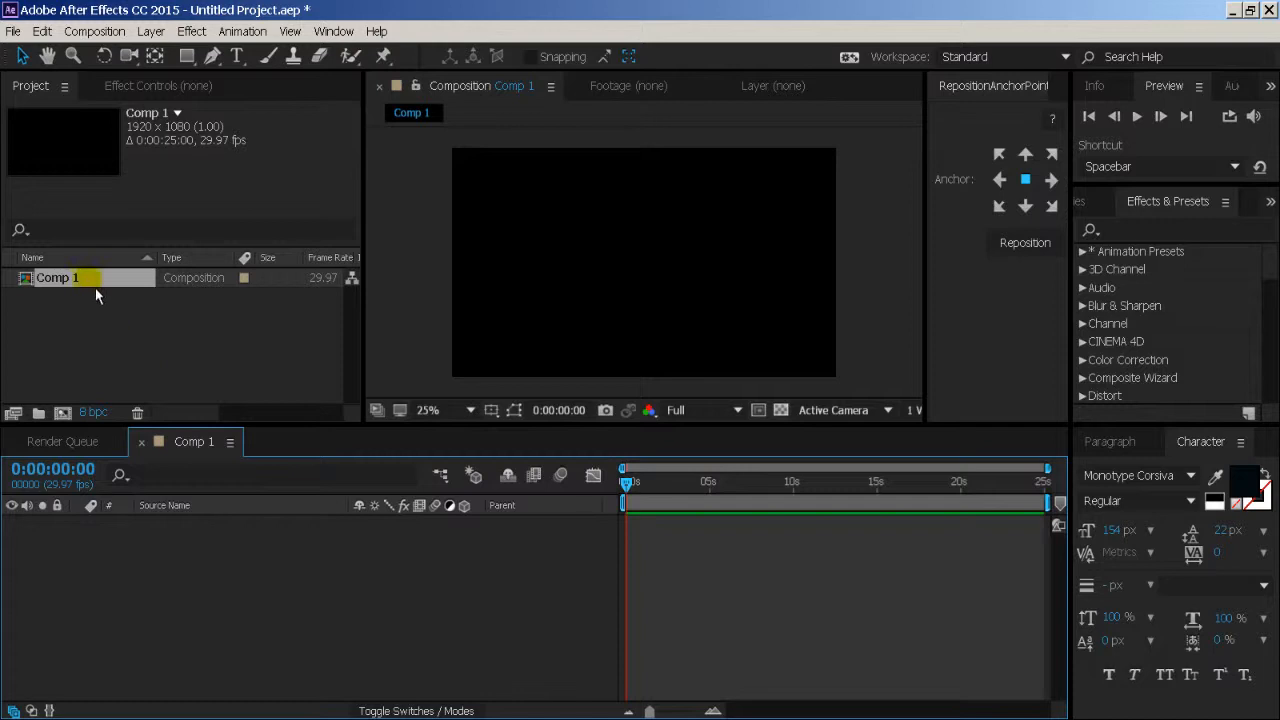
- Rename the composition Comp 1 as PageTransitions_Playing
right_click(96, 290)
click(139, 491)
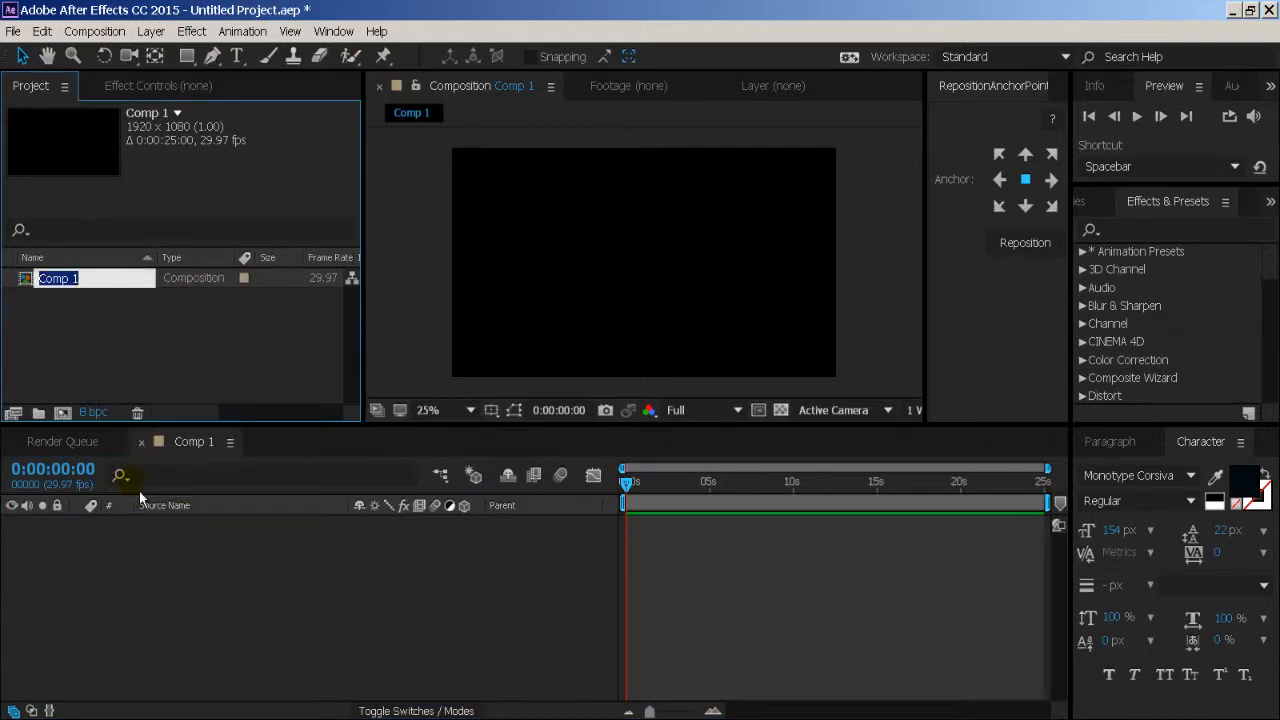
text(A)
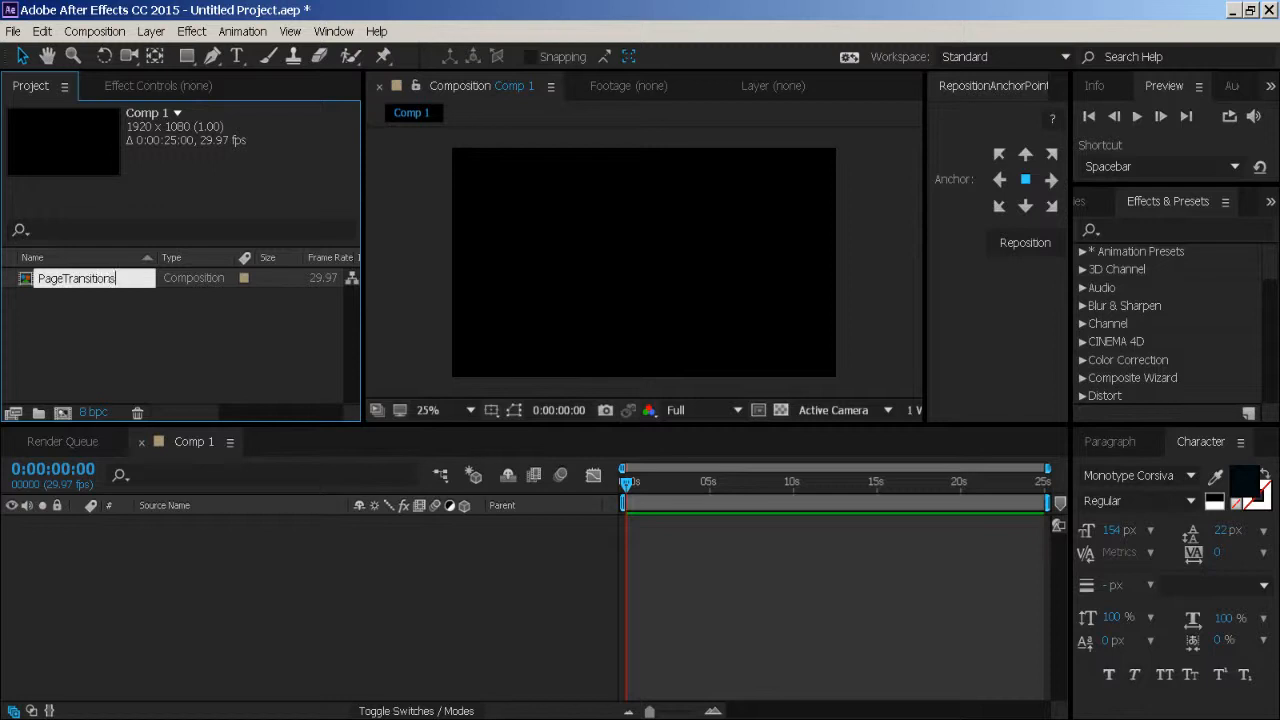
text(ageTransitions_Playing)
key(Return)
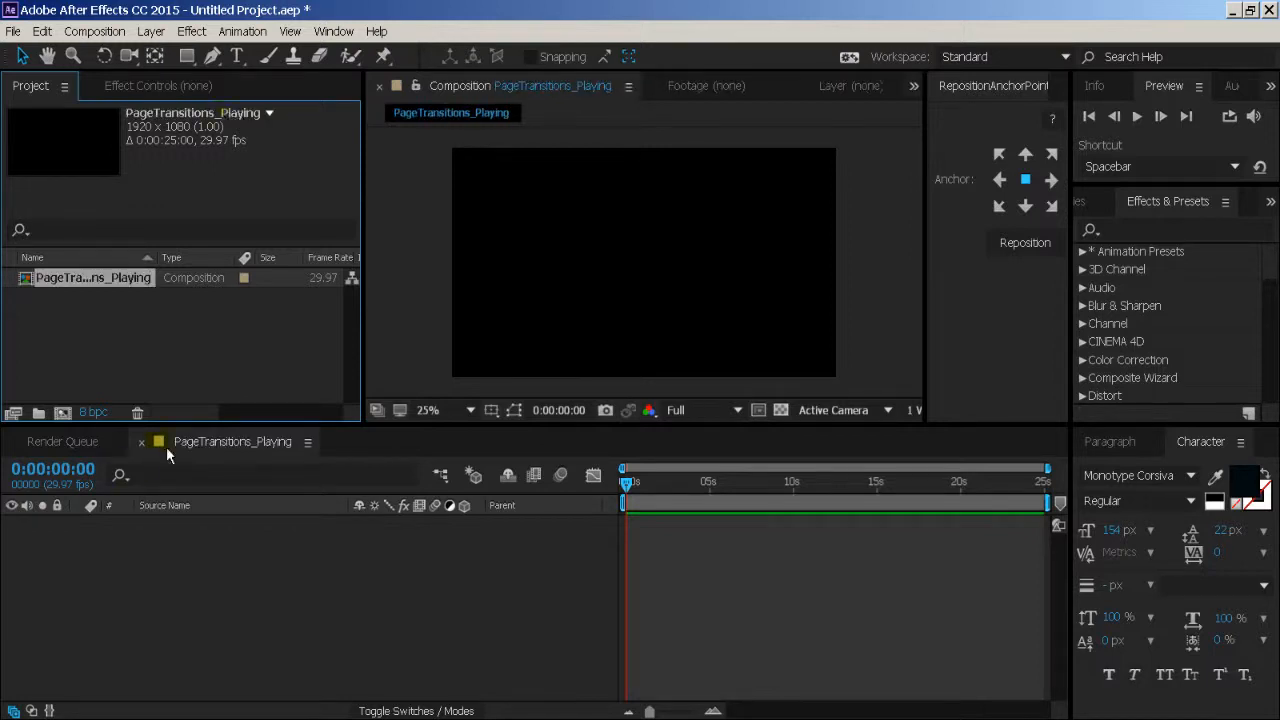
- Add a 1920 x 1080 px gray-lime green solid layer to the composition
click(151, 31)
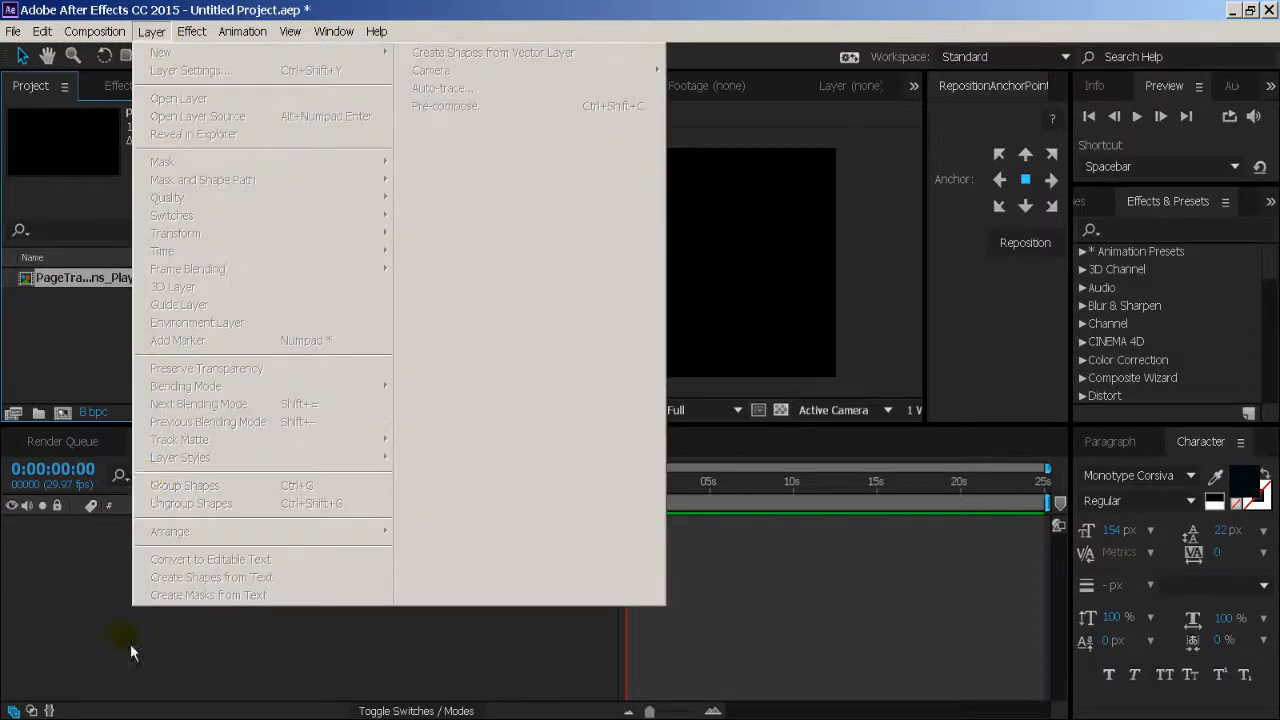
click(130, 652)
click(151, 31)
mouse_move(358, 58)
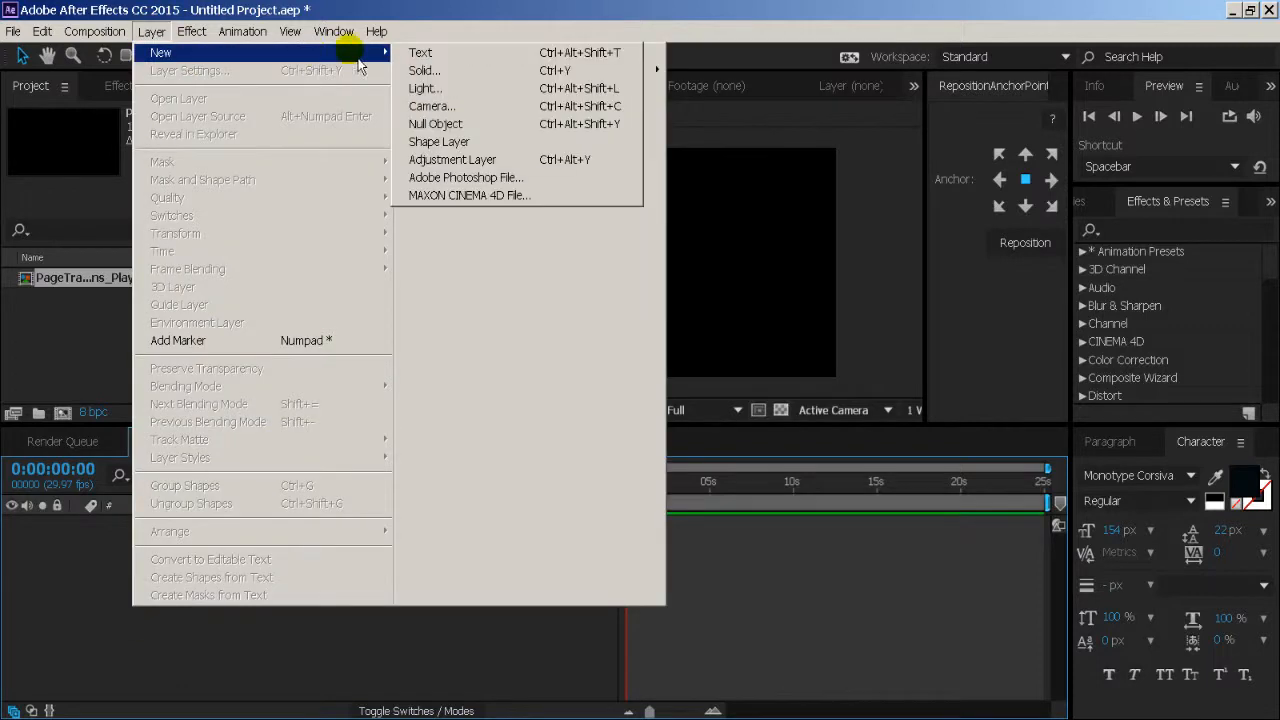
click(425, 71)
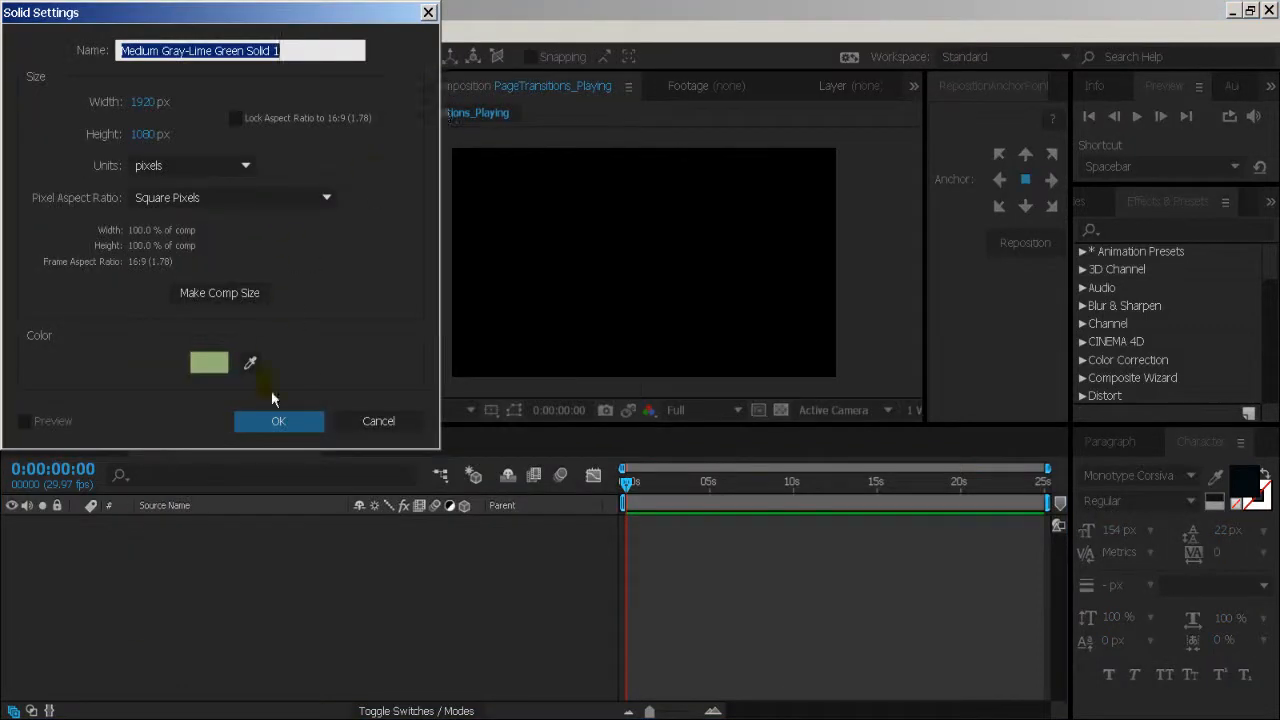
click(286, 424)
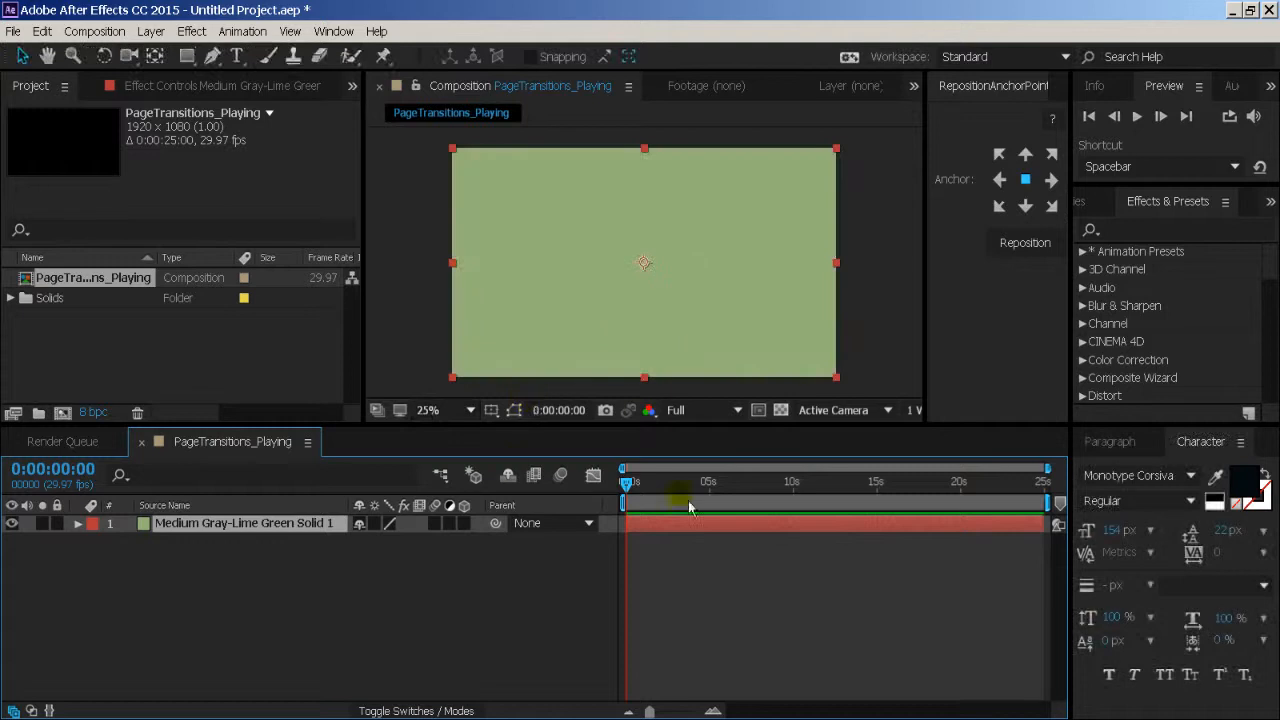
- Set the solid's Scale to 0% and add a Scale keyframe at 0:00:00:00
key(s)
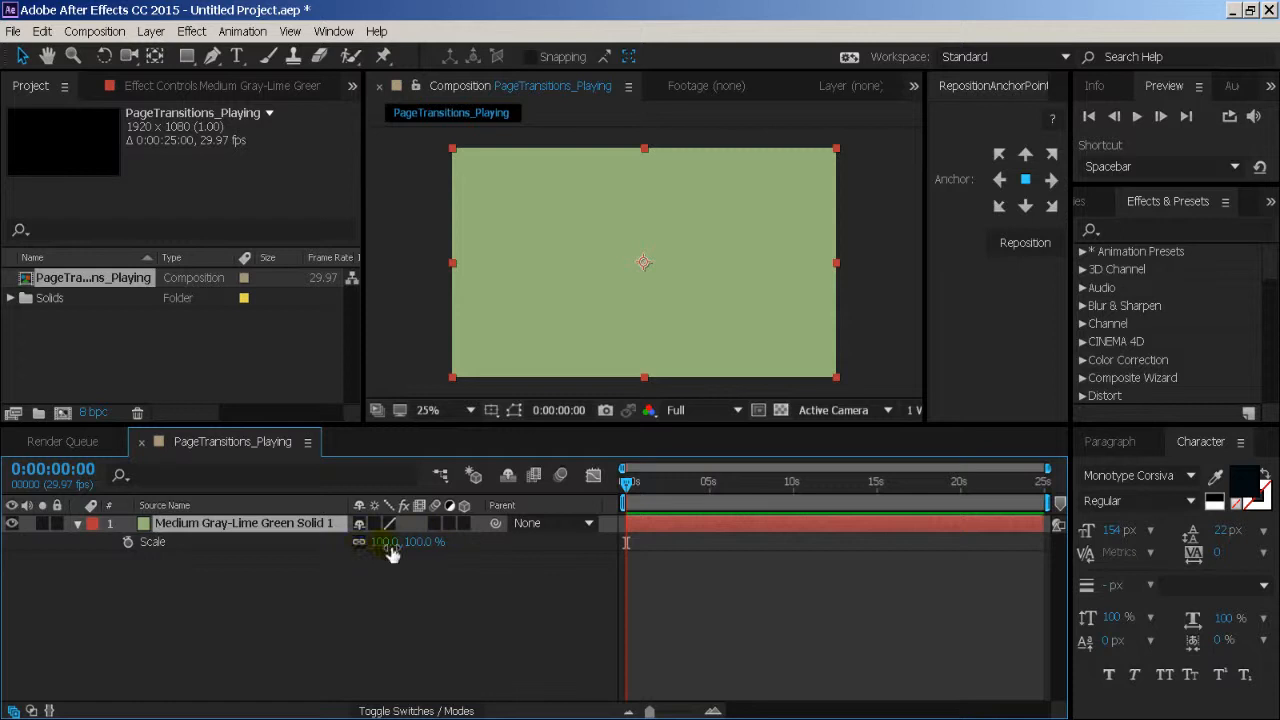
click(386, 541)
text(0)
key(Return)
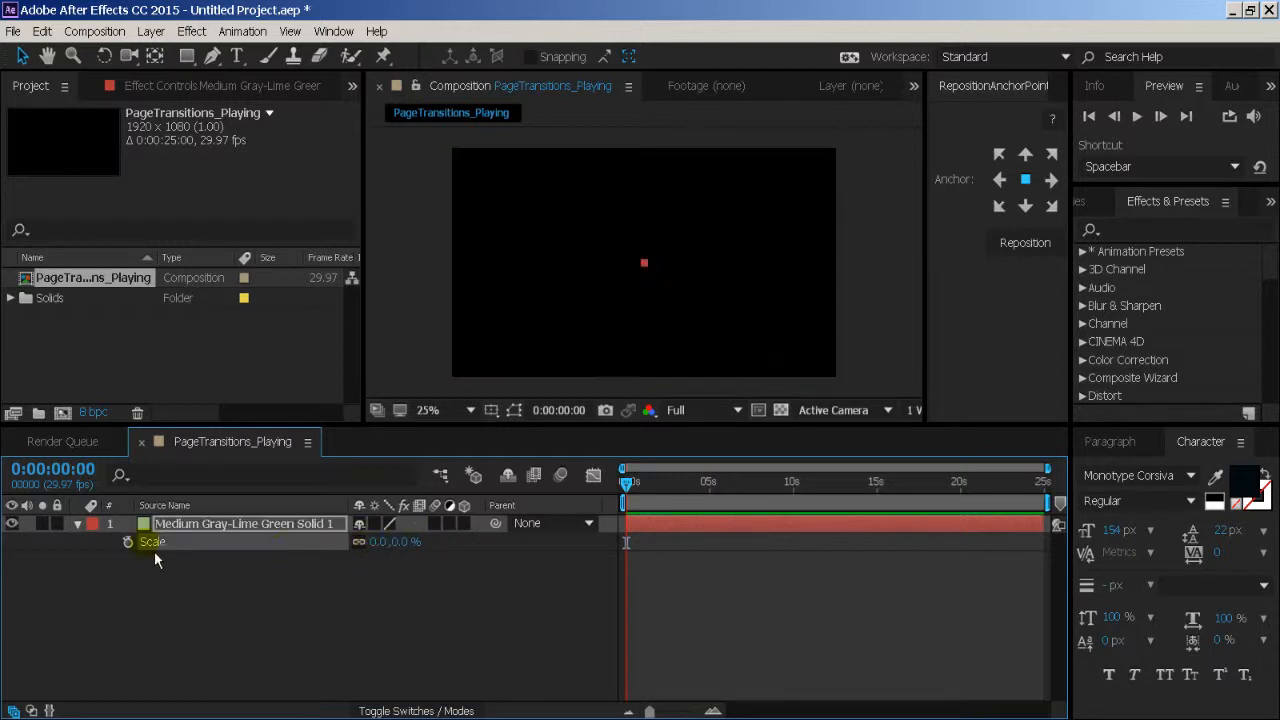
click(128, 542)
- Add a second Scale keyframe of 100% at 0:00:02:05 on the solid
drag(645, 504, 670, 505)
click(405, 542)
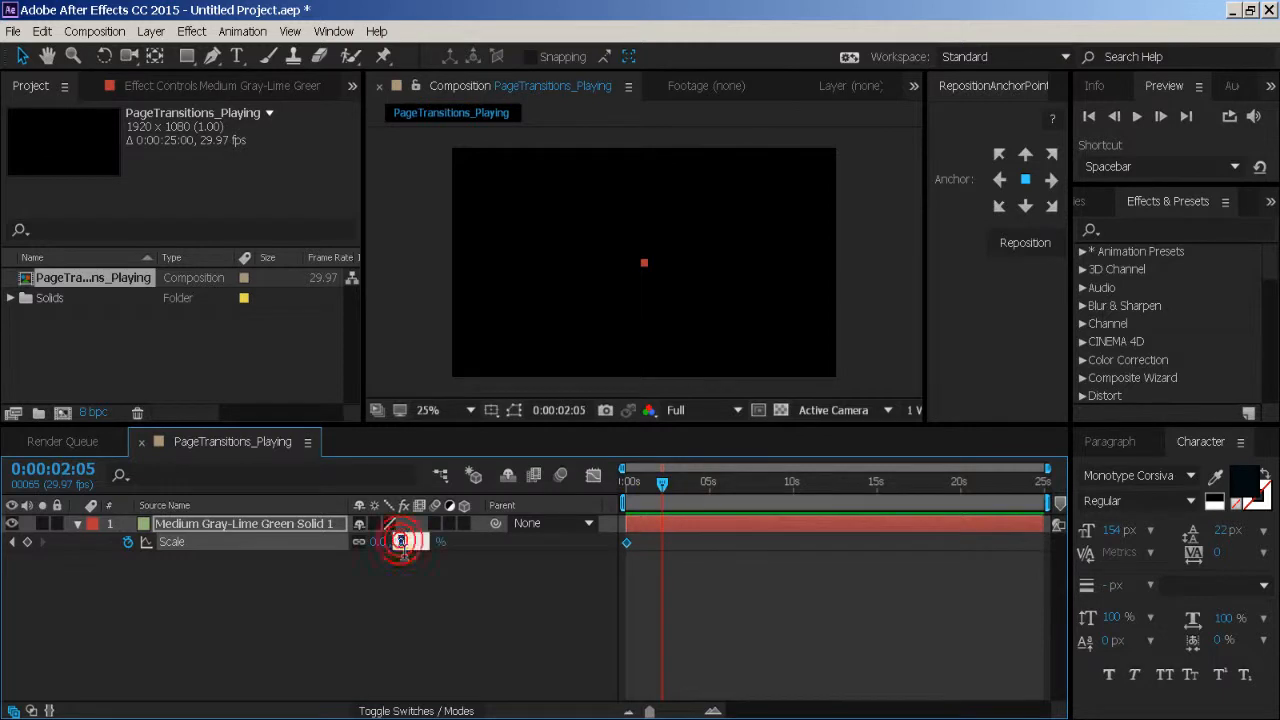
text(100)
key(Return)
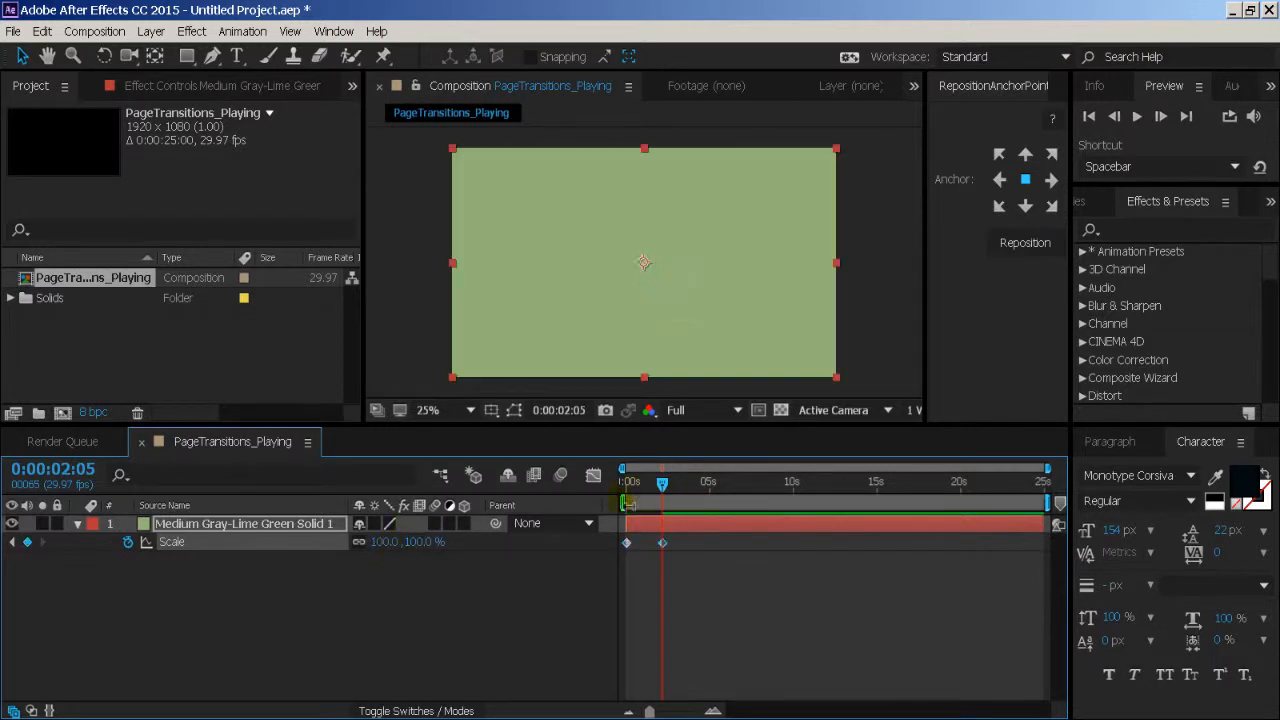
- Return to the timeline start, duplicate the animated solid and delay the copy's start slightly
mouse_move(637, 498)
mouse_down()
mouse_move(667, 505)
mouse_move(626, 499)
mouse_up()
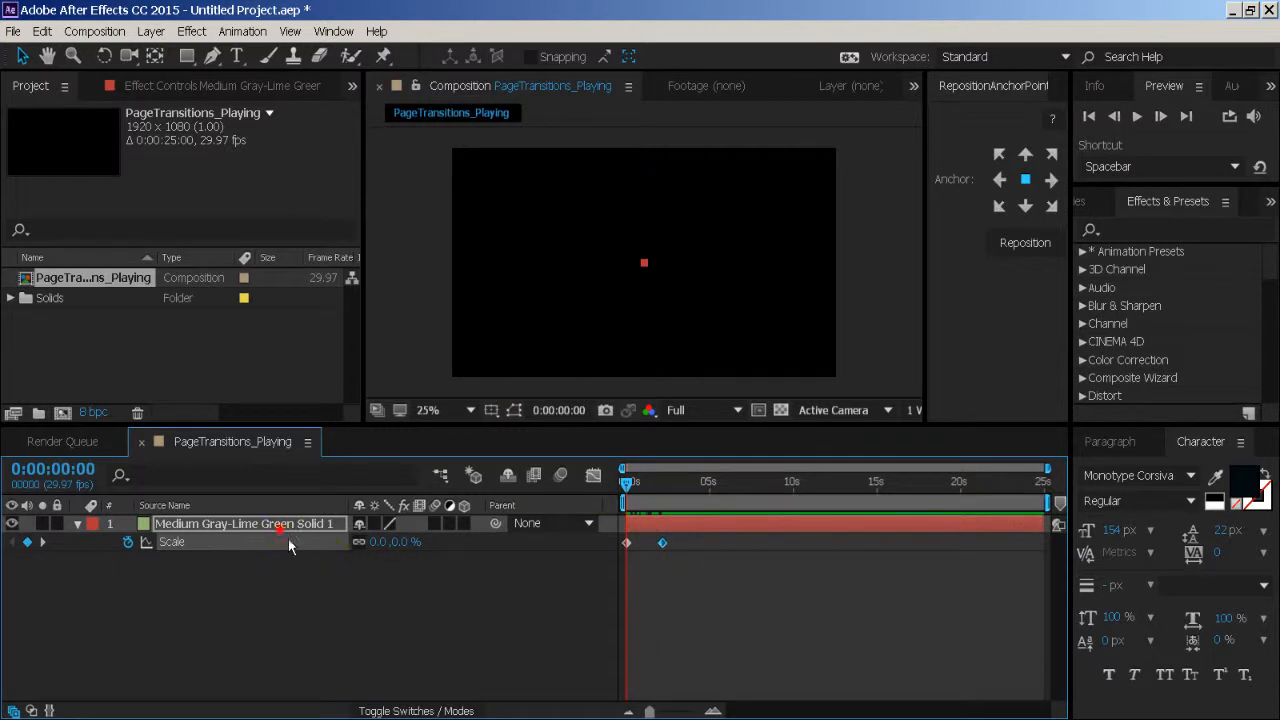
key(ctrl+d)
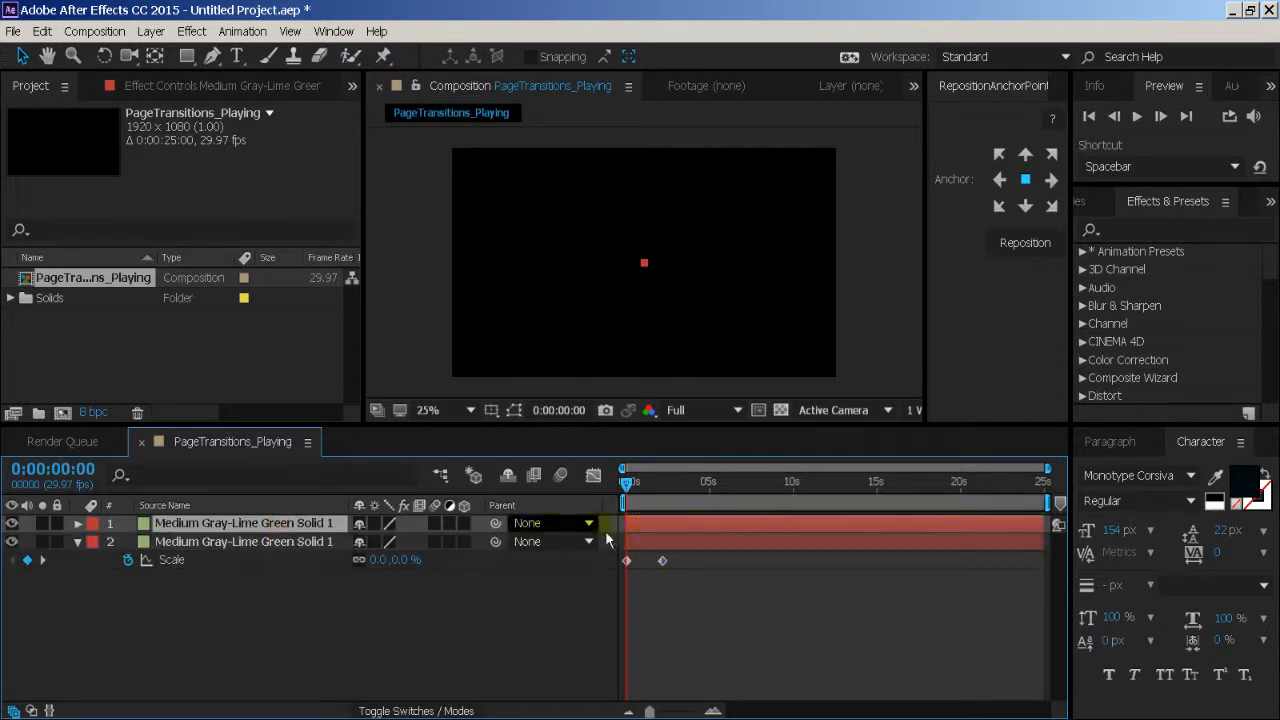
drag(650, 531, 662, 531)
- Recolour the duplicate as a new solid in the more saturated green 88B15F
click(150, 31)
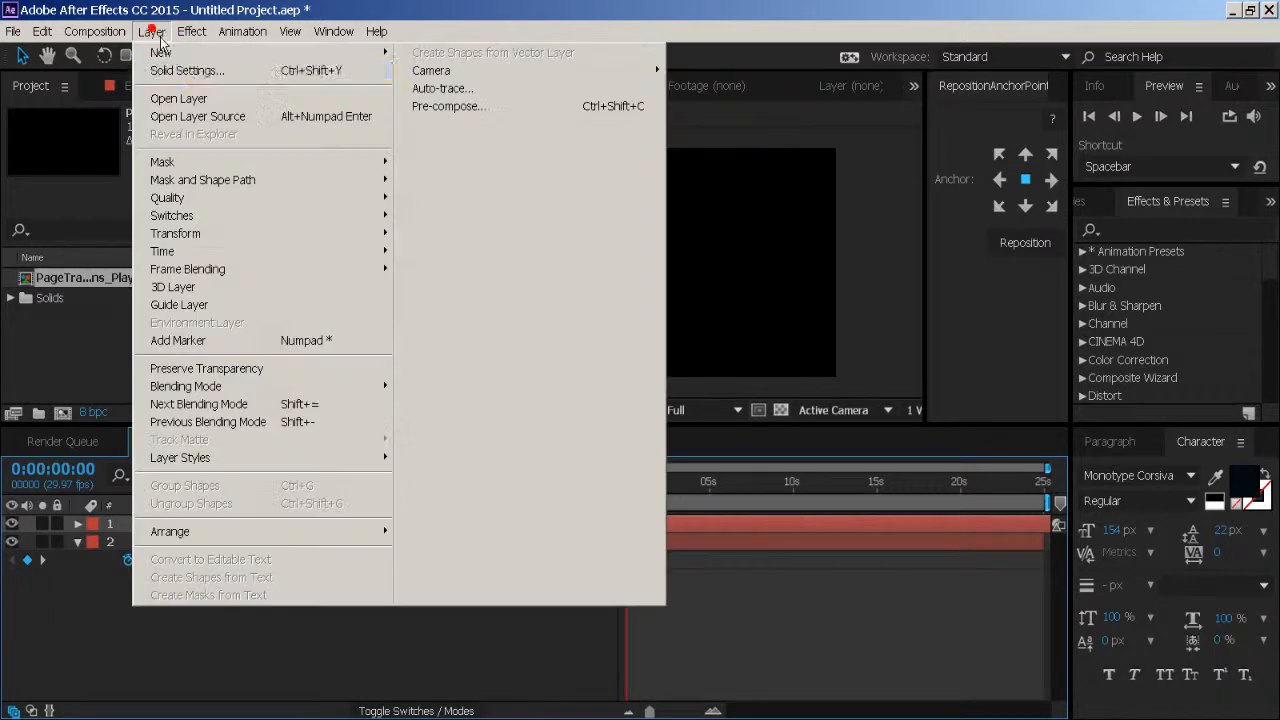
click(195, 72)
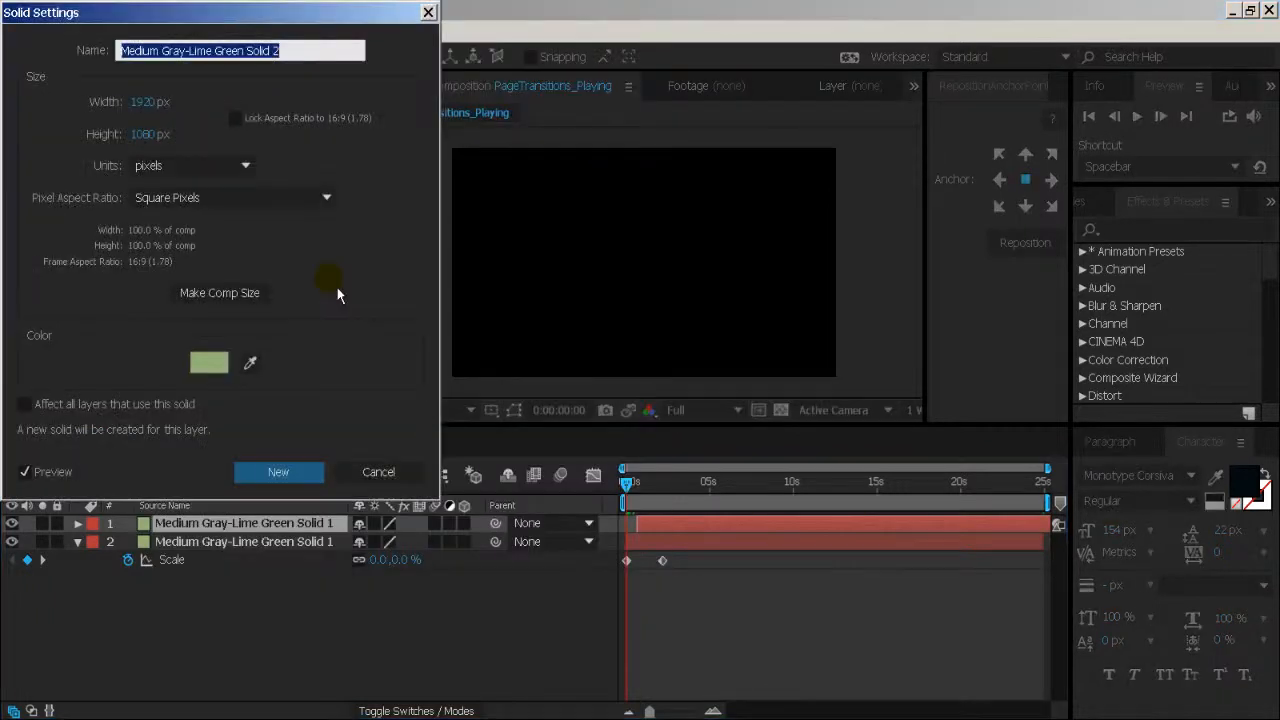
click(209, 364)
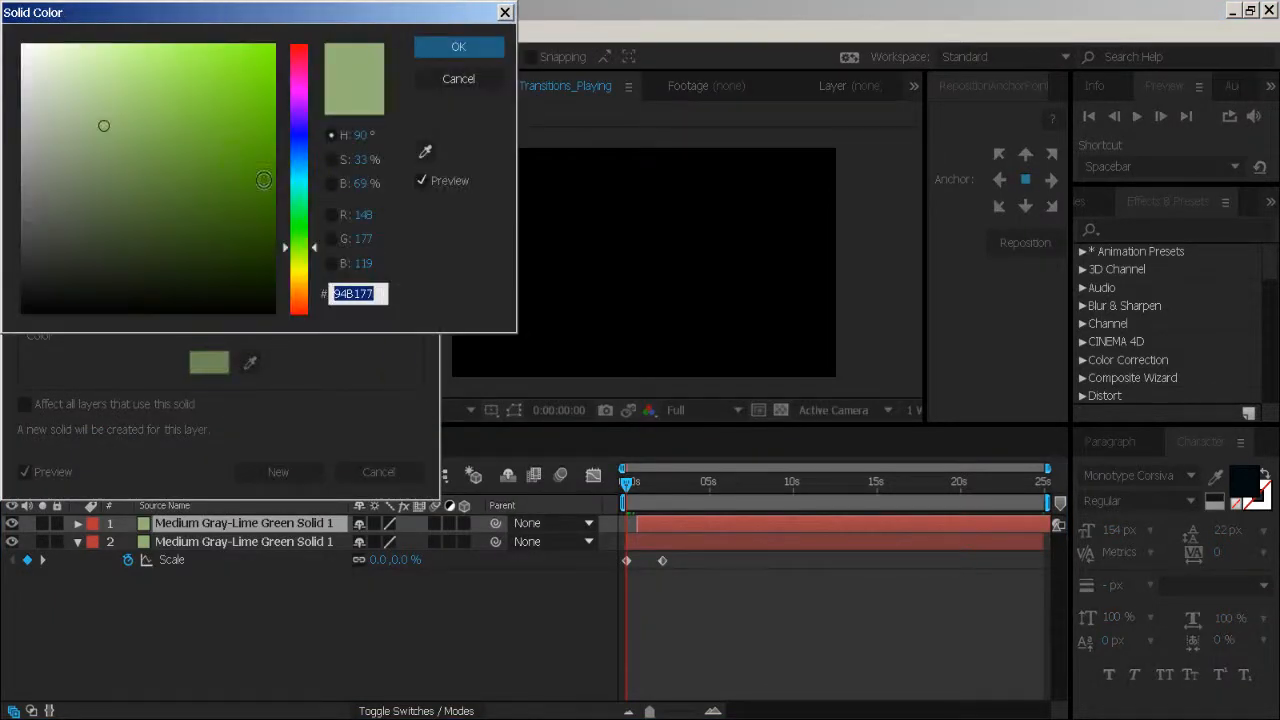
click(331, 159)
click(285, 188)
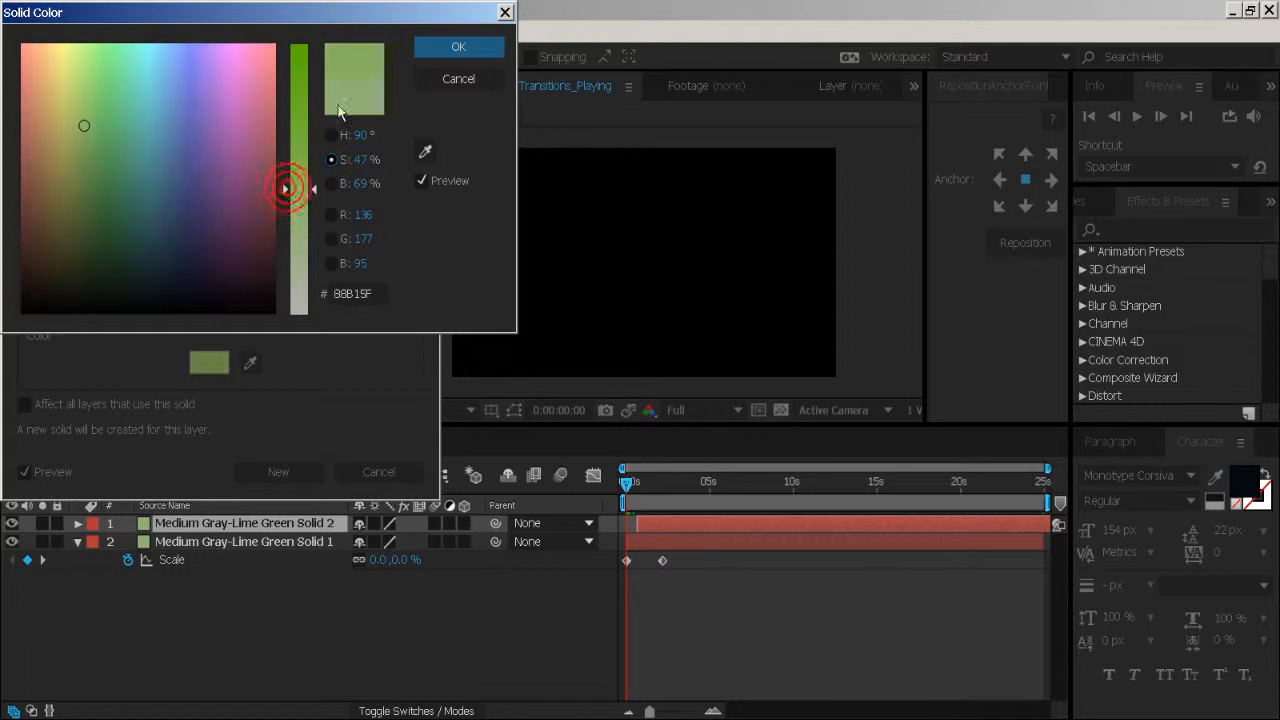
click(455, 50)
click(281, 469)
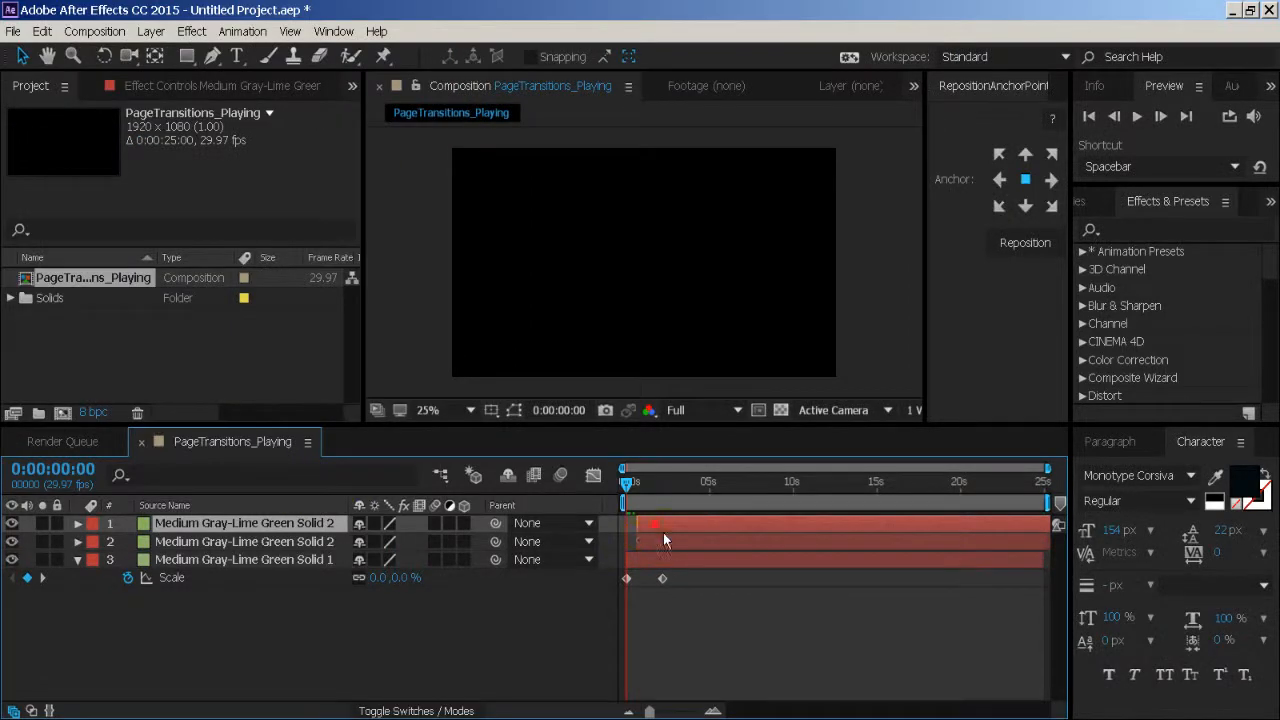
- Recolour the next top duplicate as a new solid, raising the saturation of its green further
click(150, 31)
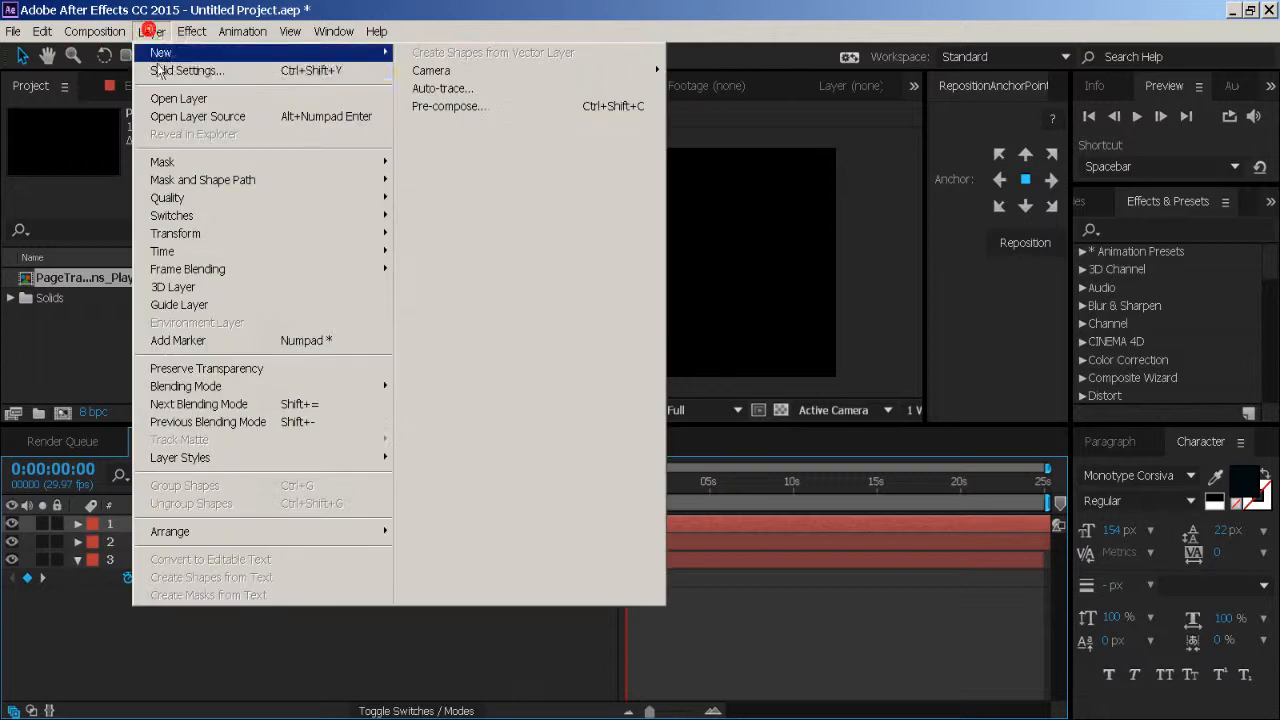
click(168, 69)
click(200, 363)
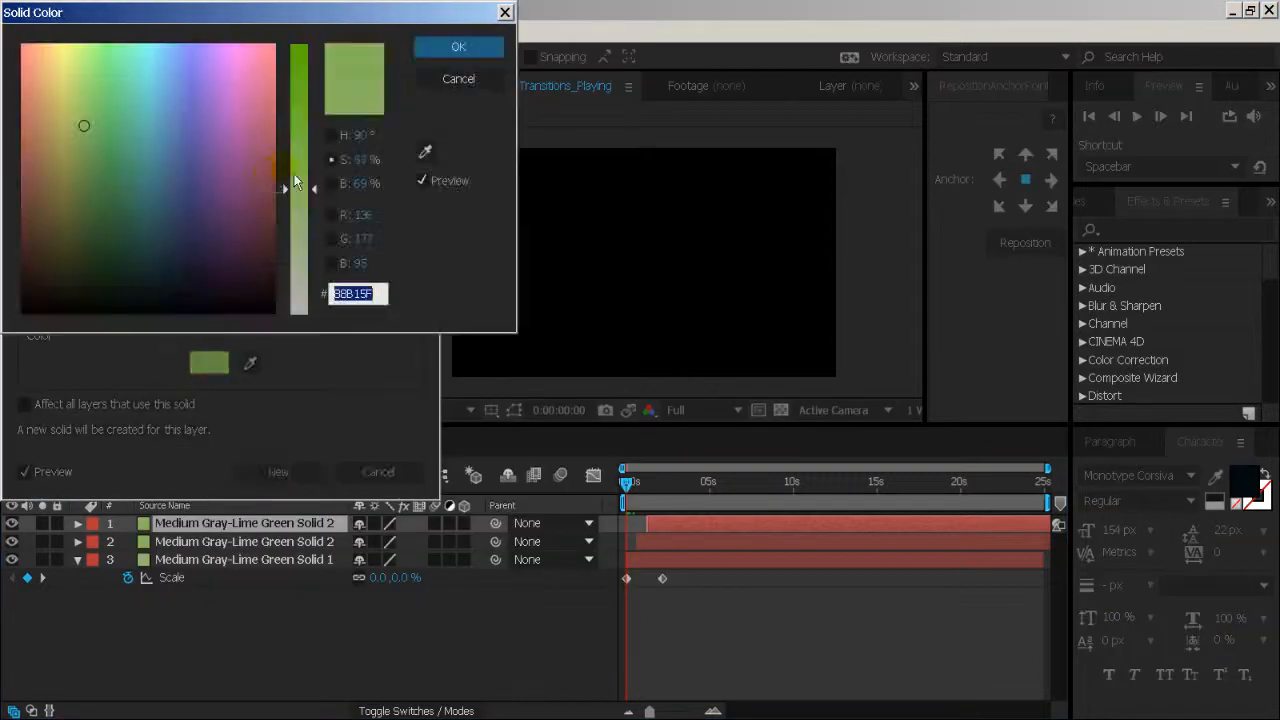
drag(286, 186, 287, 151)
click(442, 50)
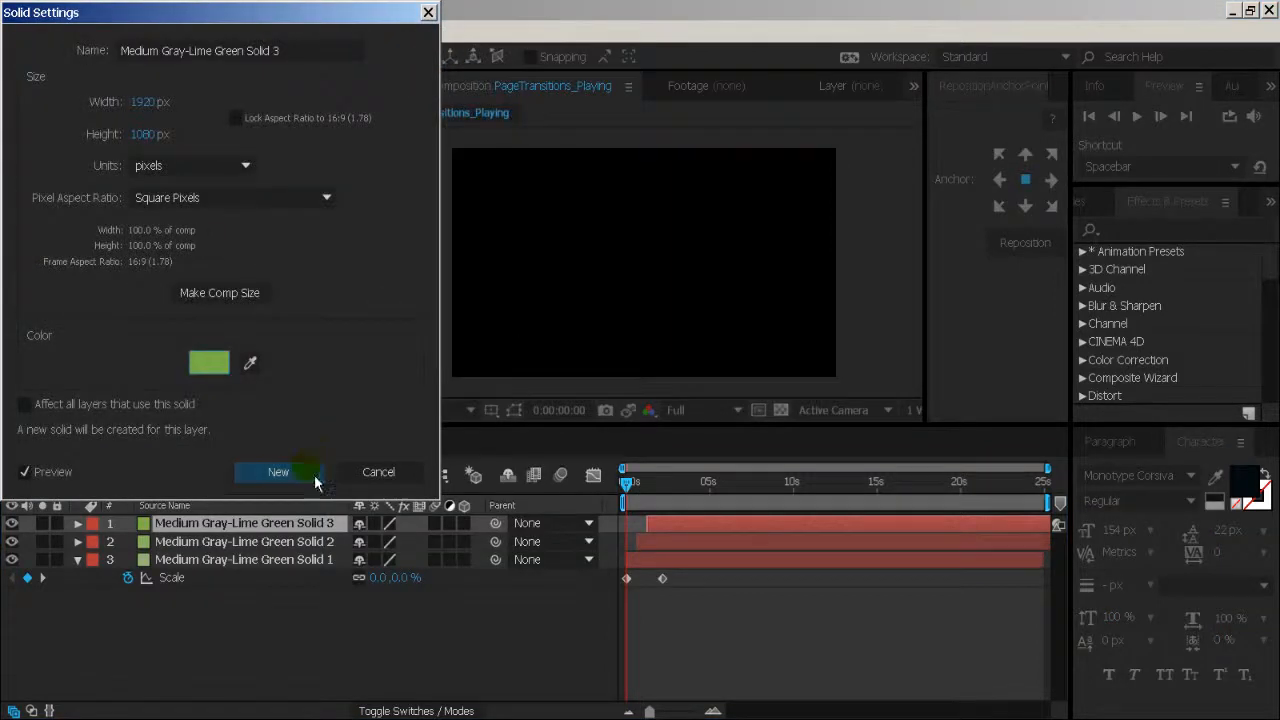
click(278, 471)
- Delay the start of the newest top copy slightly and recolour it as a new solid in deep green 68B120
drag(695, 528, 698, 532)
click(150, 31)
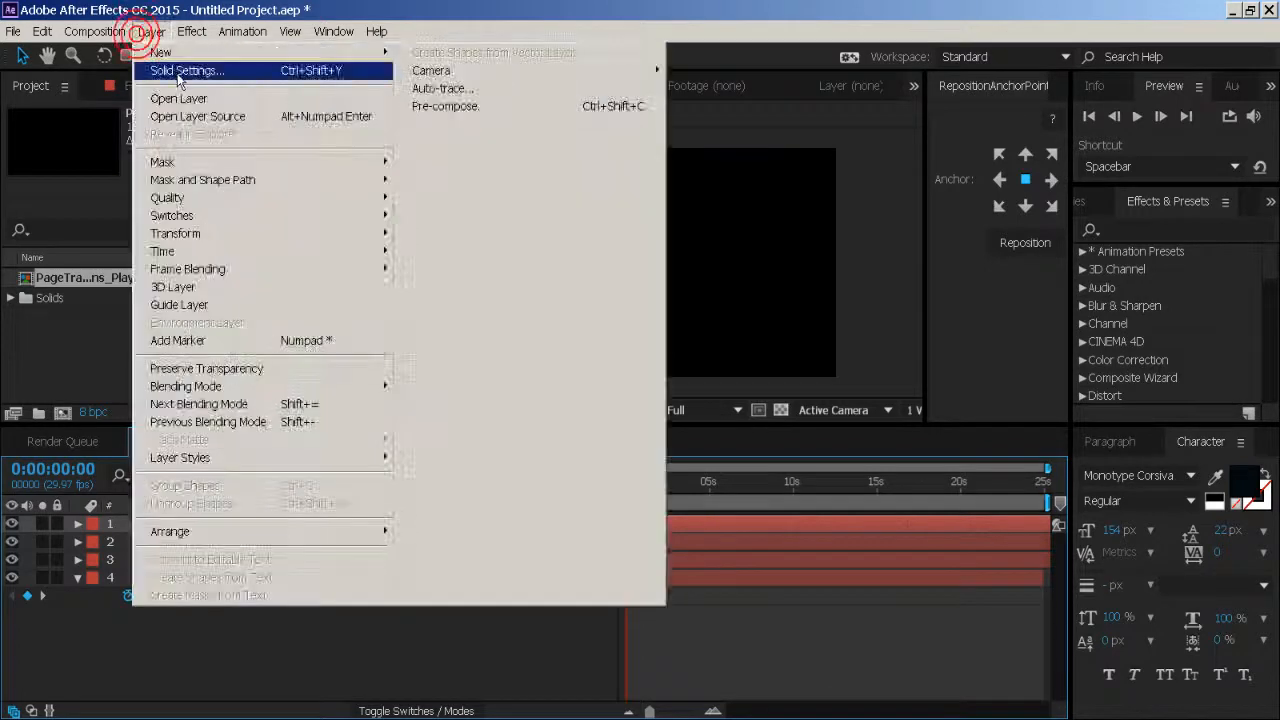
click(180, 68)
click(226, 370)
drag(308, 145, 383, 100)
click(449, 50)
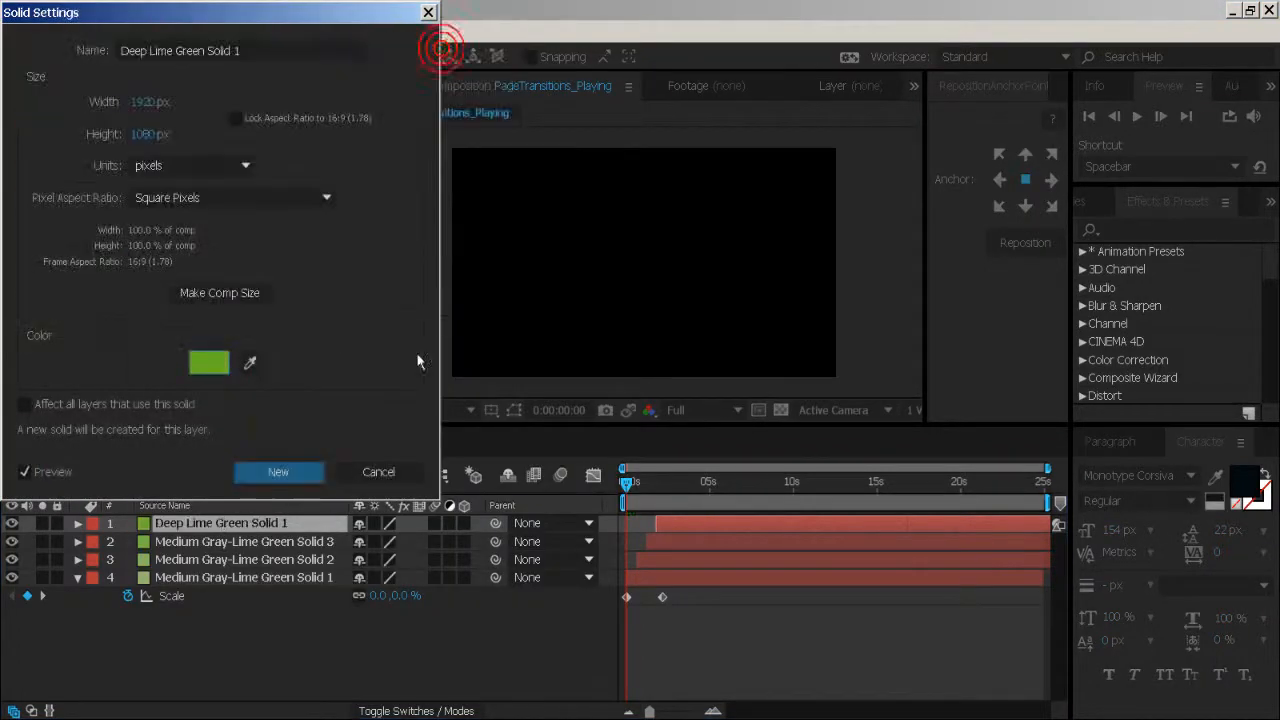
click(278, 470)
- Duplicate the deep green solid with a slightly delayed start and recolour the copy as a new solid in 5BB106
key(ctrl+d)
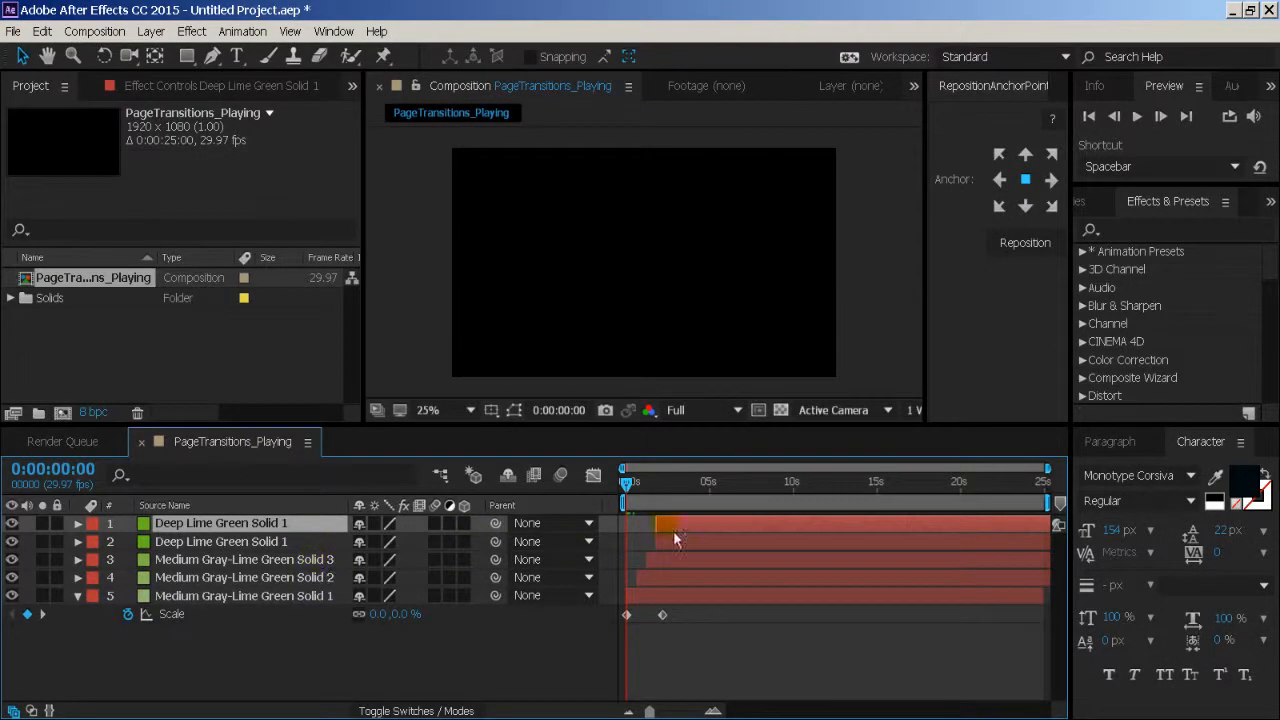
drag(694, 529, 699, 530)
click(150, 31)
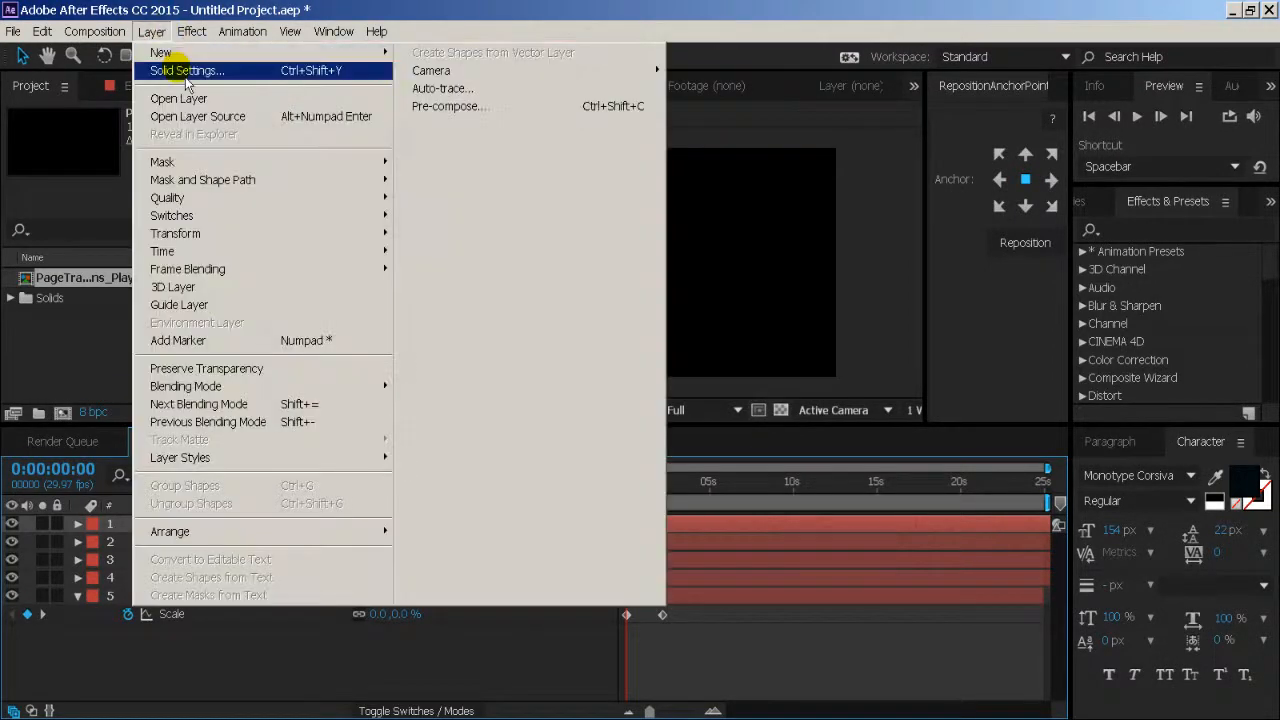
click(185, 69)
click(225, 366)
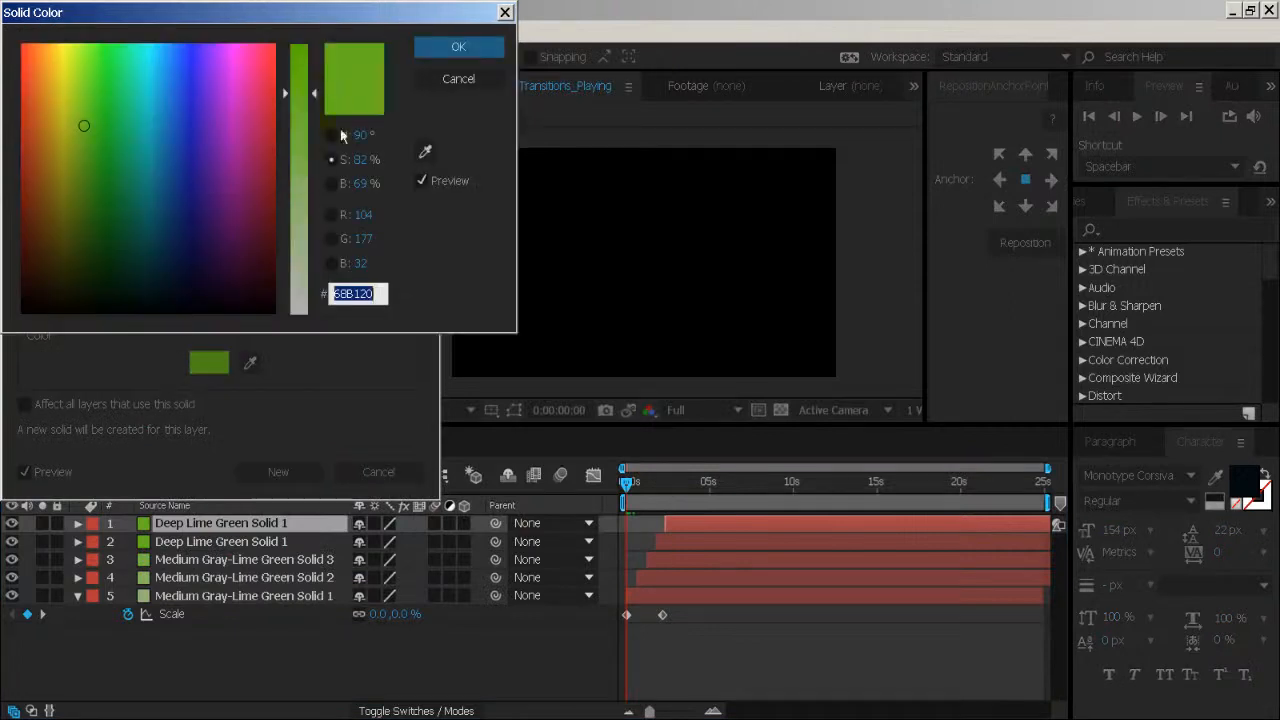
click(318, 92)
drag(318, 92, 317, 62)
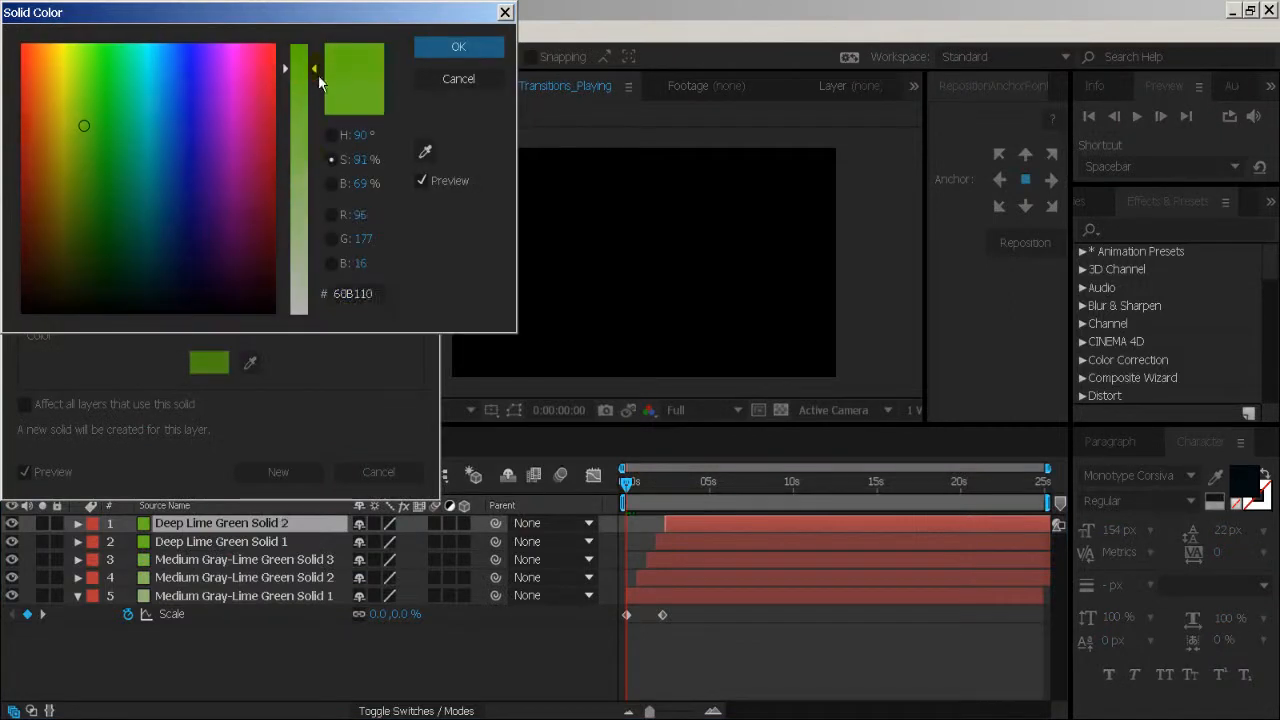
click(441, 47)
click(308, 477)
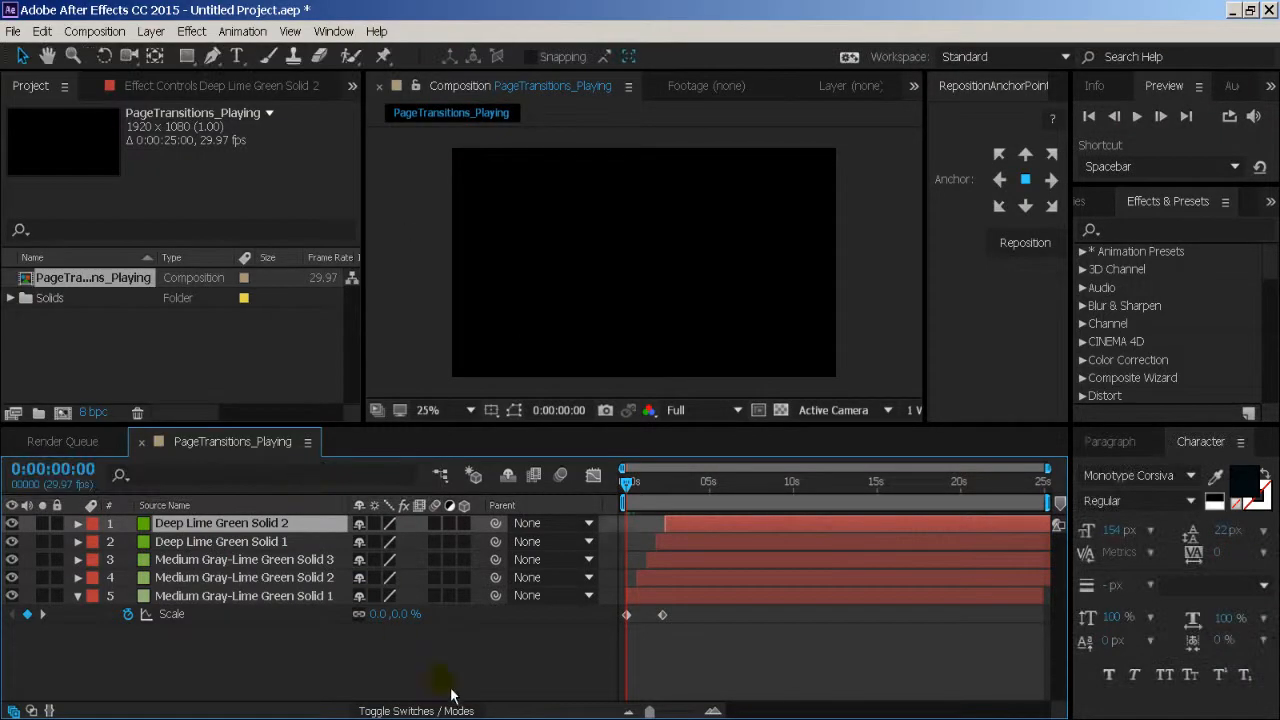
- Preview the staggered scaling animation, check the frame at 0:00:01:15 and return to the start
click(450, 693)
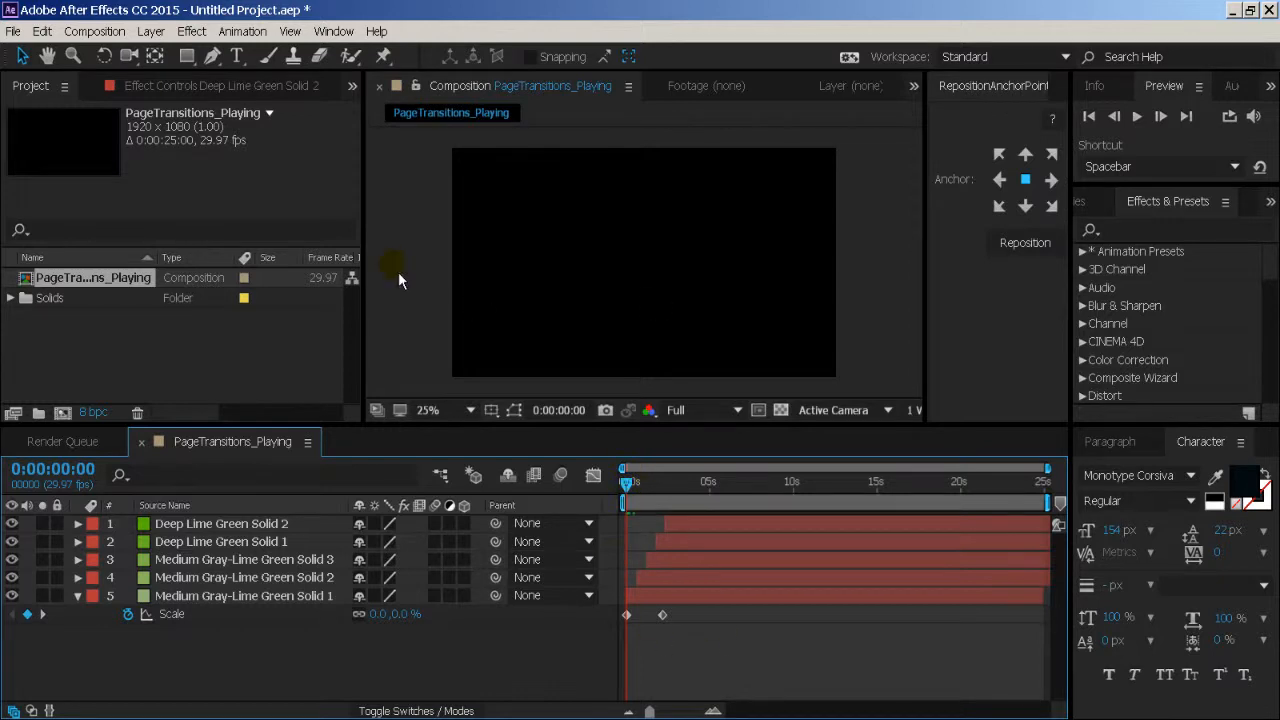
key(space)
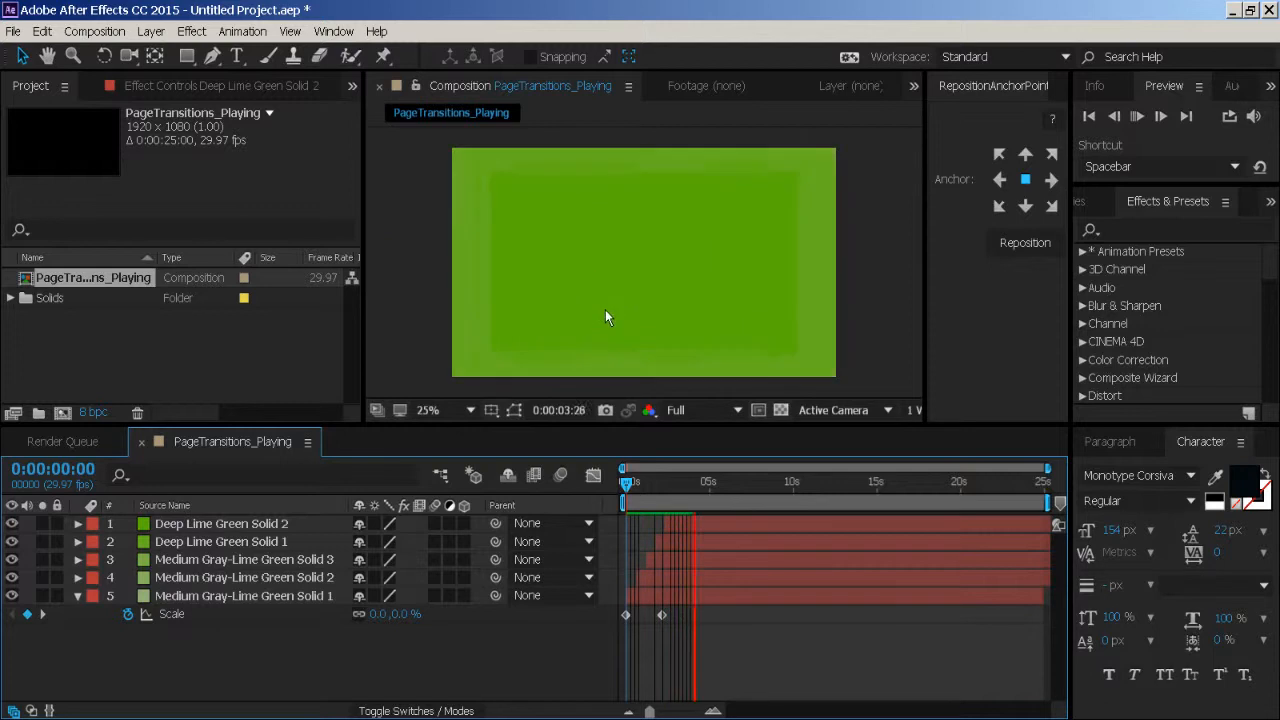
click(651, 484)
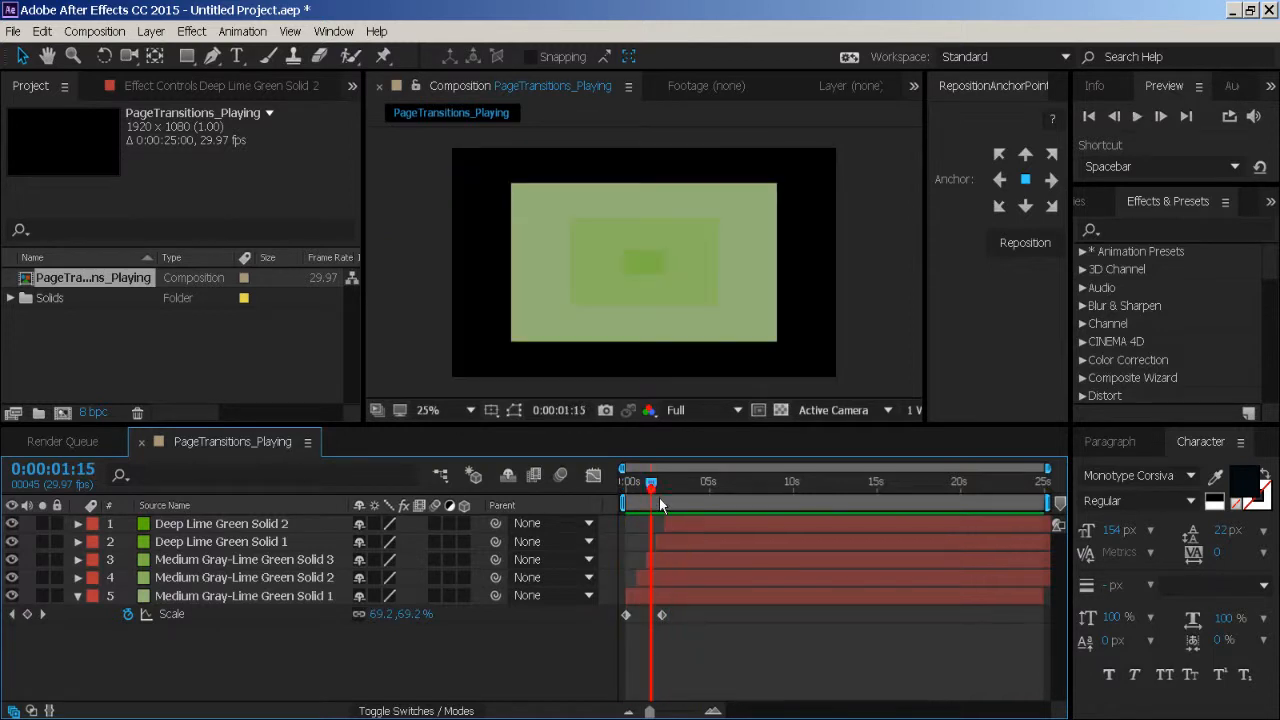
key(Home)
- Move the four upper solids to earlier, closely staggered starts within the first second, and preview the tighter animation
drag(649, 711, 685, 711)
click(677, 580)
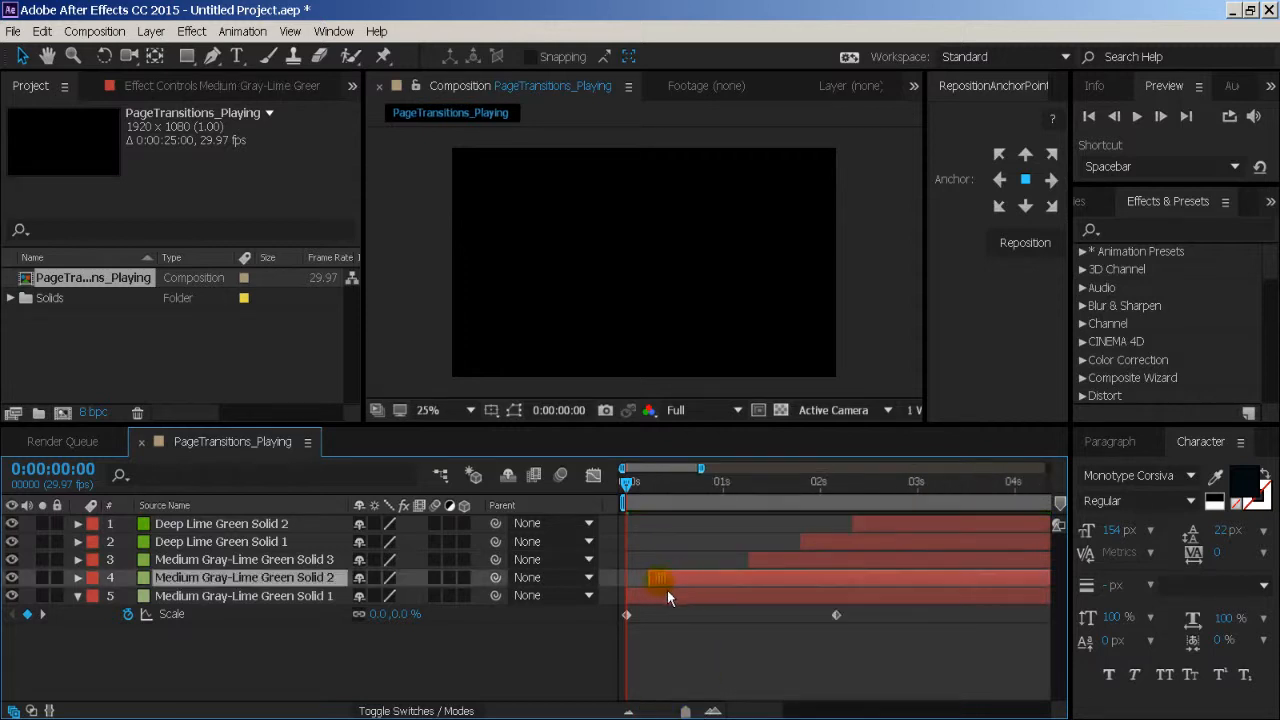
drag(667, 590, 658, 589)
drag(760, 569, 692, 573)
drag(848, 545, 726, 559)
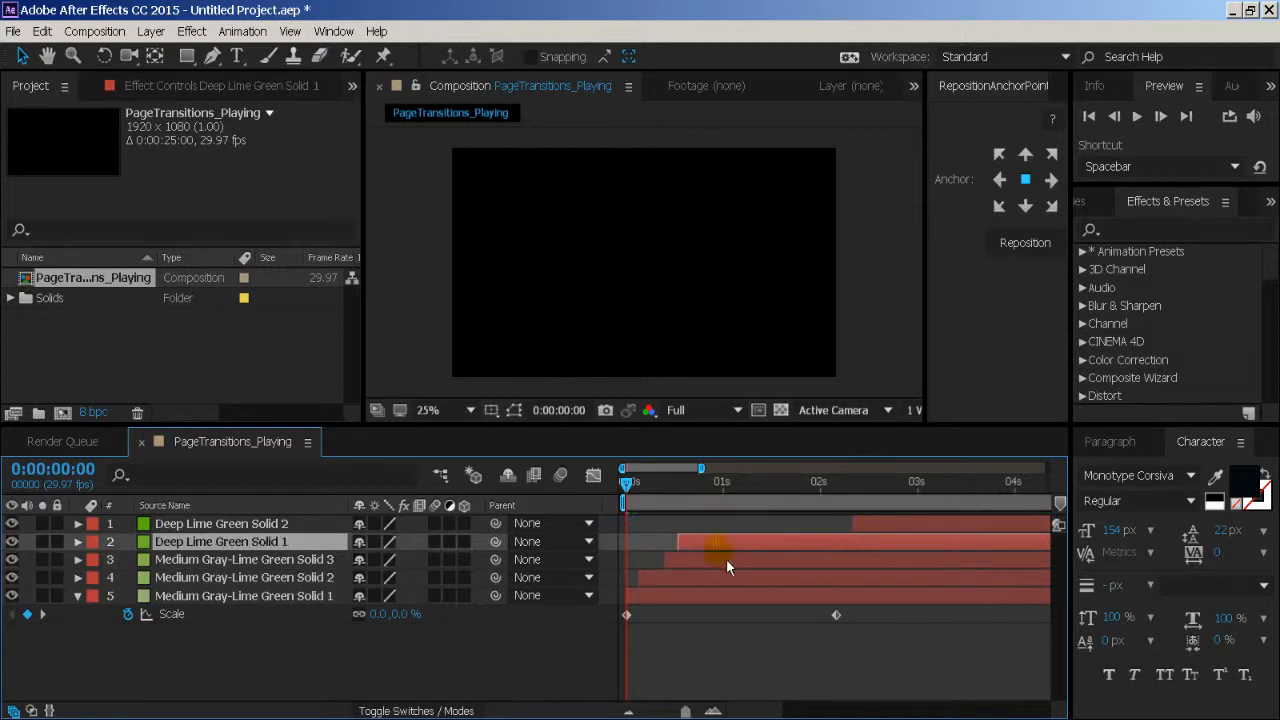
drag(884, 527, 734, 533)
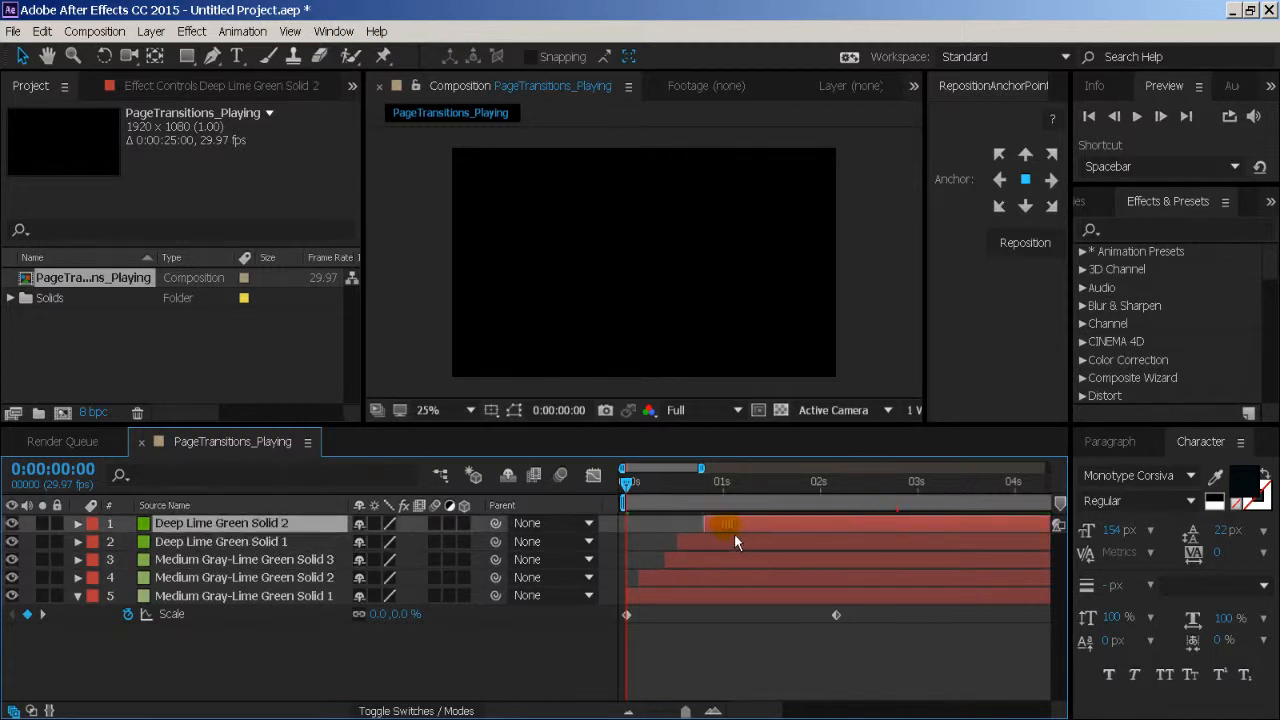
key(space)
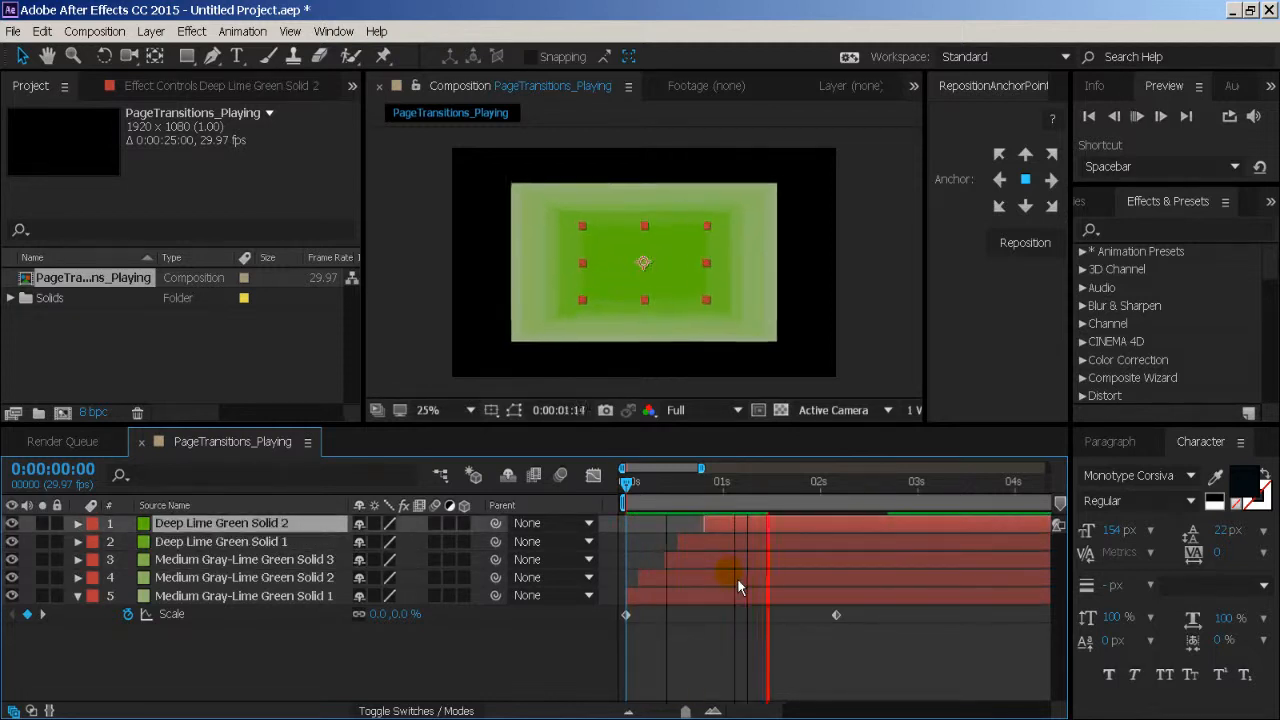
- Recolour the topmost solid to a very dark green by lowering only the brightness of its current colour
click(724, 668)
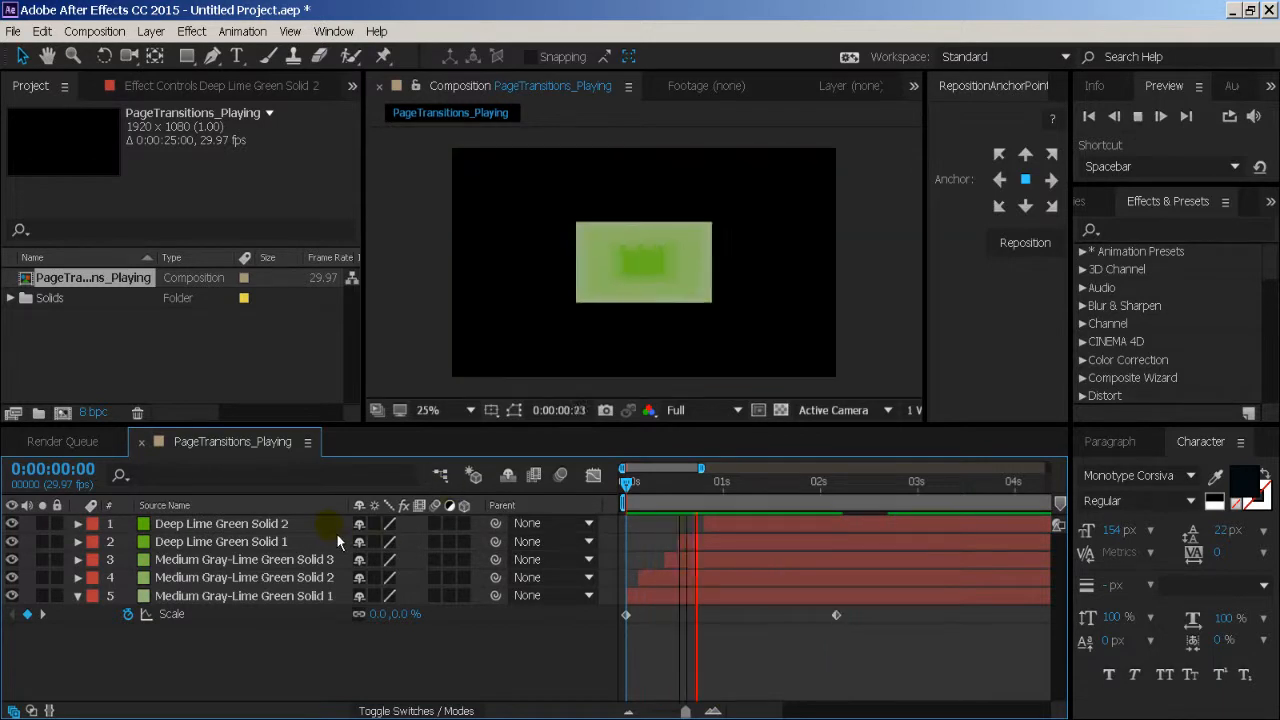
click(334, 523)
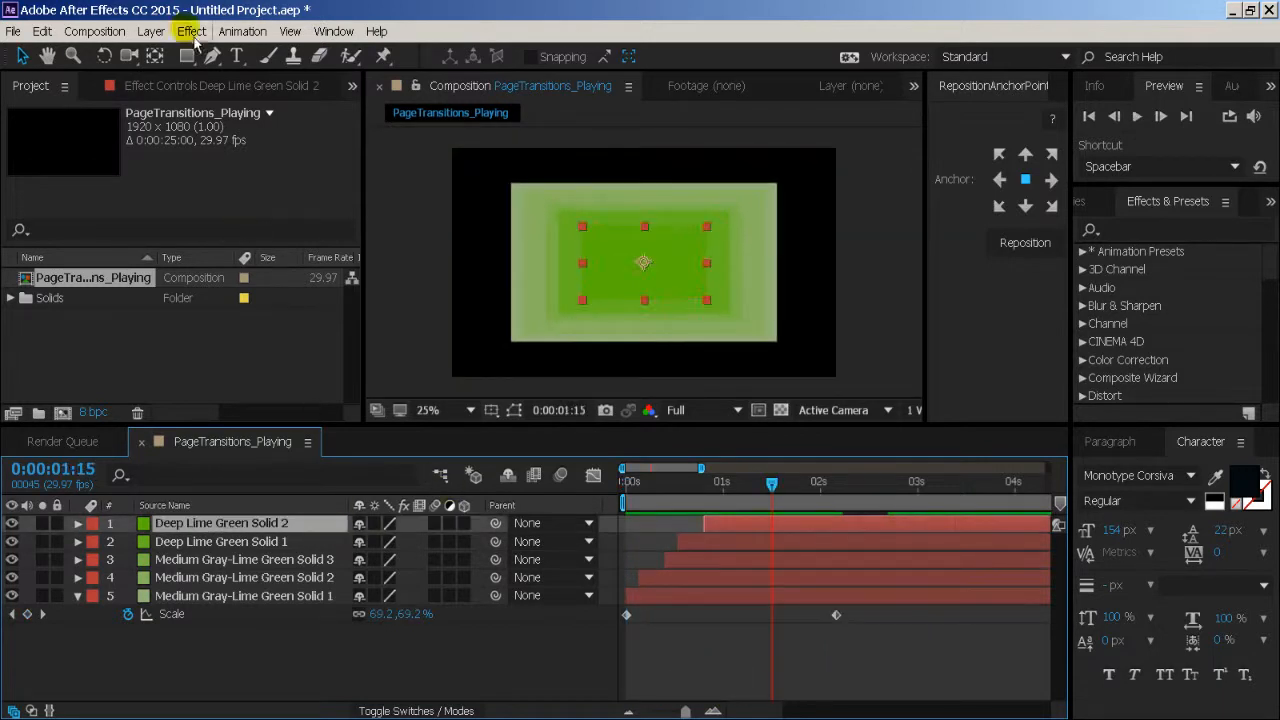
click(150, 31)
click(168, 70)
click(210, 362)
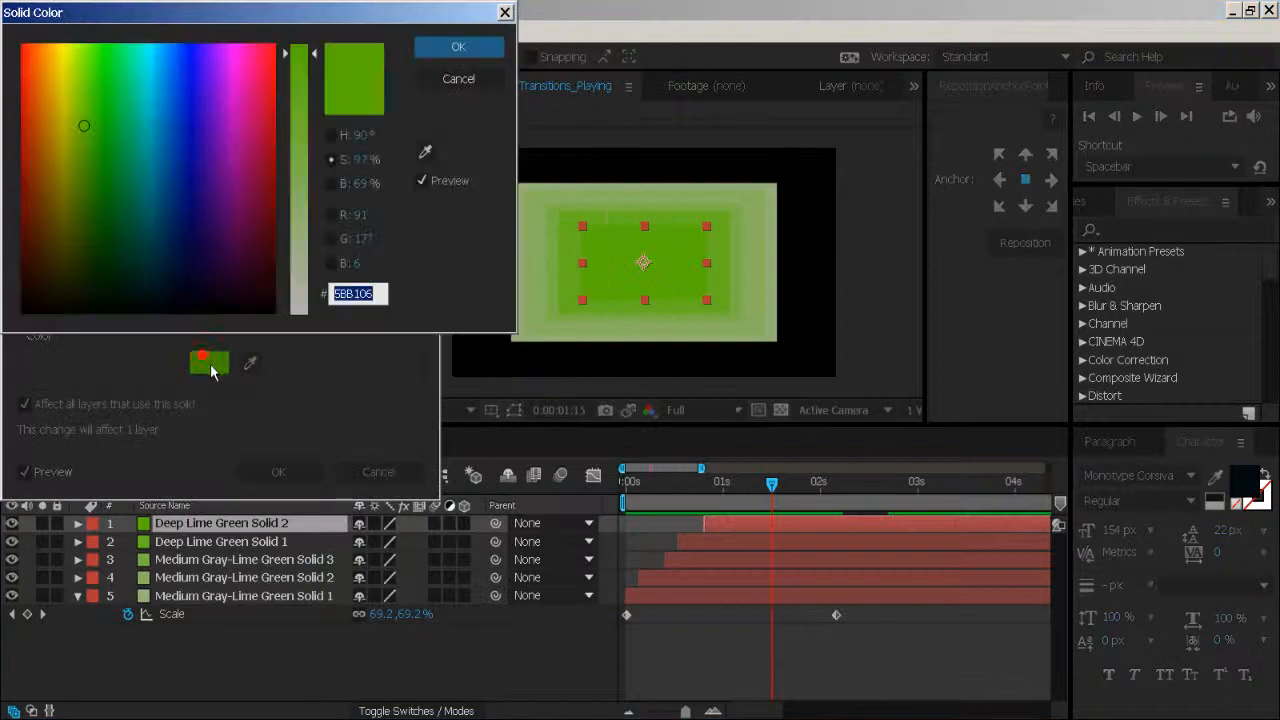
click(331, 183)
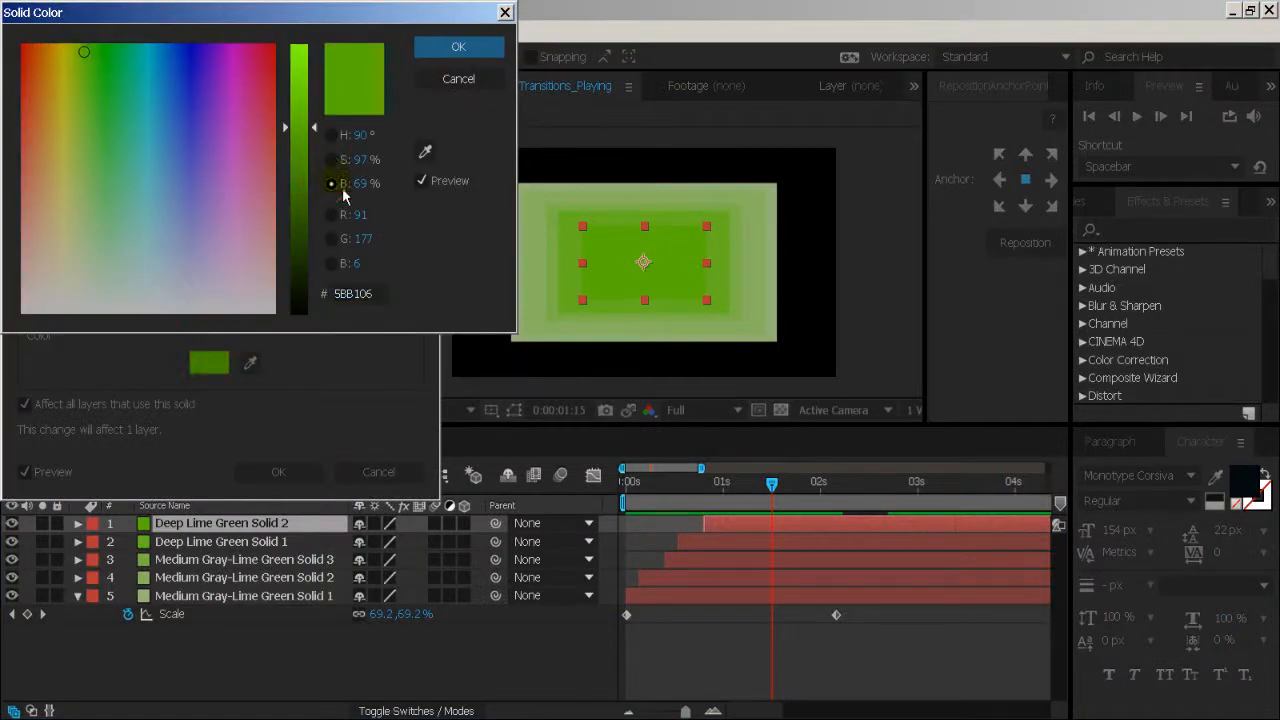
drag(306, 180, 304, 252)
key(Return)
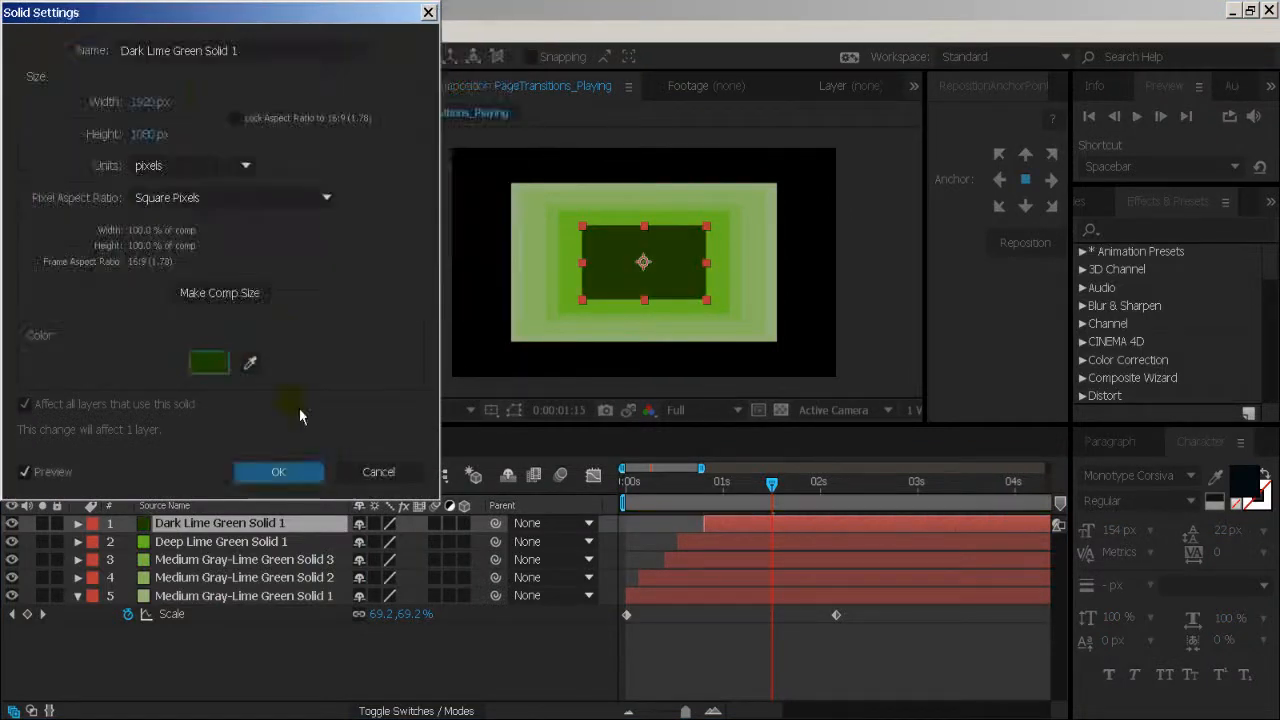
click(280, 472)
- Darken the second solid from the top to a similar deep green by lowering its colour brightness
click(300, 541)
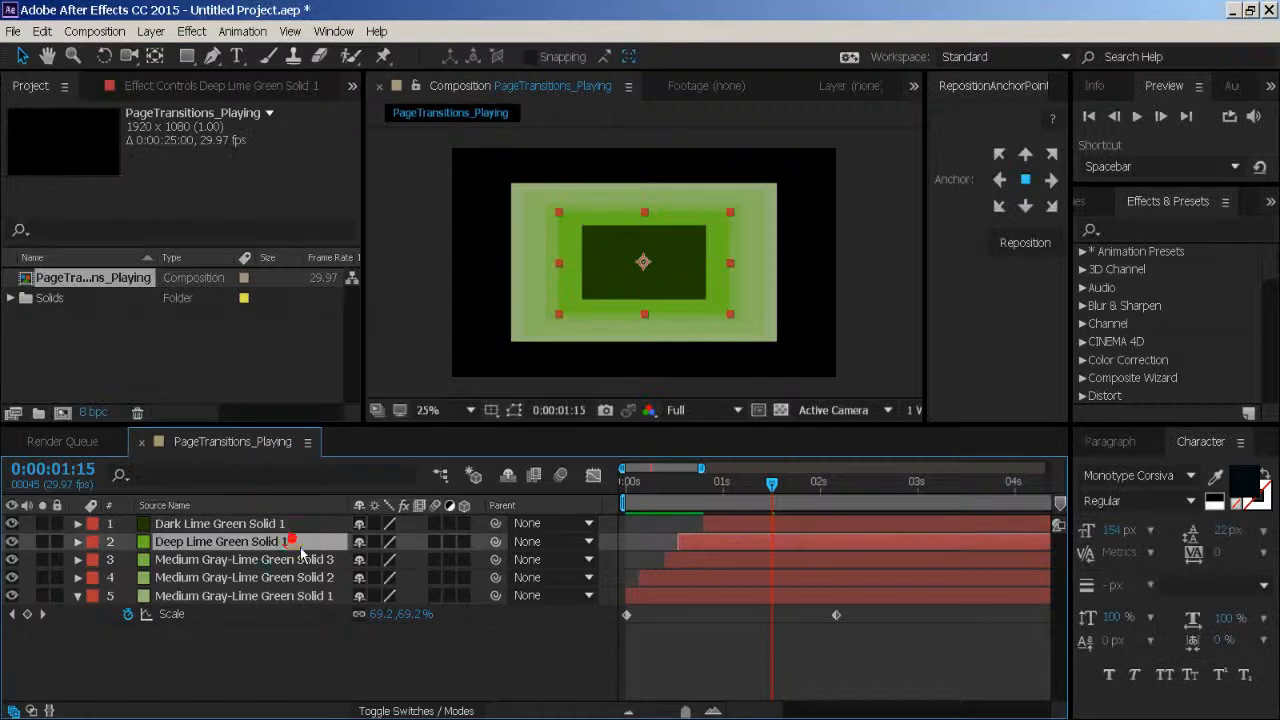
key(ctrl+shift+y)
click(224, 366)
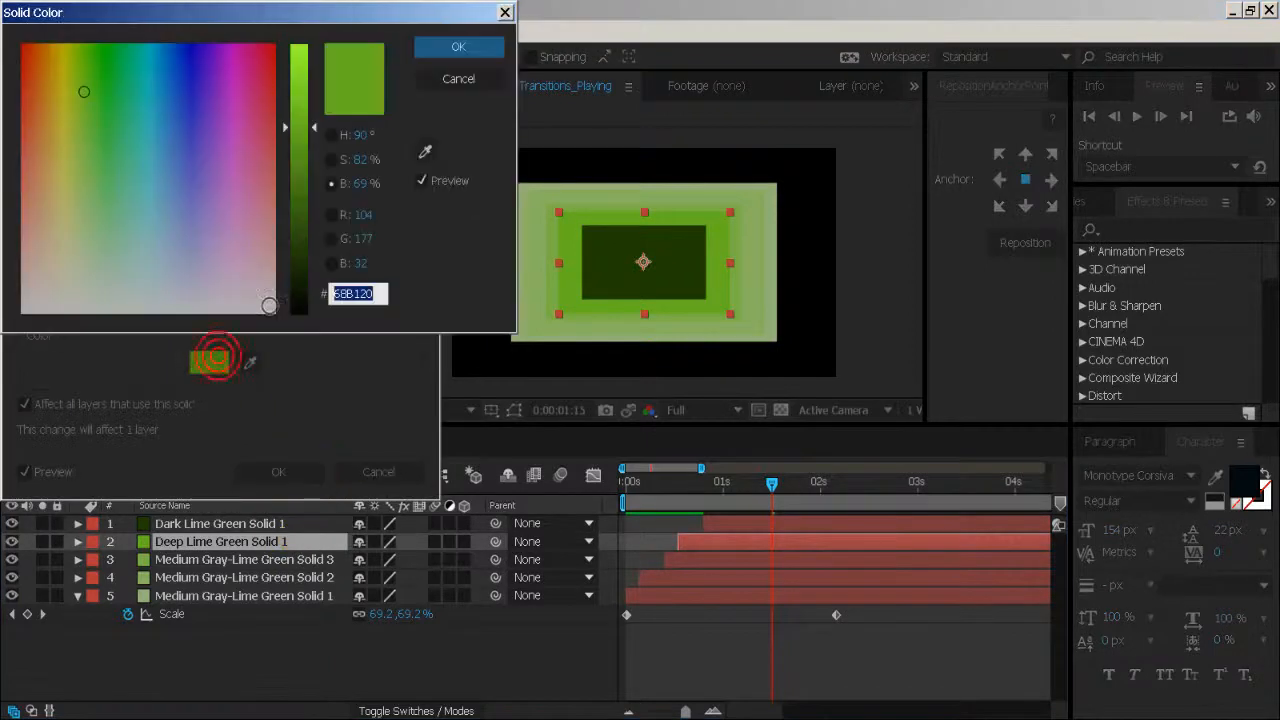
click(300, 246)
key(Return)
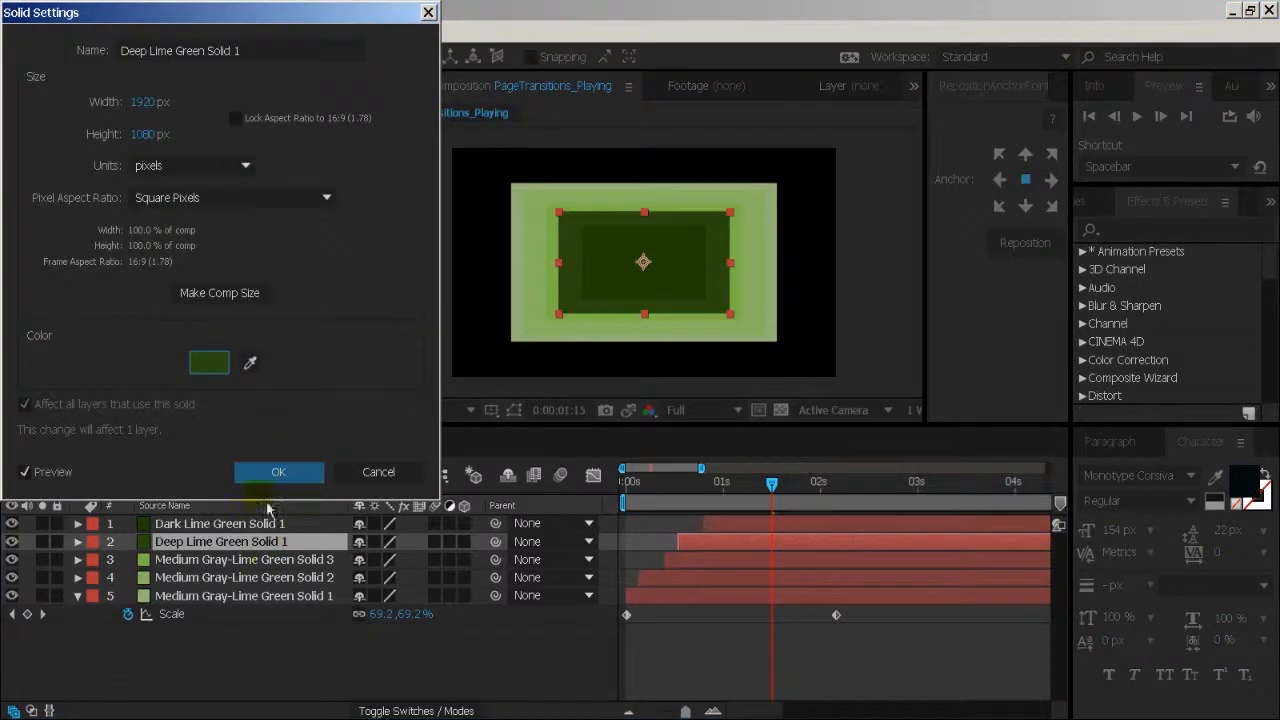
click(276, 472)
click(270, 560)
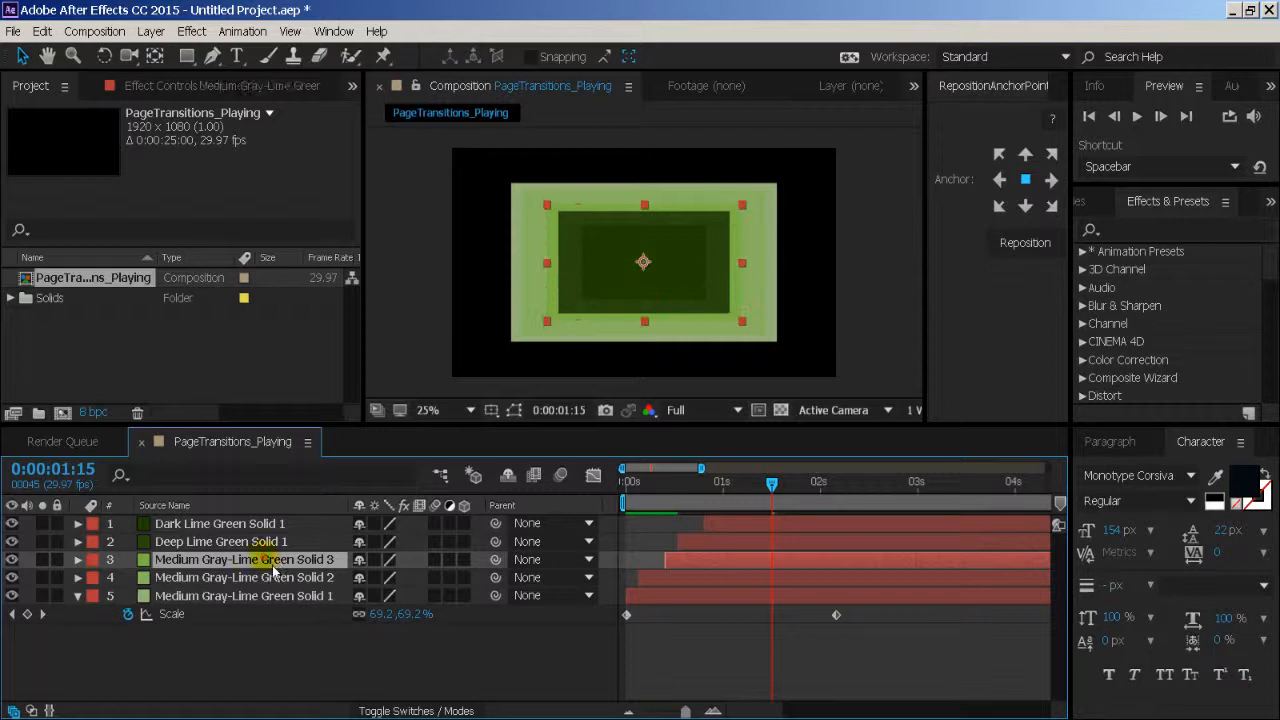
key(ctrl+shift+y)
click(378, 472)
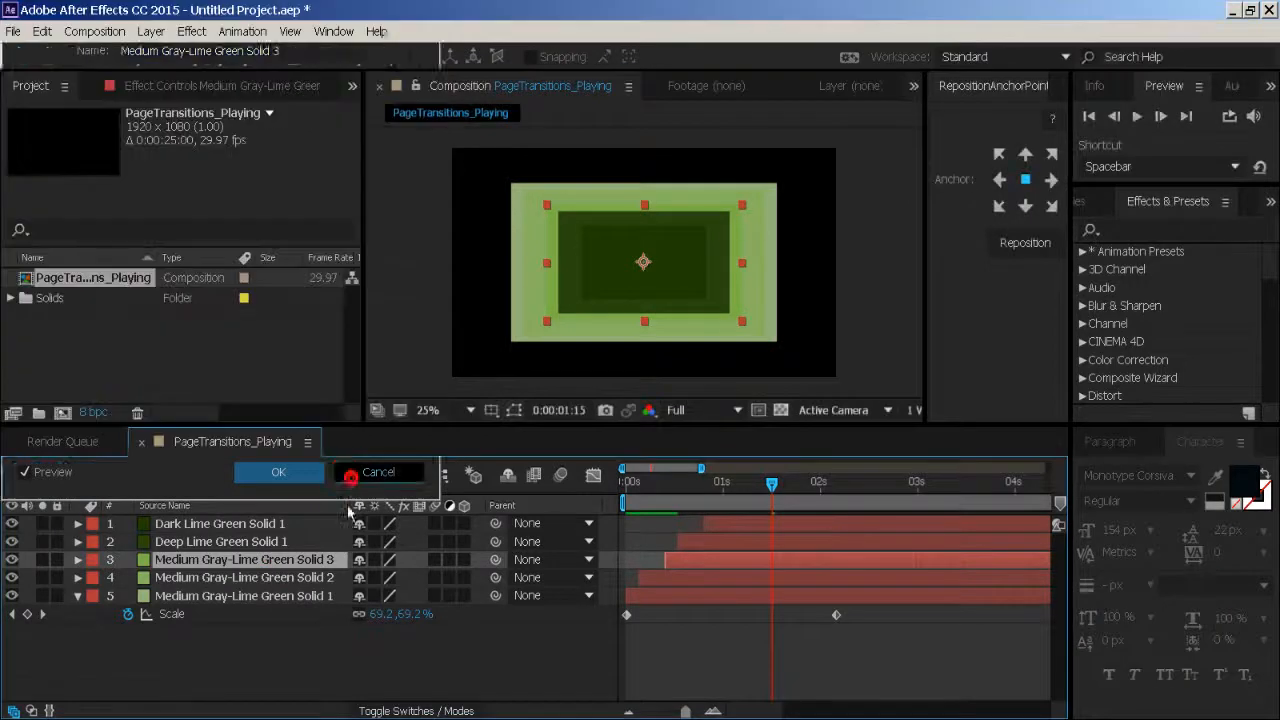
- Recolour the fourth solid from the top to the near-black green 1B2313
click(266, 578)
key(ctrl+shift+y)
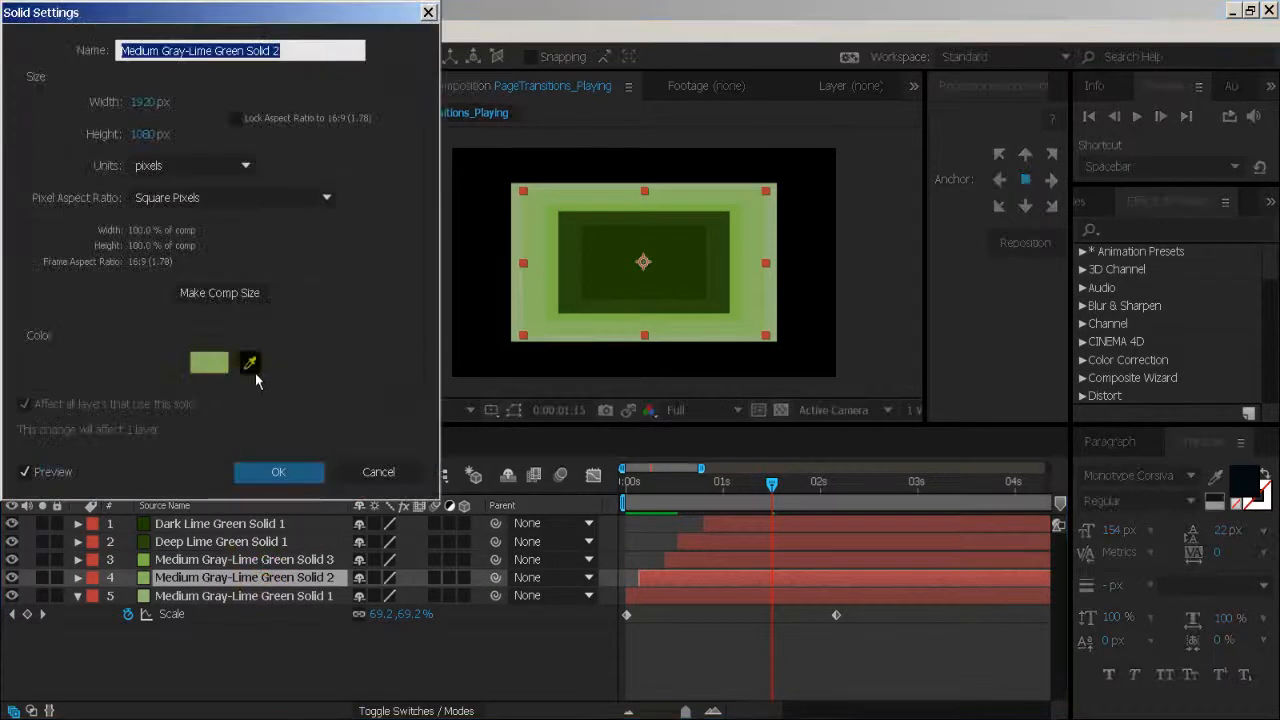
click(210, 362)
click(302, 277)
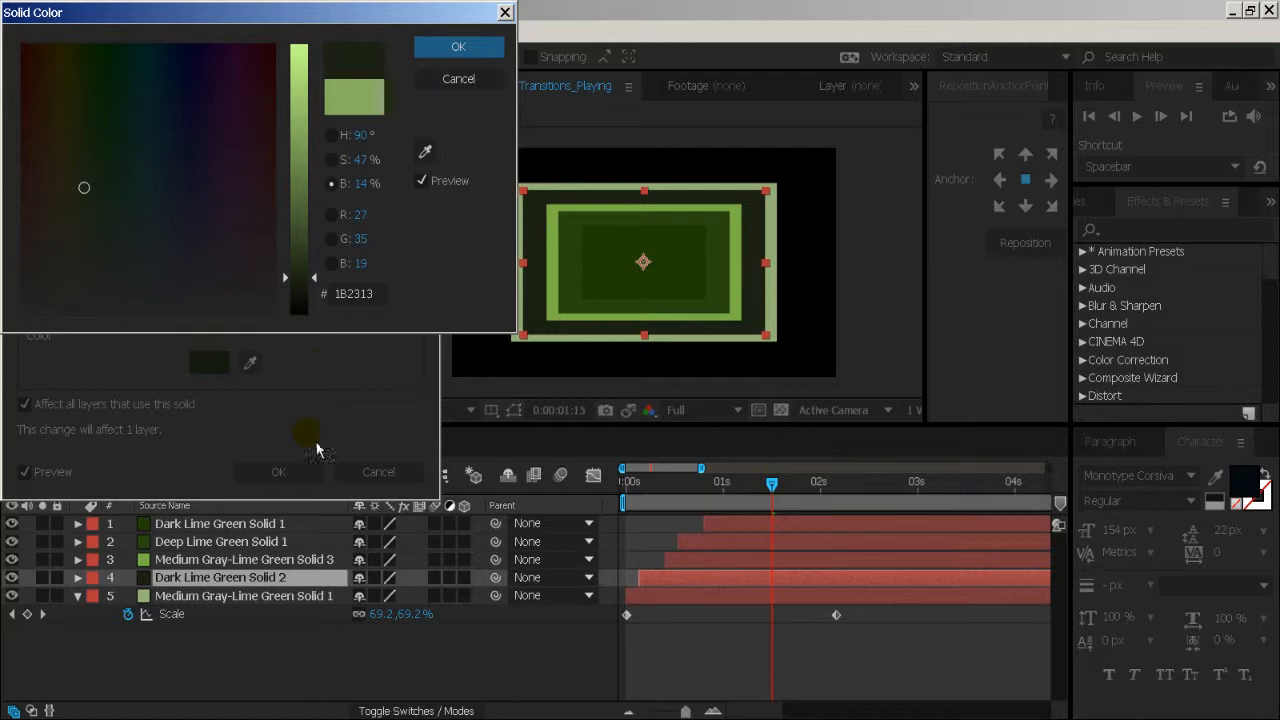
click(458, 47)
click(278, 472)
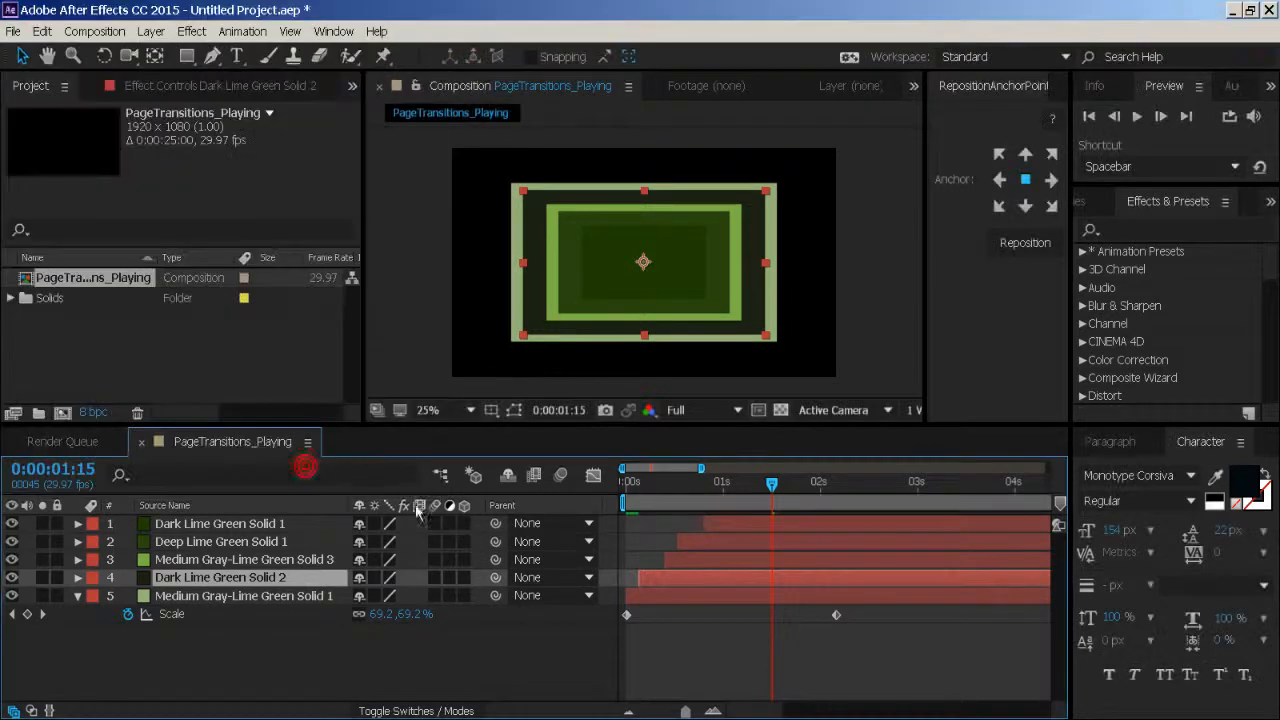
- Preview the scaling transition with the new dark and light colours, and show the composition's full duration in the timeline
click(543, 678)
key(space)
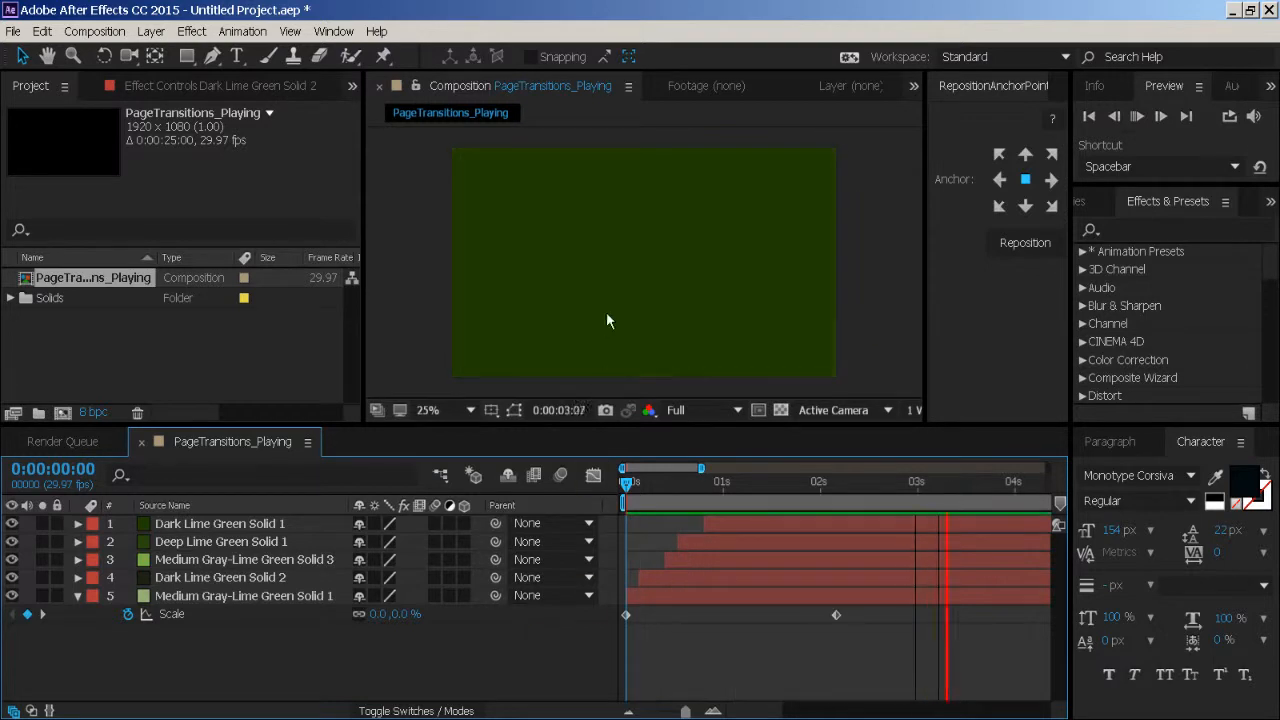
key(space)
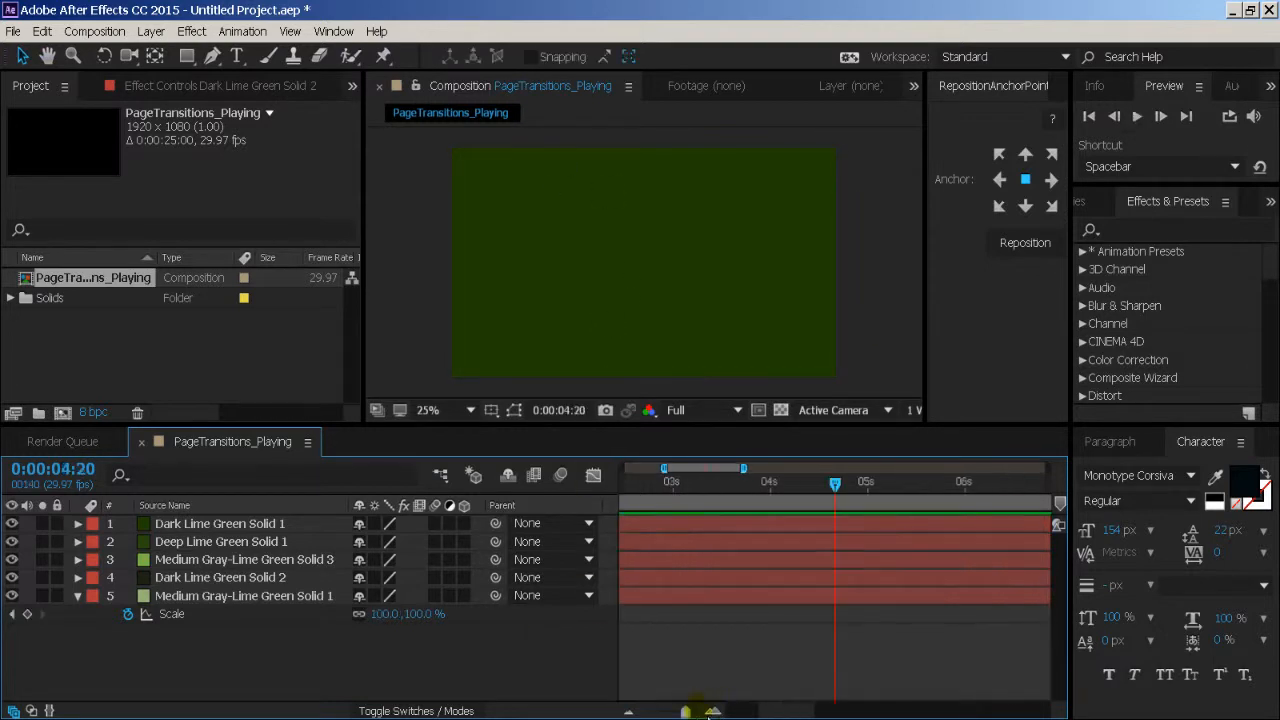
drag(680, 711, 649, 712)
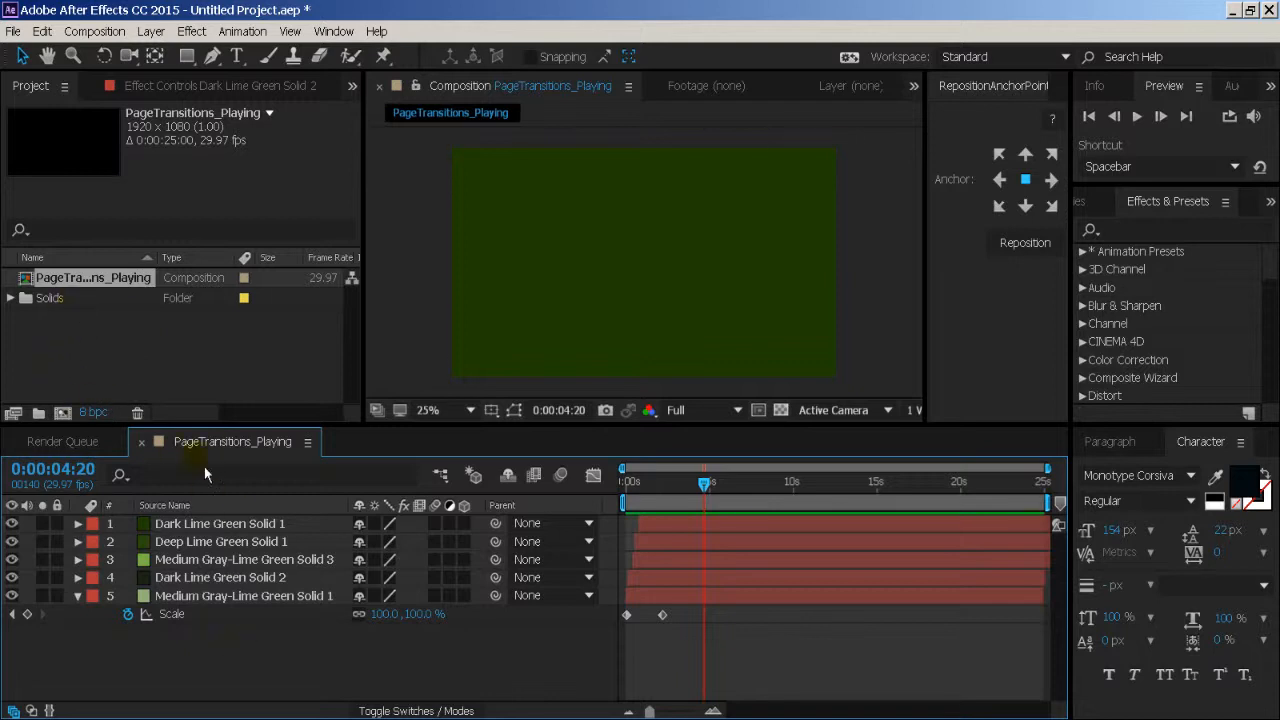
- Create a new composition named PageTransitions_Together with a duration of 0:00:05:00
click(62, 413)
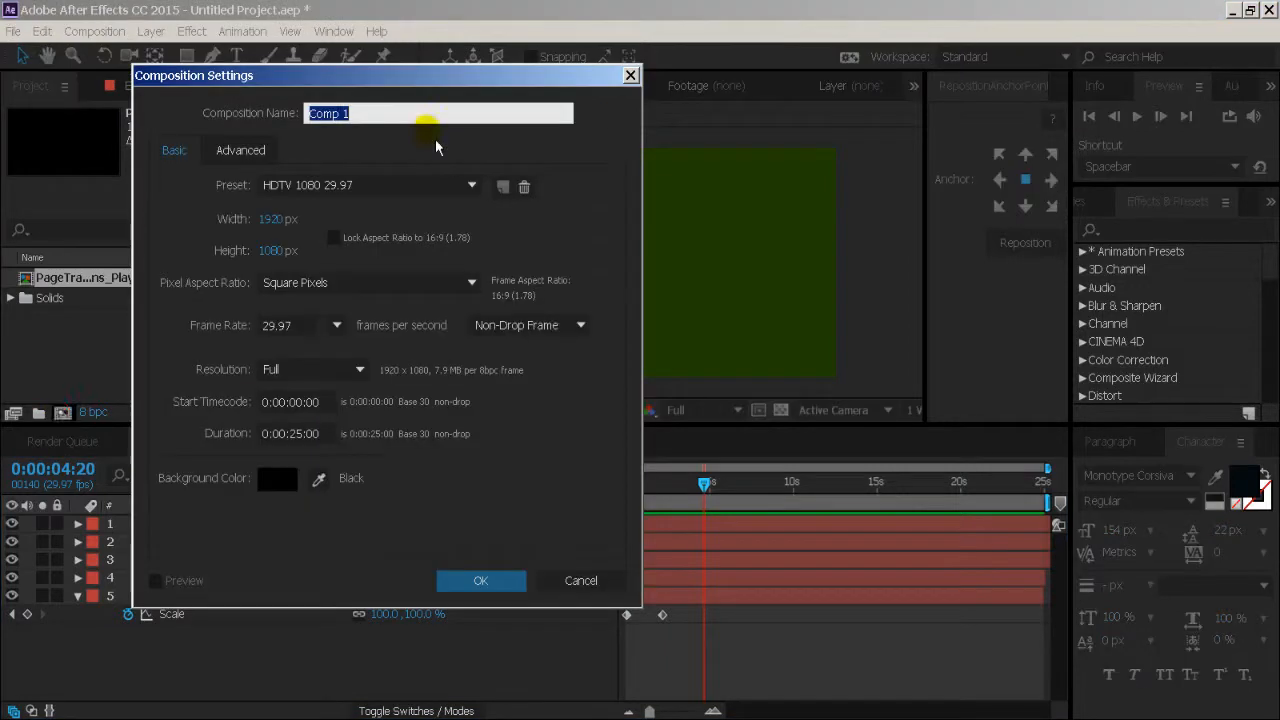
text(PageTransitions_Together)
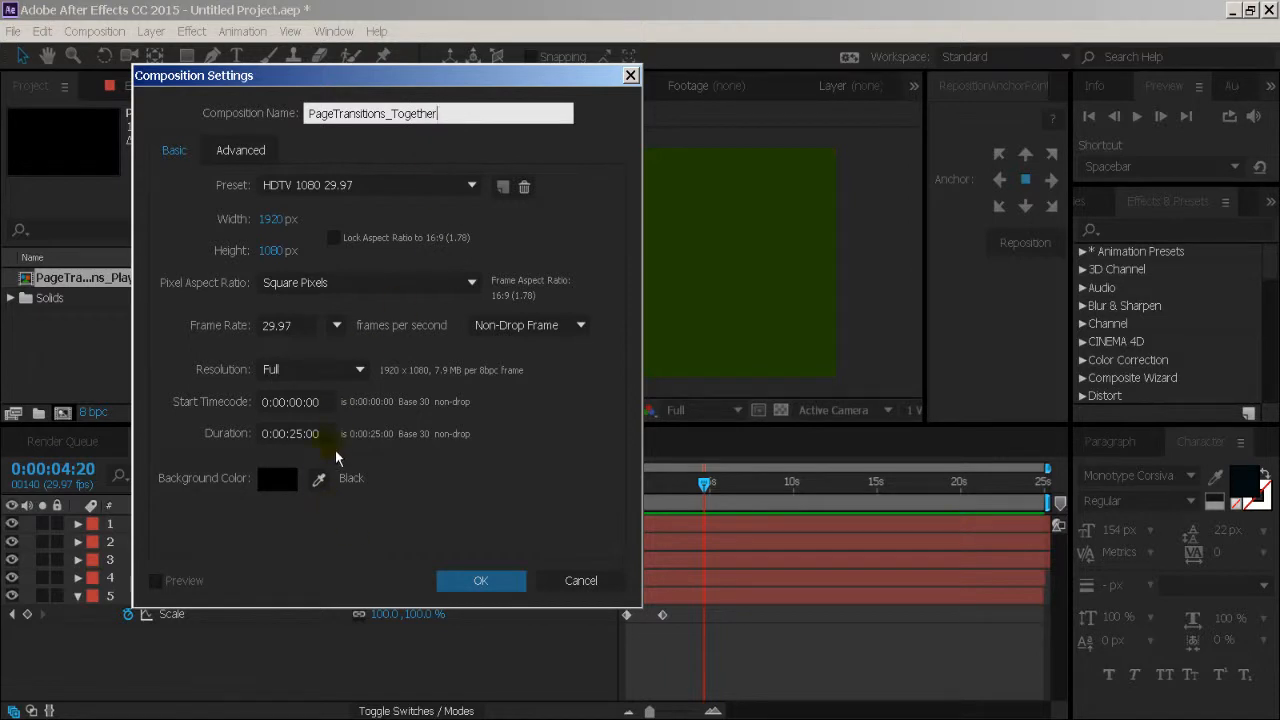
click(327, 434)
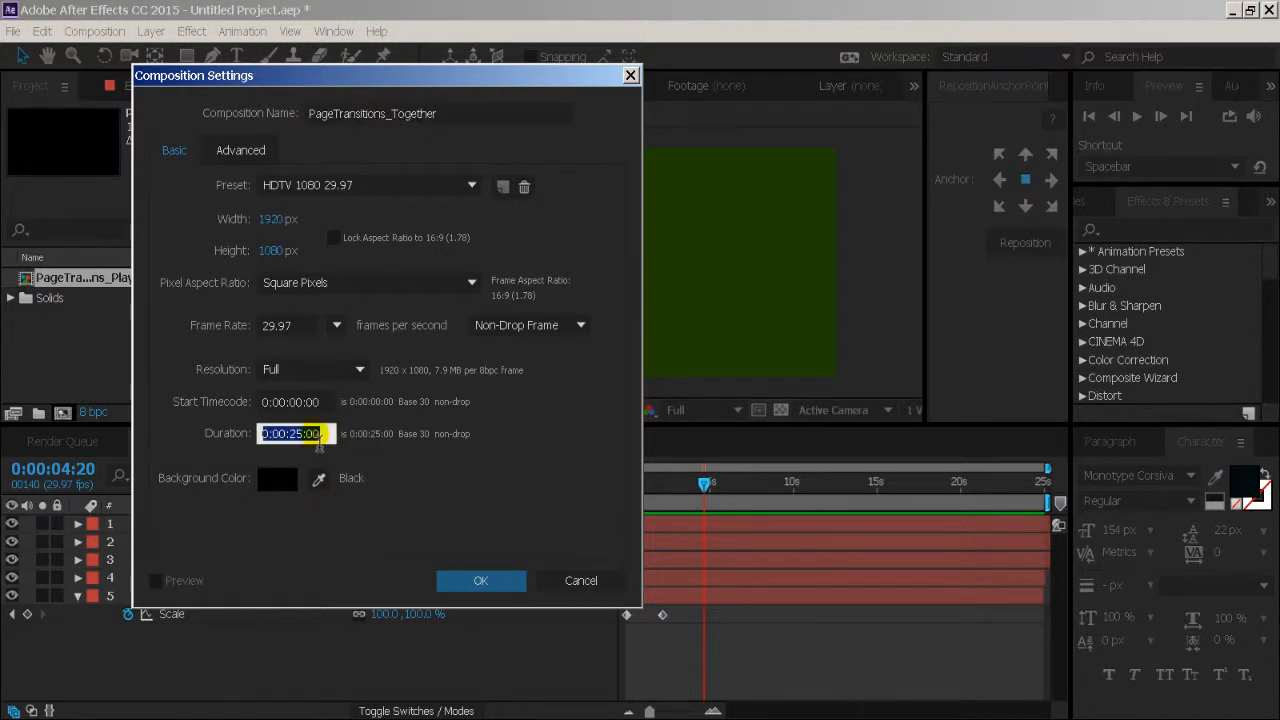
text(500)
click(478, 584)
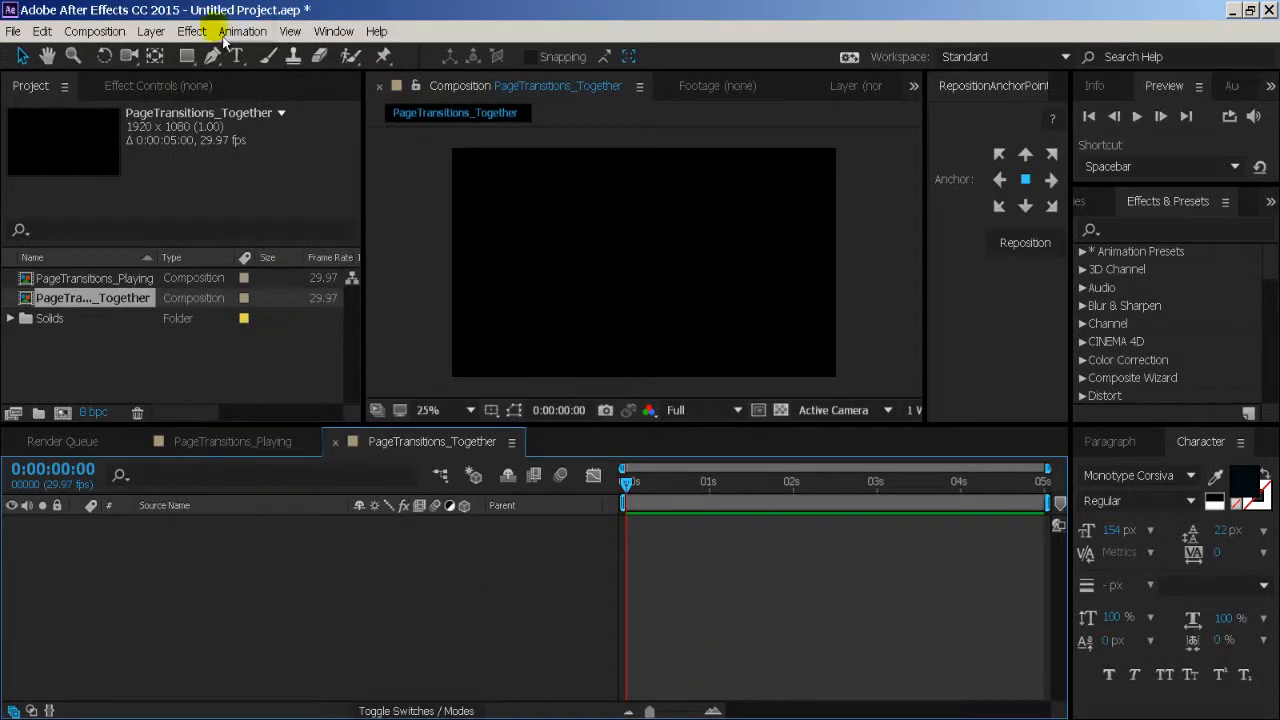
- Add a full-size solid in muted green 59733E to the new composition
click(151, 31)
mouse_move(160, 52)
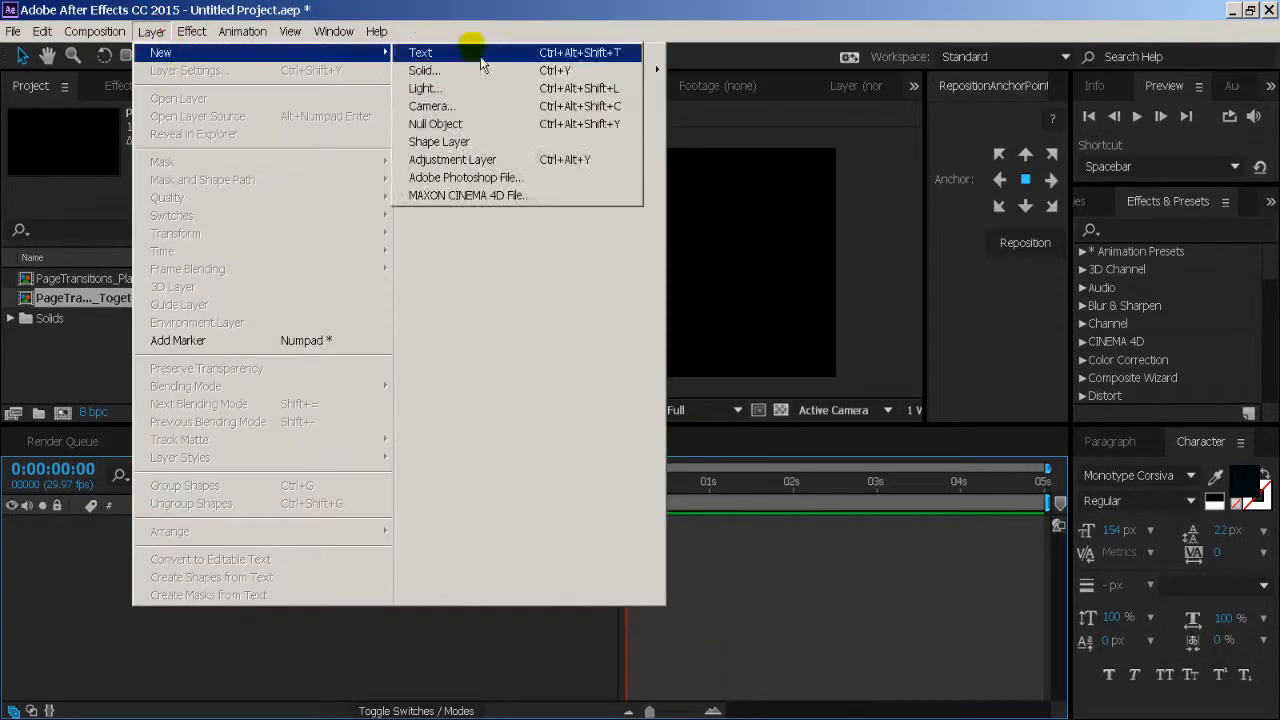
click(478, 70)
click(212, 366)
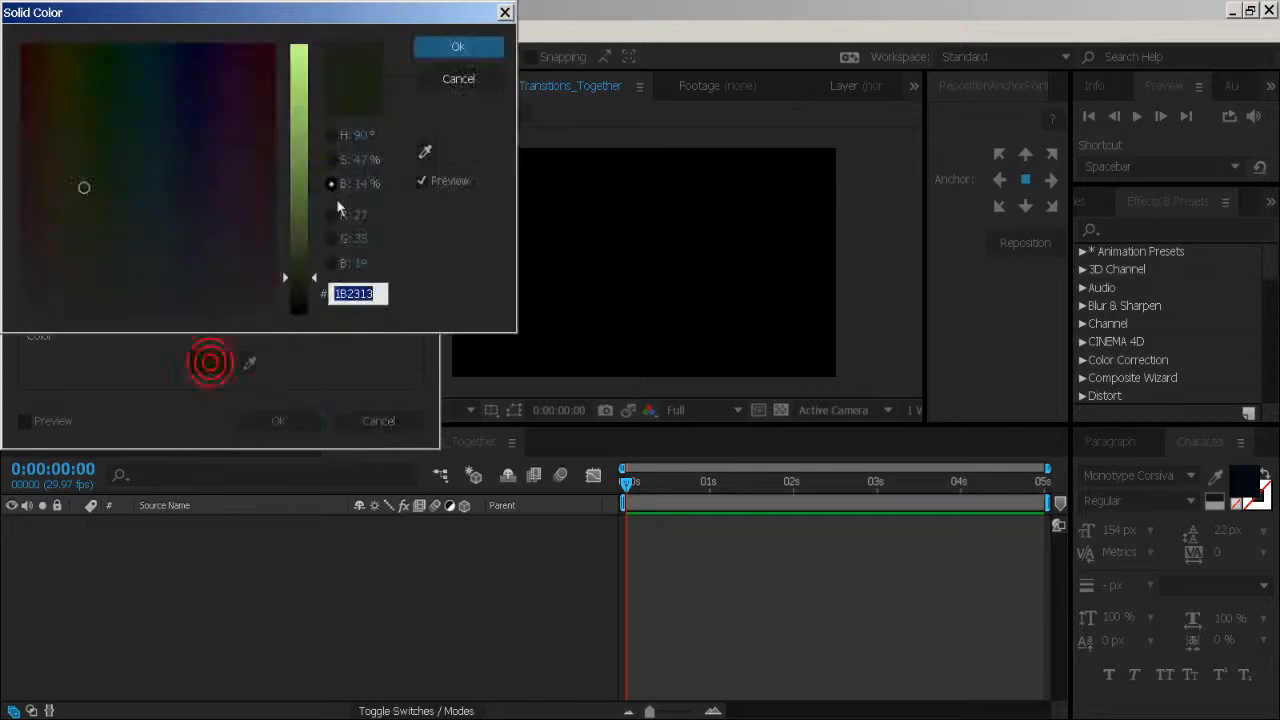
drag(302, 230, 299, 200)
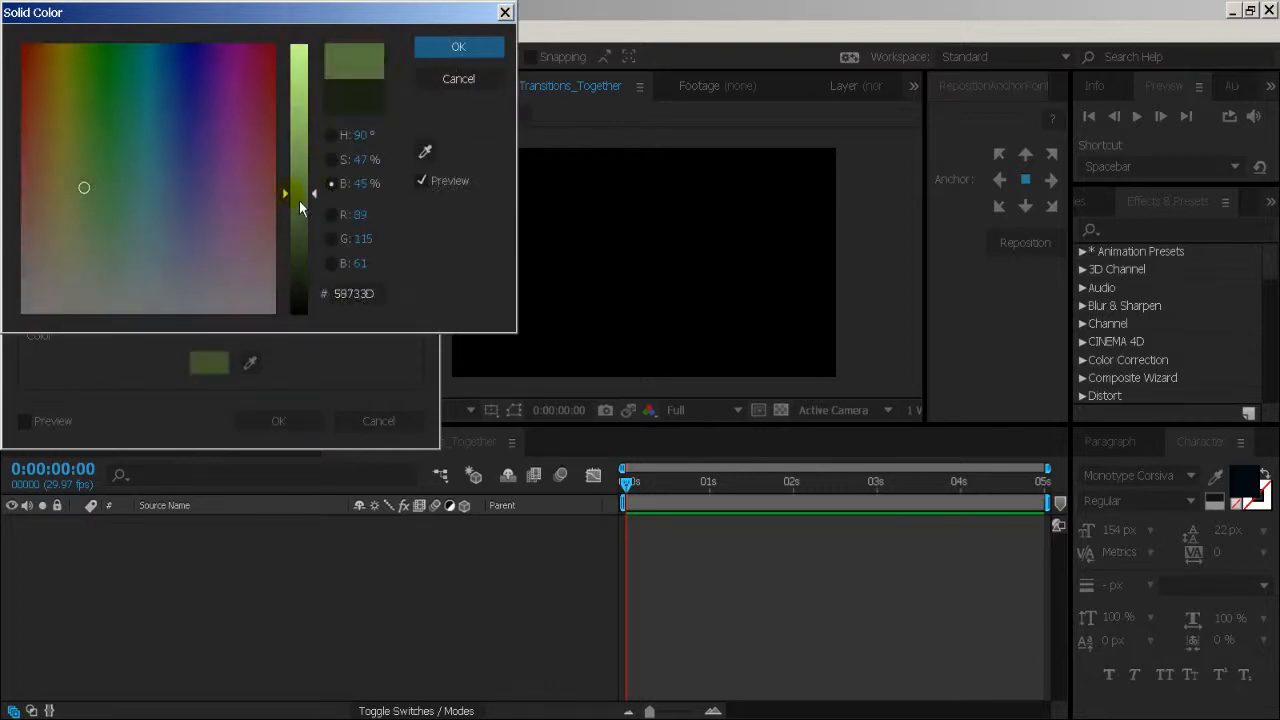
click(441, 47)
click(287, 423)
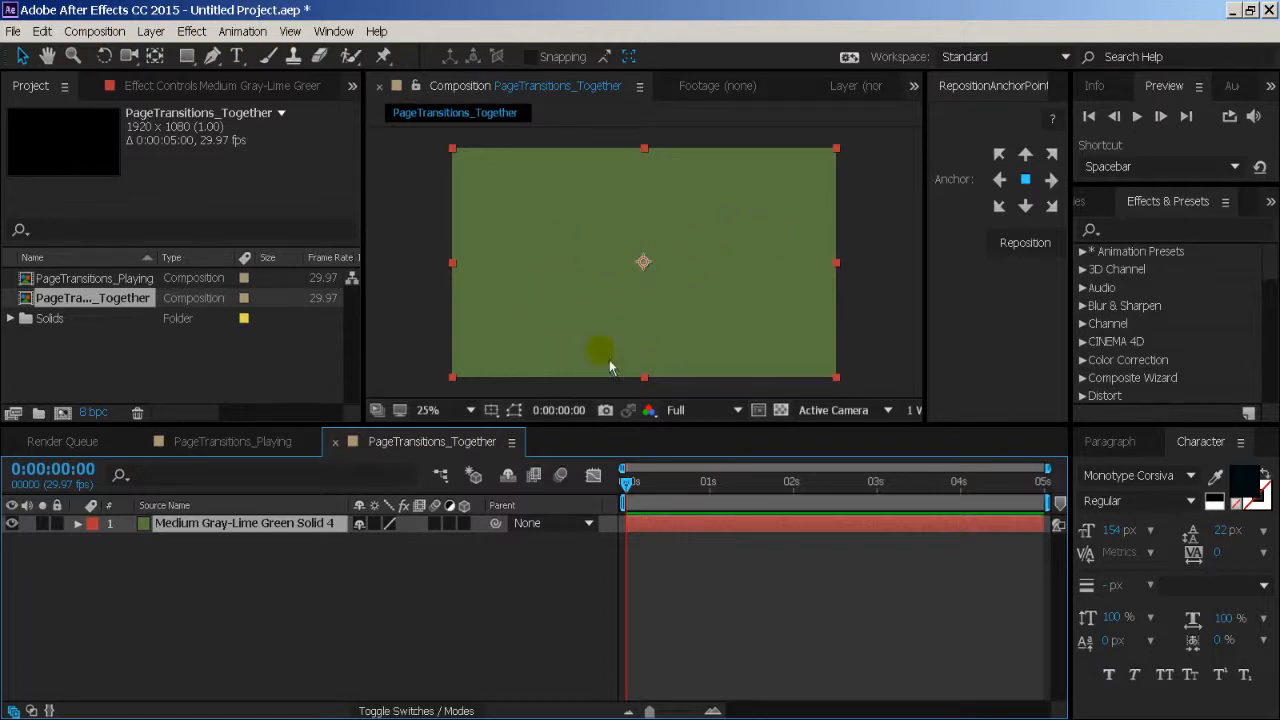
- Reveal the solid's Scale property, try shrinking it to 8% around its centre, and undo the change
key(s)
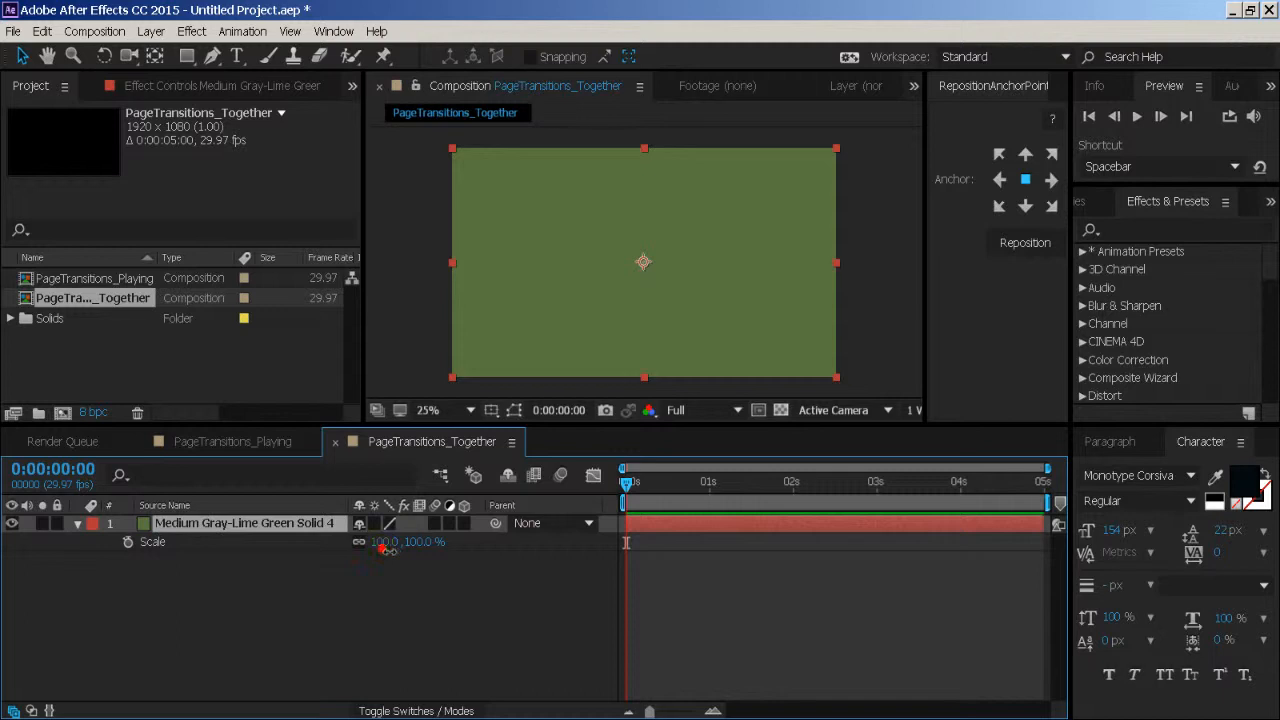
drag(386, 548, 295, 550)
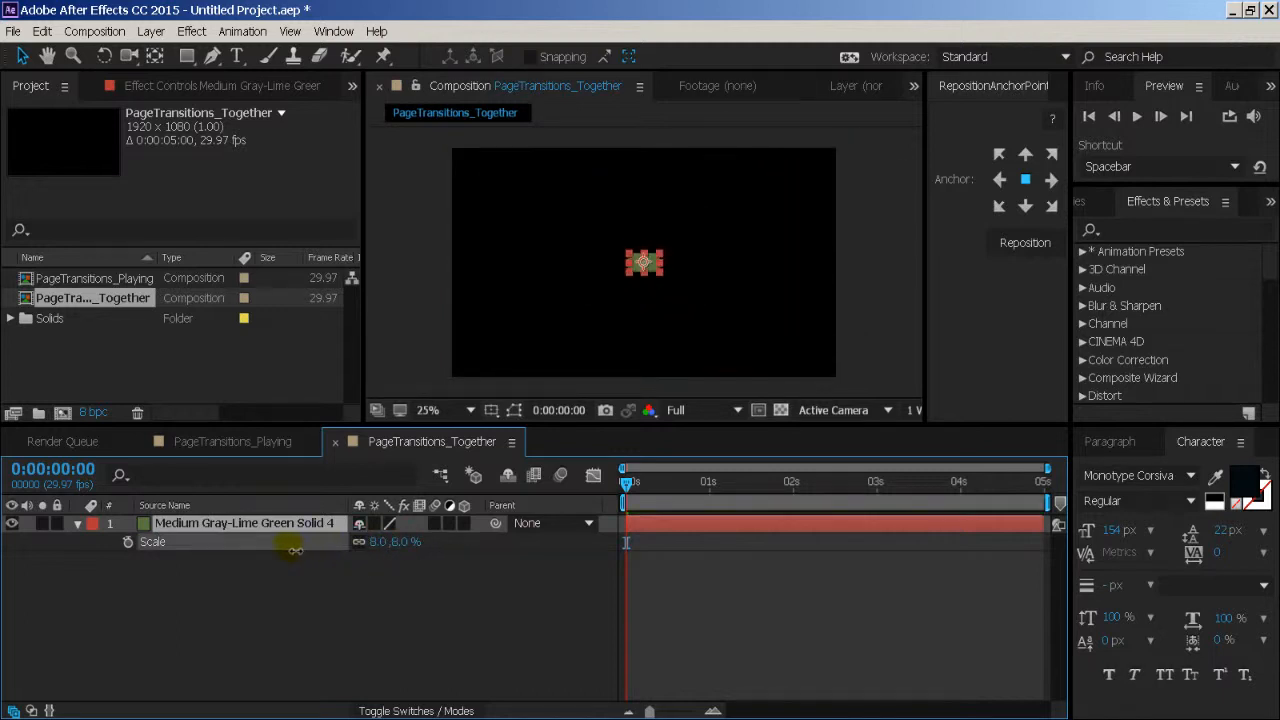
key(ctrl+z)
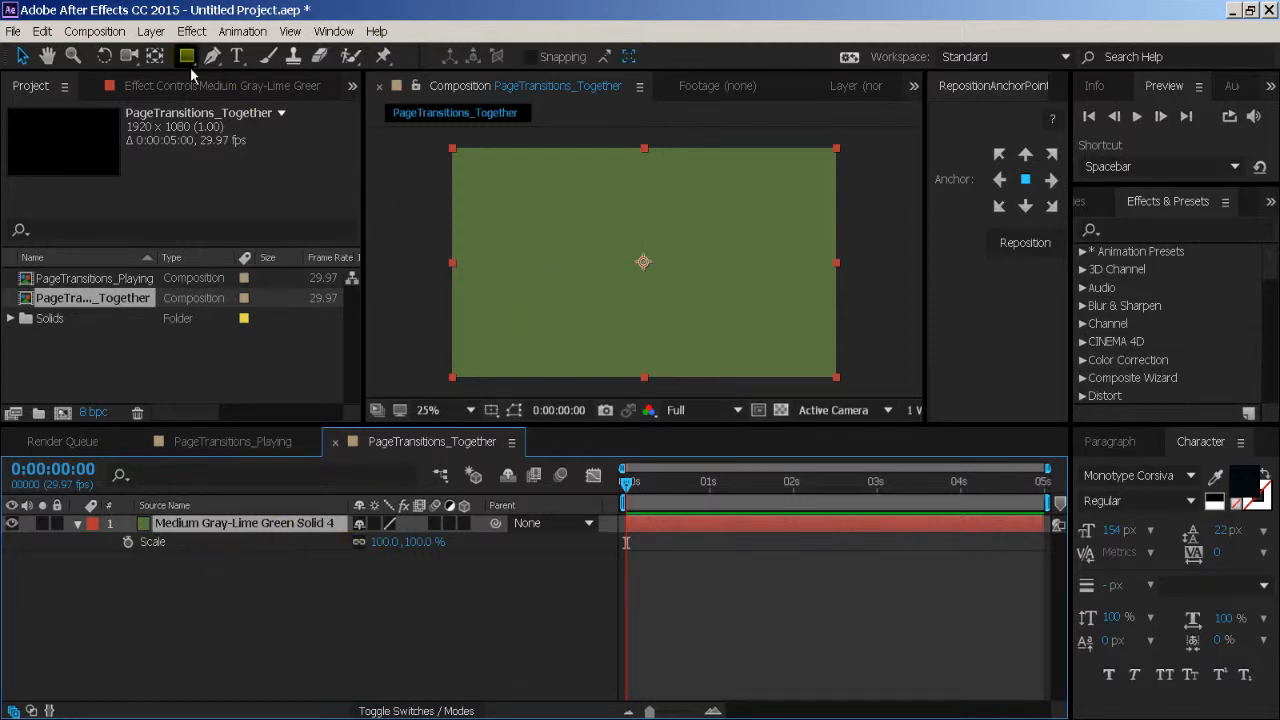
- Move the solid's anchor point to the middle of its left edge and try scaling from that edge
click(155, 56)
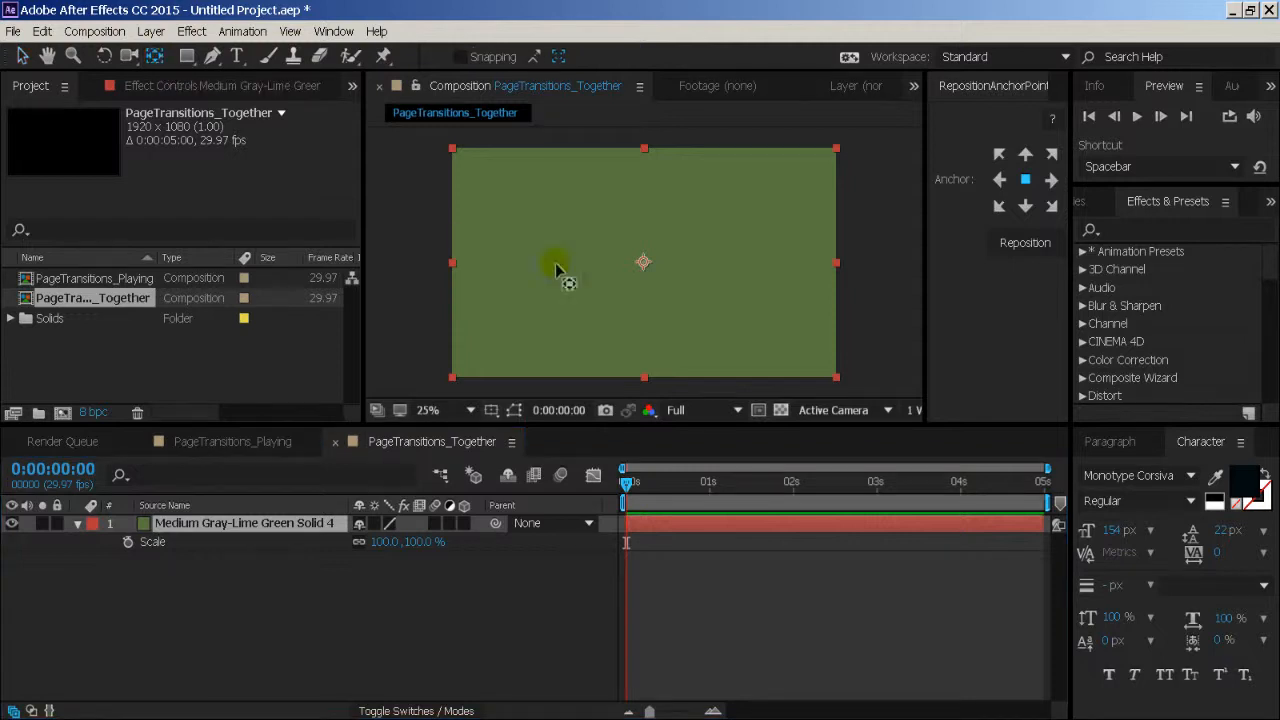
drag(643, 265, 460, 278)
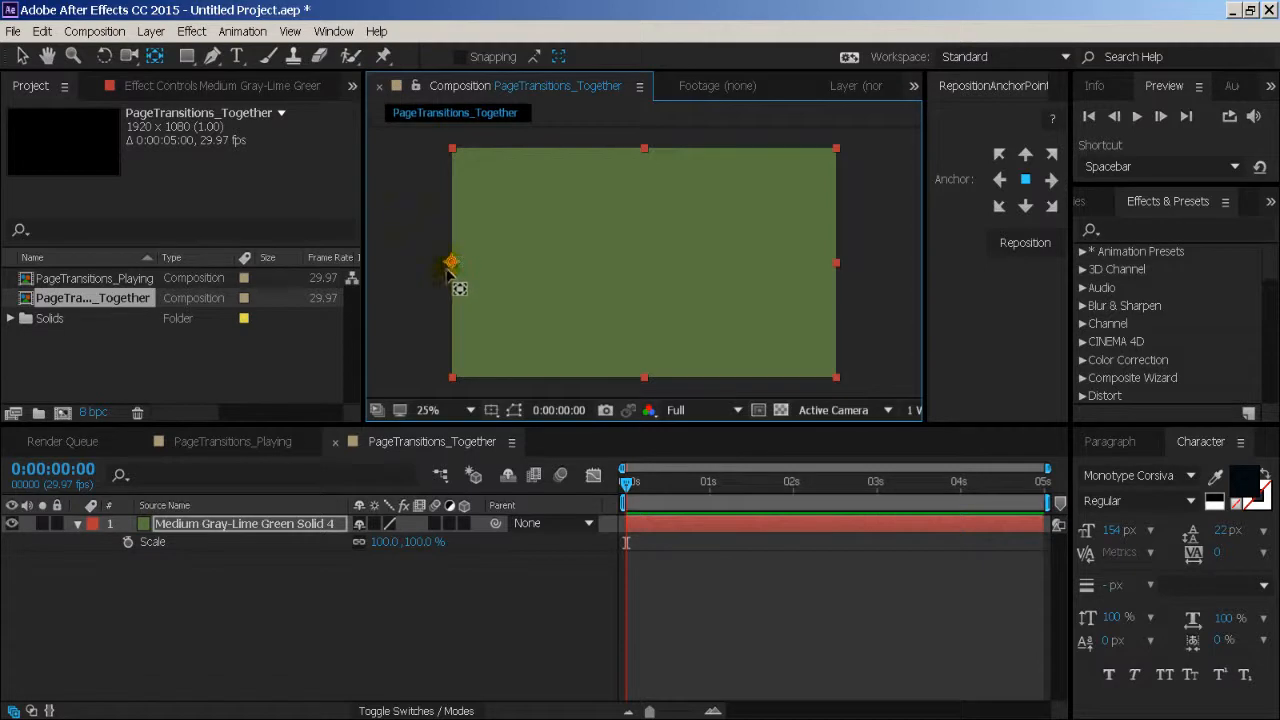
drag(400, 555, 345, 540)
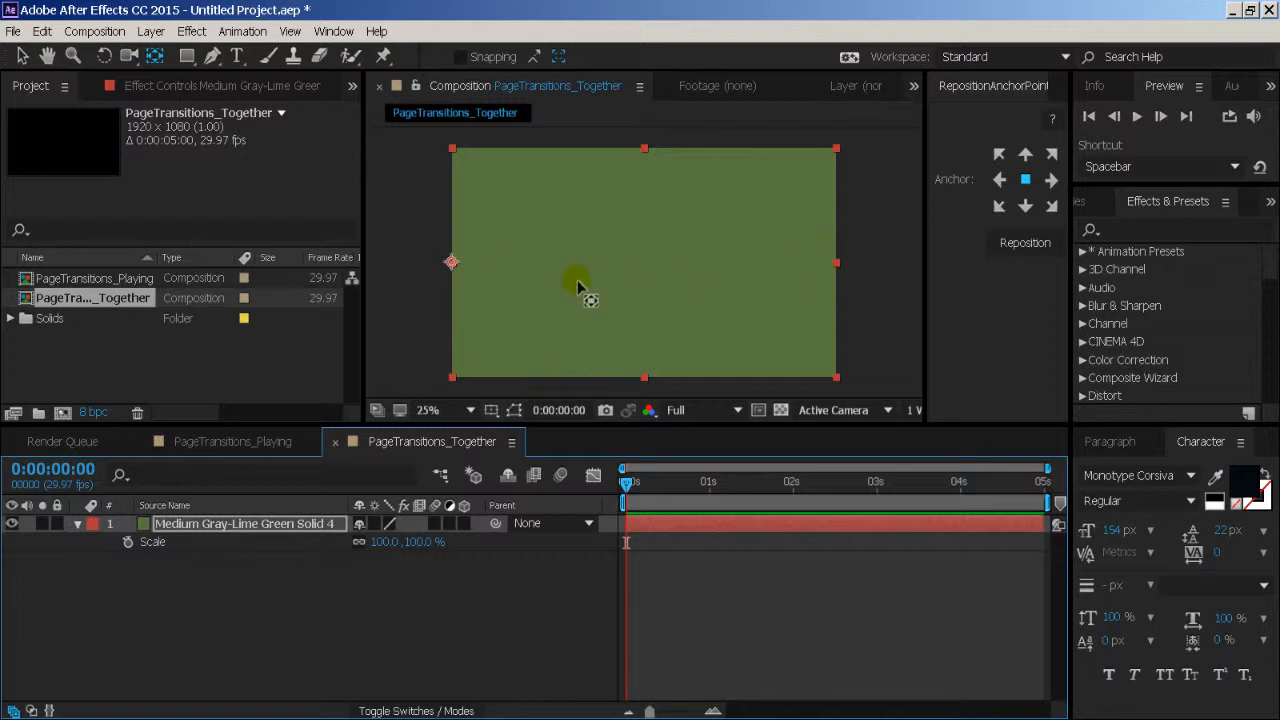
- Unlink the solid's Scale dimensions, try changing width and height separately, and set the vertical scale to 100%
click(359, 541)
mouse_move(386, 546)
mouse_down()
mouse_move(290, 532)
mouse_move(395, 545)
mouse_move(340, 551)
mouse_move(398, 557)
mouse_up()
drag(426, 553, 456, 552)
click(420, 543)
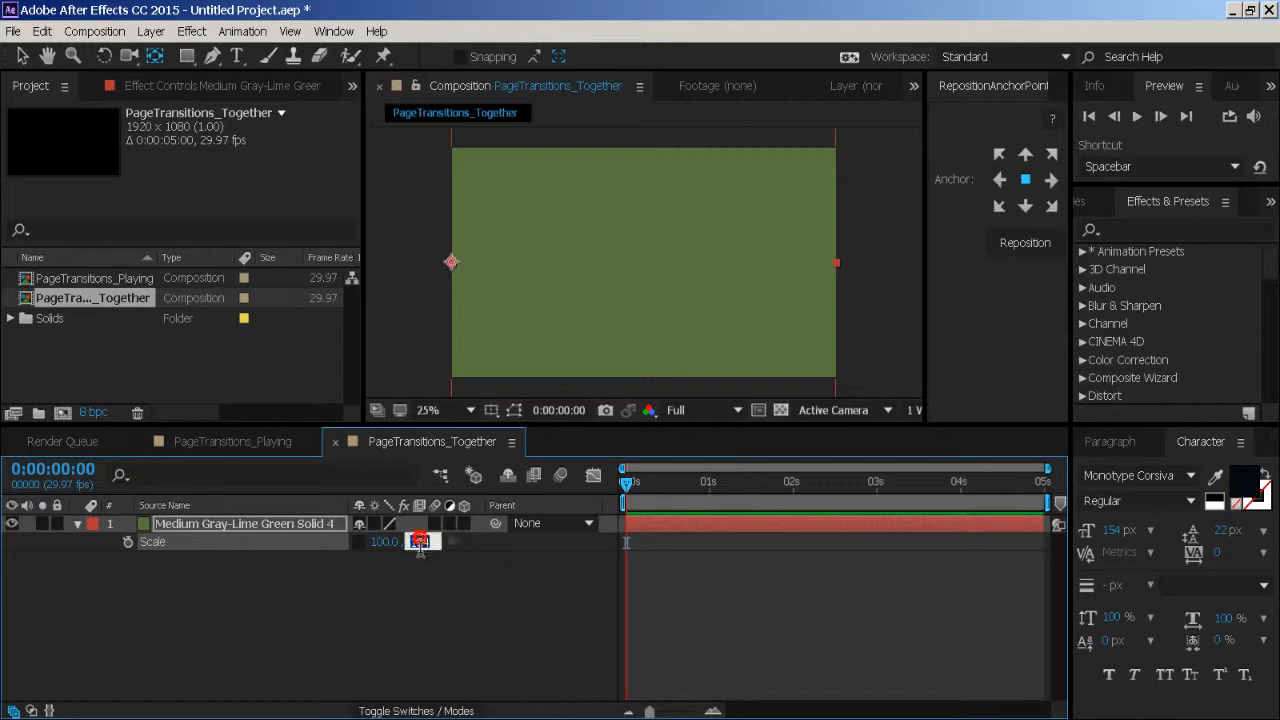
text(100)
key(Return)
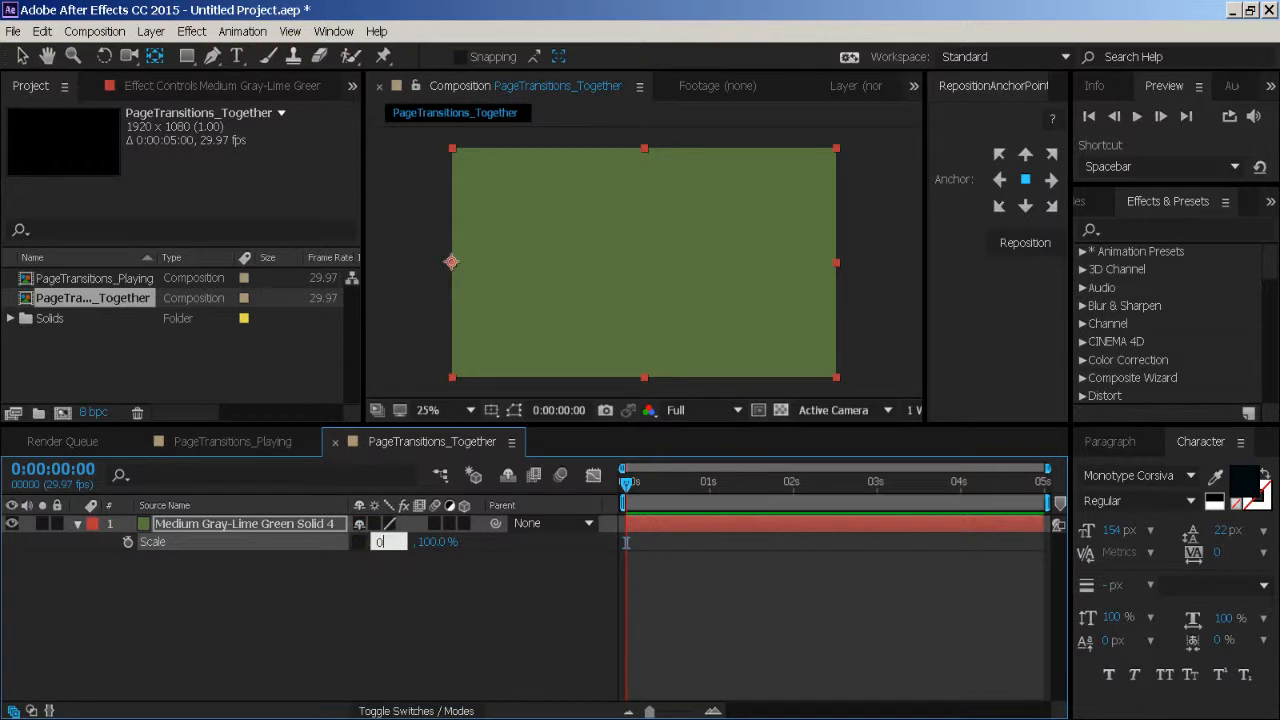
- Set the solid's horizontal scale to 0% and add a Scale keyframe at 0:00:00:00
text(0)
key(Return)
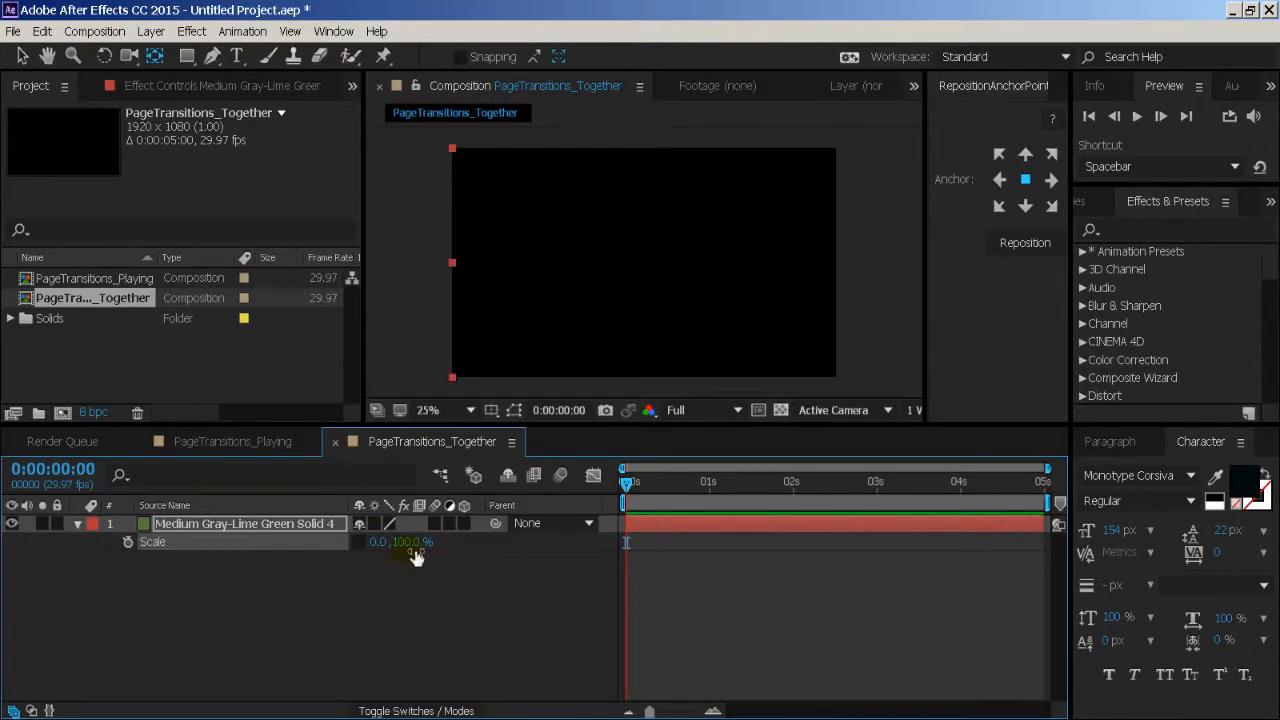
click(137, 548)
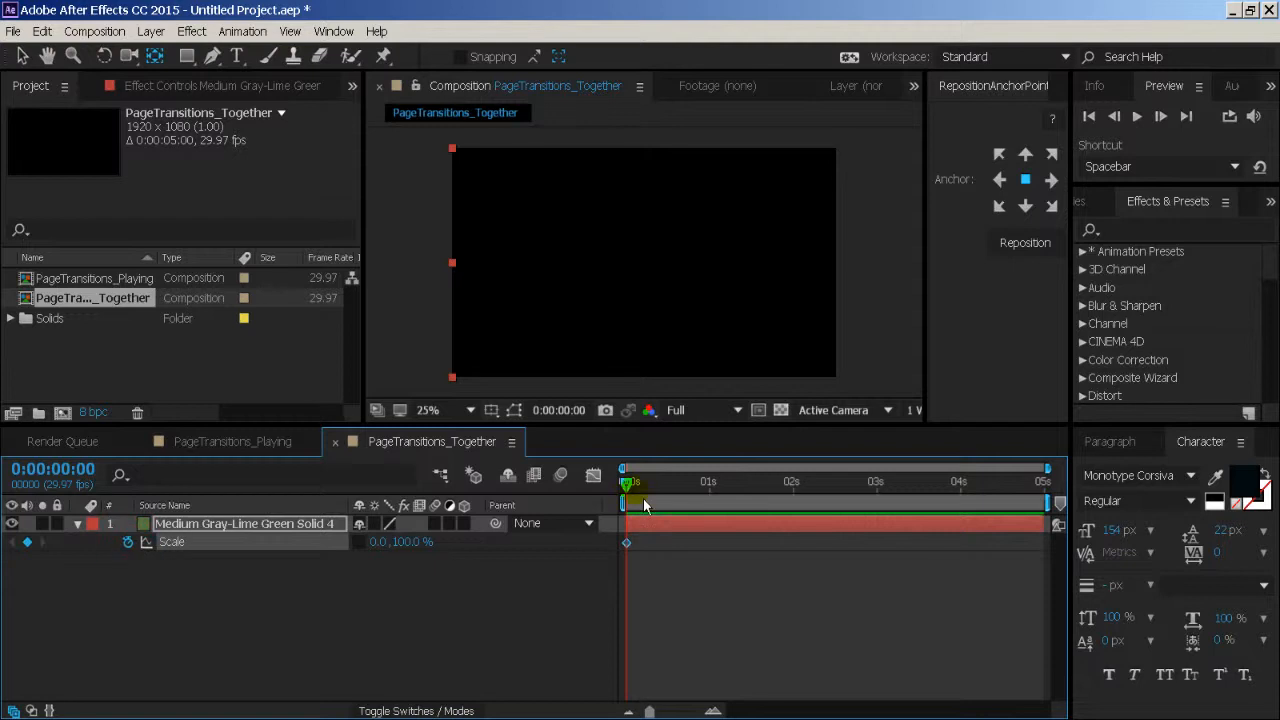
- Add a second Scale keyframe at 0:00:02:00 with the solid's horizontal scale set to 100%
drag(643, 505, 800, 505)
click(378, 542)
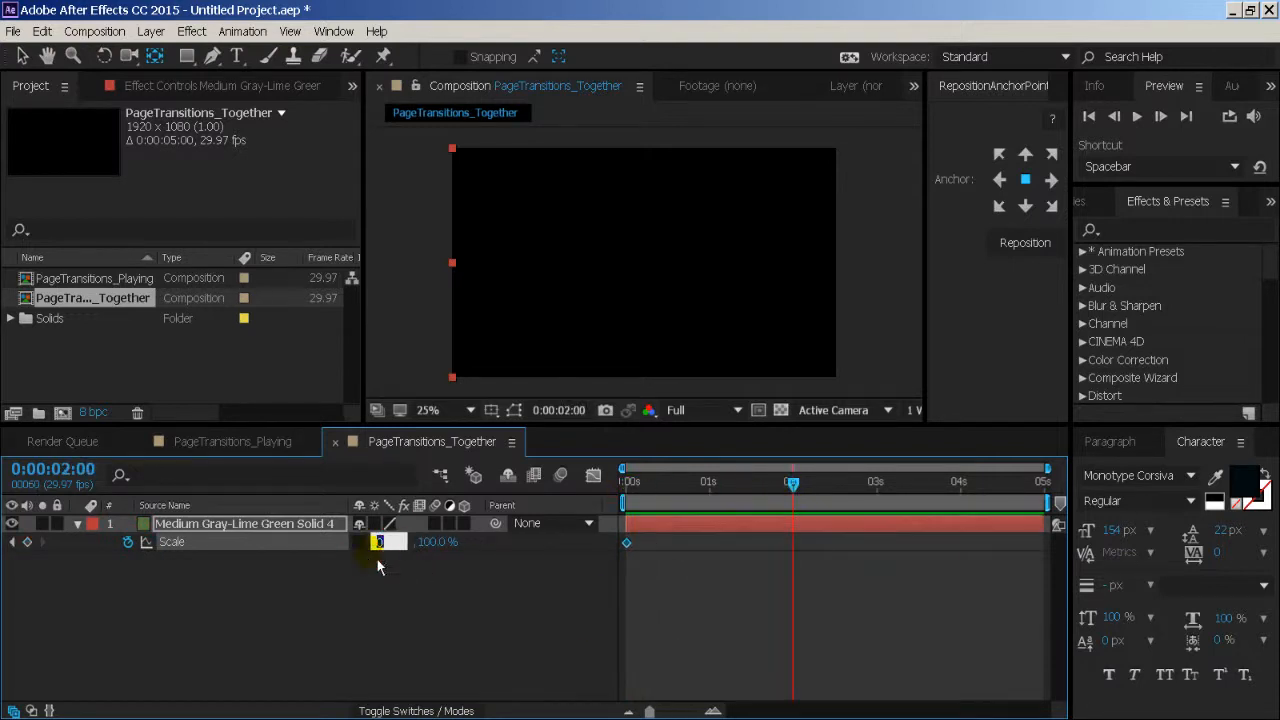
text(100)
key(Return)
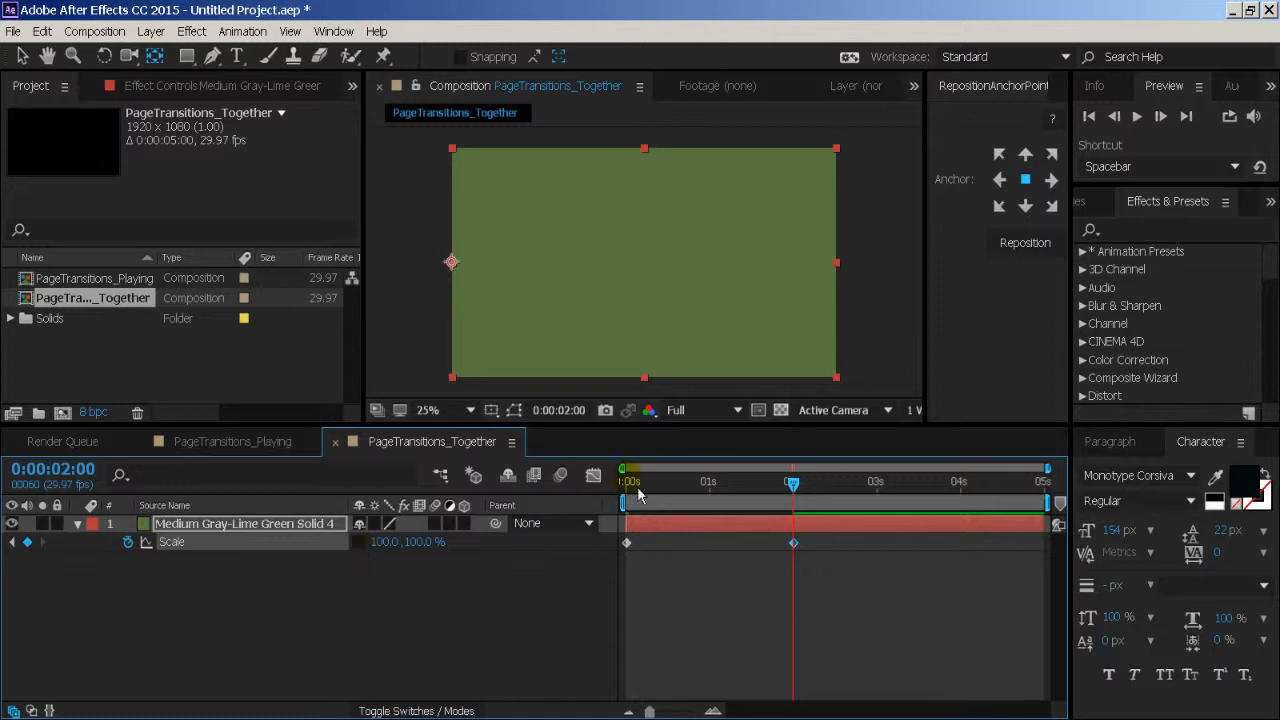
- Preview the horizontal wipe from the start of the composition and return to 0:00:00:00
click(628, 478)
key(space)
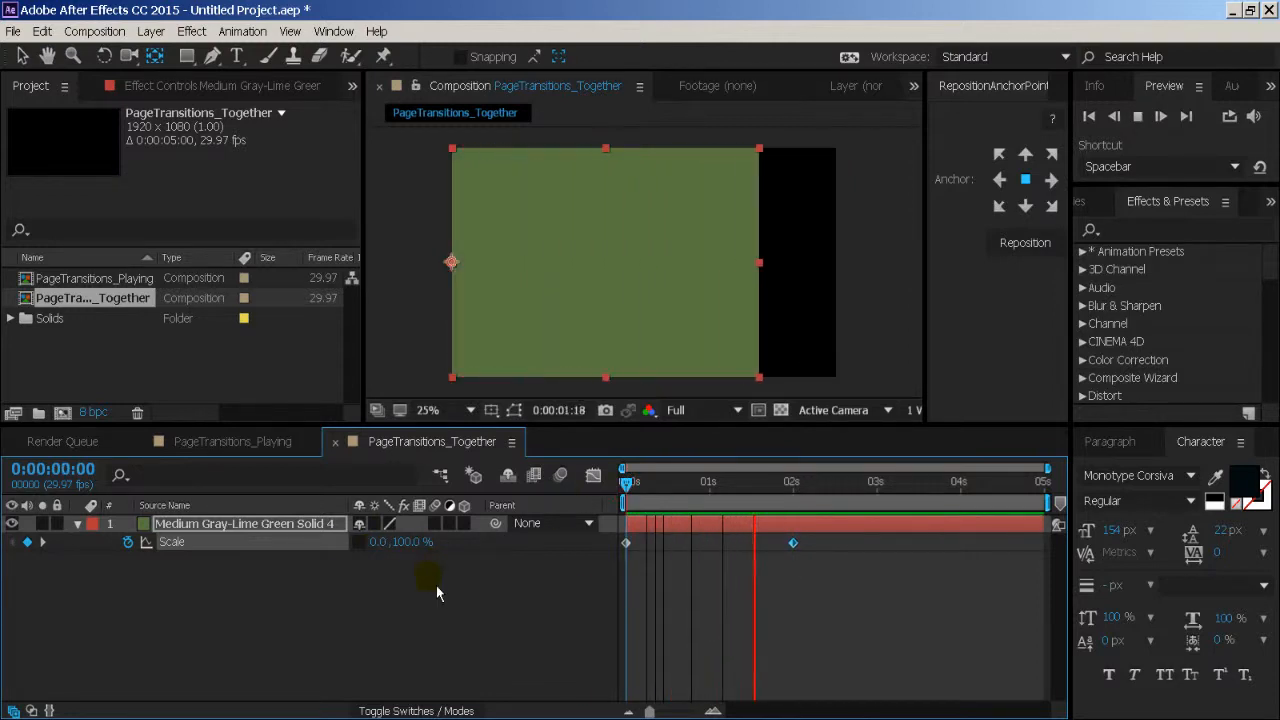
drag(655, 490, 751, 500)
key(space)
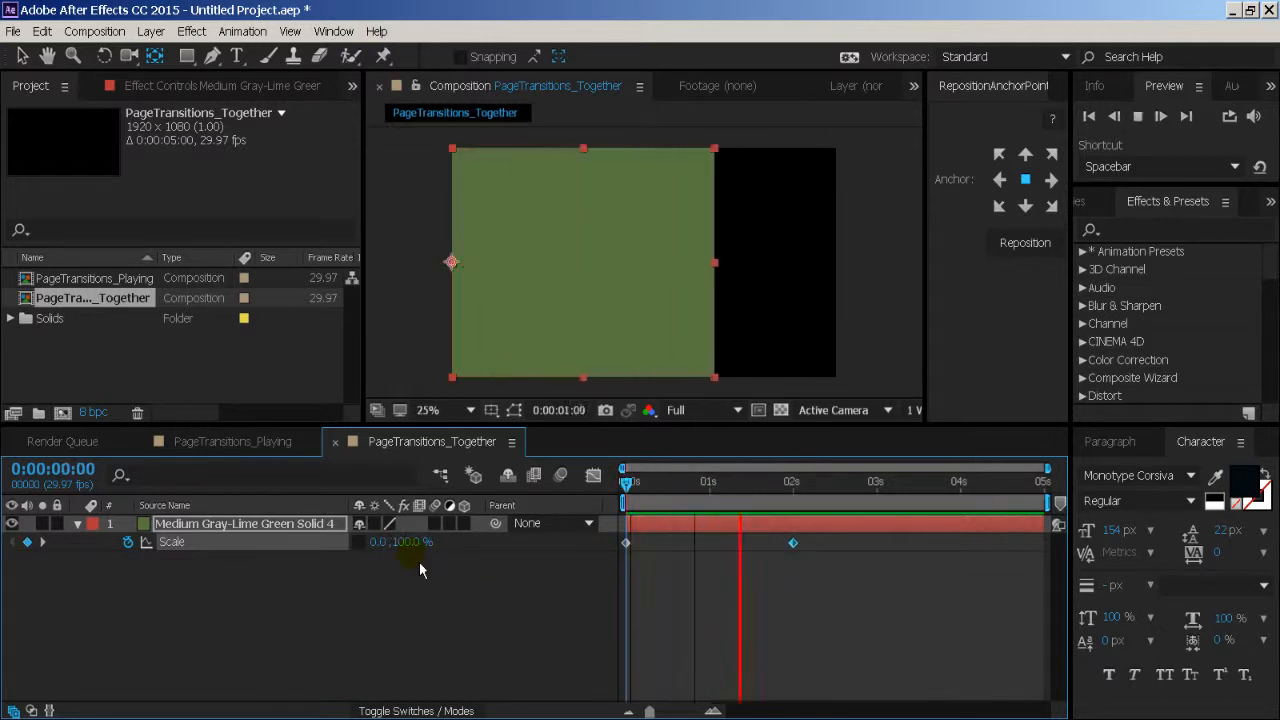
key(space)
drag(644, 485, 626, 487)
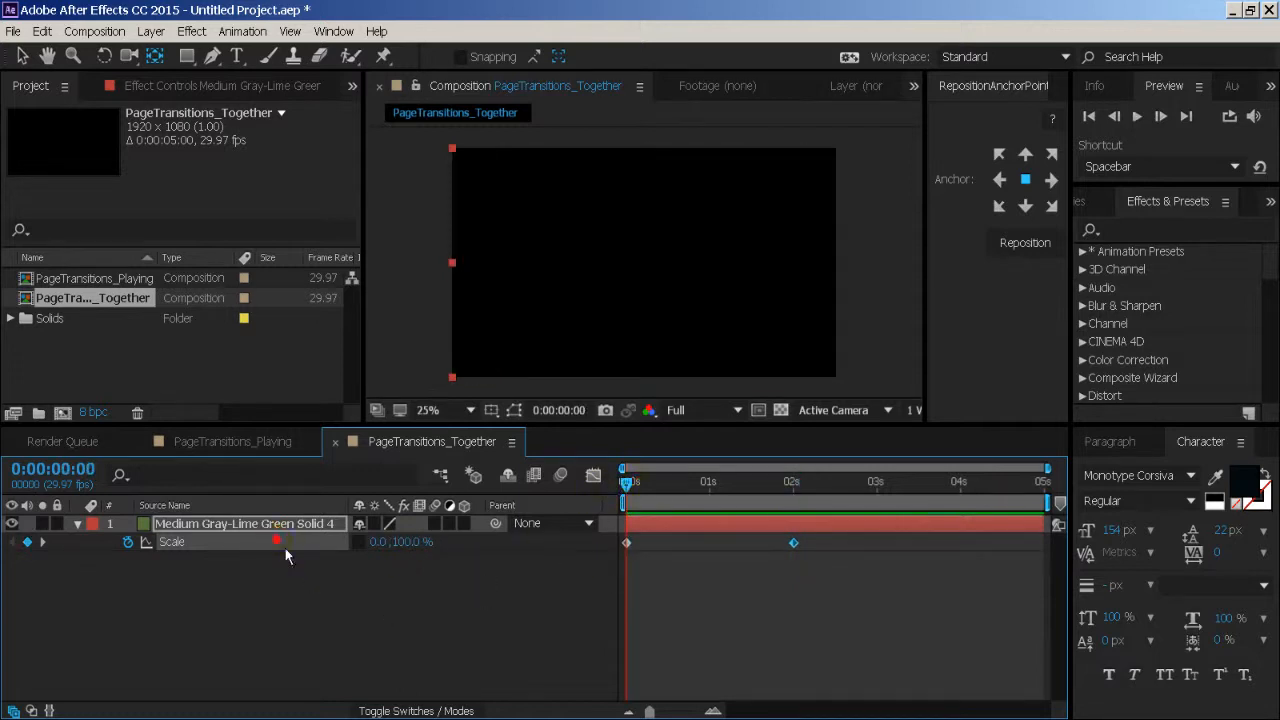
- Show the solid's Scale animation in the Graph Editor as a value graph
click(593, 475)
right_click(657, 566)
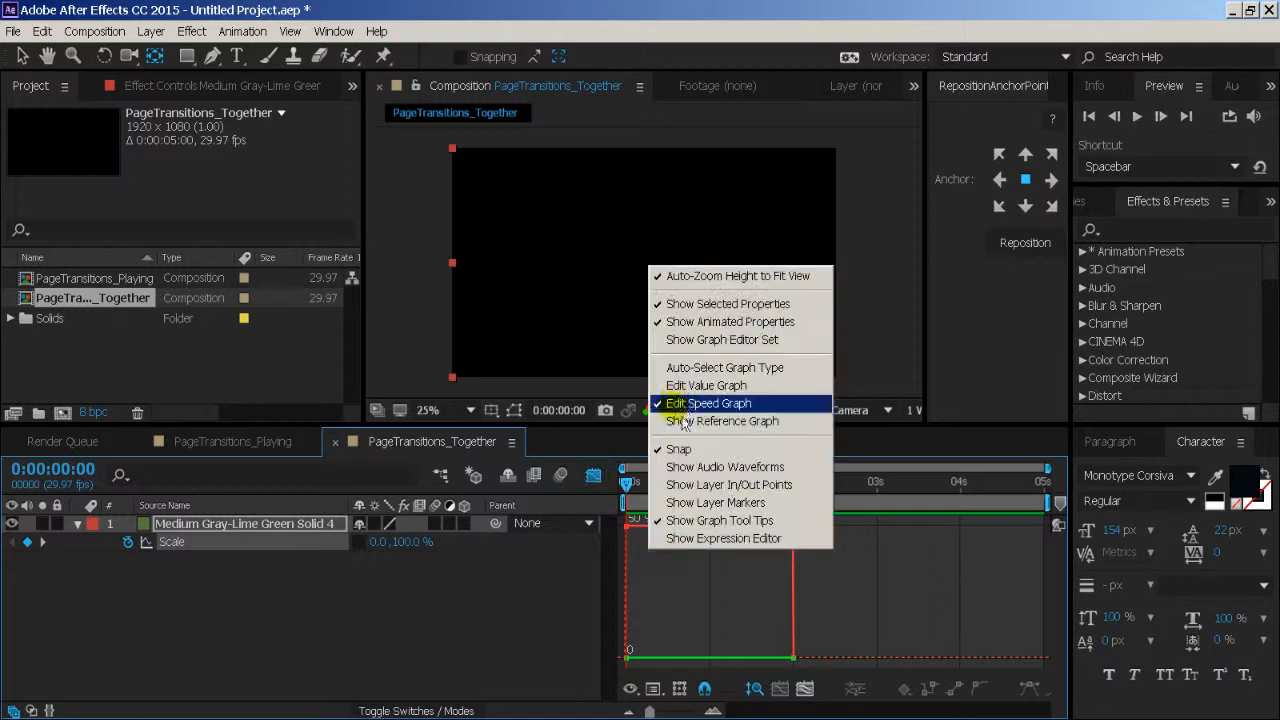
click(706, 385)
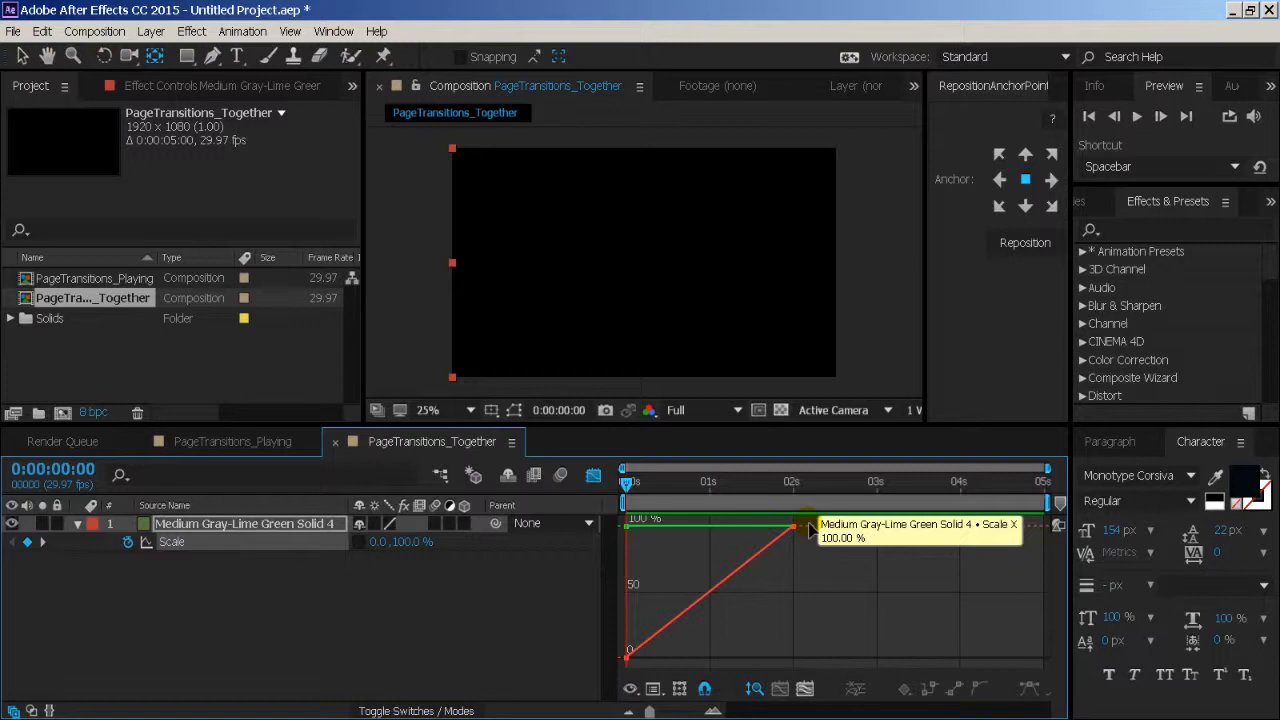
- Bend the horizontal Scale value curve with both keyframe handles so the wipe starts fast and slows toward its end
click(628, 652)
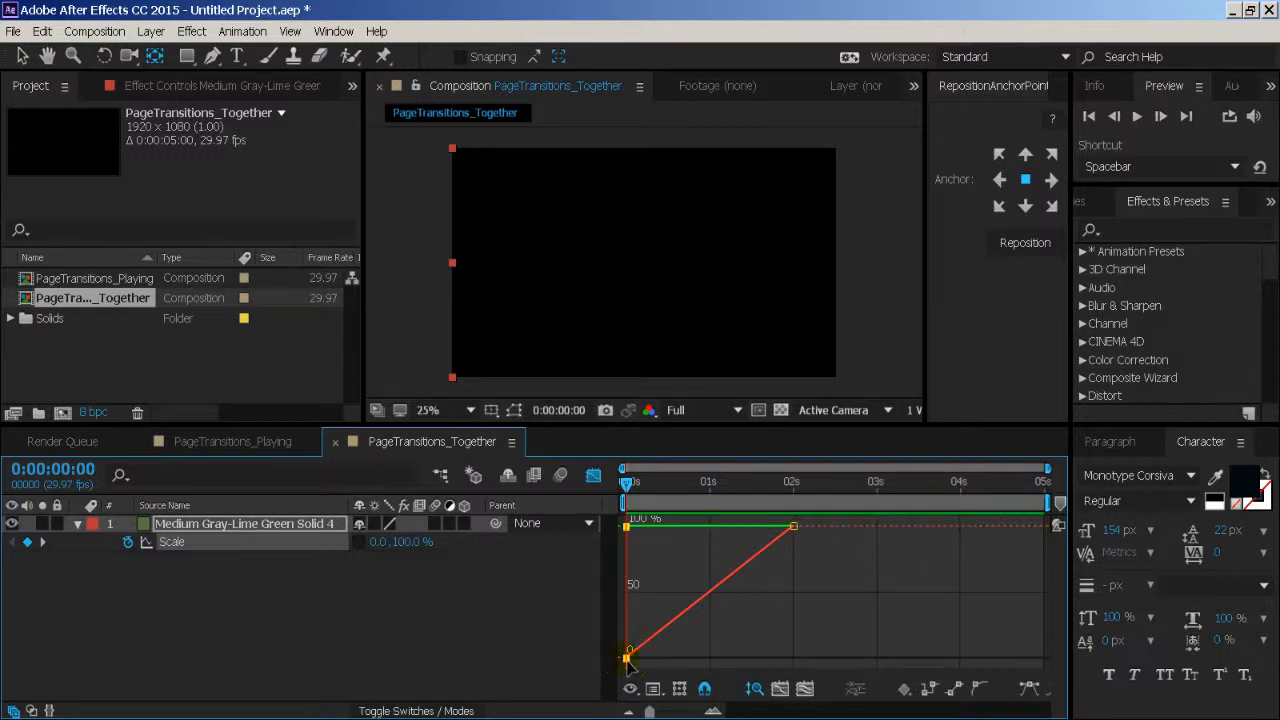
click(806, 688)
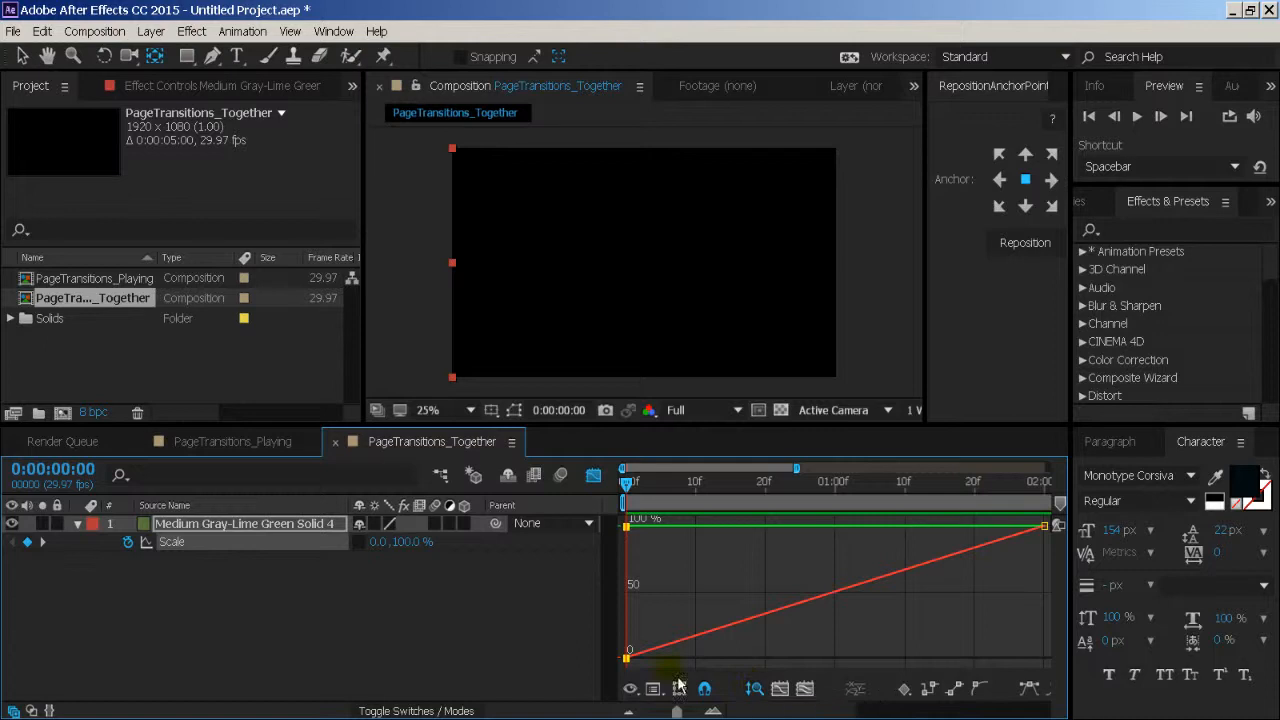
drag(628, 658, 744, 527)
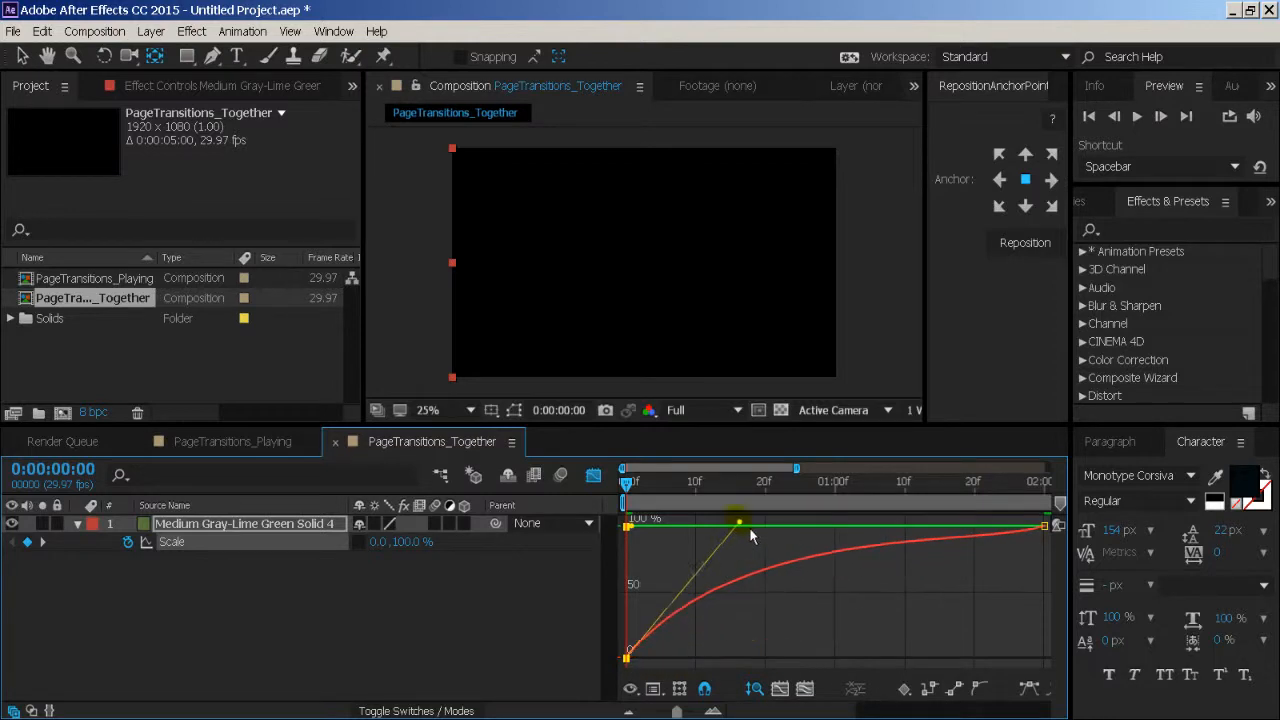
drag(1046, 536, 793, 545)
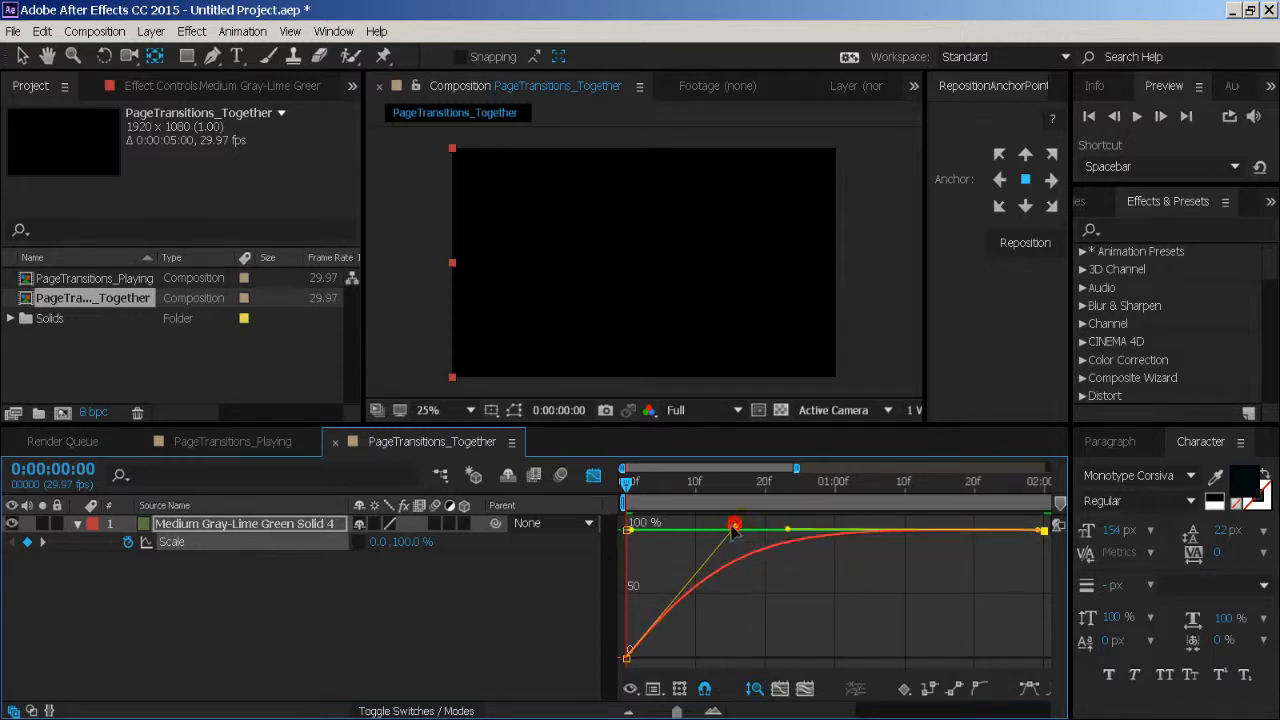
drag(735, 528, 665, 527)
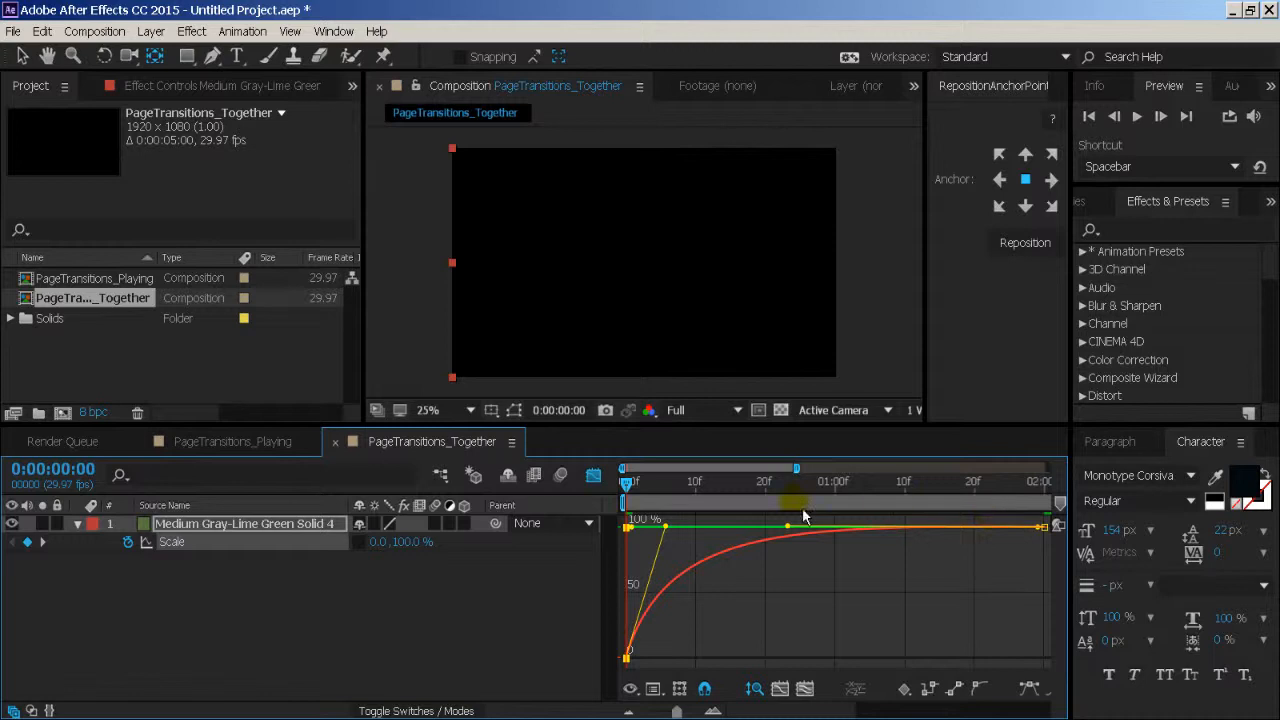
- Preview the decelerating wipe, show the full timeline, and end the work area at 0:00:02:20
key(space)
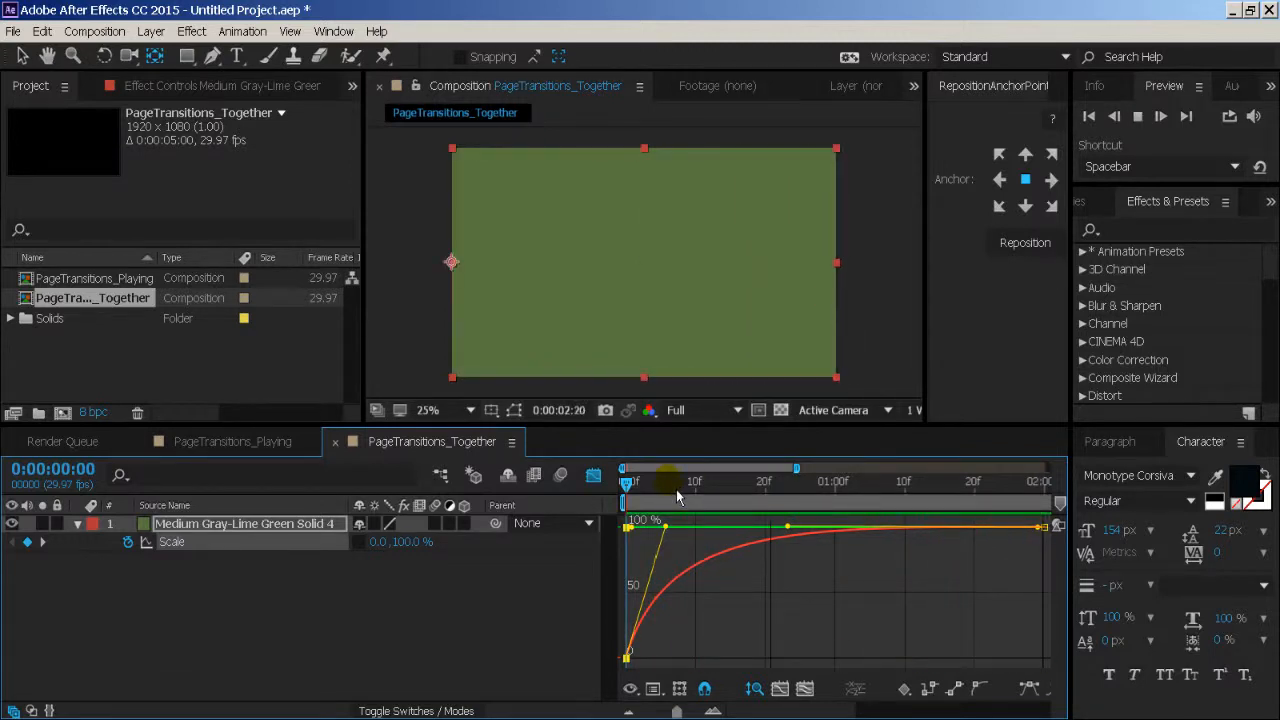
key(space)
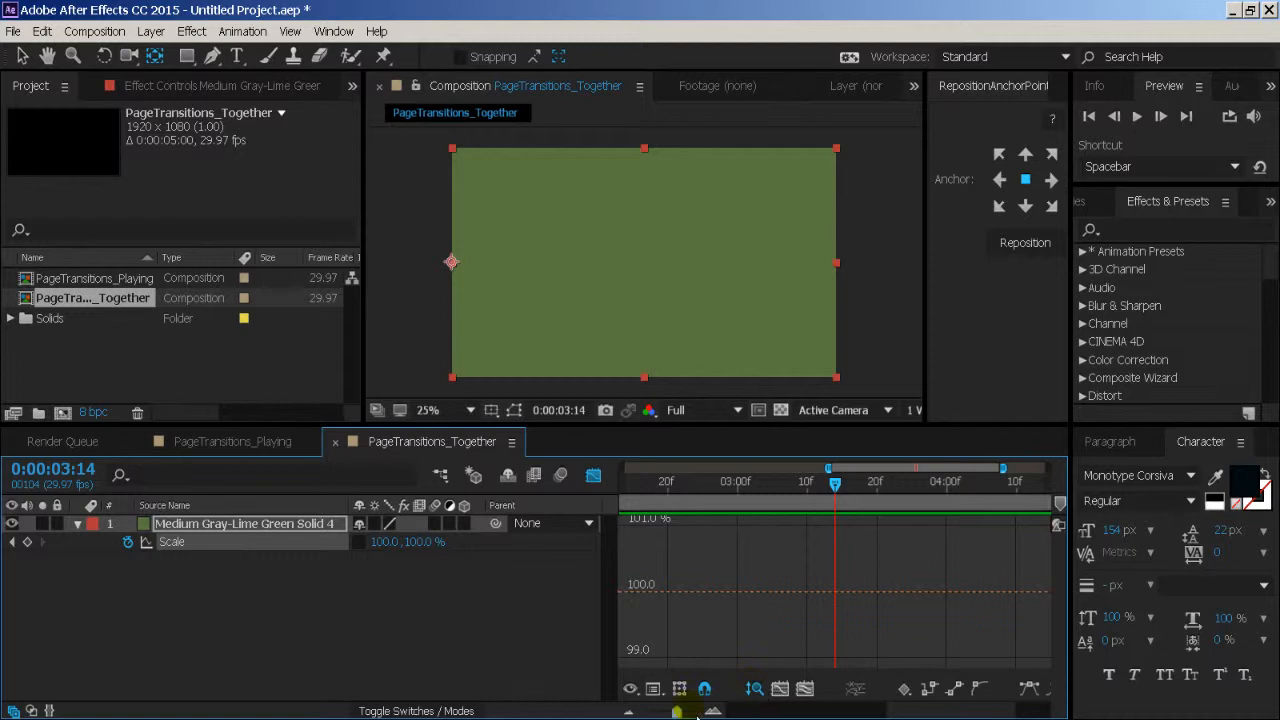
drag(672, 710, 650, 711)
drag(821, 487, 849, 490)
key(n)
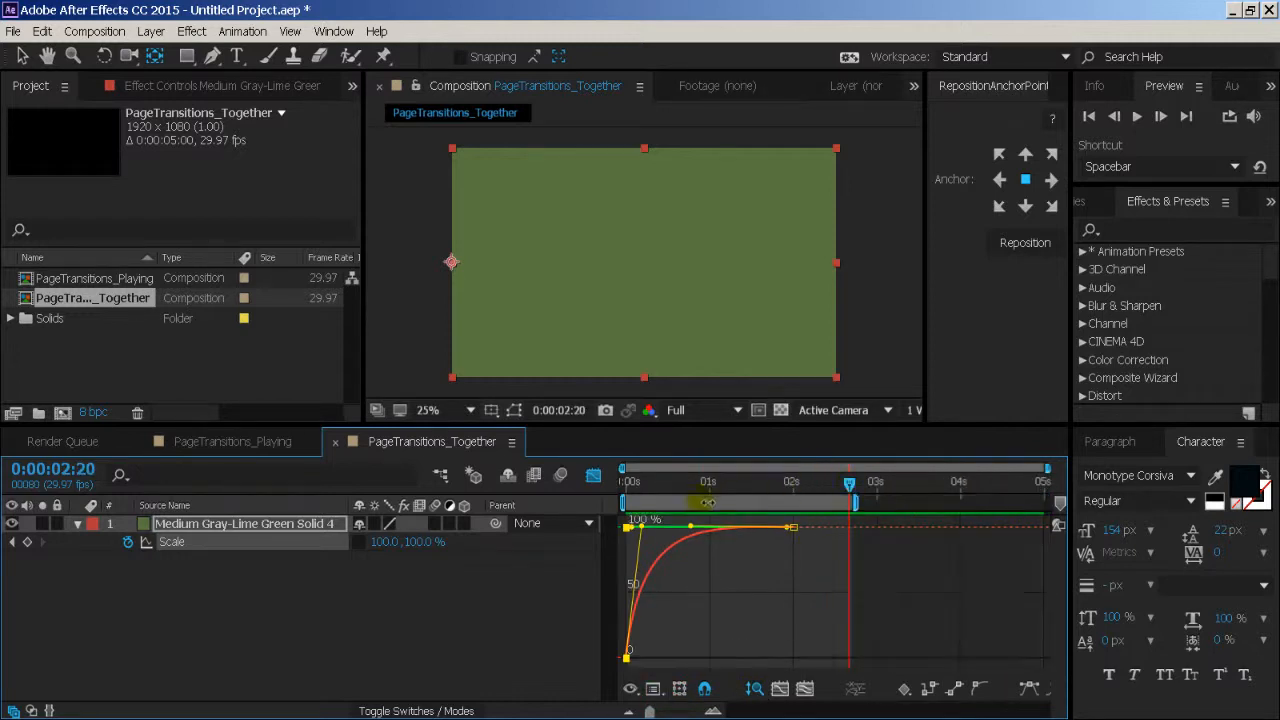
- Play the decelerating wipe from the start within the shortened work area
drag(666, 484, 611, 498)
key(space)
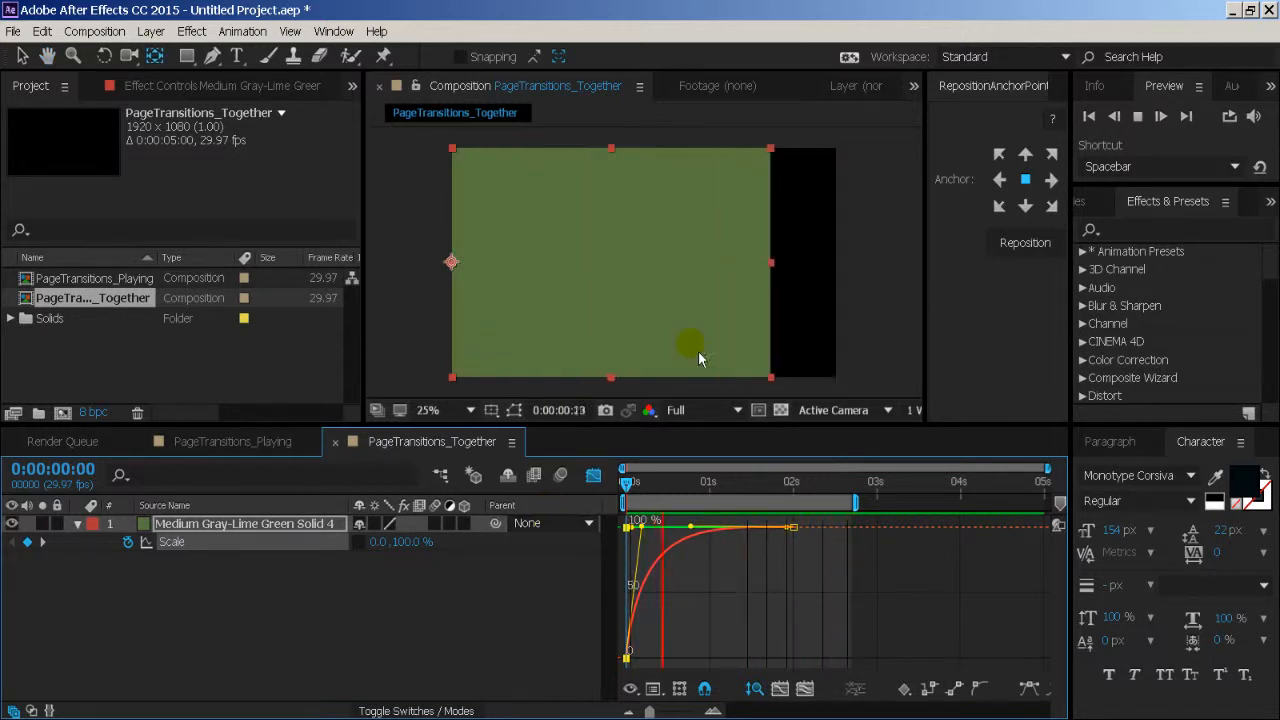
key(space)
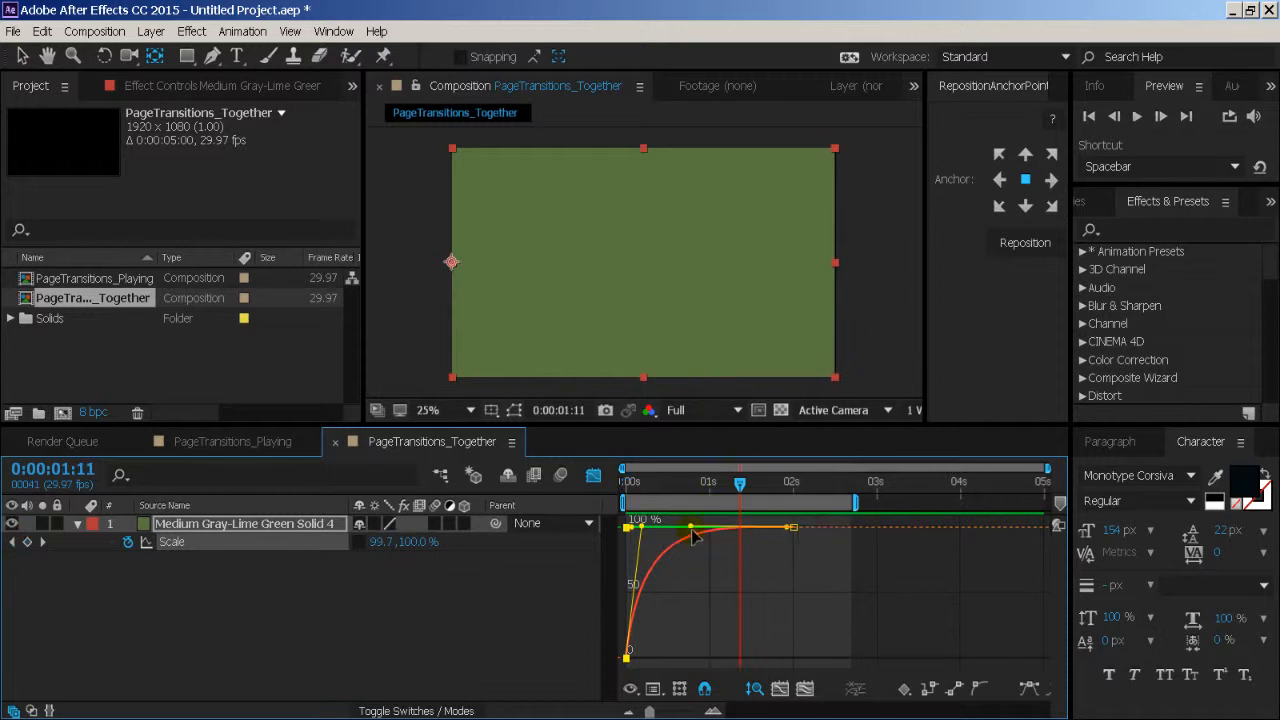
- Reshape the horizontal Scale value curve so the wipe starts slowly and accelerates sharply just before 0:00:02:00
drag(690, 527, 777, 597)
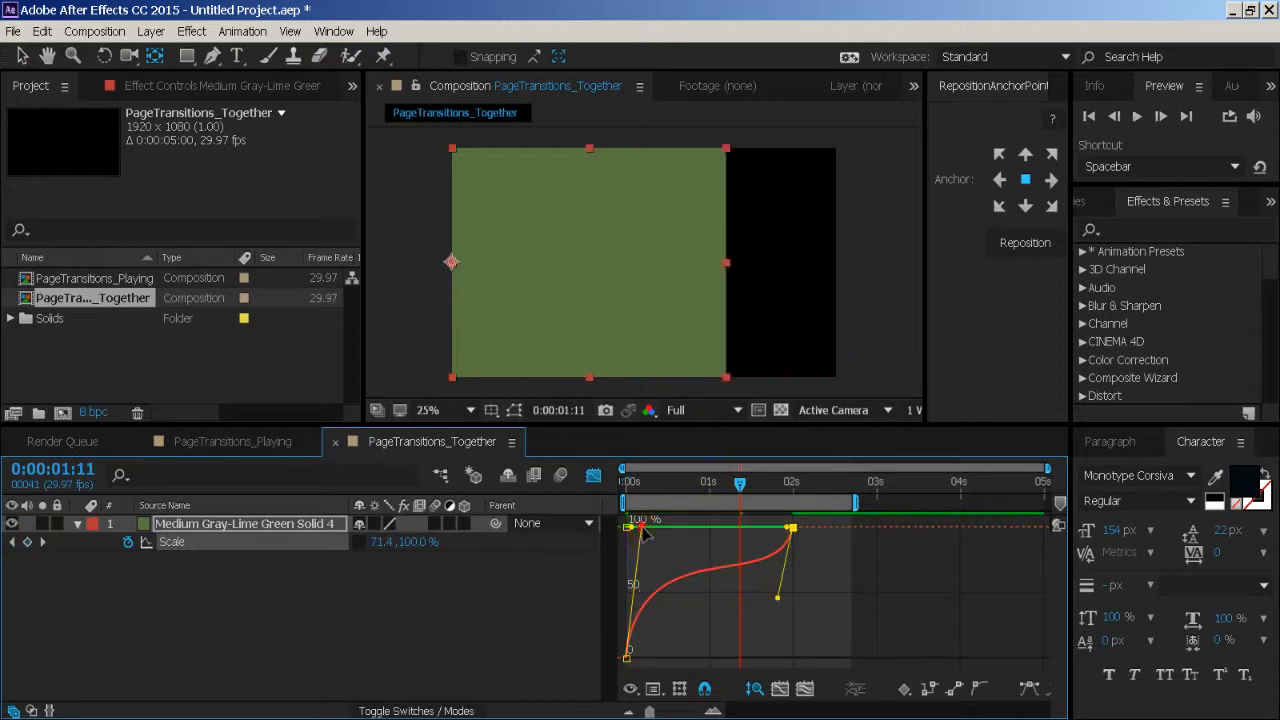
drag(644, 532, 785, 652)
drag(783, 601, 812, 640)
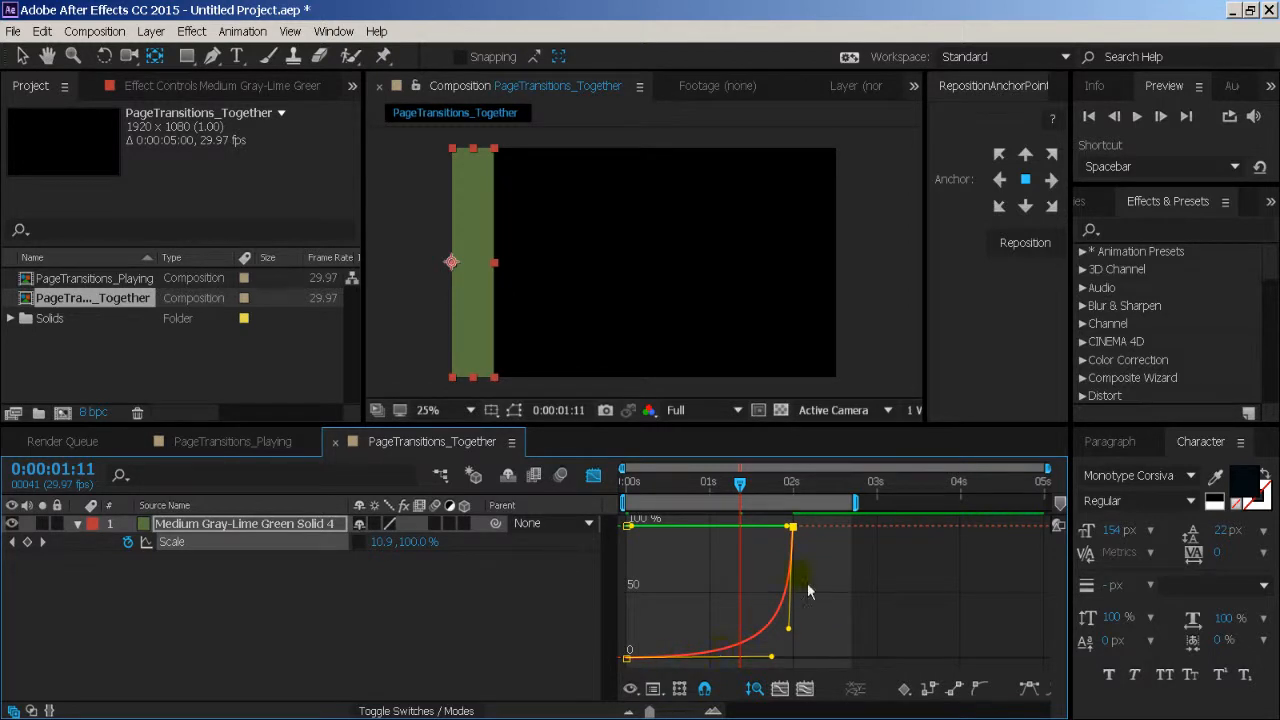
- Preview the accelerating wipe from the start of the composition
key(Home)
key(space)
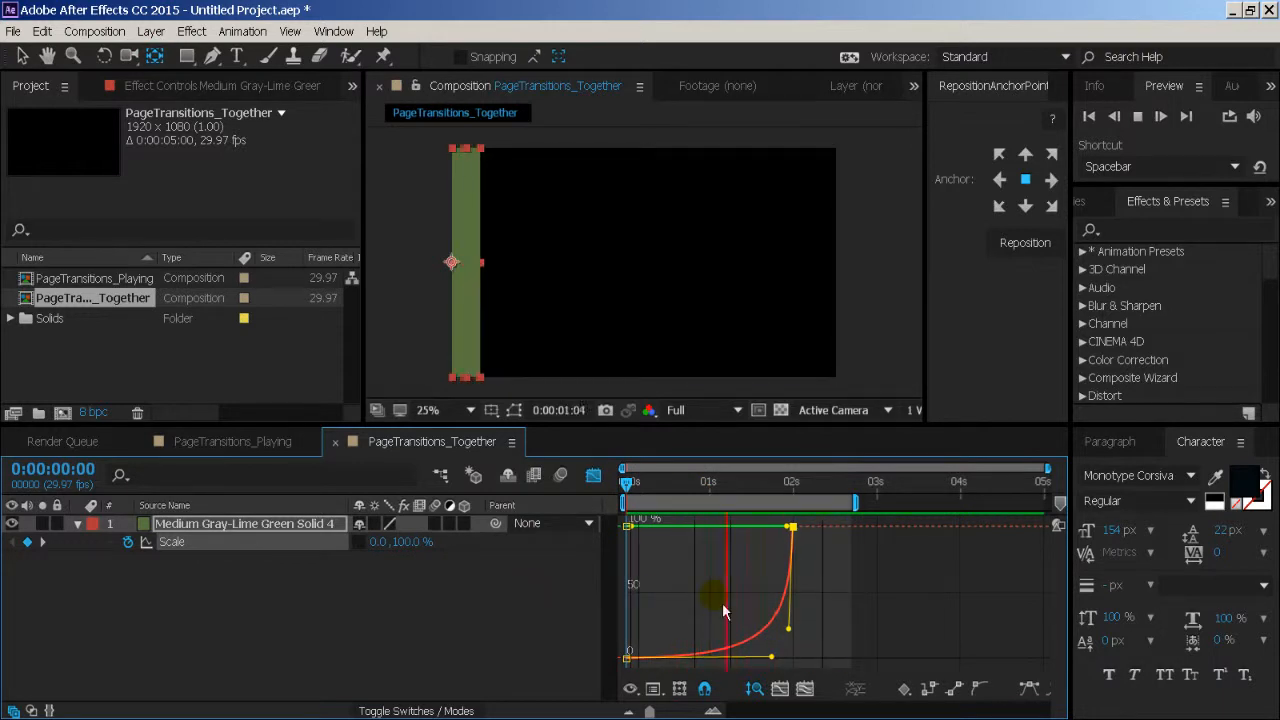
key(space)
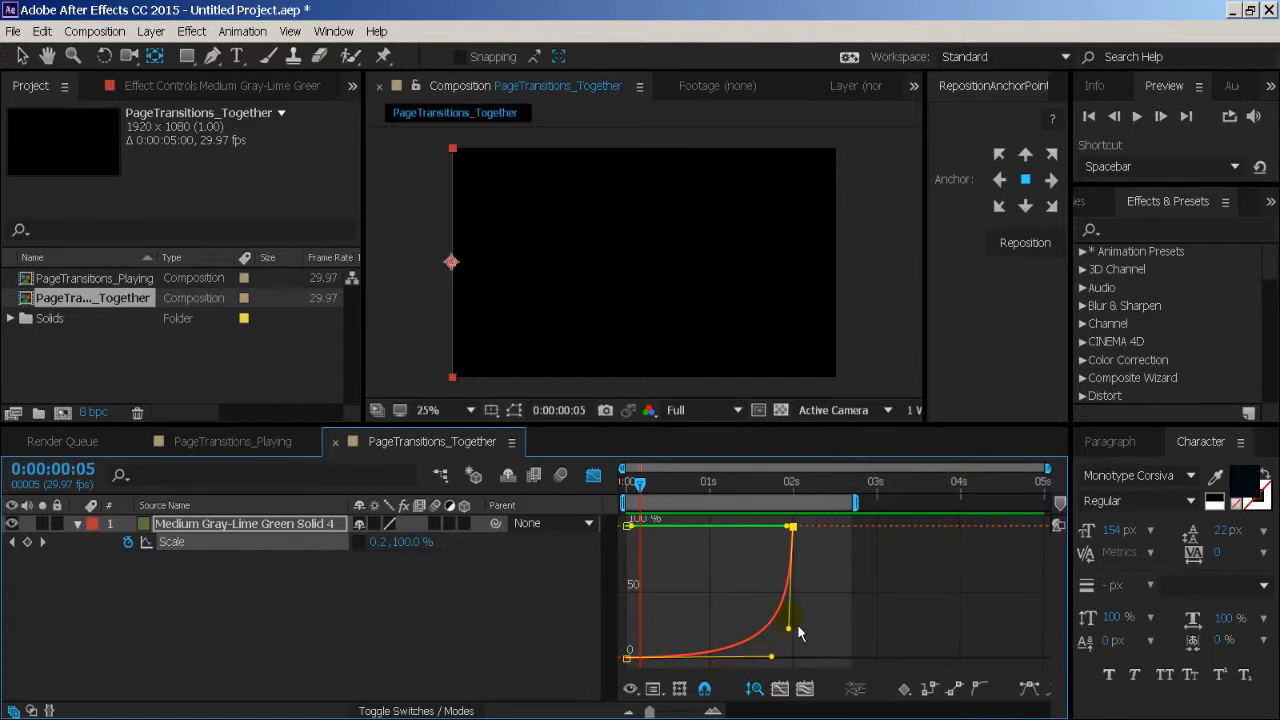
- Pull both curve handles back onto the diagonal to straighten the horizontal Scale value curve
drag(790, 632, 735, 612)
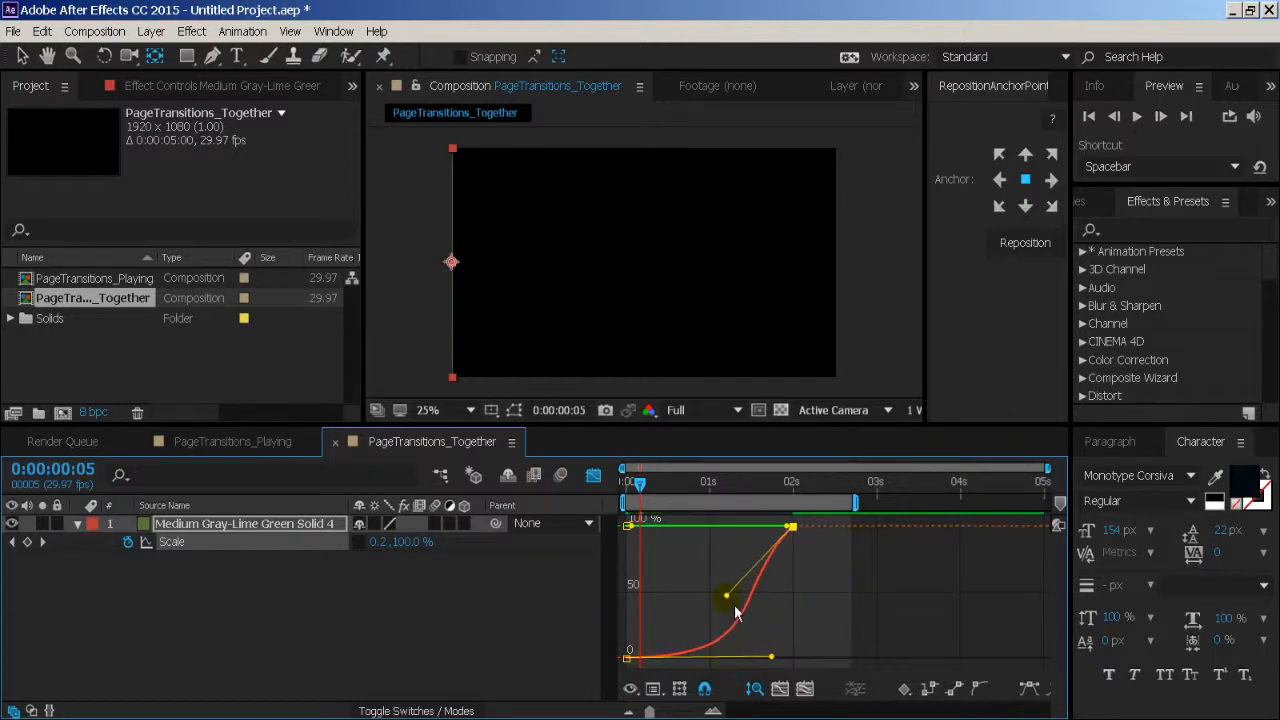
drag(771, 660, 718, 601)
drag(736, 600, 710, 591)
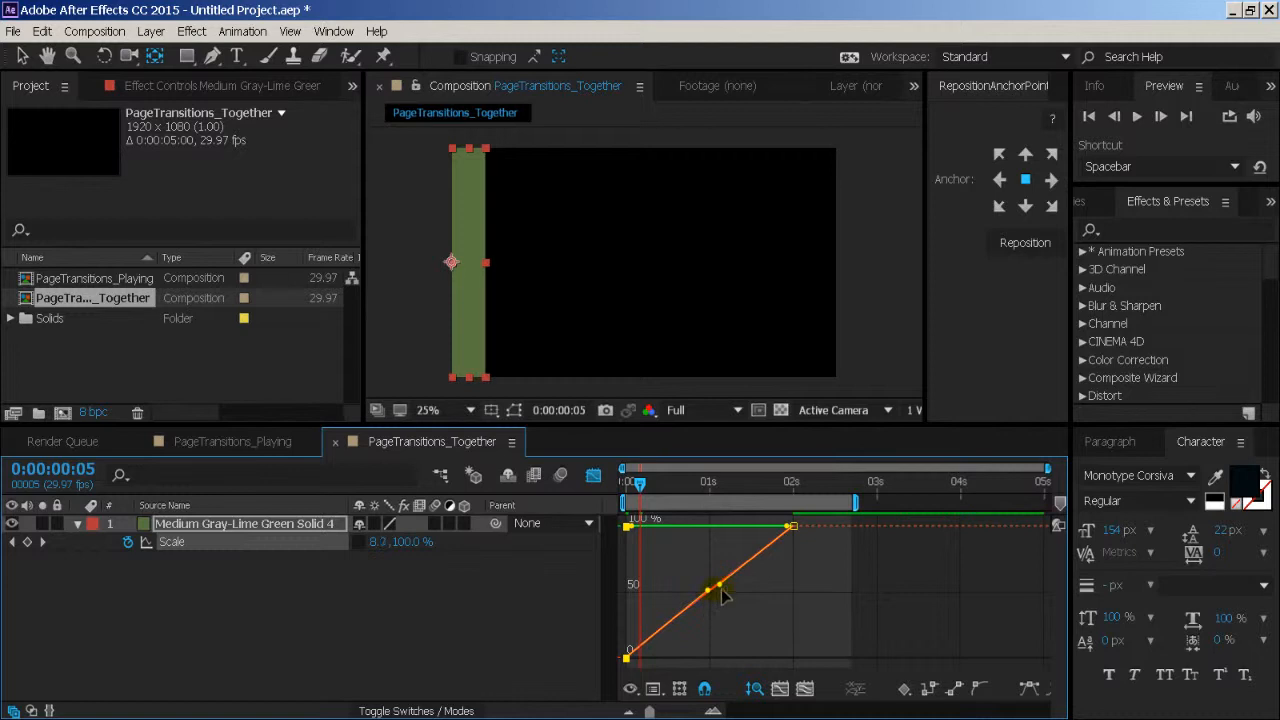
click(718, 586)
- Switch the Graph Editor from the value graph to the speed graph
right_click(716, 622)
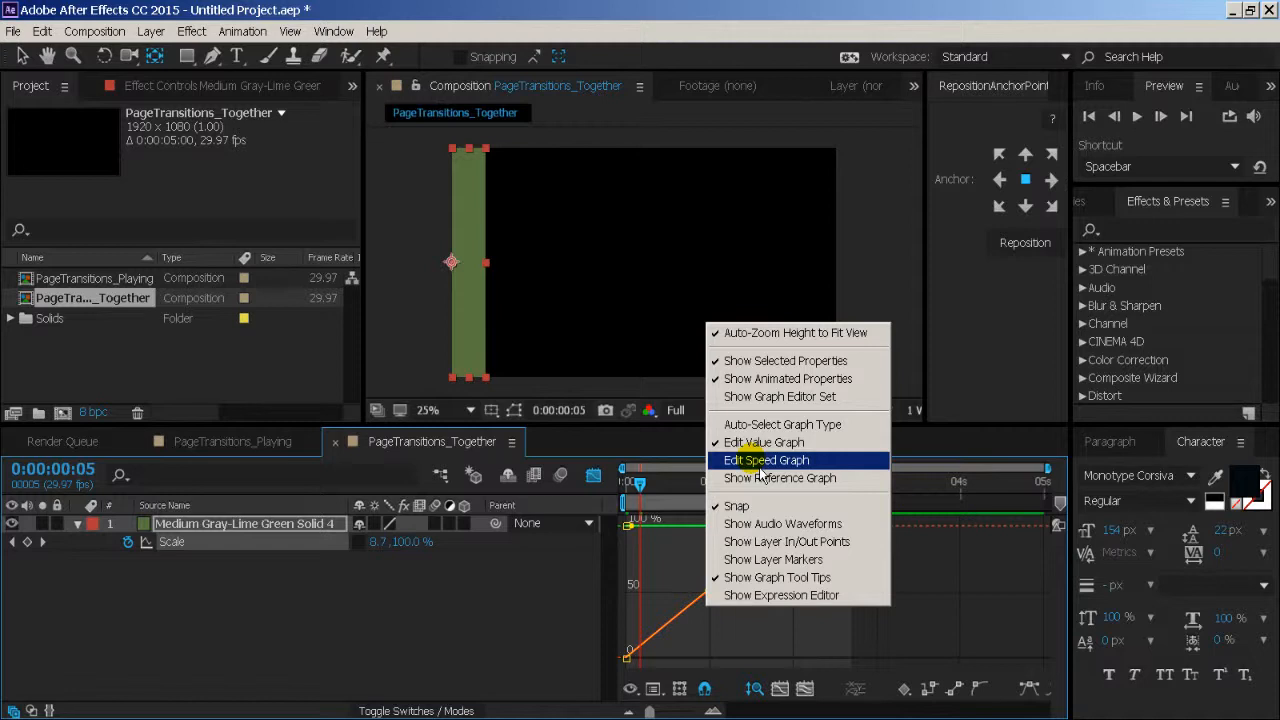
right_click(706, 589)
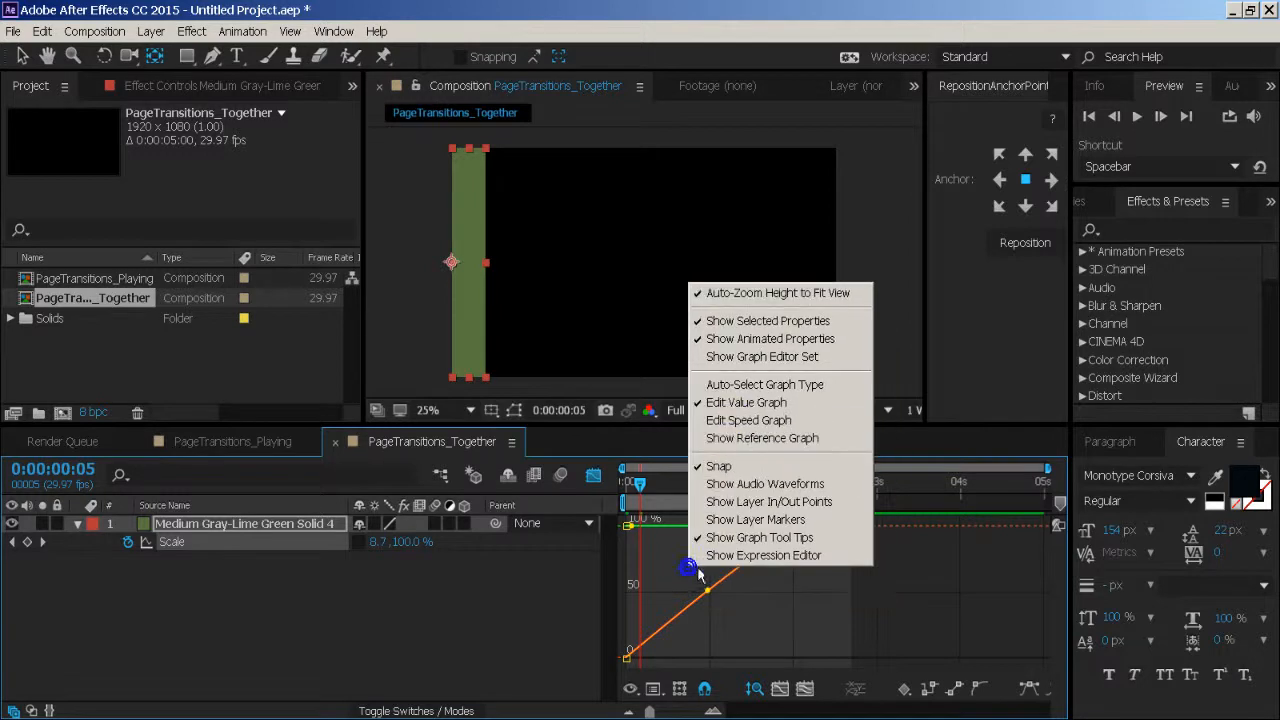
click(736, 421)
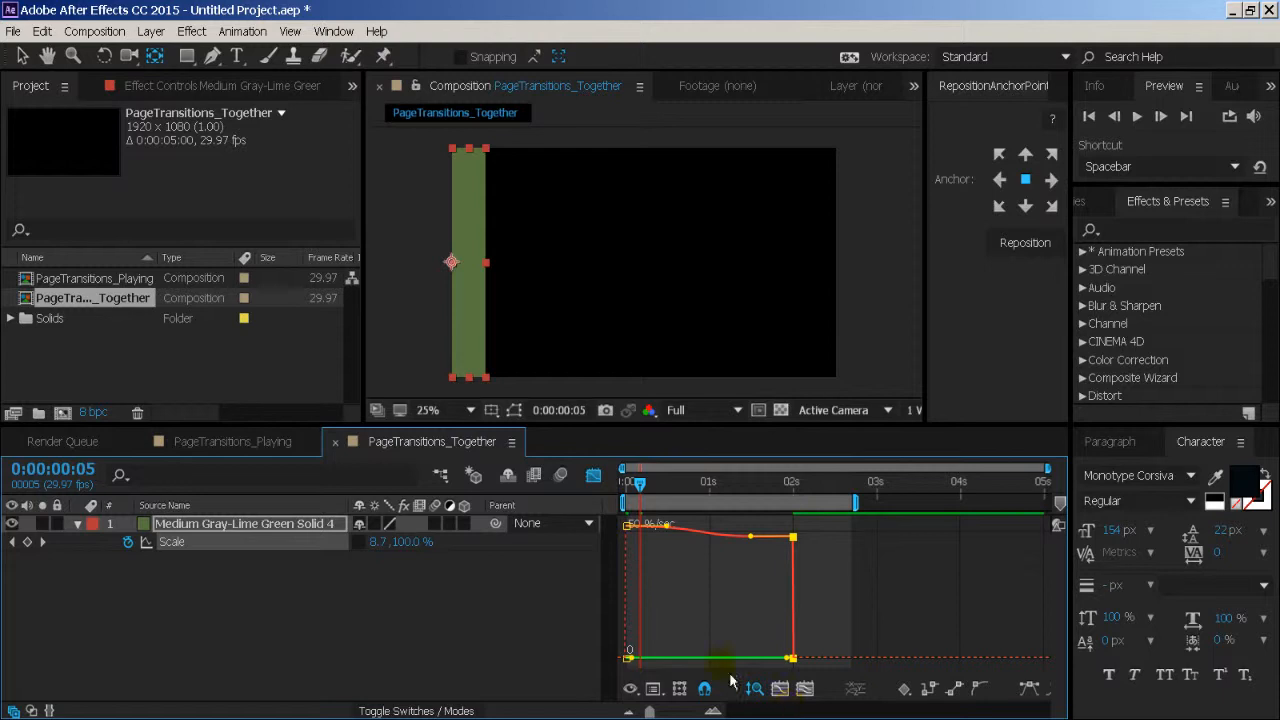
- Close the Graph Editor, convert both Scale keyframes to linear interpolation, and preview the wipe from the start
click(604, 480)
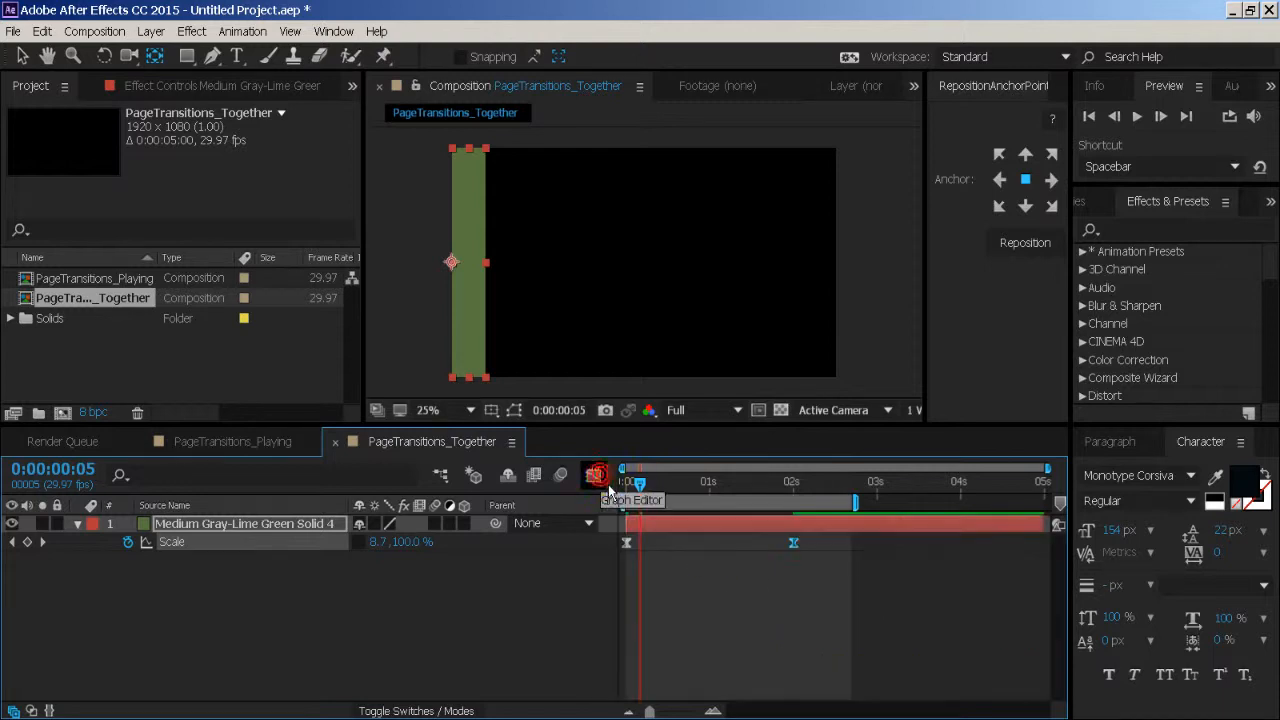
ctrl+click(628, 543)
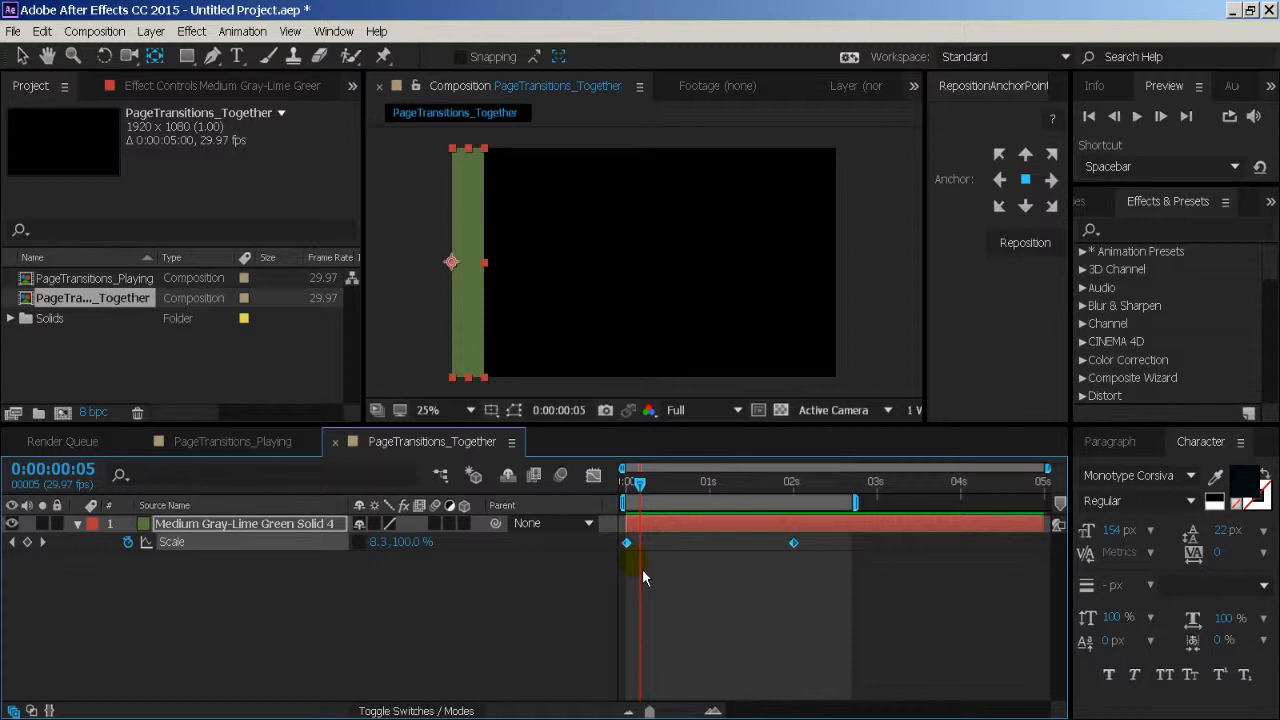
drag(645, 490, 617, 502)
key(space)
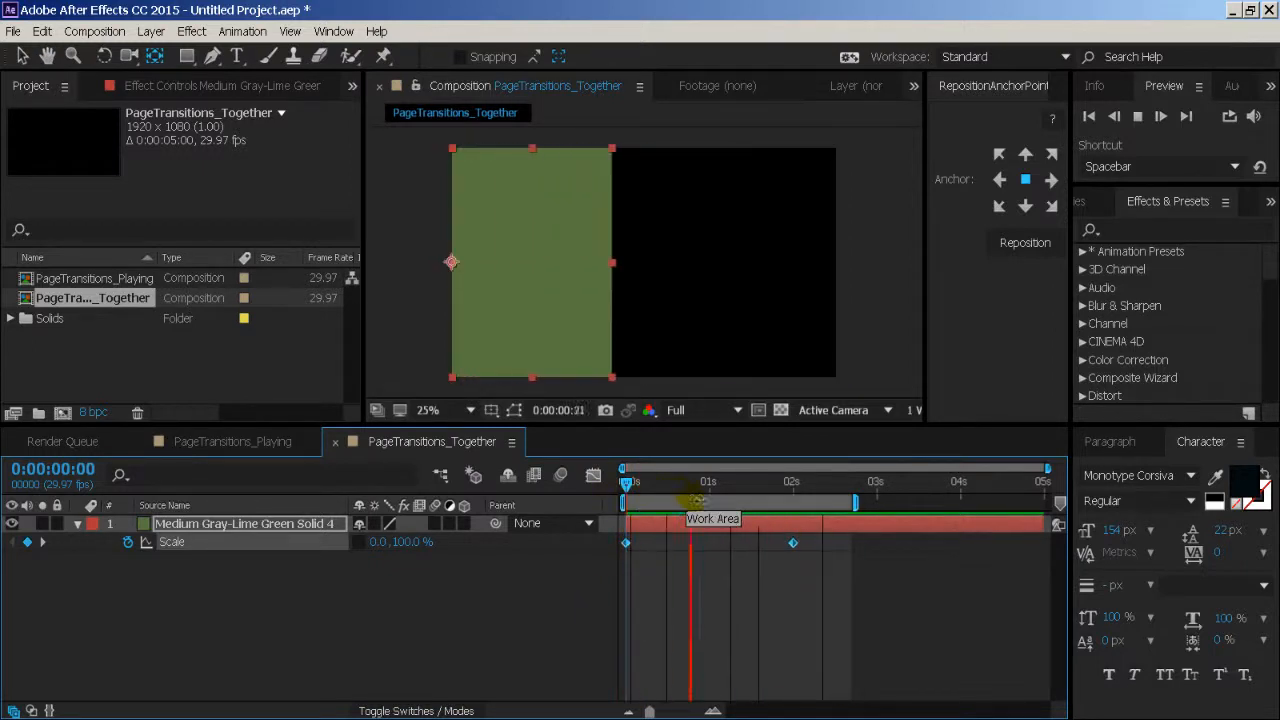
key(space)
- Apply Easy Ease to both of the solid's Scale keyframes
right_click(627, 543)
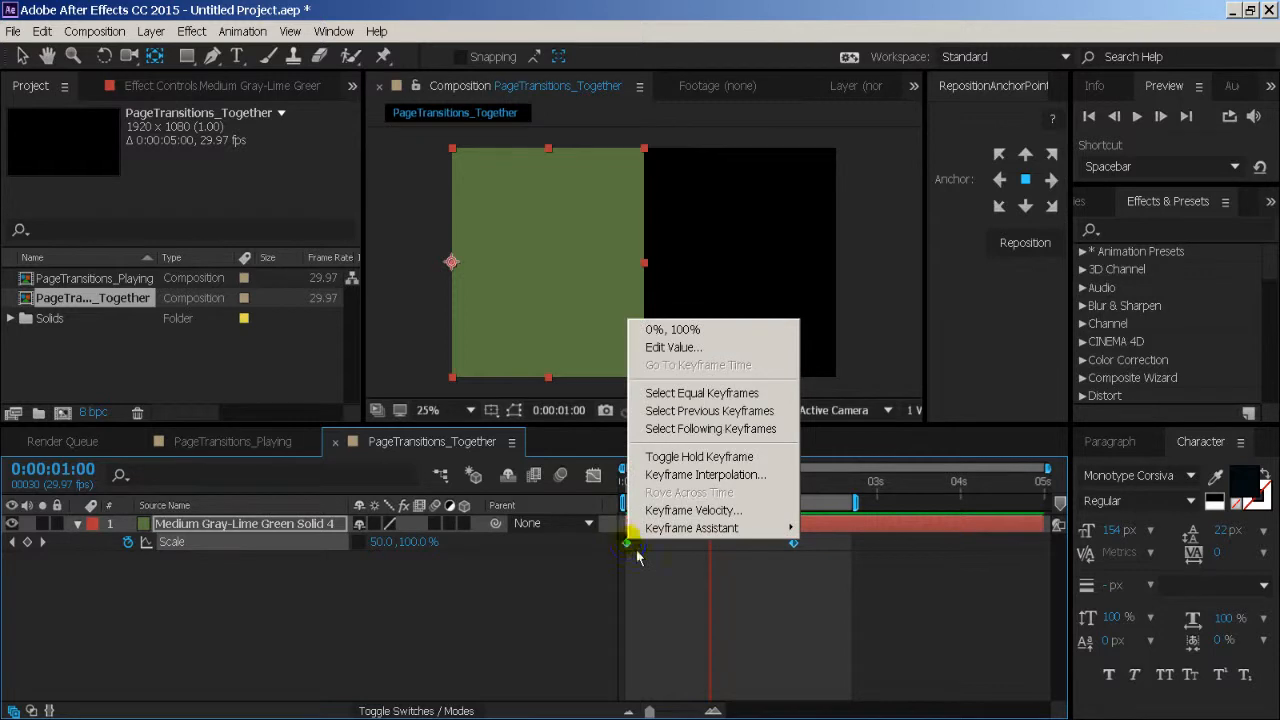
mouse_move(690, 528)
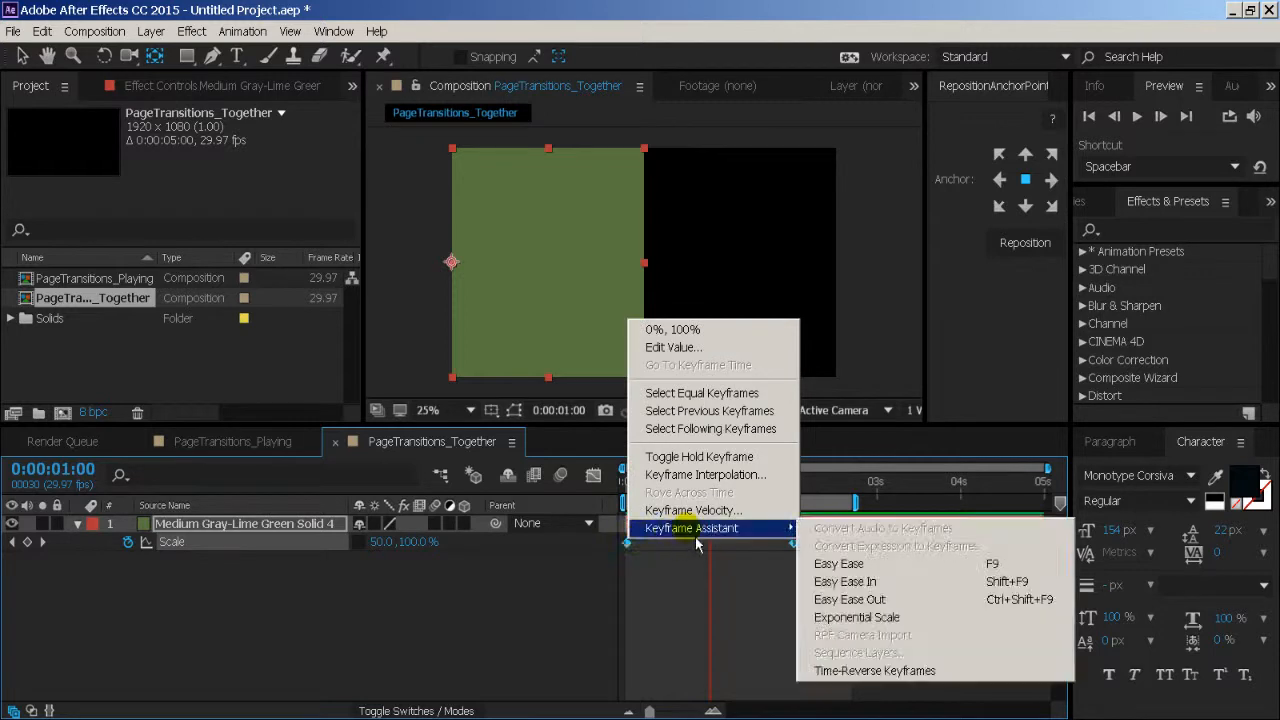
click(867, 566)
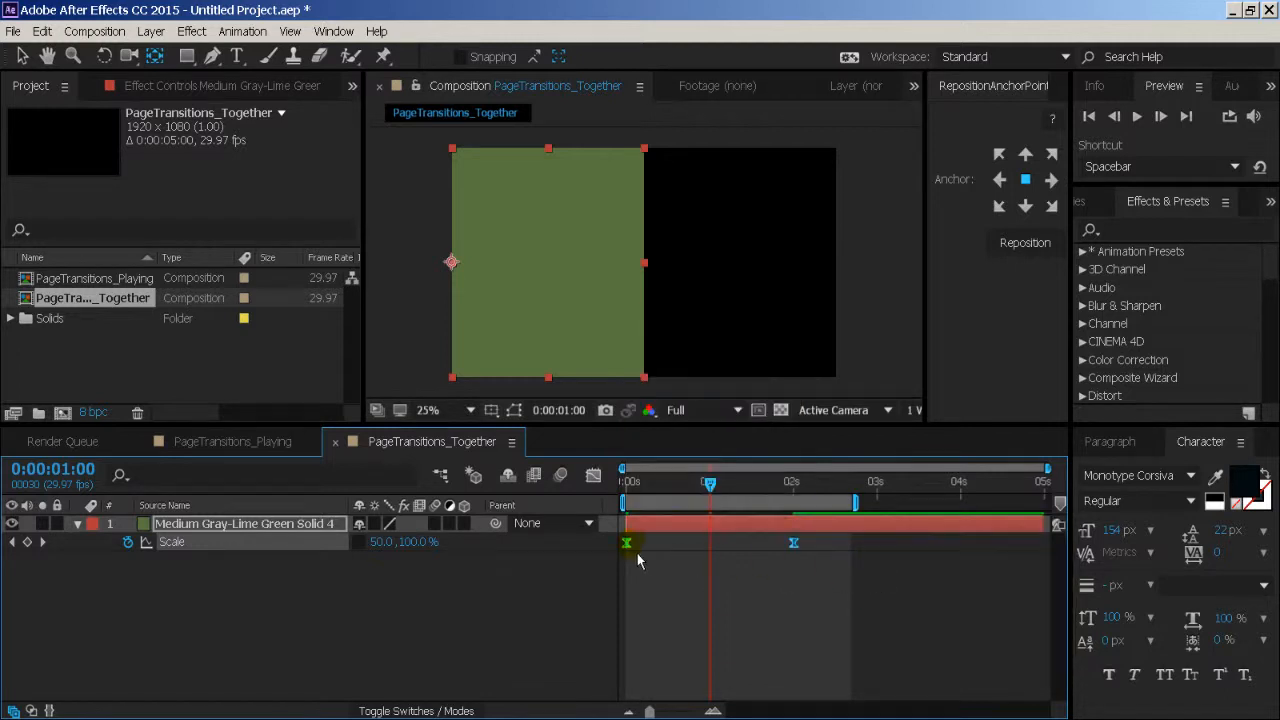
- Lengthen the first Scale keyframe's handle in the speed graph so the wipe starts slowly and its speed peaks late
mouse_move(638, 557)
click(595, 482)
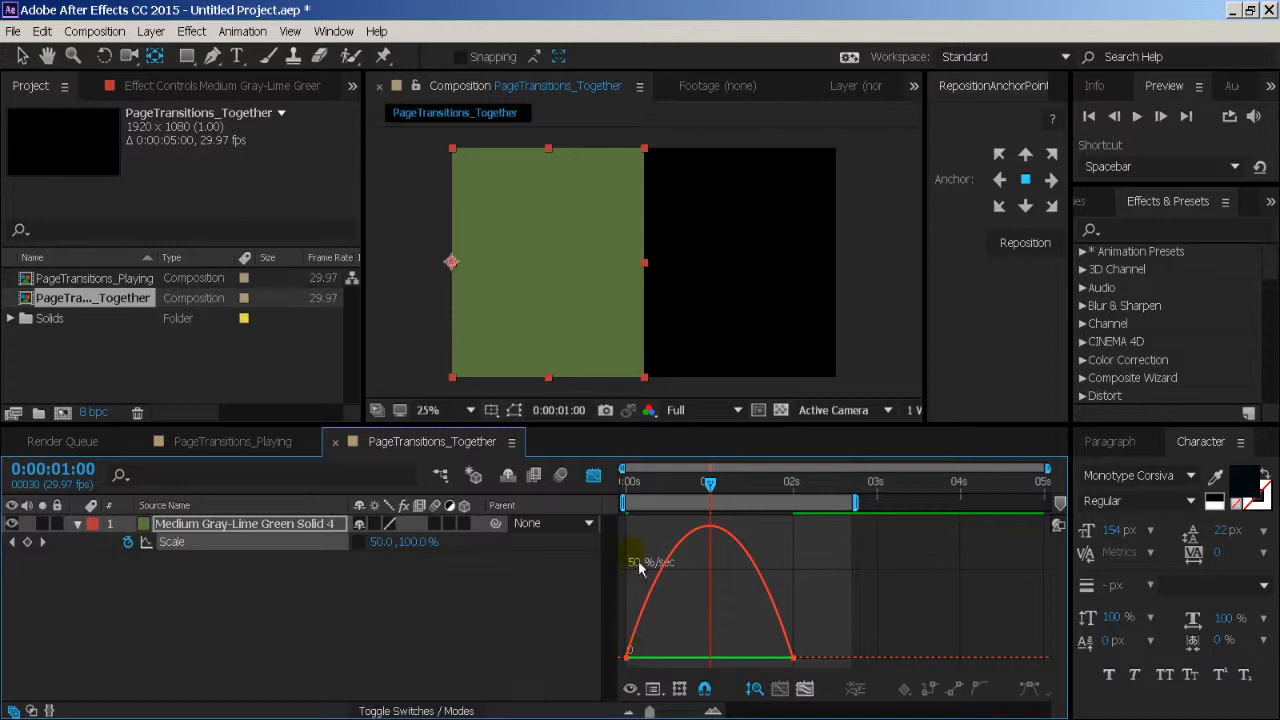
click(628, 658)
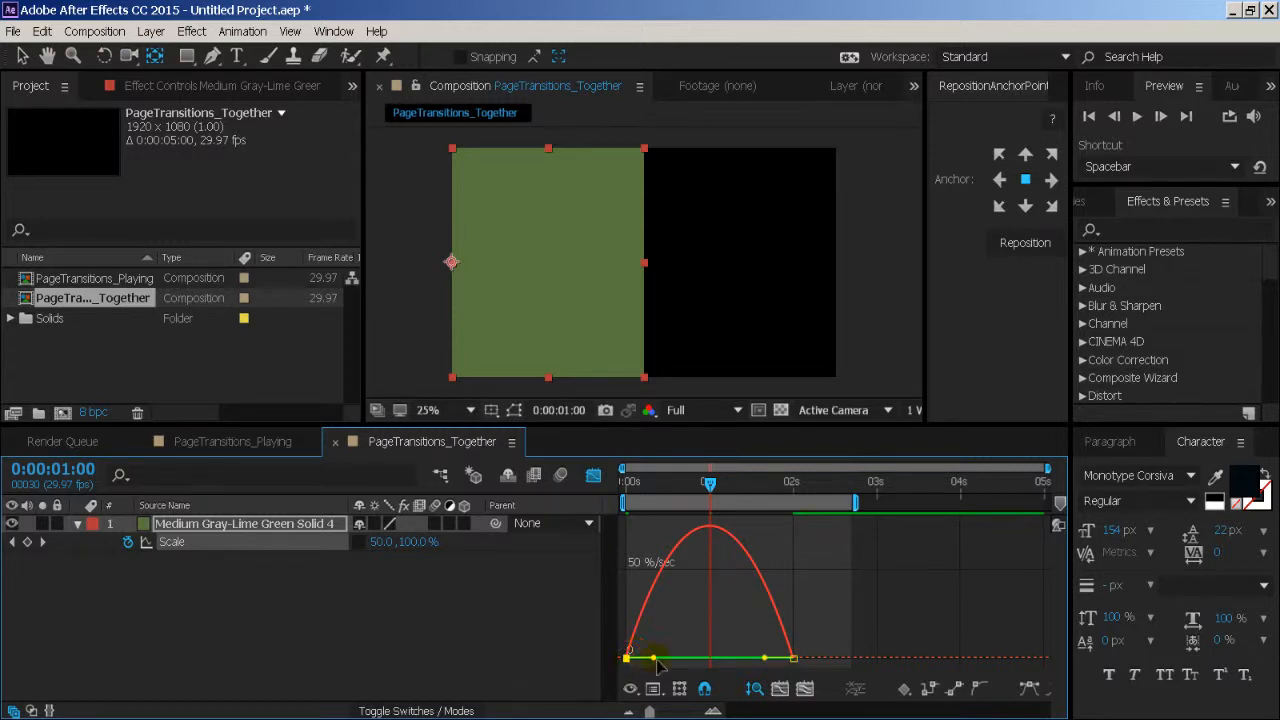
drag(656, 662, 720, 680)
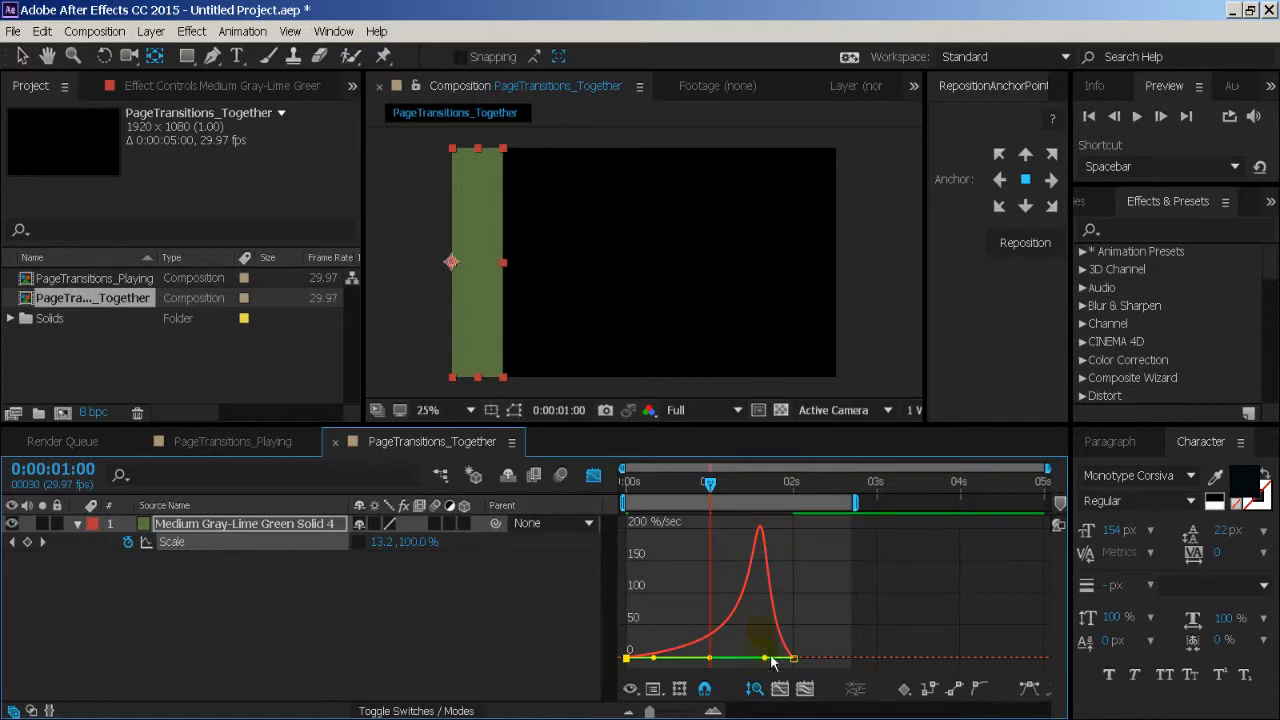
- Shorten the last Scale keyframe's handle in the speed graph so the speed peaks at the end, and preview the wipe
drag(767, 663, 810, 682)
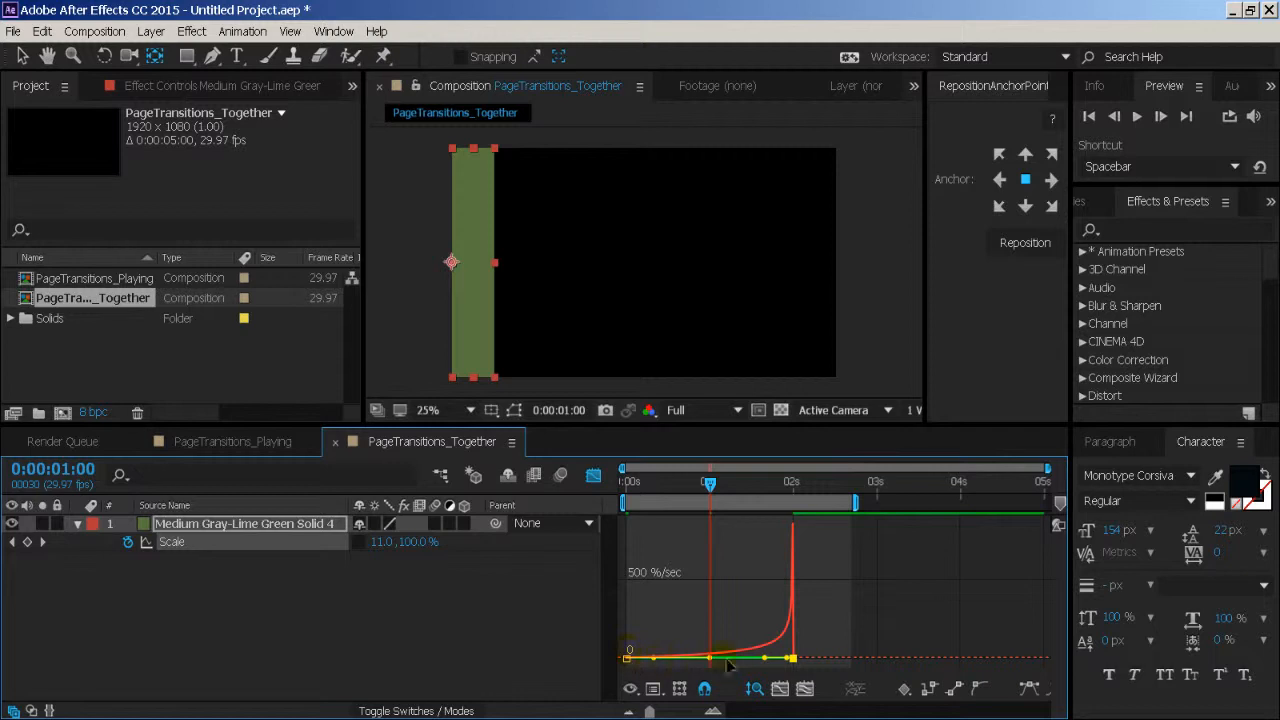
drag(695, 488, 616, 492)
key(space)
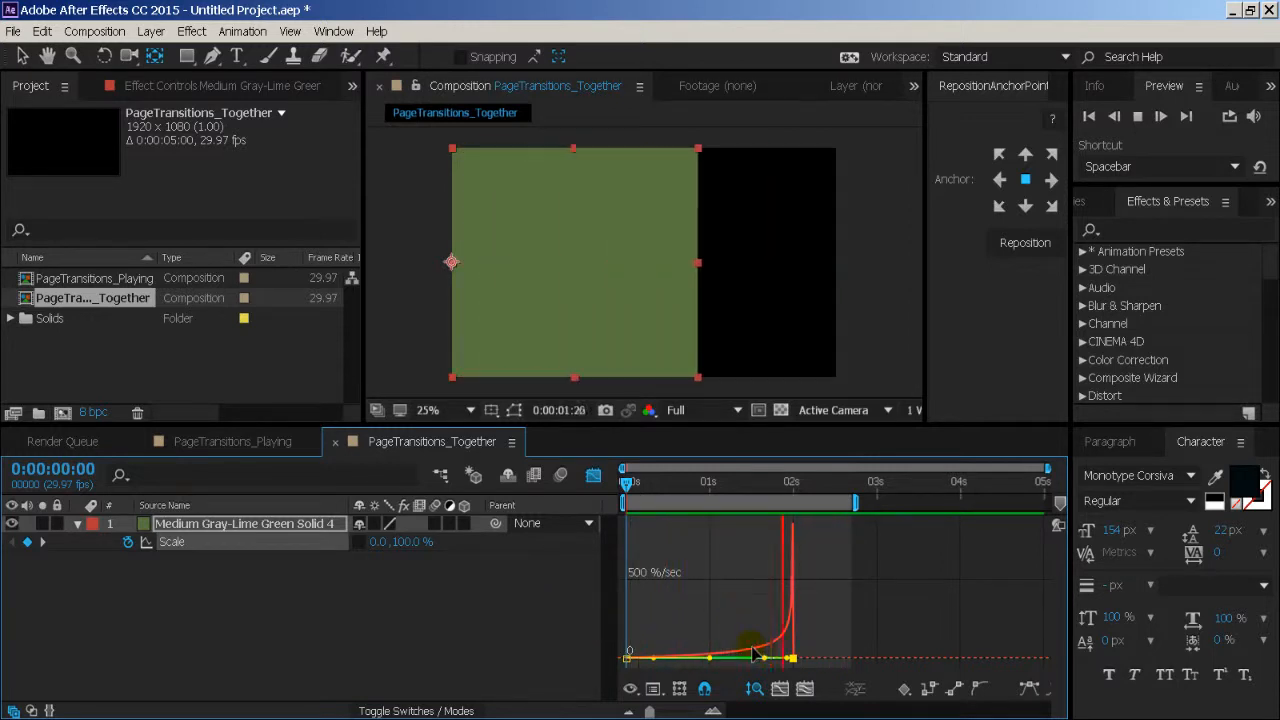
key(space)
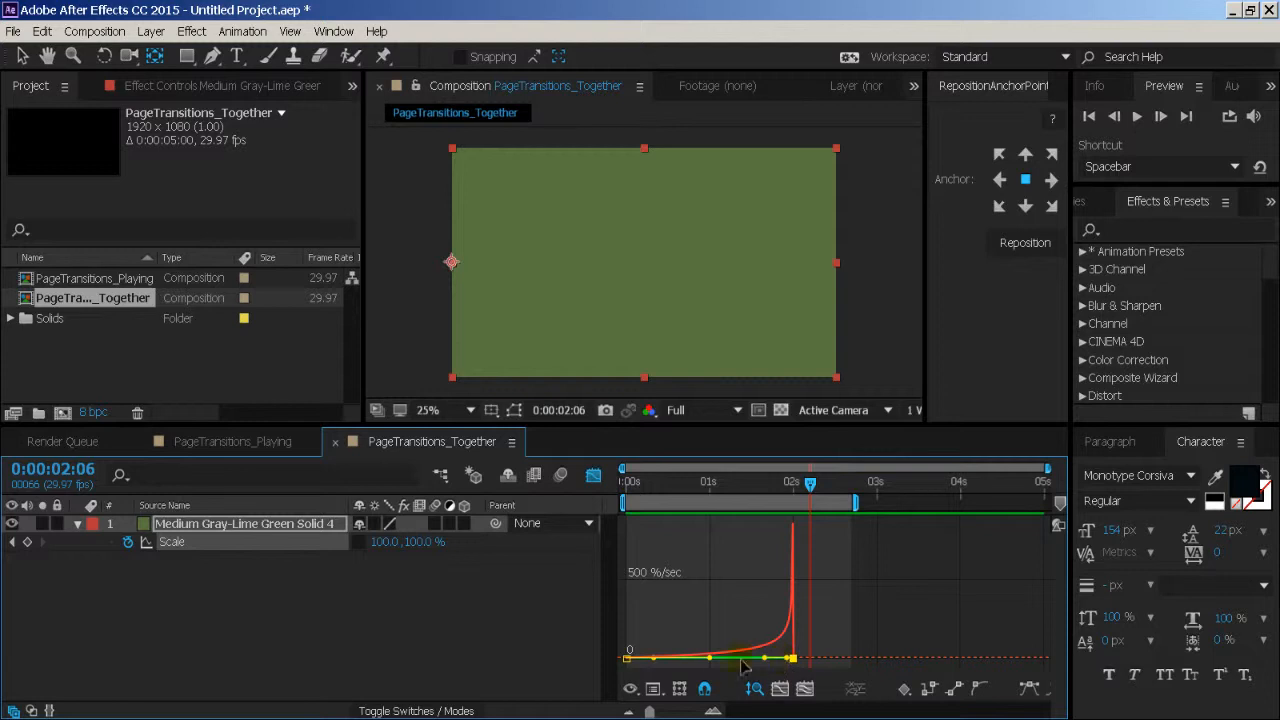
- Shorten the first Scale keyframe's handle and lengthen the last one's so the wipe starts fast and slows down, and preview it
drag(713, 663, 630, 674)
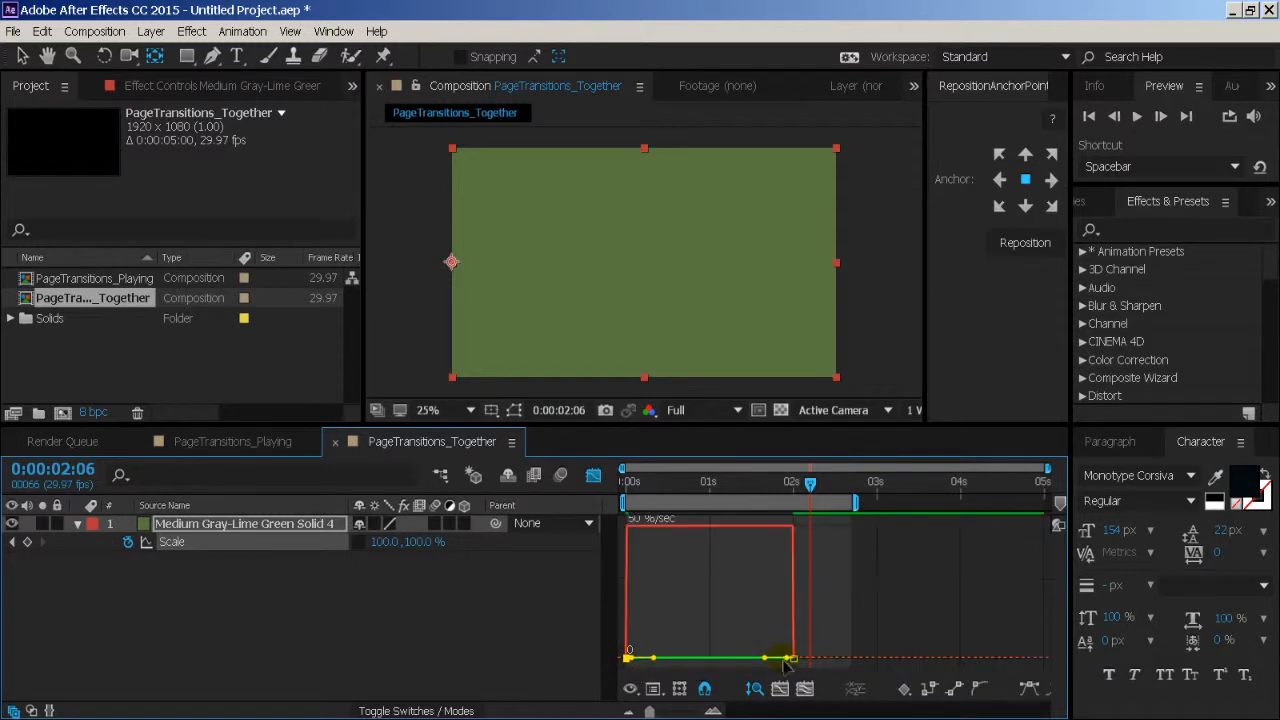
drag(789, 664, 657, 670)
key(space)
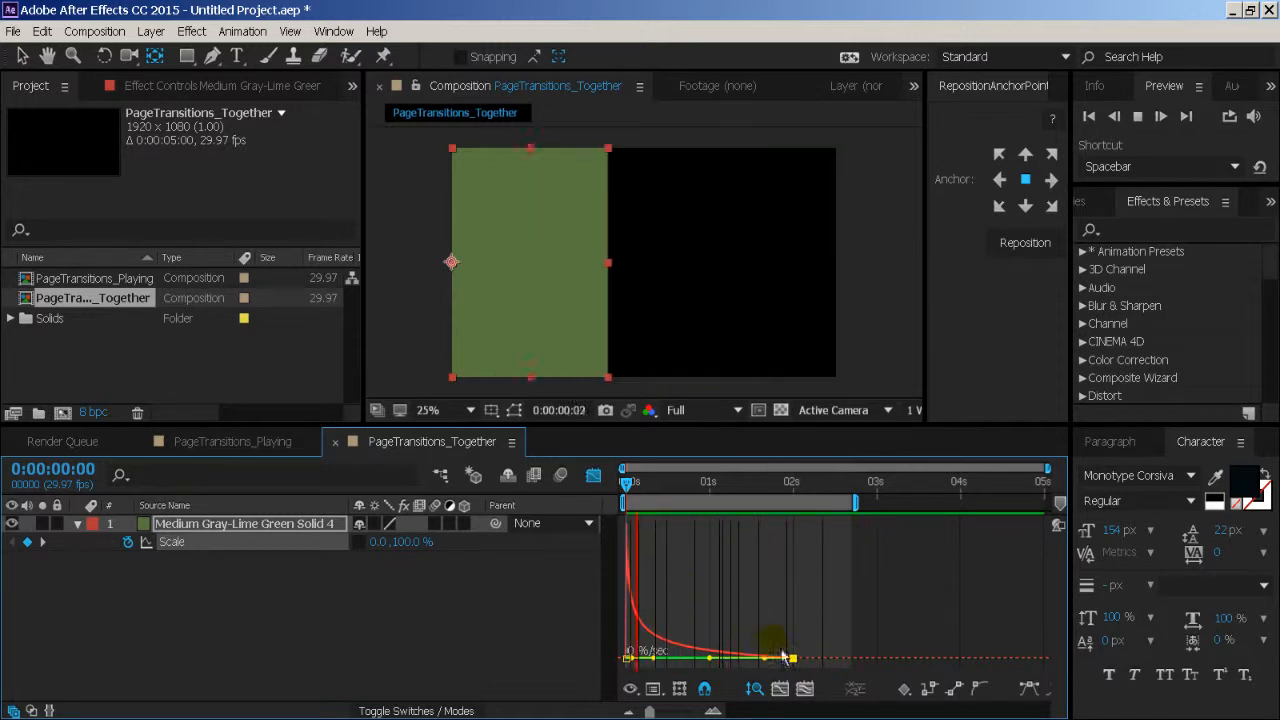
key(space)
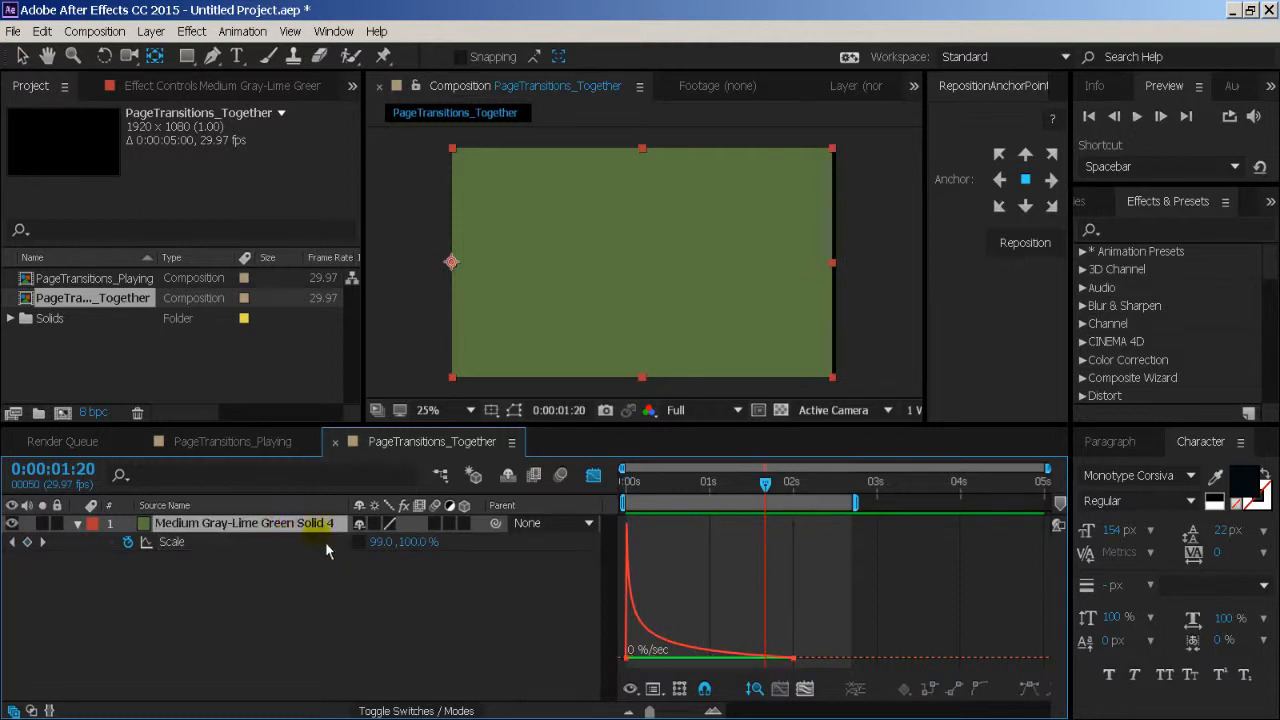
- Close the Graph Editor, duplicate the green solid, and shift the copy a few frames later in the timeline
click(593, 474)
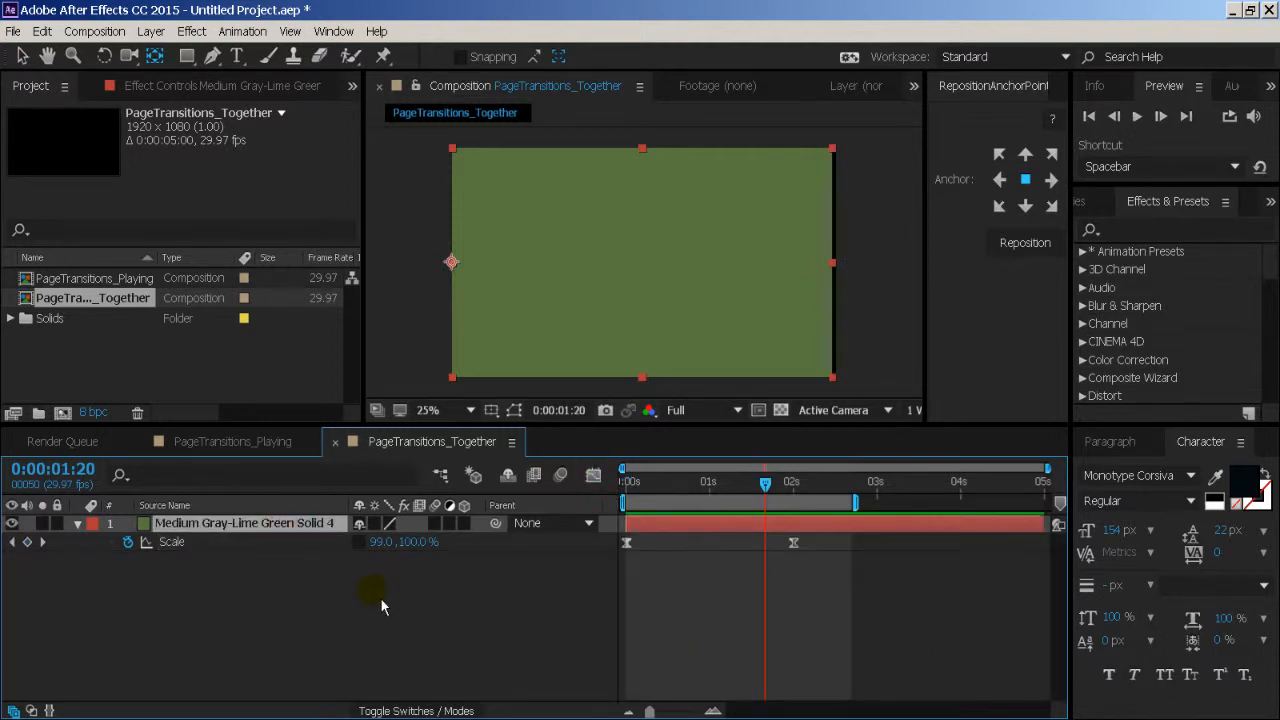
key(ctrl+d)
click(645, 524)
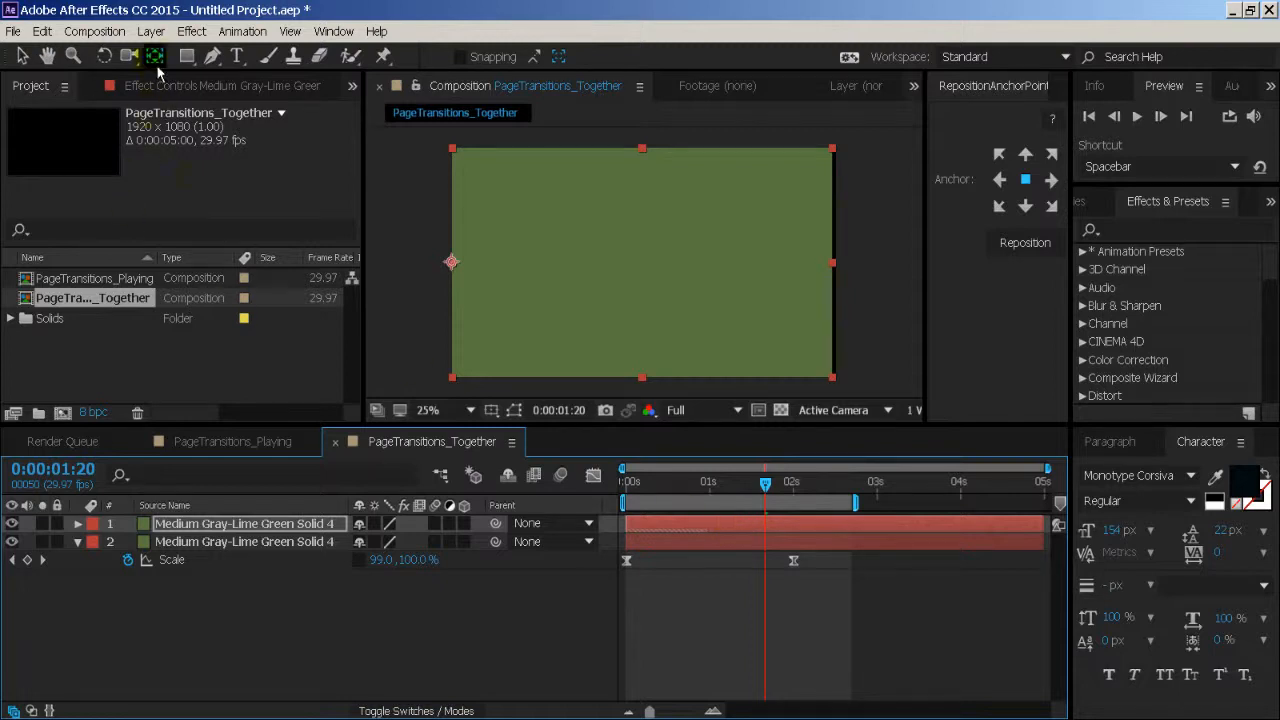
click(717, 528)
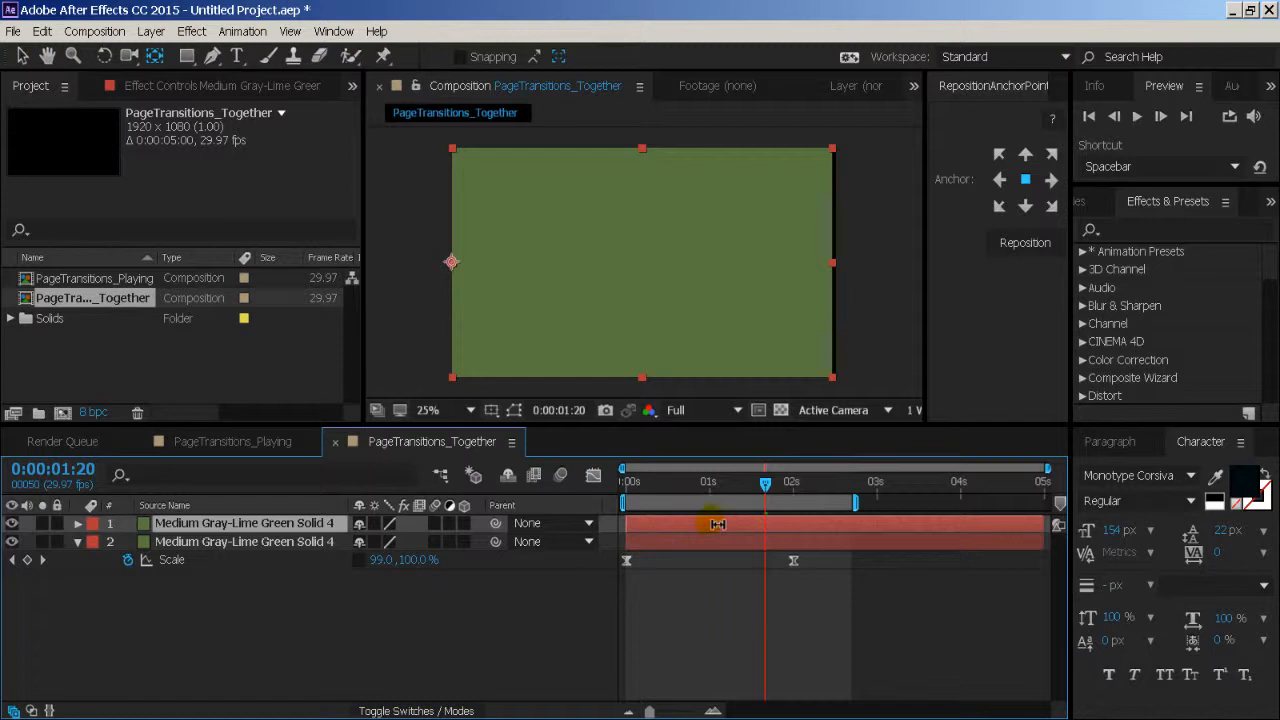
key(v)
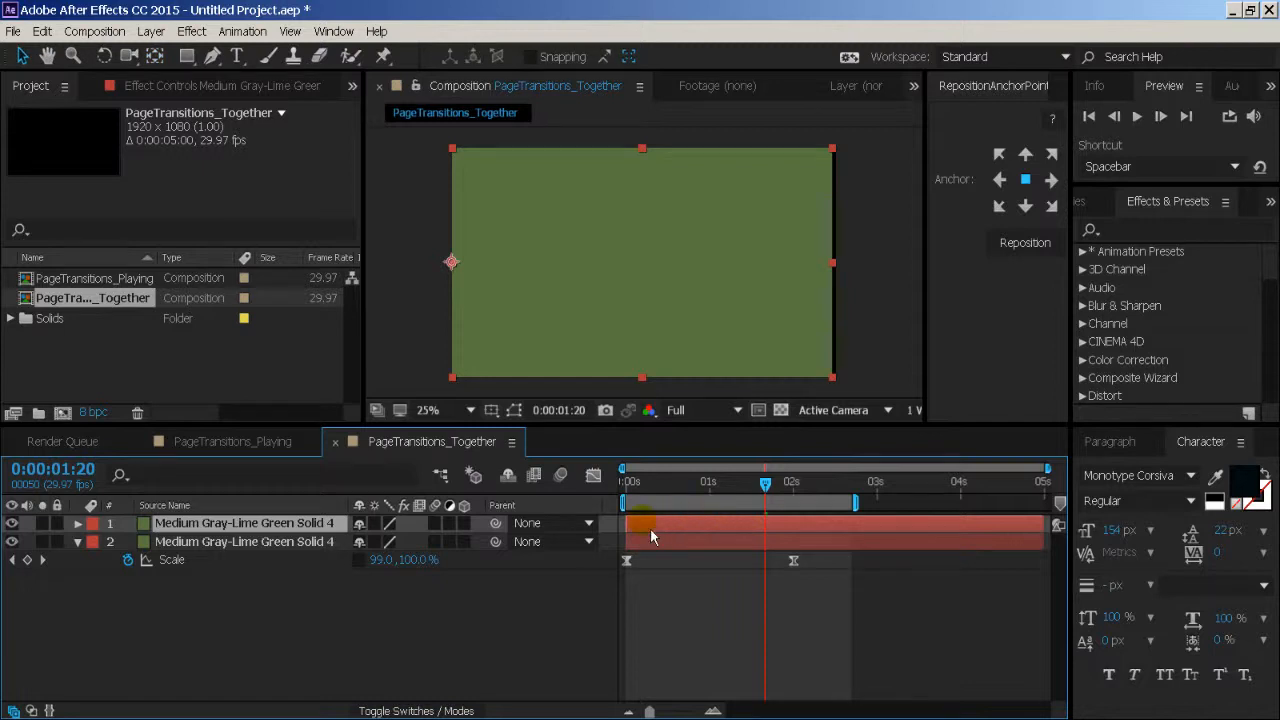
drag(650, 530, 662, 529)
- Recolour the duplicated solid to a darker green, #3A4B28, as a new solid
key(ctrl+shift+y)
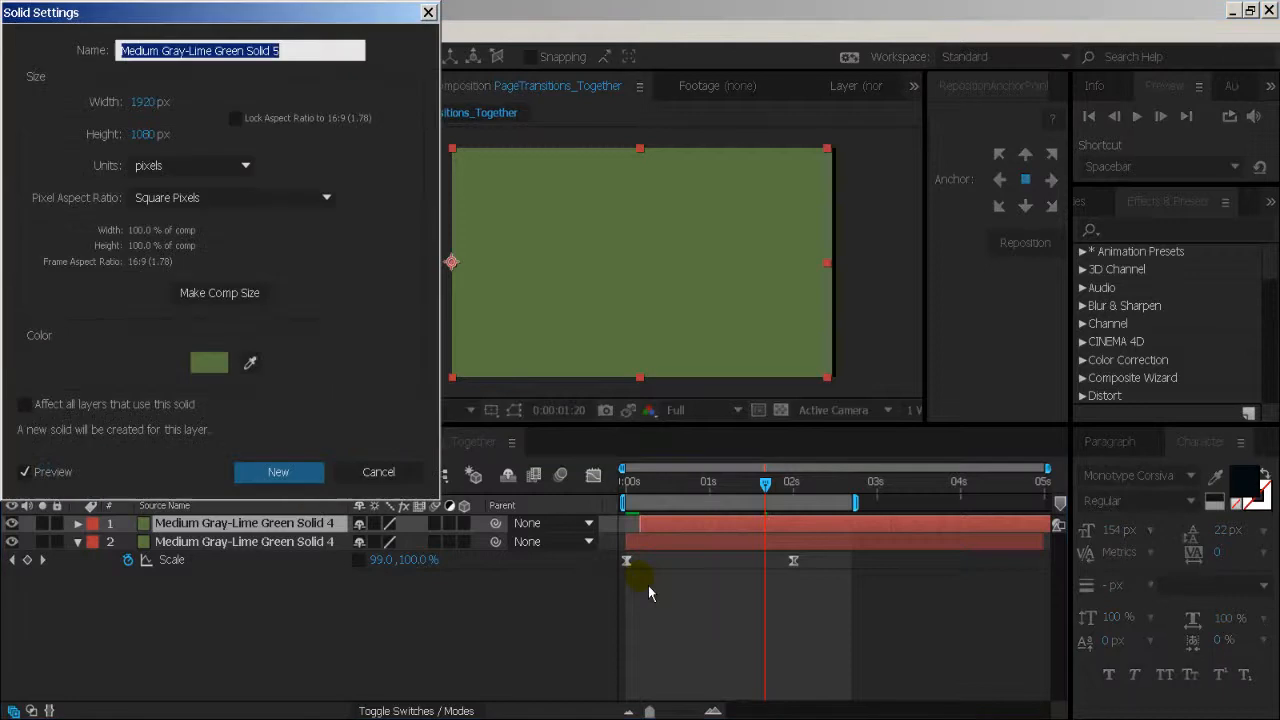
click(208, 368)
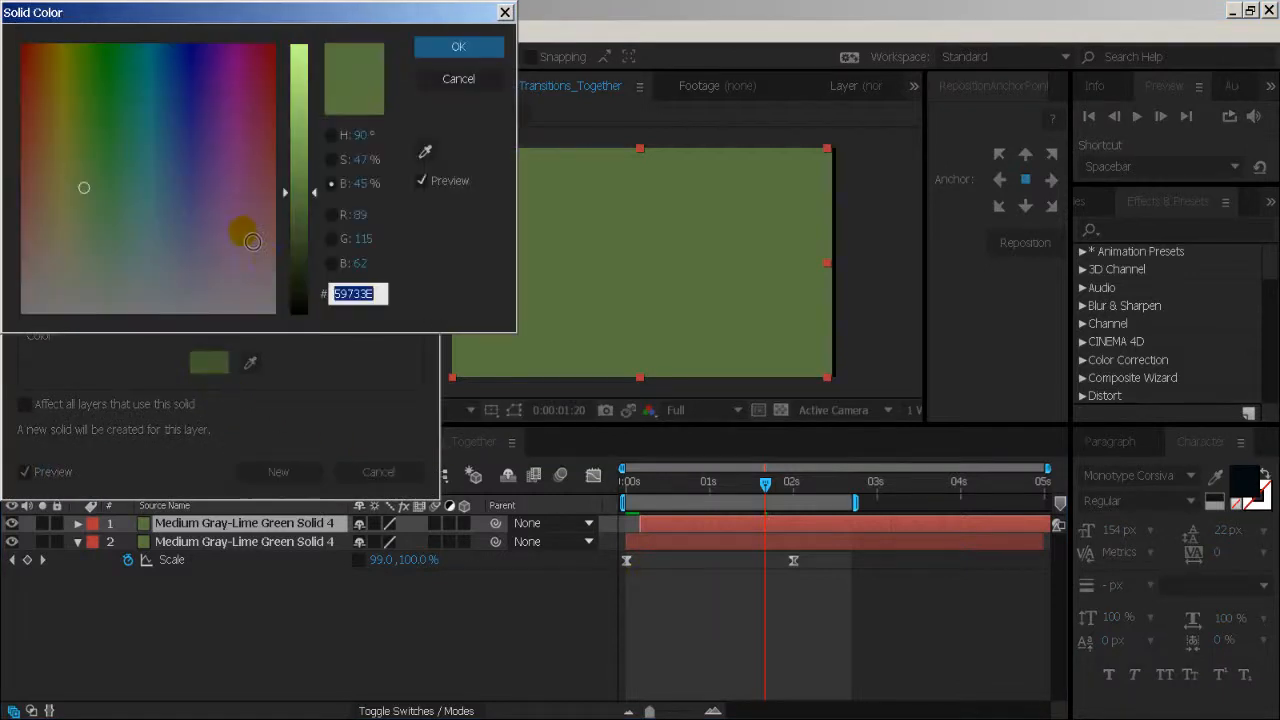
drag(296, 206, 303, 240)
key(Return)
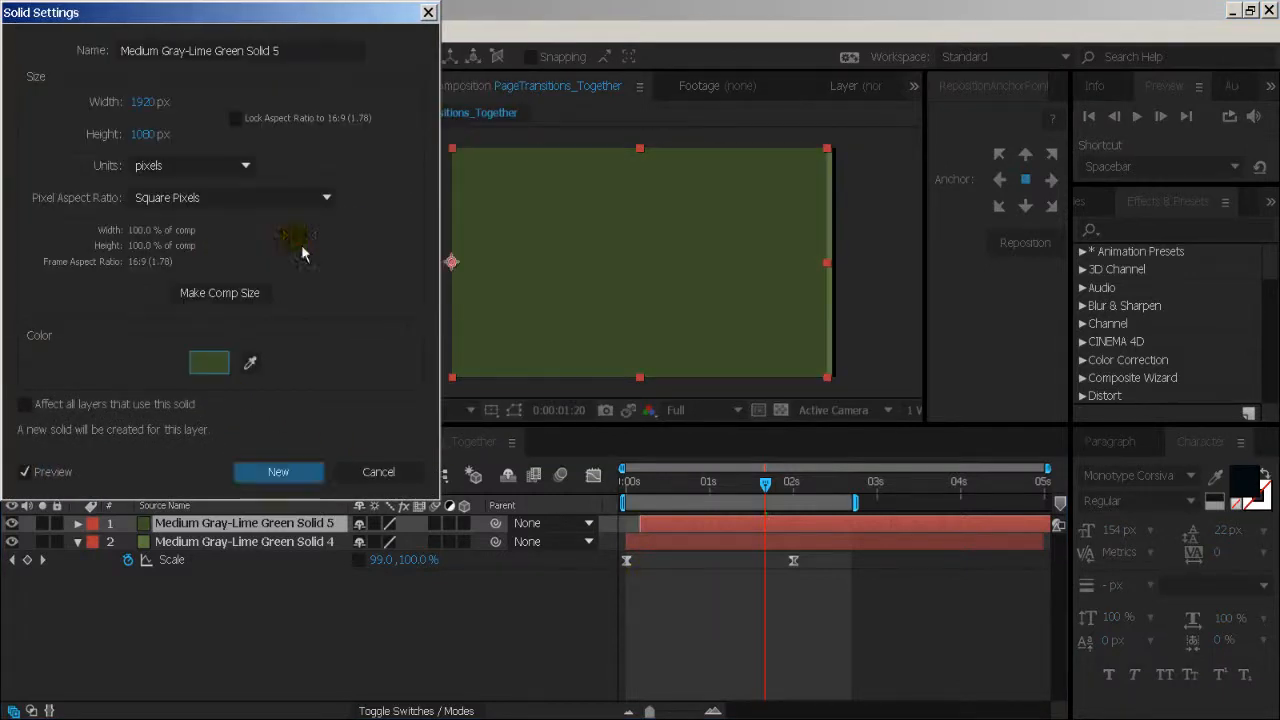
click(279, 472)
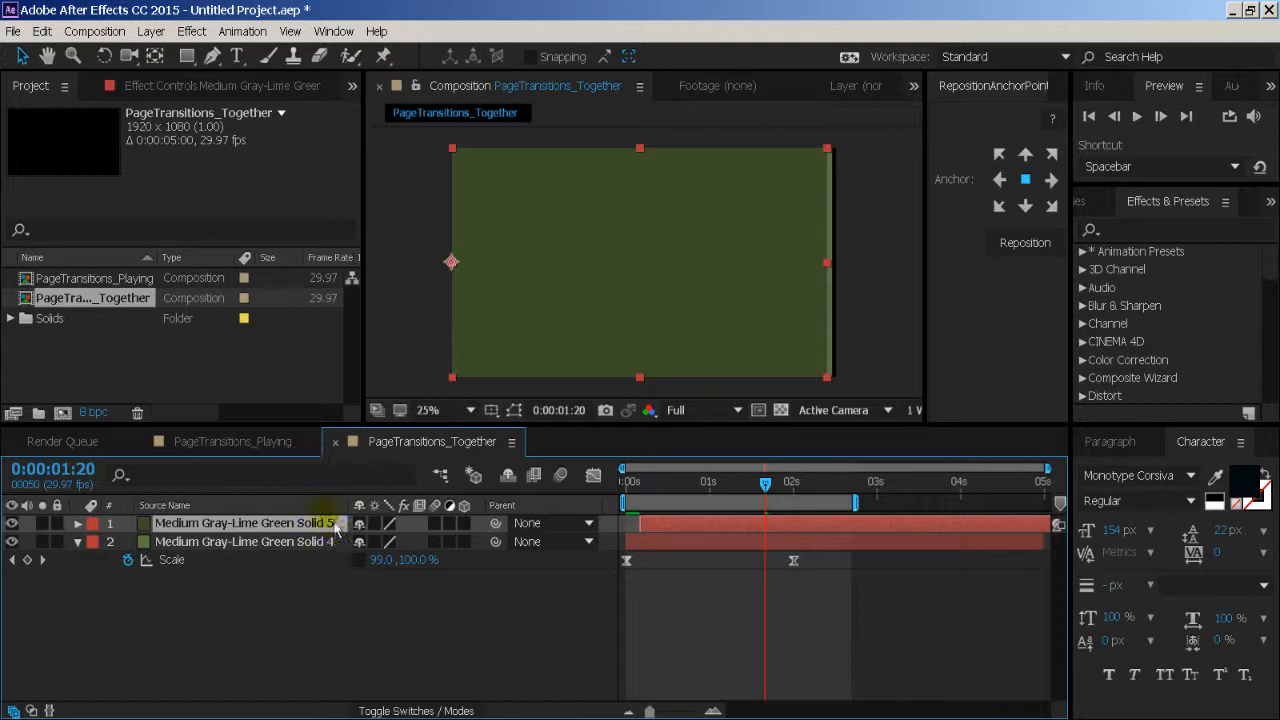
- Add a copy of the top solid that starts a few frames later and is coloured lighter green #749751
key(ctrl+d)
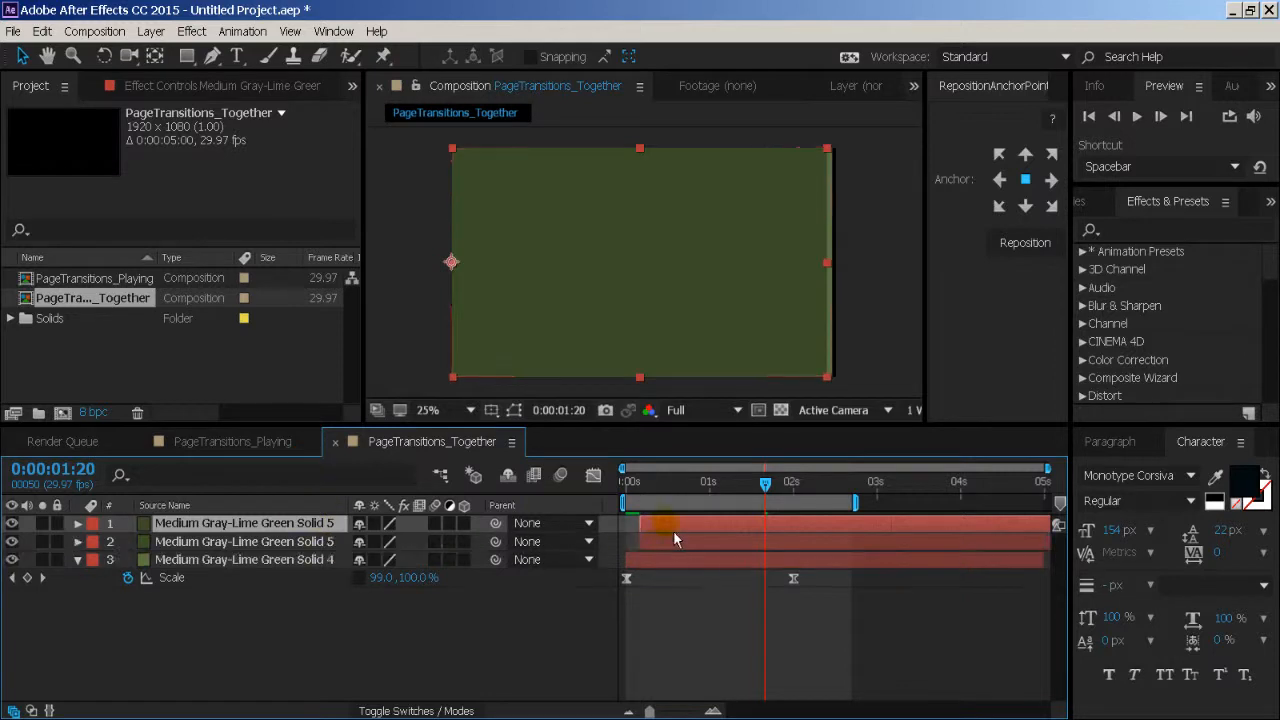
drag(674, 530, 687, 538)
key(ctrl+shift+y)
click(207, 376)
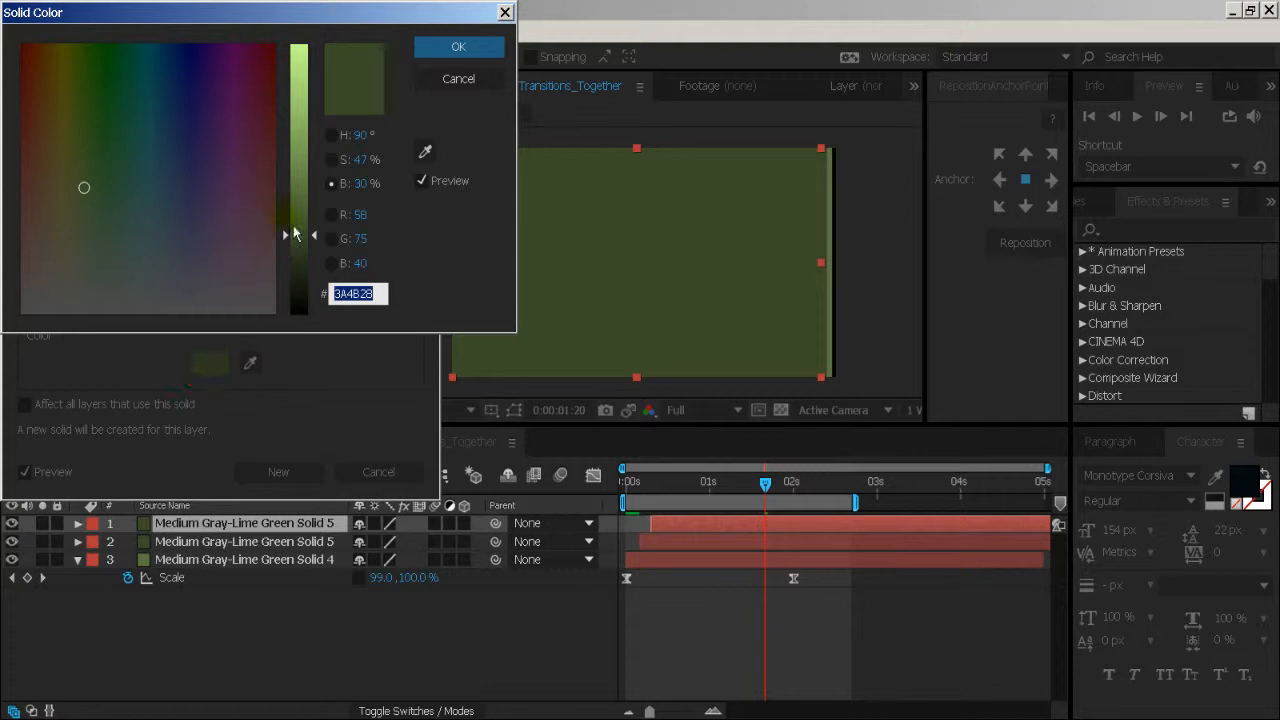
drag(306, 186, 297, 156)
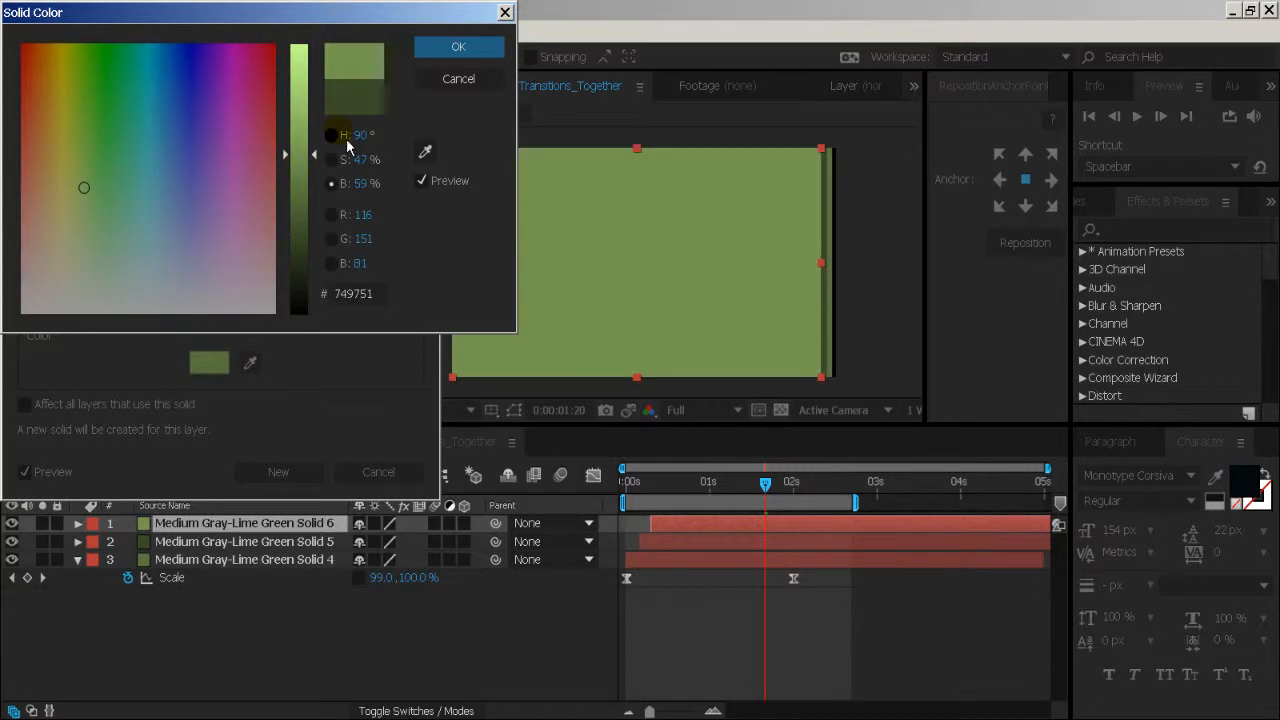
key(Return)
click(300, 472)
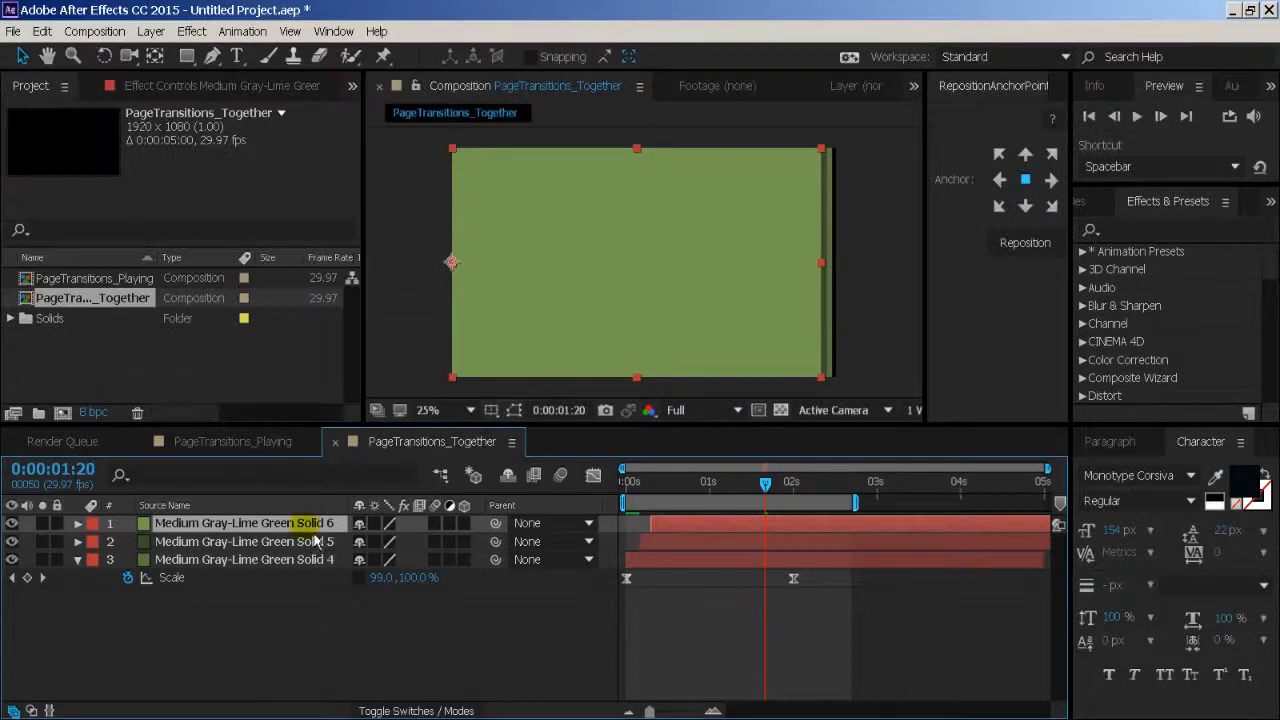
- Add a copy of the lighter green solid coloured very dark green #232E18 and starting a few frames later
key(ctrl+d)
key(ctrl+shift+y)
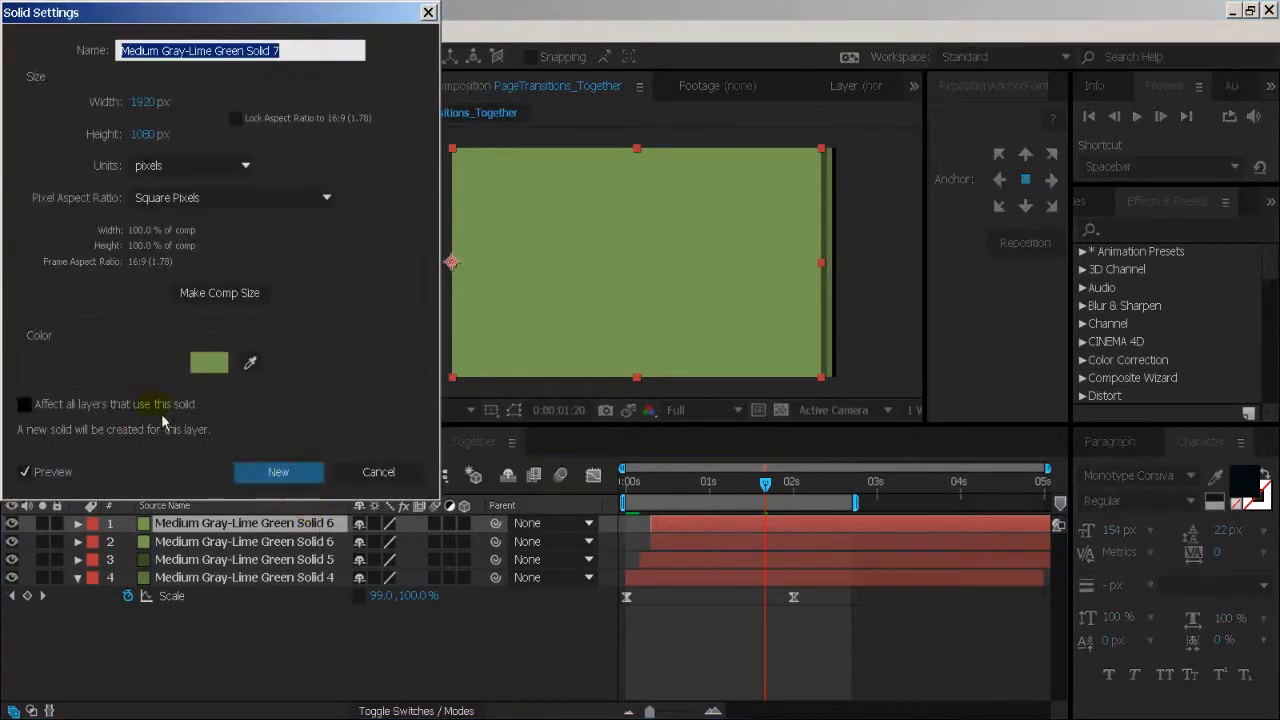
click(209, 362)
drag(304, 230, 305, 266)
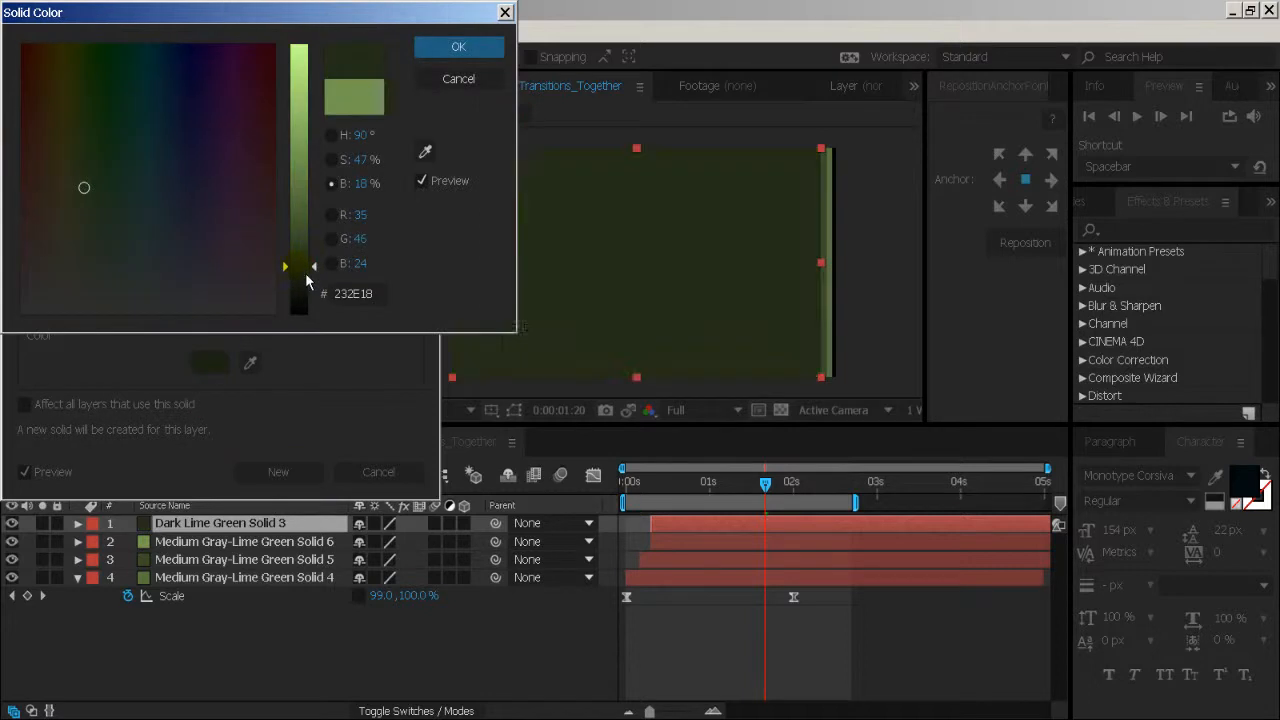
key(Return)
click(310, 472)
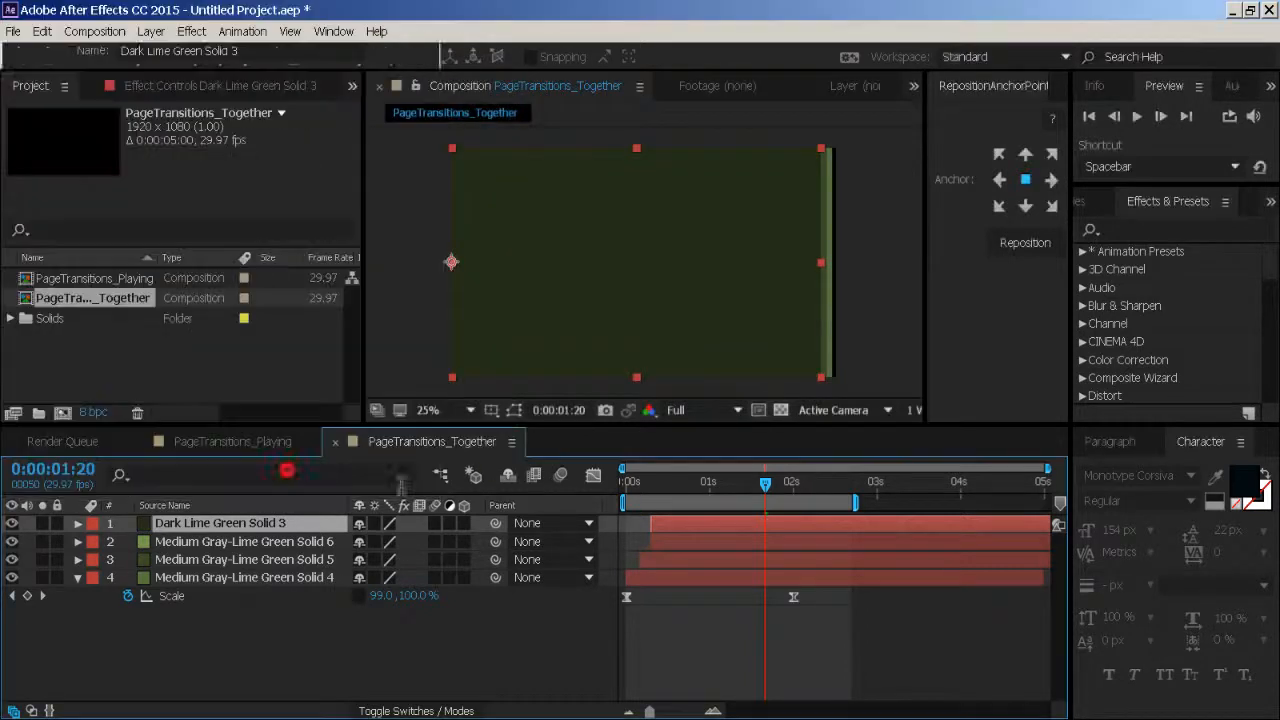
drag(668, 523, 676, 524)
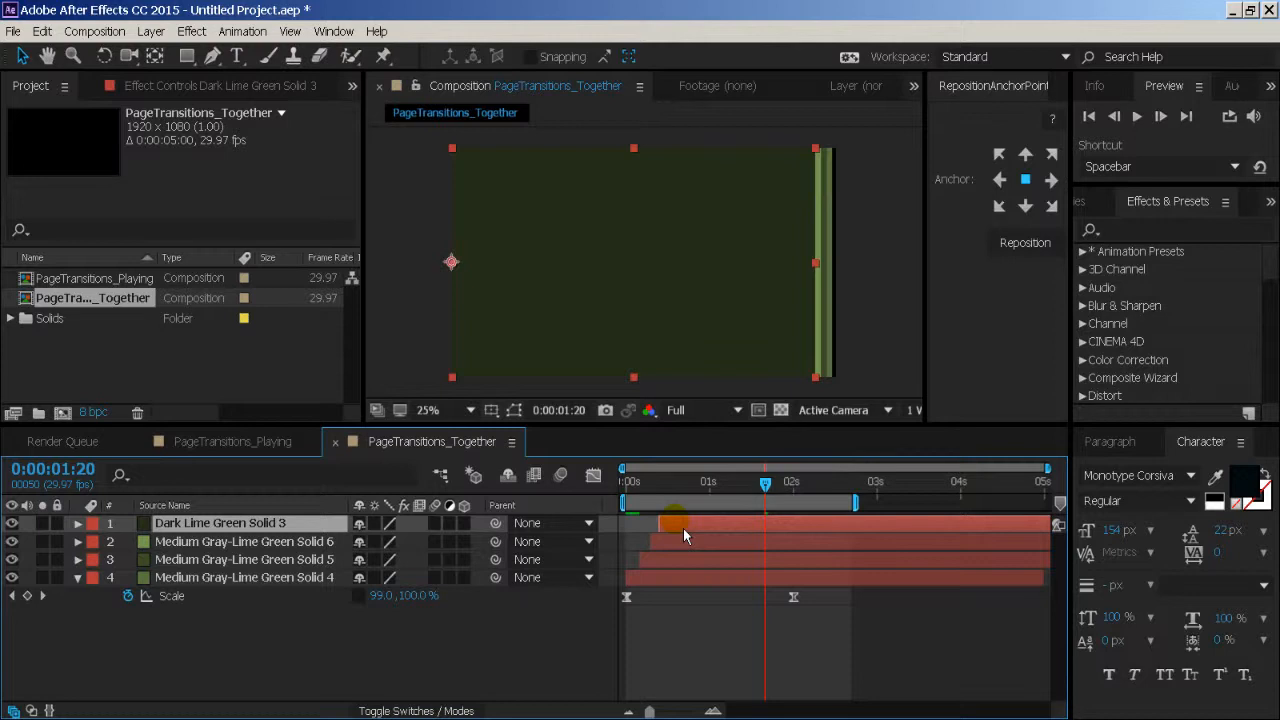
- Add a copy of the very dark green solid coloured bright pale lime green and starting a few frames later
key(ctrl+d)
key(ctrl+shift+y)
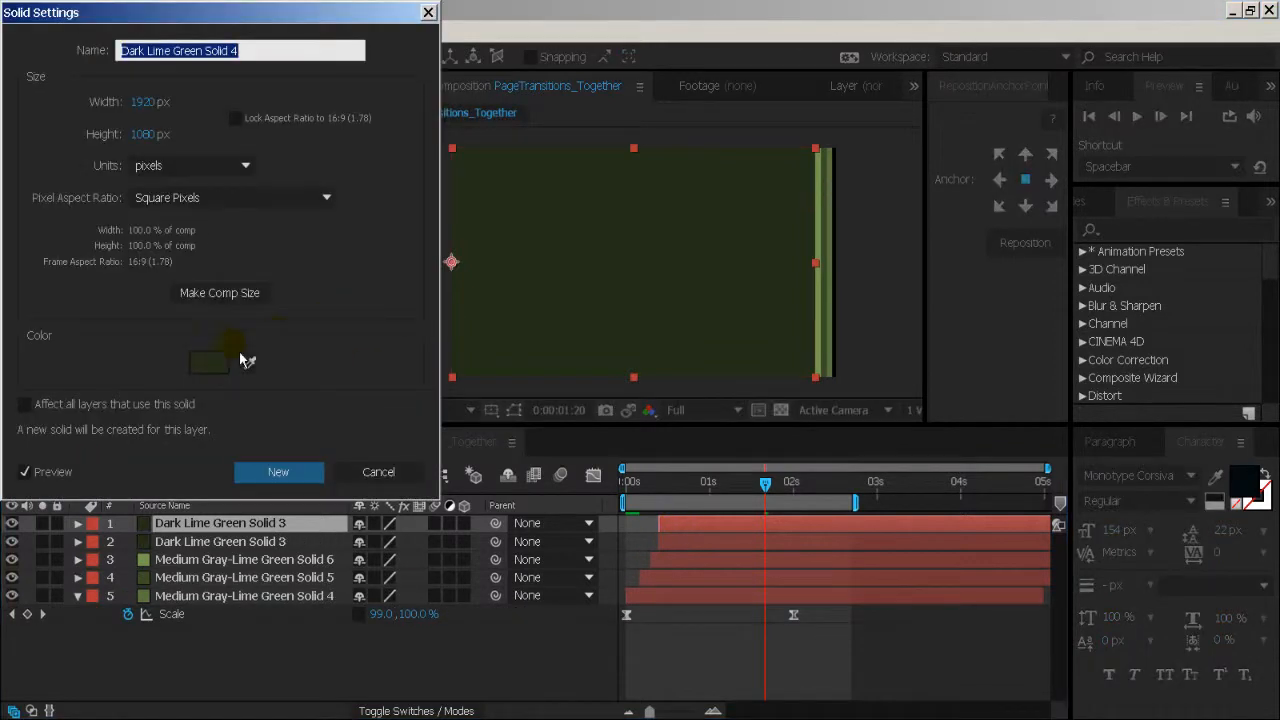
click(222, 366)
drag(300, 165, 300, 83)
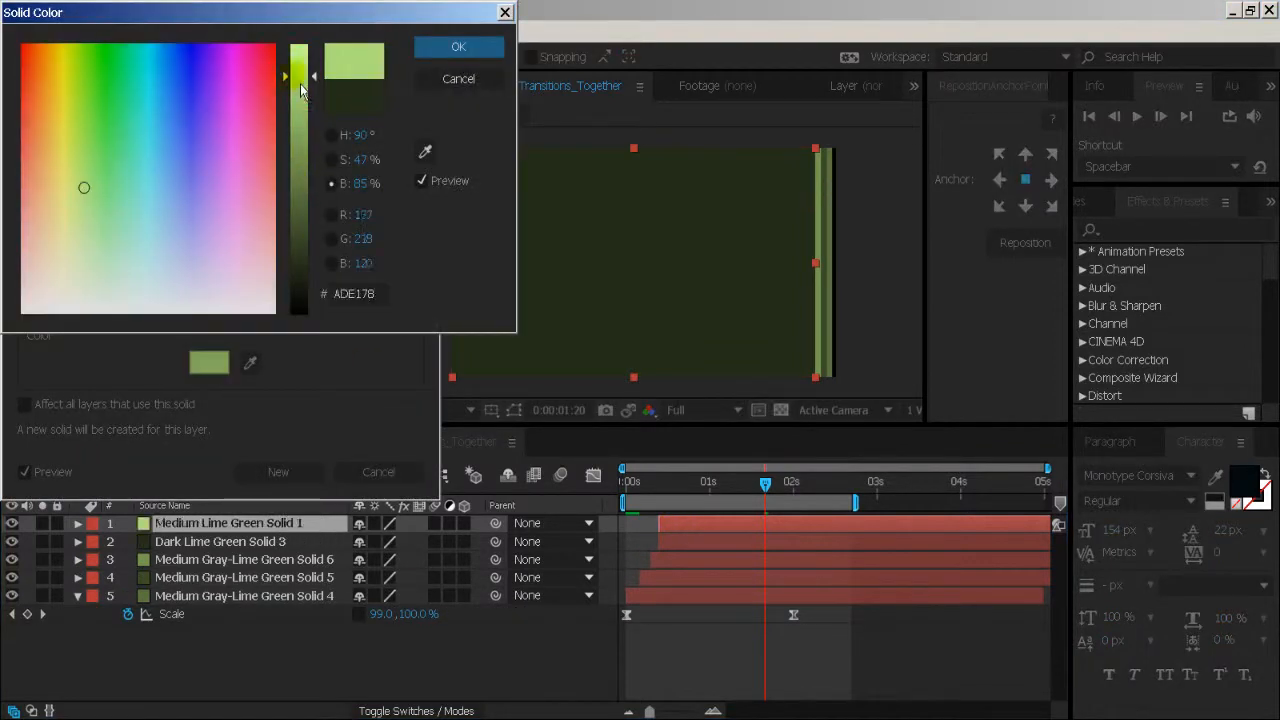
key(Return)
click(307, 477)
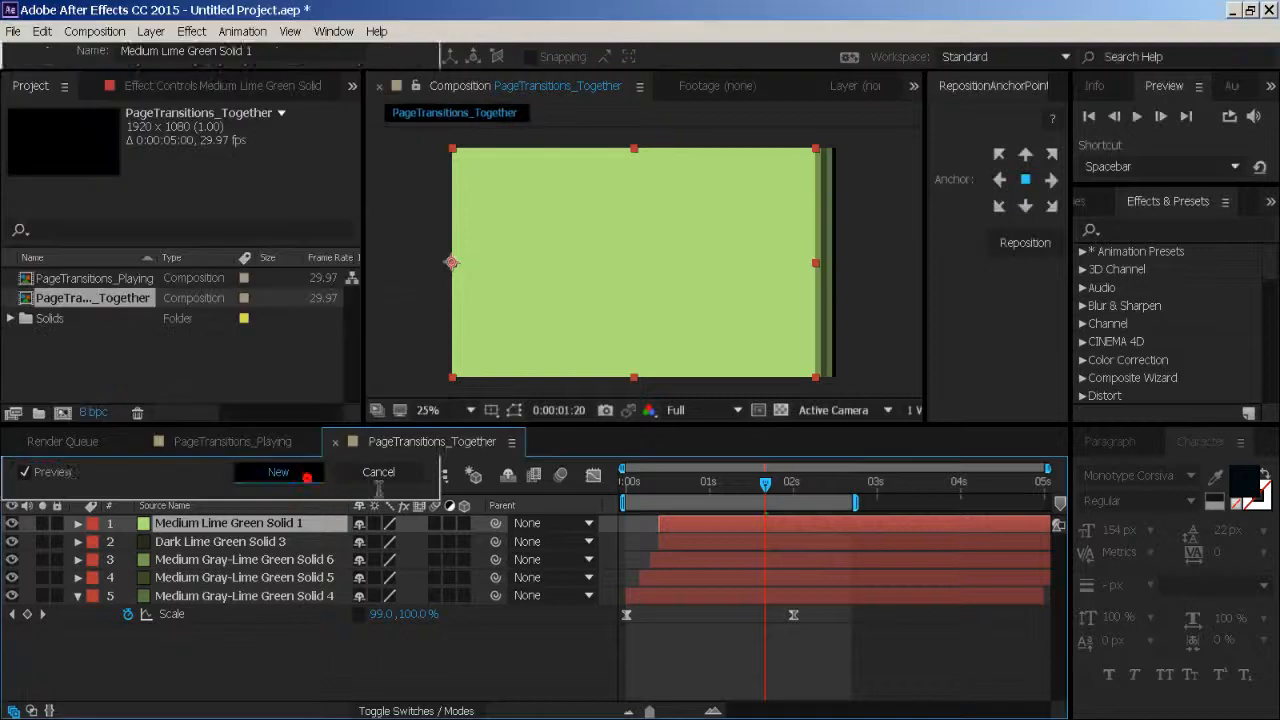
drag(690, 525, 588, 495)
- Deselect all layers and preview the staggered five-solid wipe in PageTransitions_Together from the start
click(577, 675)
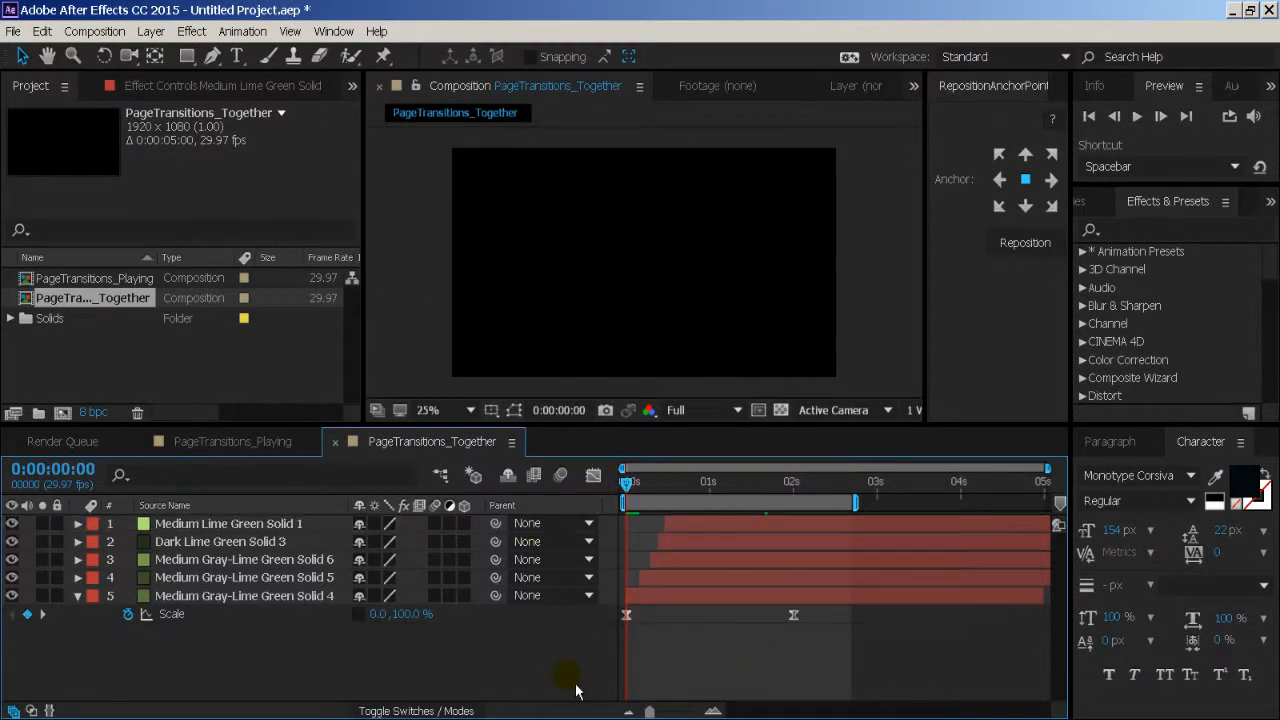
click(262, 441)
click(432, 442)
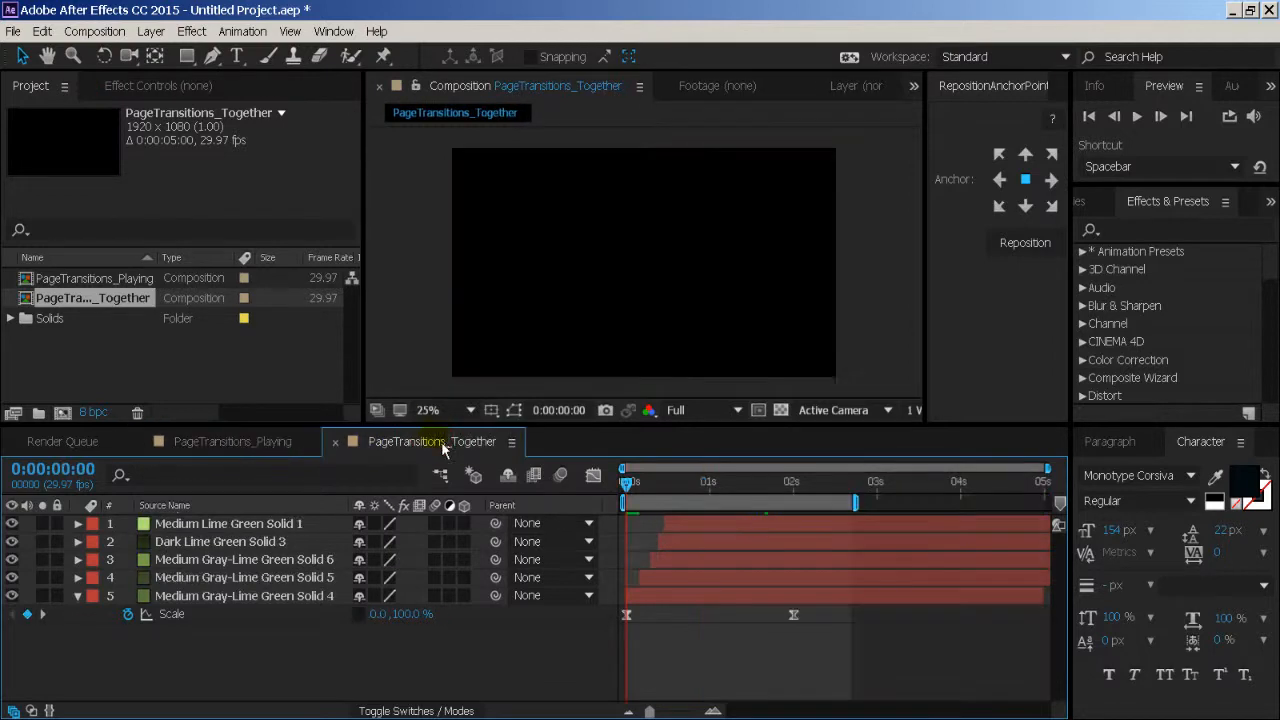
key(space)
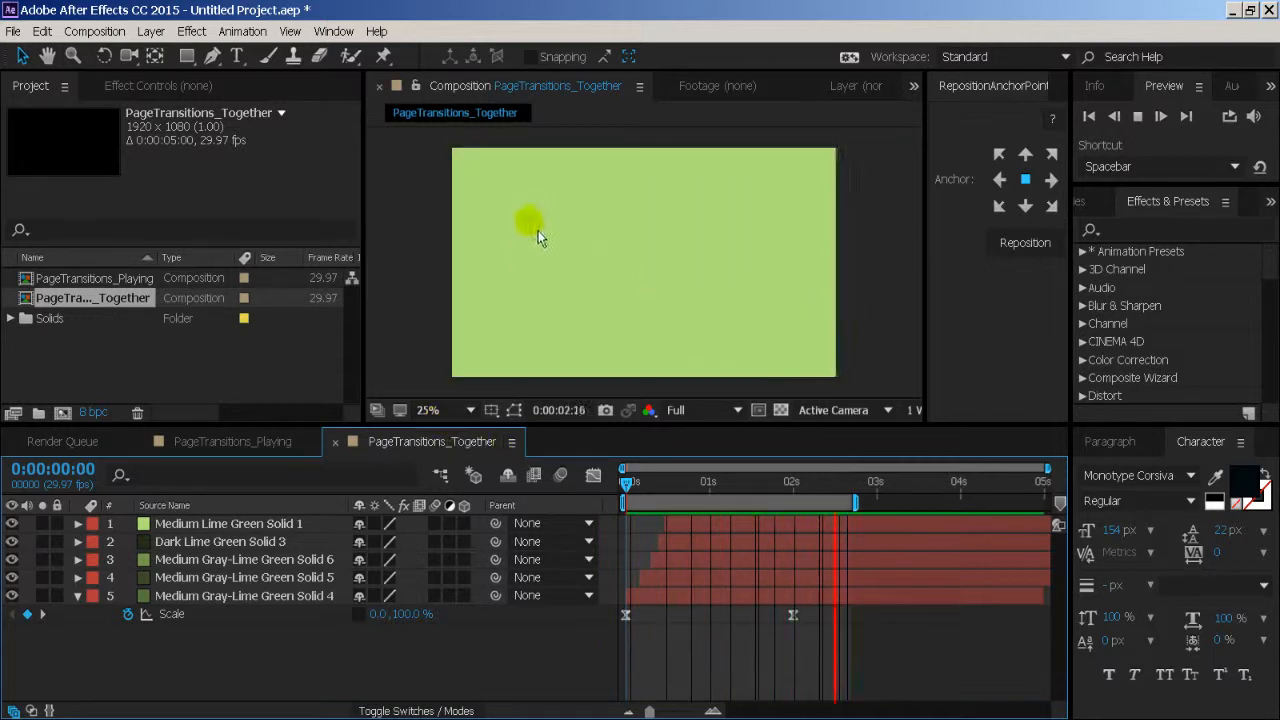
key(space)
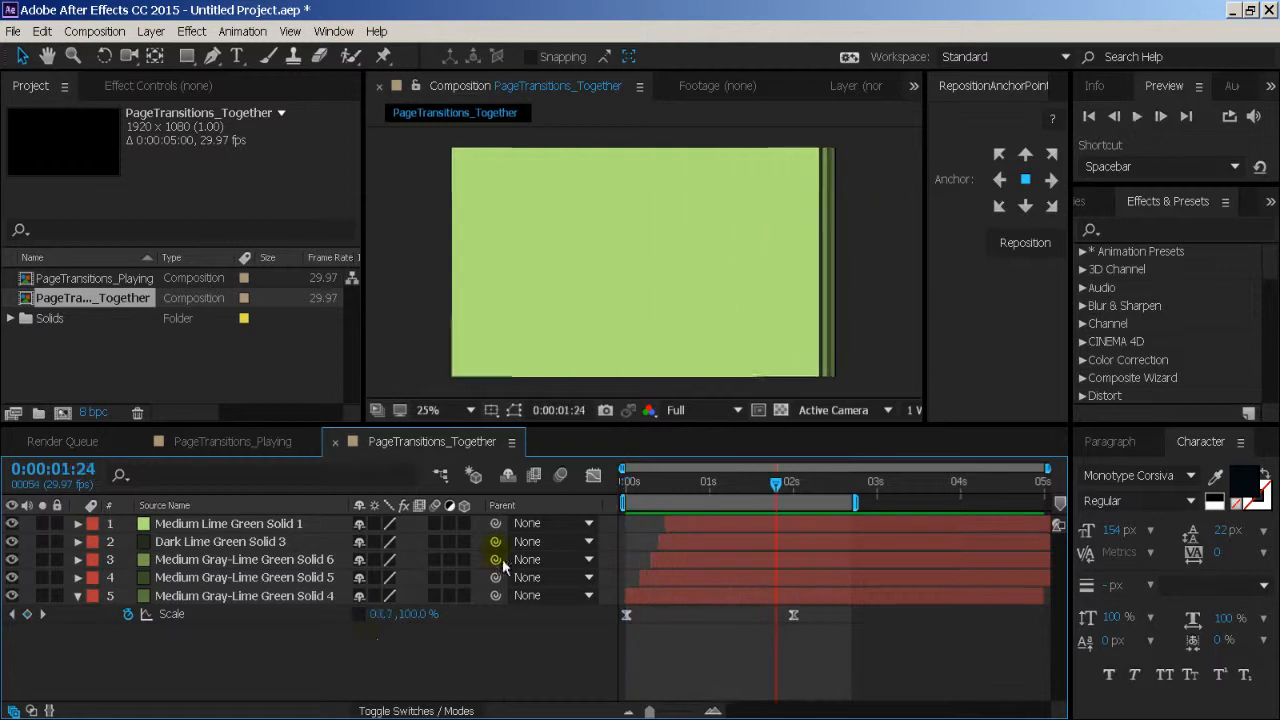
- Reveal Scale on all five solids and move their ending Scale keyframes about one second earlier
drag(313, 652, 291, 528)
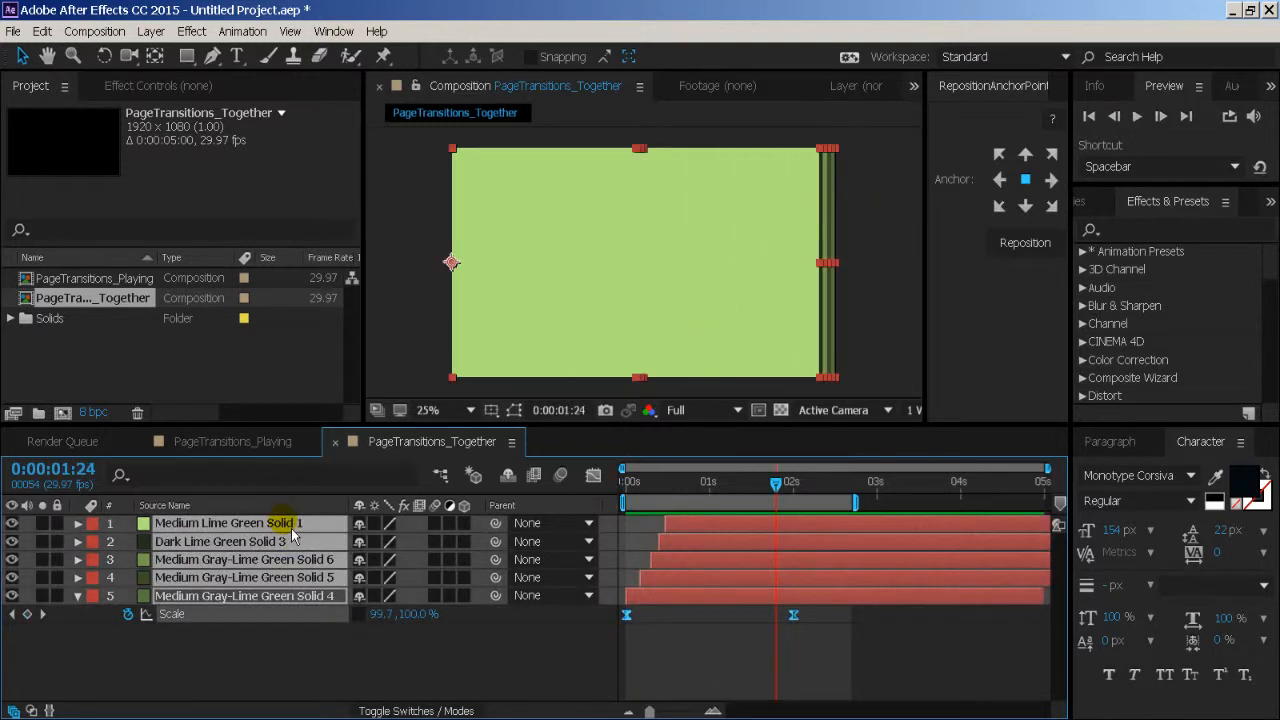
key(s)
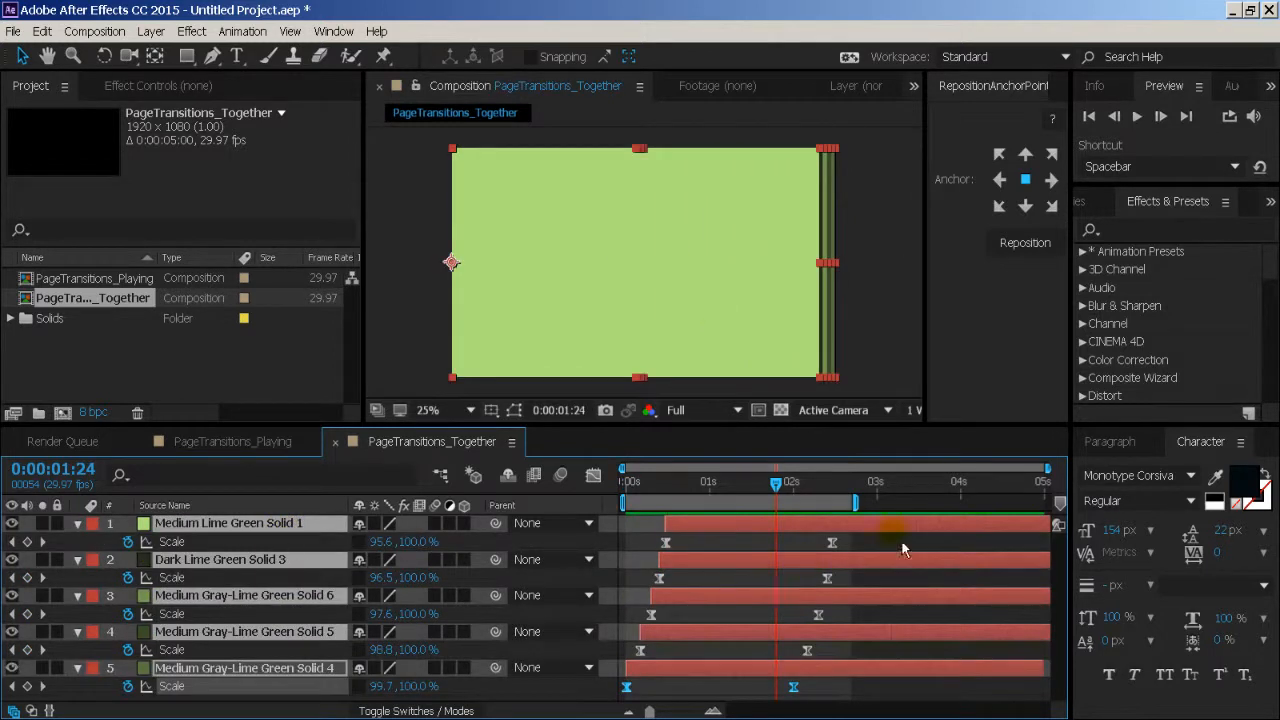
drag(897, 515, 722, 690)
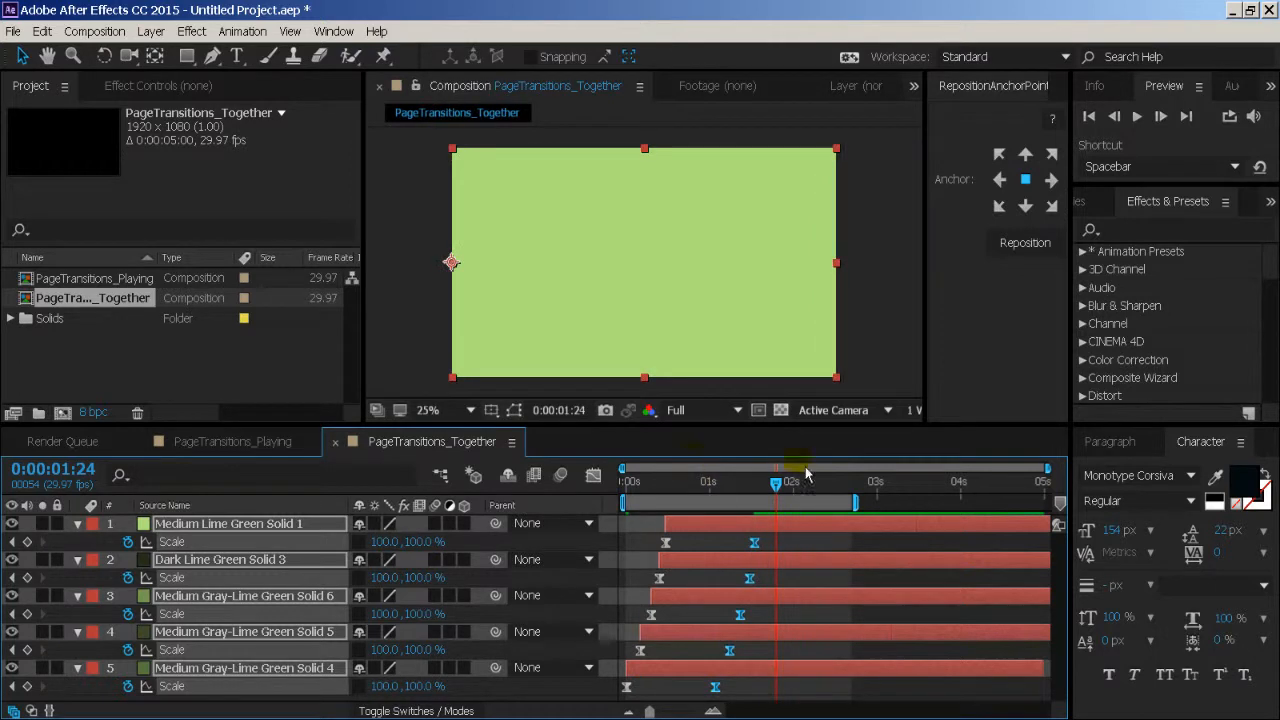
- Preview the shortened staggered wipe from the start of the composition
key(Home)
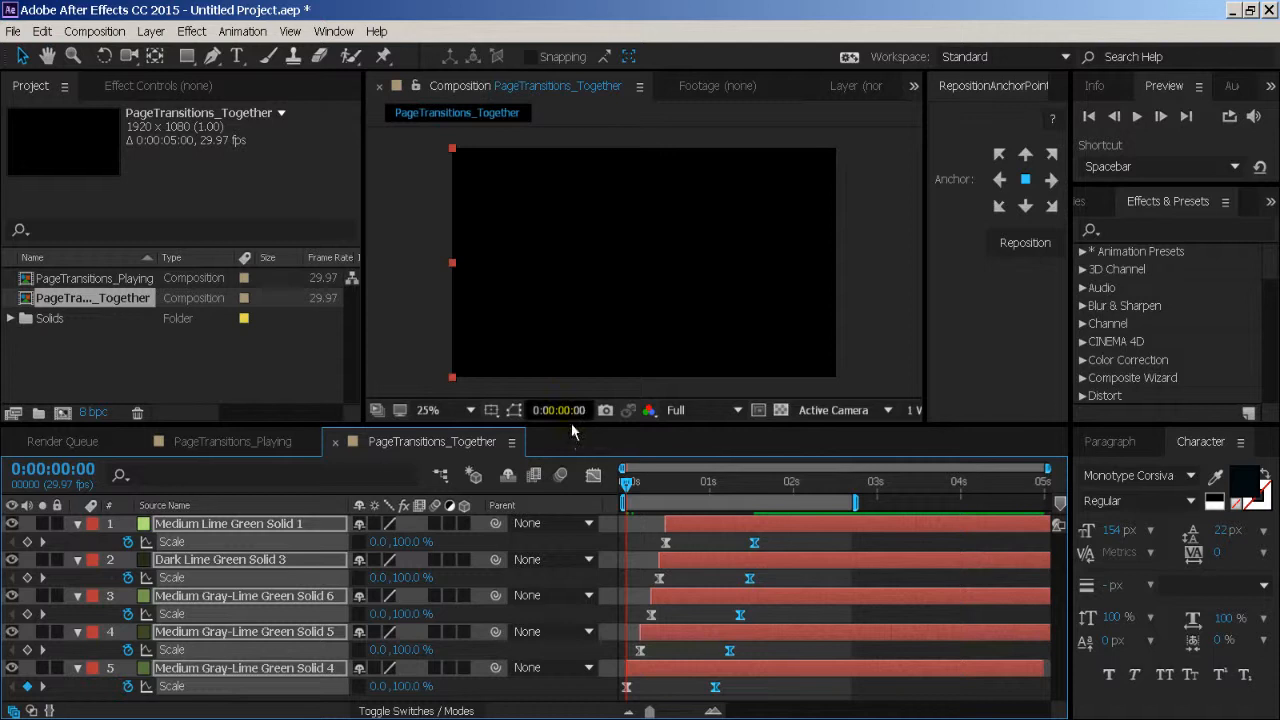
key(space)
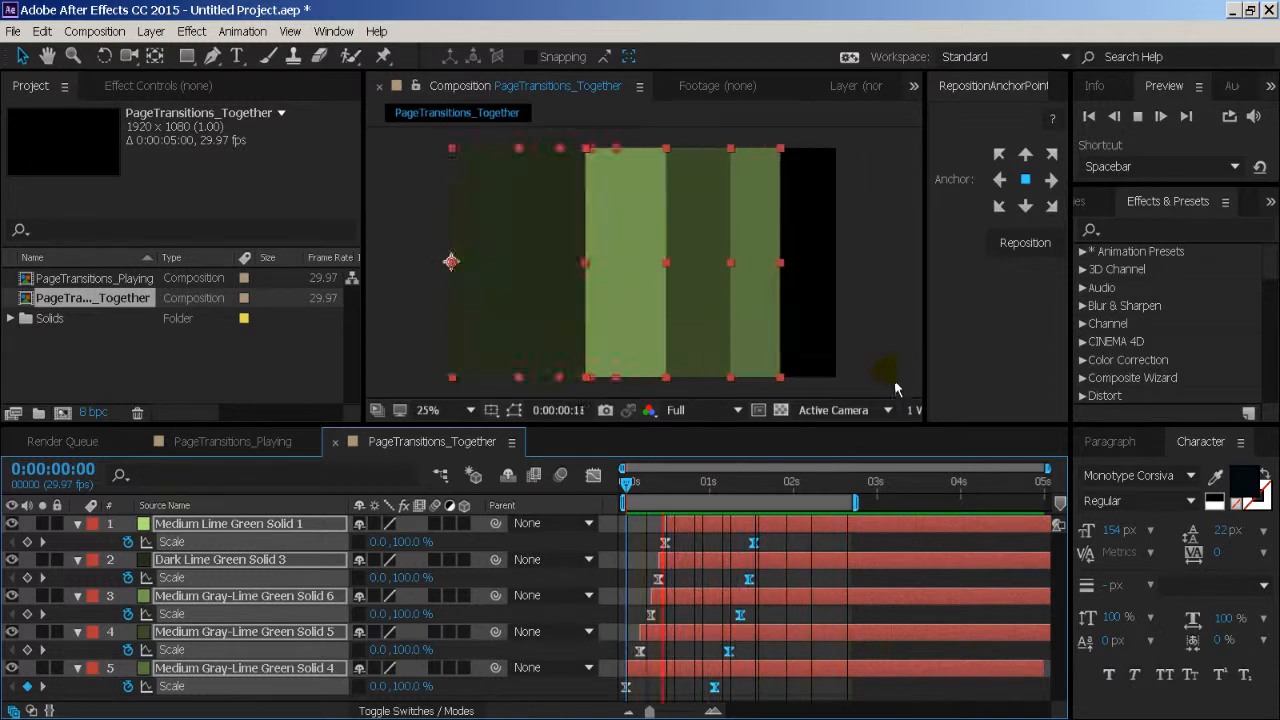
key(space)
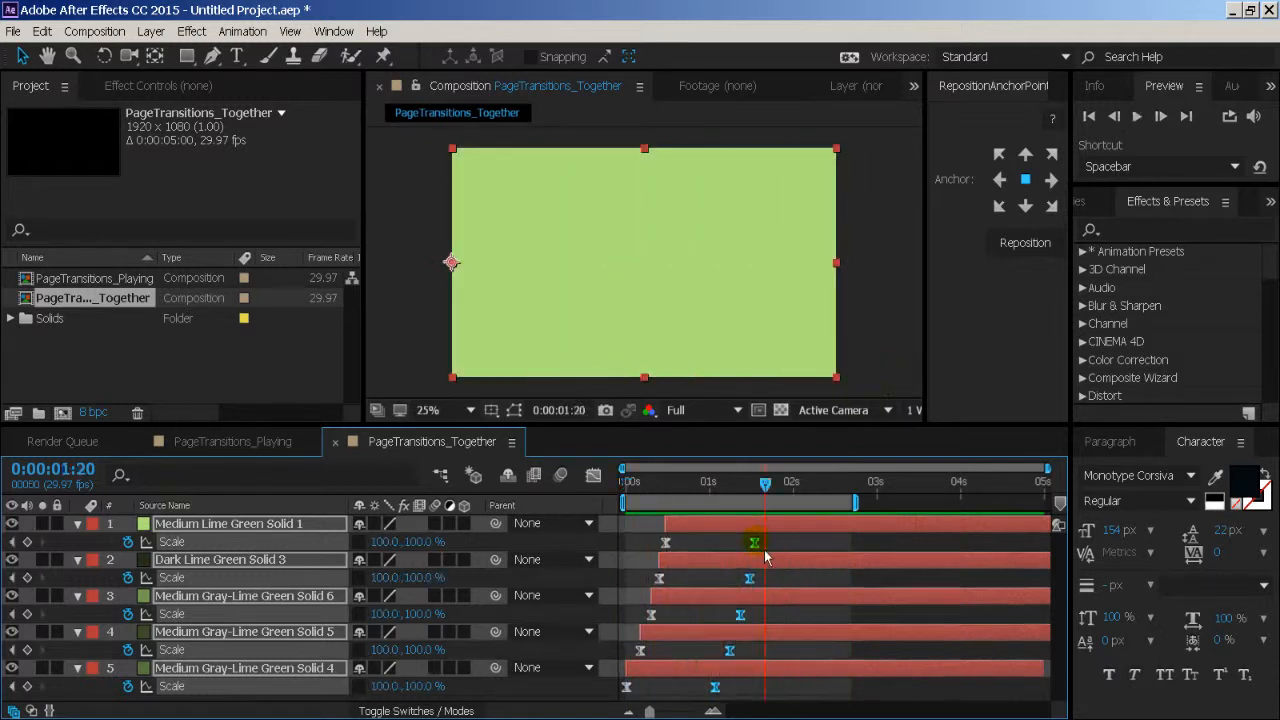
- Move the ending Scale keyframes of all five solids about eight frames earlier and preview the faster wipe
drag(755, 543, 733, 543)
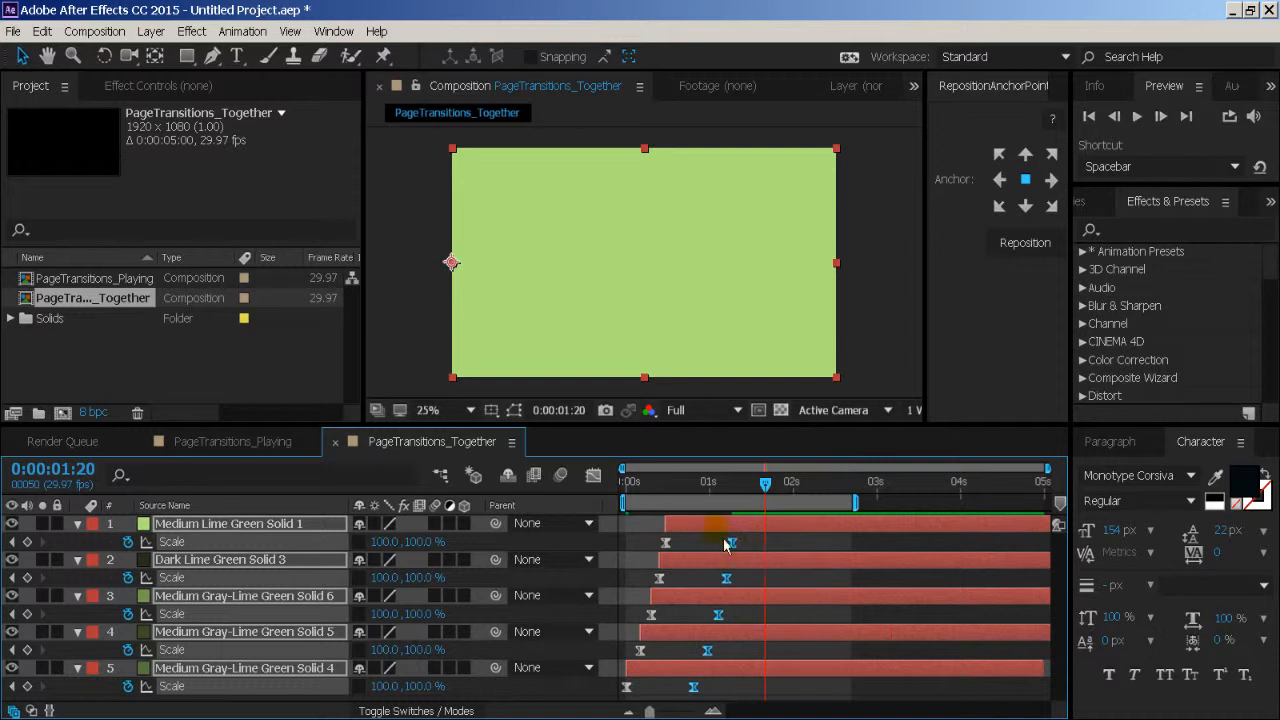
click(655, 487)
key(space)
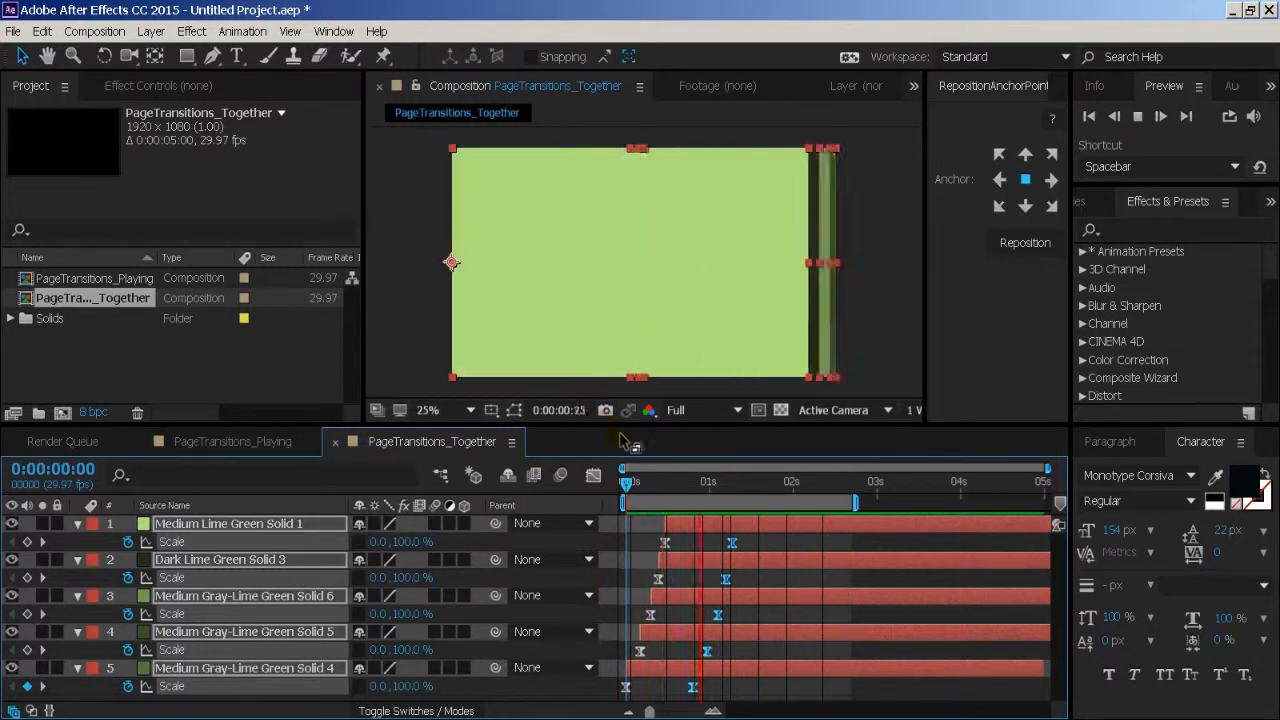
key(space)
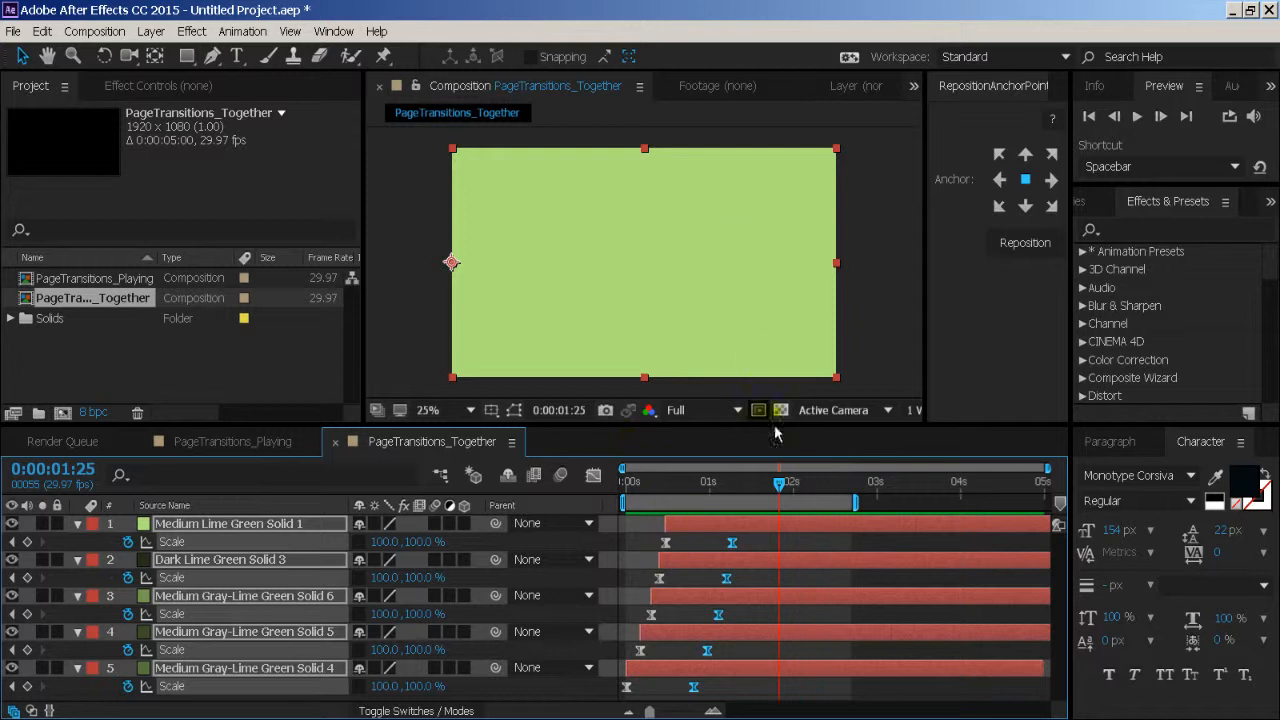
- Re-space the upper four solids to start at about frames 3, 7, 11 and 13, then preview the wipe
click(655, 483)
drag(663, 502, 661, 504)
drag(650, 712, 678, 712)
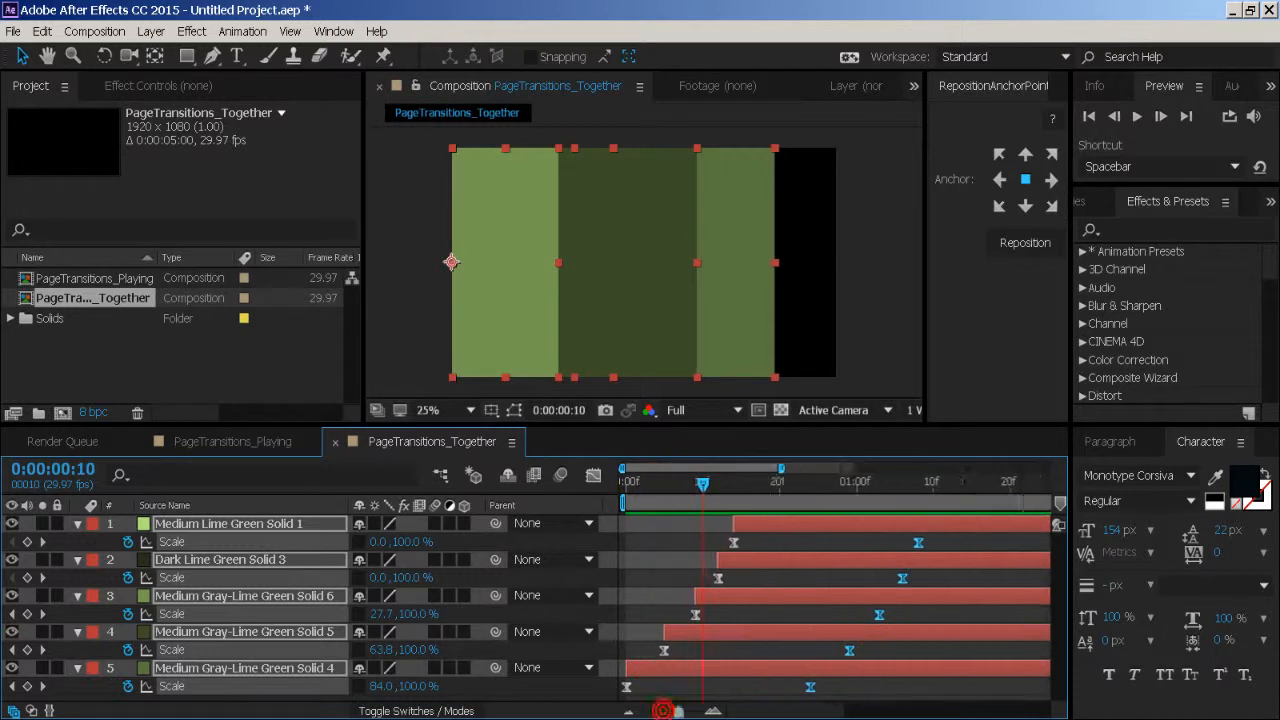
click(653, 604)
drag(736, 640, 773, 534)
drag(657, 488, 608, 487)
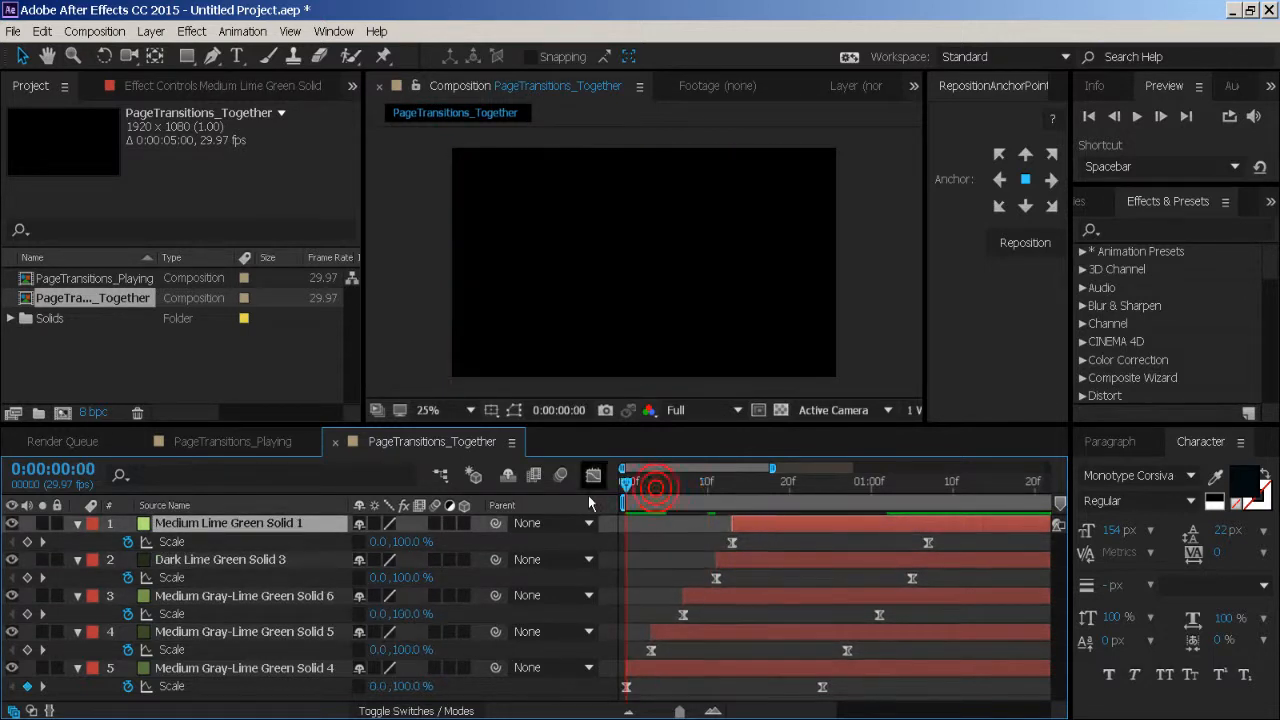
key(space)
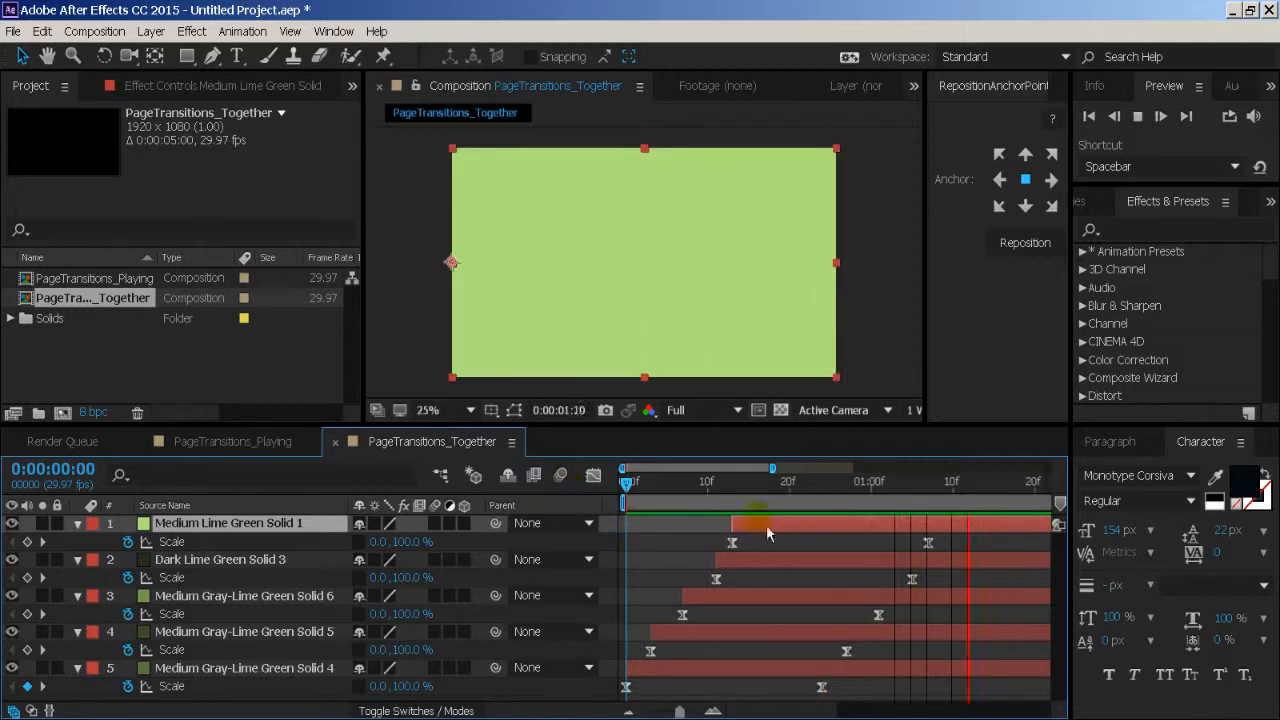
key(space)
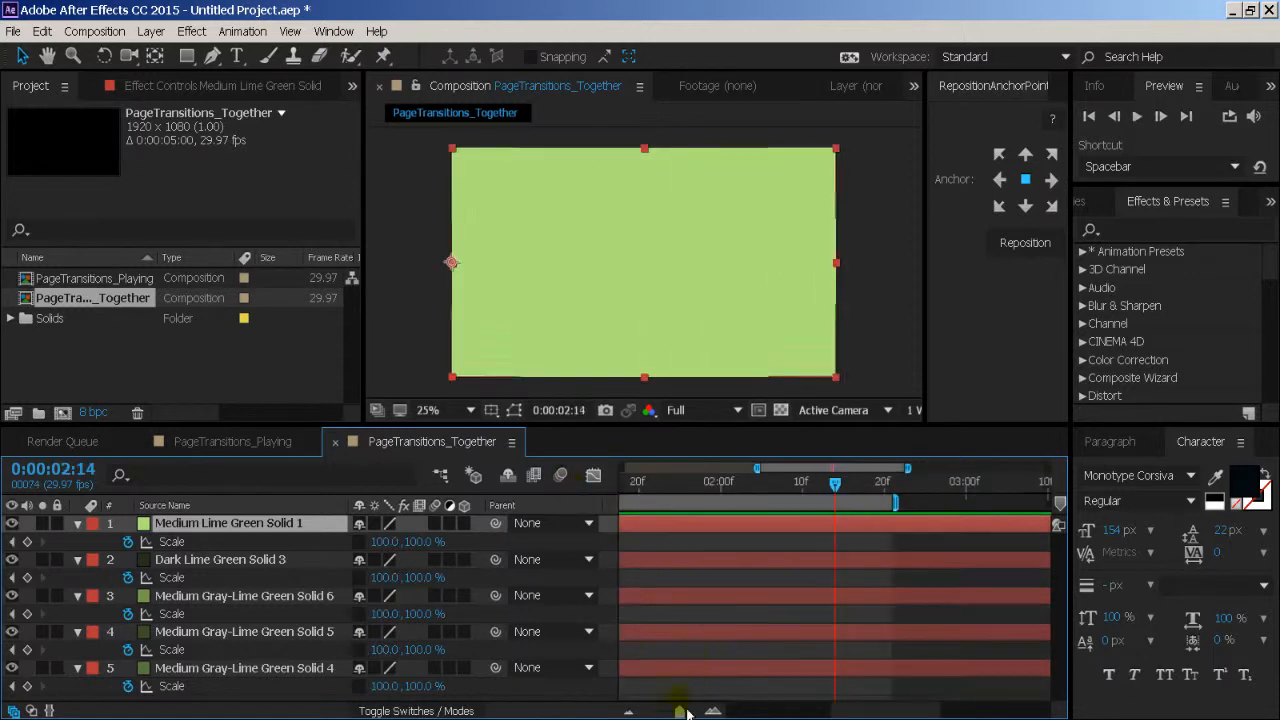
- Shift the upper four solids about four frames later behind the first green solid and preview the wipe
drag(687, 712, 650, 712)
drag(652, 632, 720, 533)
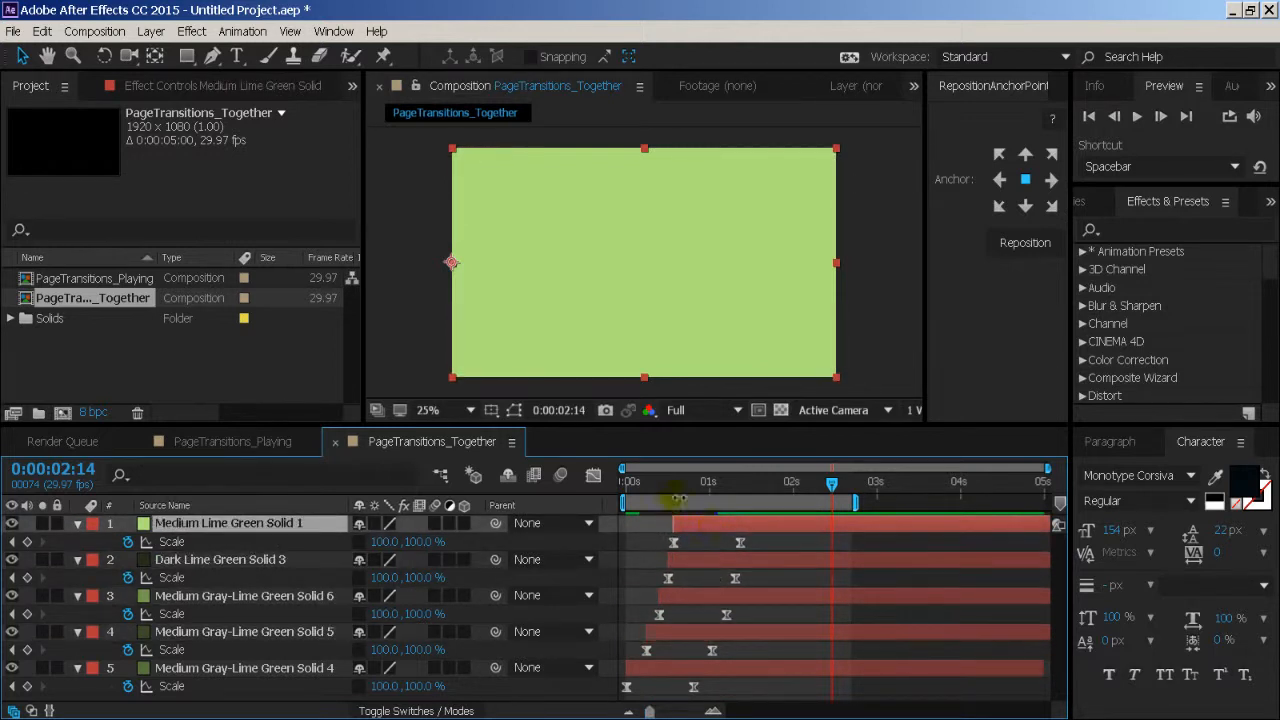
key(space)
click(535, 477)
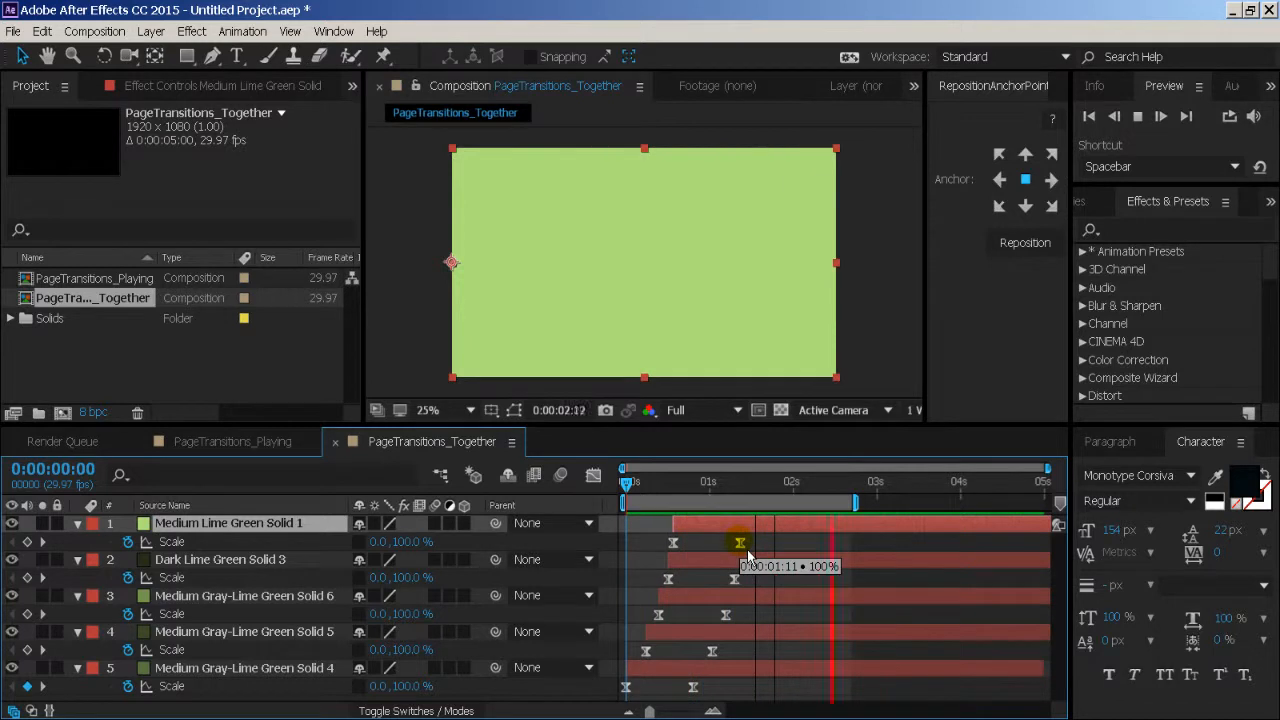
key(space)
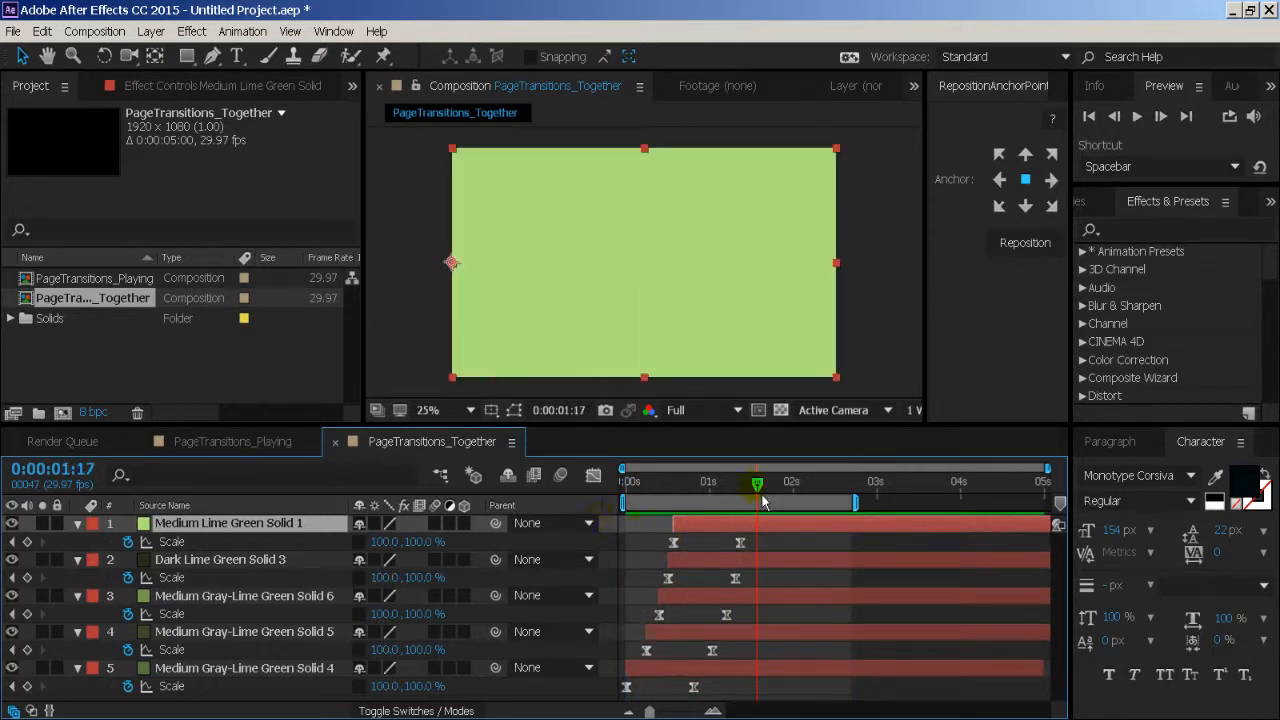
drag(766, 496, 771, 497)
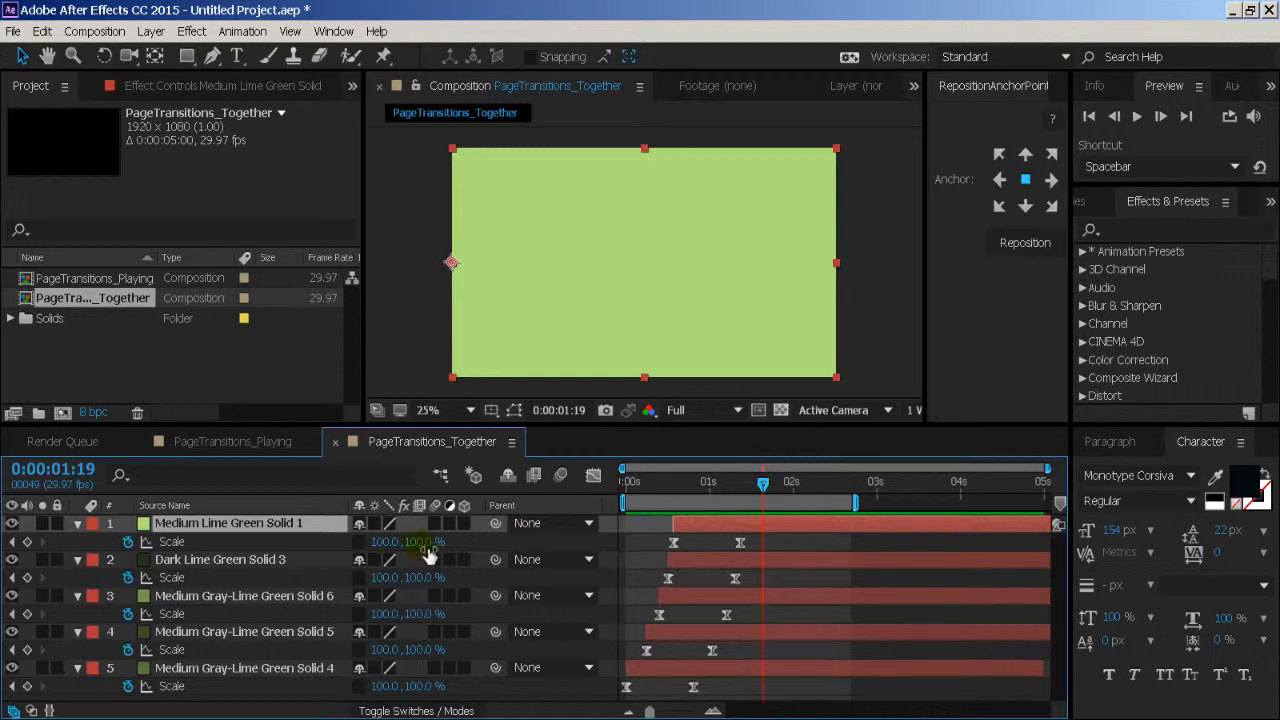
- Collapse the revealed properties of all five solids in PageTransitions_Together and leave the layers deselected
key(ctrl+a)
key(u)
click(400, 652)
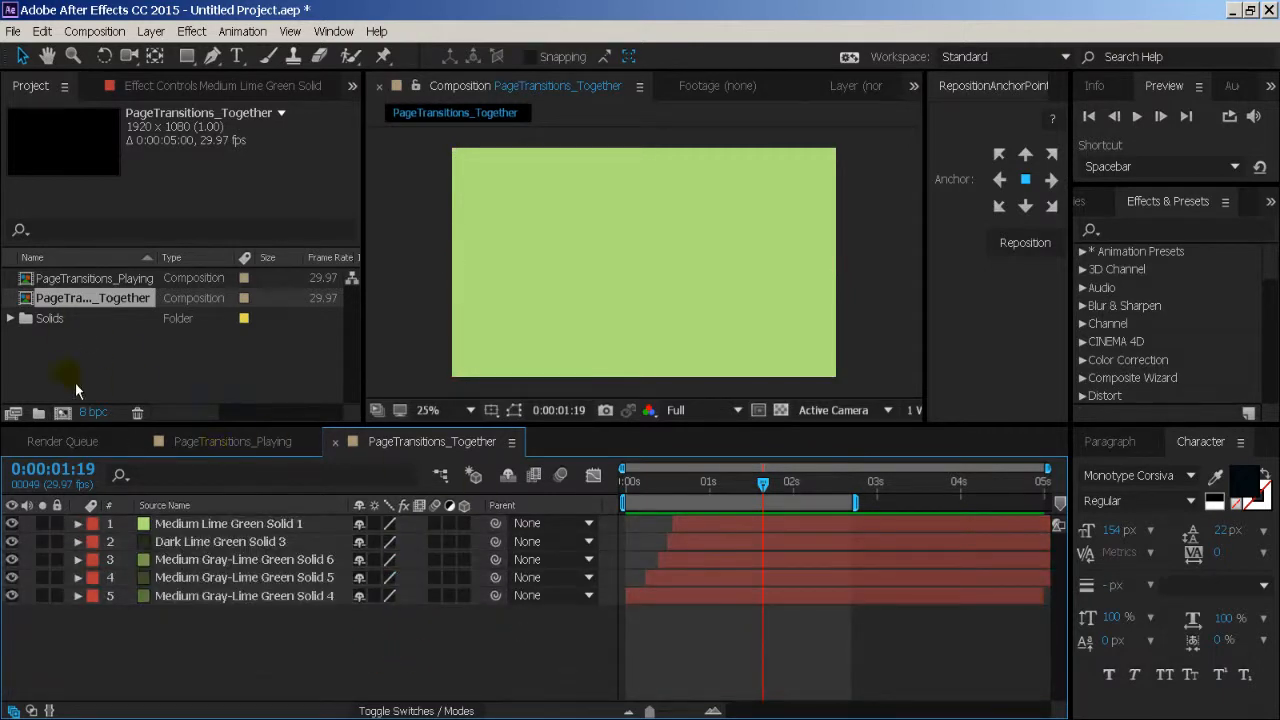
- Create a 1920 × 1080, five-second composition at 29.97 fps named PageTransitions_CenterScale
click(62, 413)
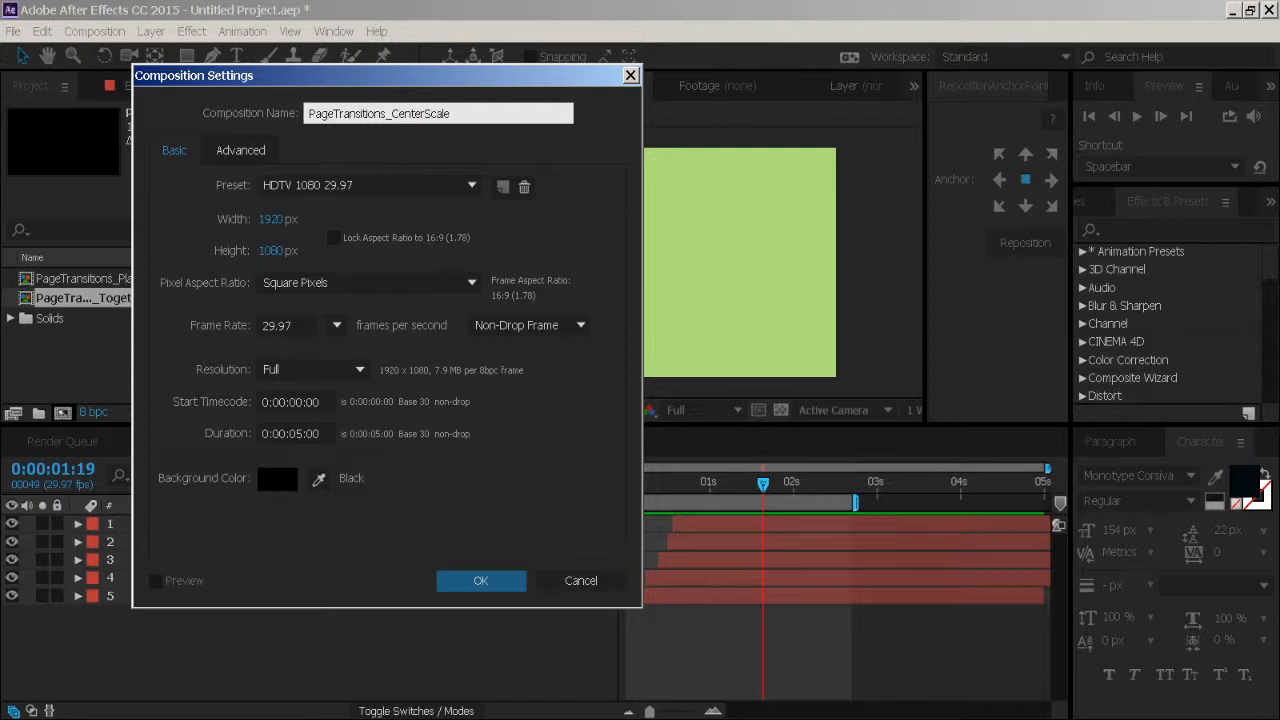
click(480, 584)
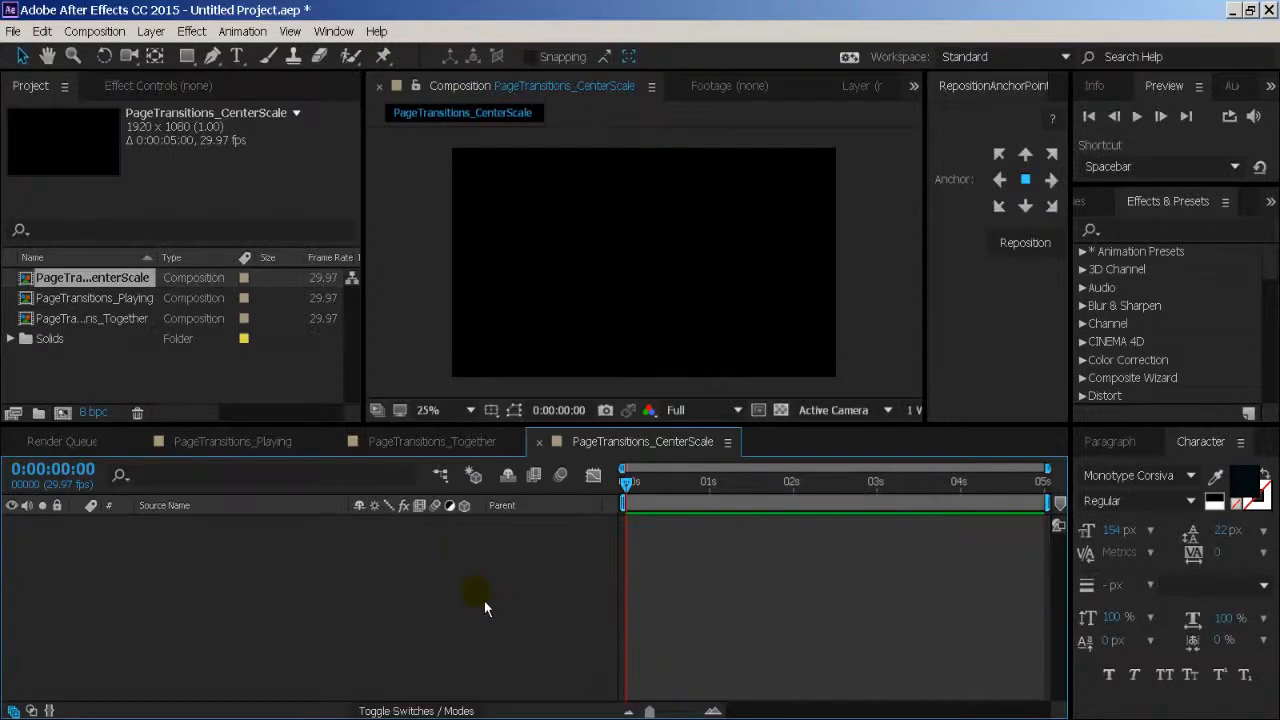
- Add a full-frame 1920 × 1080 solid coloured medium royal blue to PageTransitions_CenterScale
click(151, 31)
mouse_move(160, 52)
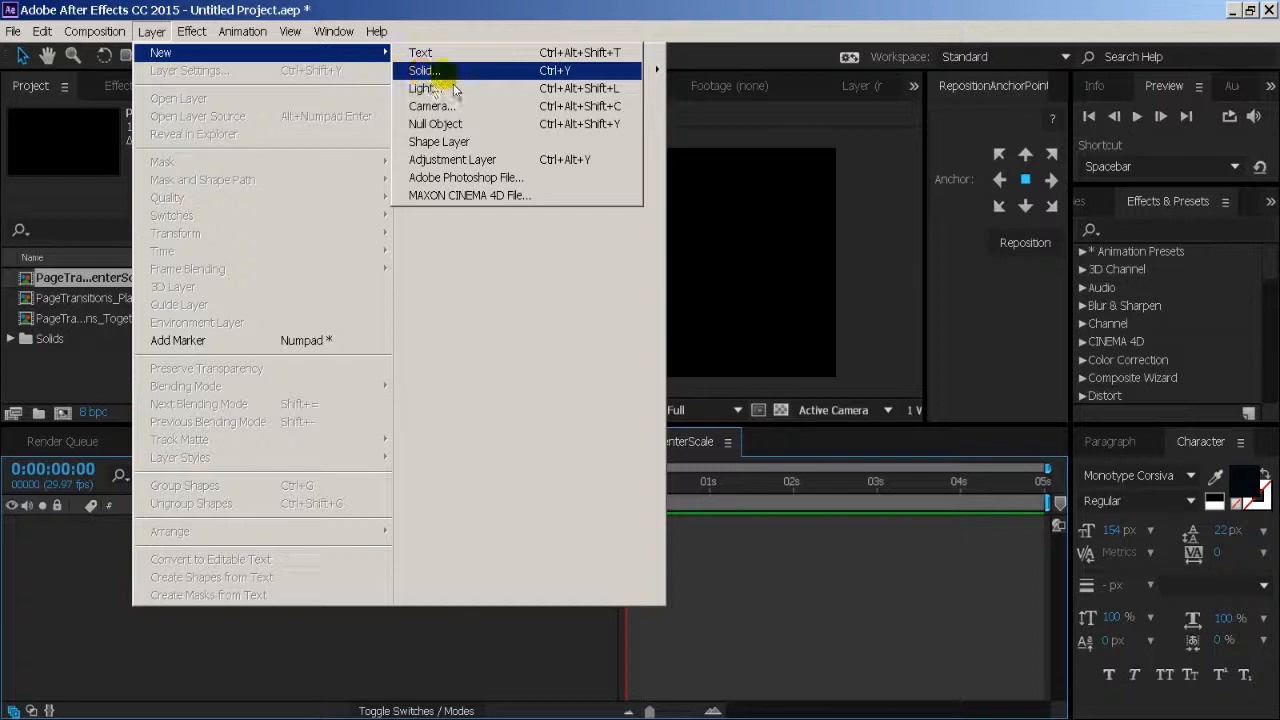
click(440, 71)
click(222, 368)
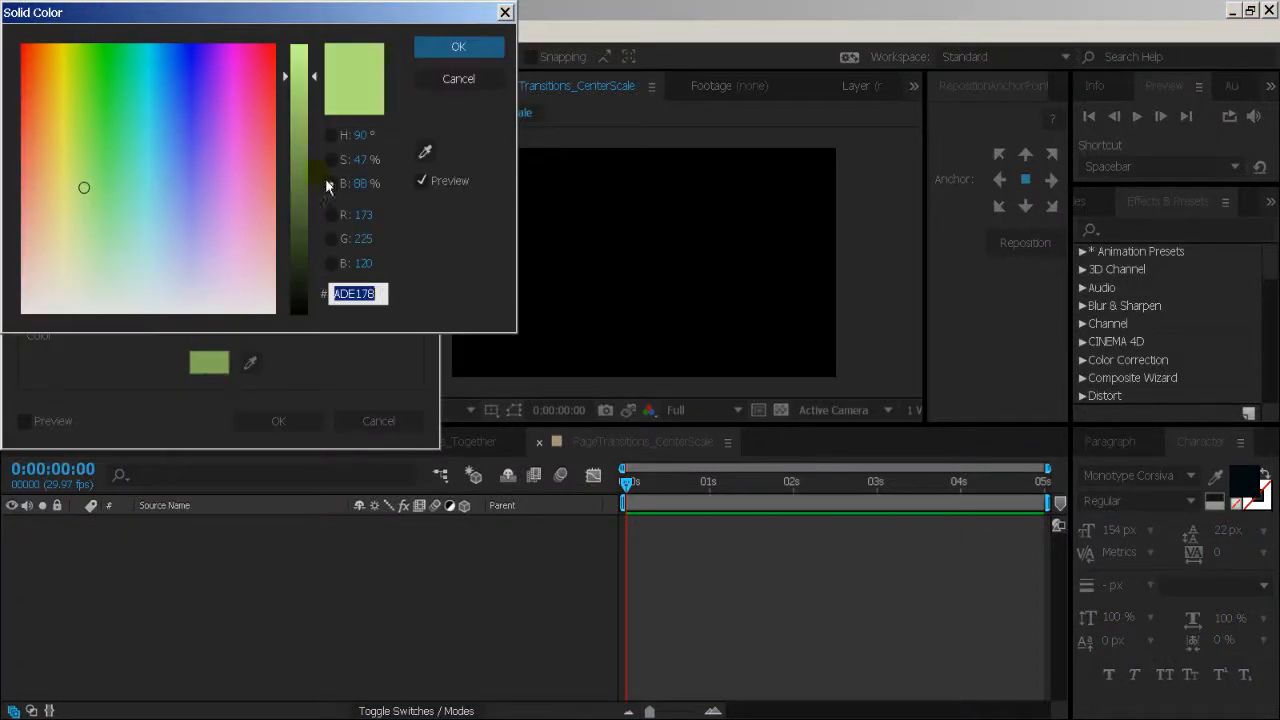
click(187, 135)
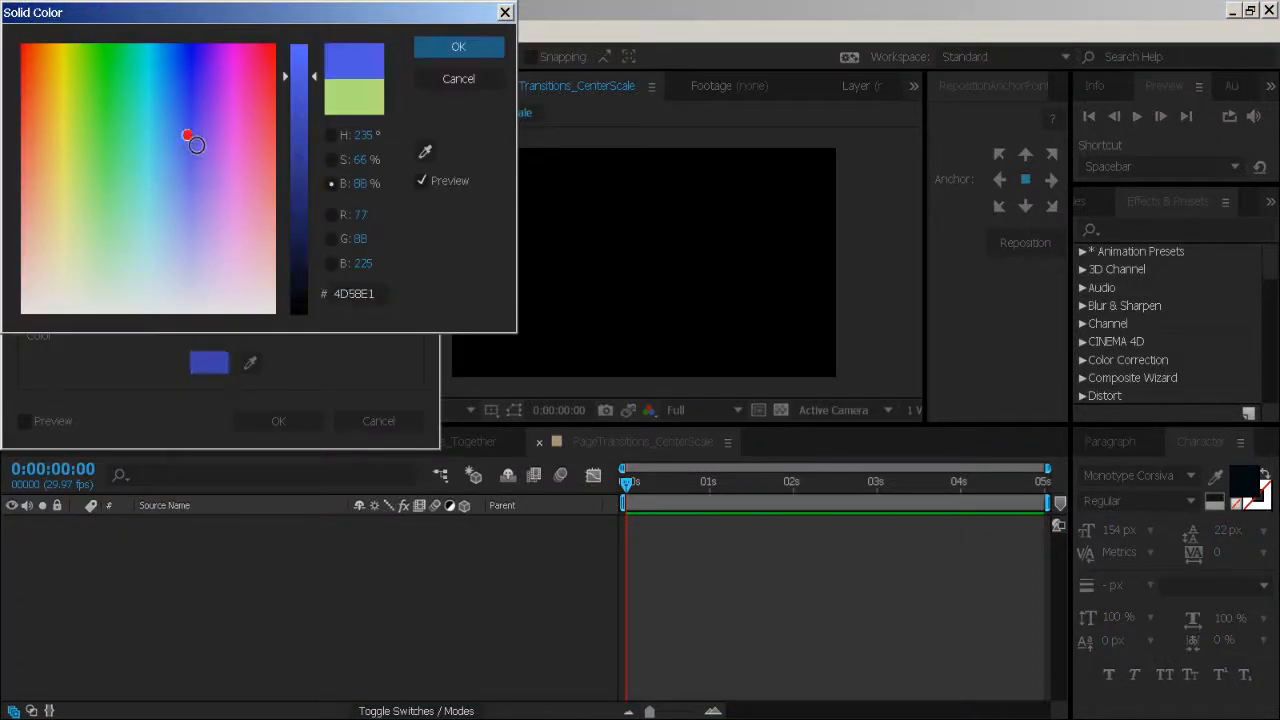
mouse_move(216, 139)
mouse_down()
mouse_move(191, 134)
mouse_move(172, 153)
mouse_up()
click(490, 50)
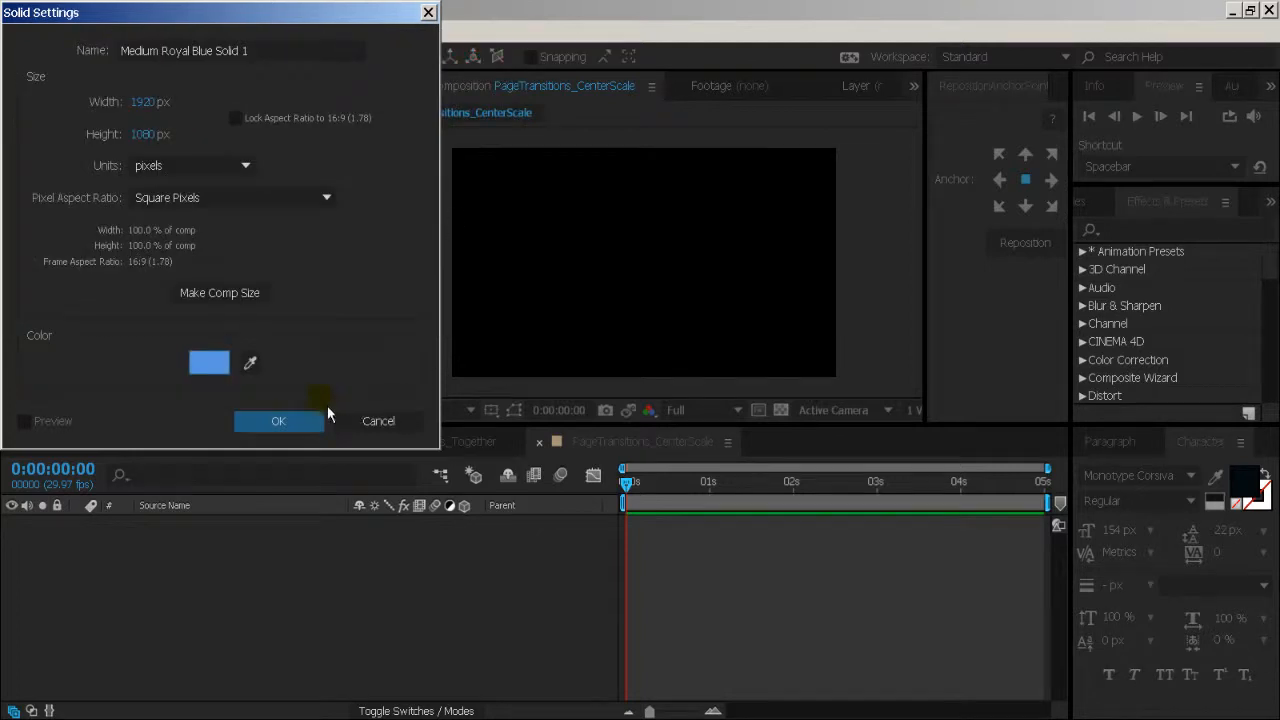
click(277, 420)
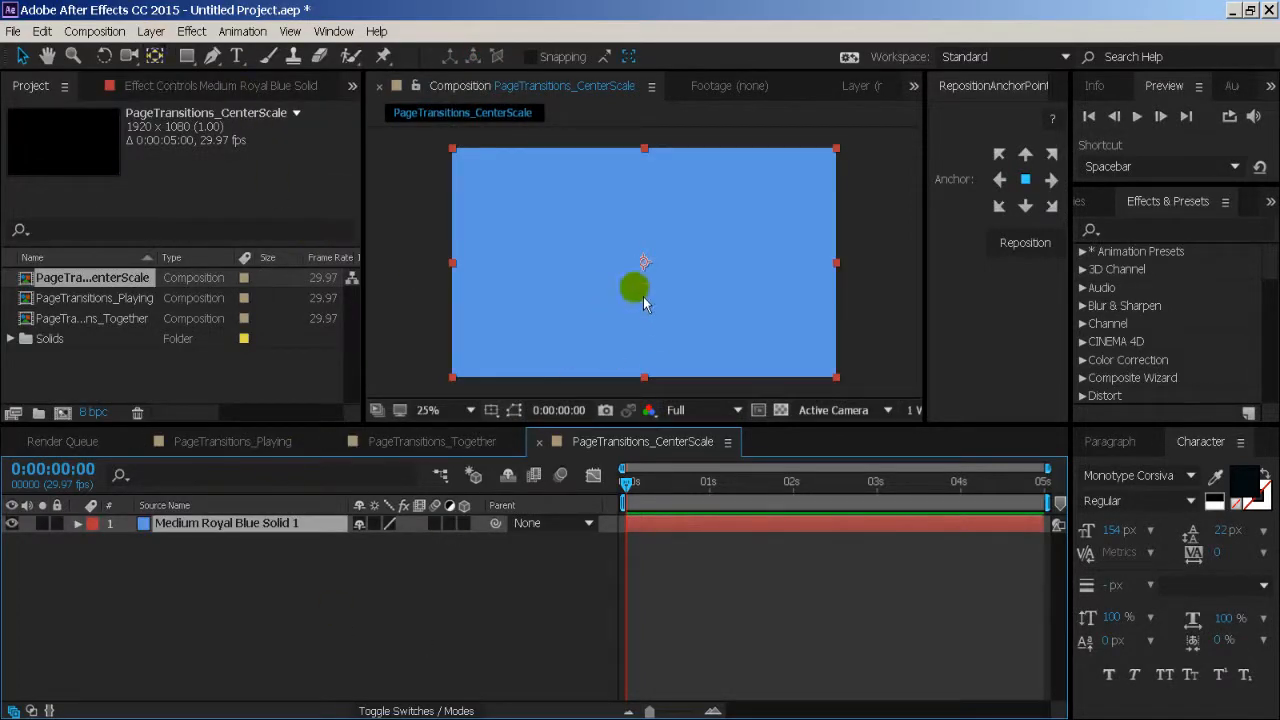
- Unlink the blue solid's Scale proportions and keyframe its Scale at 100, 0% at the start of the composition
key(s)
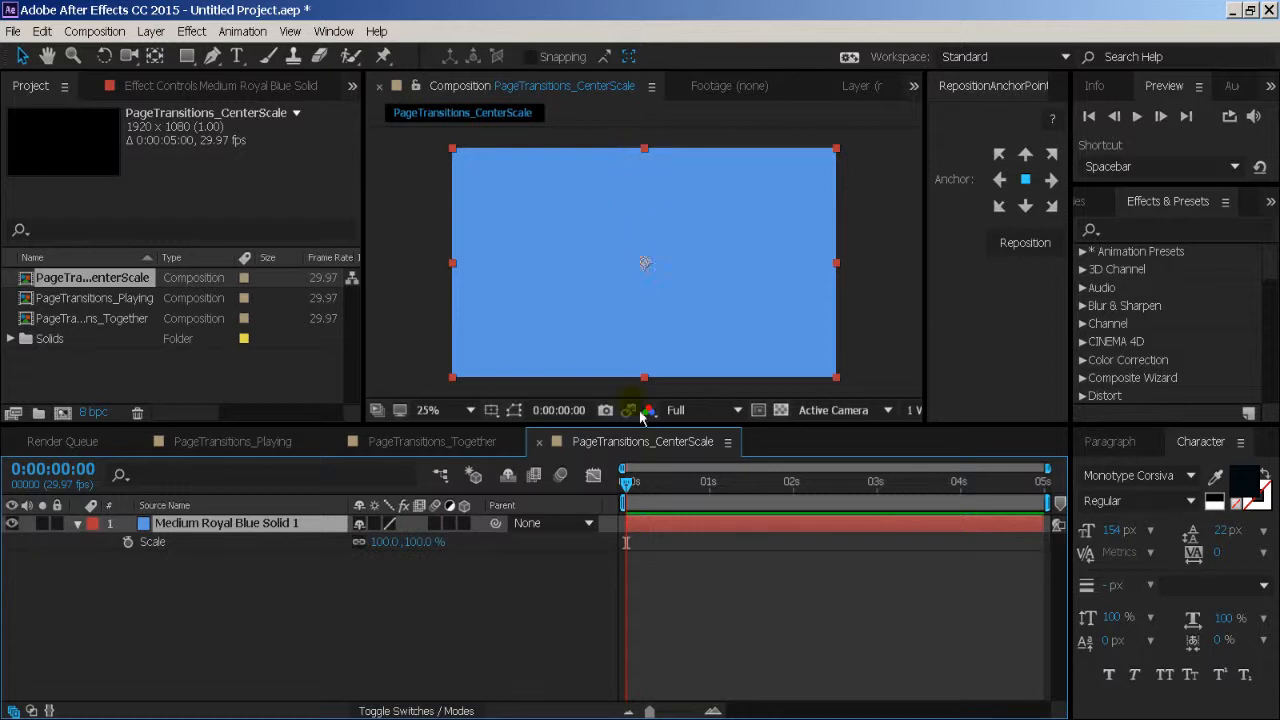
click(361, 543)
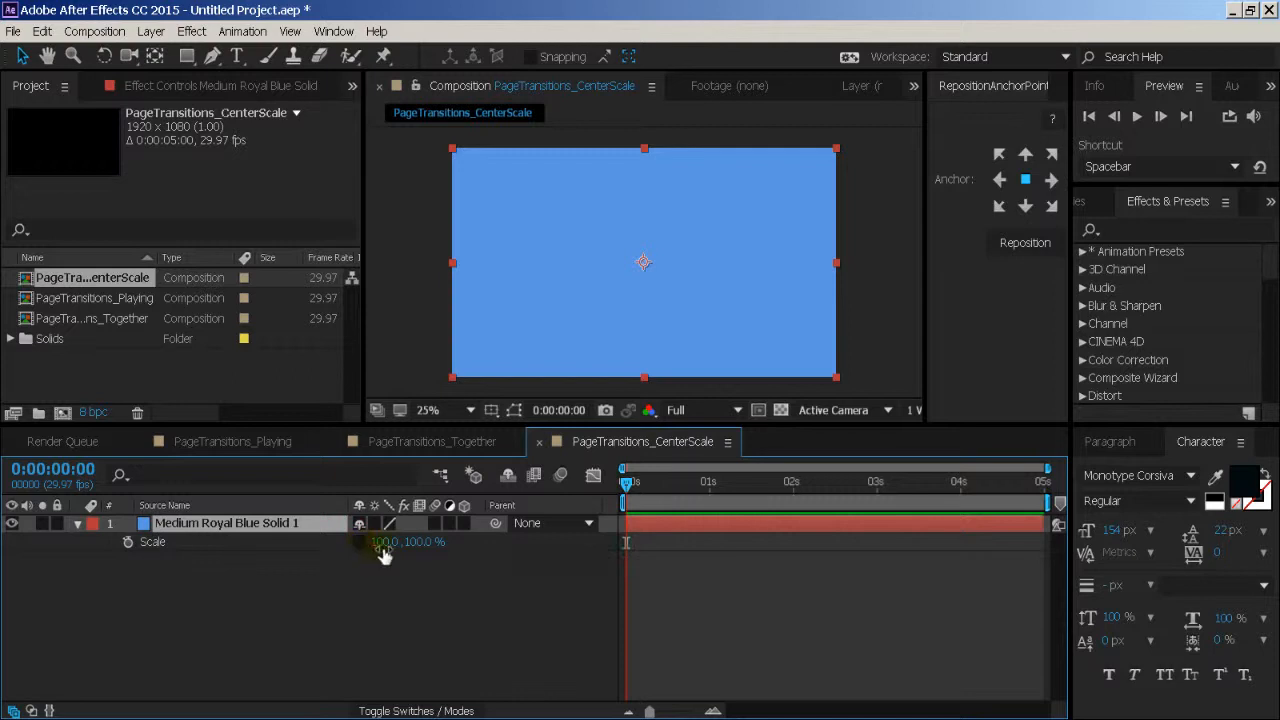
drag(384, 545, 437, 558)
key(ctrl+z)
click(434, 560)
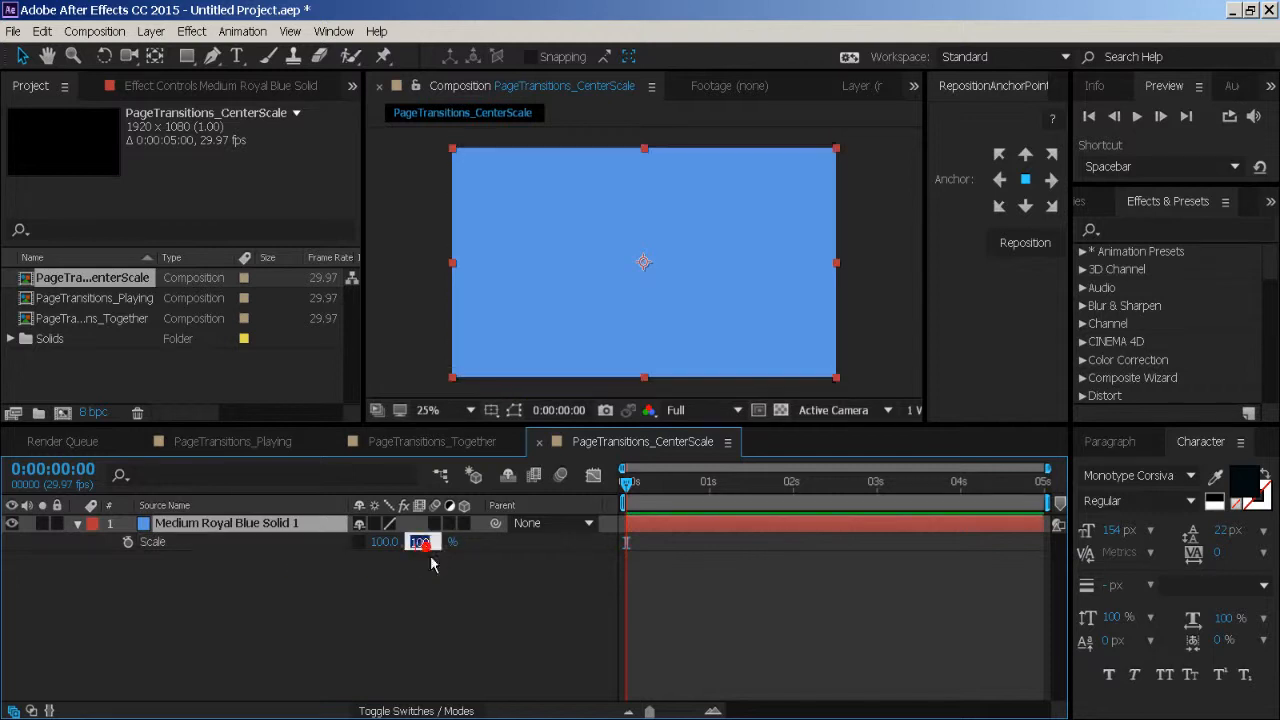
text(0)
key(Return)
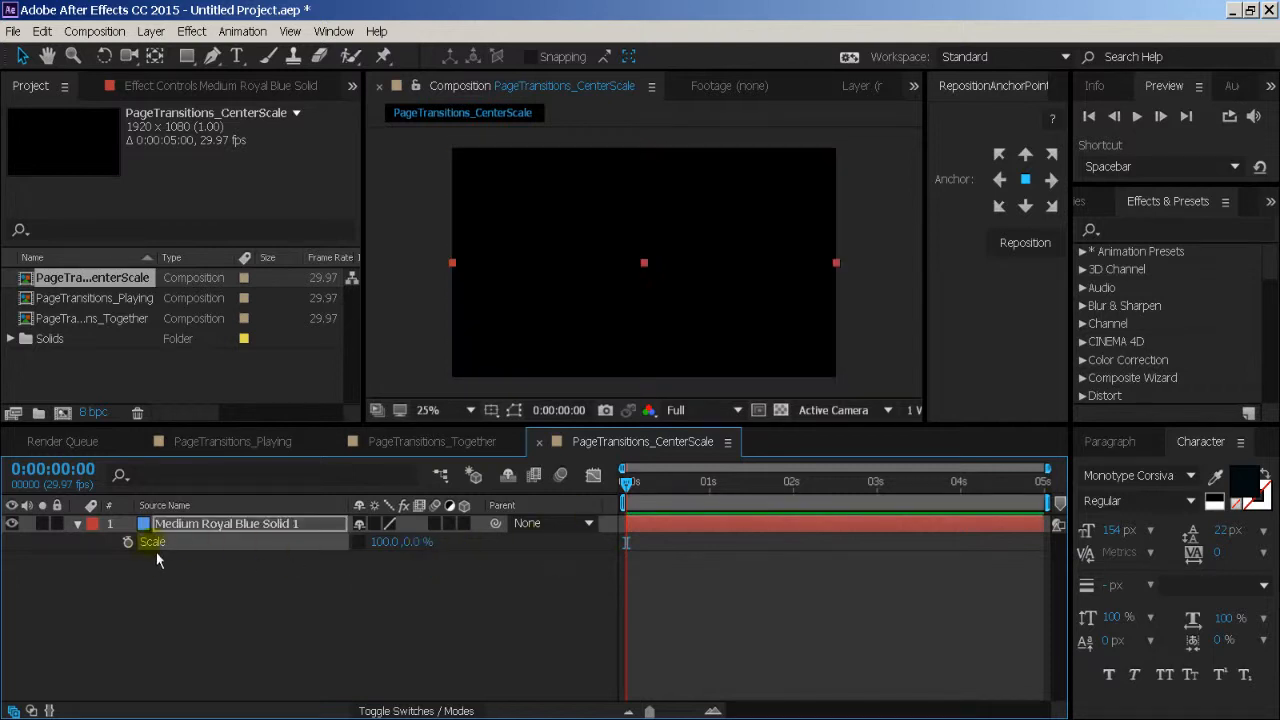
click(128, 542)
- Add a Scale keyframe of 100, 100% to the blue solid at 0:00:01:26
drag(636, 508, 793, 505)
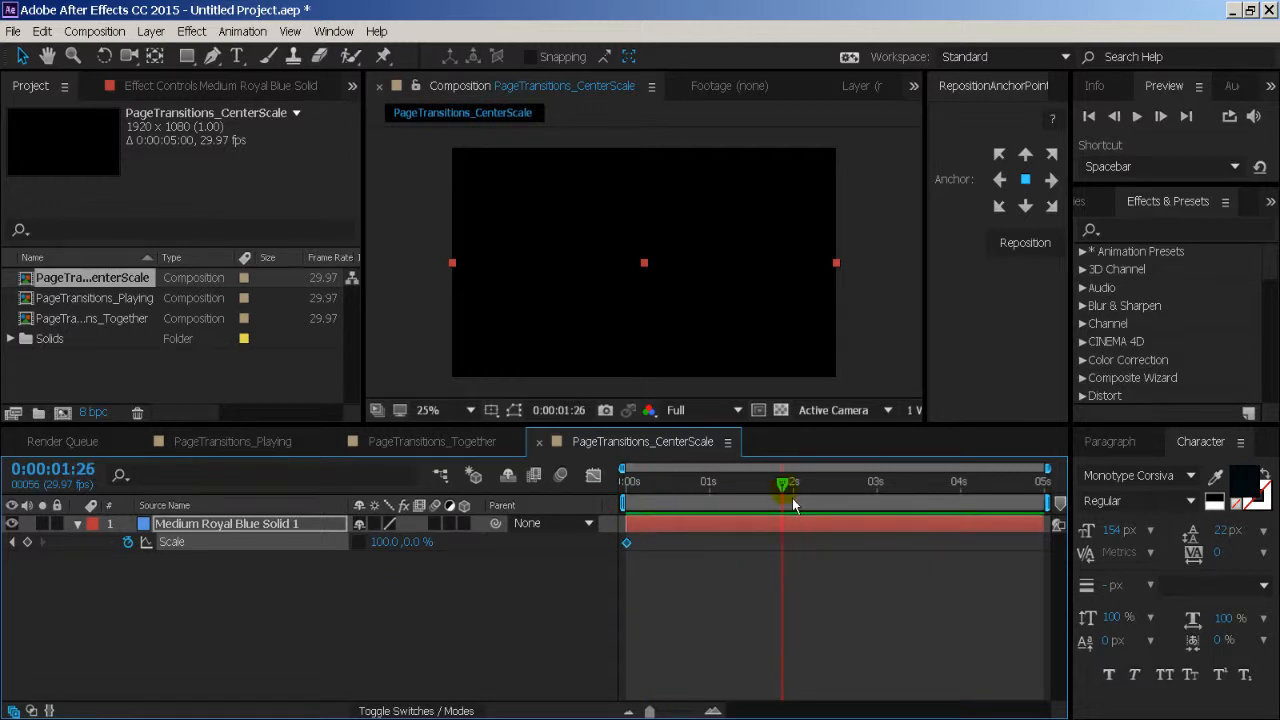
click(412, 542)
text(100)
key(Return)
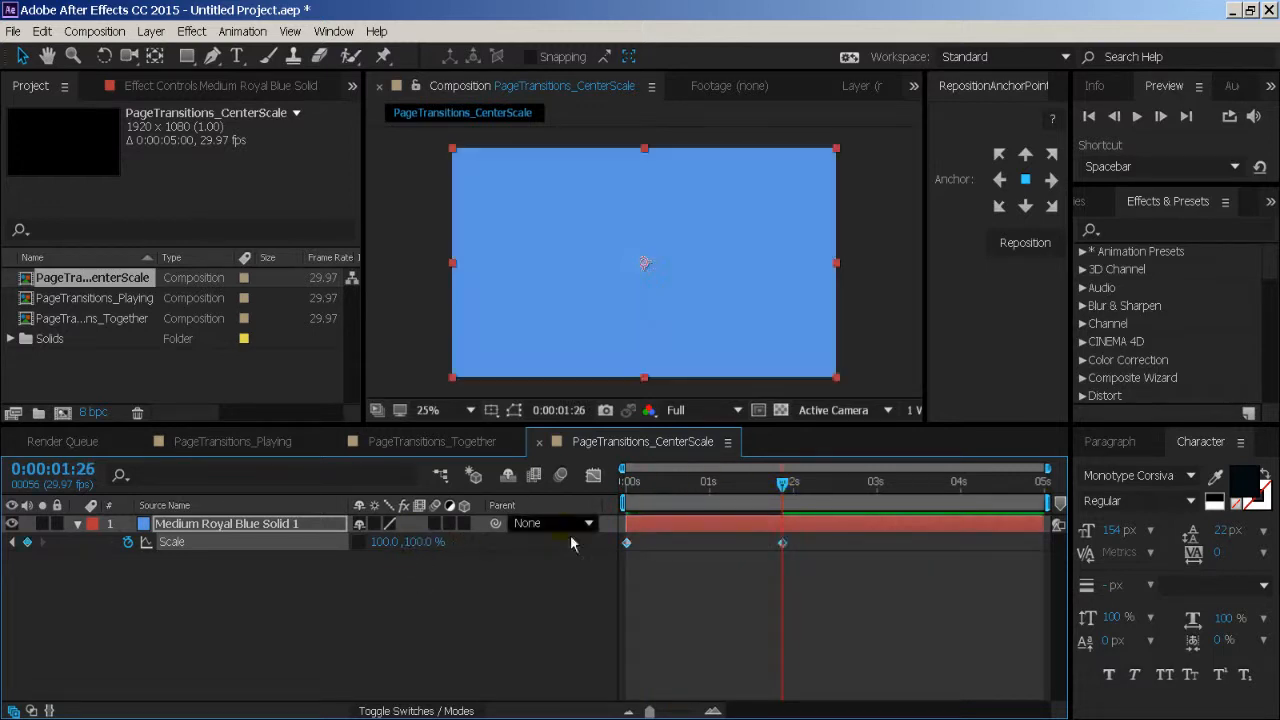
- Preview the blue solid opening vertically from the centre of the frame
key(space)
click(484, 595)
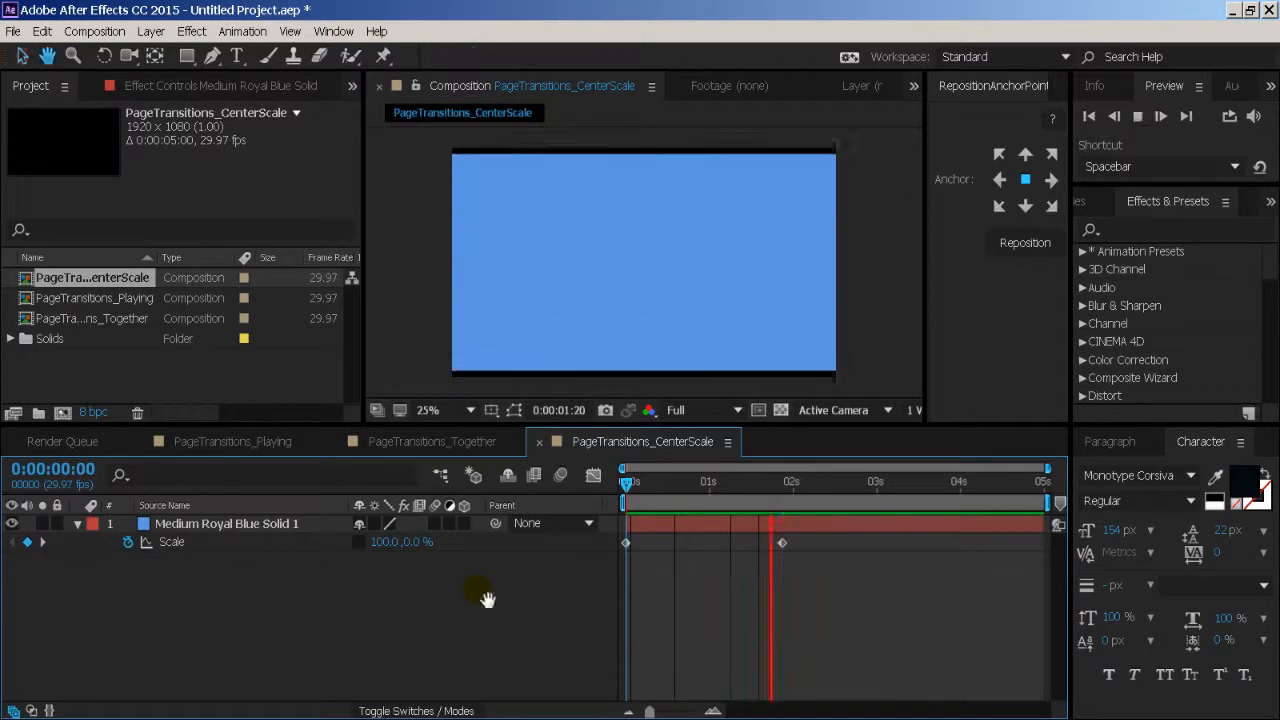
key(space)
click(686, 271)
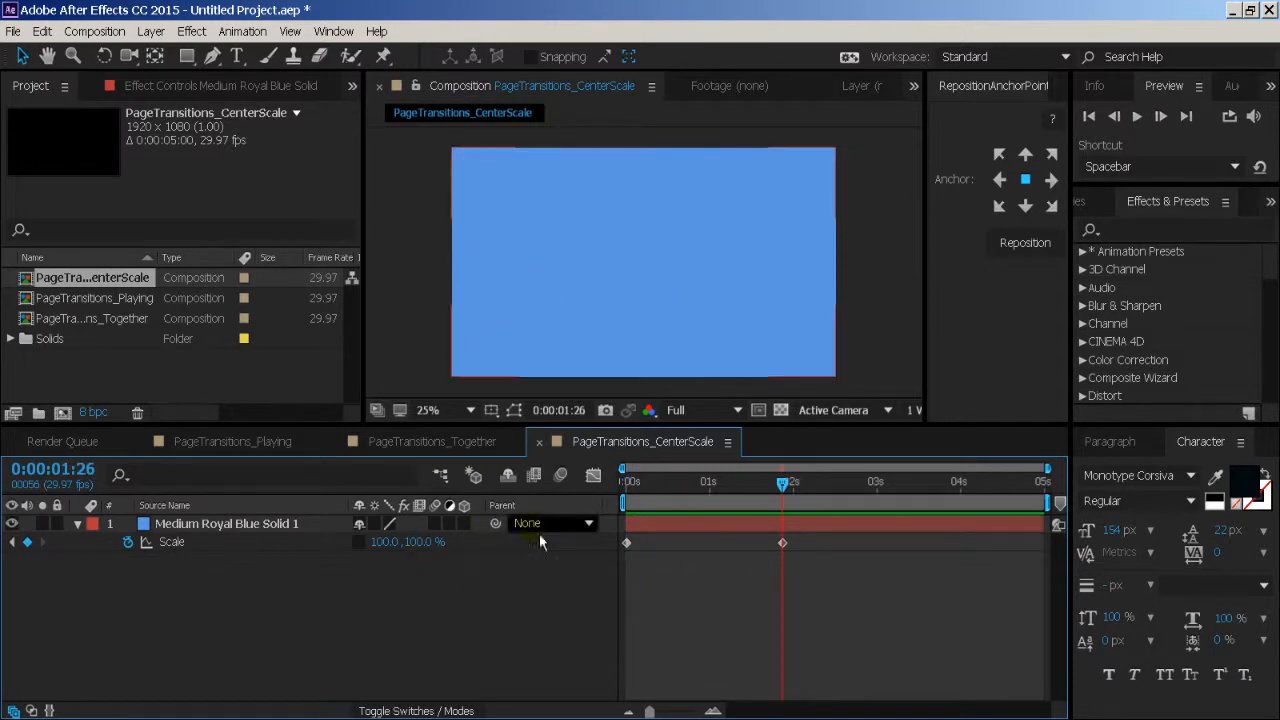
- Set the blue solid's vertical Scale to 22% at the 0:00:01:26 keyframe and play back the change
click(432, 545)
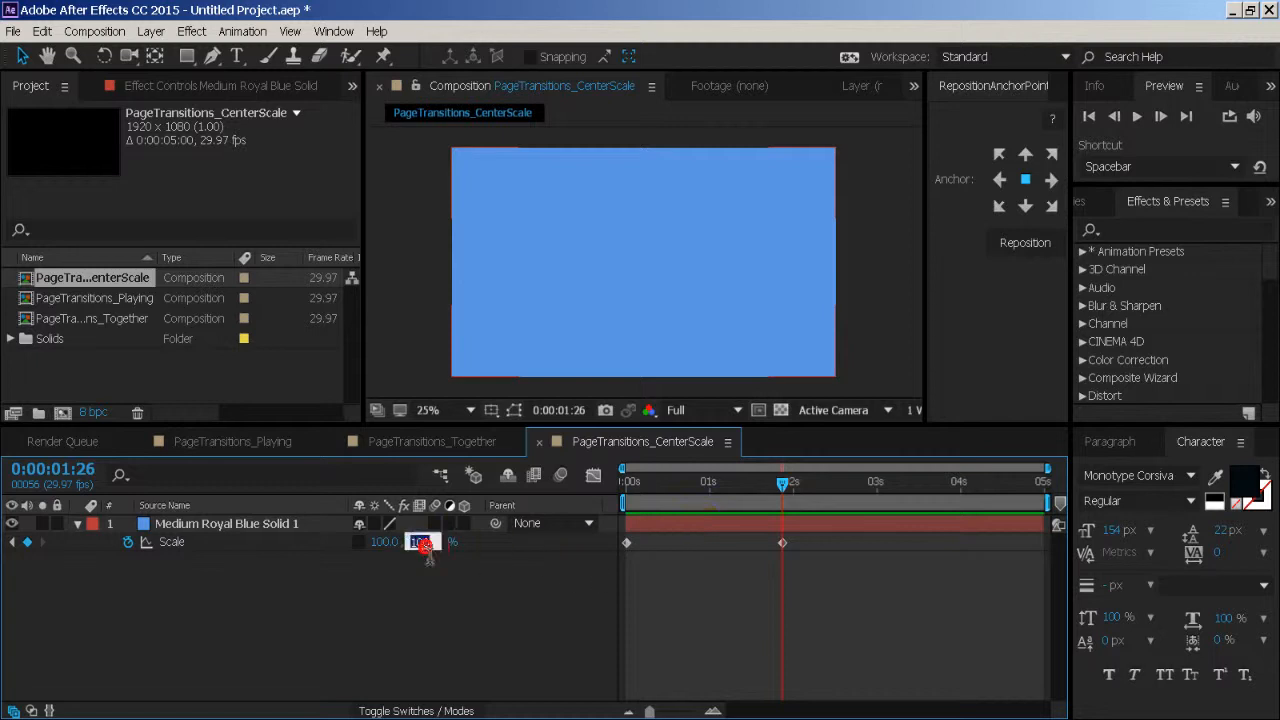
text(22)
key(Return)
click(538, 612)
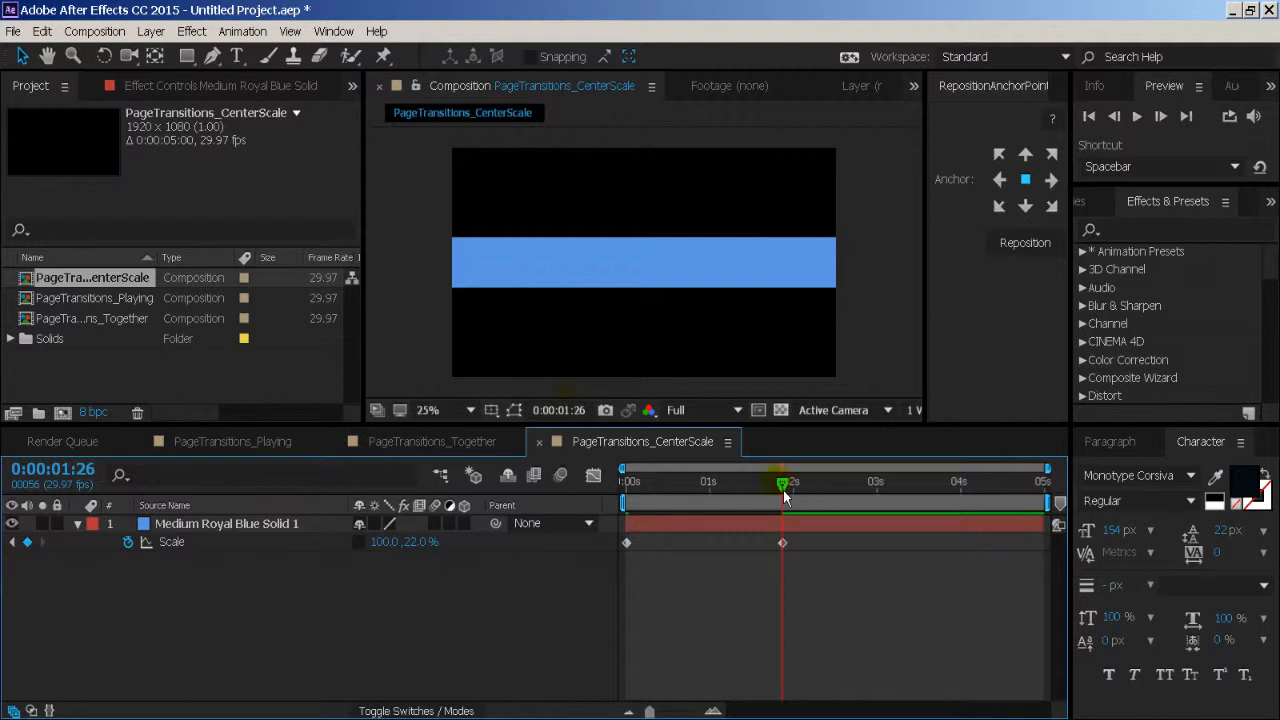
mouse_move(785, 497)
mouse_down()
mouse_move(629, 487)
mouse_move(792, 488)
mouse_up()
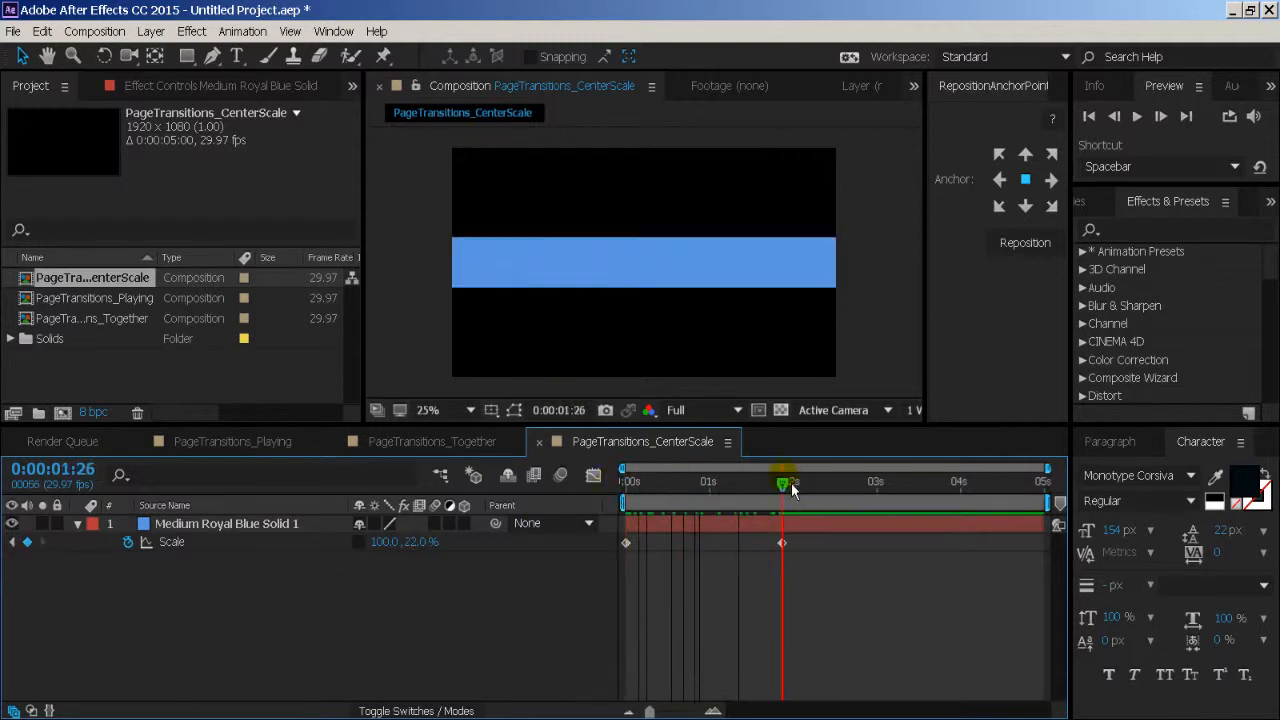
- Apply Easy Ease to both Scale keyframes of the blue solid
drag(739, 575, 605, 556)
click(593, 475)
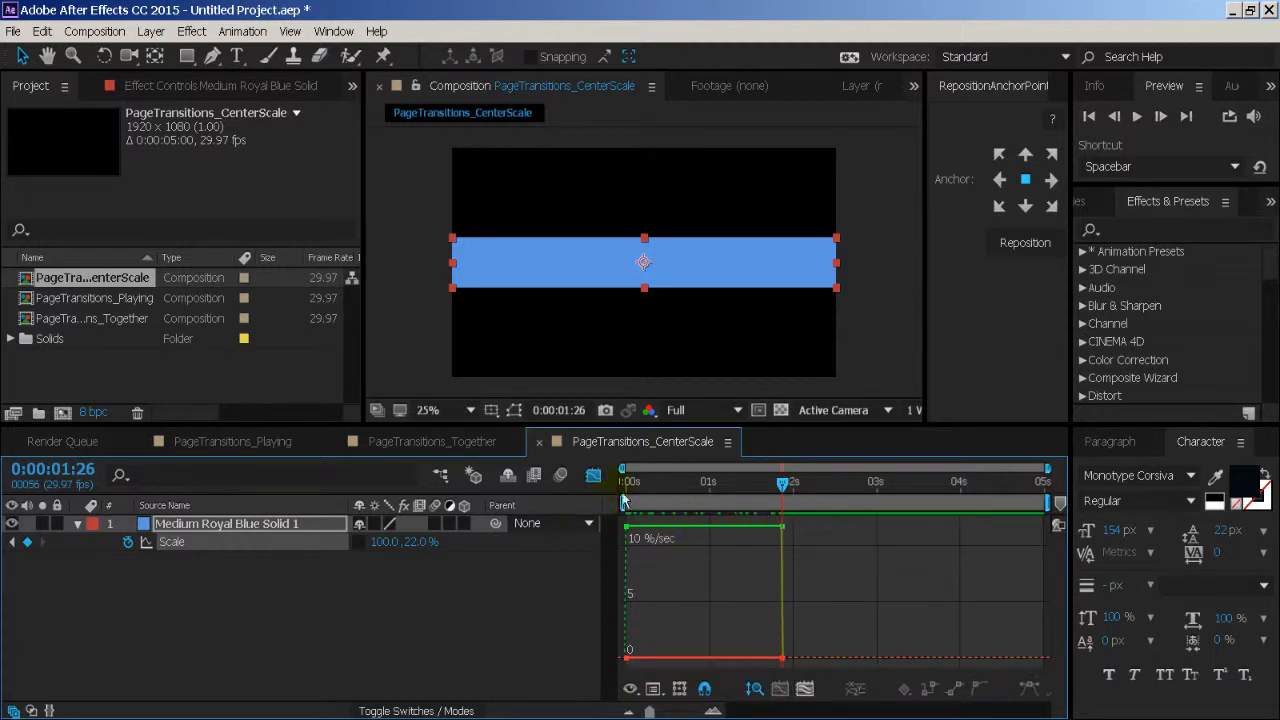
click(593, 475)
click(627, 543)
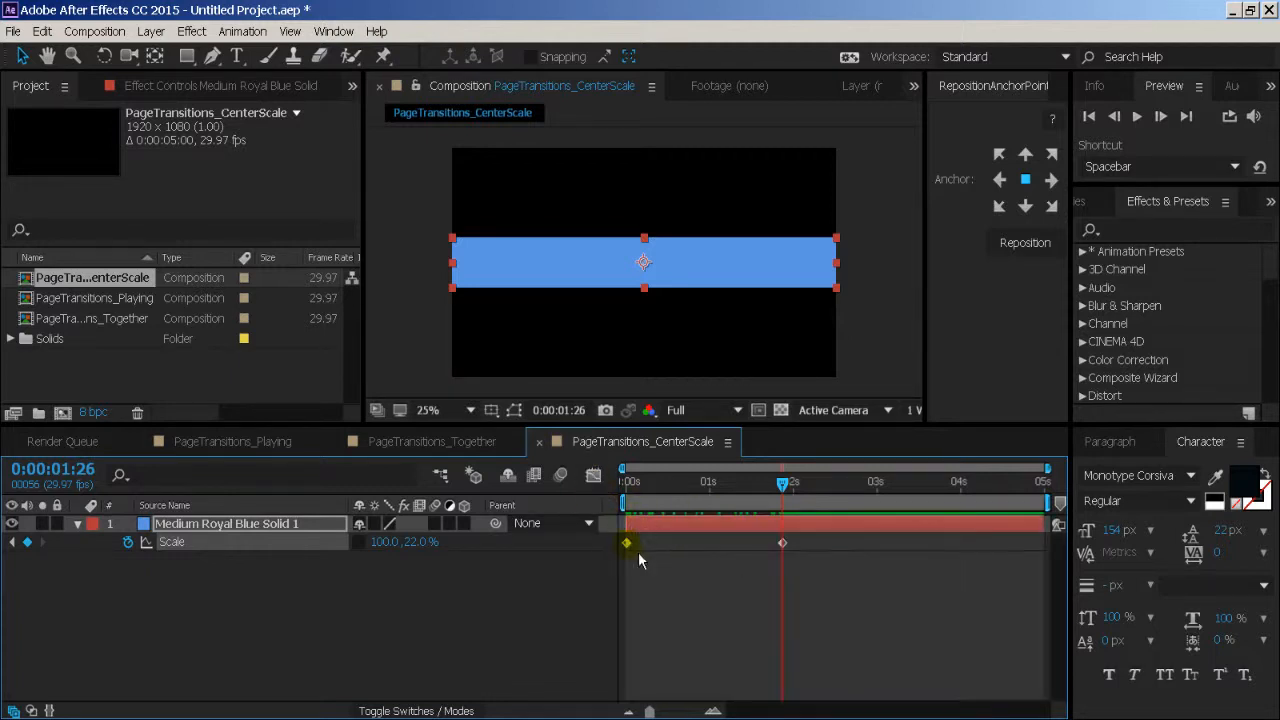
right_click(783, 543)
mouse_move(850, 529)
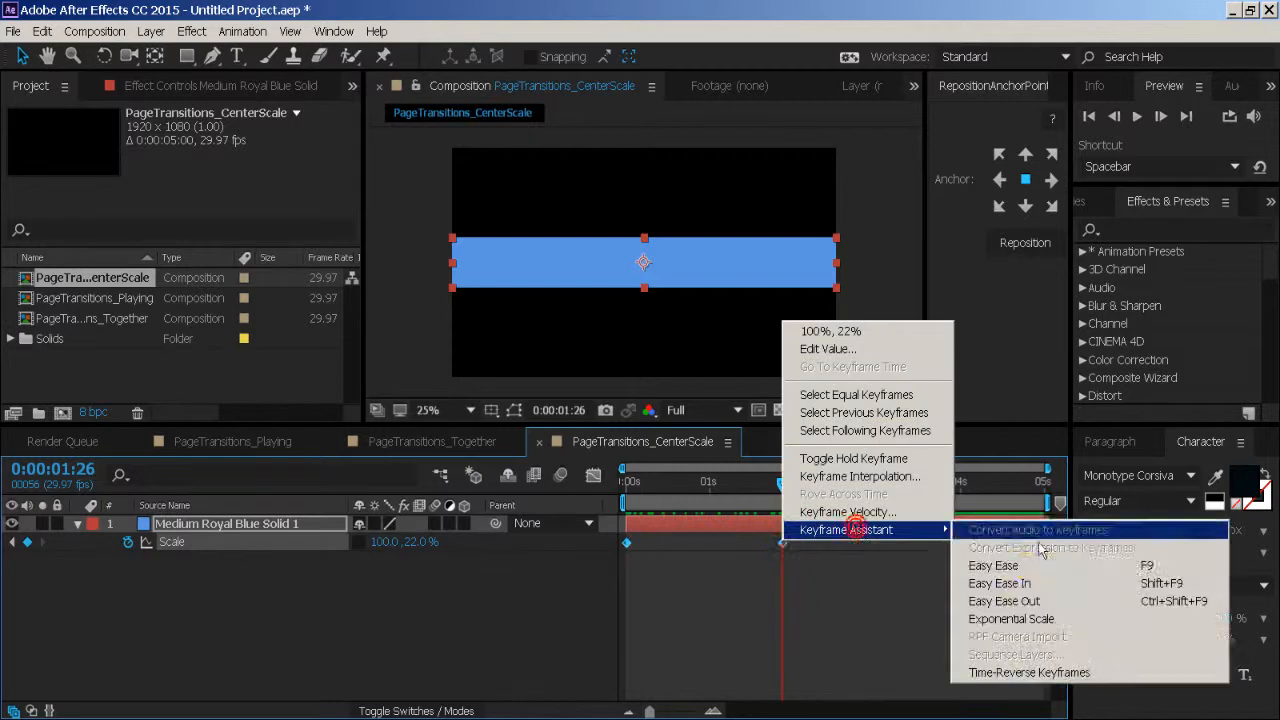
click(1032, 567)
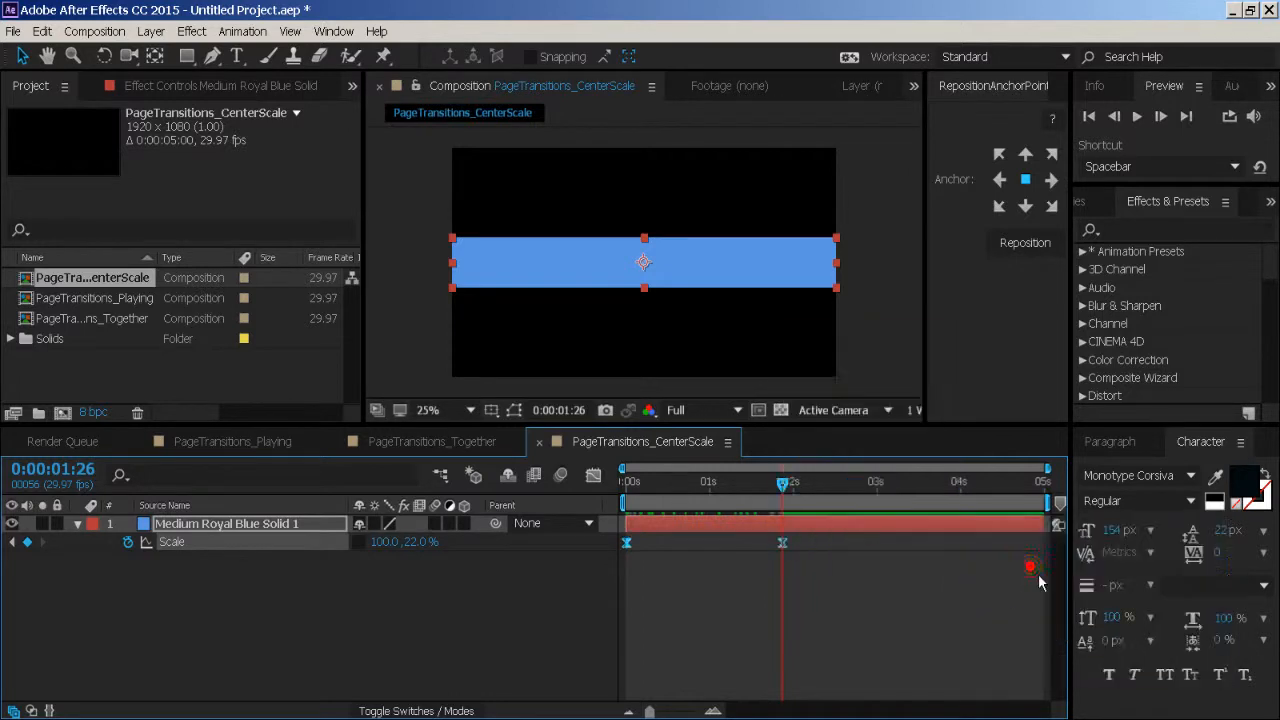
- Display the blue solid's Scale speed graph in the Graph Editor, enlarged and fitted to all keyframes
click(594, 478)
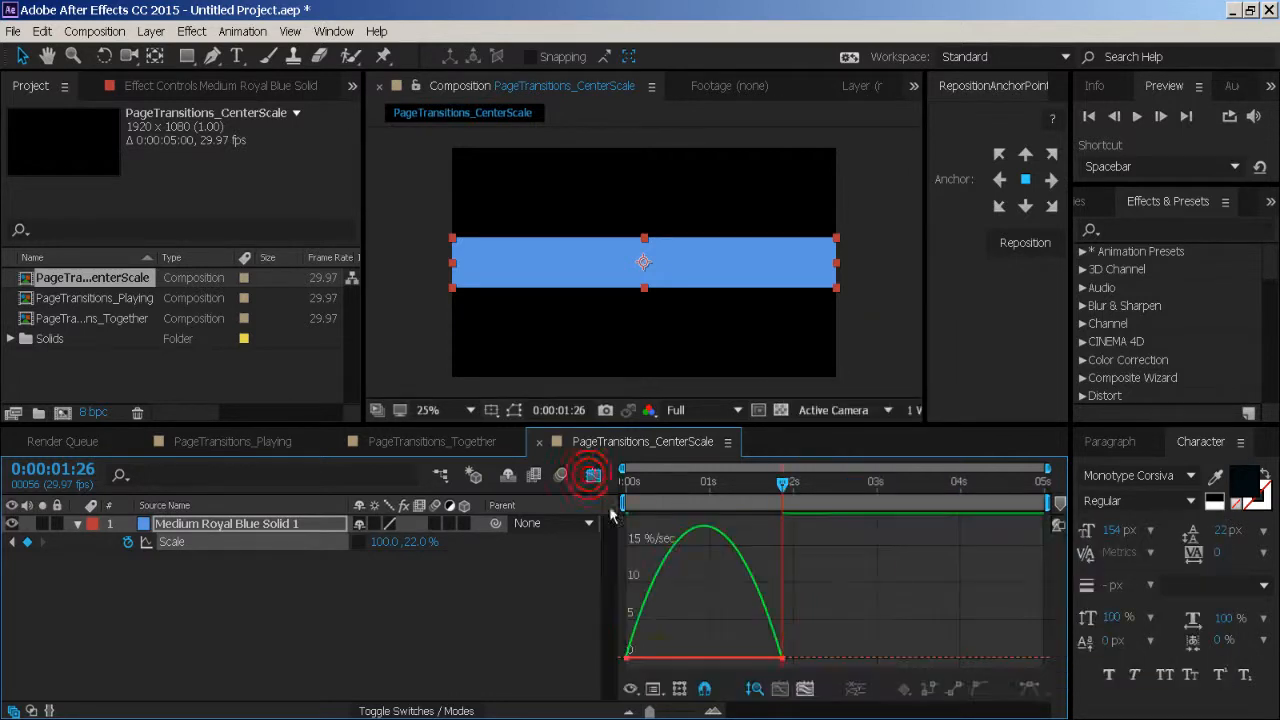
click(627, 658)
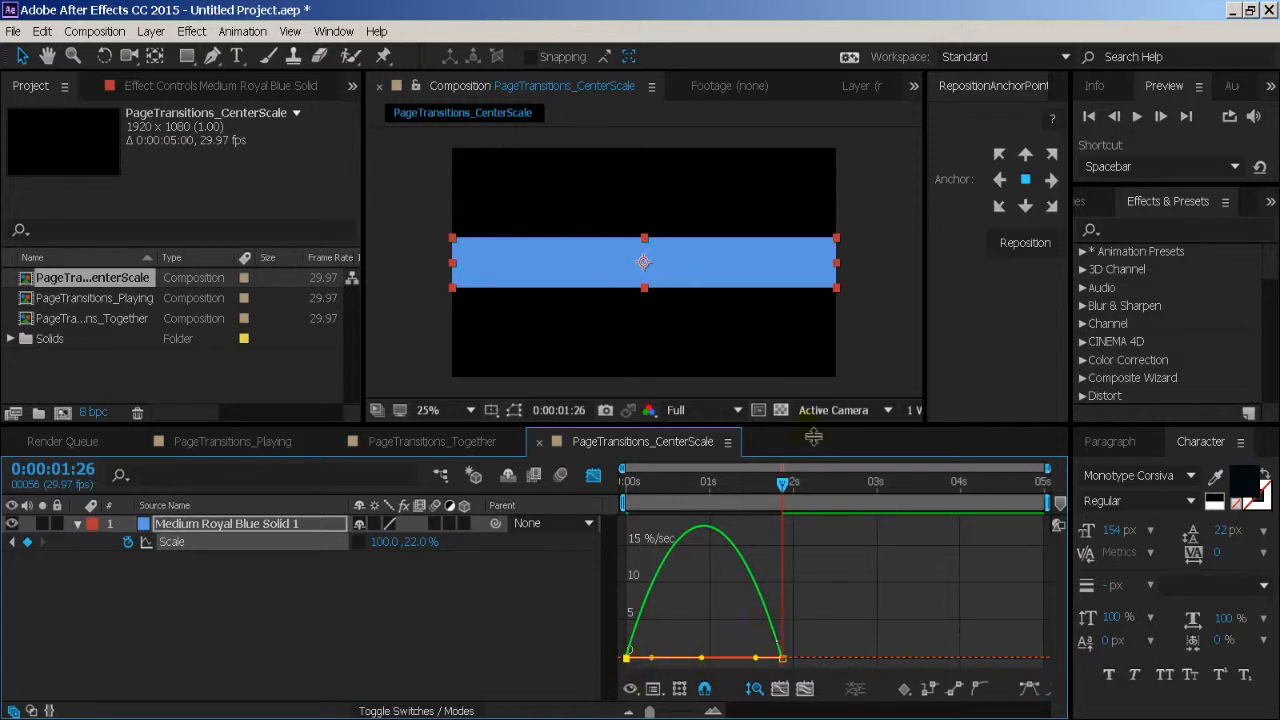
drag(813, 436, 807, 153)
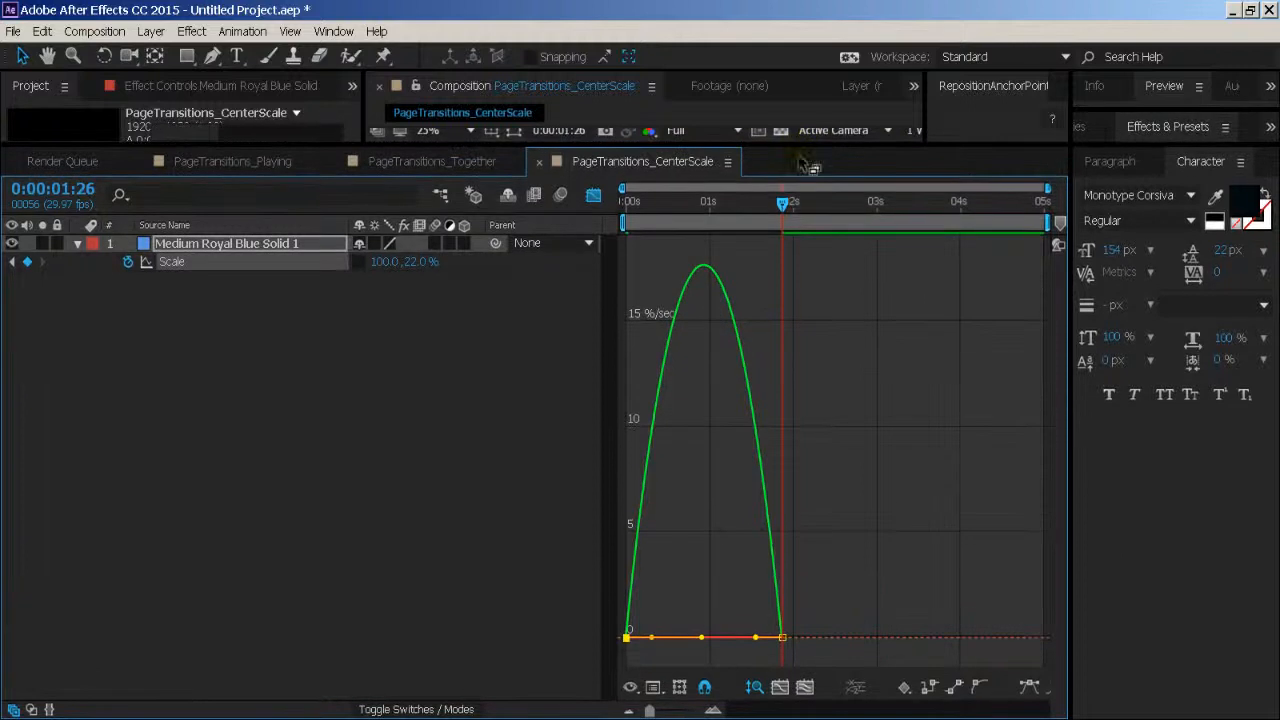
click(806, 689)
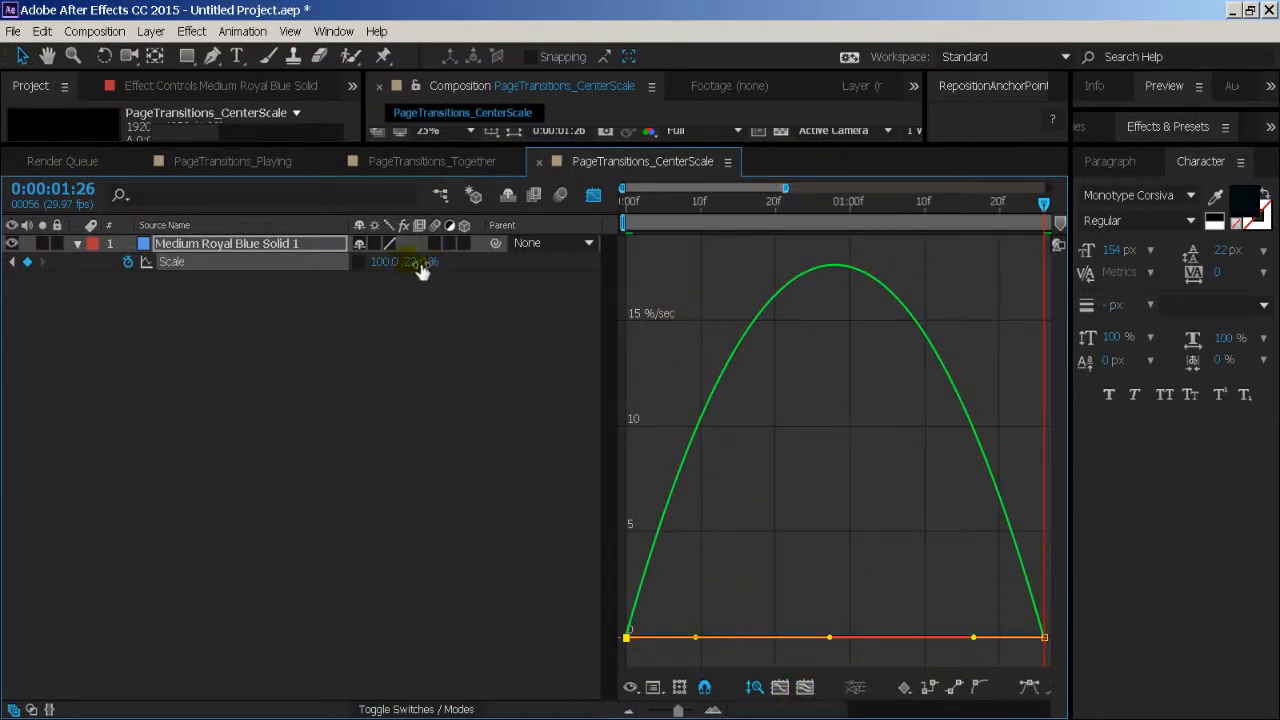
click(790, 540)
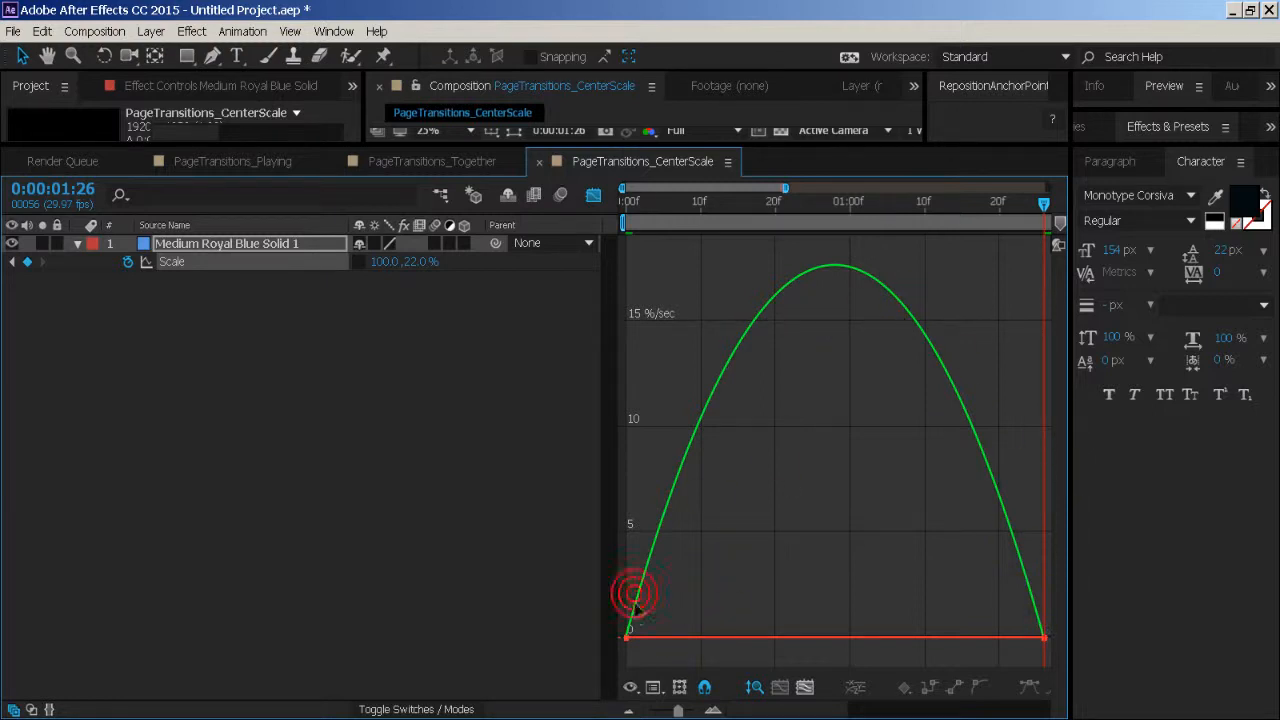
- Reshape the Scale speed curve to peak sharply near the start with a long ease-out, and return to the layer view
click(626, 637)
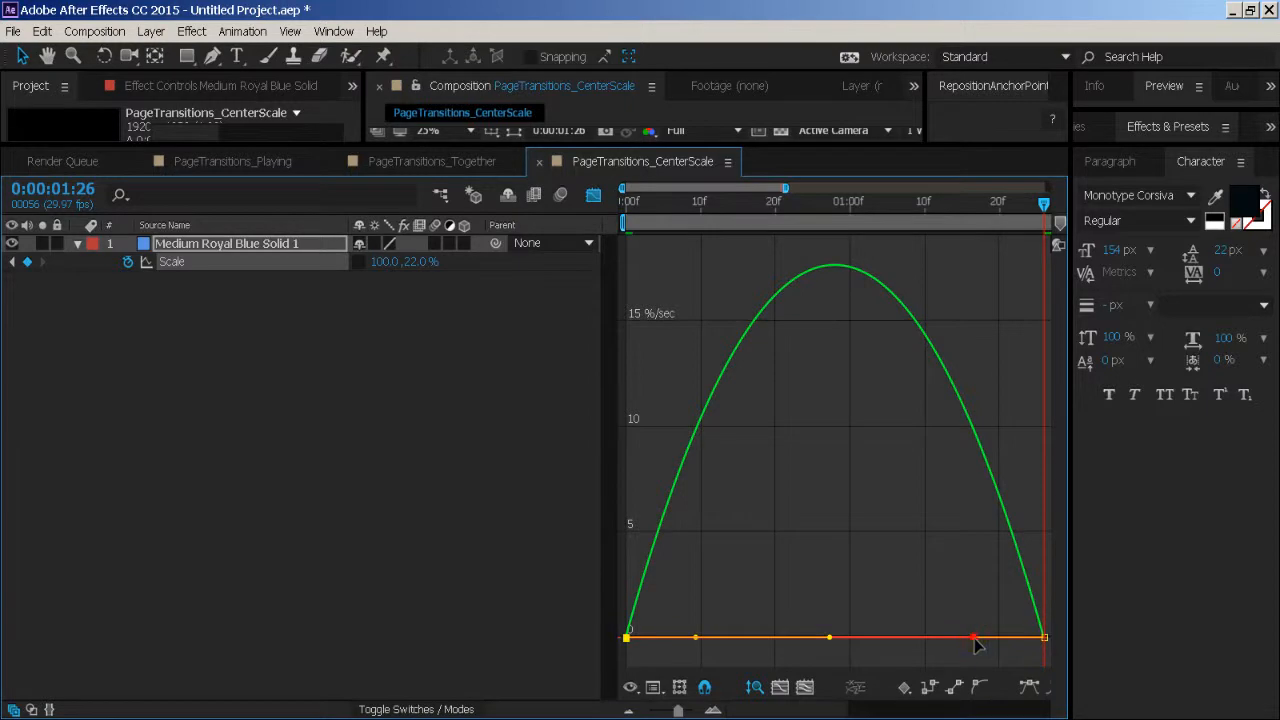
drag(975, 645, 903, 658)
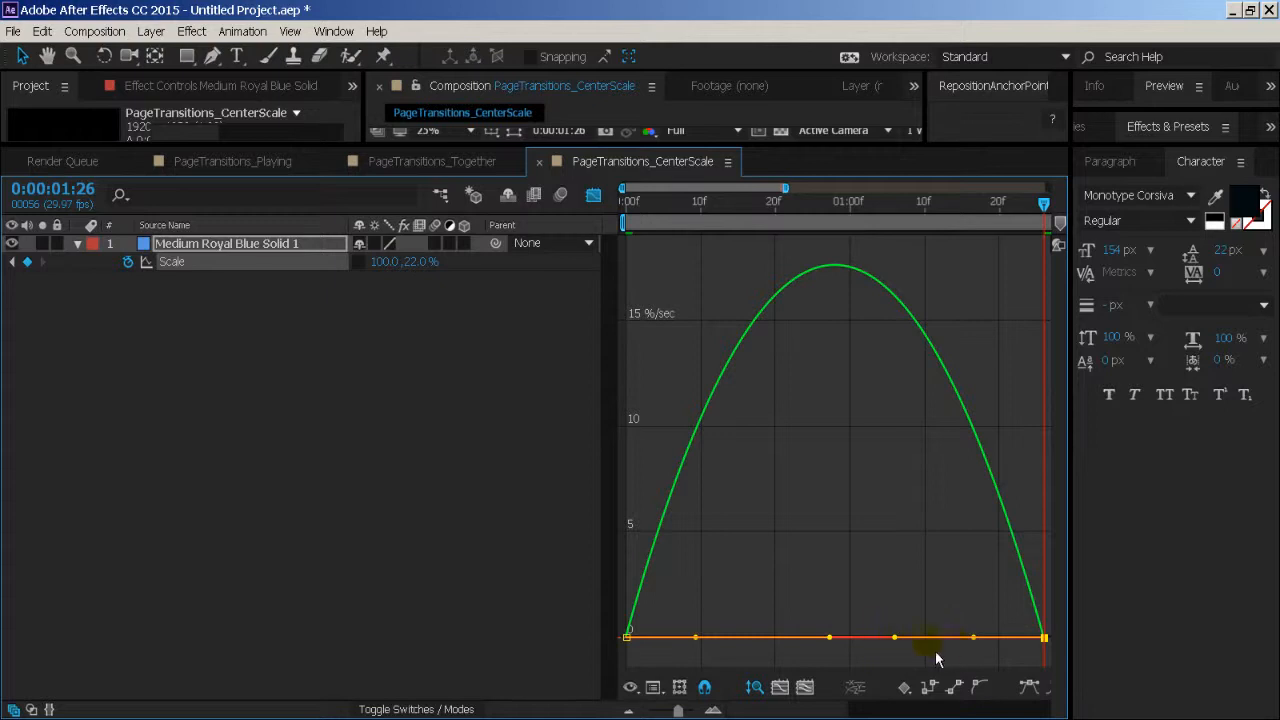
drag(975, 645, 854, 657)
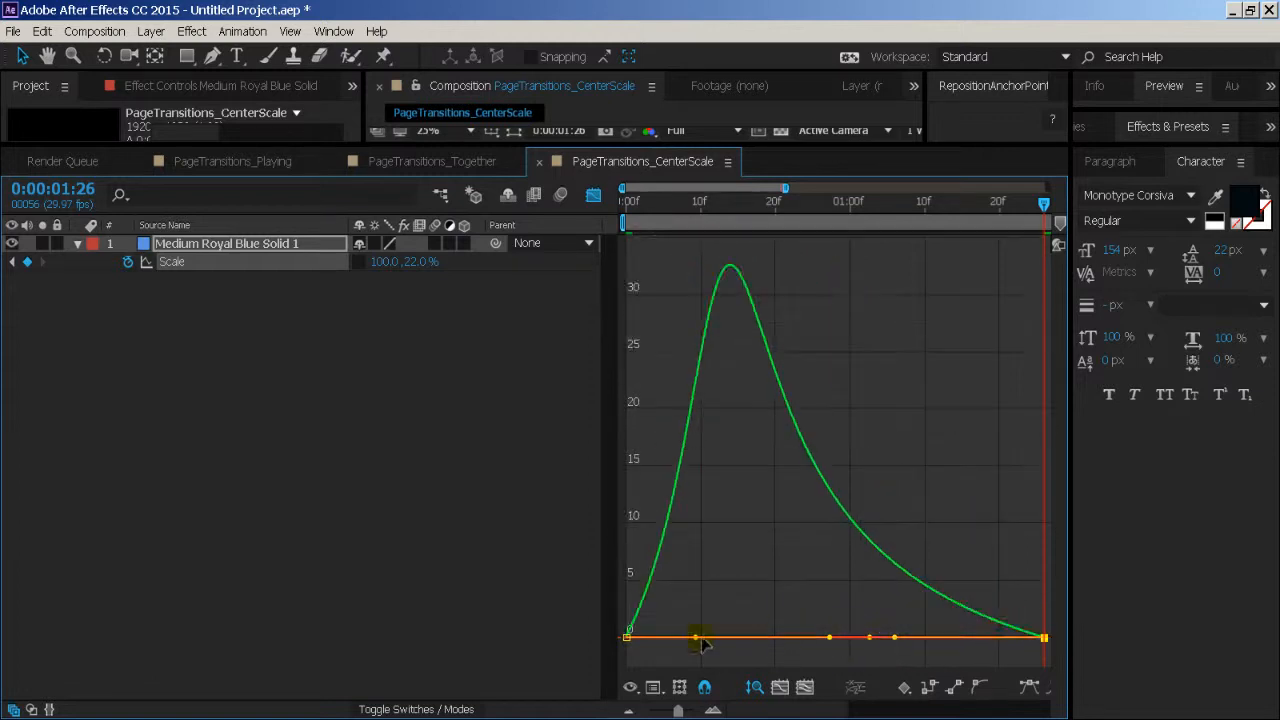
drag(700, 643, 657, 642)
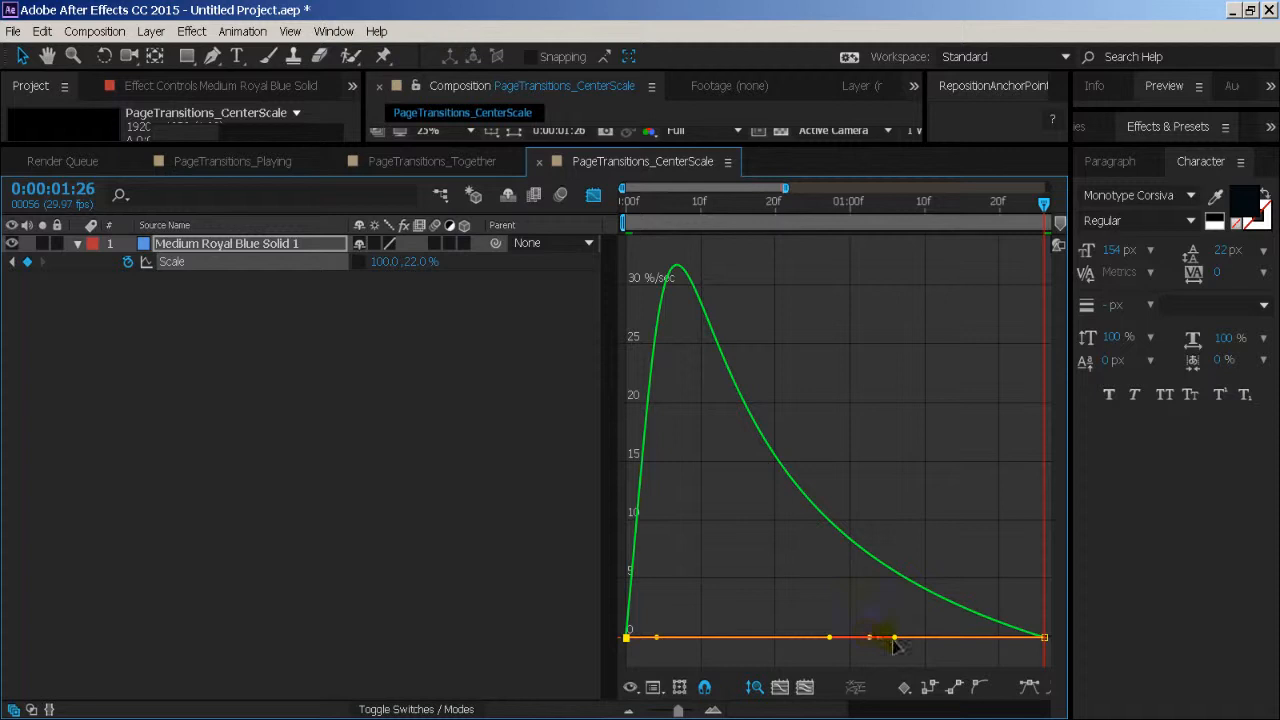
drag(896, 647, 833, 640)
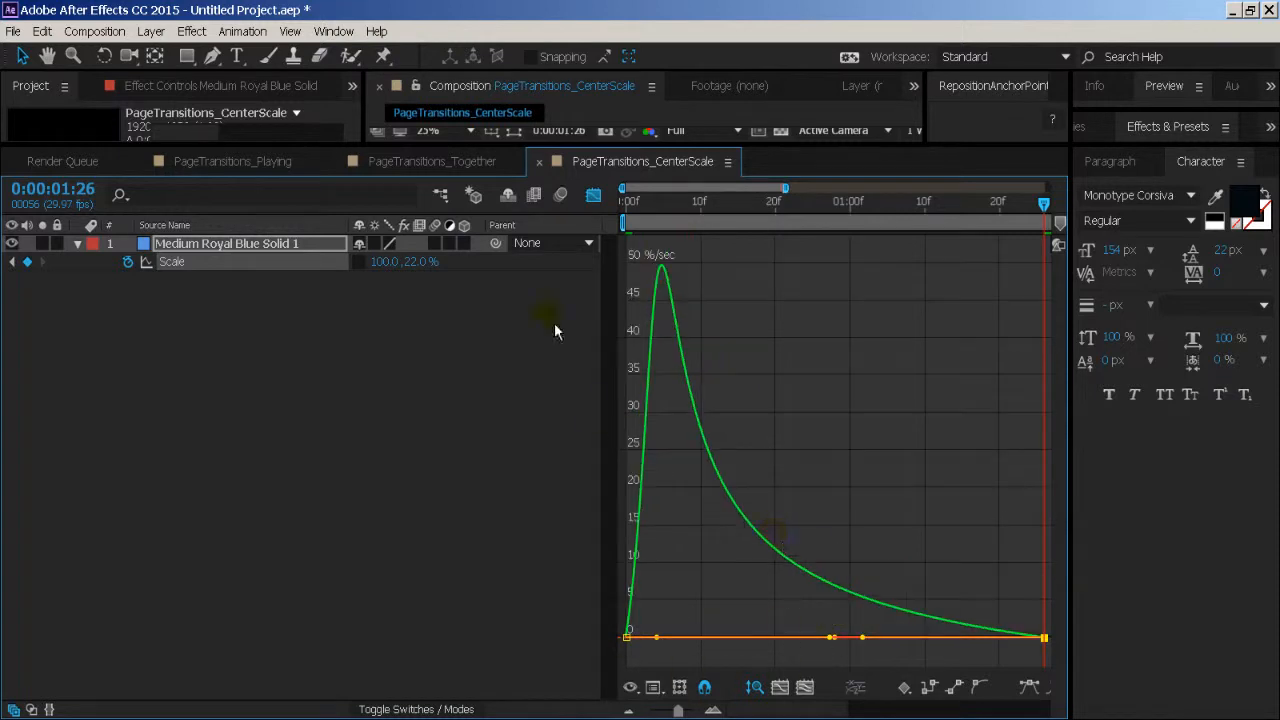
click(594, 196)
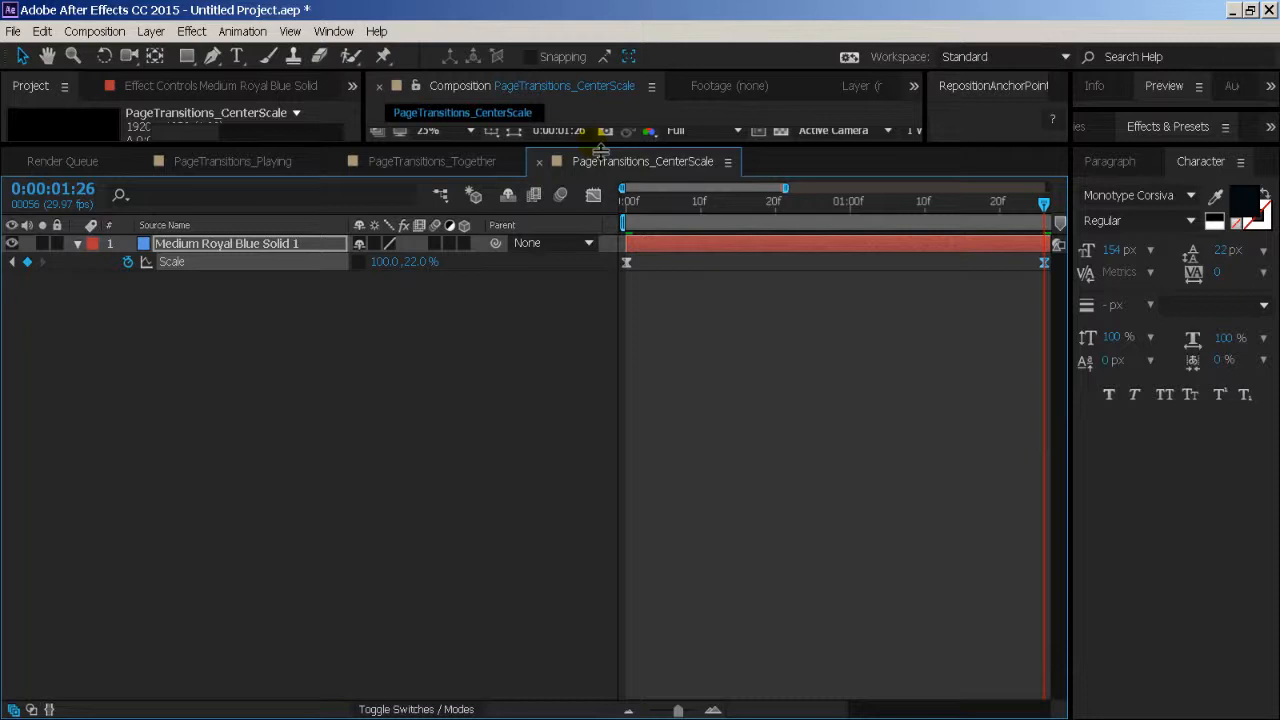
key(grave)
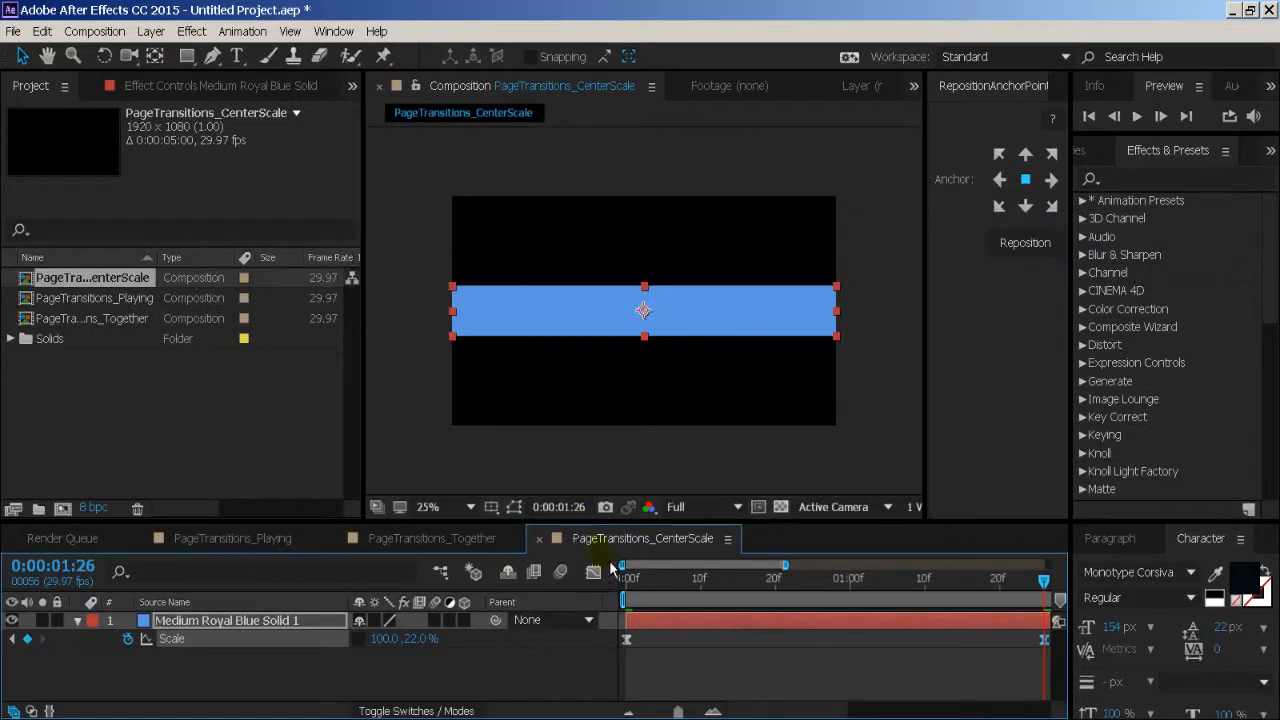
- Shorten the work area to end at about 2.4 seconds and preview the blue solid's opening from the start
key(Home)
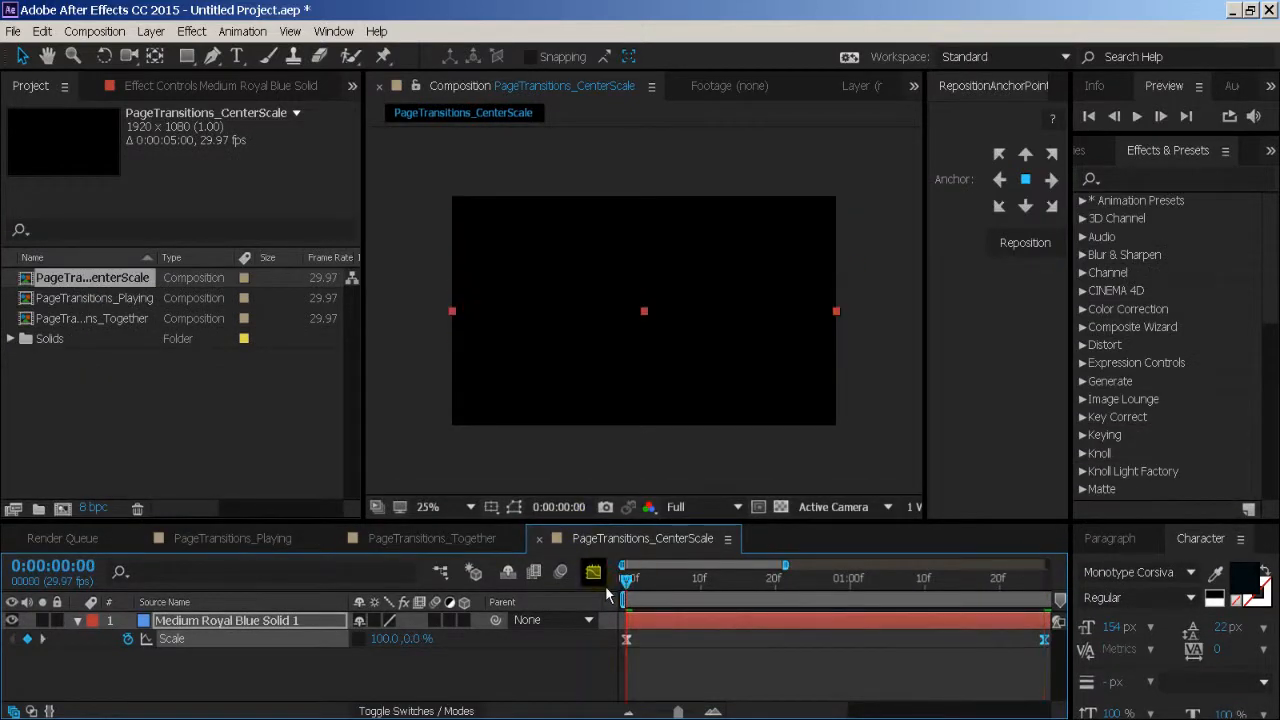
key(space)
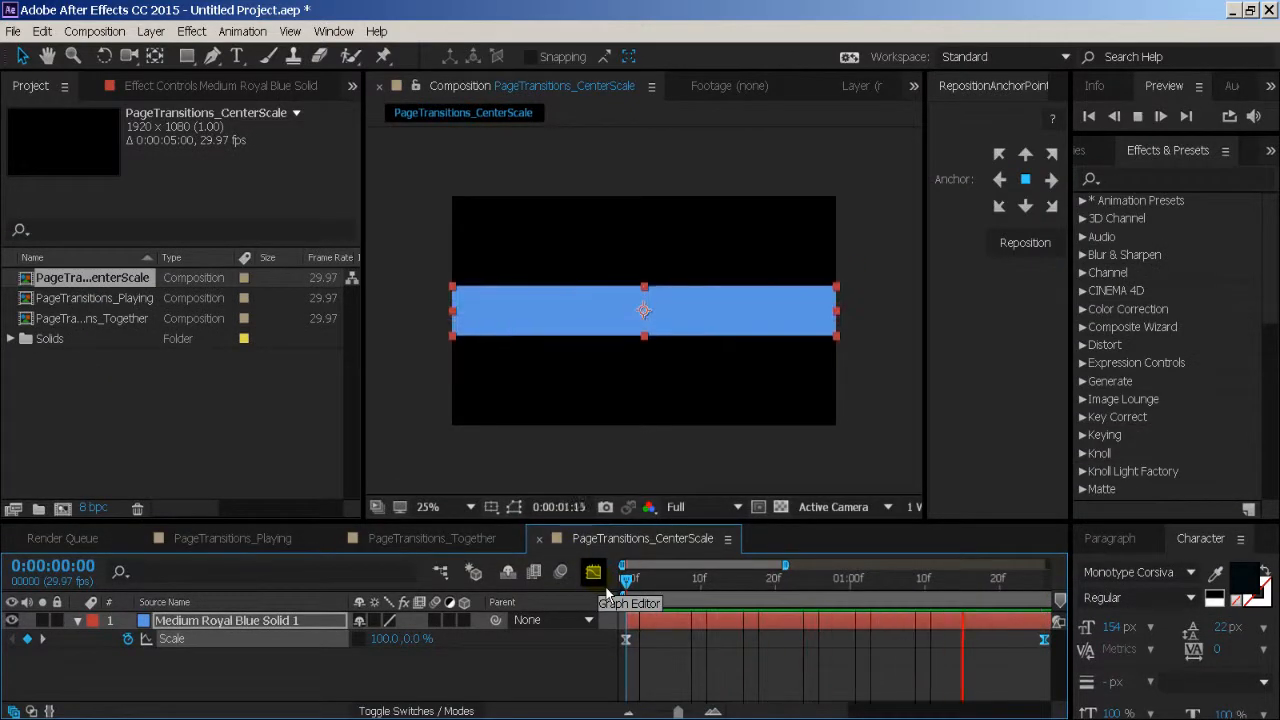
drag(678, 712, 650, 712)
drag(809, 596, 587, 610)
key(space)
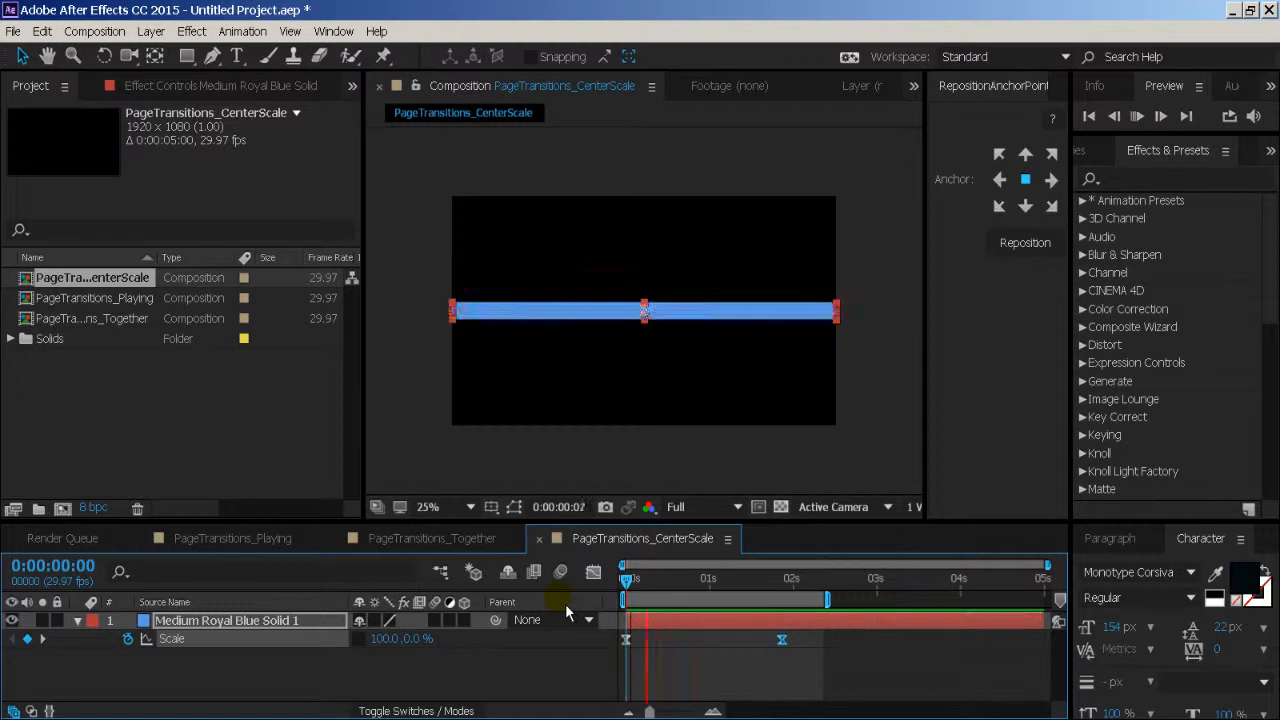
key(space)
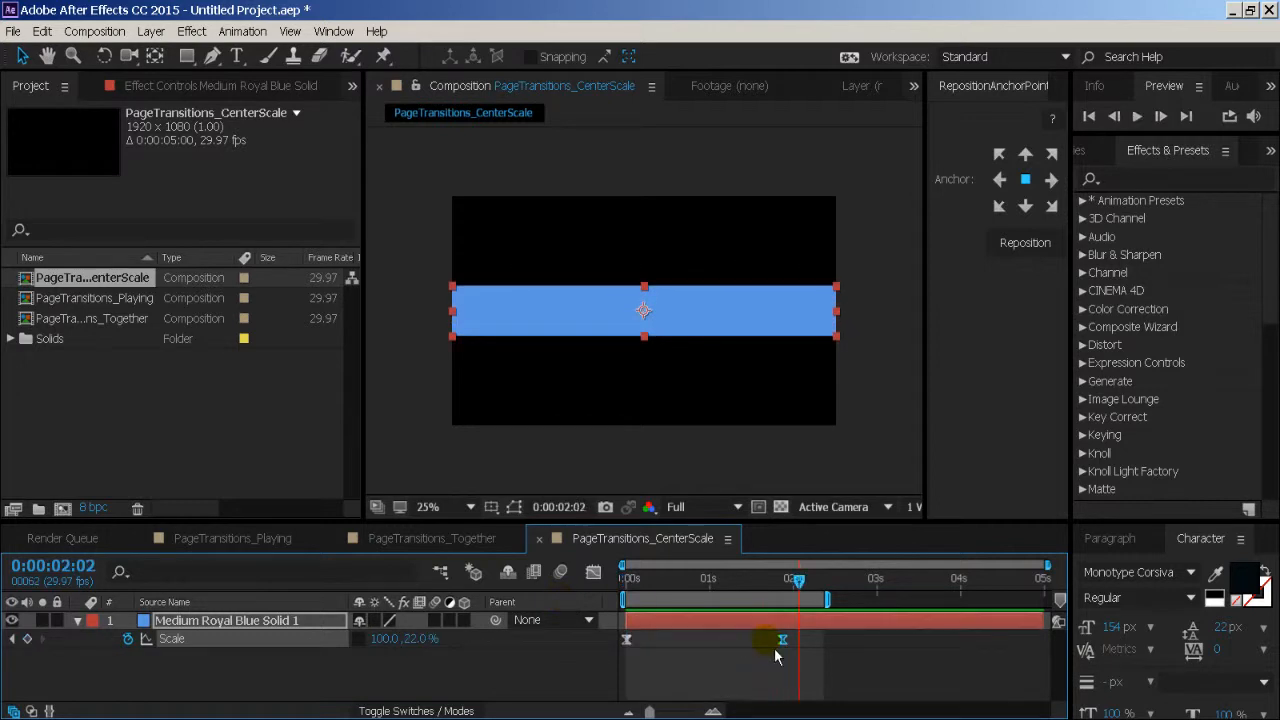
- Move the blue solid's second Scale keyframe earlier to about 0.8 seconds and preview the faster opening
drag(792, 645, 705, 655)
drag(665, 584, 566, 594)
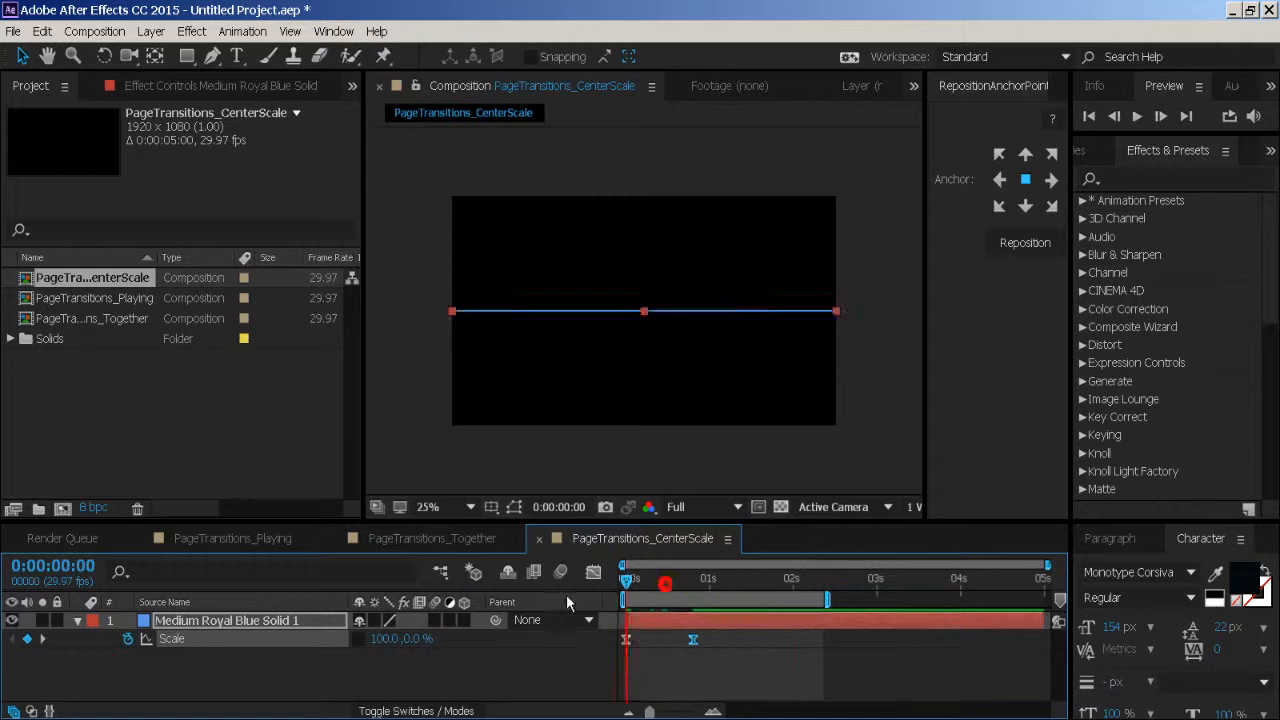
click(489, 653)
key(space)
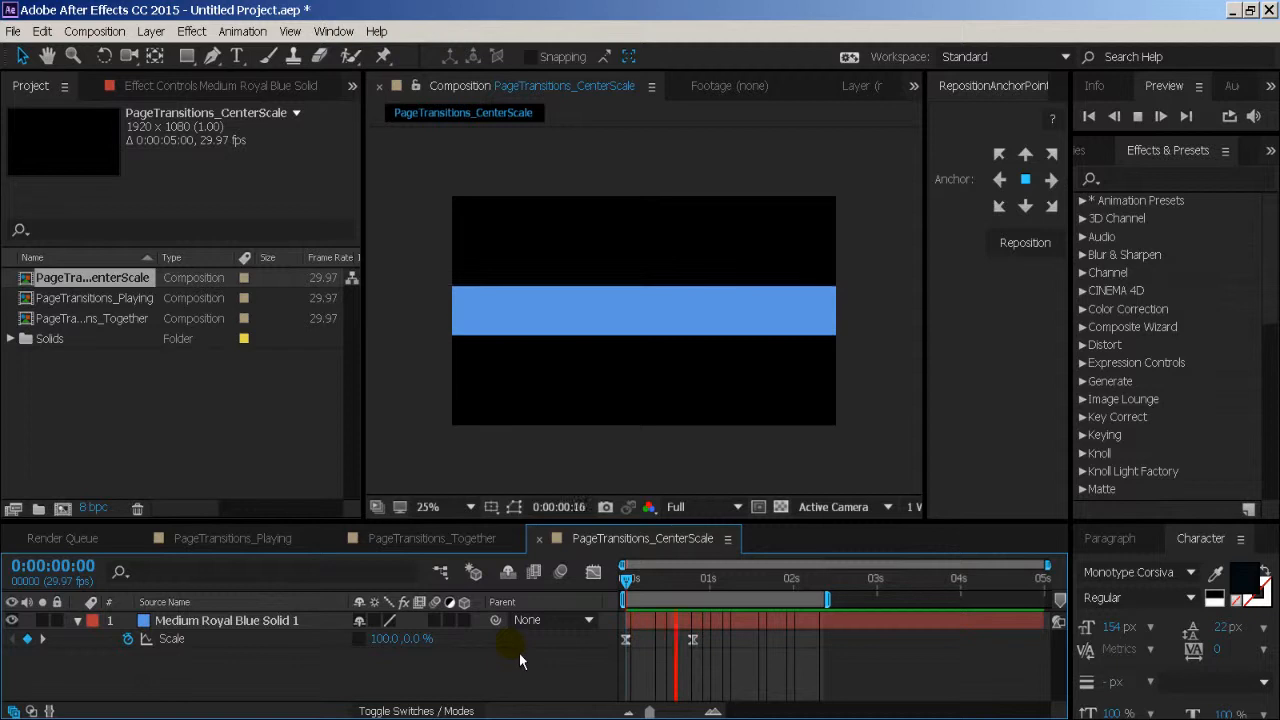
key(space)
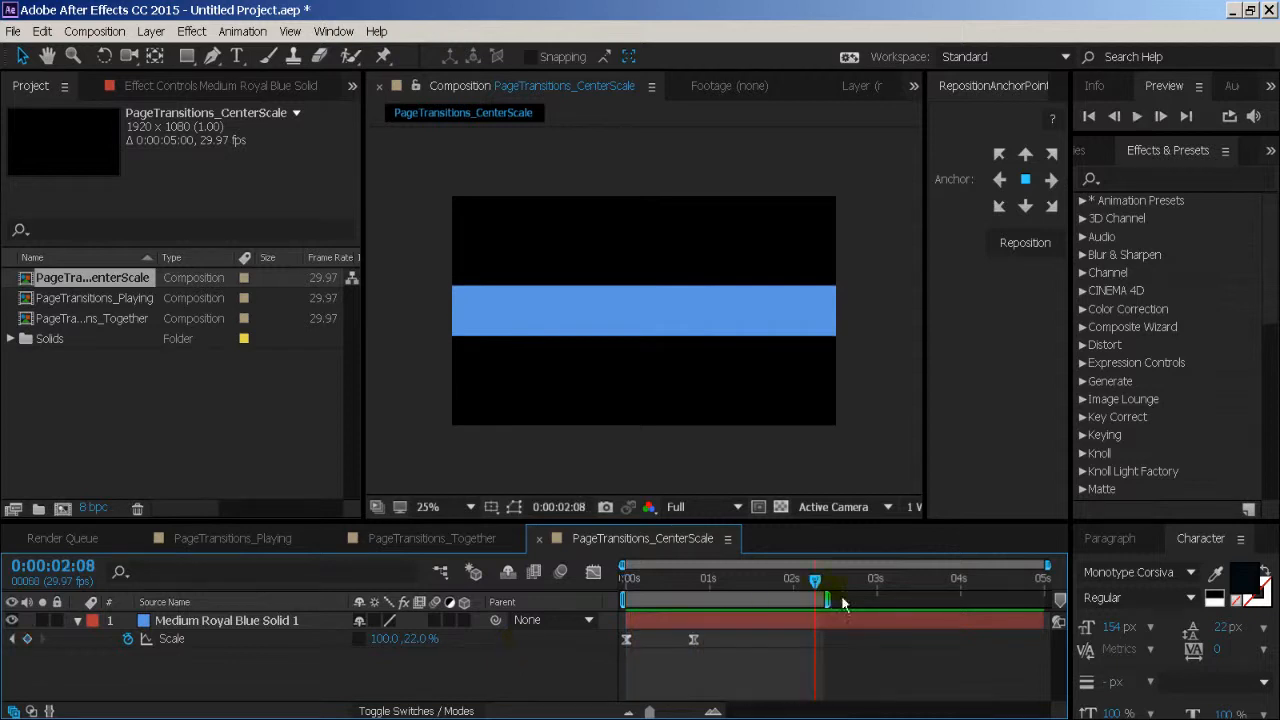
- Shorten the work area to end at about 1.7 seconds and play it back
drag(830, 600, 773, 620)
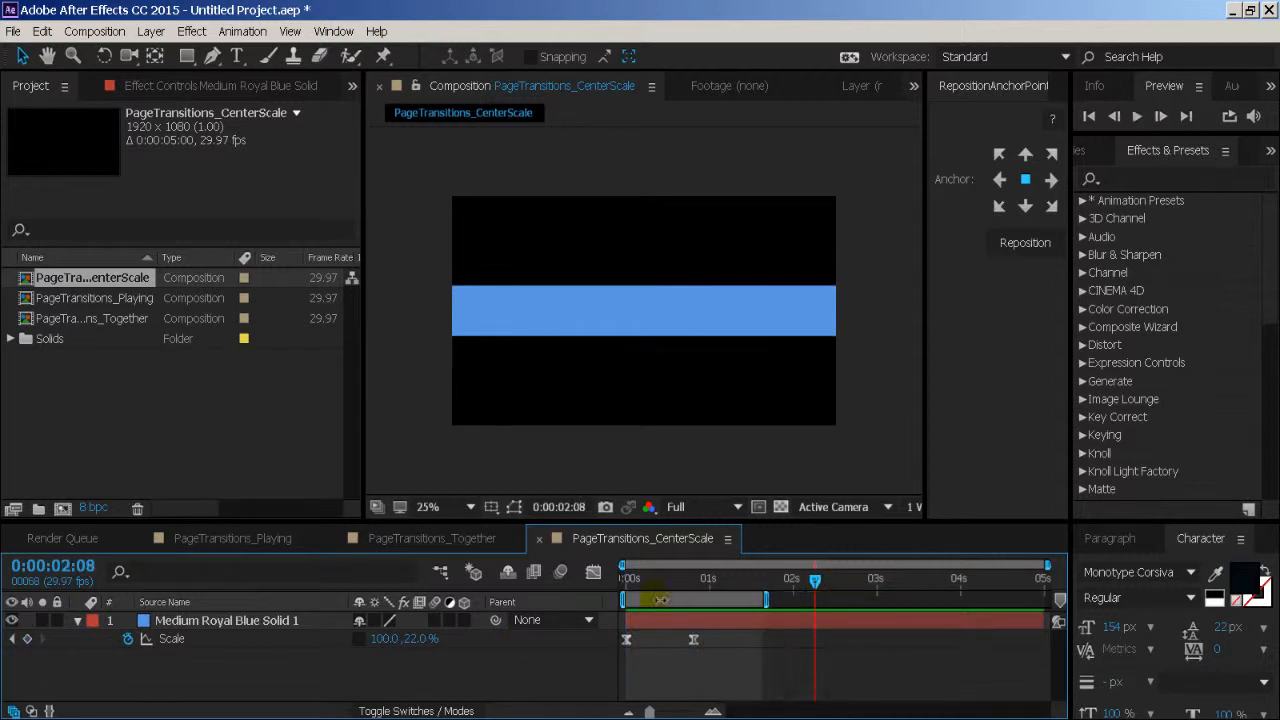
key(space)
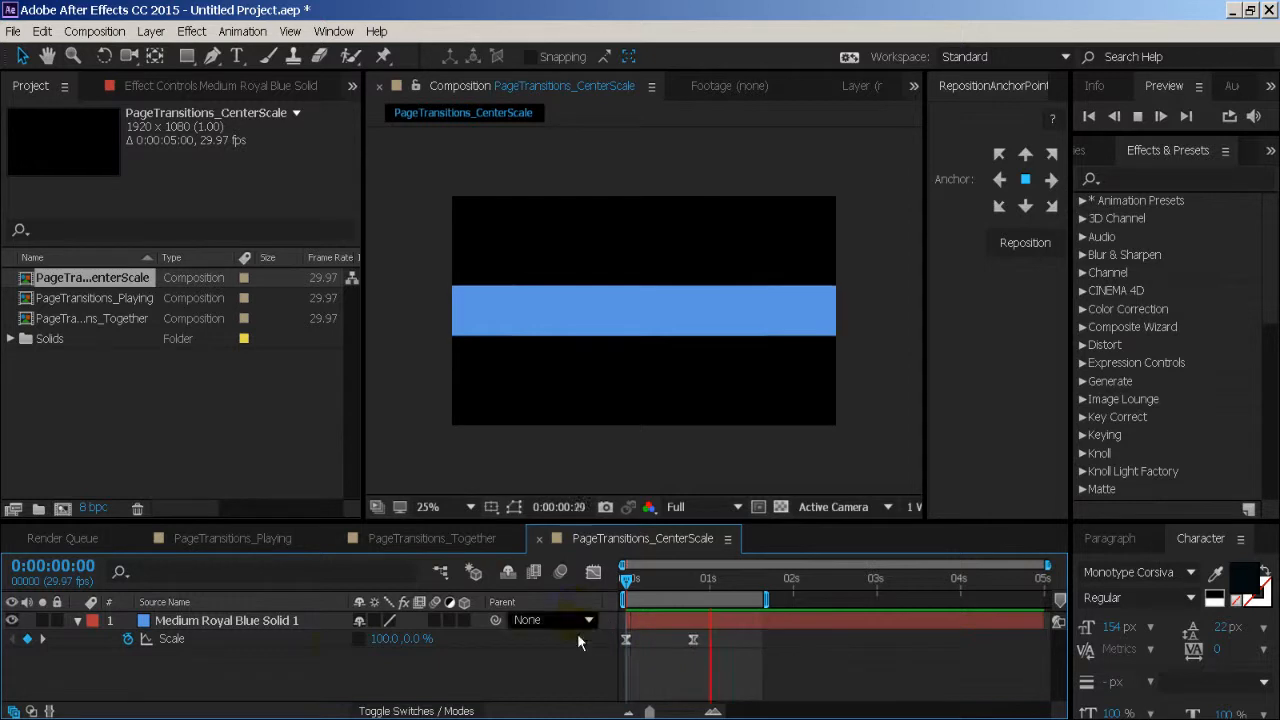
key(space)
- Duplicate the blue solid layer and open the duplicate's solid settings
click(285, 620)
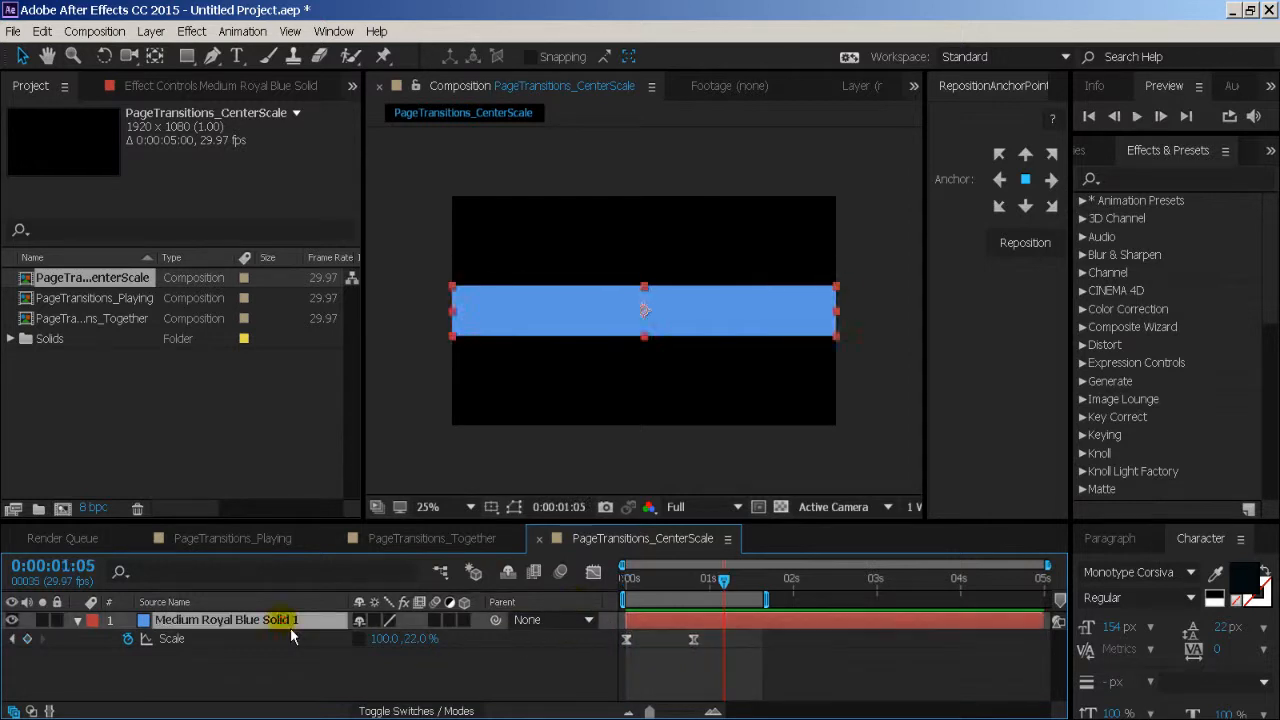
key(ctrl+d)
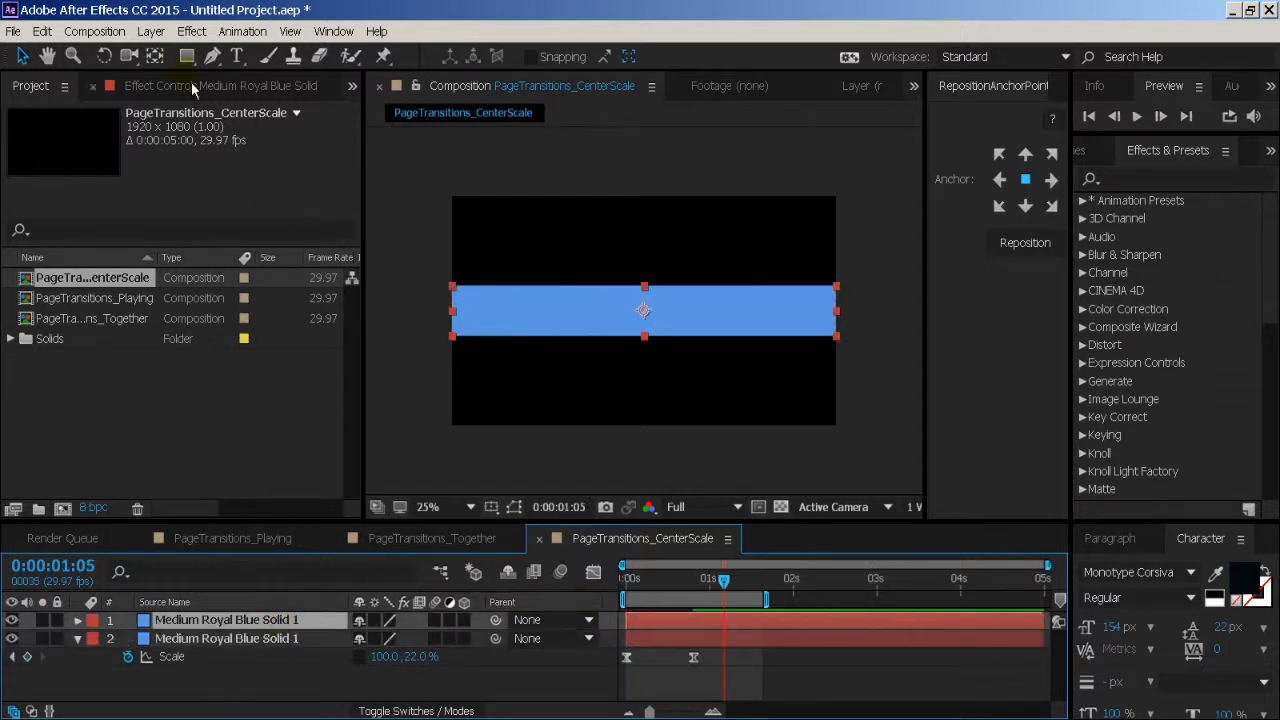
click(150, 31)
click(180, 47)
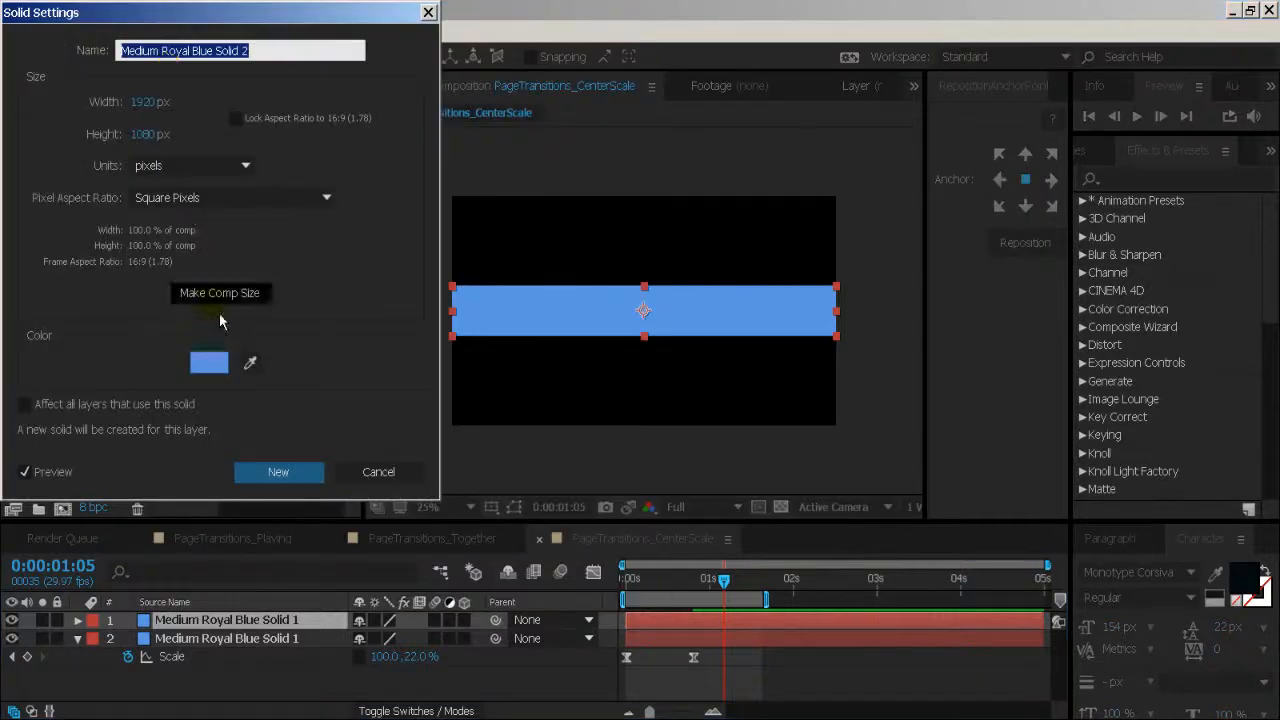
click(210, 362)
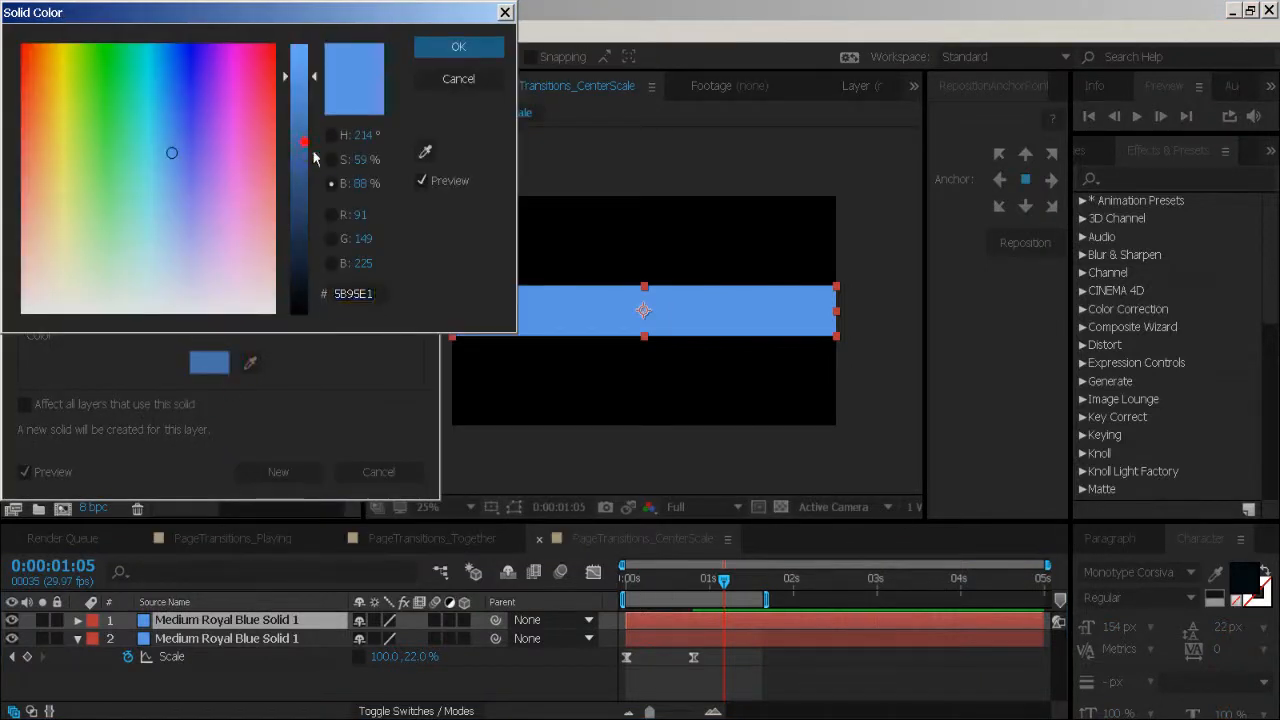
mouse_move(313, 157)
mouse_down()
mouse_move(308, 173)
mouse_move(308, 155)
mouse_up()
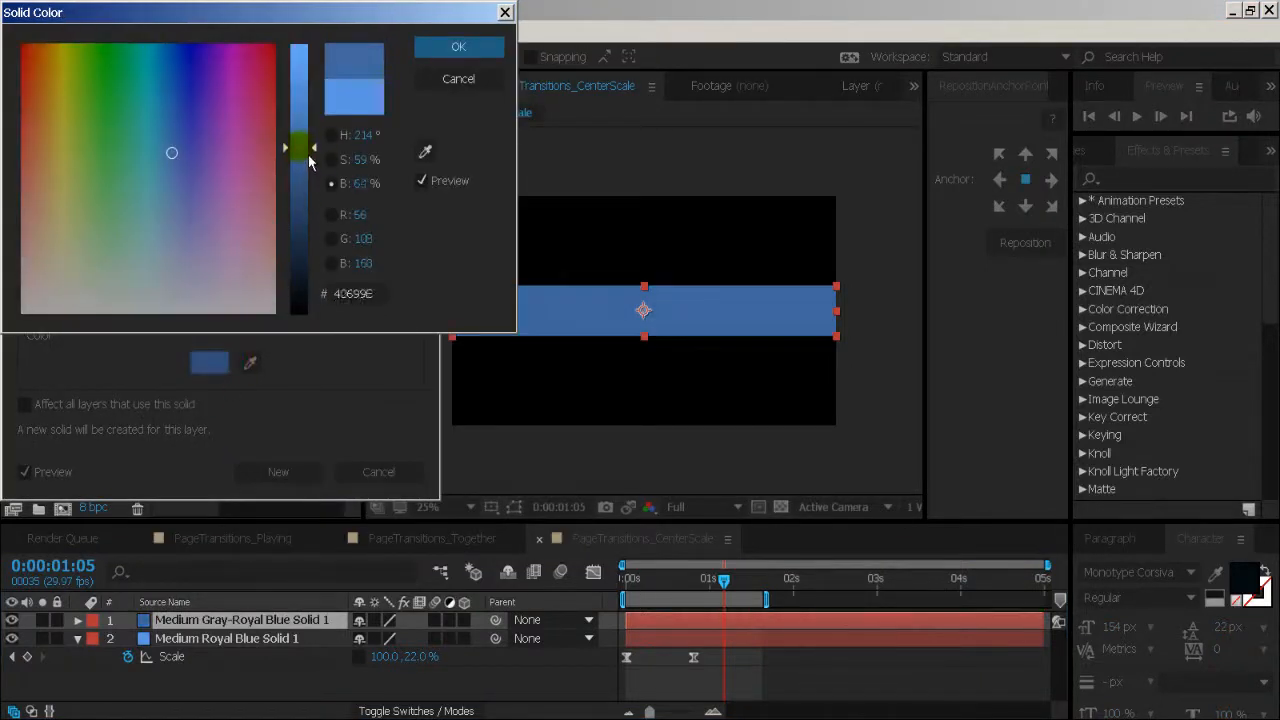
click(438, 82)
- Recolour the duplicated solid orange by setting its hue to 34, and create it as a new solid
click(210, 362)
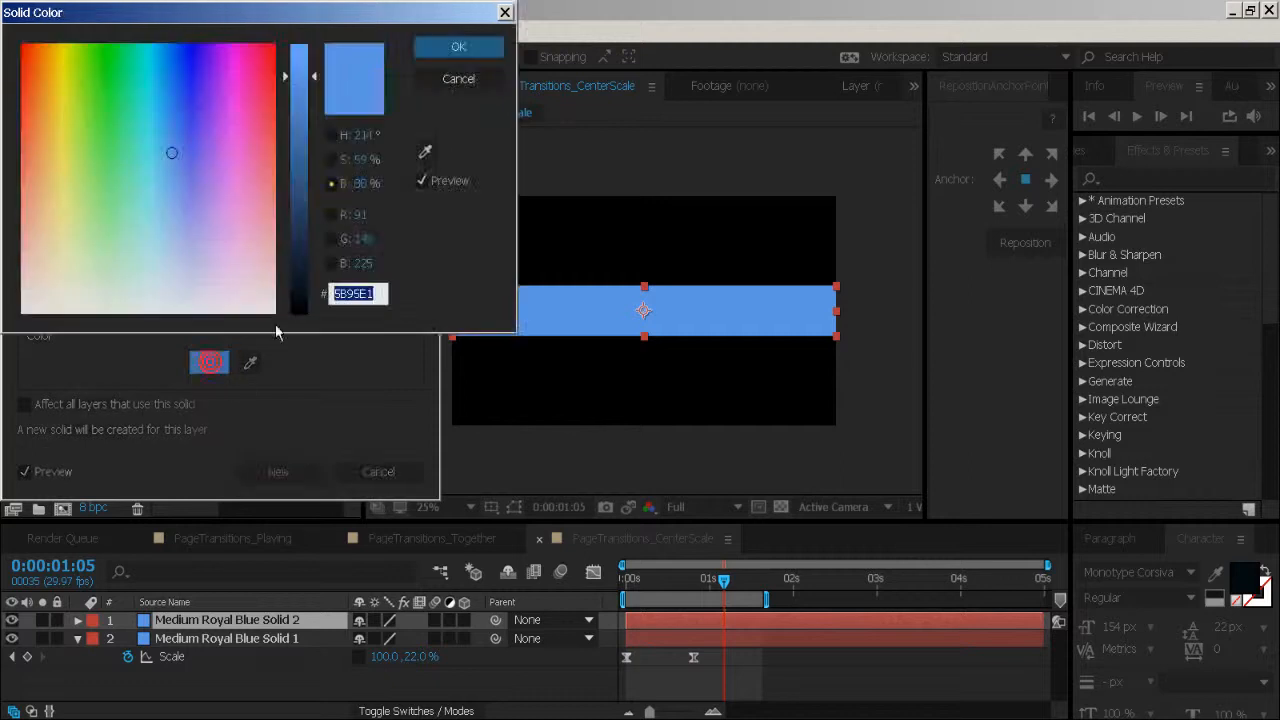
click(368, 136)
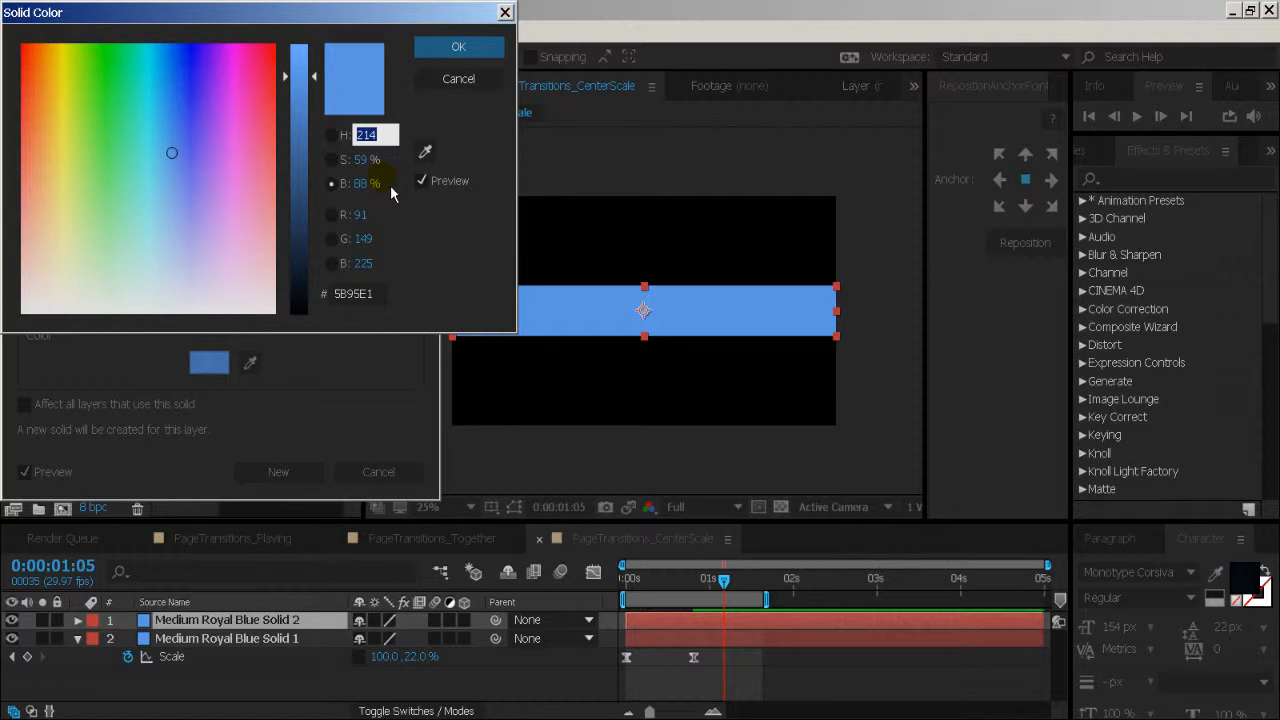
text(34)
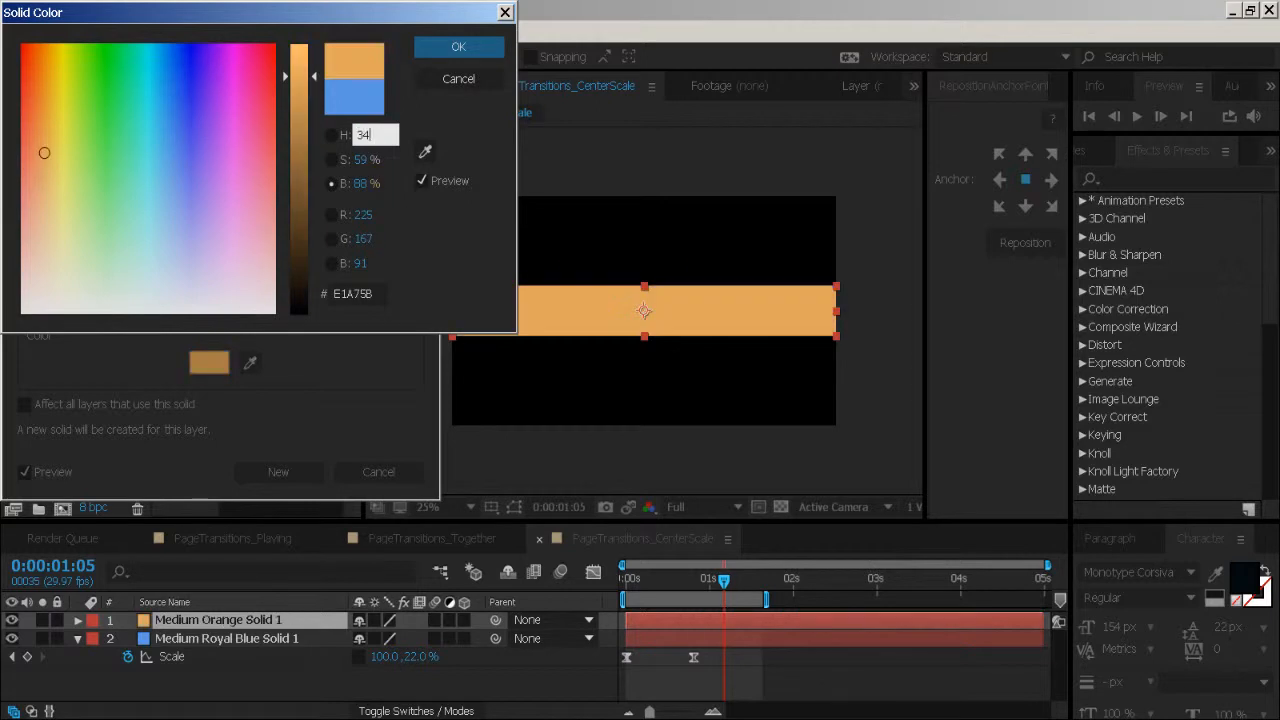
key(Return)
click(292, 478)
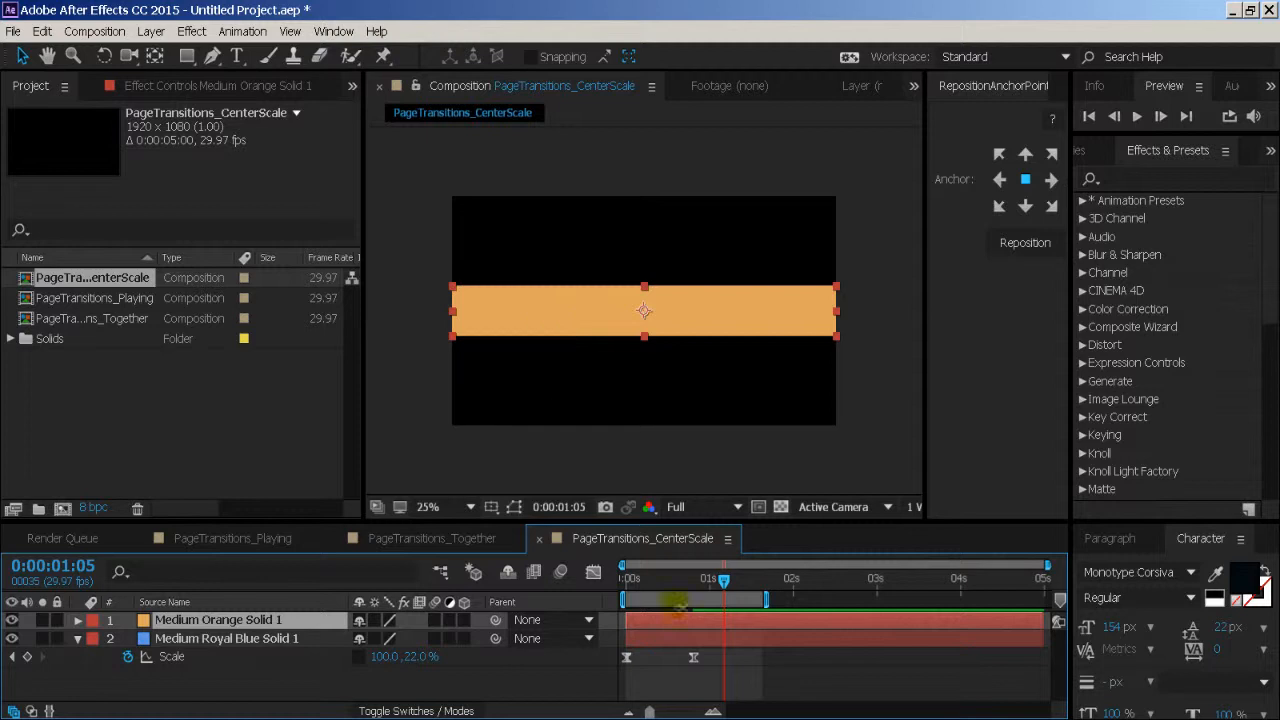
- Try starting the orange solid slightly later than the blue one, and undo the shift
drag(672, 624, 632, 598)
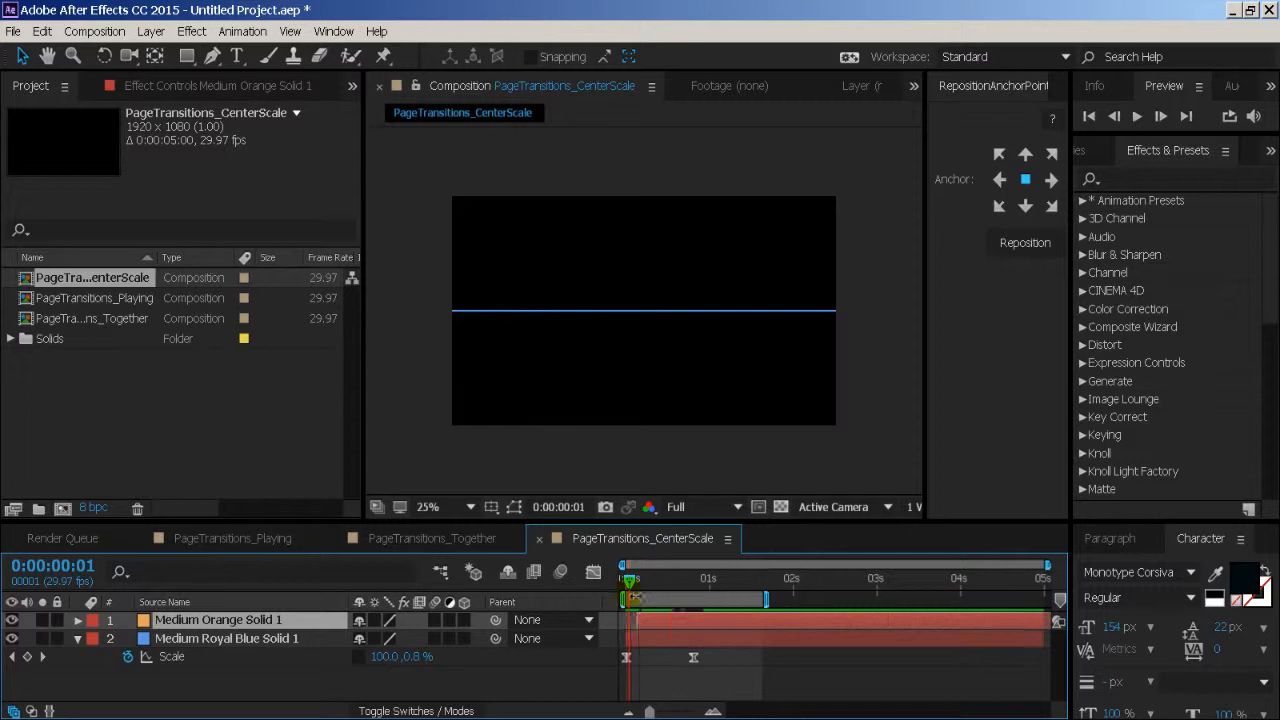
key(ctrl+z)
- Move the orange solid up so it sits directly above the blue band, and preview both opening from the start
drag(569, 309, 571, 264)
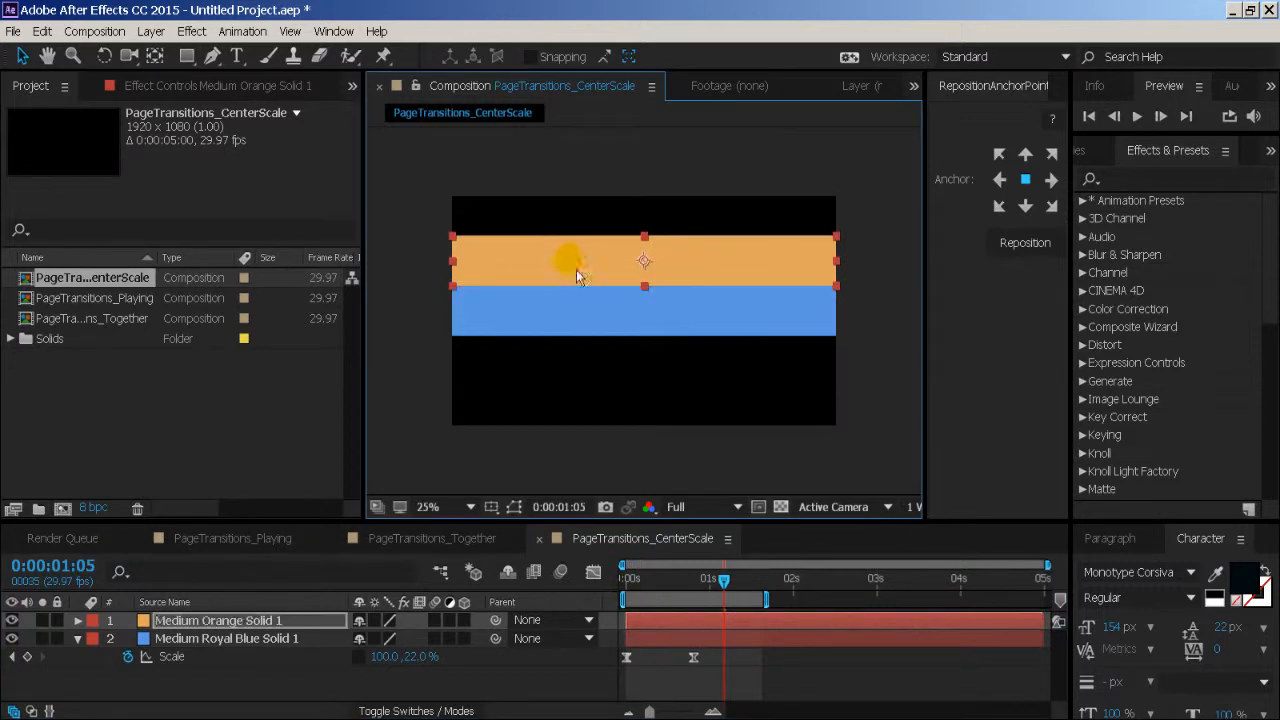
drag(648, 584, 620, 602)
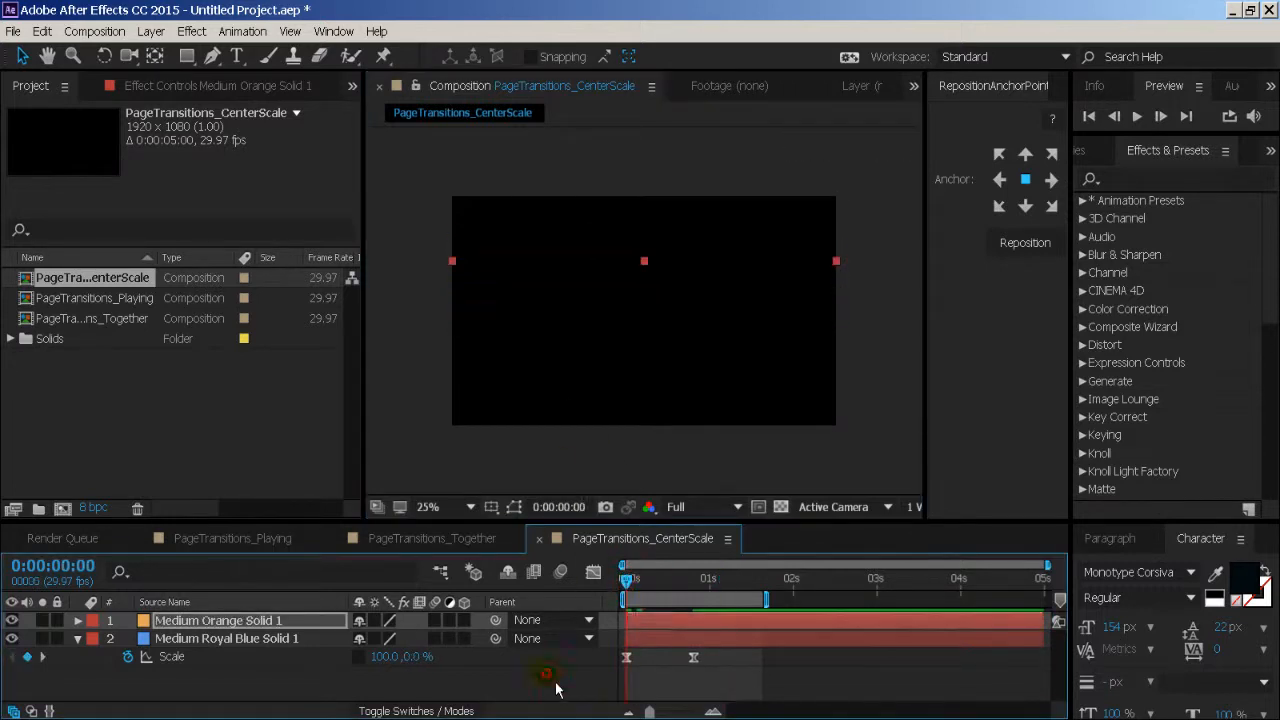
click(559, 687)
key(space)
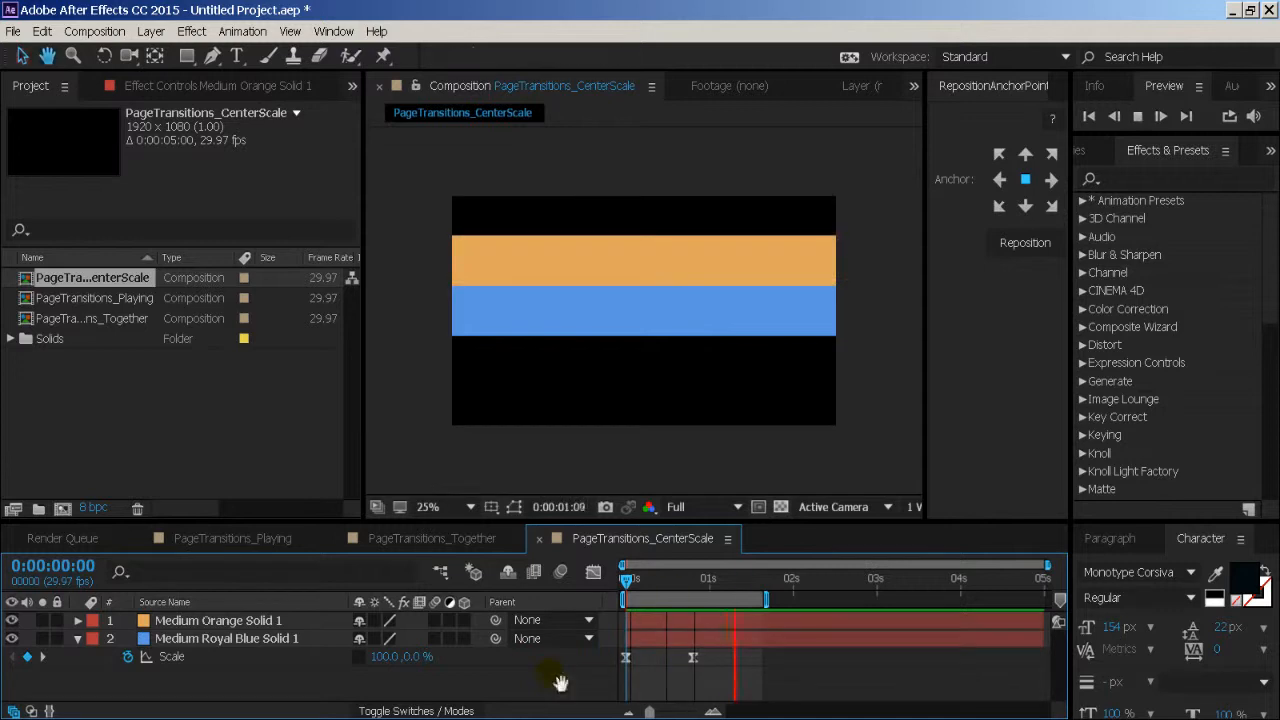
- Duplicate the orange solid layer and turn the duplicate into its own new solid, keeping the same orange colour
drag(678, 594, 624, 598)
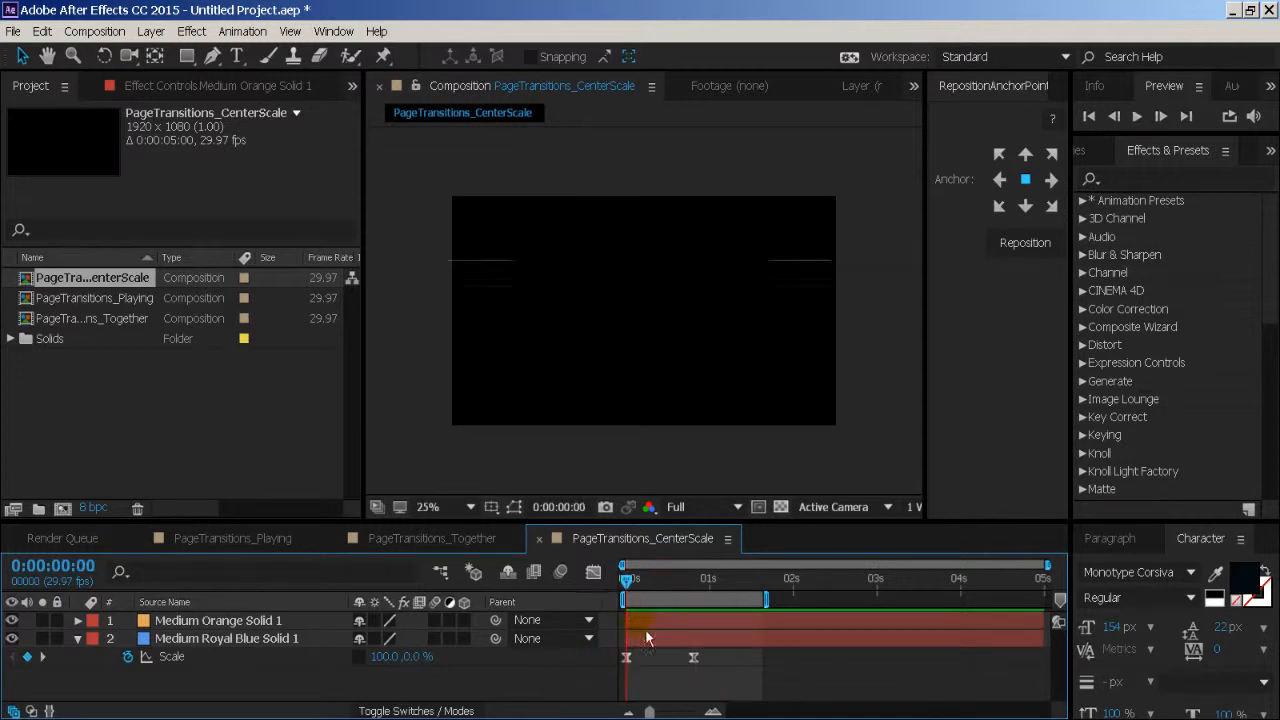
click(268, 620)
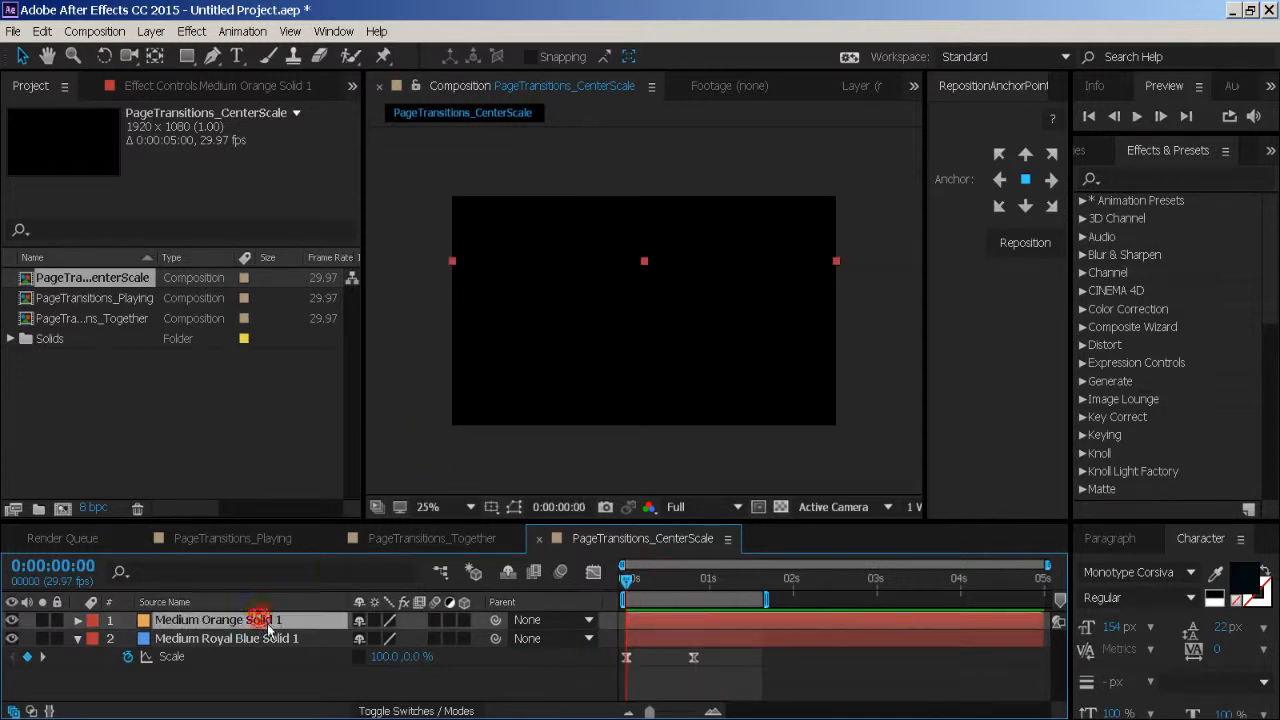
key(ctrl+d)
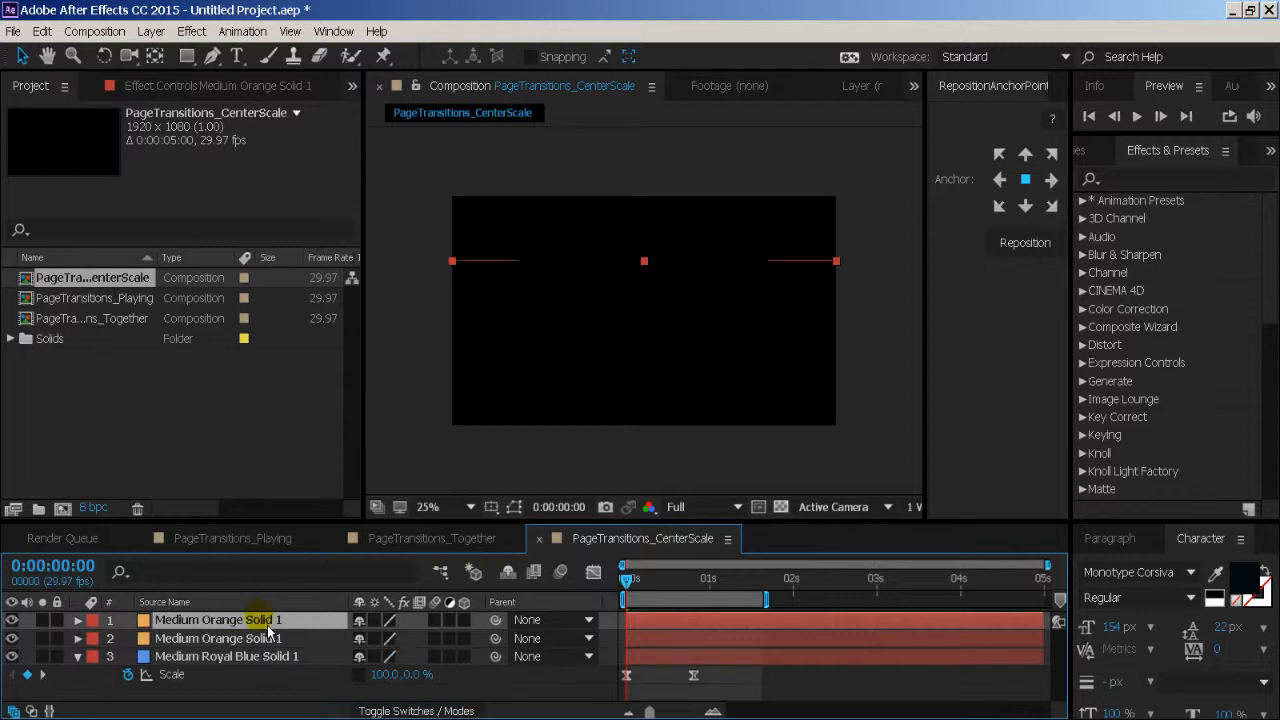
drag(640, 601, 707, 600)
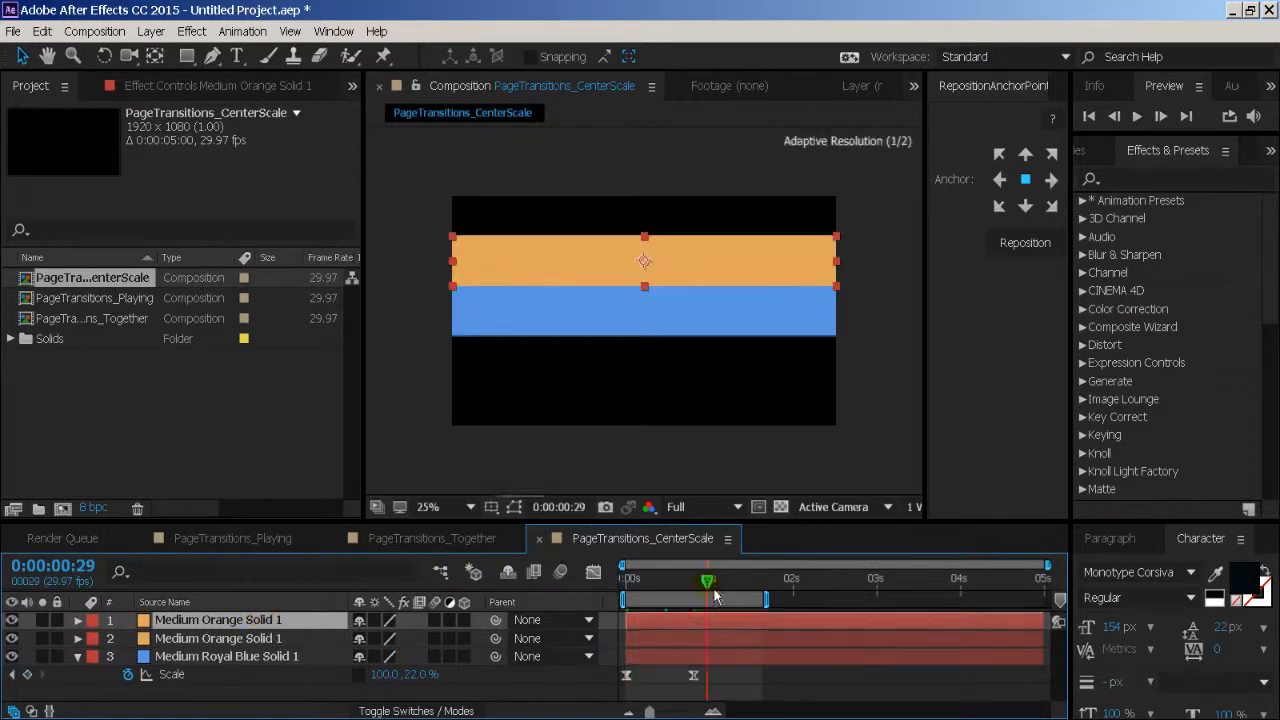
click(151, 31)
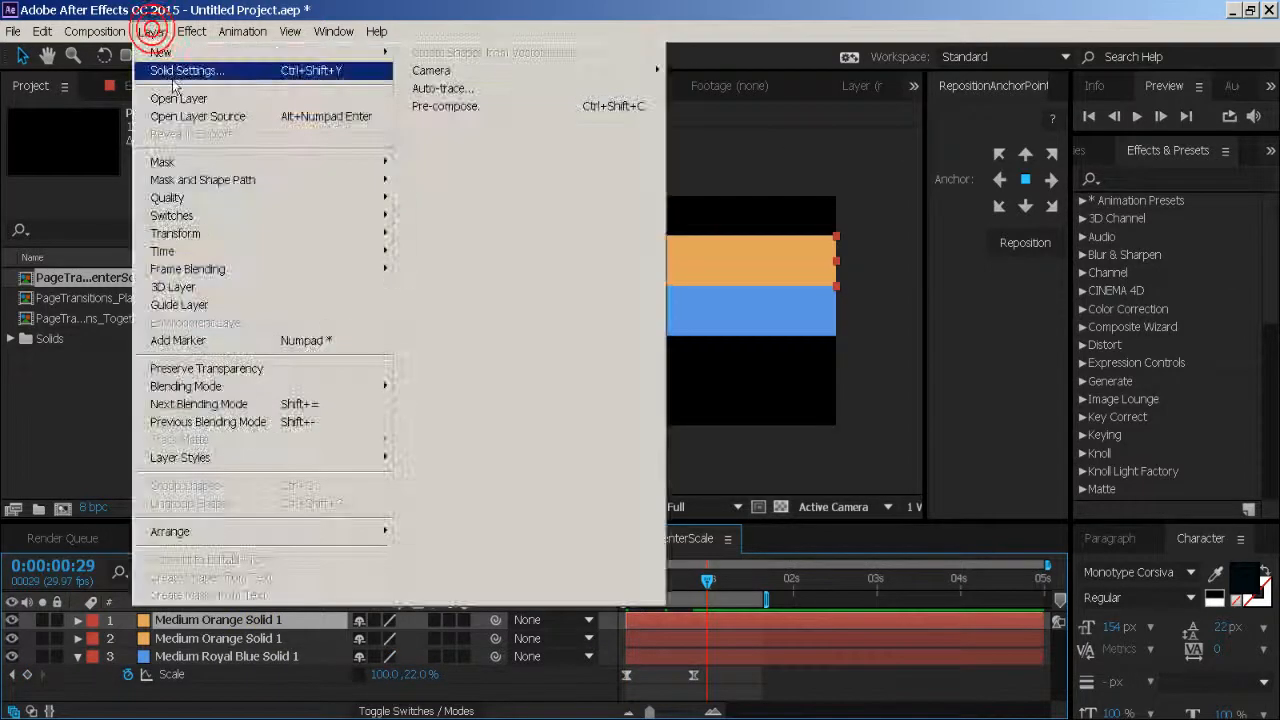
click(190, 69)
click(227, 367)
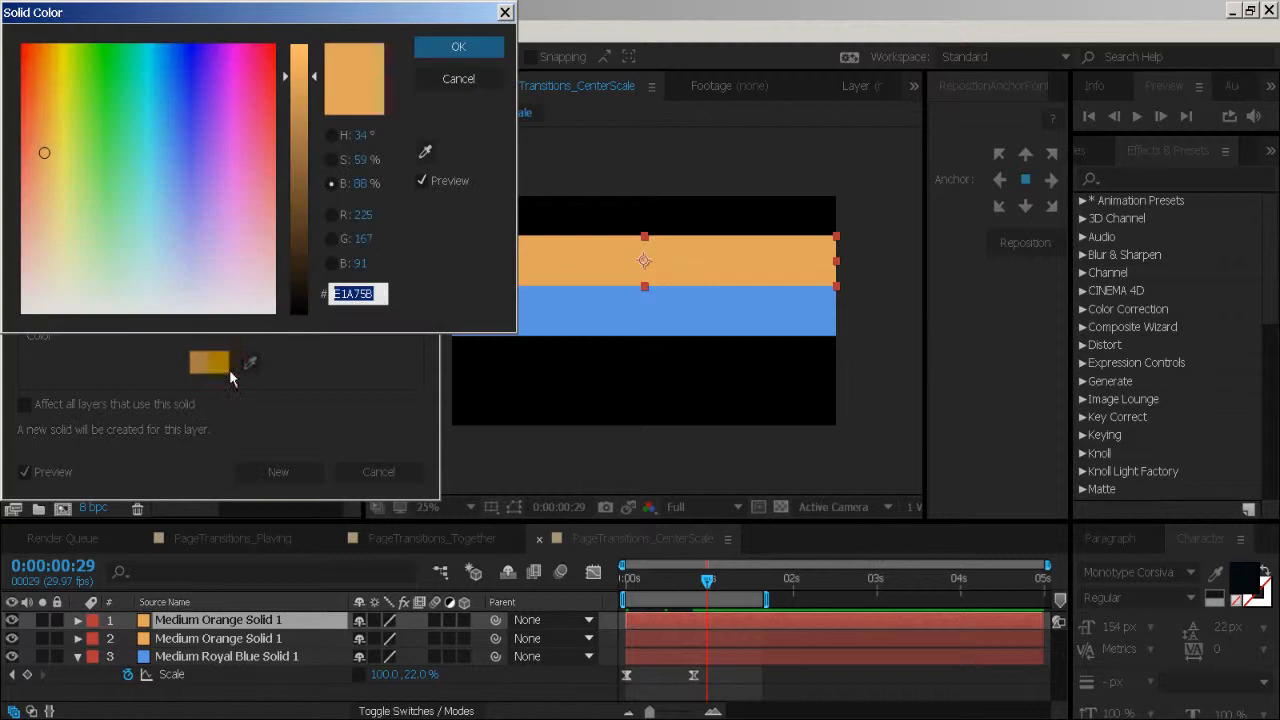
click(457, 49)
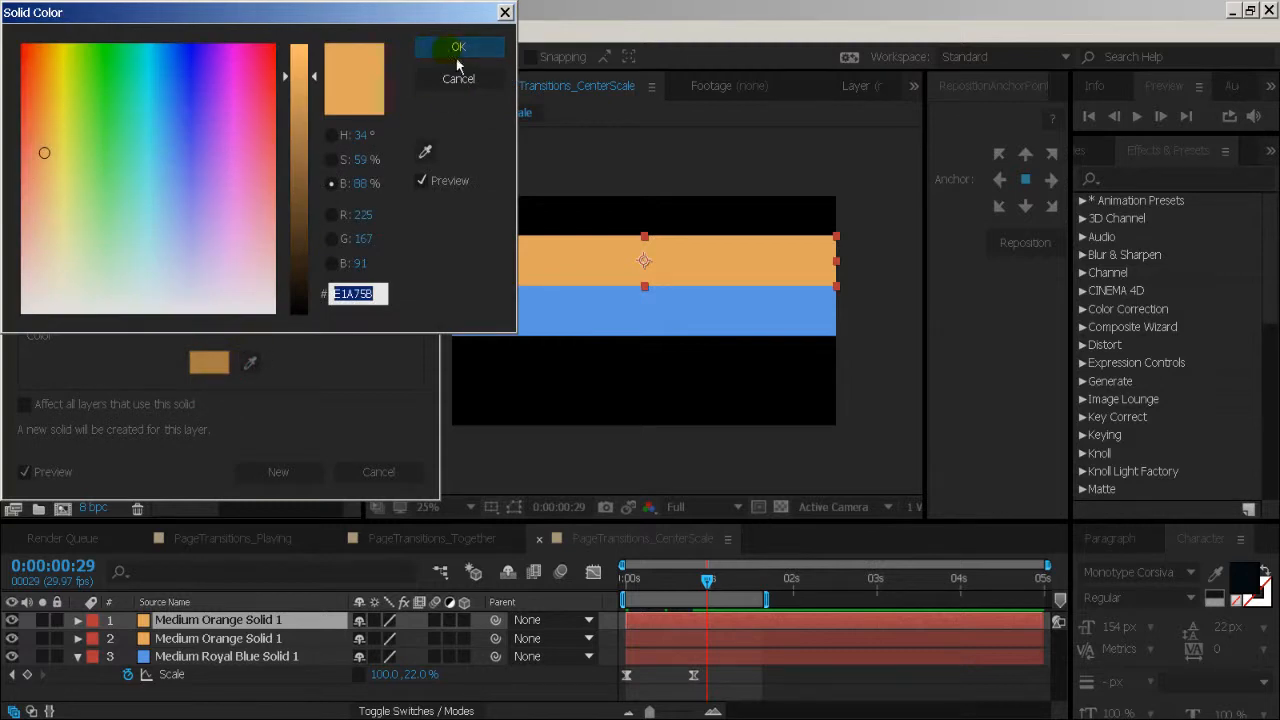
click(278, 471)
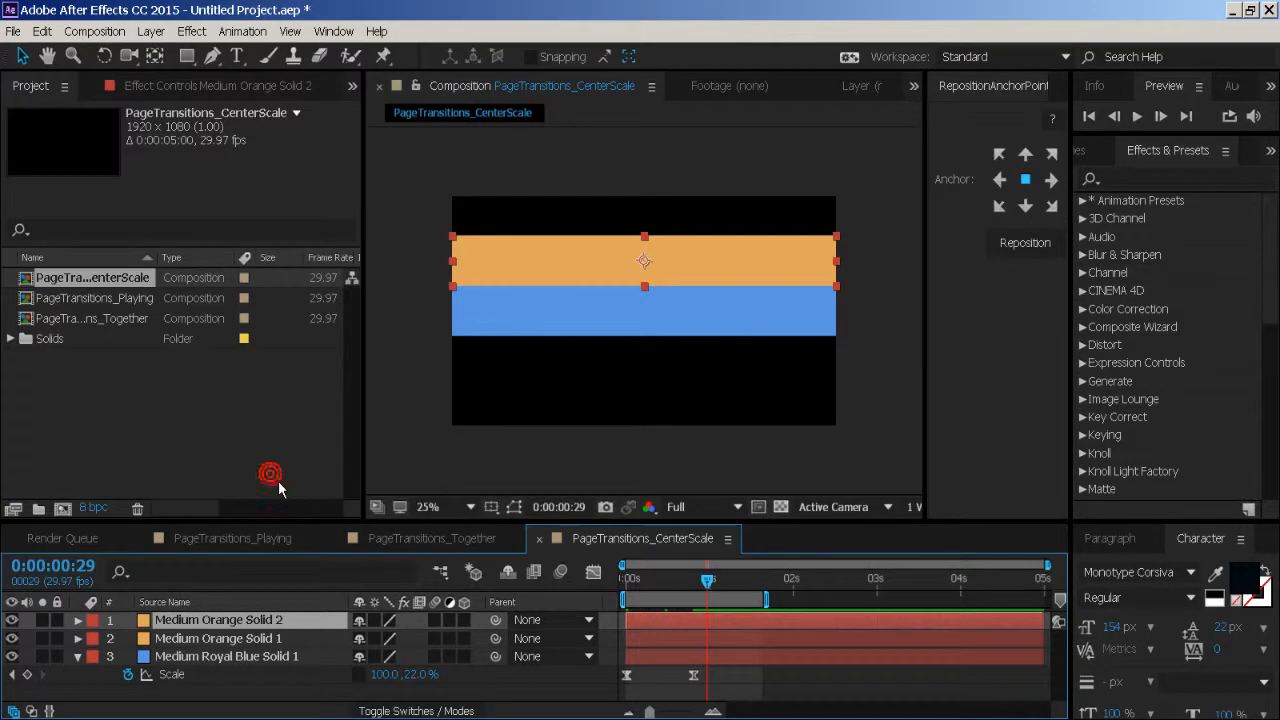
- Move the new orange solid down so it sits directly below the blue band, and preview the three bands from the start
drag(566, 273, 587, 362)
key(Return)
drag(680, 588, 609, 597)
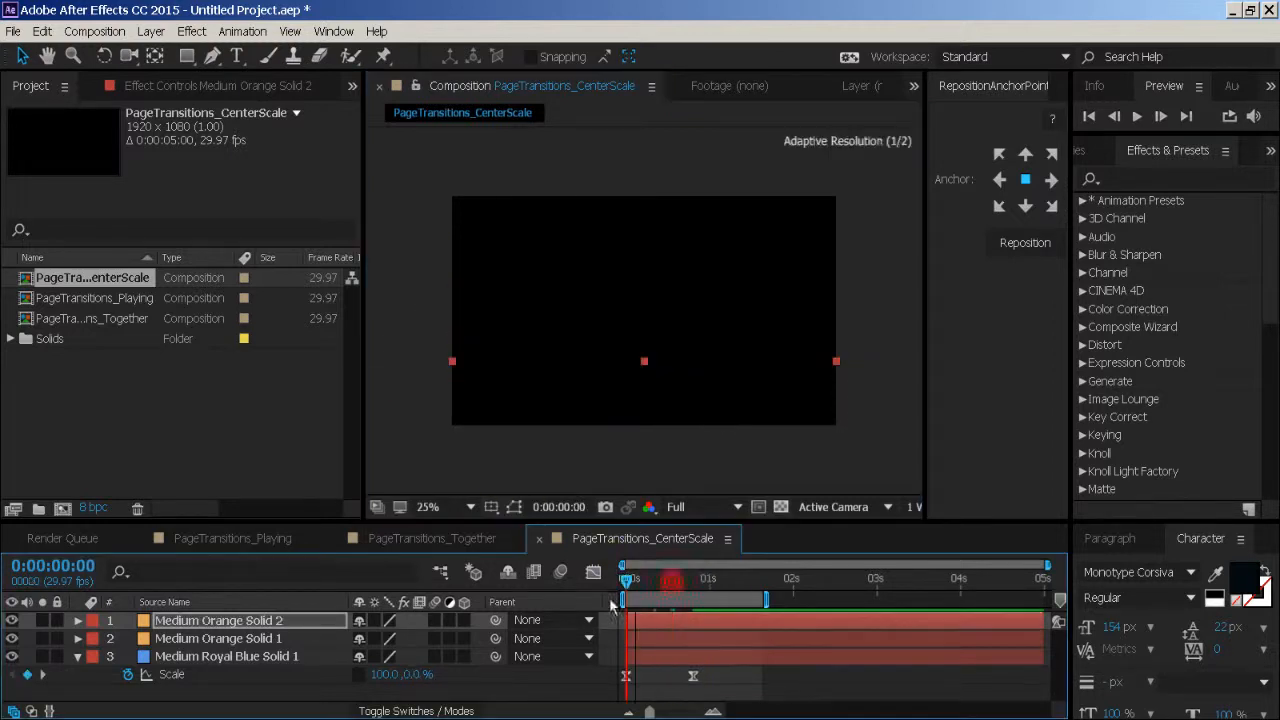
key(space)
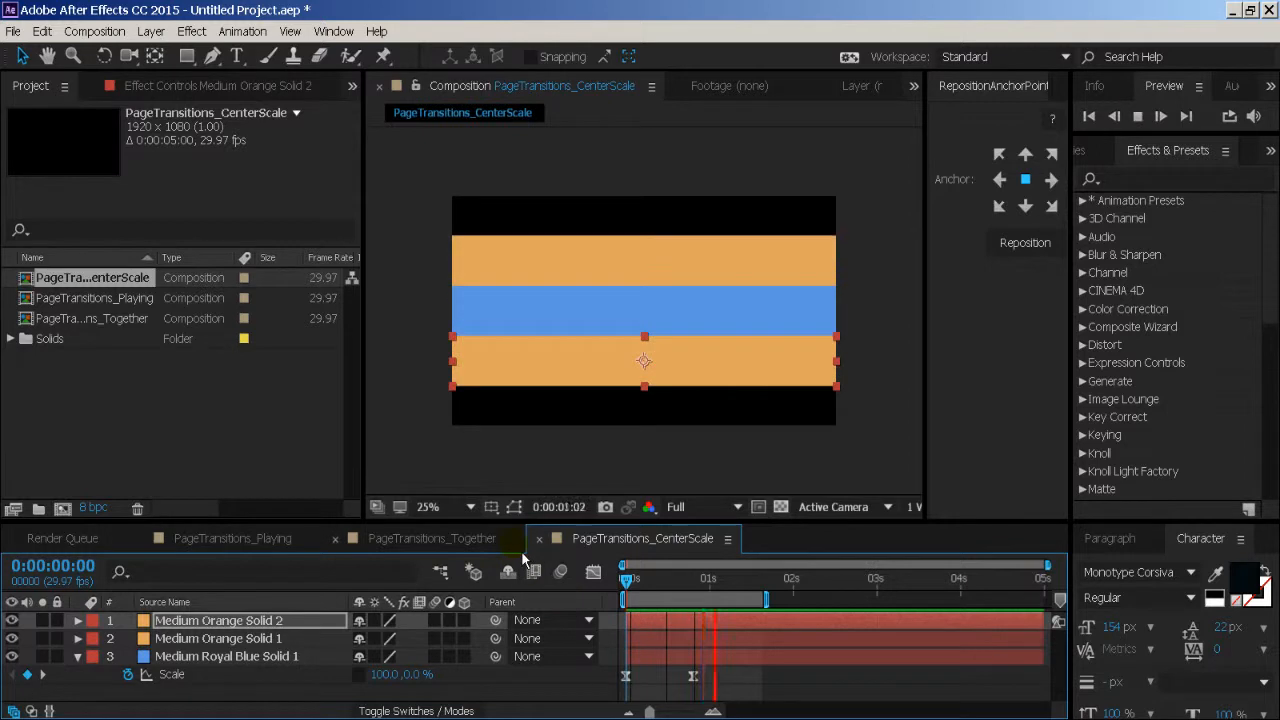
key(space)
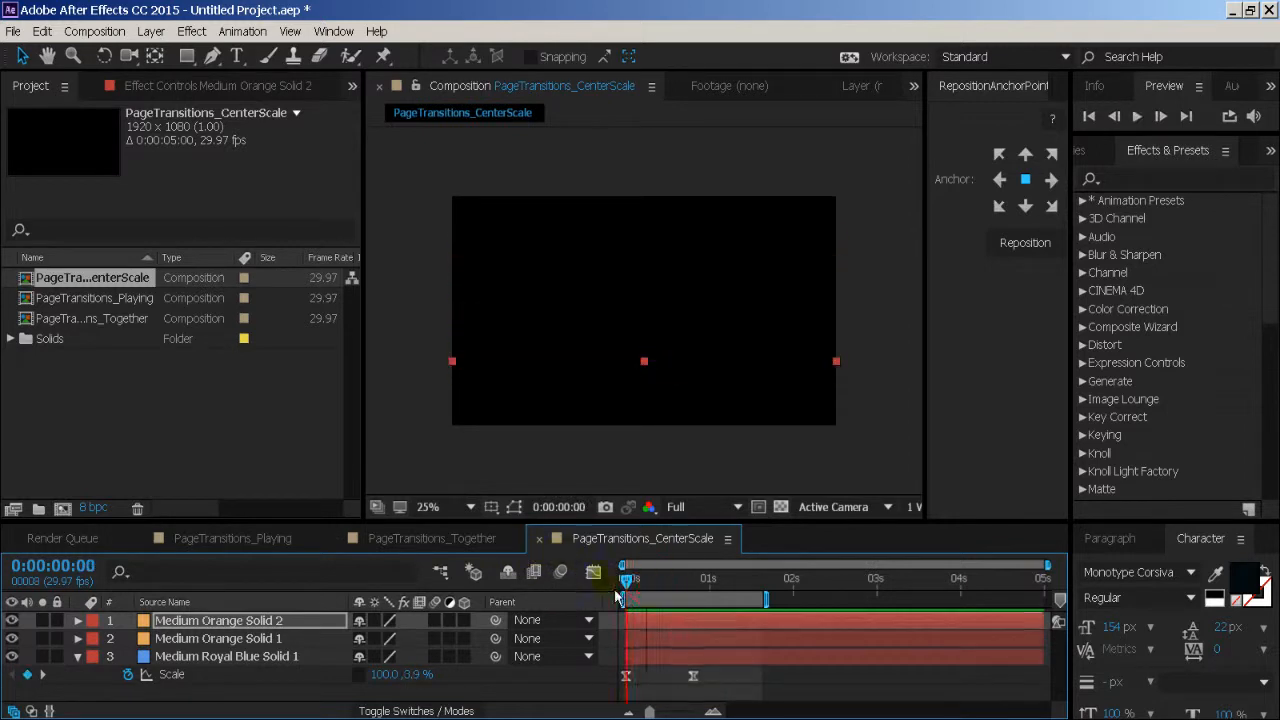
- Duplicate the lower orange solid and recolour the copy dark blue with hue 214 and brightness 44, creating it as a new solid
key(ctrl+d)
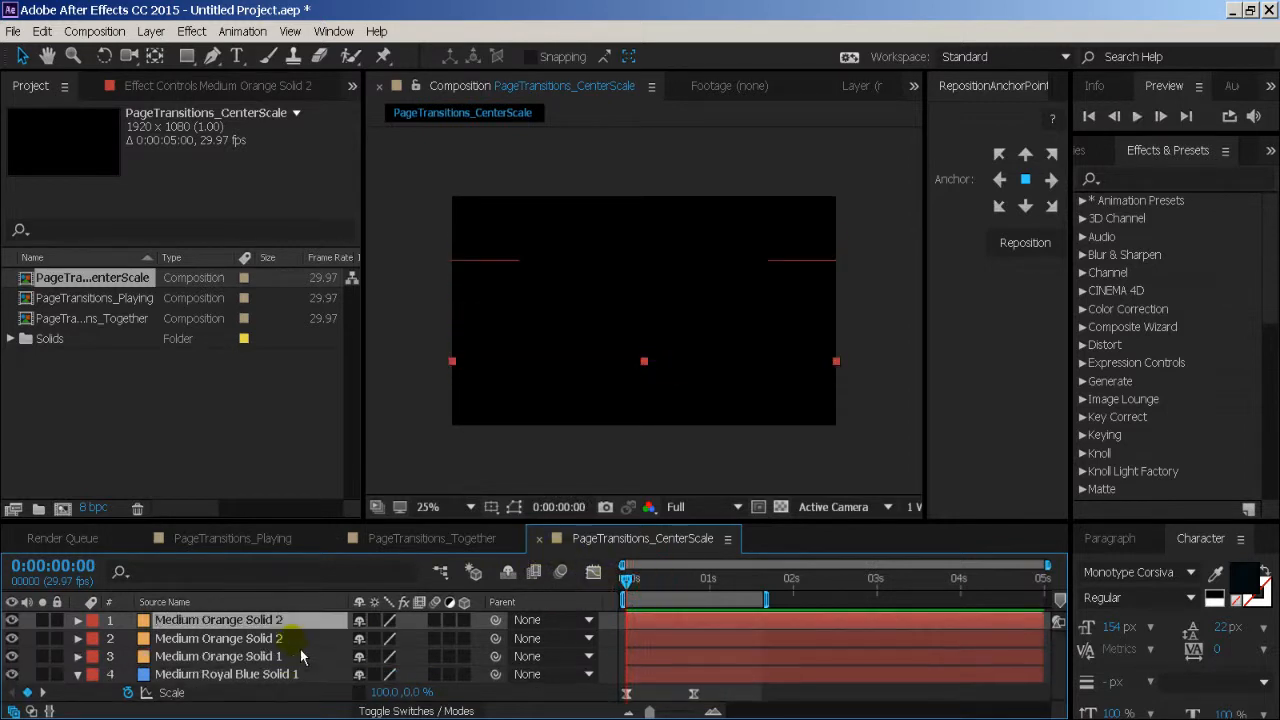
key(ctrl+shift+y)
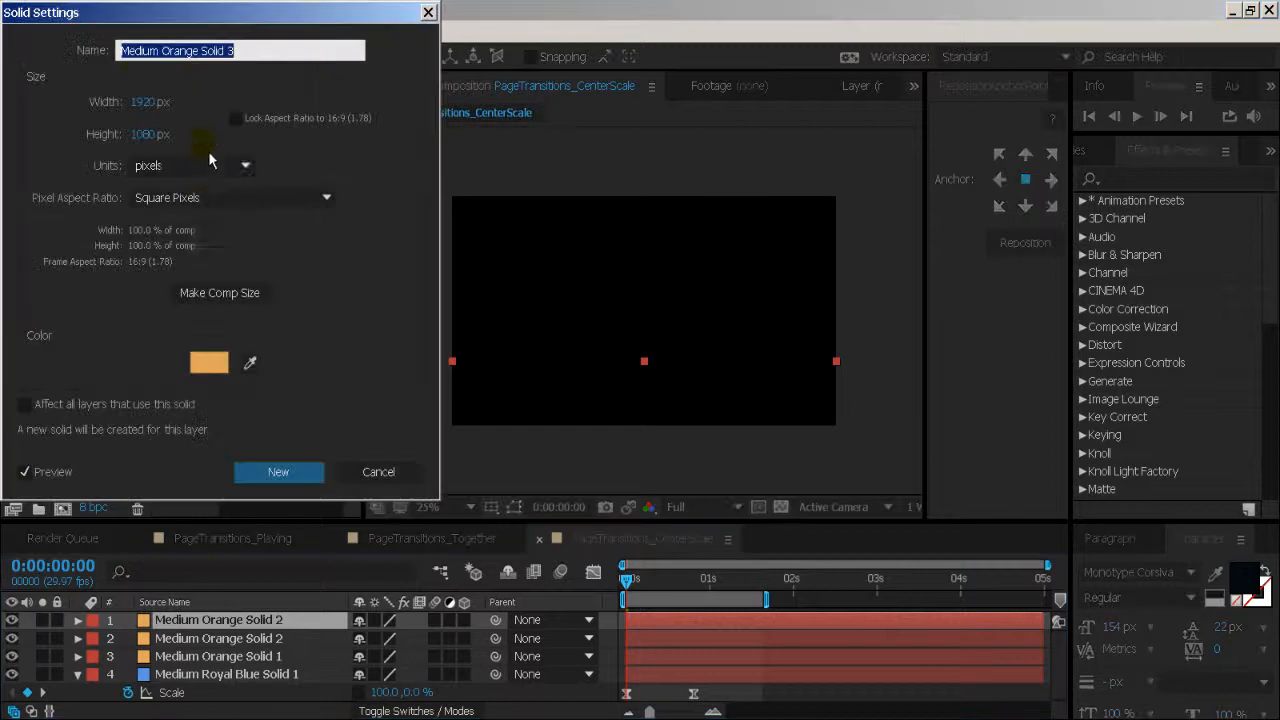
click(218, 367)
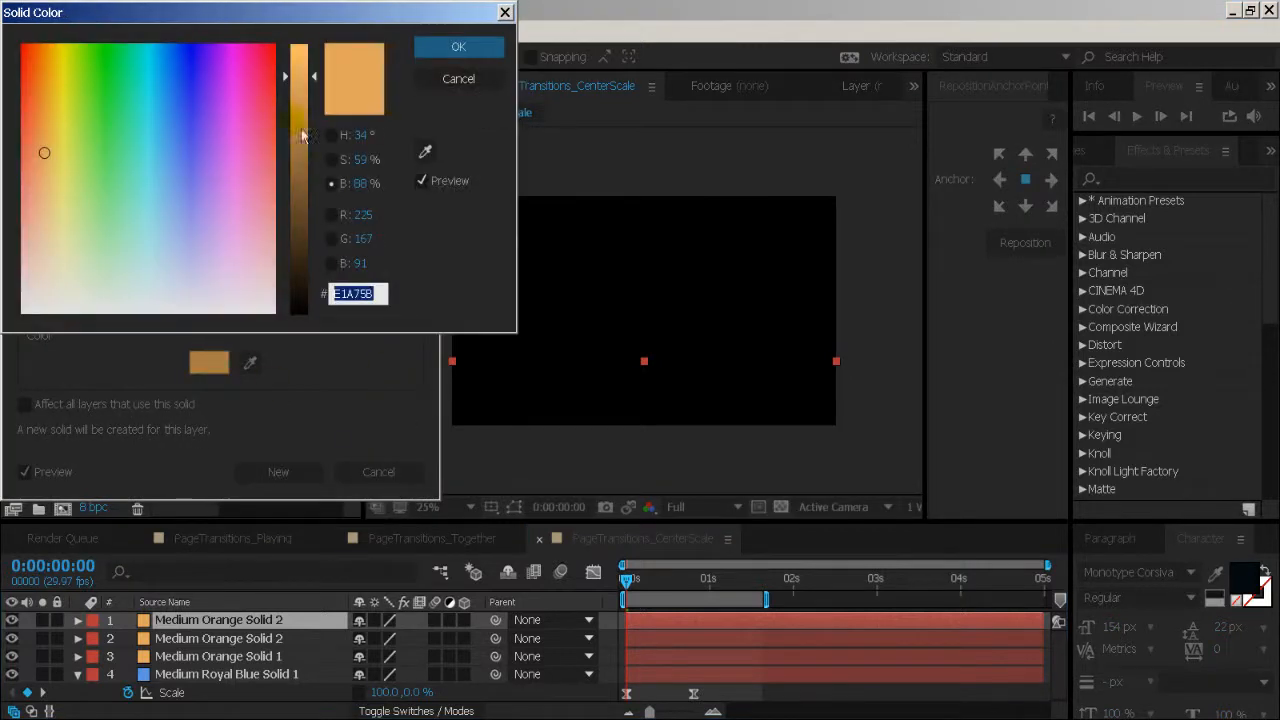
click(358, 135)
text(214)
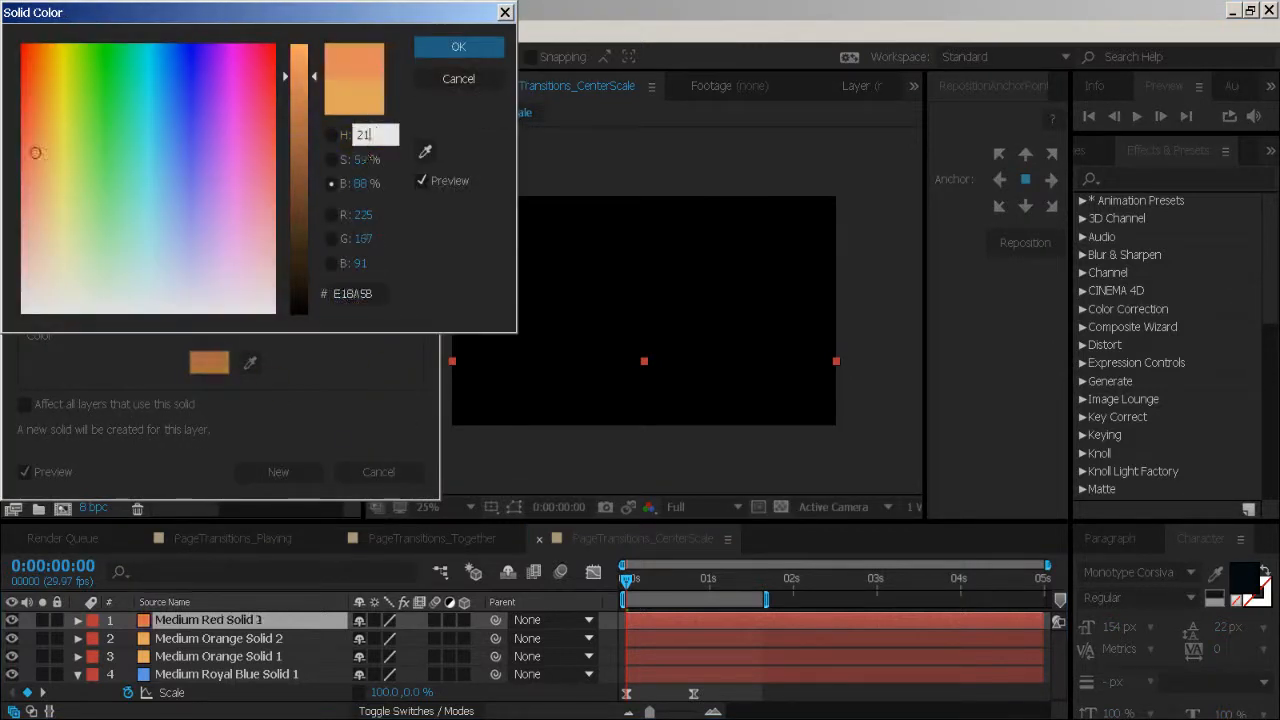
click(366, 185)
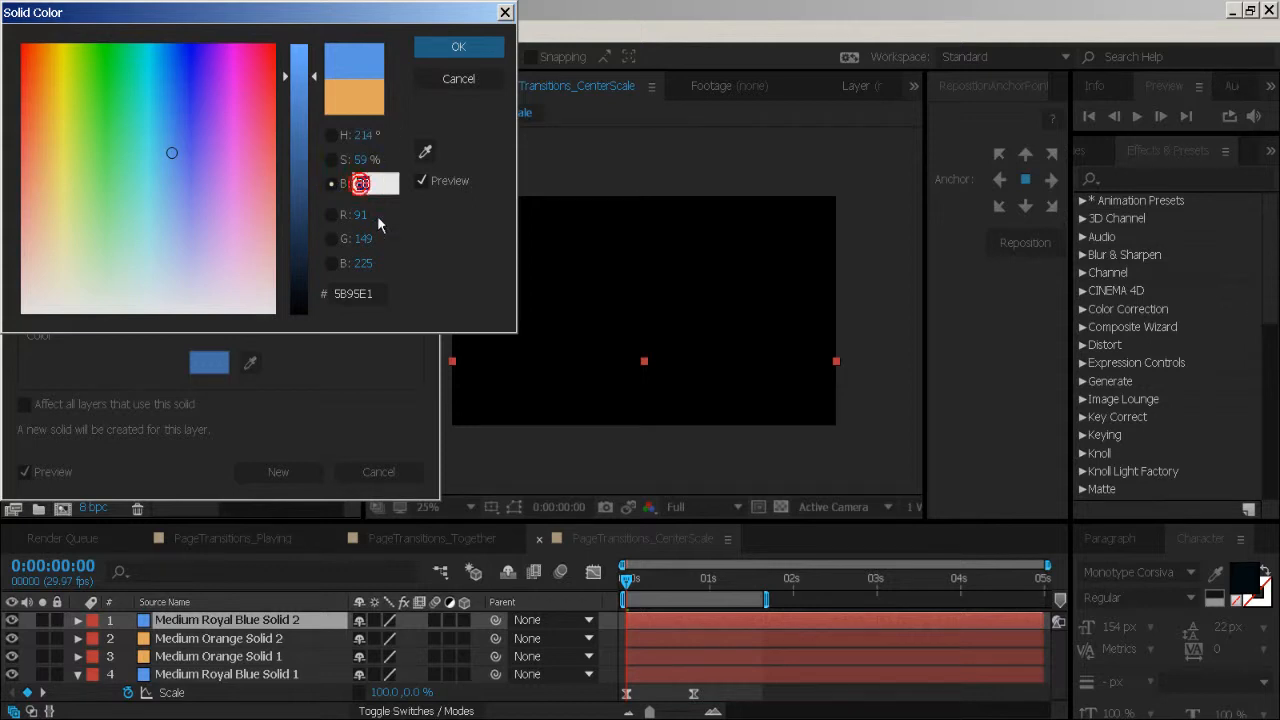
text(44)
key(Return)
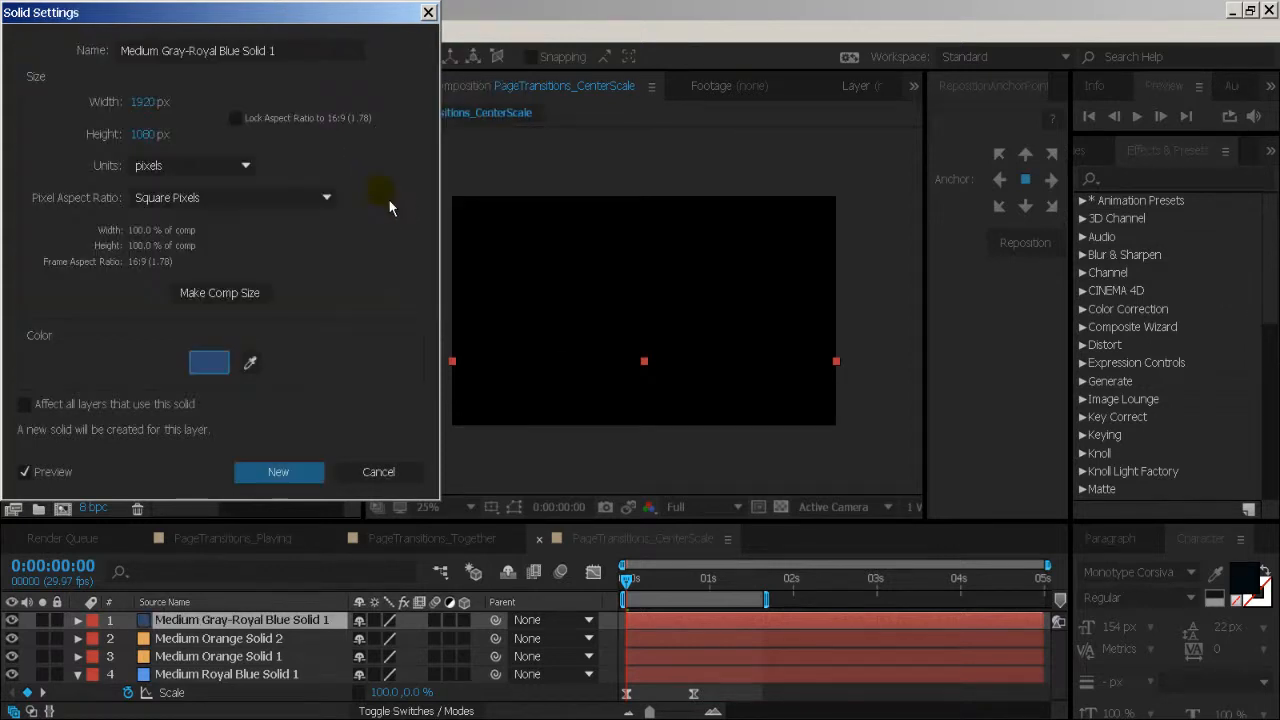
key(Return)
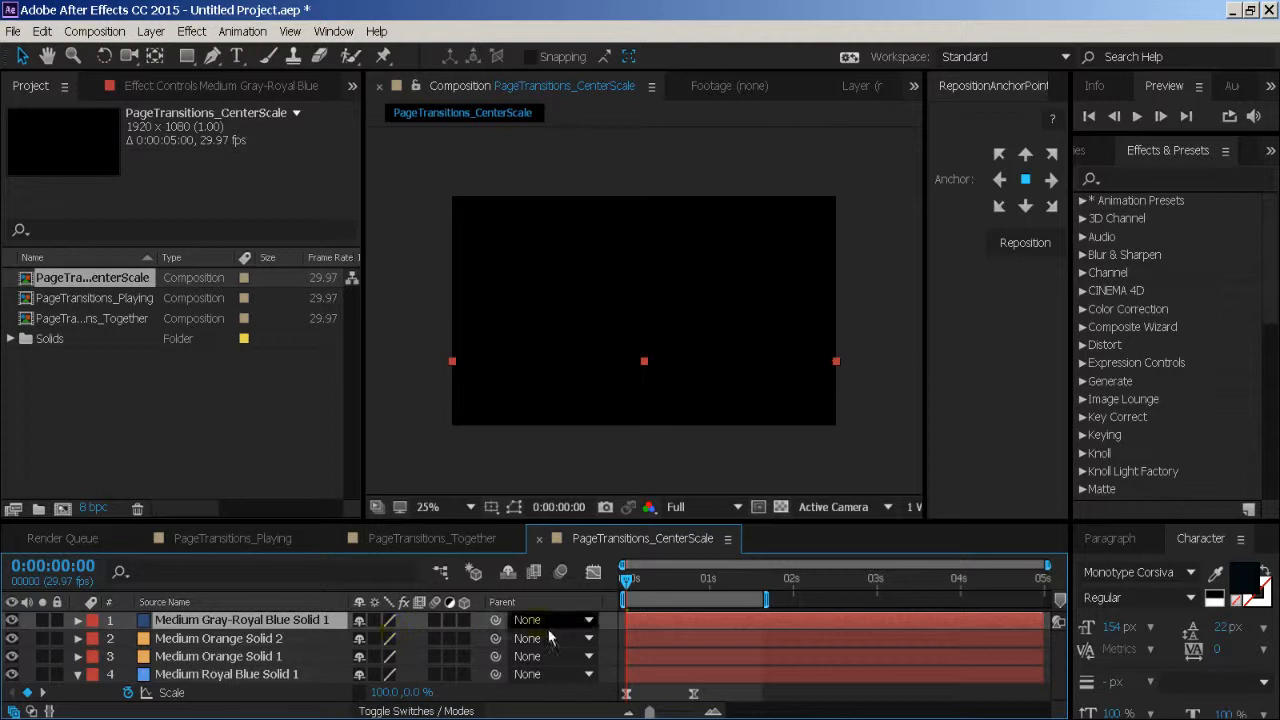
- Move the dark blue band down below the lower orange band so it covers the bottom edge of the frame
drag(706, 582, 716, 584)
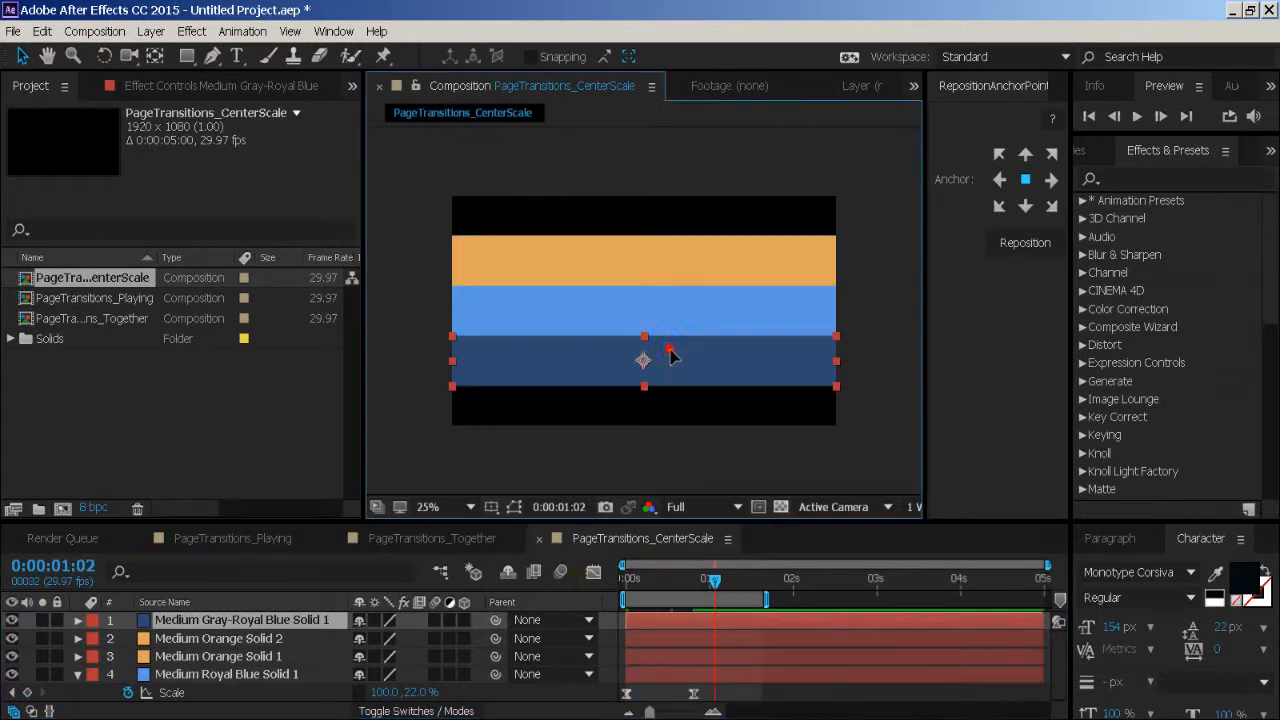
drag(677, 362, 675, 398)
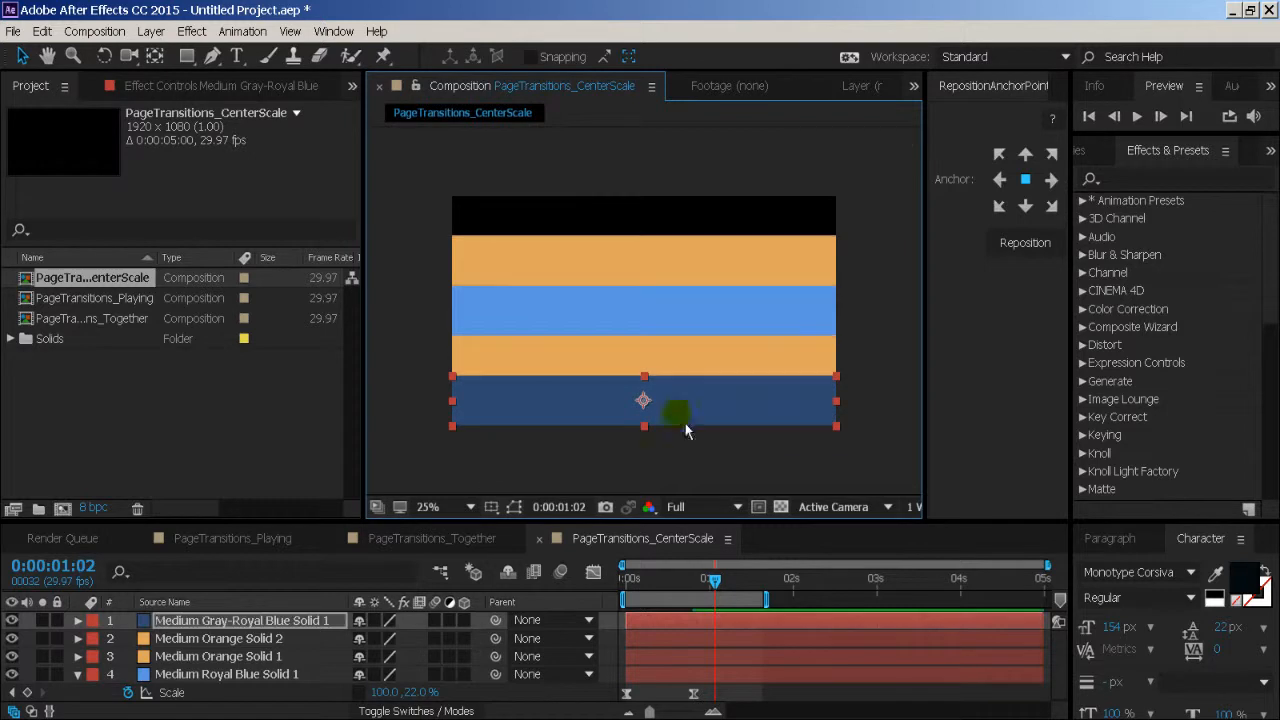
mouse_move(662, 585)
mouse_down()
mouse_move(610, 590)
mouse_move(747, 577)
mouse_move(653, 581)
mouse_up()
drag(603, 391, 603, 403)
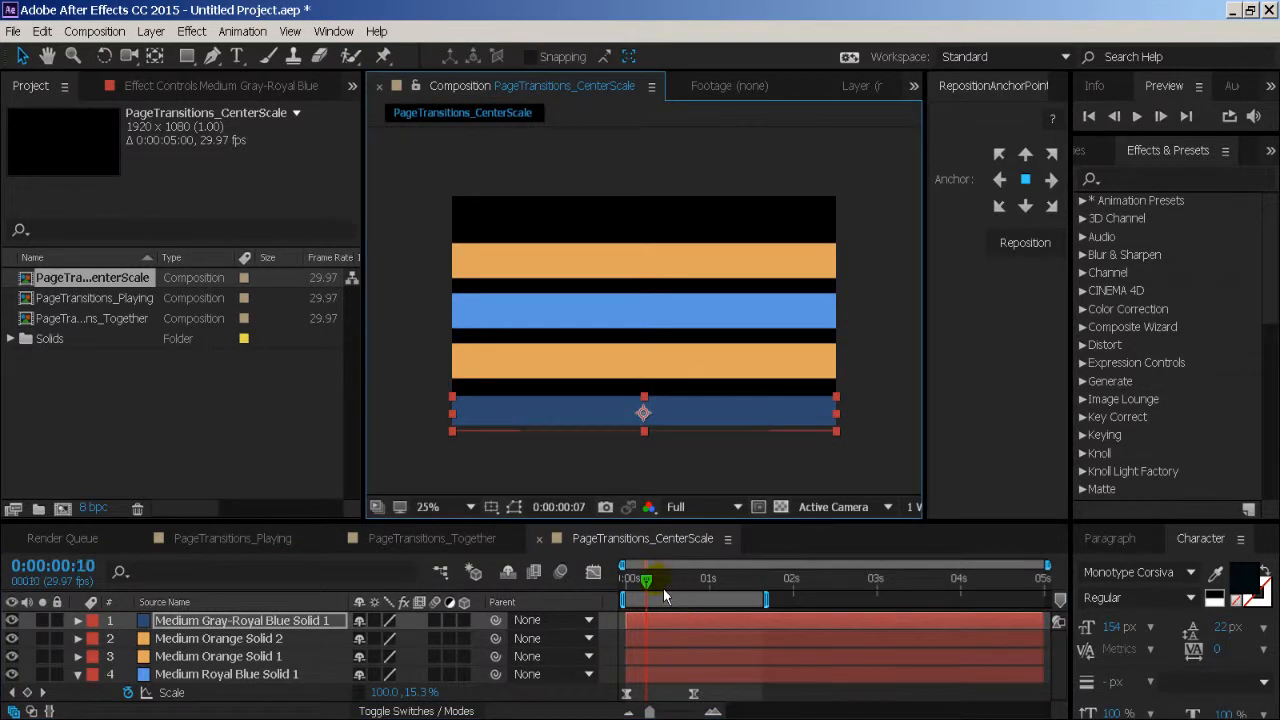
drag(663, 588, 740, 588)
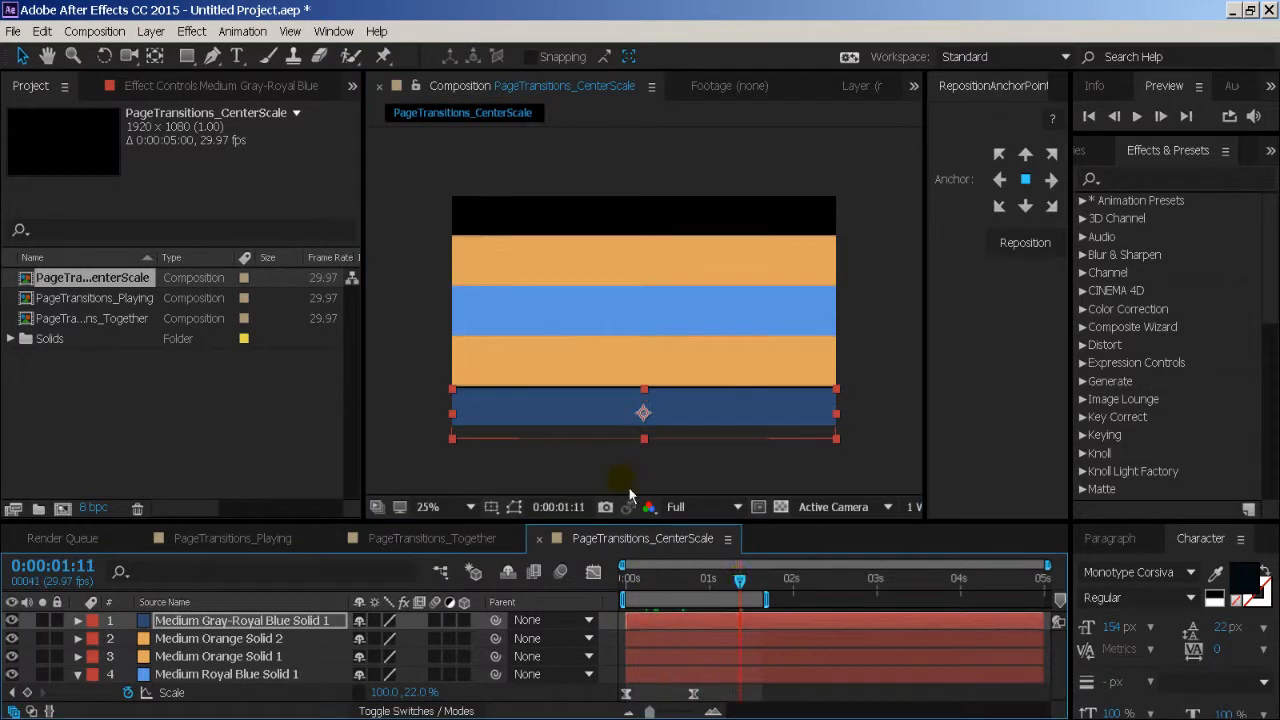
drag(650, 578, 731, 588)
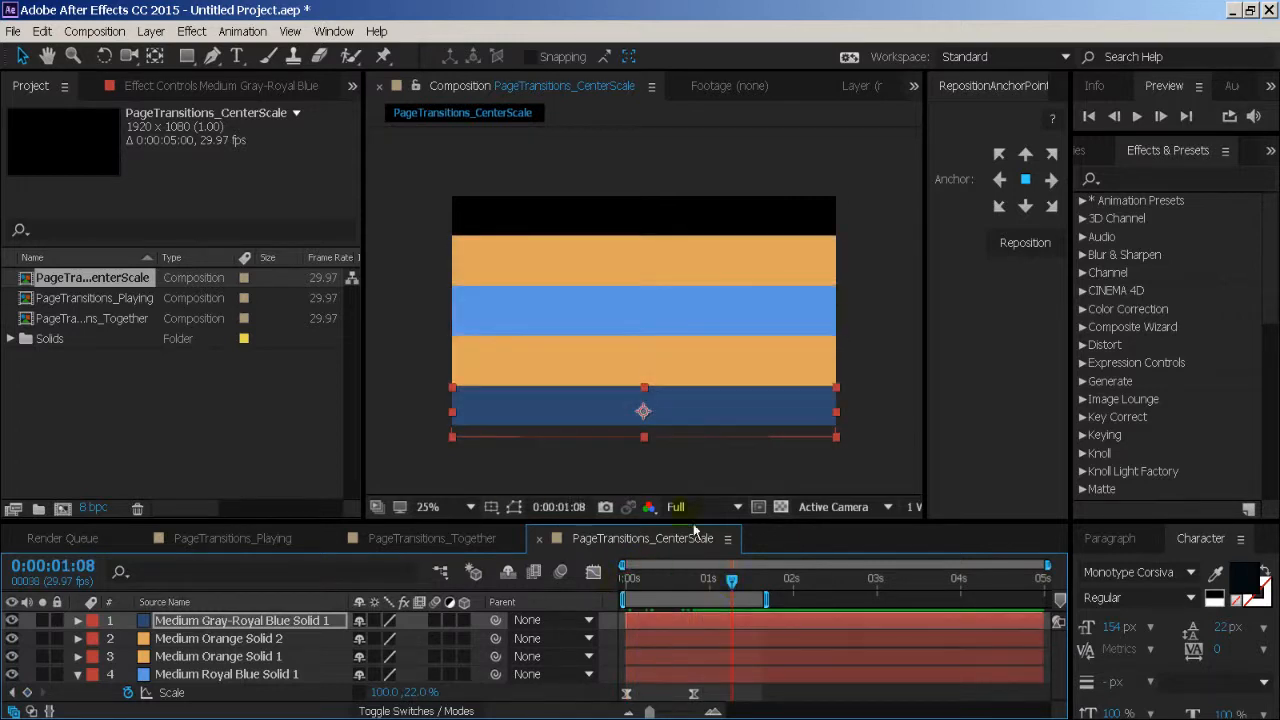
- Fine-tune the dark blue band's position so its upper edge meets the lower orange band without a gap
scroll(617, 433, up, 6)
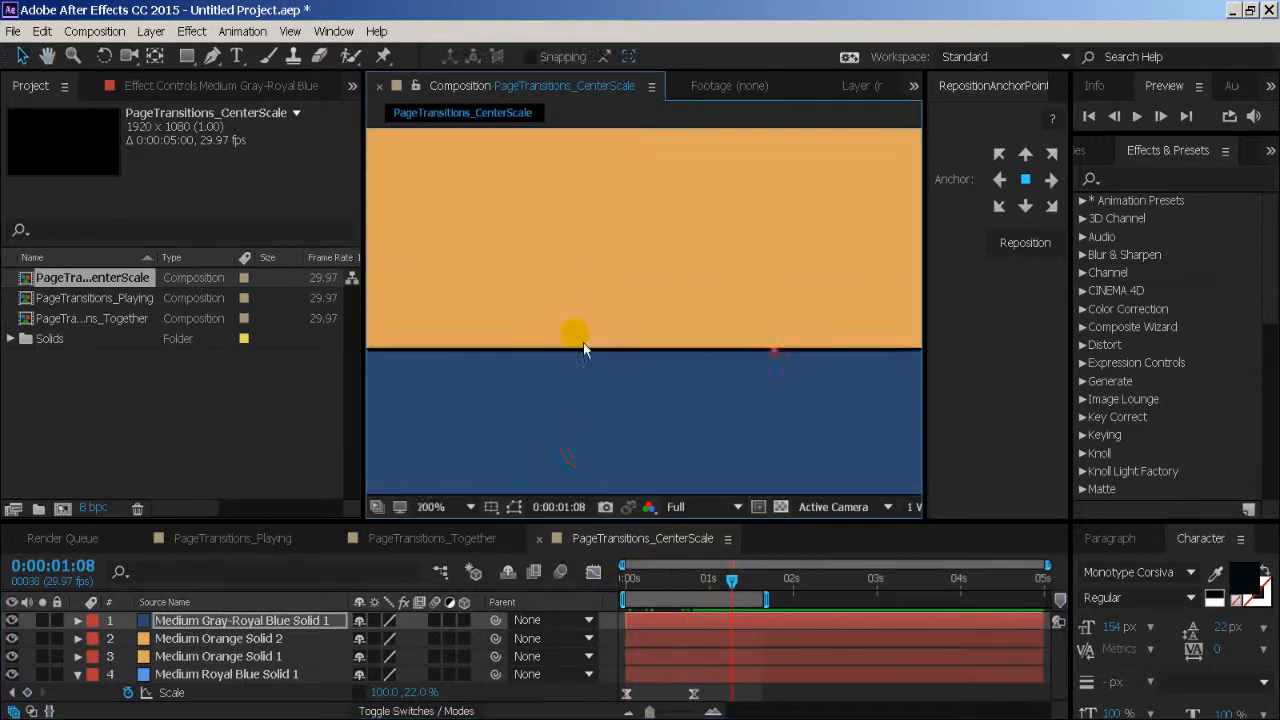
scroll(584, 349, up, 2)
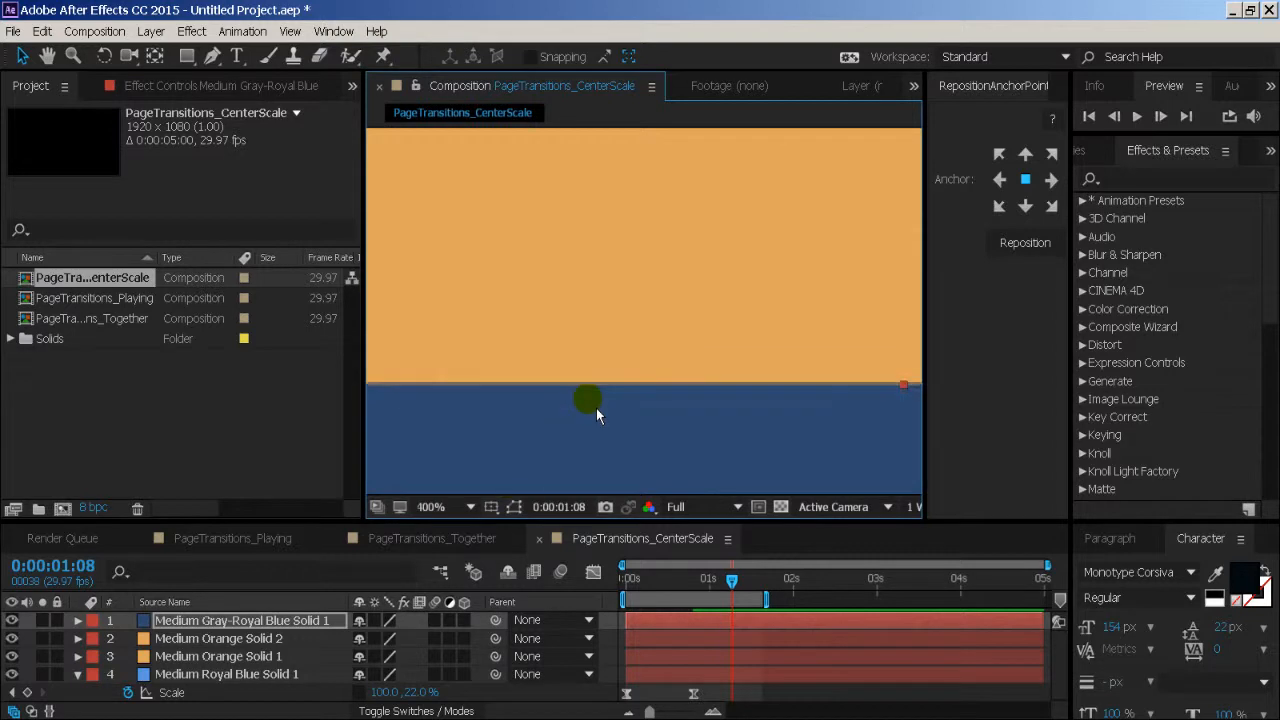
scroll(593, 397, down, 9)
scroll(597, 380, up, 2)
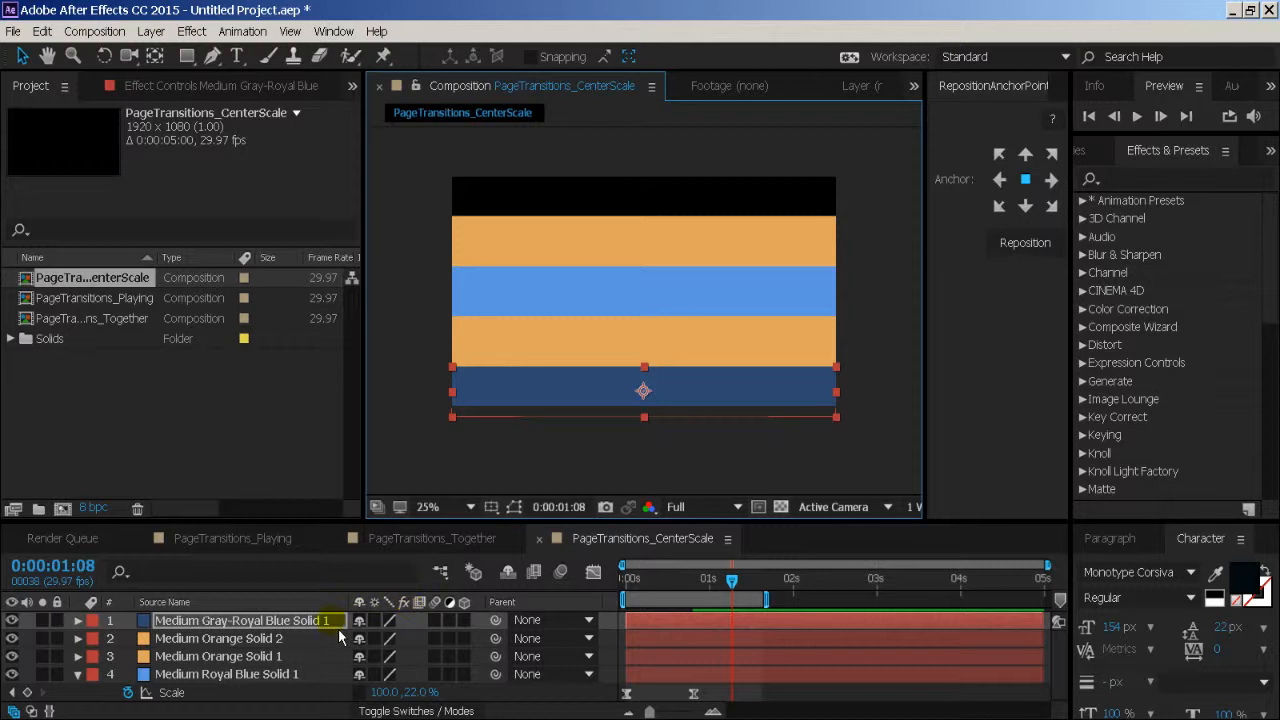
- Duplicate the dark blue solid and place the copy directly above the upper orange band, covering the top edge of the frame
click(338, 627)
key(ctrl+d)
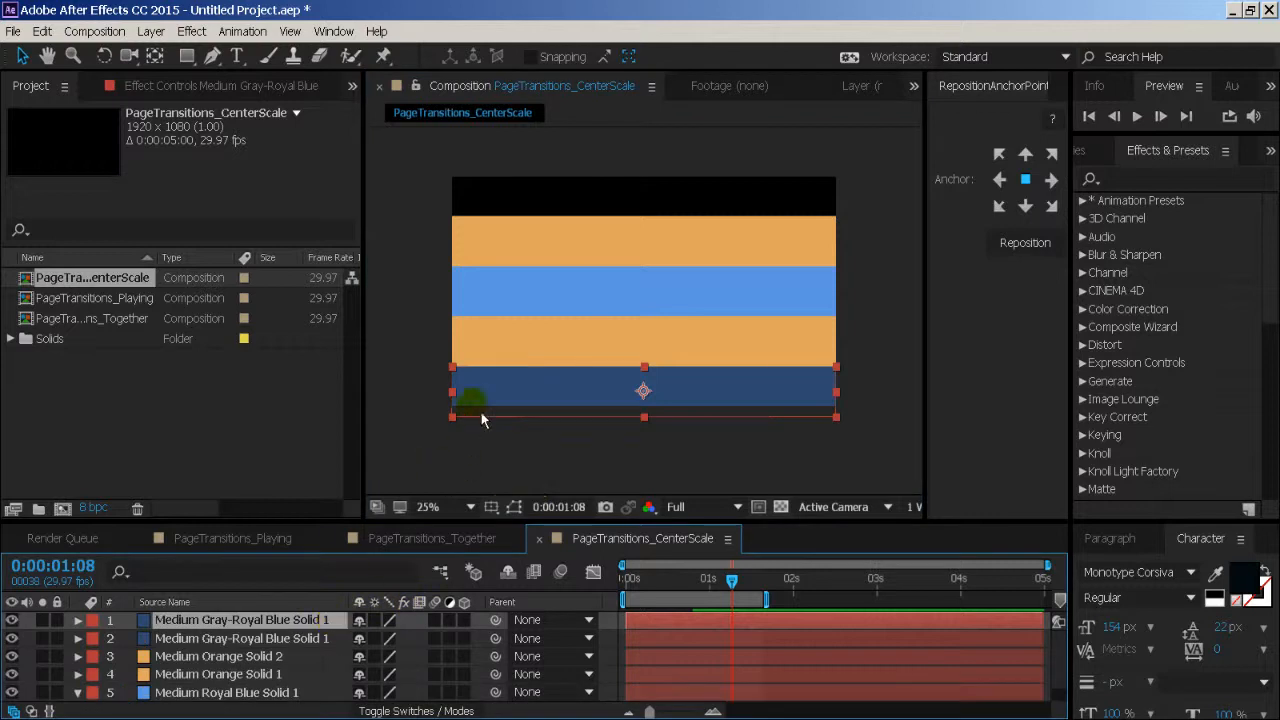
drag(481, 417, 531, 441)
scroll(471, 253, up, 3)
key(space)
key(period)
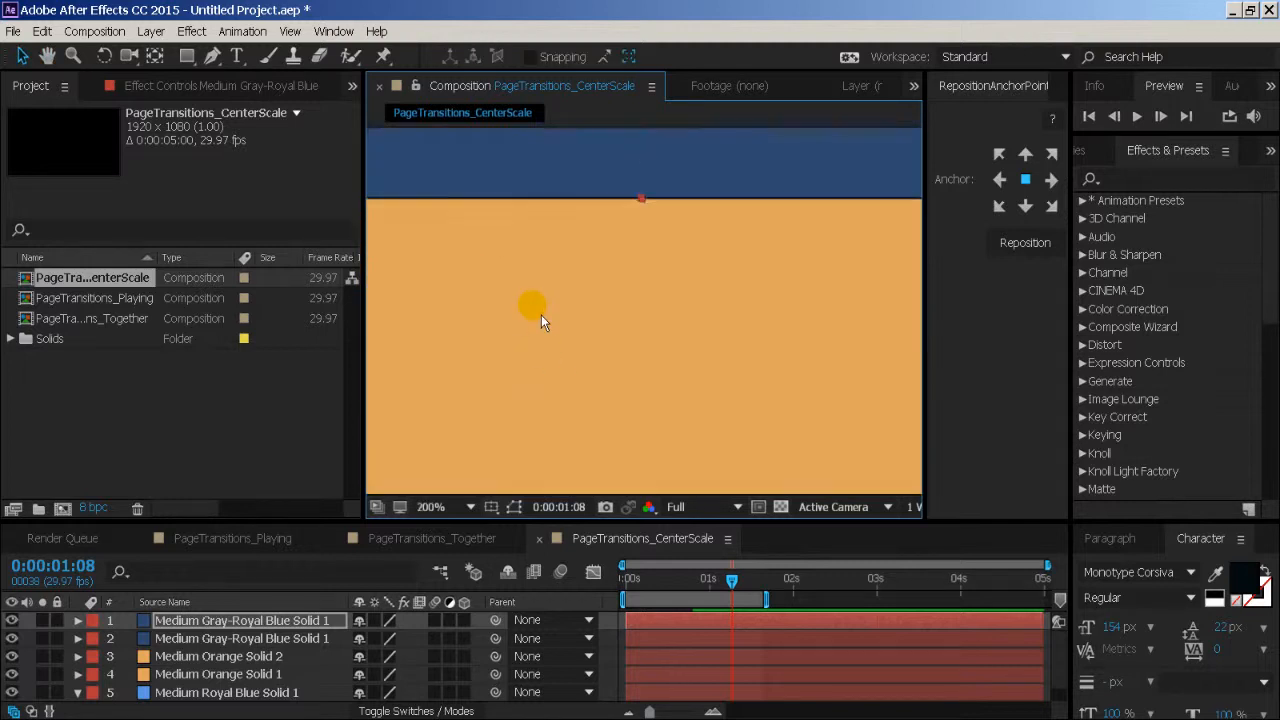
scroll(537, 314, down, 5)
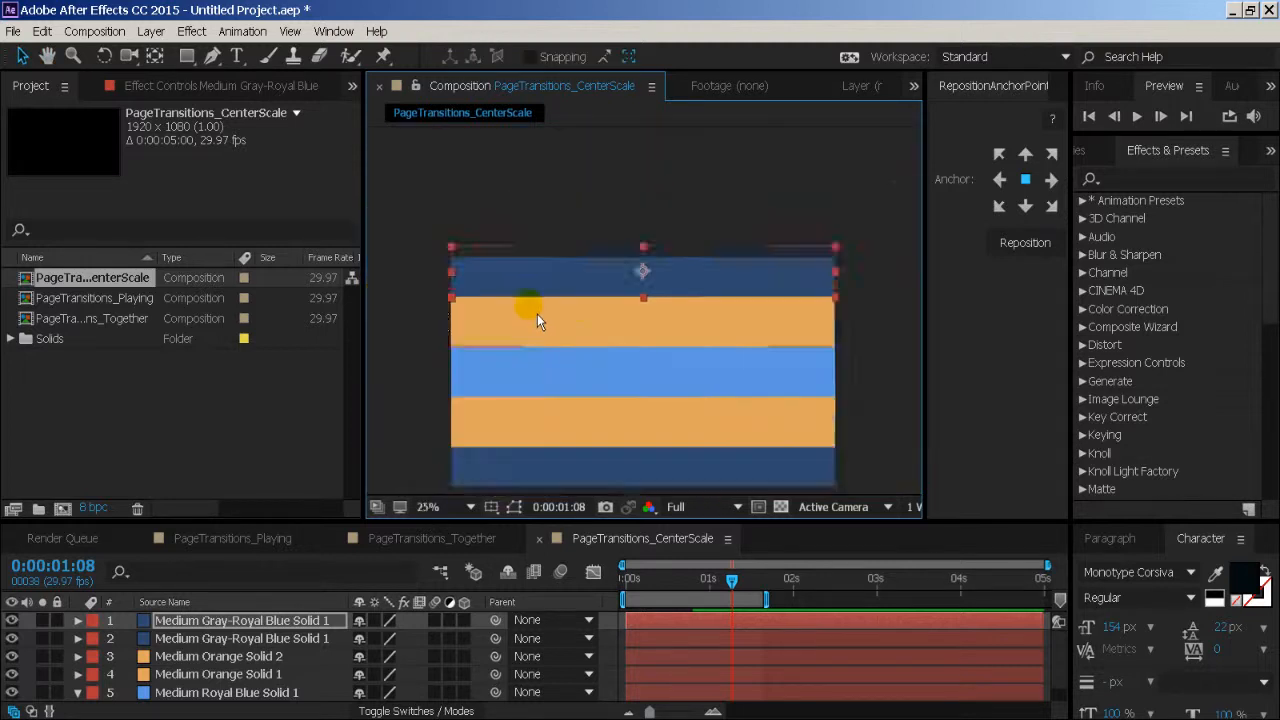
click(509, 319)
scroll(511, 321, up, 1)
key(space)
drag(553, 404, 561, 329)
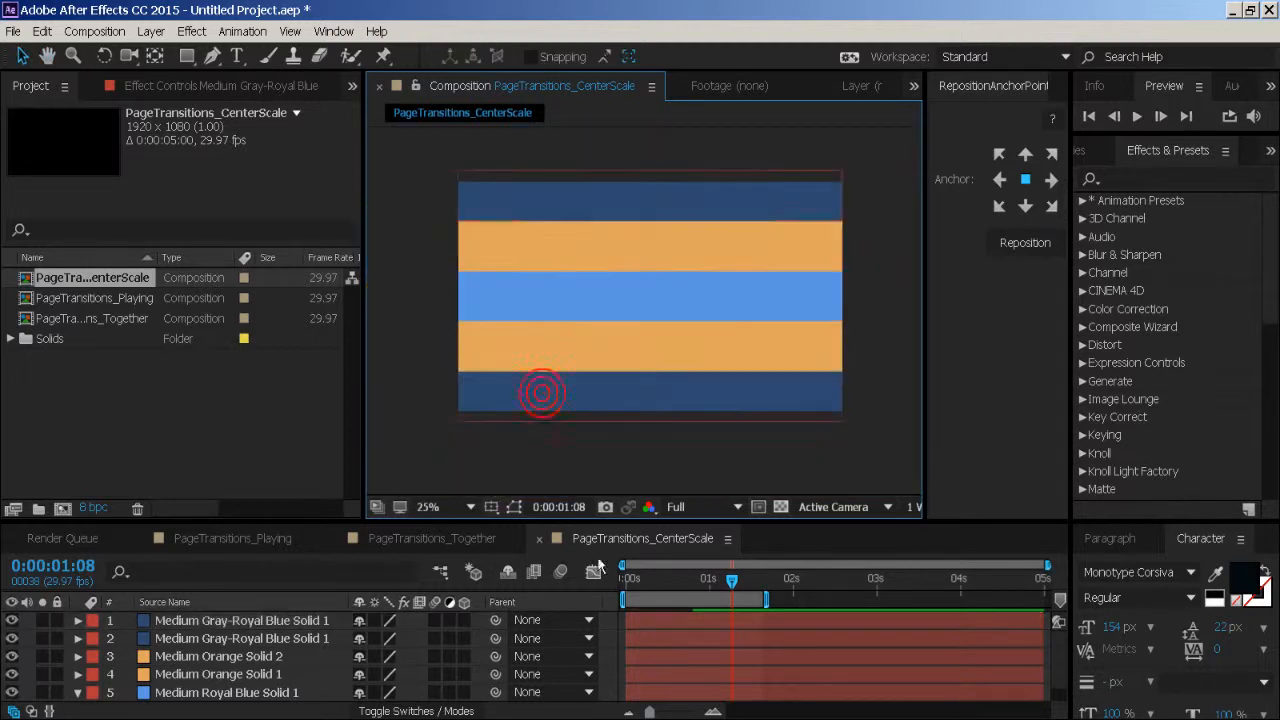
- Preview all five bands opening together from the start of the composition
drag(650, 712, 647, 712)
drag(652, 583, 598, 592)
click(461, 453)
key(space)
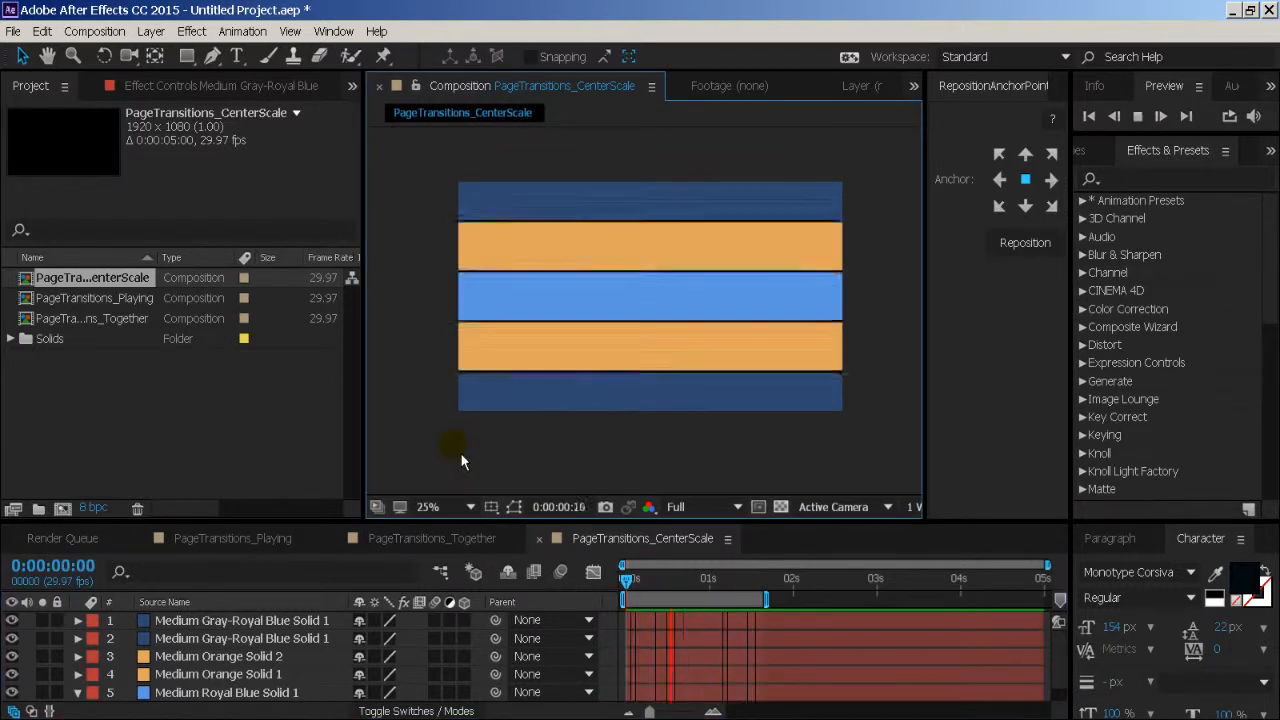
key(space)
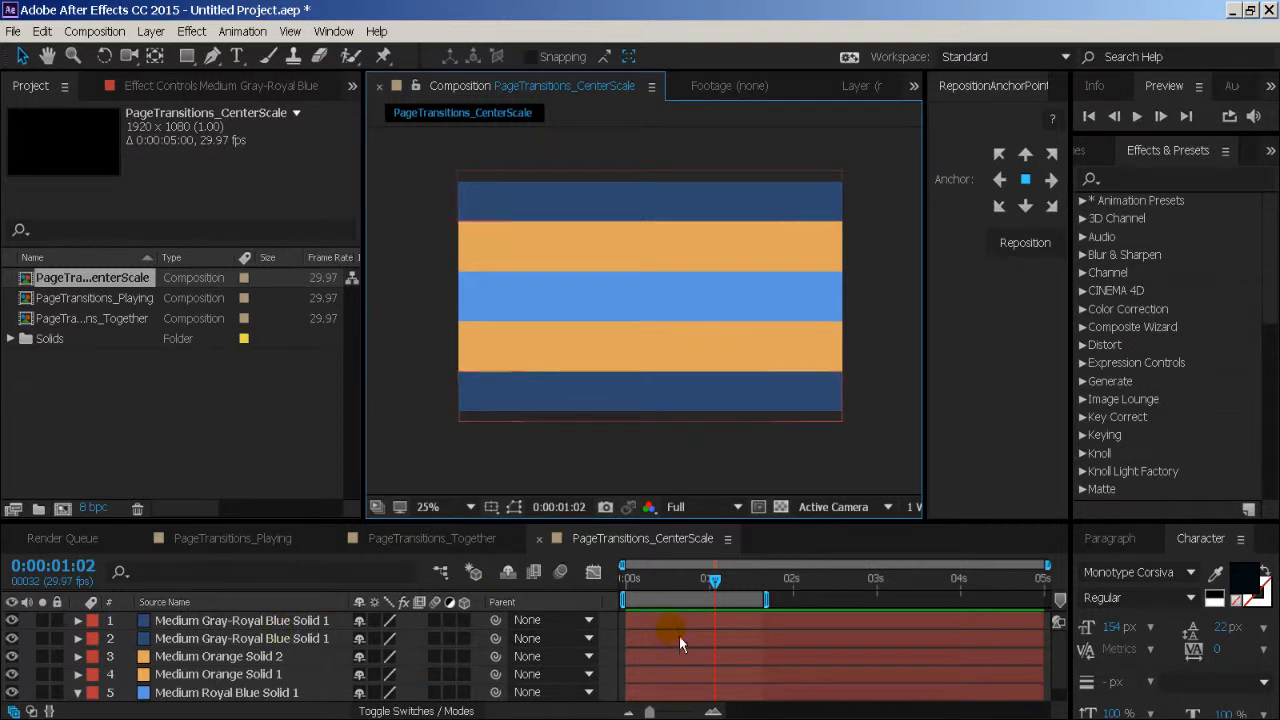
- Shift both orange solid layers a few frames later in time than the central blue layer
click(272, 693)
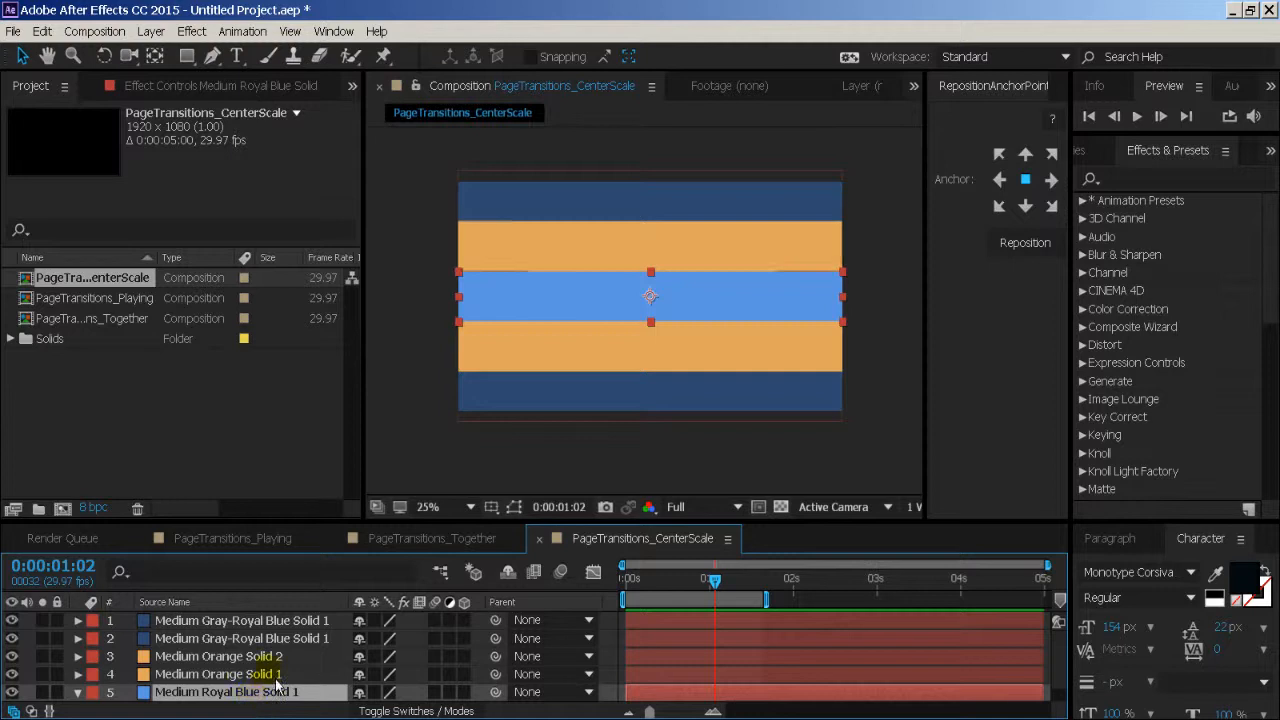
click(272, 674)
shift+click(270, 656)
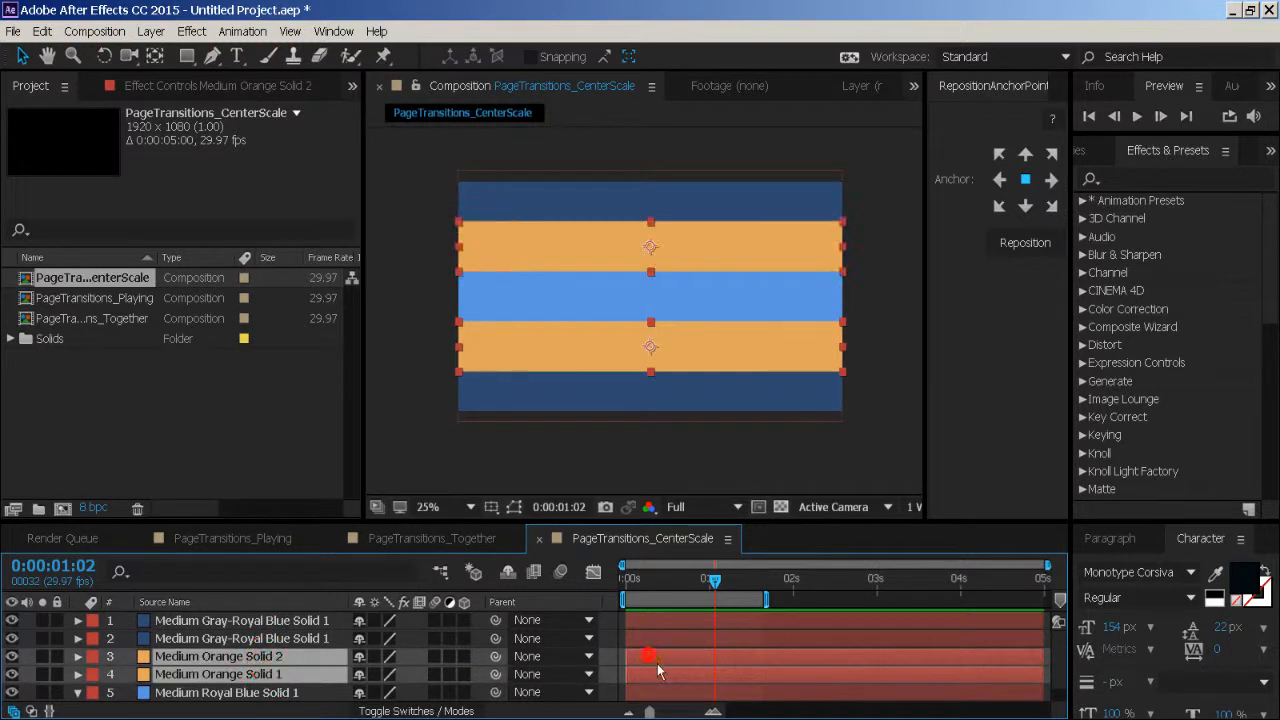
drag(657, 663, 664, 664)
- Shift both dark blue solid layers slightly later than the orange ones, and preview the staggered opening from the start
click(303, 621)
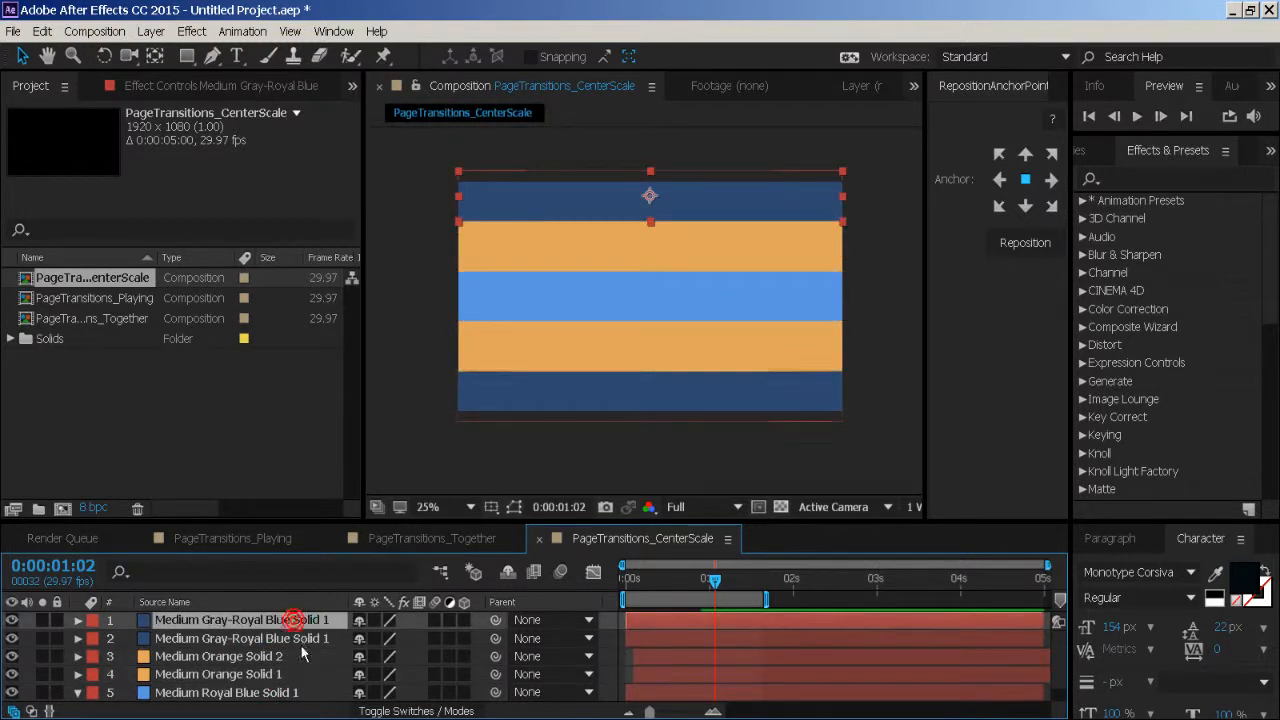
shift+click(293, 638)
drag(663, 646, 683, 642)
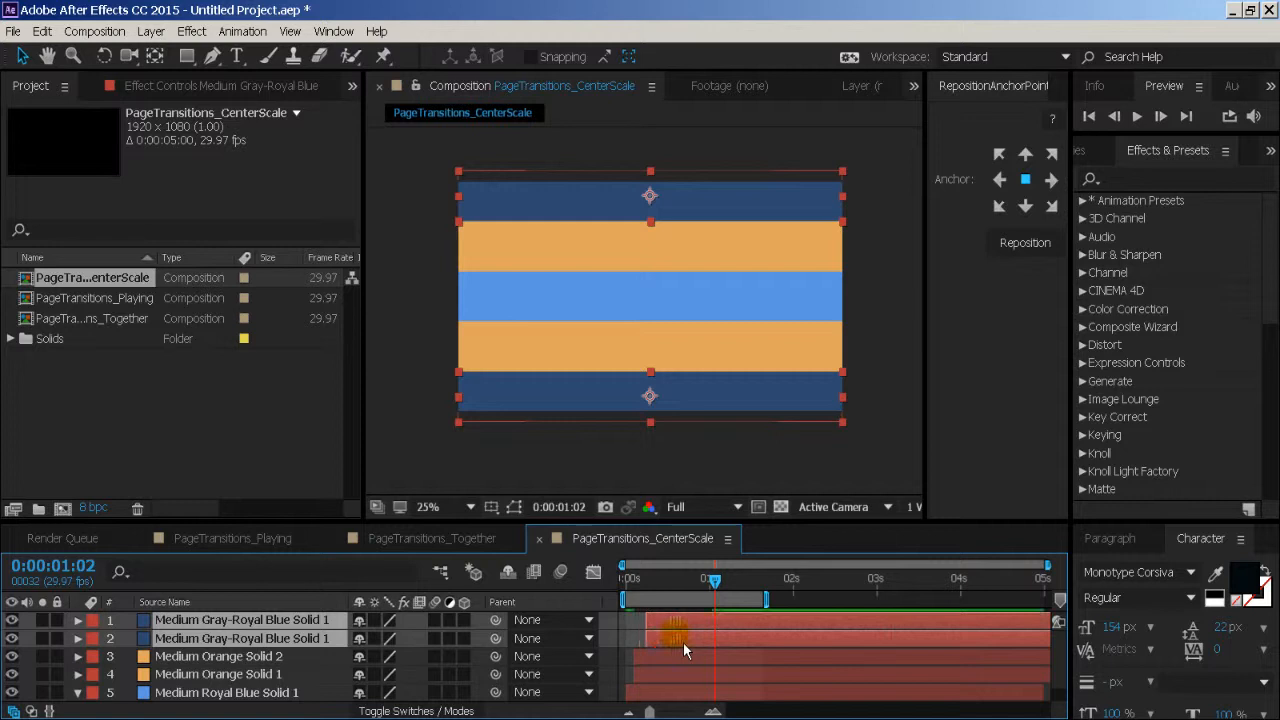
drag(645, 580, 612, 575)
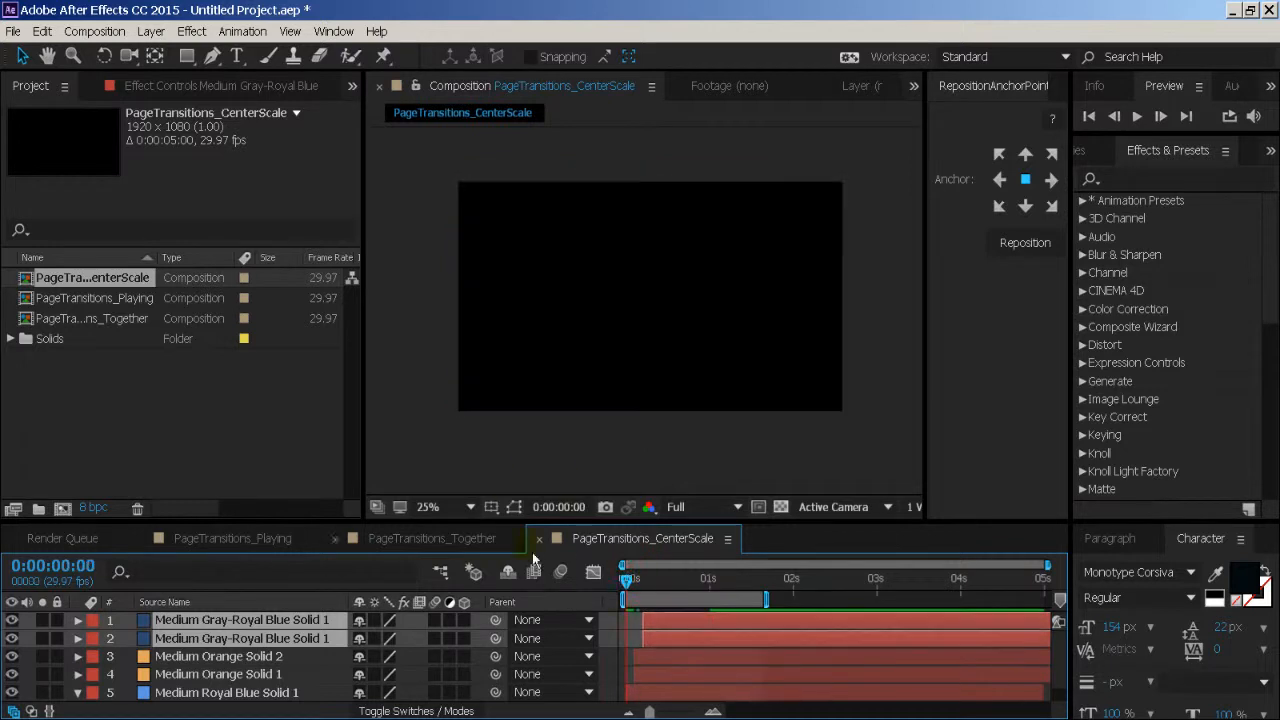
click(500, 476)
key(space)
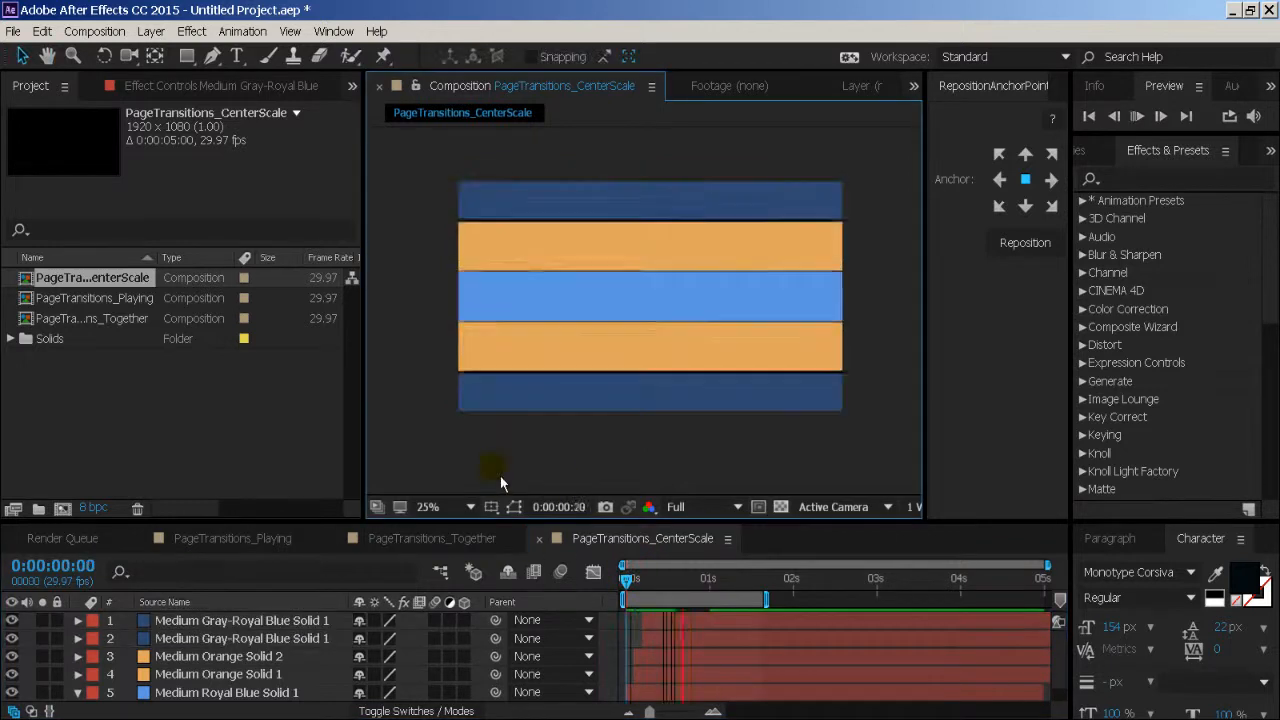
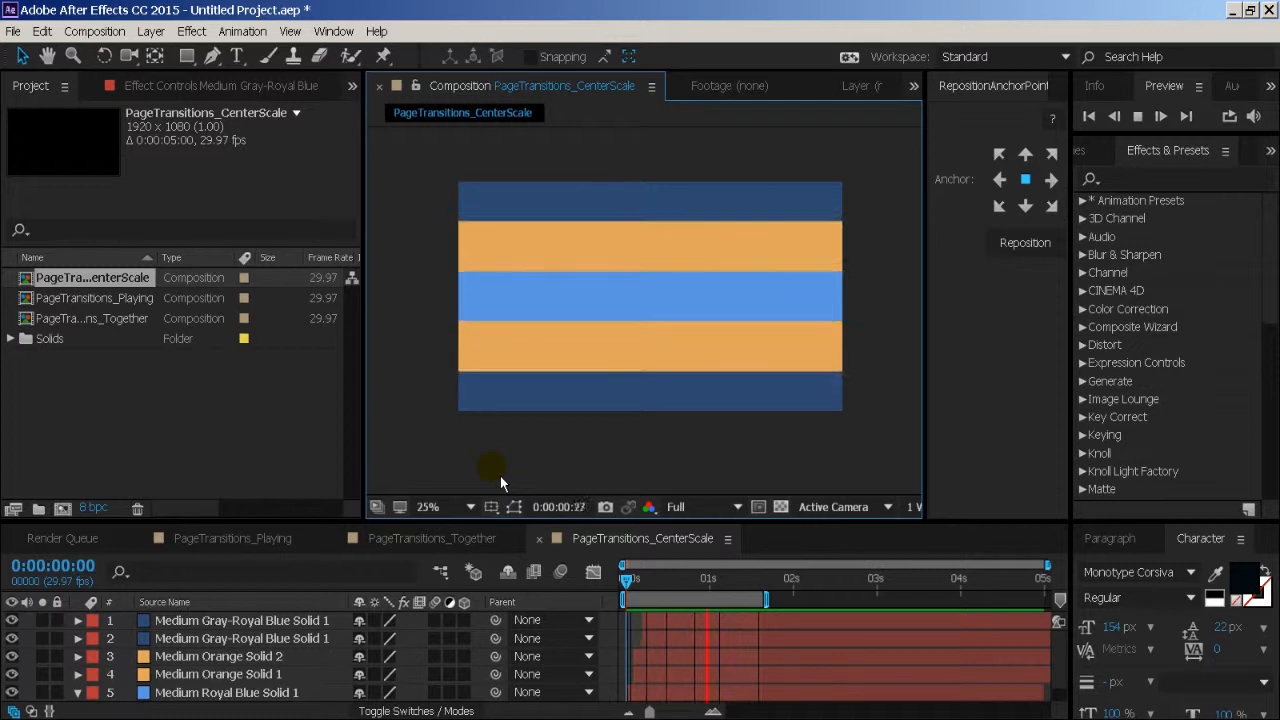
- Preview the staggered opening of the five bands again from the start, and collapse the central blue layer's Scale property
key(space)
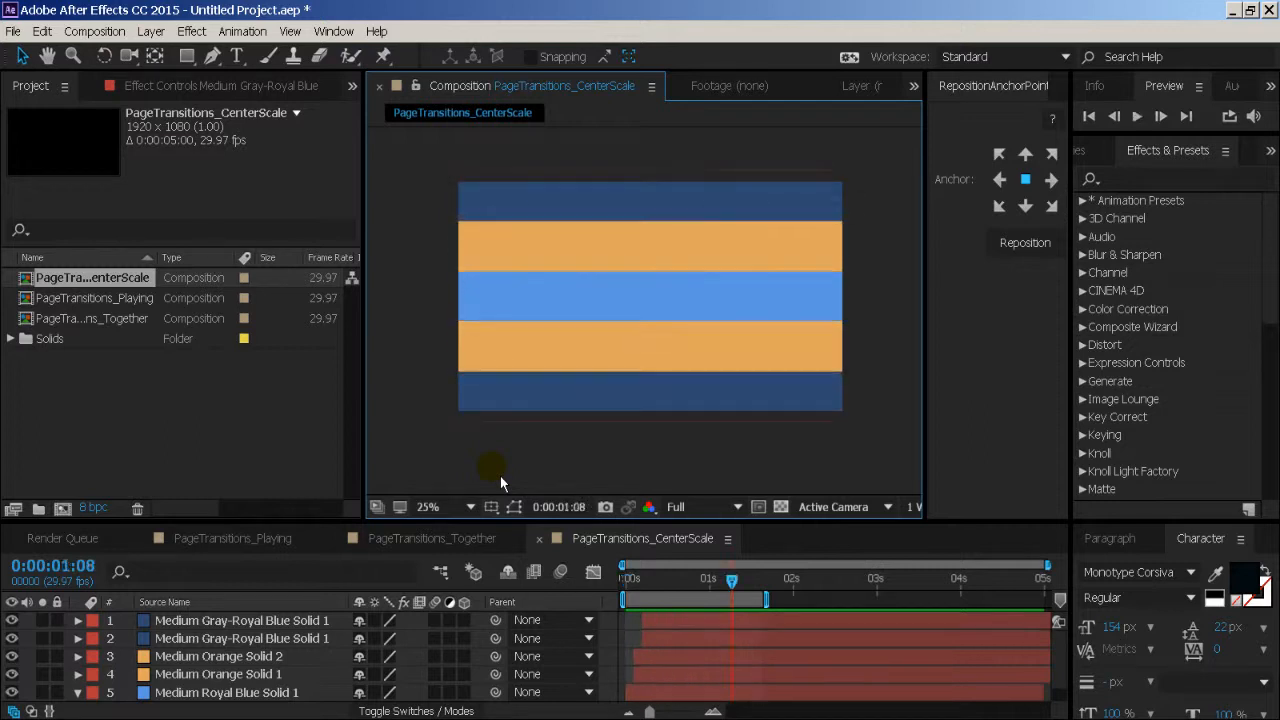
key(space)
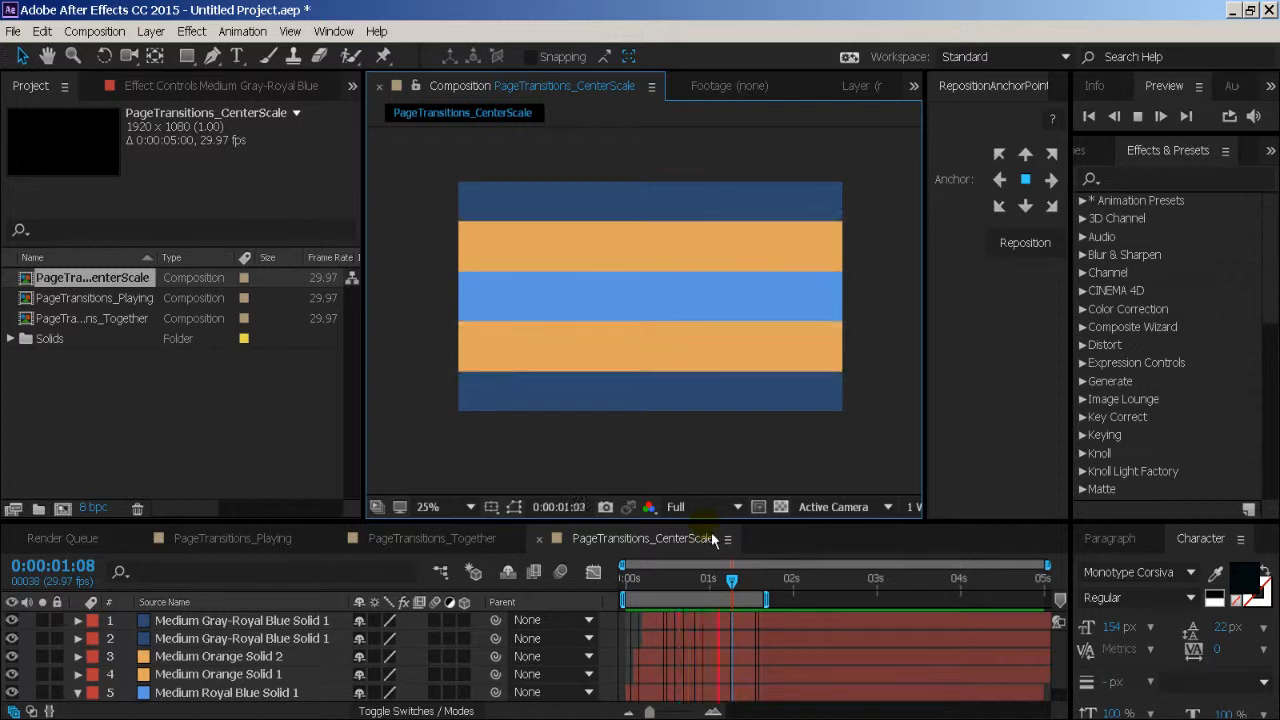
key(space)
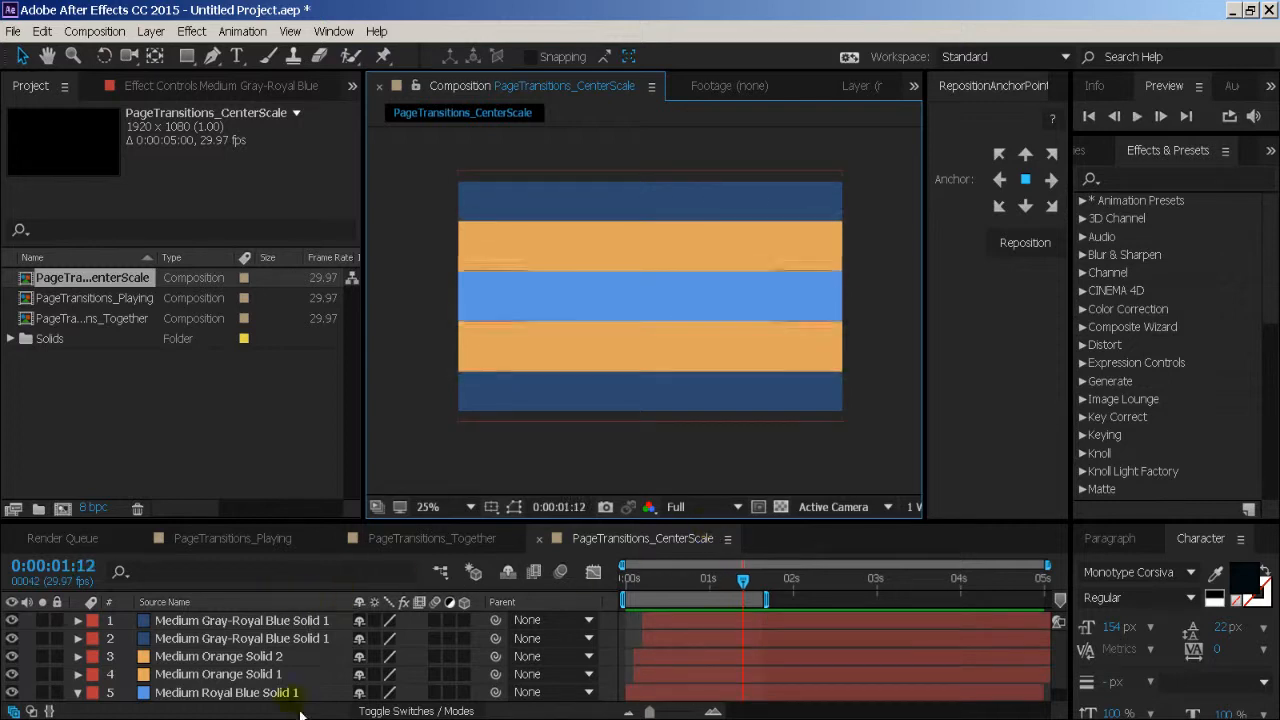
drag(430, 522, 430, 487)
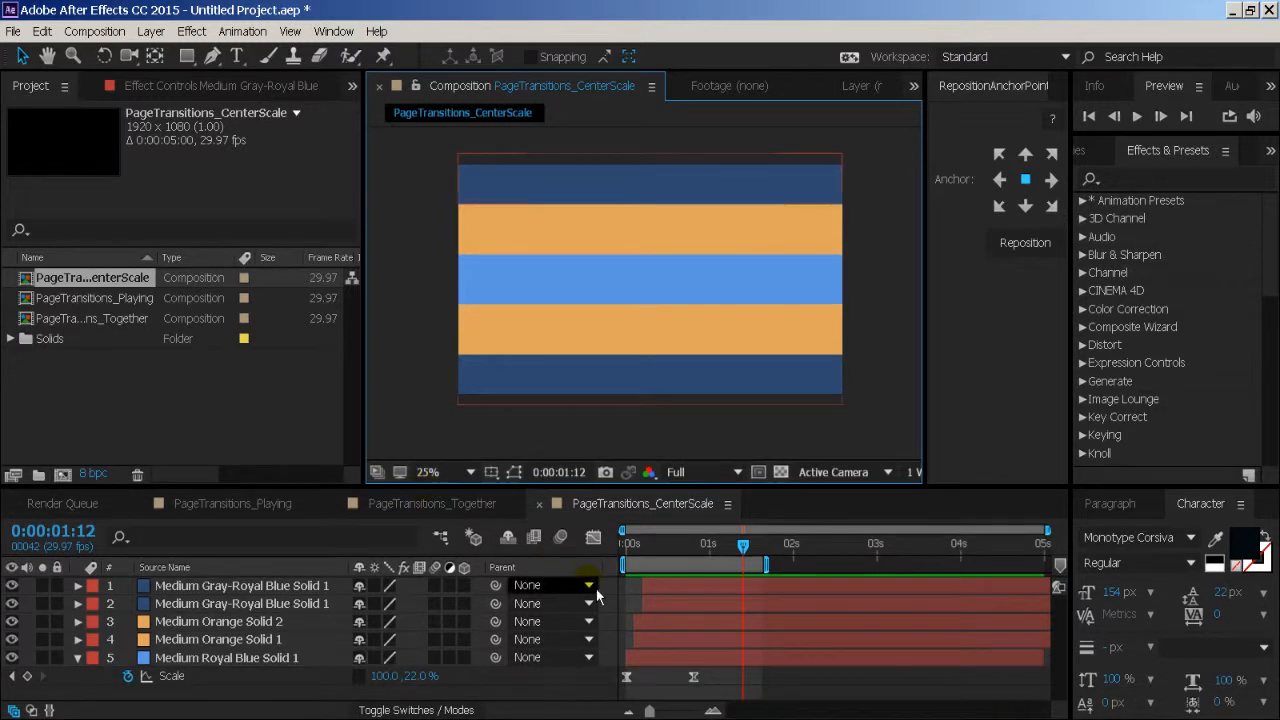
click(626, 545)
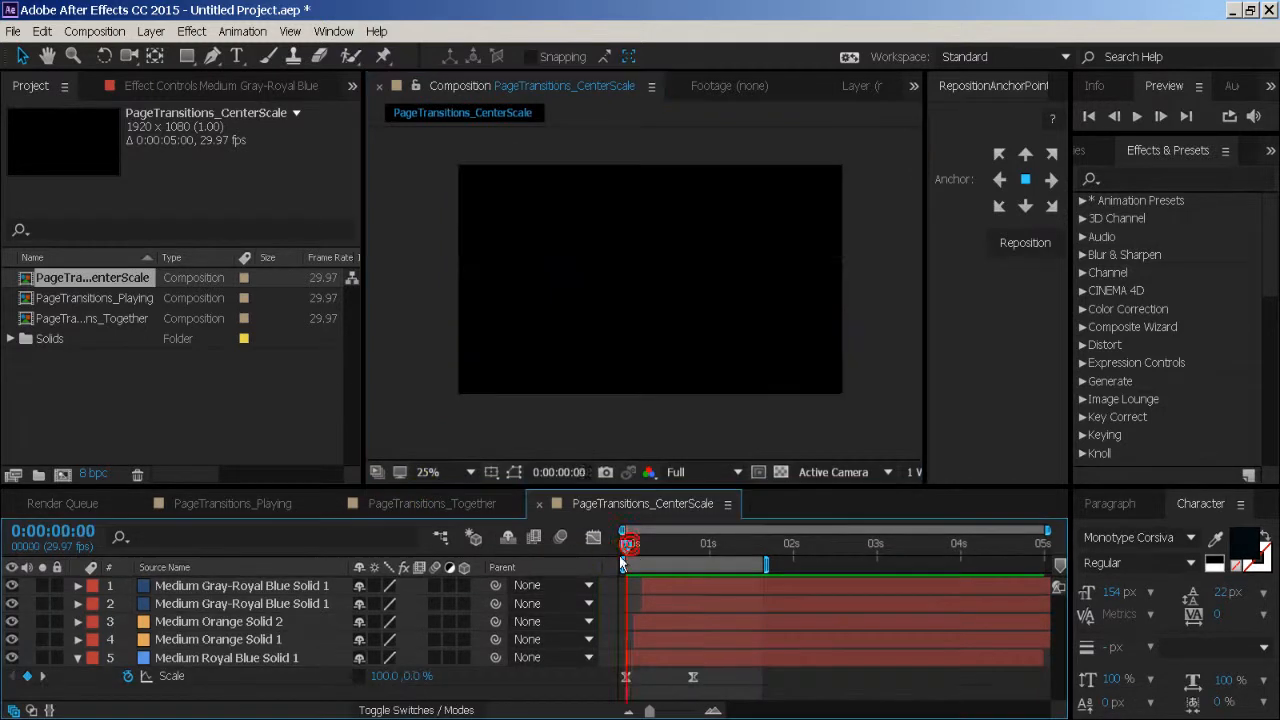
key(space)
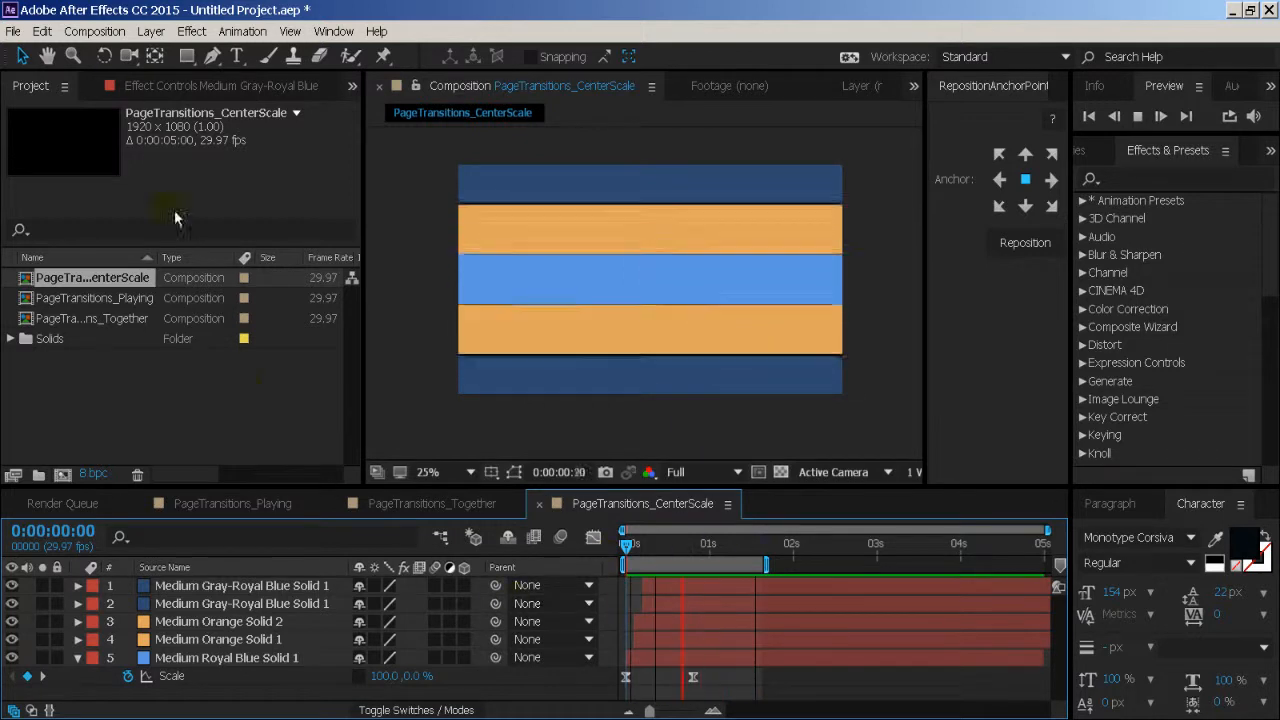
key(space)
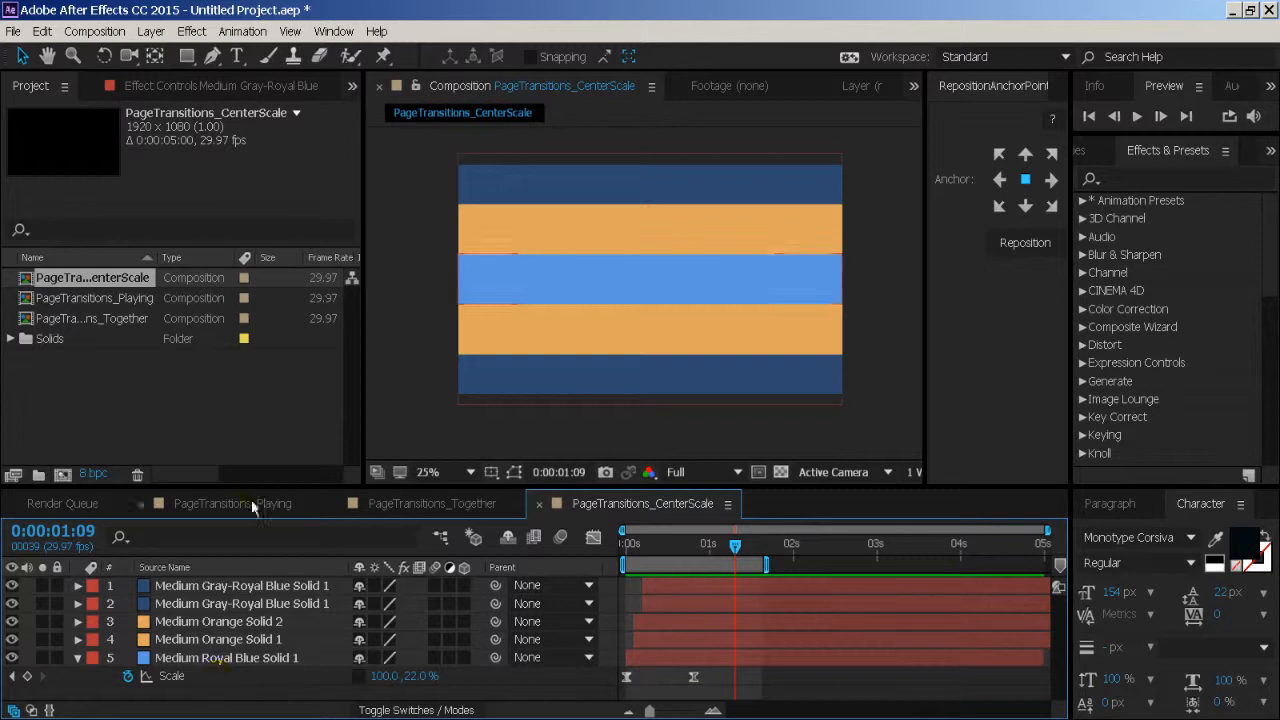
click(218, 658)
key(s)
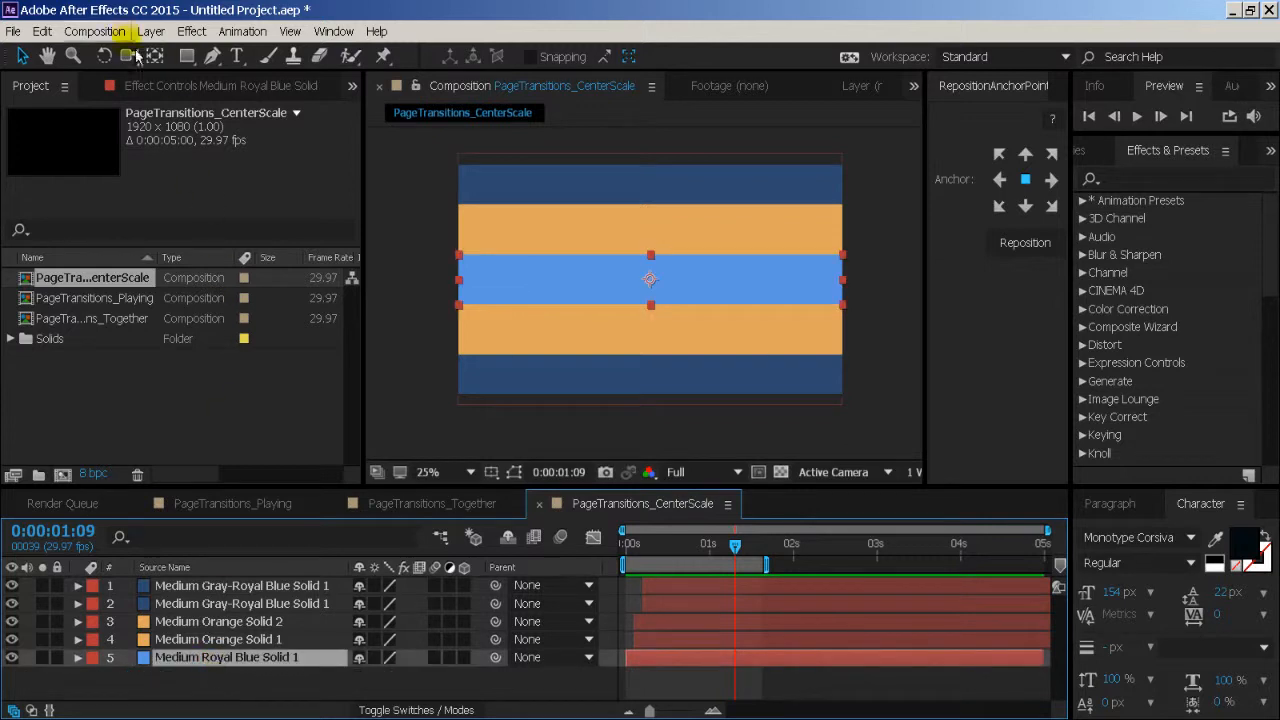
- Create a composition named PageTransition_Crazy with the HDTV 1080 29.97 preset and a duration of 0:00:05:00
click(94, 31)
click(133, 52)
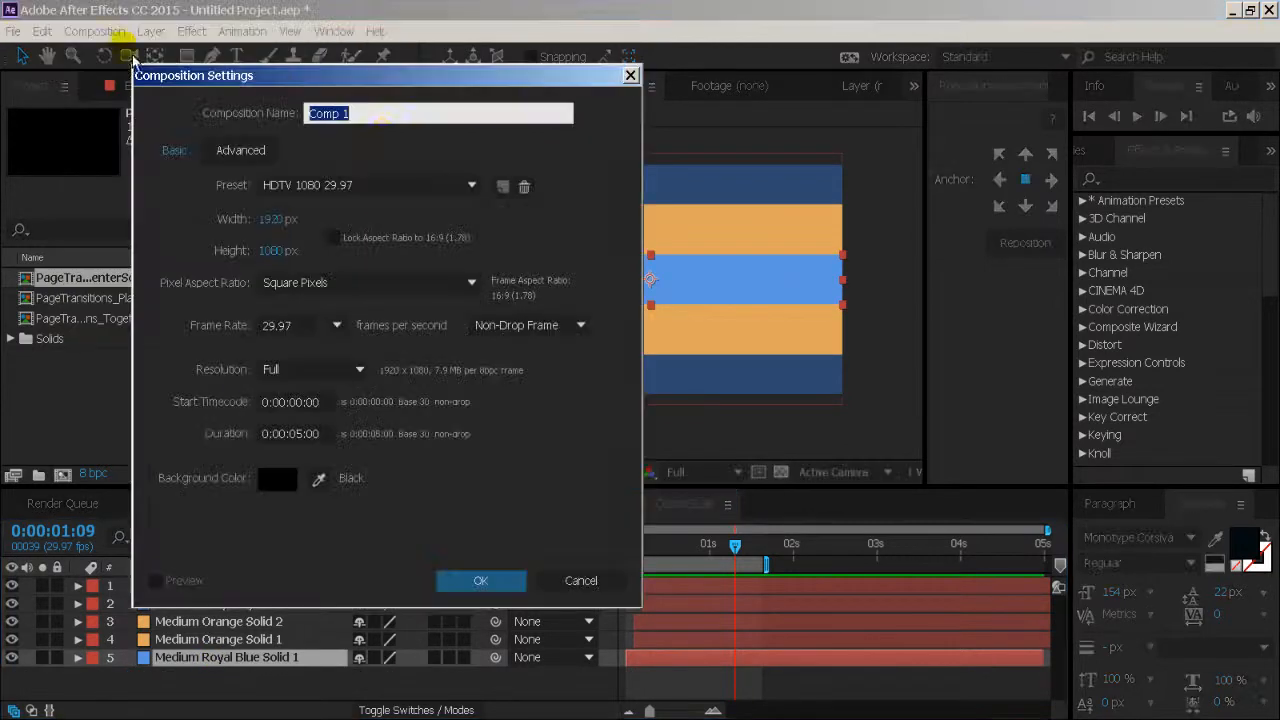
text(PageTransition_Crazy)
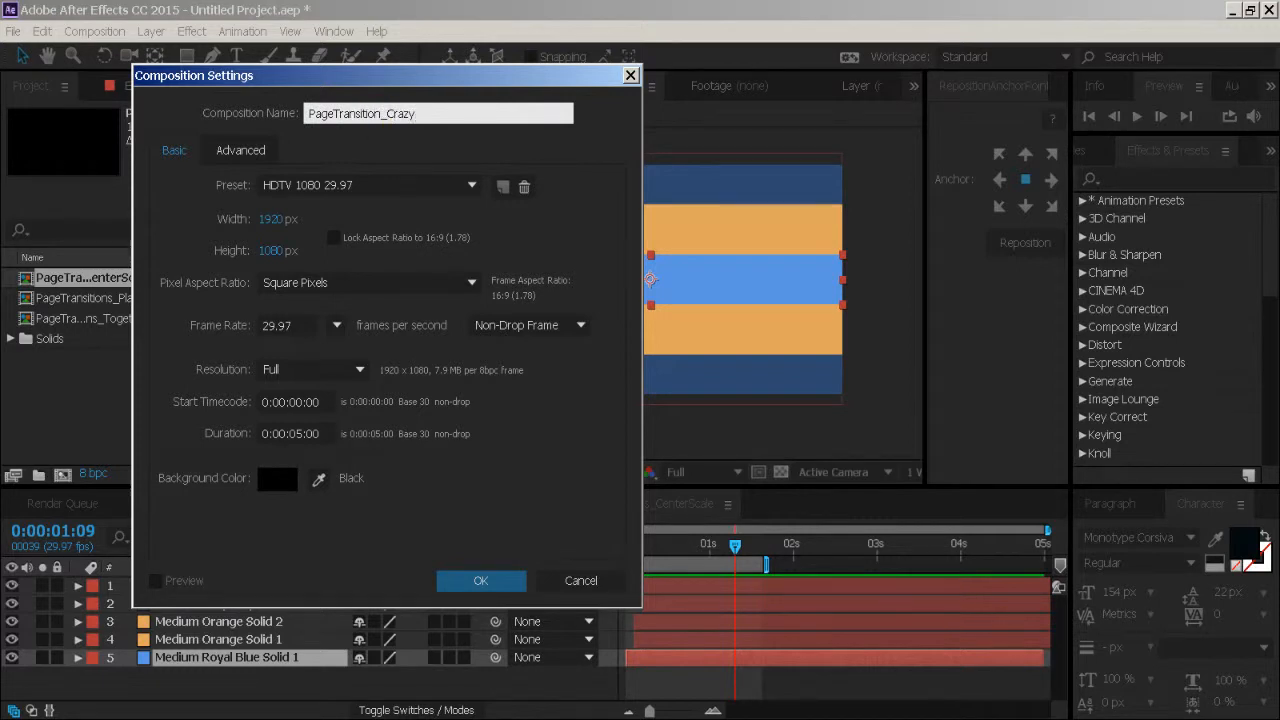
click(460, 582)
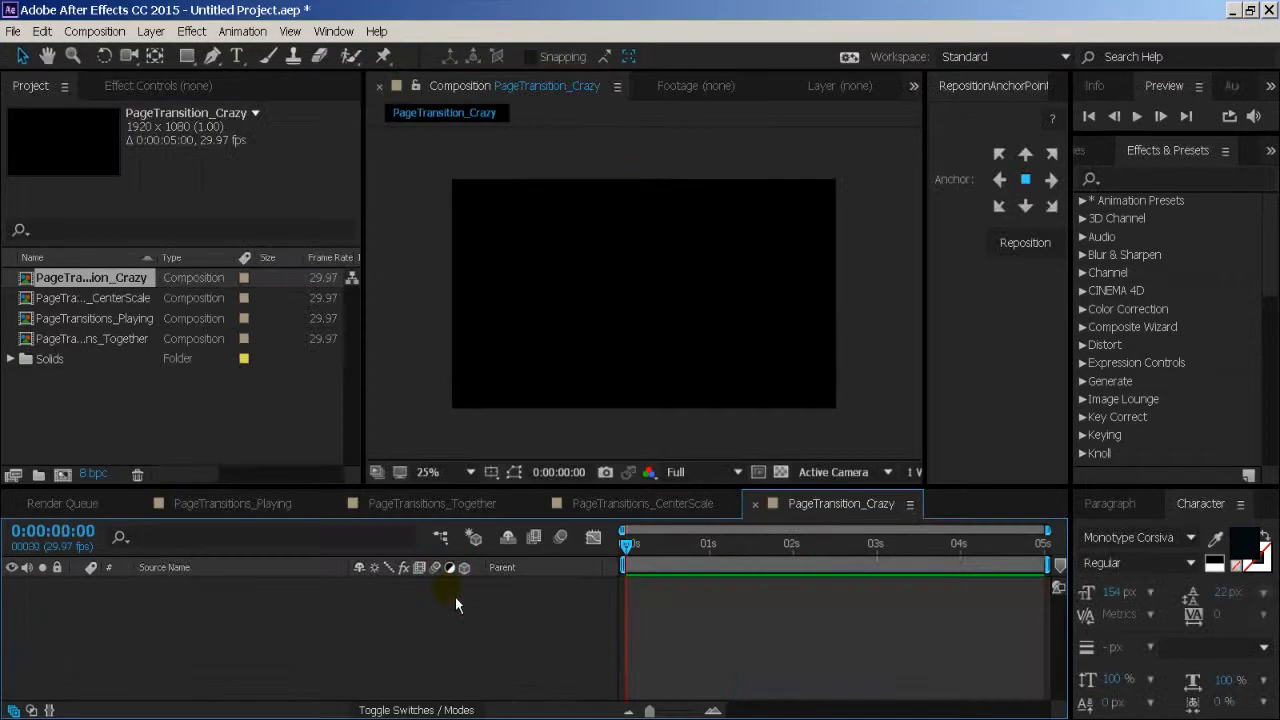
- Add a dark blue solid of 1920 x 1080 px to the PageTransition_Crazy composition
click(150, 31)
mouse_move(165, 52)
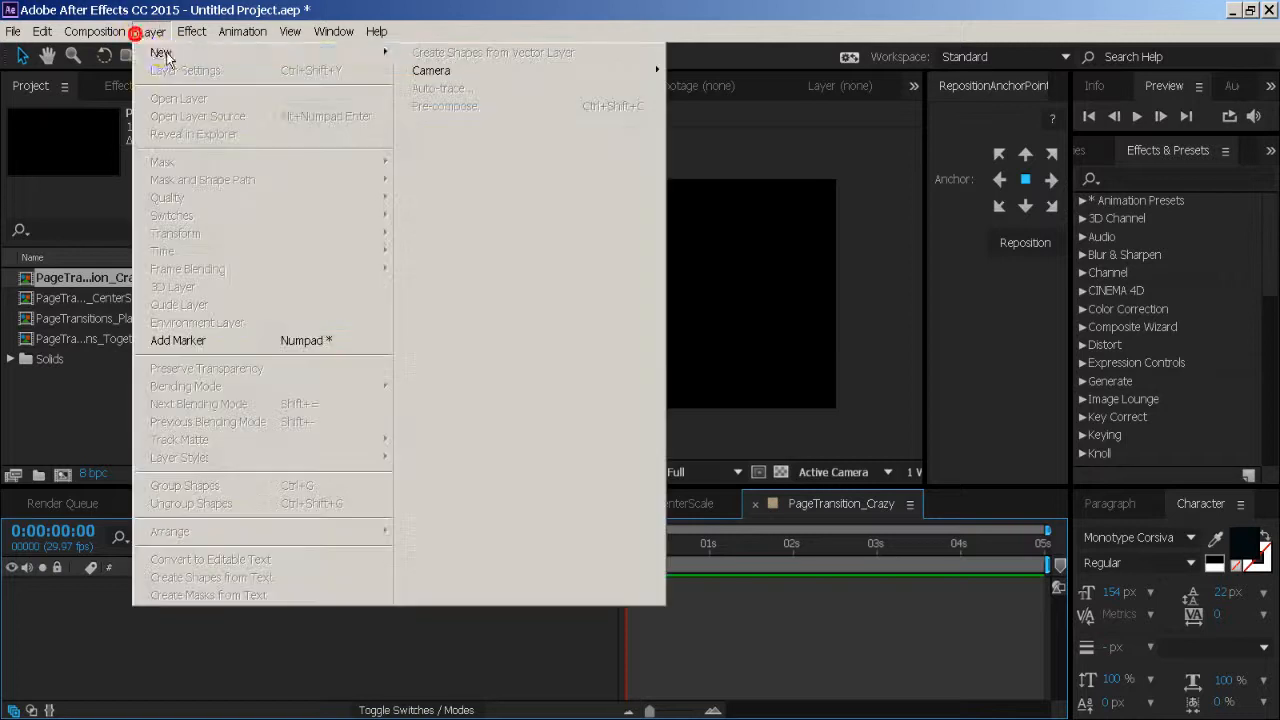
click(445, 70)
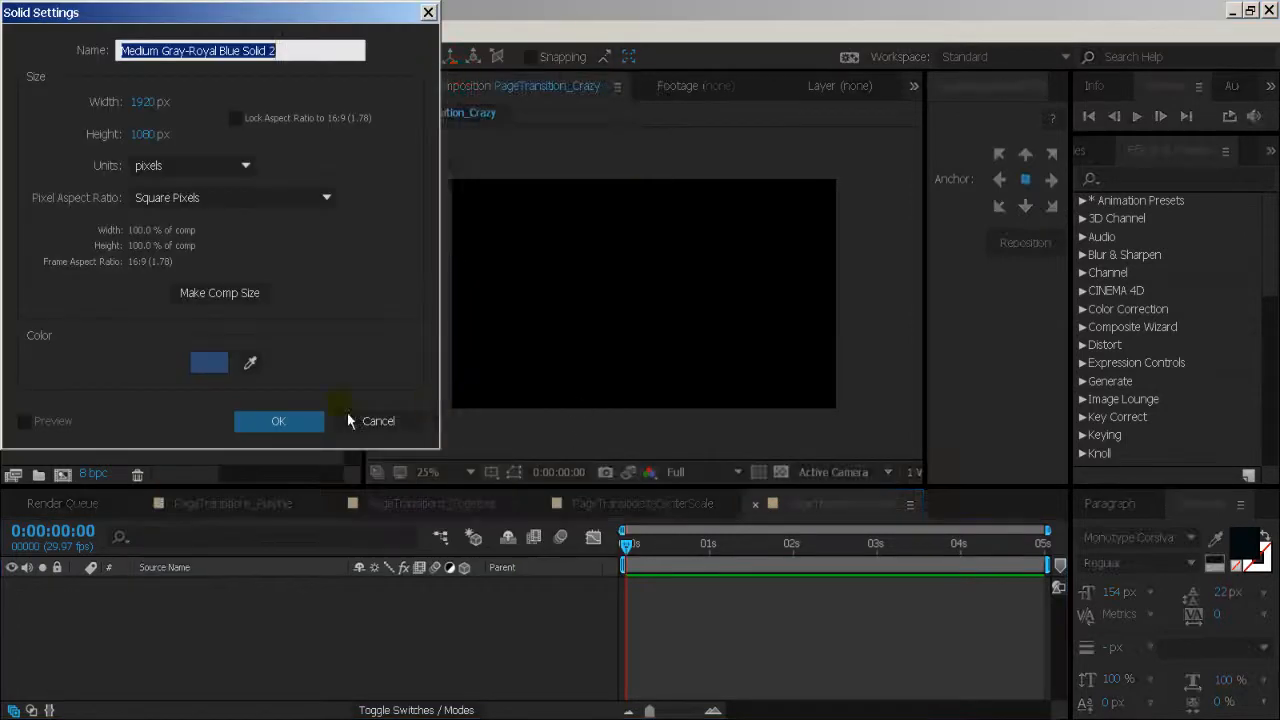
click(300, 430)
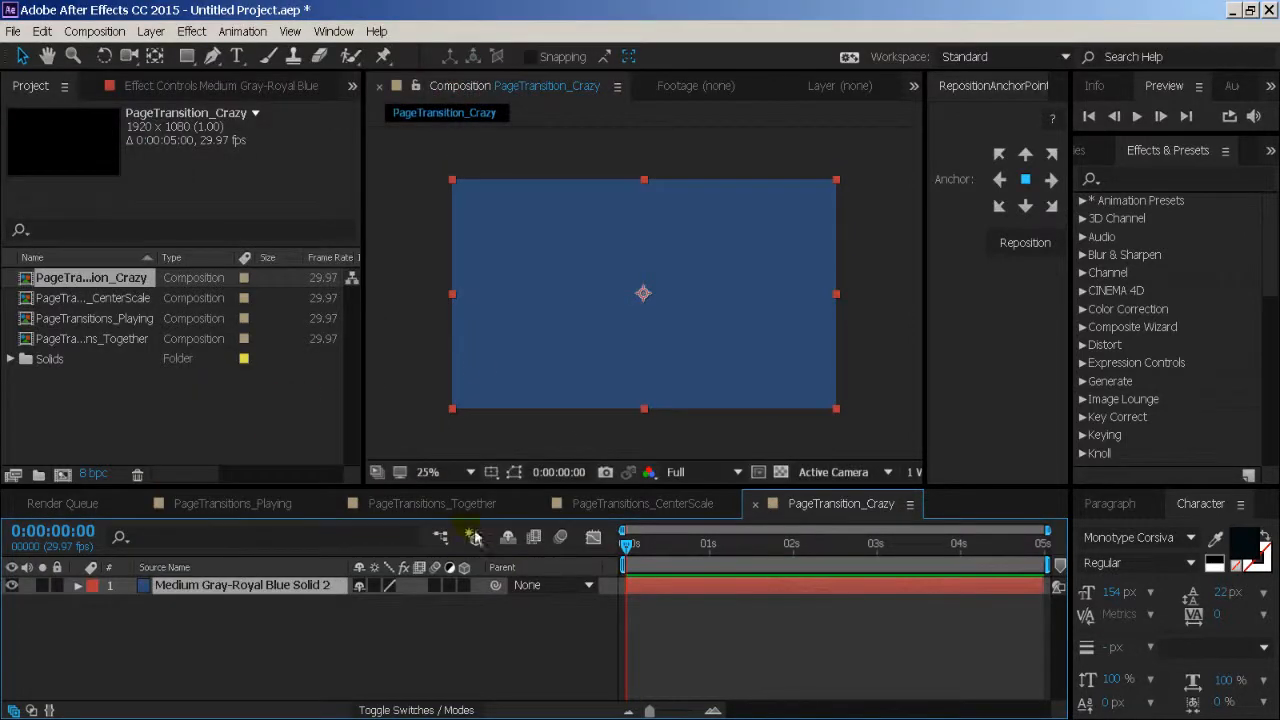
- Move the dark blue solid's anchor point from its centre to its upper-left corner
click(643, 297)
click(458, 396)
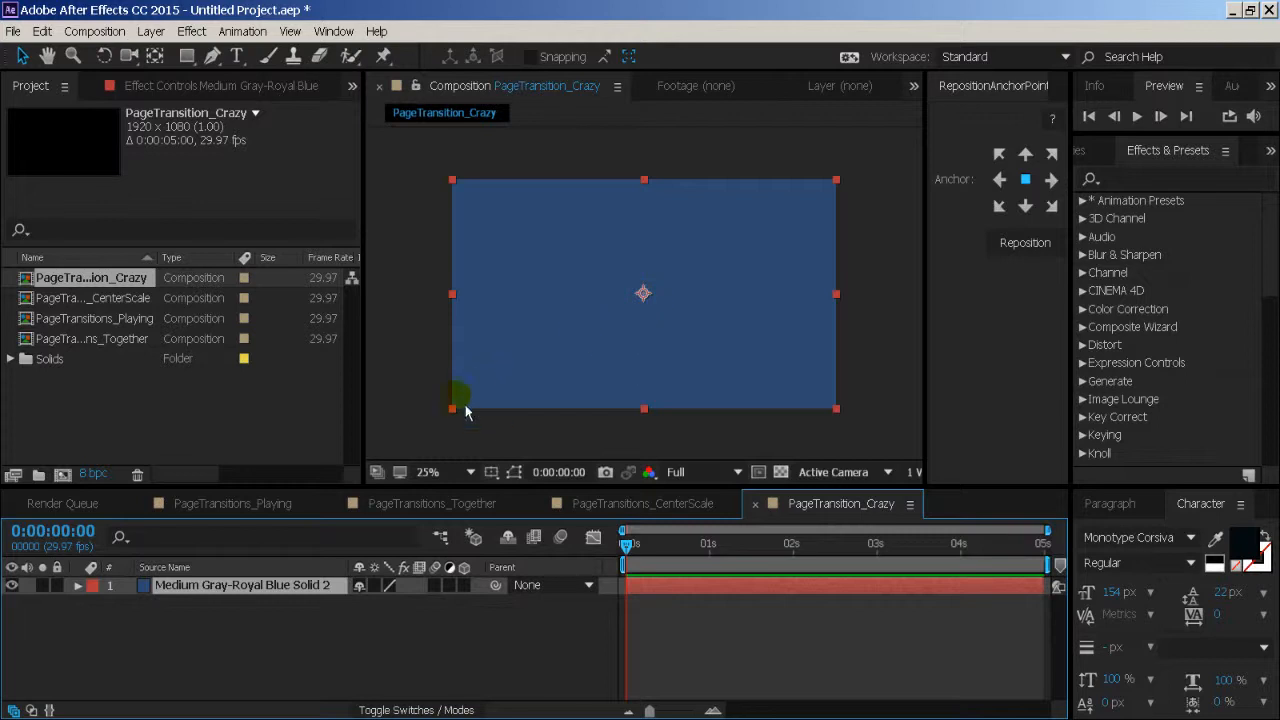
click(453, 182)
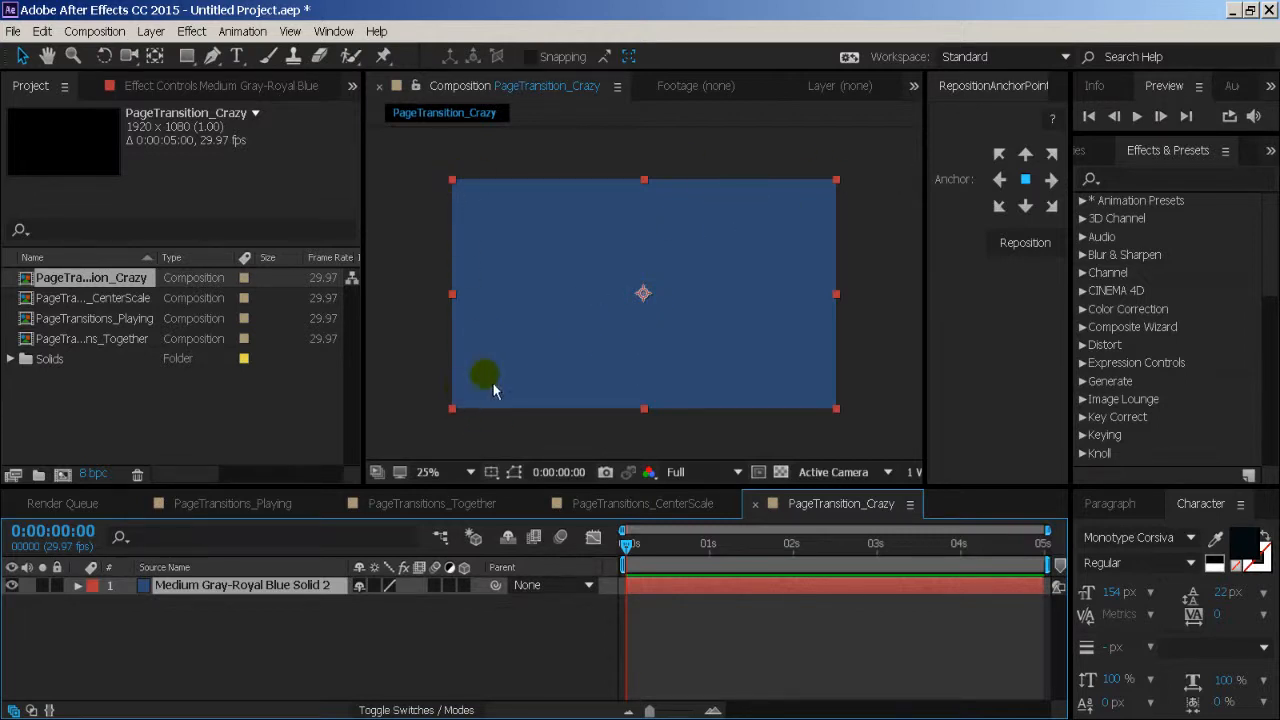
key(y)
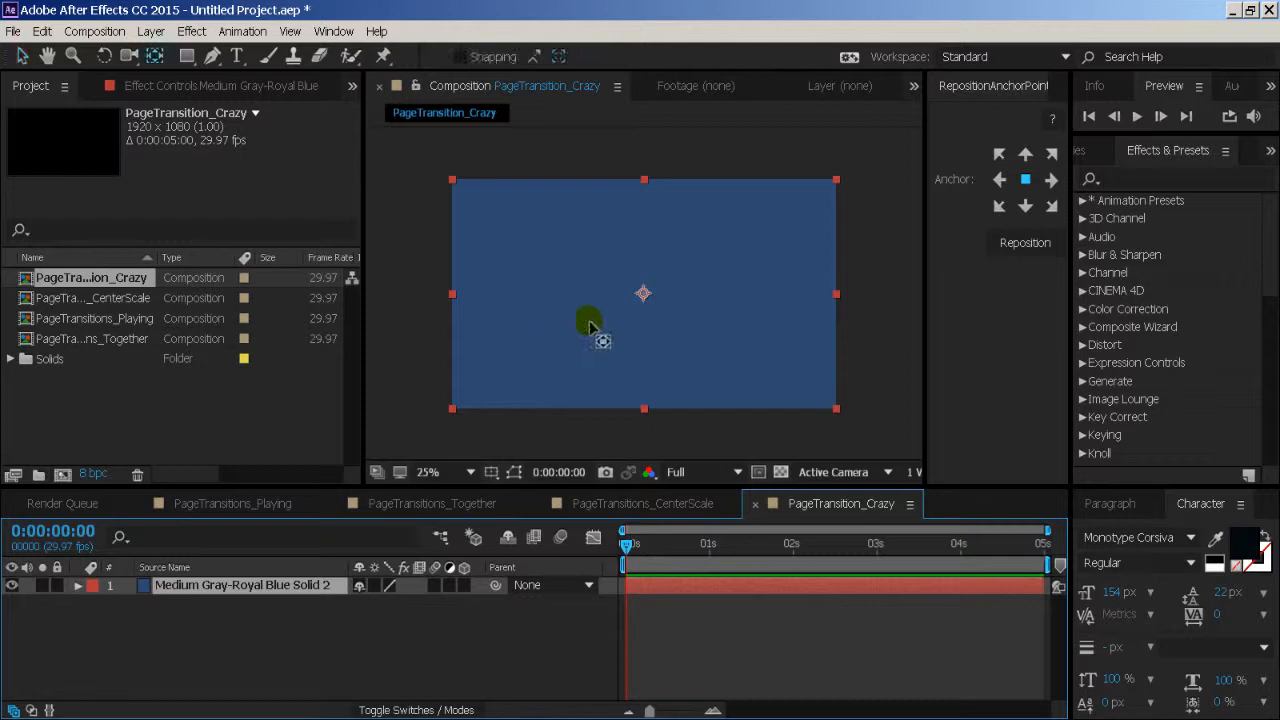
drag(645, 295, 470, 207)
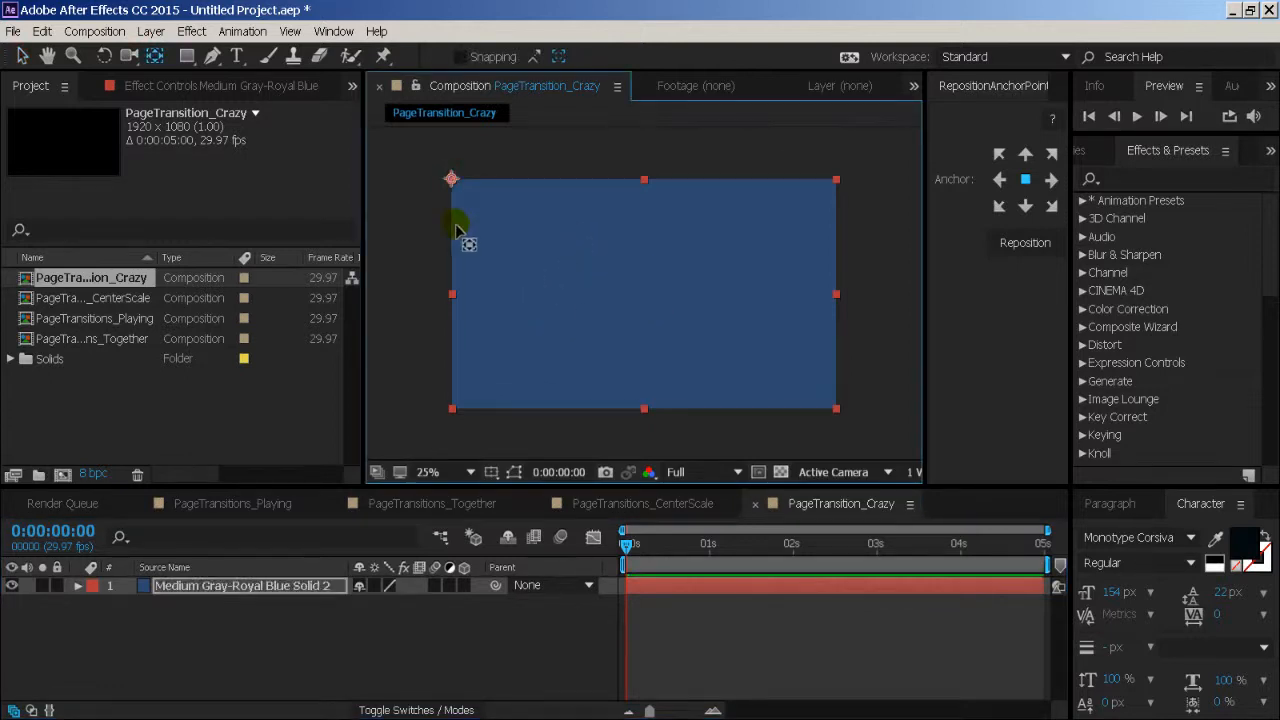
- Unlink the solid's Scale dimensions and set its vertical scale to 20%, keeping the full width
key(s)
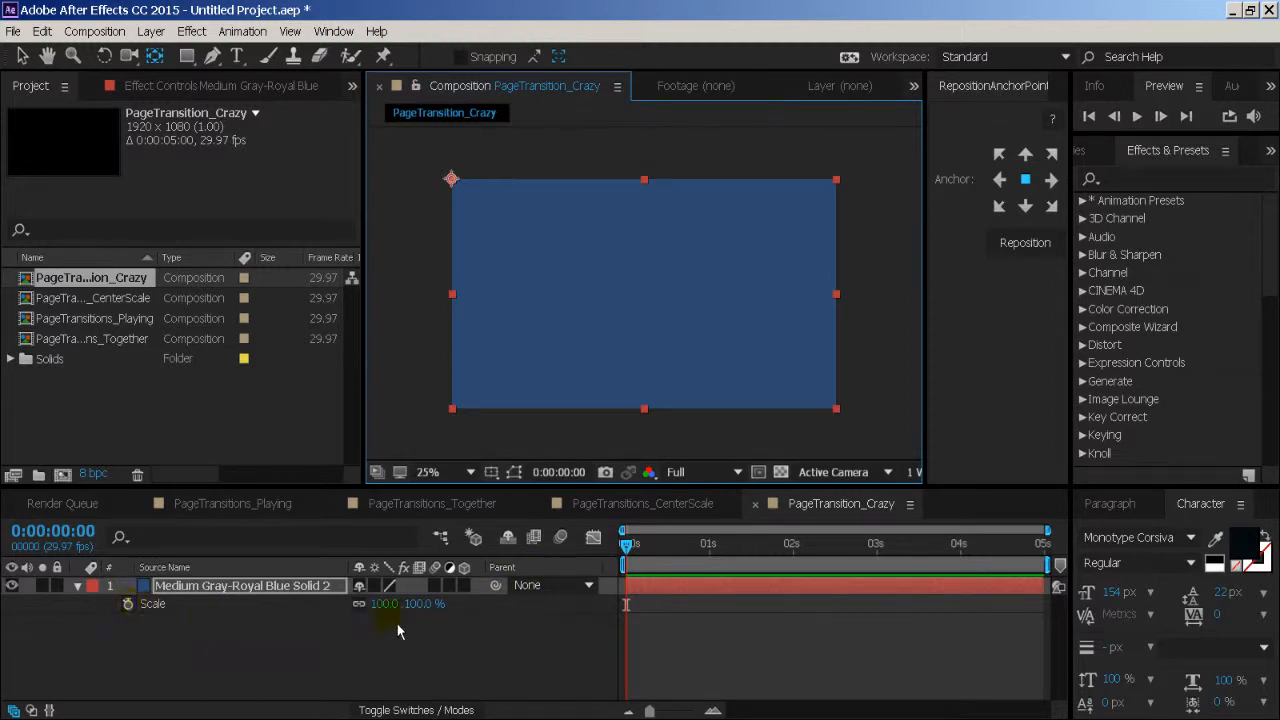
drag(397, 617, 312, 590)
key(ctrl+z)
click(360, 604)
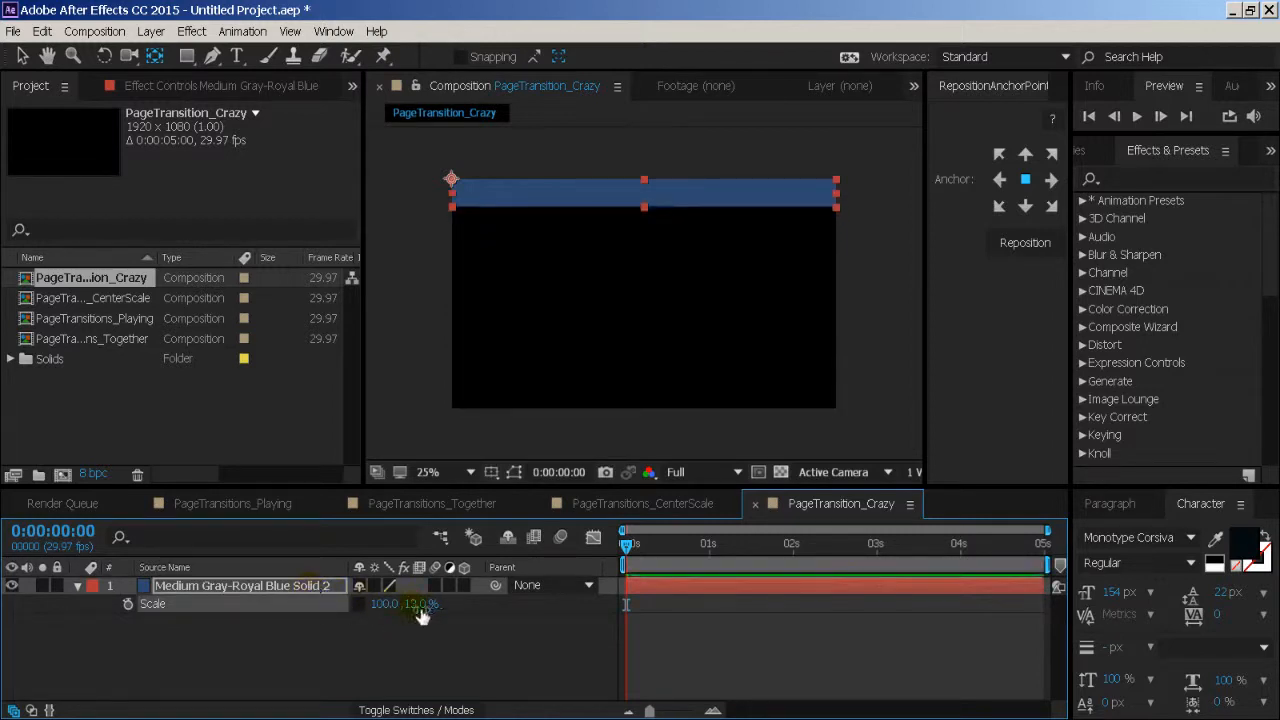
text(20)
key(Return)
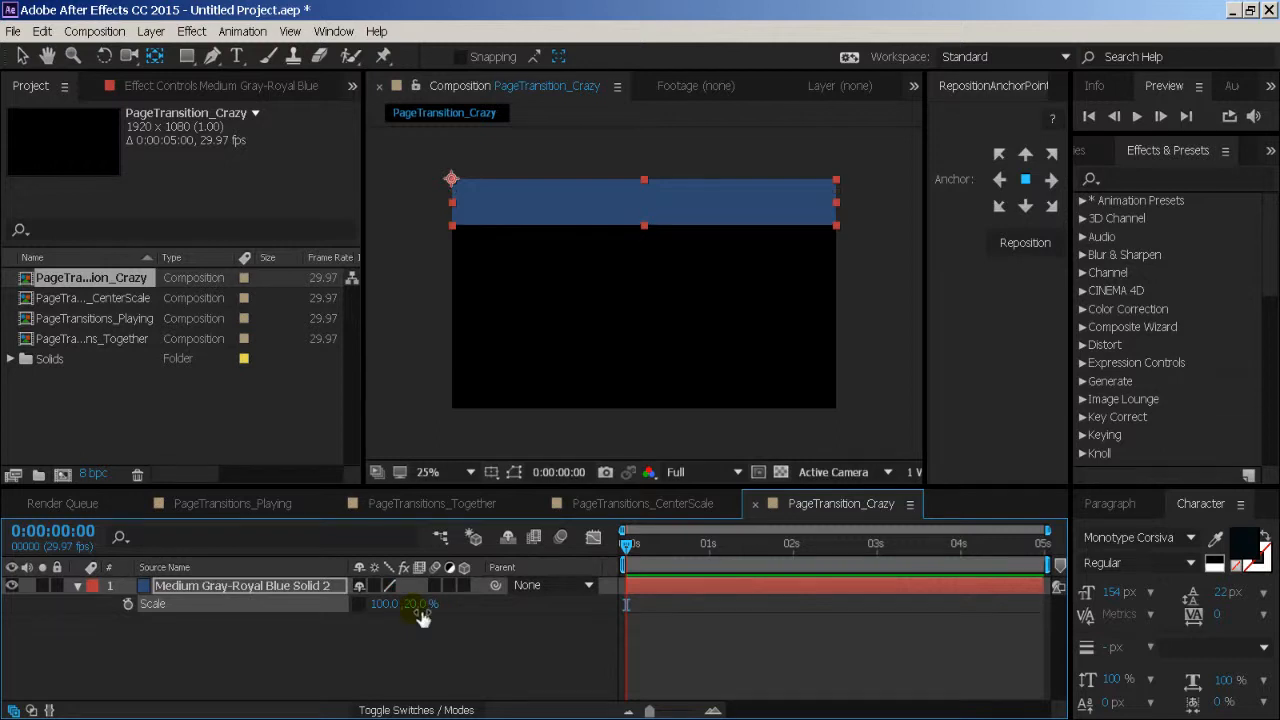
- Try other horizontal and vertical scale values on the solid, and restore 100 by 20%
mouse_move(398, 607)
mouse_down()
mouse_move(303, 606)
mouse_move(402, 616)
mouse_up()
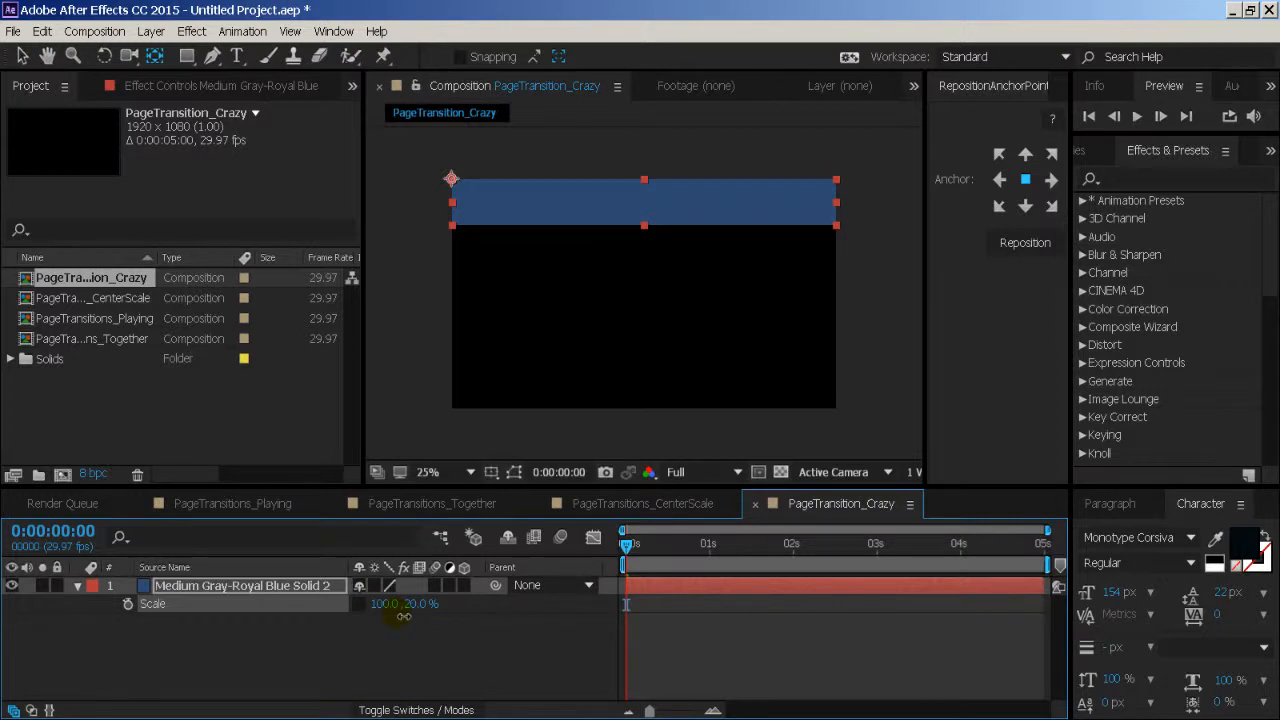
drag(403, 616, 386, 660)
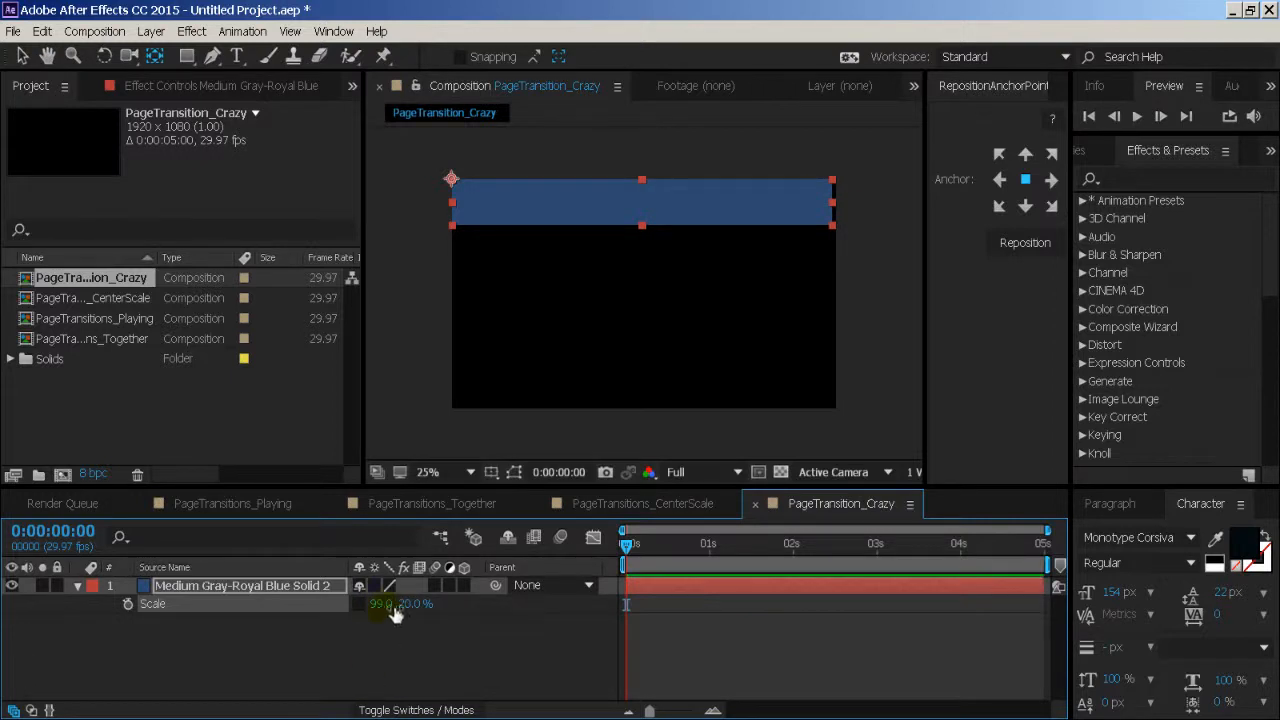
click(393, 608)
text(100)
drag(404, 604, 515, 617)
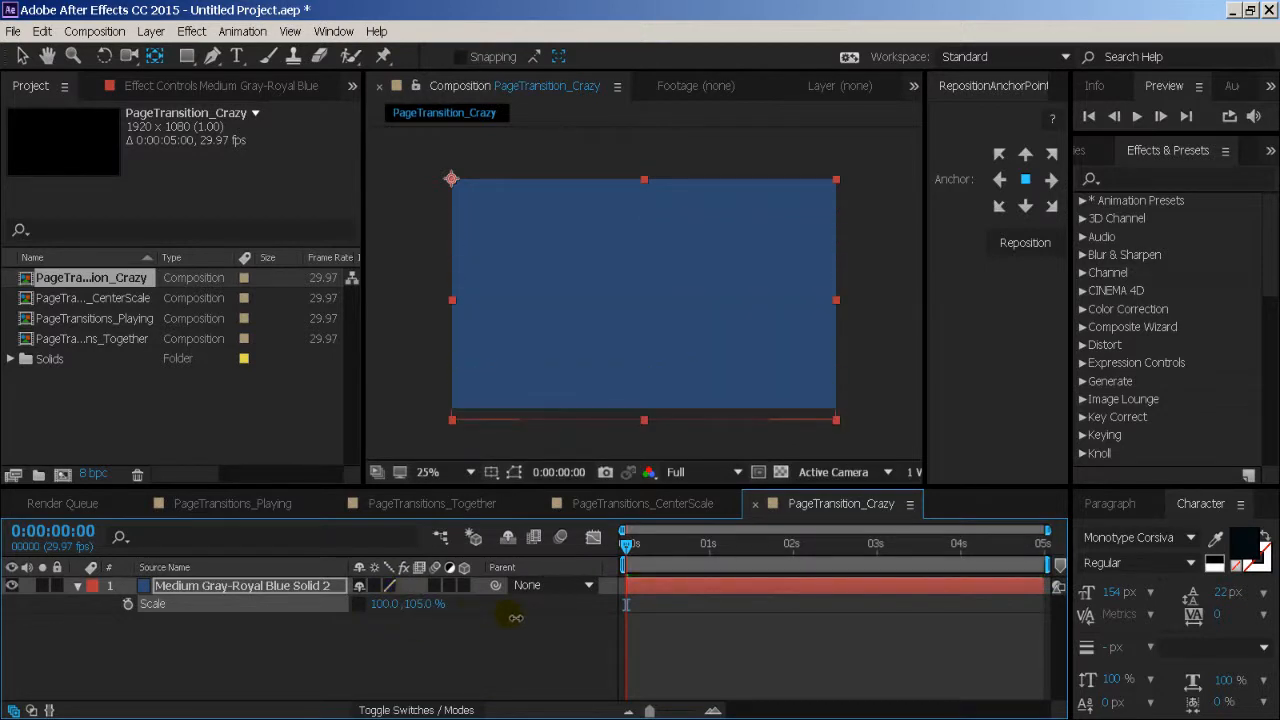
key(ctrl+z)
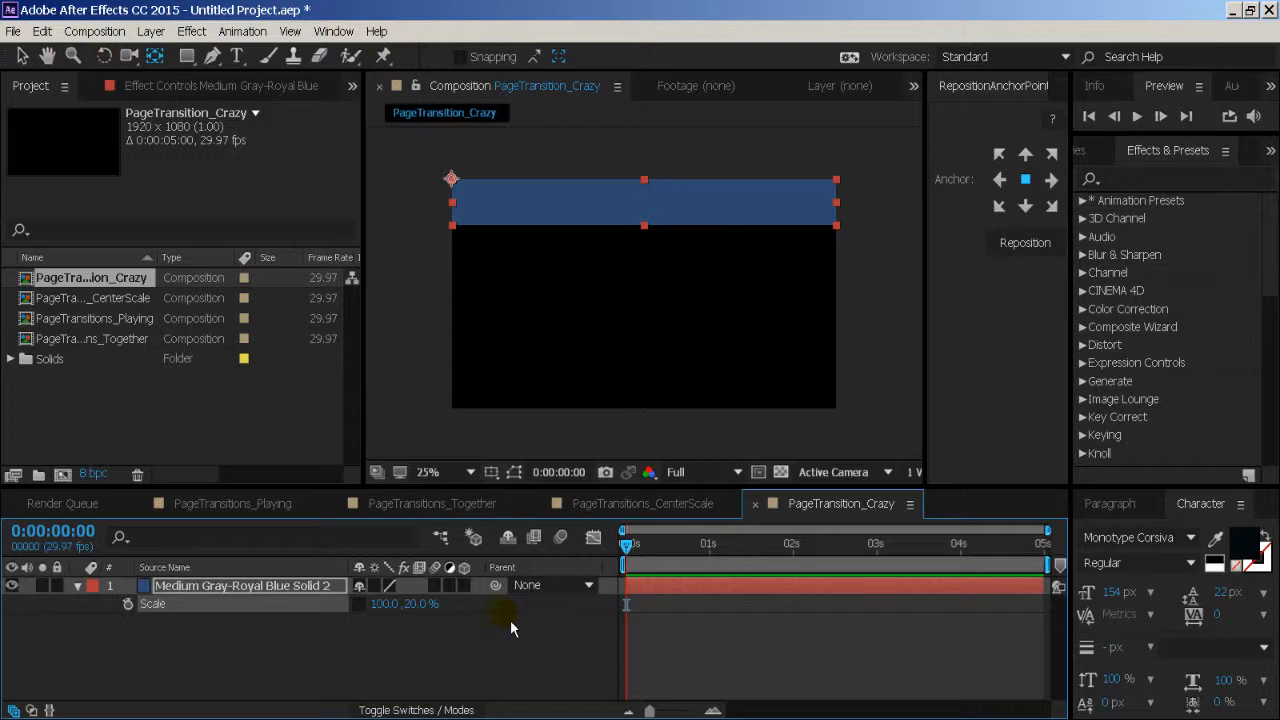
- Try moving the band to the frame's lower-right corner and rotating it to -180°, and undo both changes
key(v)
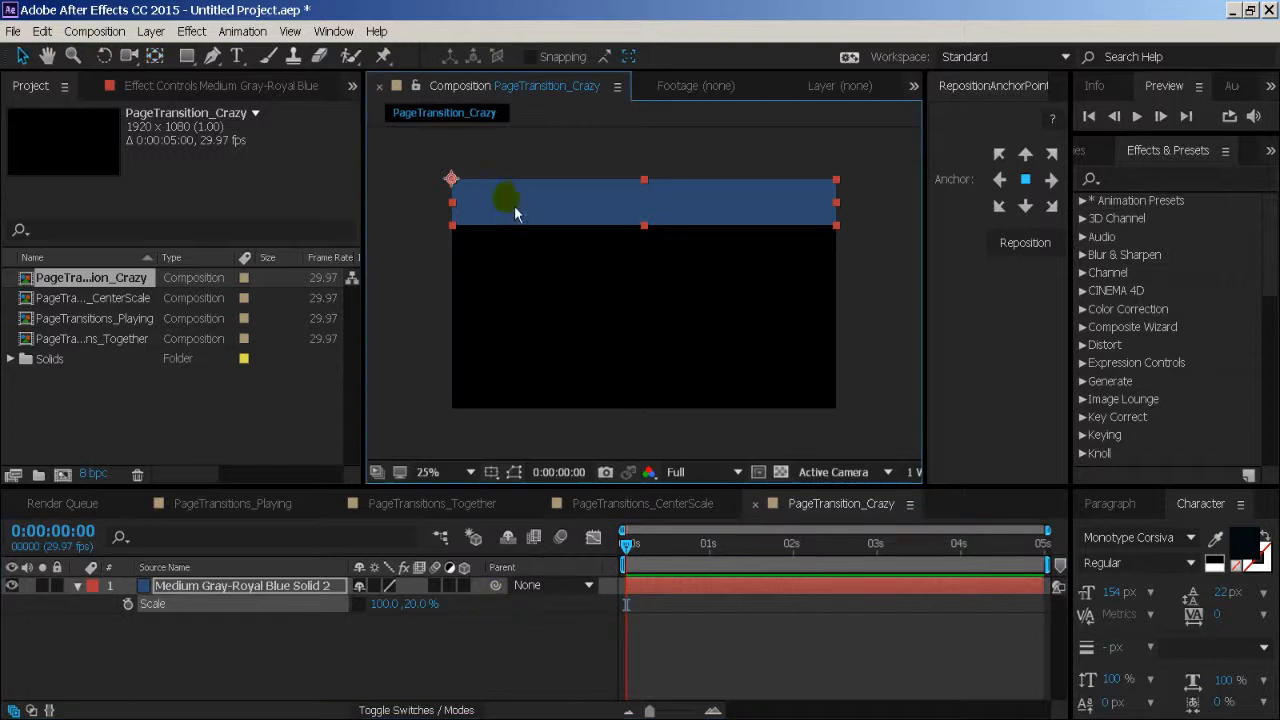
drag(505, 202, 855, 364)
key(r)
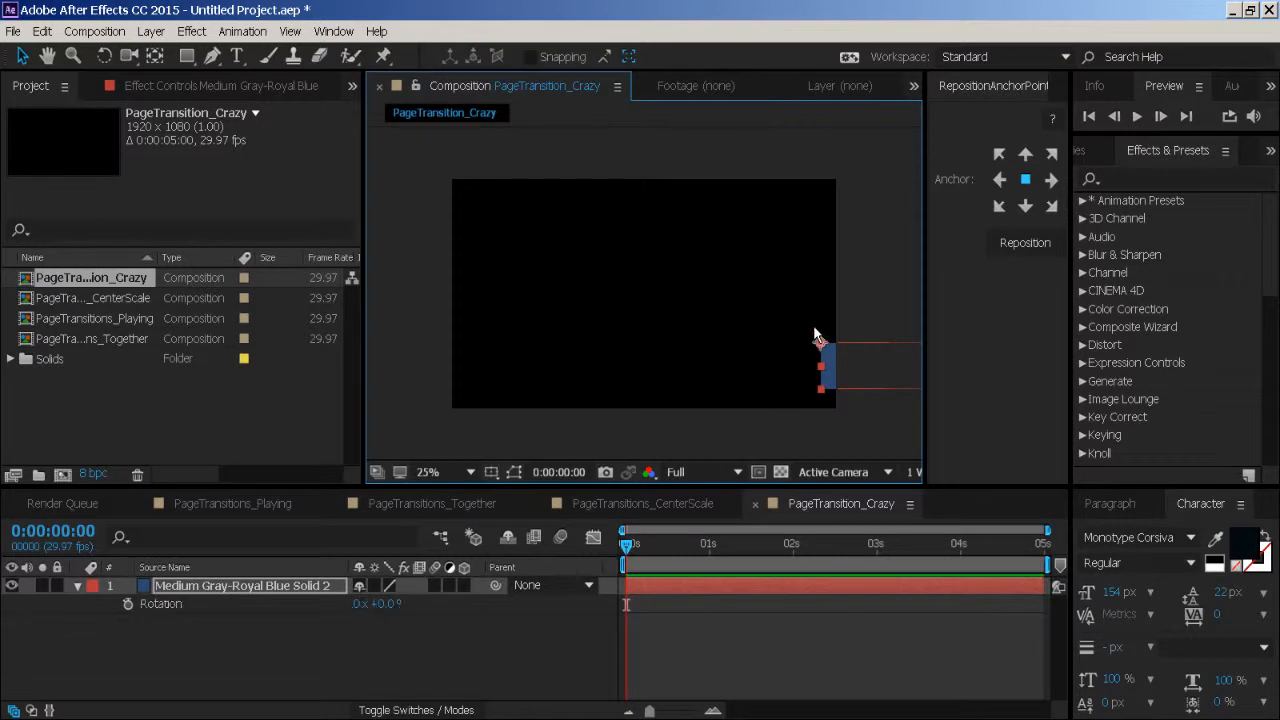
drag(392, 607, 211, 607)
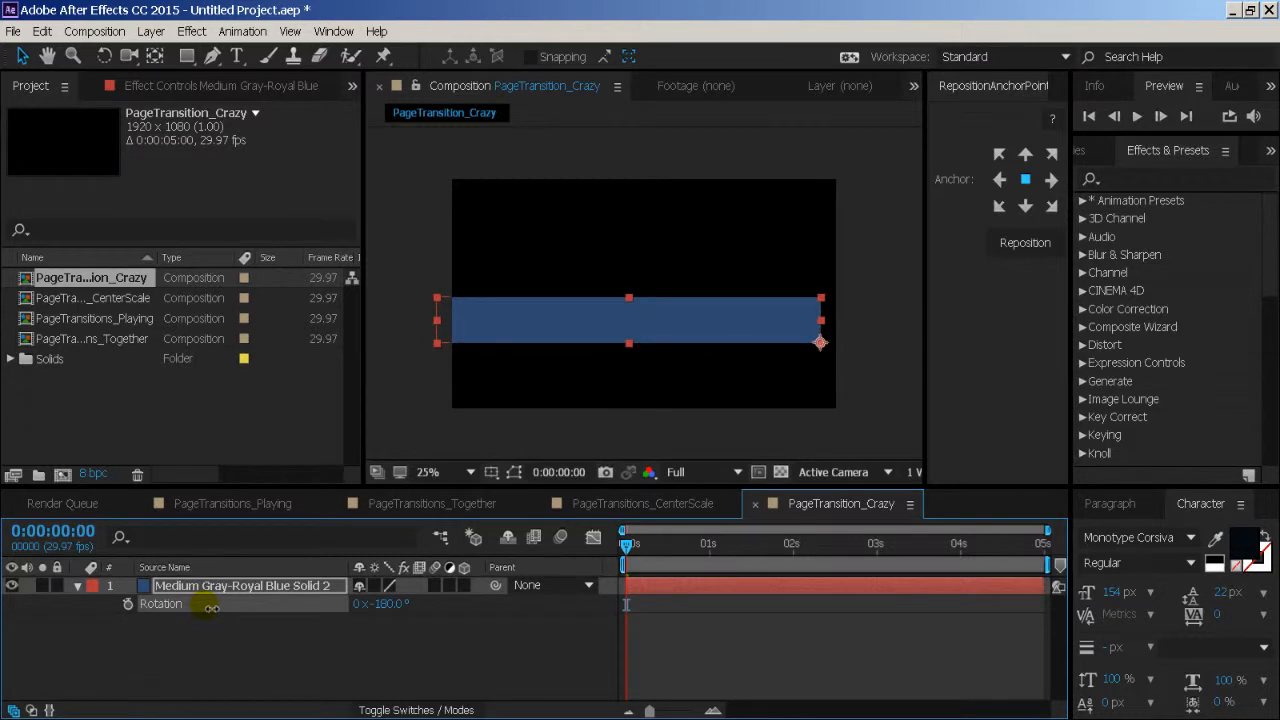
key(ctrl+z)
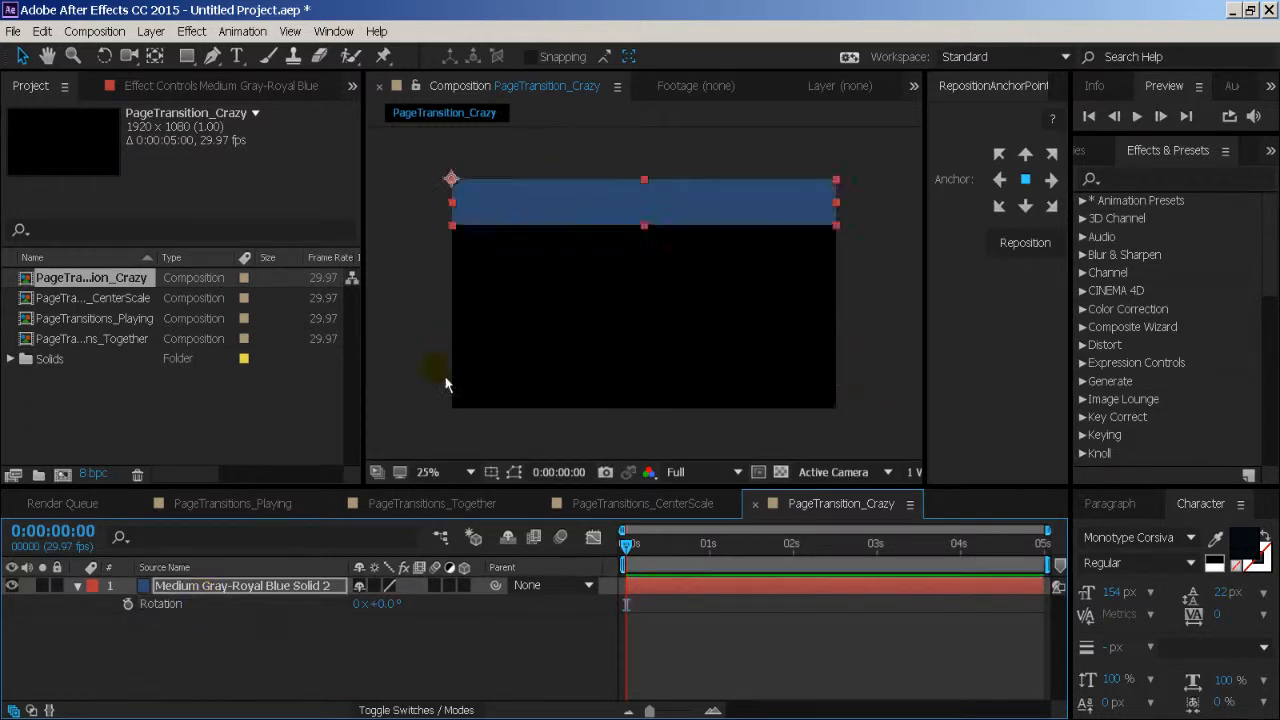
- Move the blue band outside the frame's lower left and place its anchor point on the band's lower-left corner
drag(720, 200, 320, 378)
drag(487, 362, 905, 314)
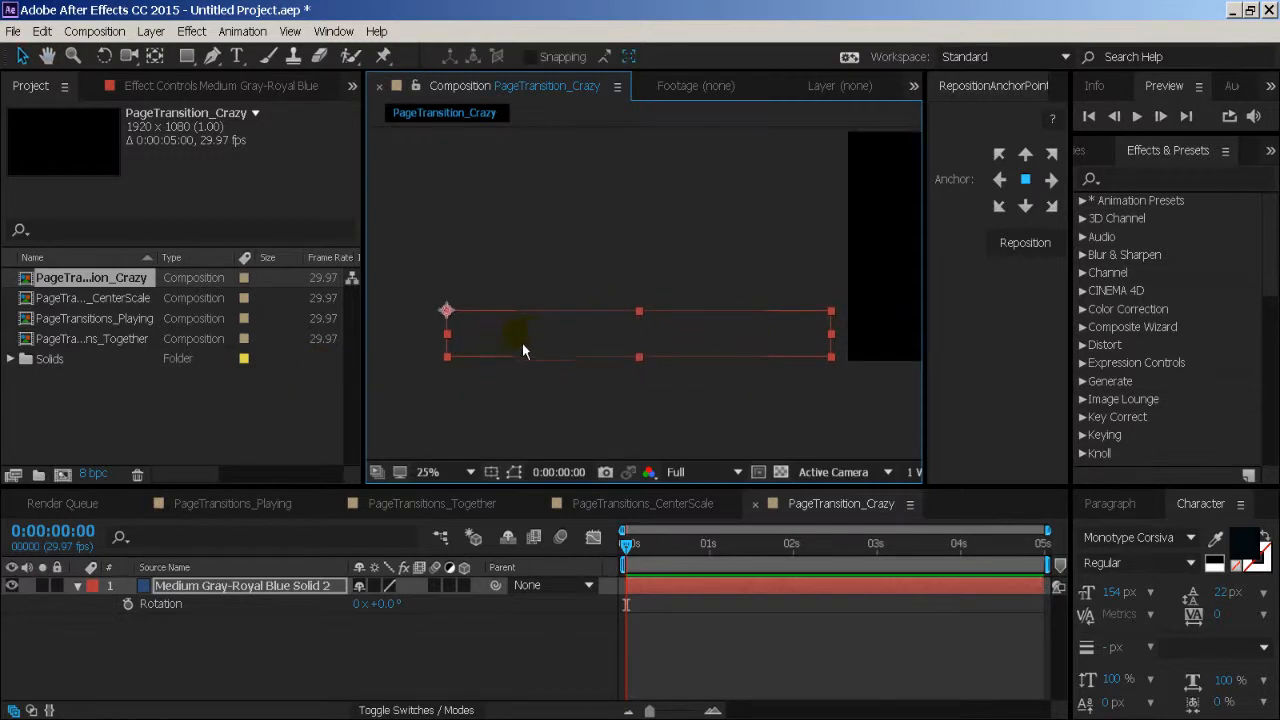
key(y)
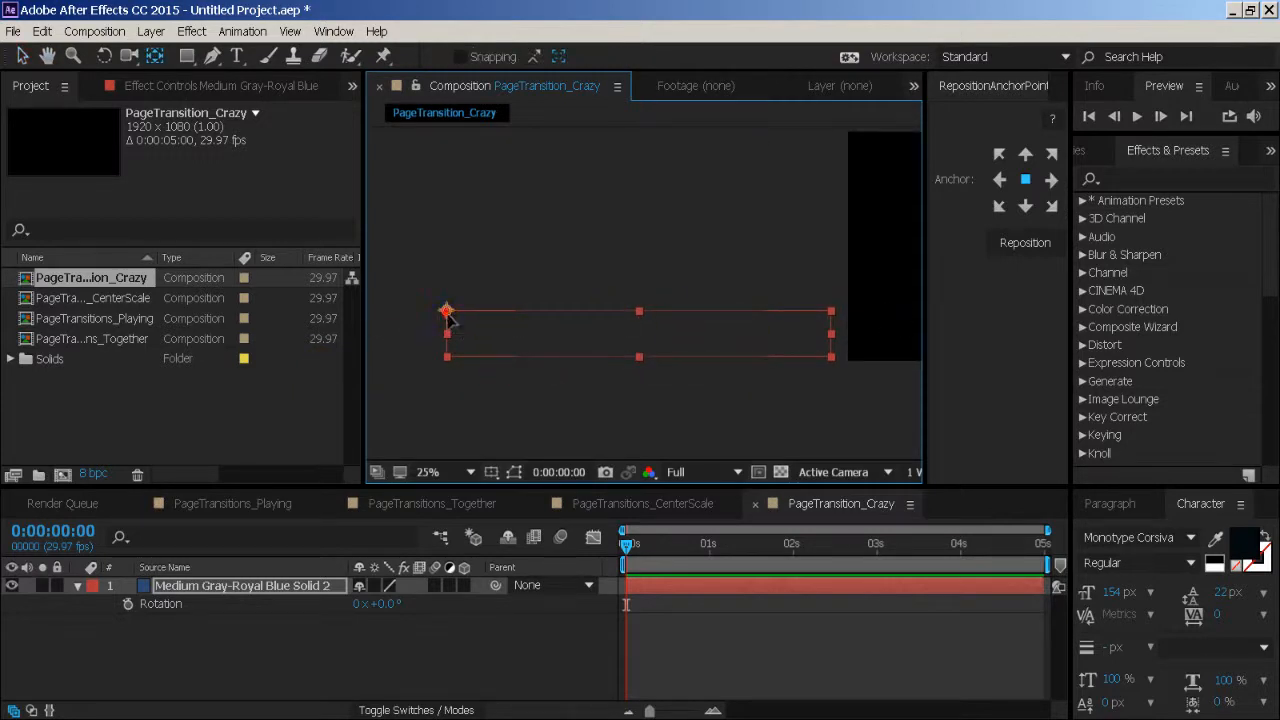
drag(447, 311, 451, 355)
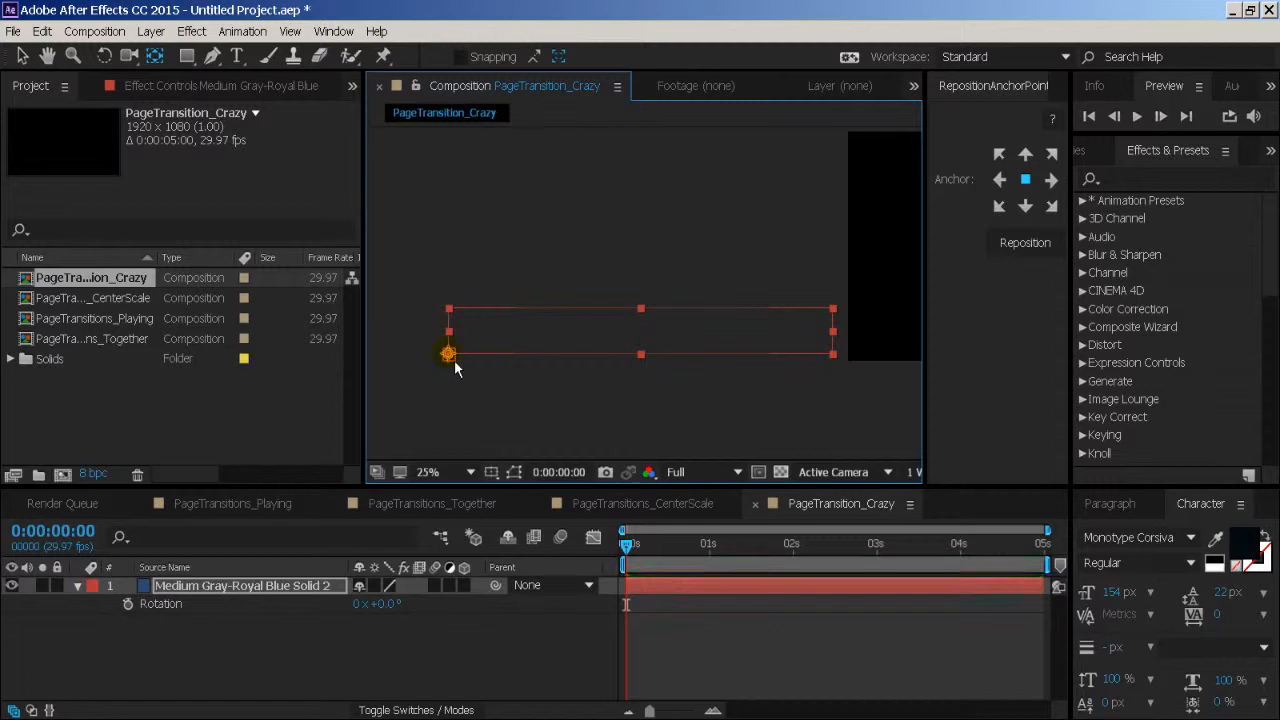
- Align the band's lower edge with the frame's bottom edge and place the band just outside the frame's left edge
key(h)
mouse_move(597, 370)
mouse_down()
mouse_move(516, 387)
mouse_move(621, 373)
mouse_up()
key(v)
drag(532, 351, 464, 375)
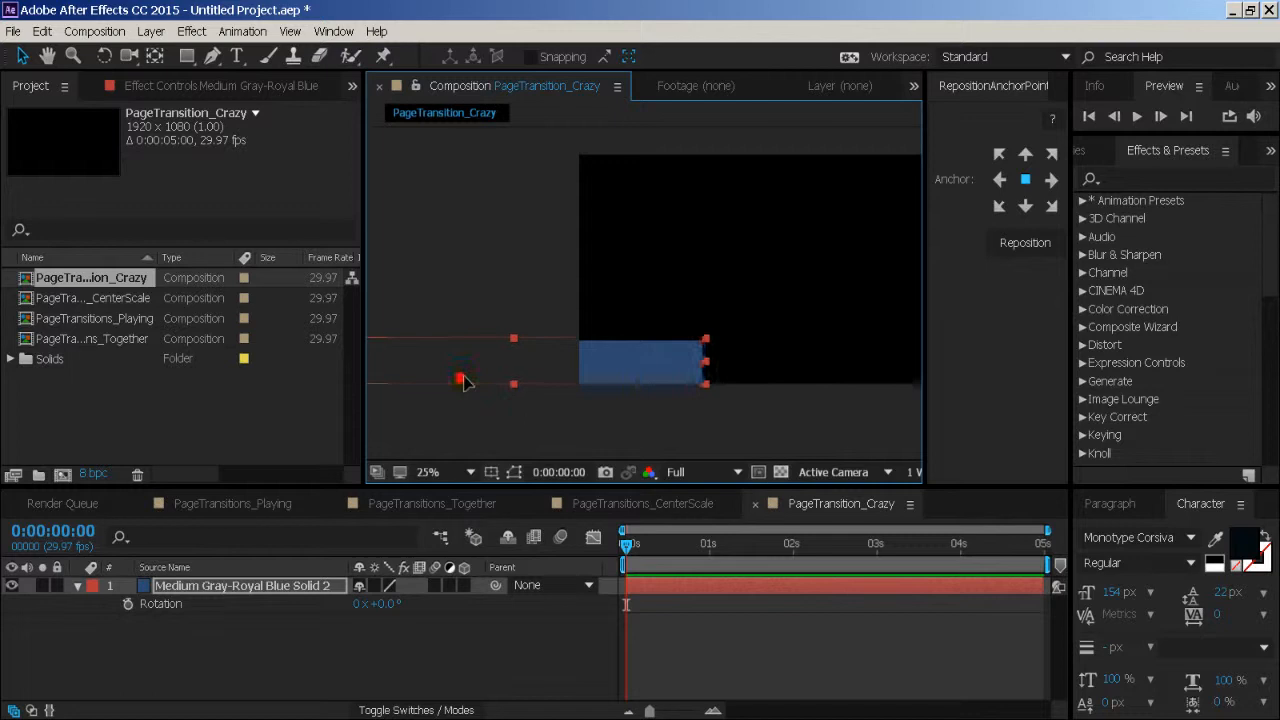
key(Down)
key(Down)
key(Up)
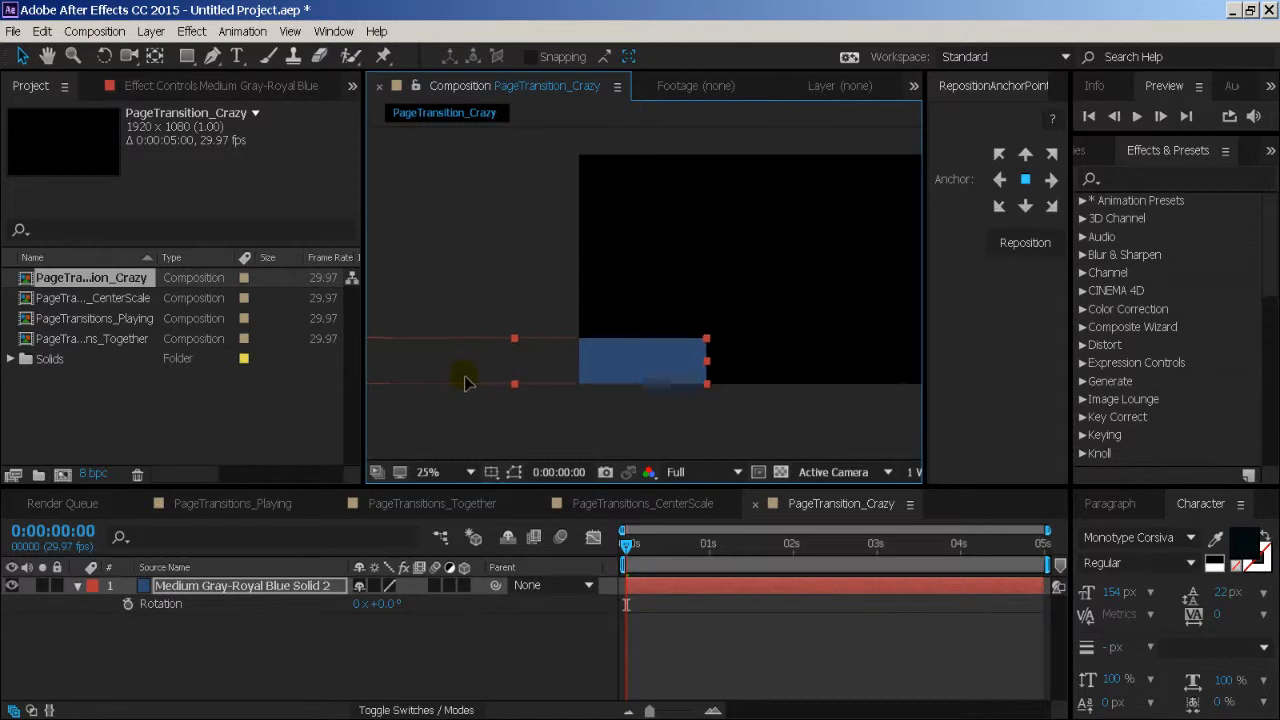
drag(516, 411, 551, 406)
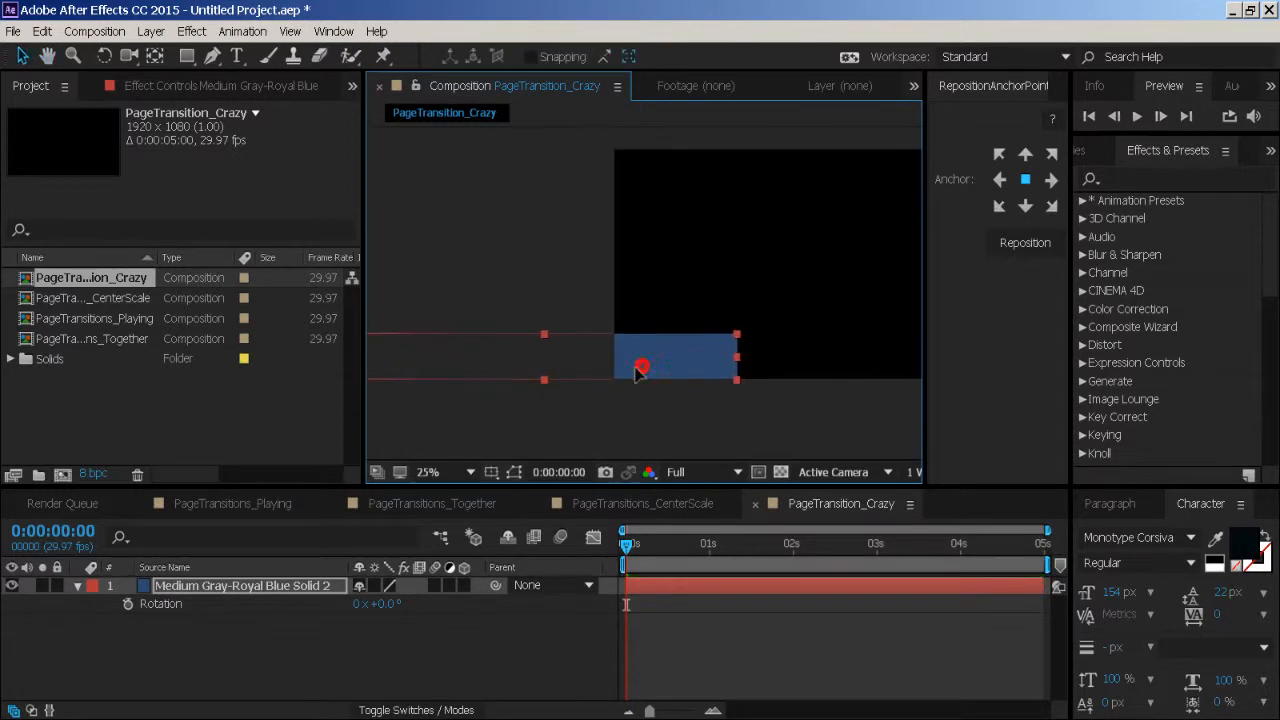
drag(640, 366, 514, 374)
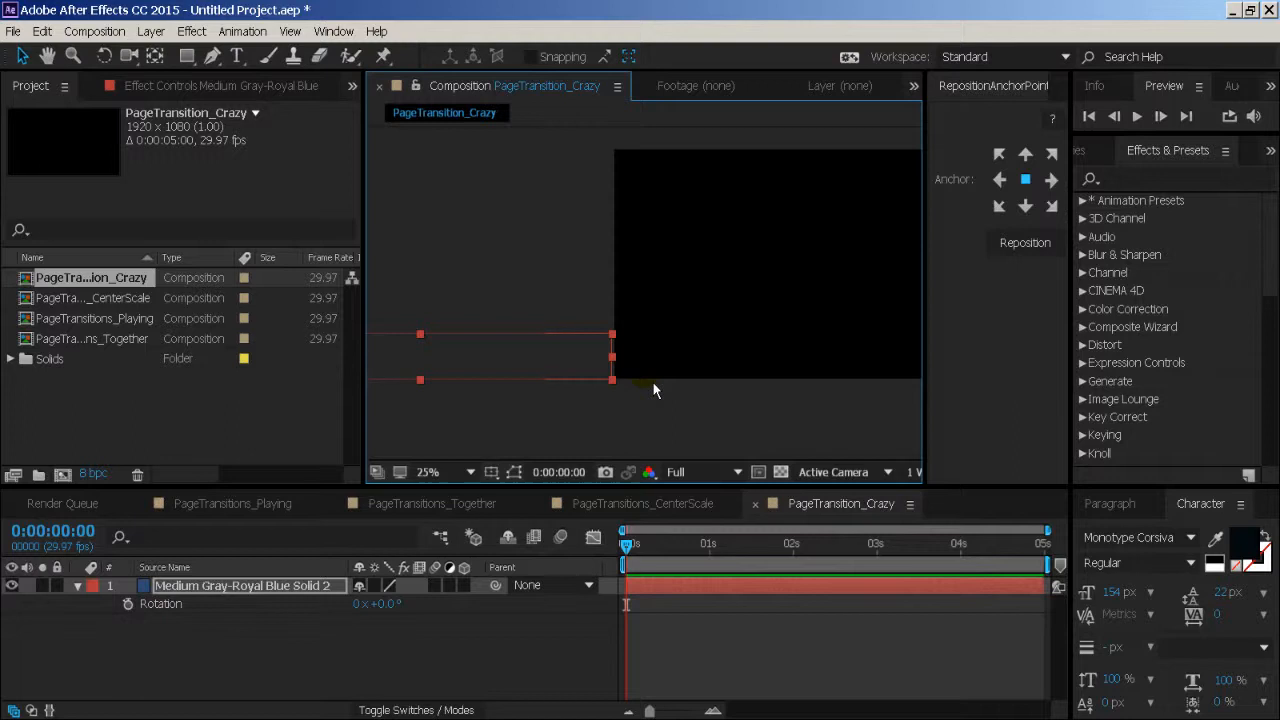
drag(657, 386, 707, 369)
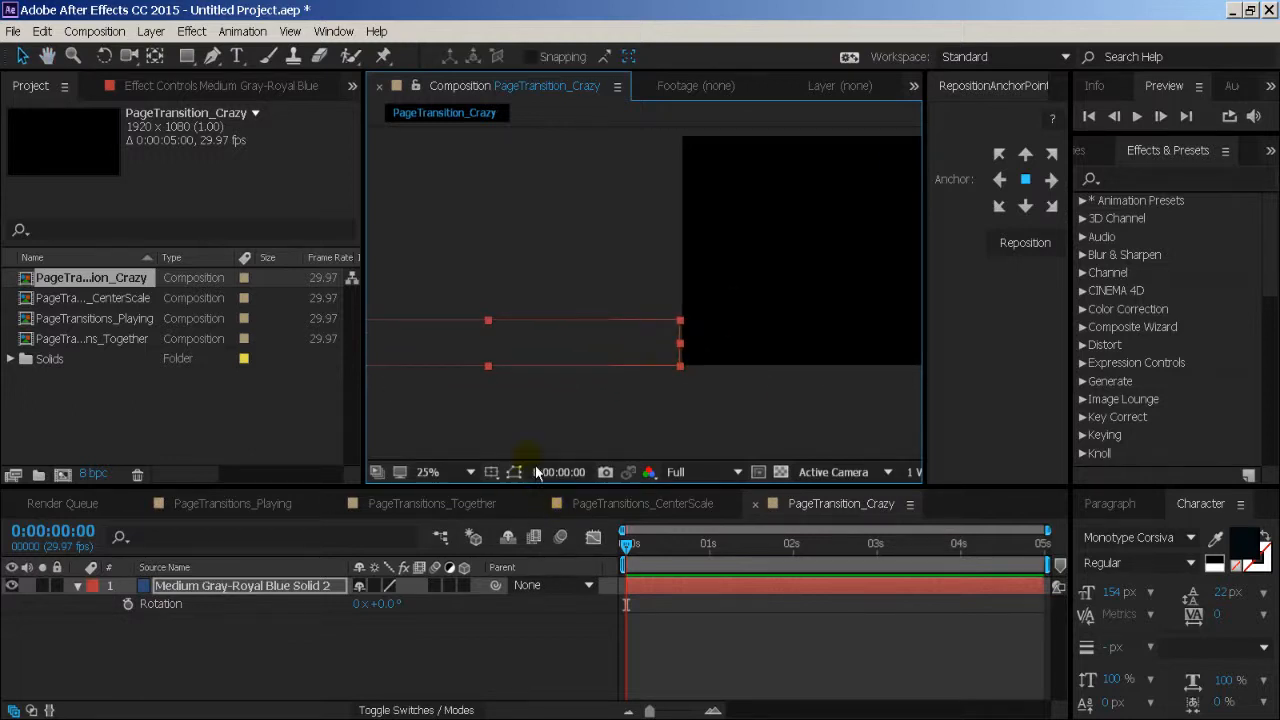
- Keyframe the band's Position at 0:00 and move it along the bottom to just outside the frame's right edge (1920, 1076) at frame 20
key(p)
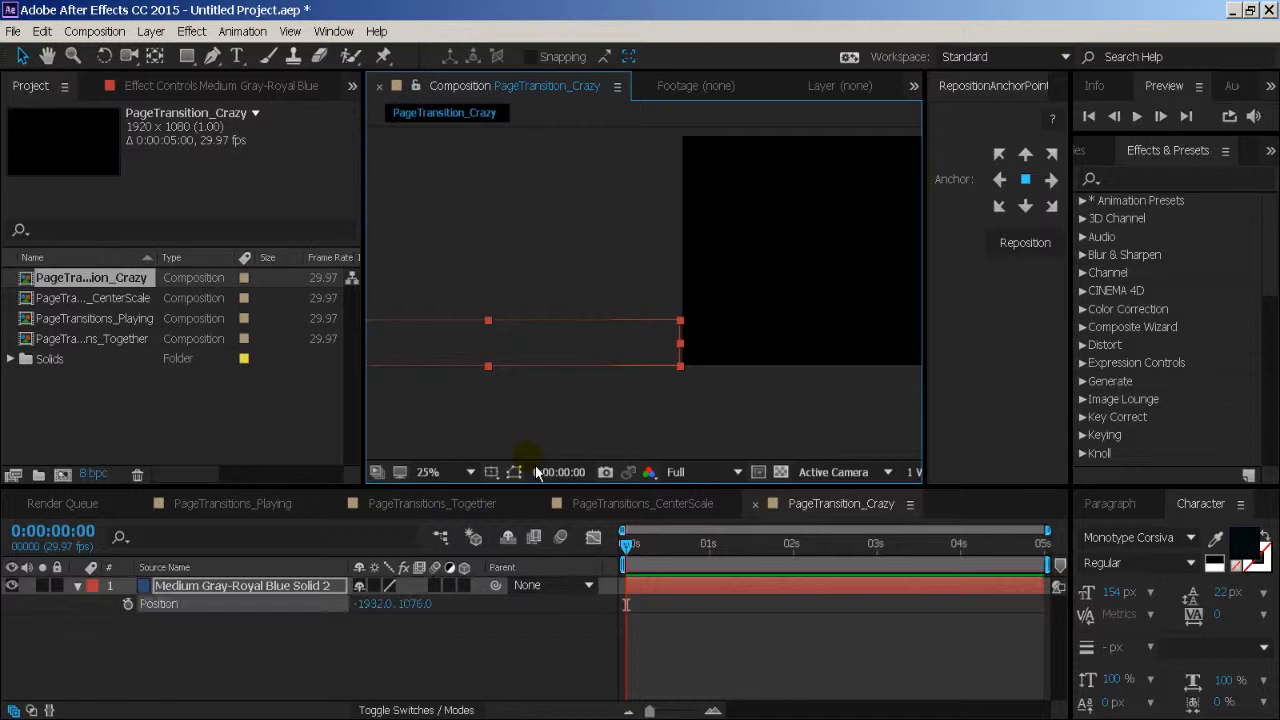
click(128, 604)
drag(721, 554, 685, 559)
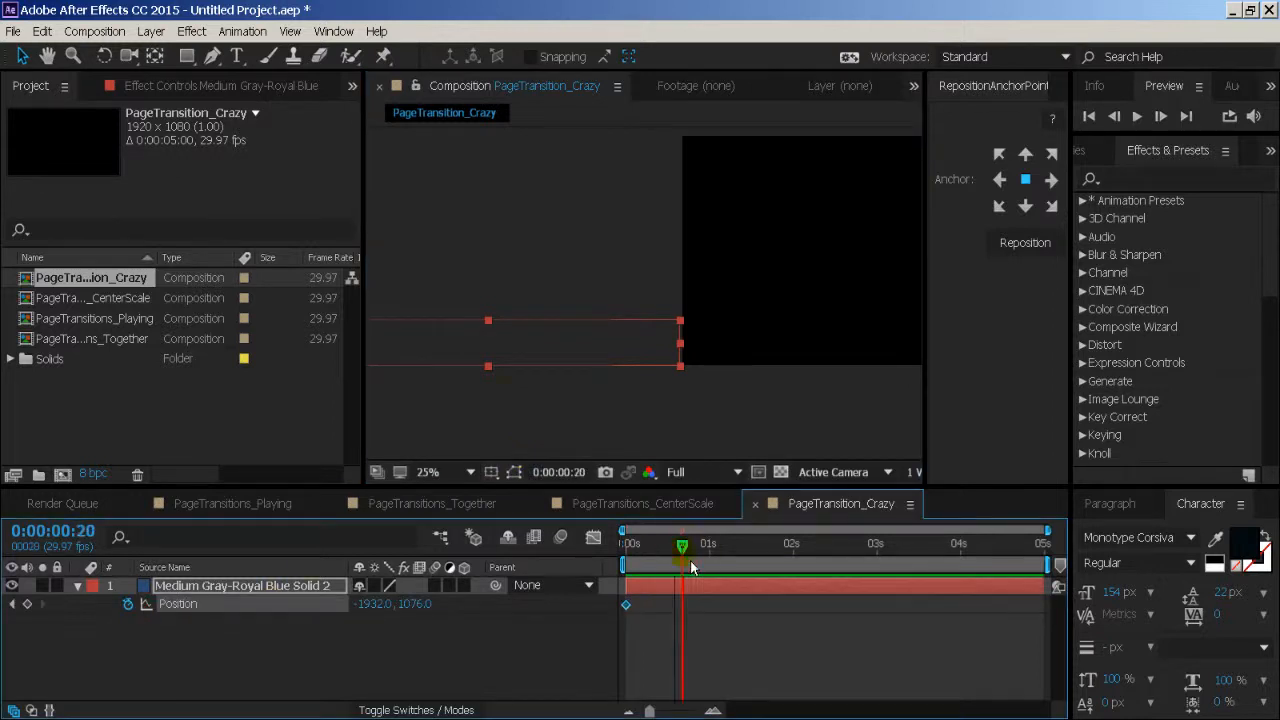
drag(453, 366, 852, 355)
click(840, 369)
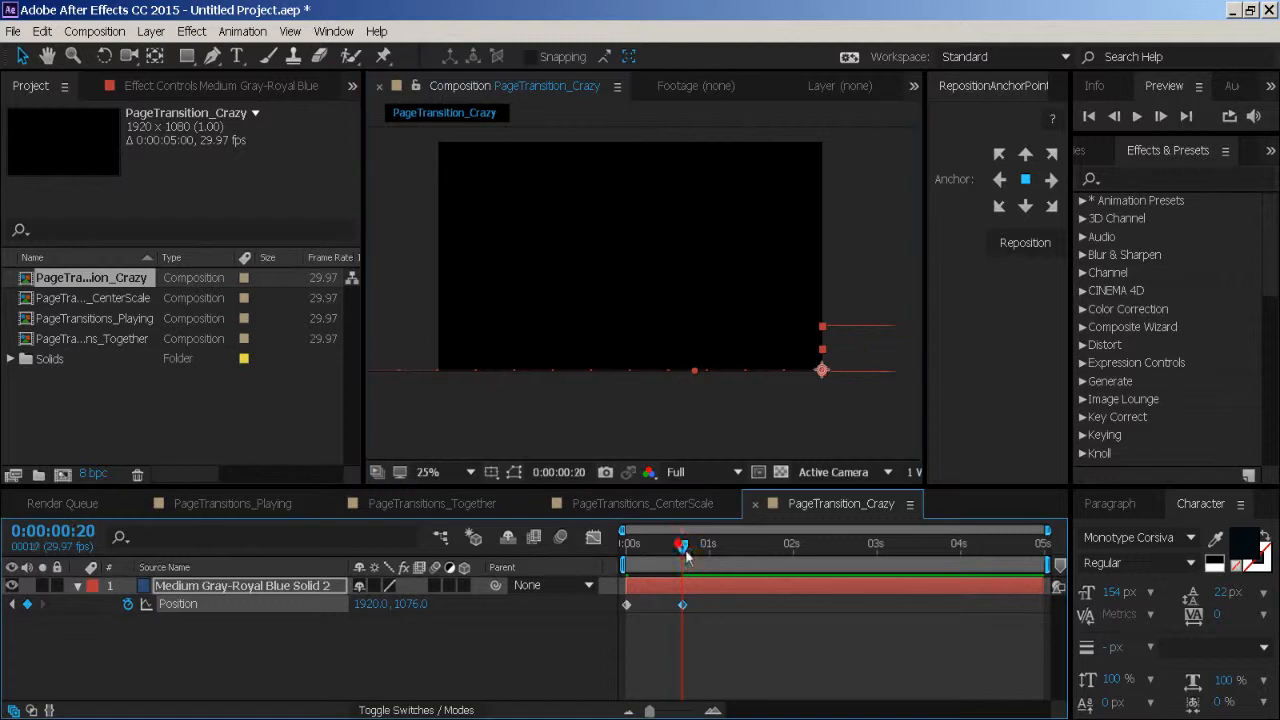
- Keyframe the band's Rotation at 0° on the first frame and set it to -90° at frame 18
key(Home)
mouse_move(626, 546)
mouse_down()
mouse_move(712, 562)
mouse_move(626, 563)
mouse_up()
key(r)
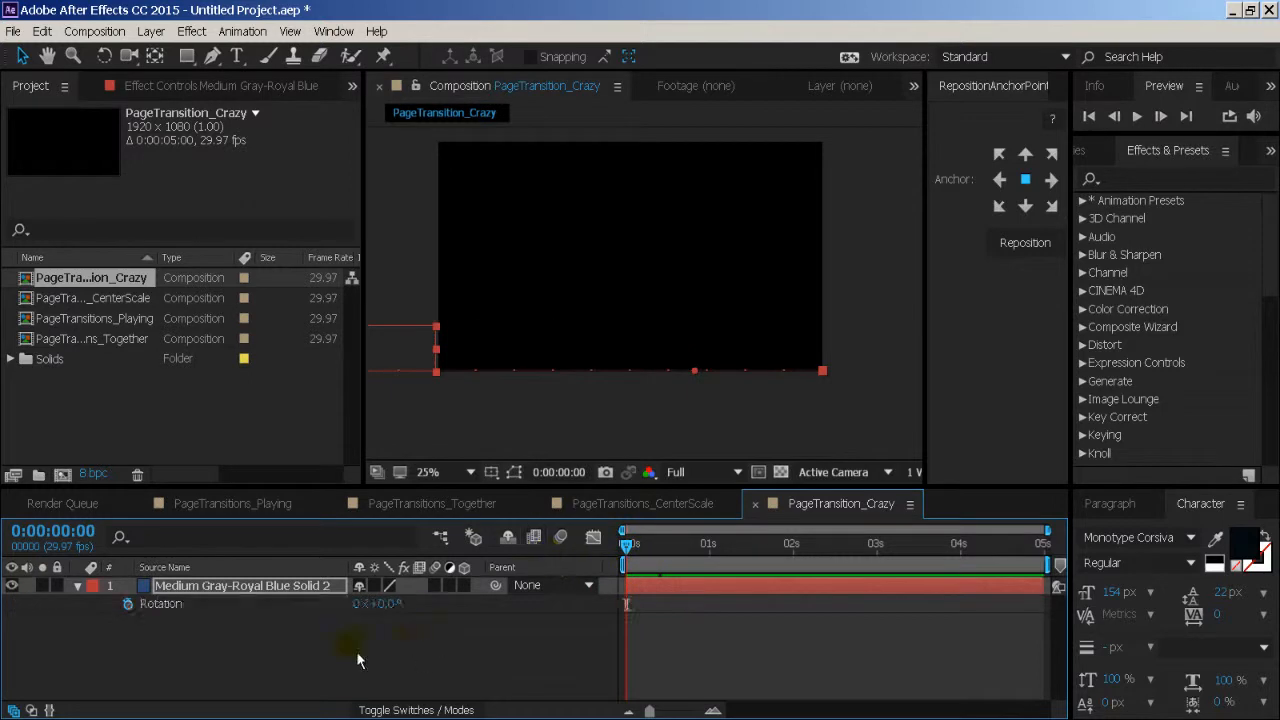
click(128, 604)
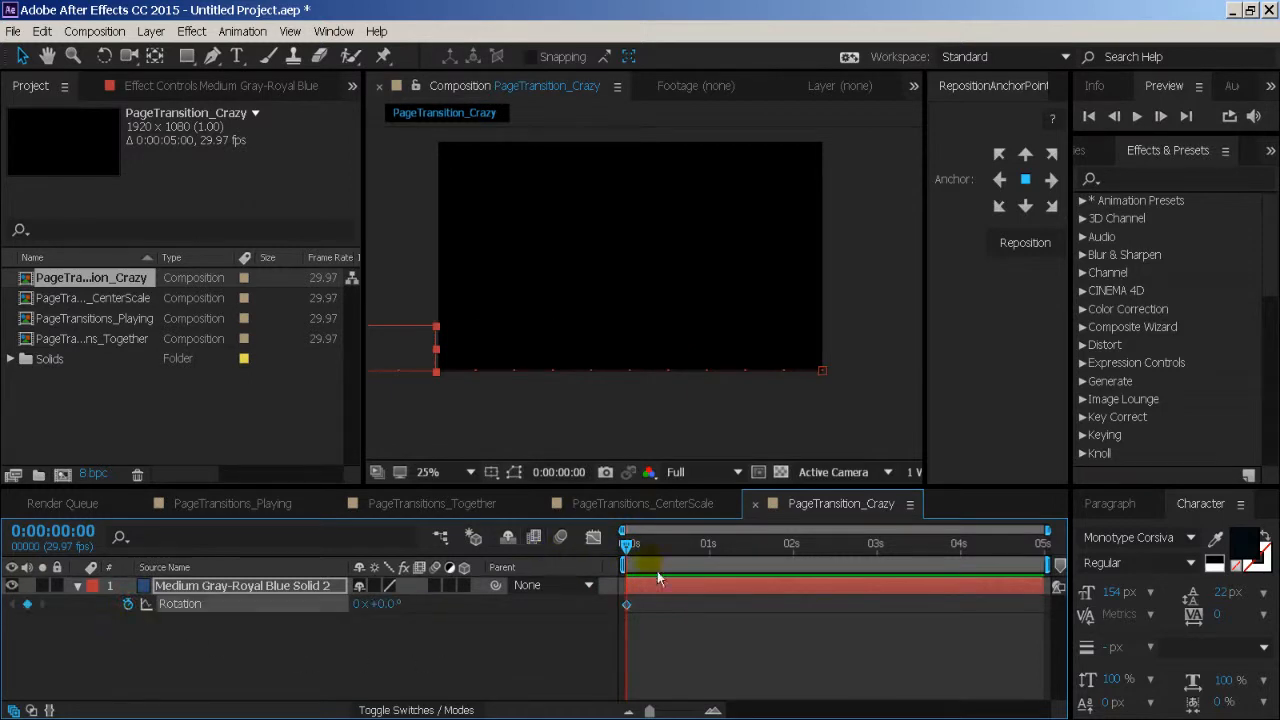
drag(671, 562, 676, 562)
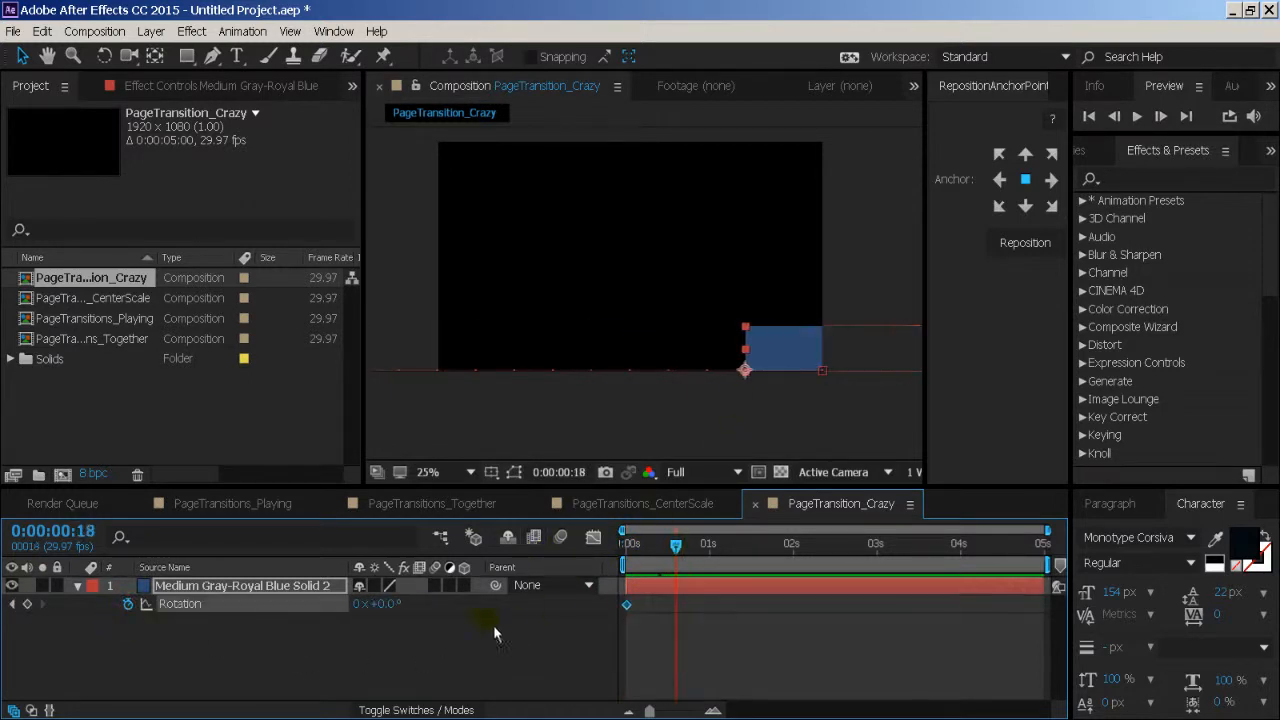
click(397, 604)
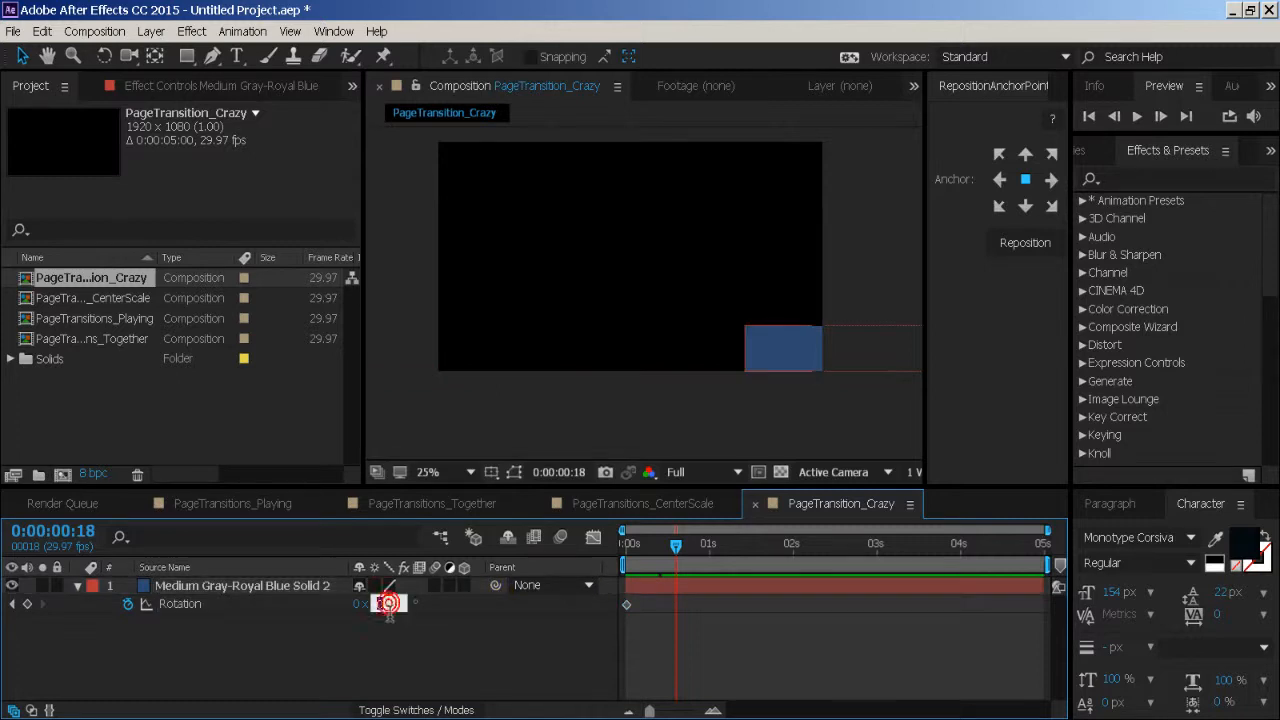
text(-90)
key(Return)
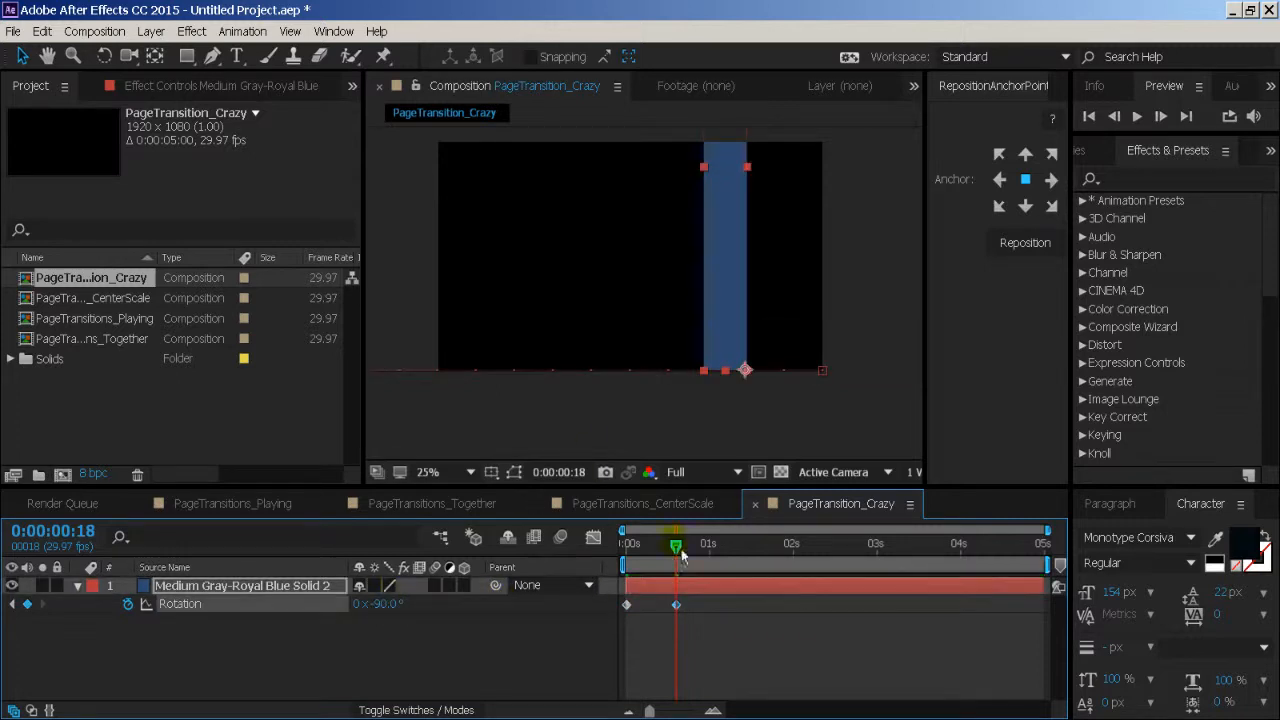
- Shift both Rotation keyframes together so the turn starts at frame 18 and ends at 0:00:01:06
drag(698, 563, 636, 557)
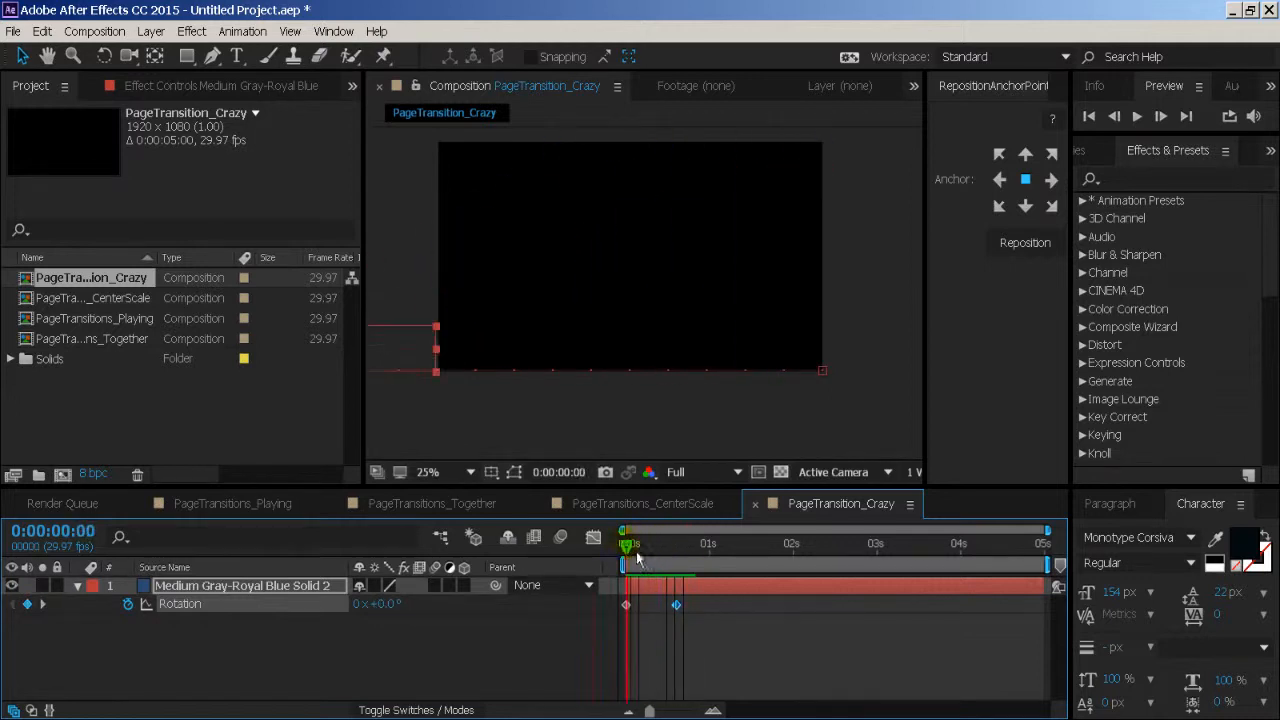
click(627, 607)
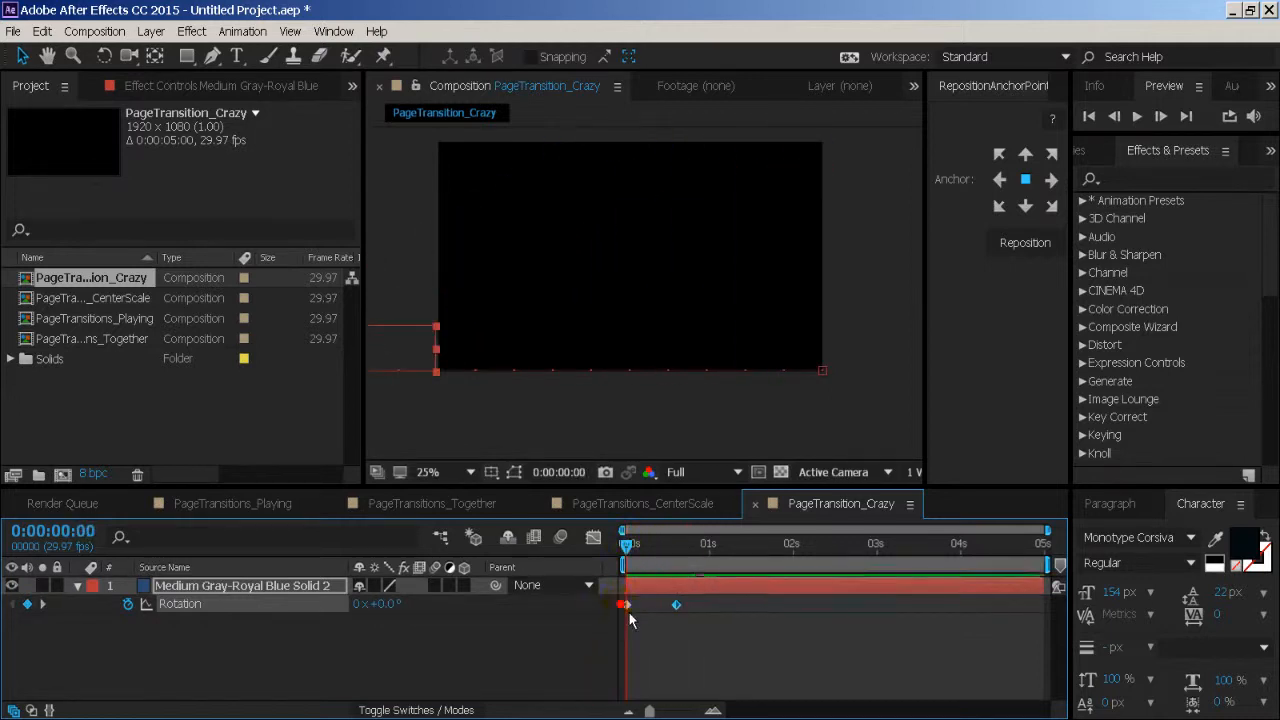
drag(627, 605, 797, 605)
drag(637, 559, 686, 562)
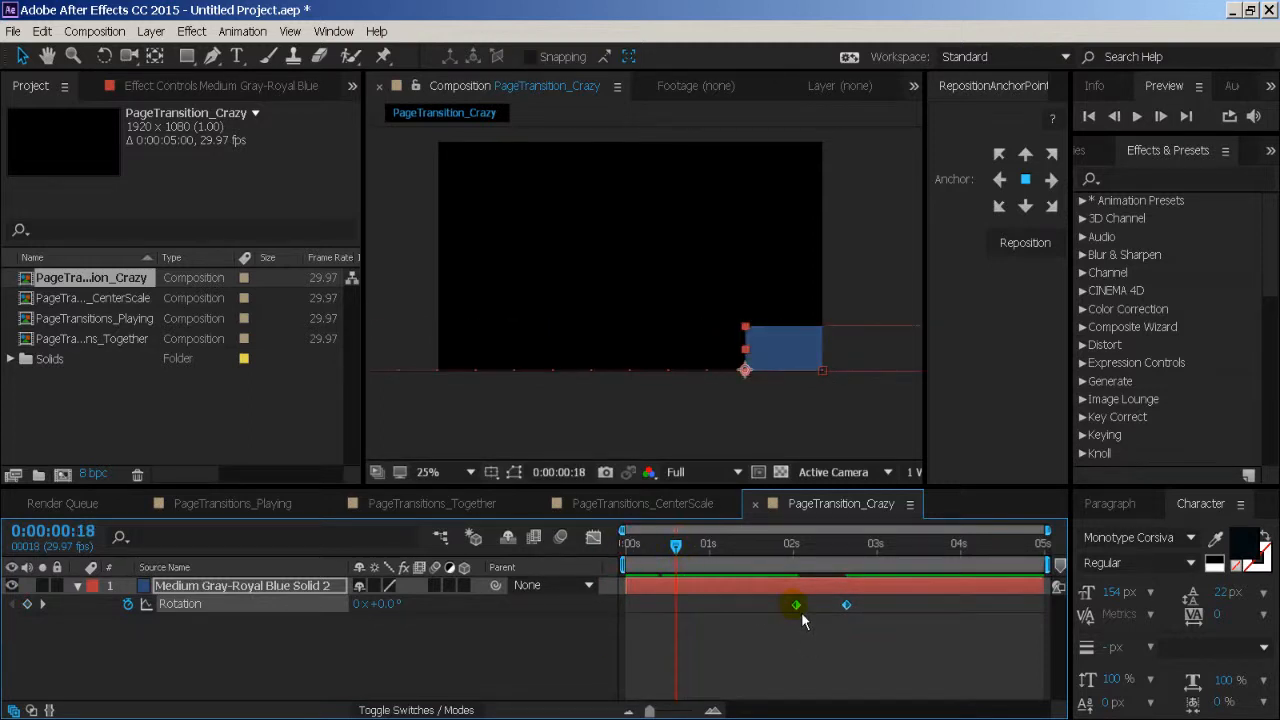
drag(801, 612, 793, 620)
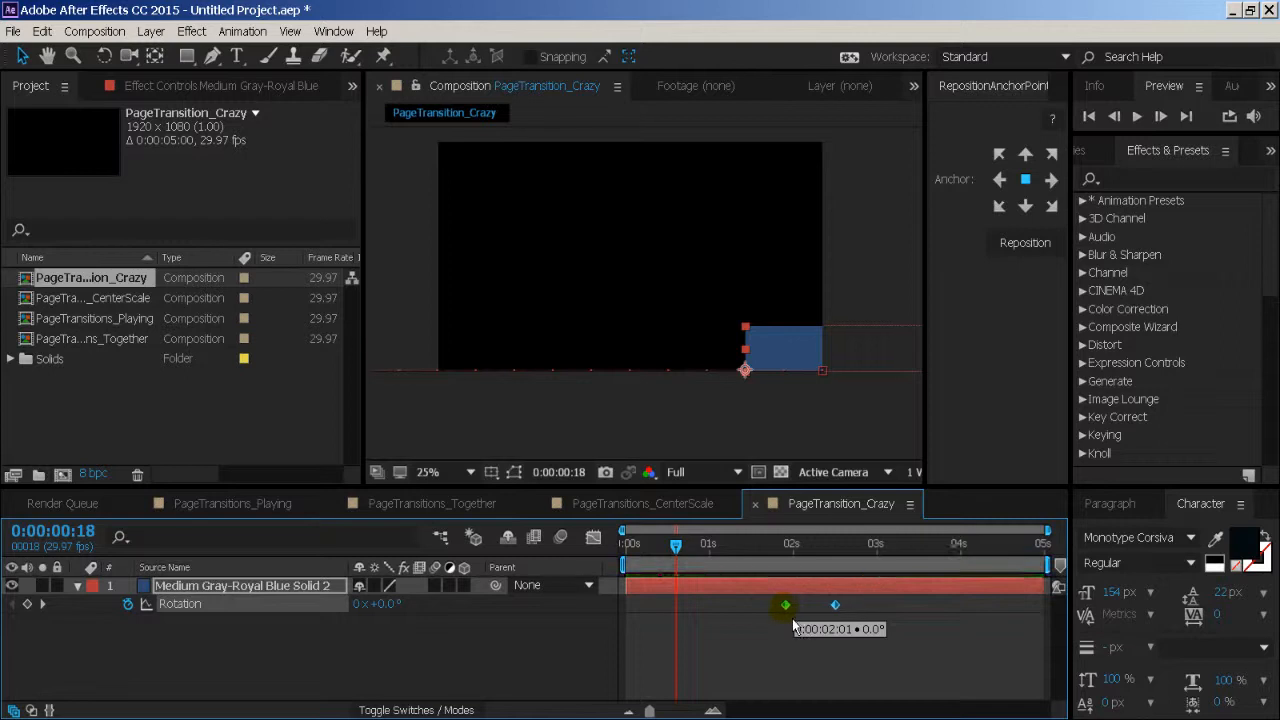
drag(702, 612, 676, 610)
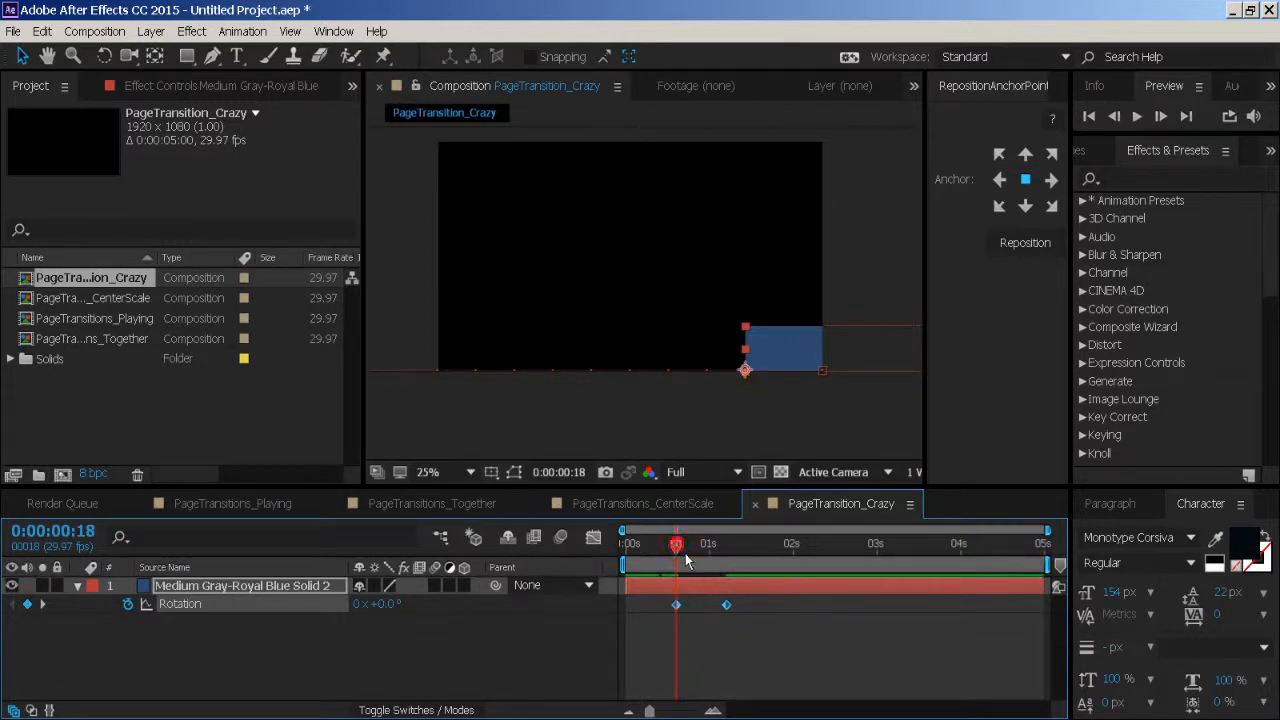
drag(685, 553, 735, 572)
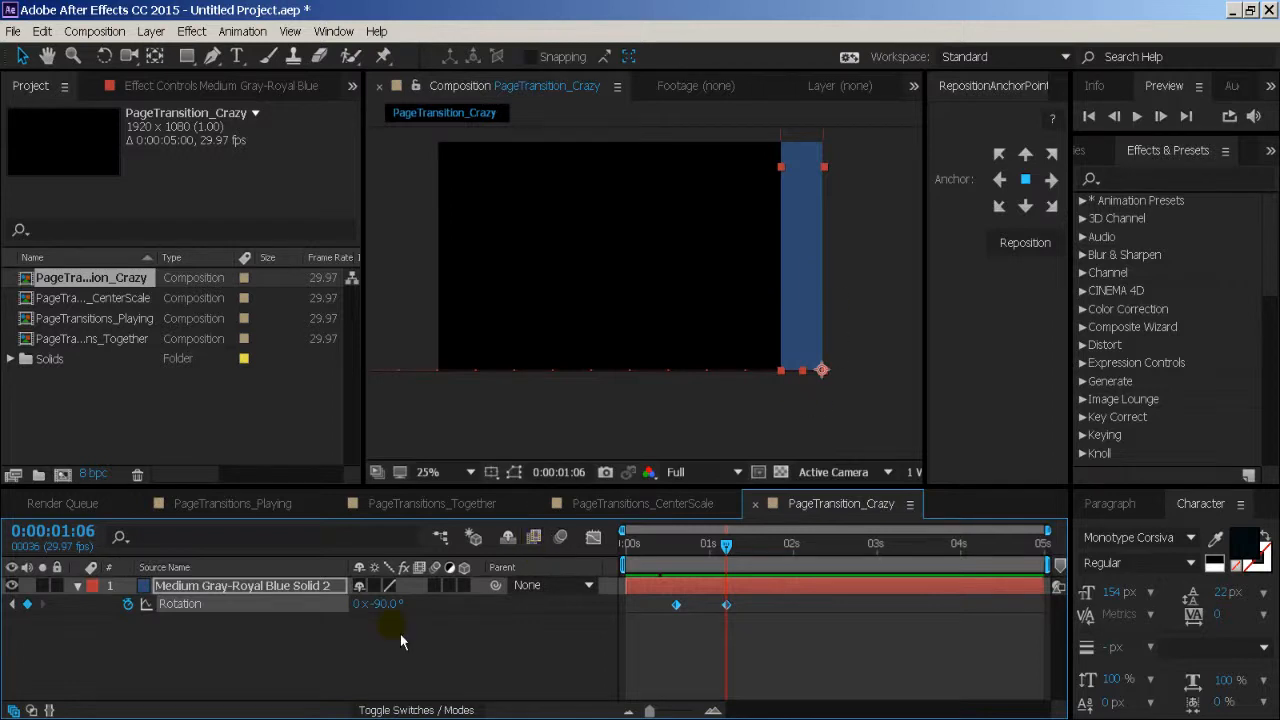
- Show the band's Position keyframes together with Rotation and enlarge the timeline to roughly the first two seconds
key(shift+p)
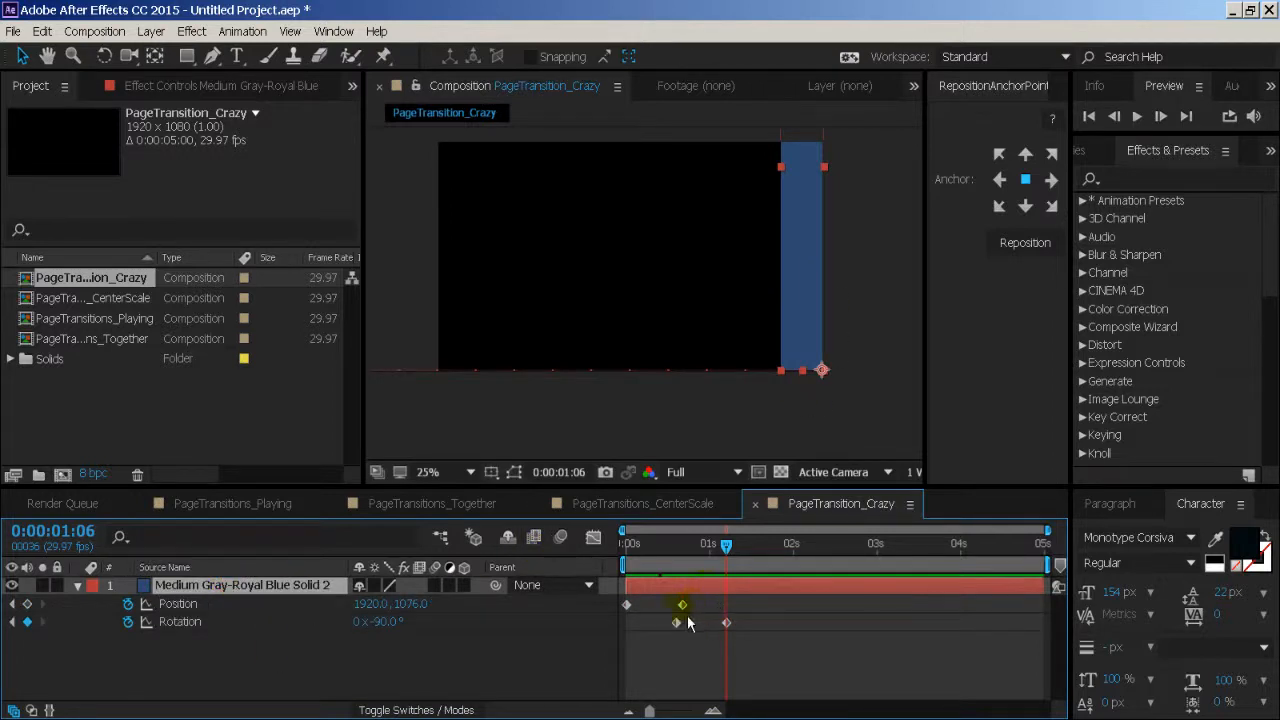
drag(648, 711, 676, 711)
click(707, 660)
drag(802, 710, 783, 710)
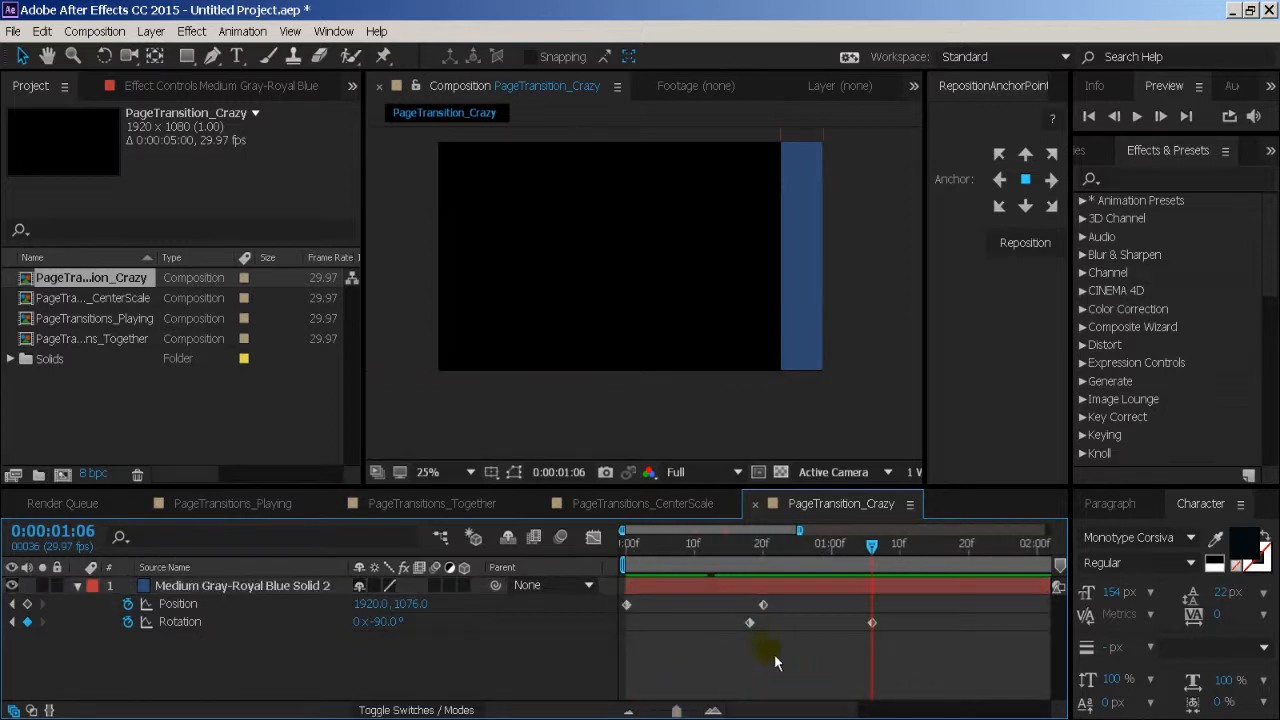
drag(661, 552, 523, 605)
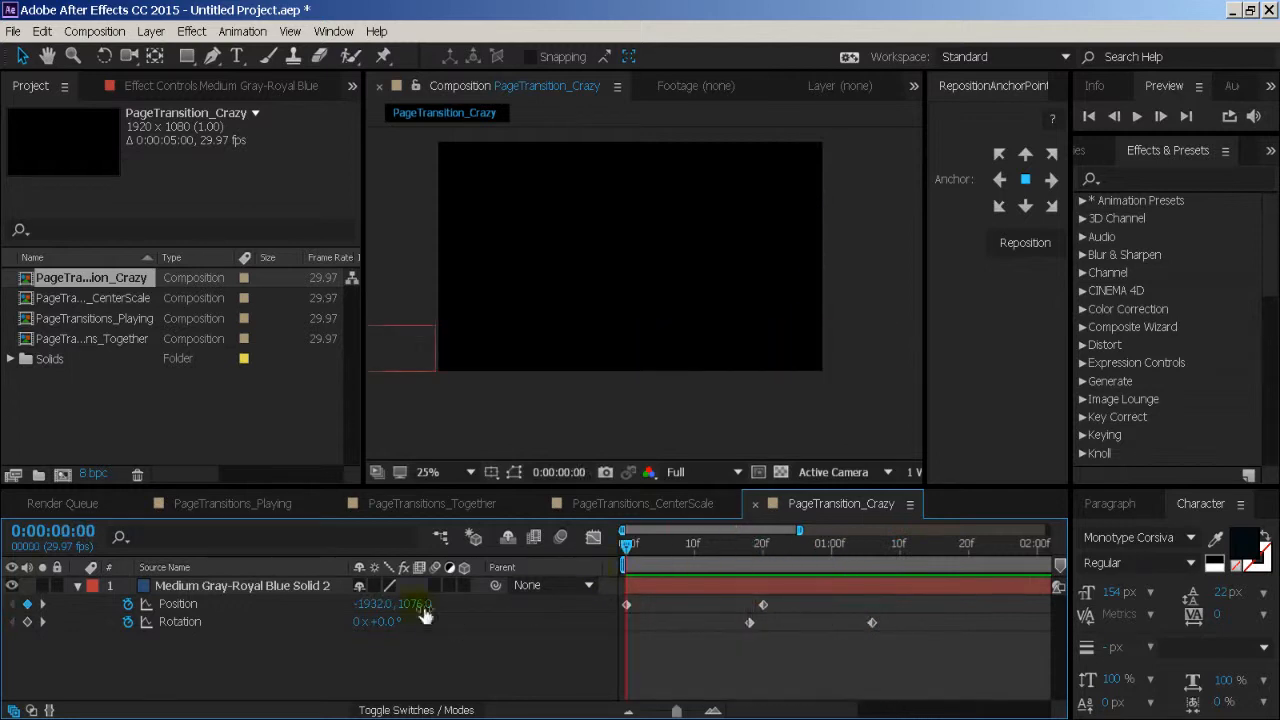
click(244, 609)
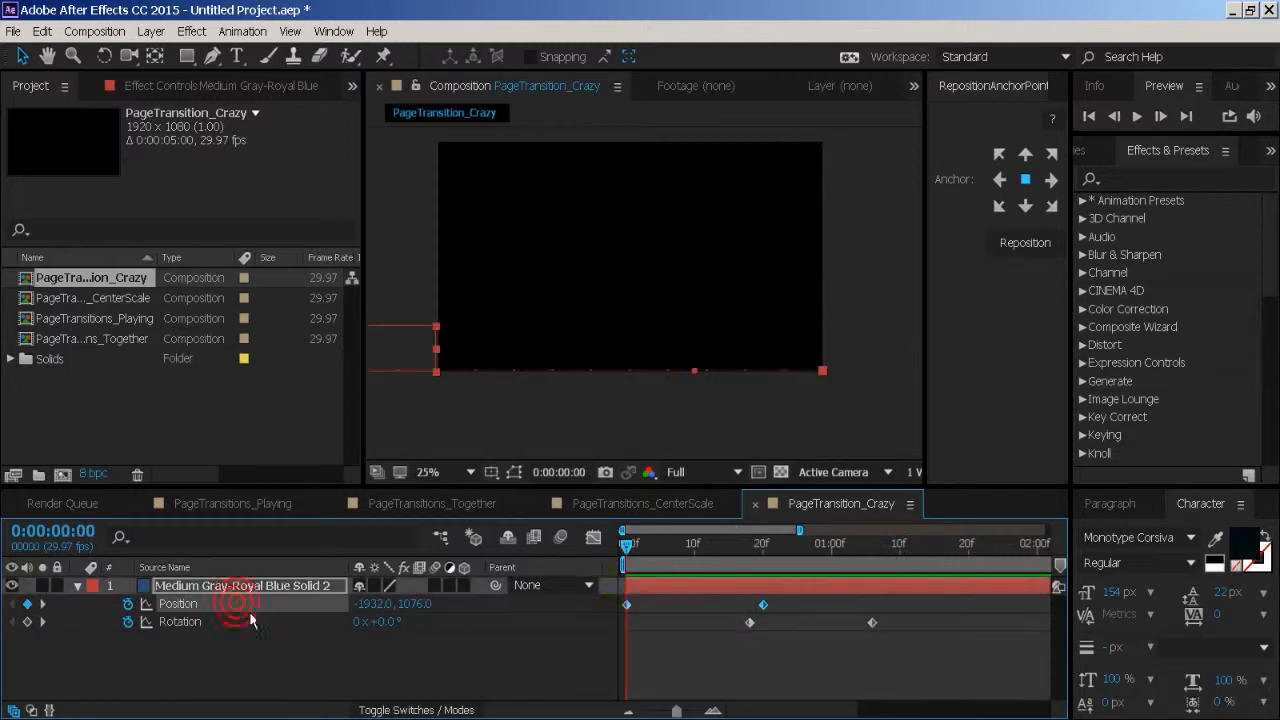
right_click(627, 605)
mouse_move(686, 591)
click(852, 606)
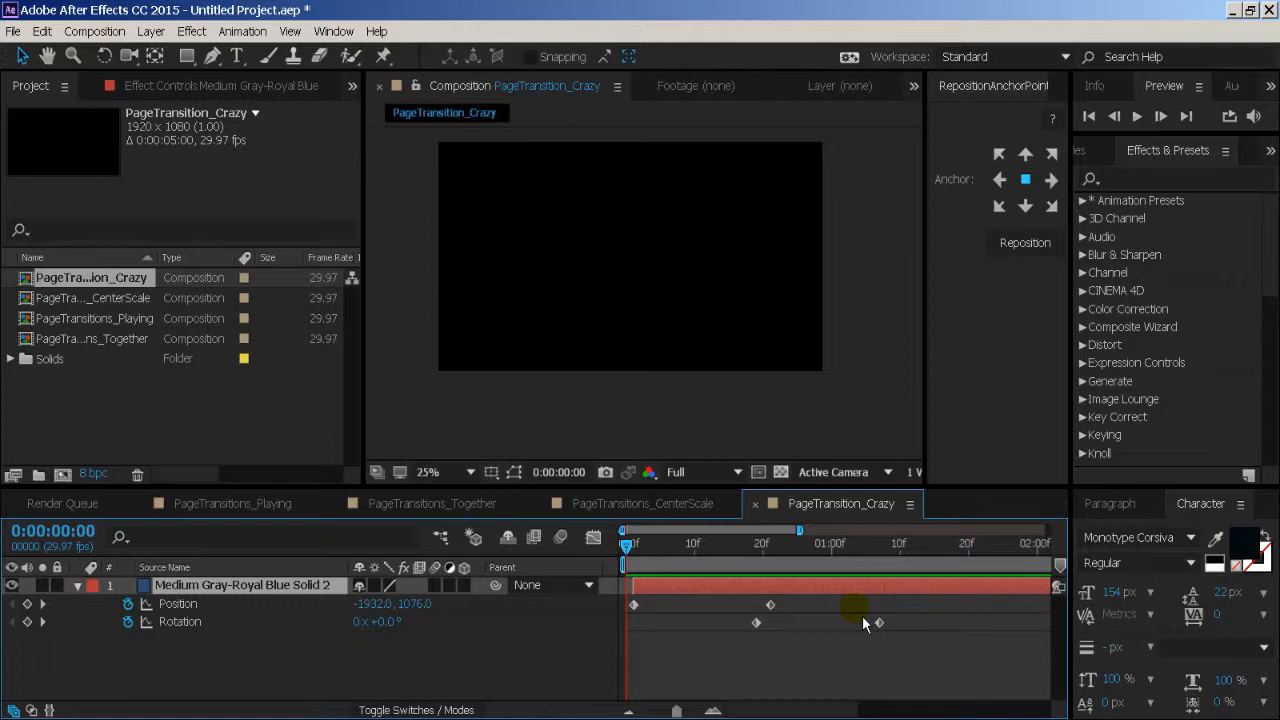
key(ctrl+z)
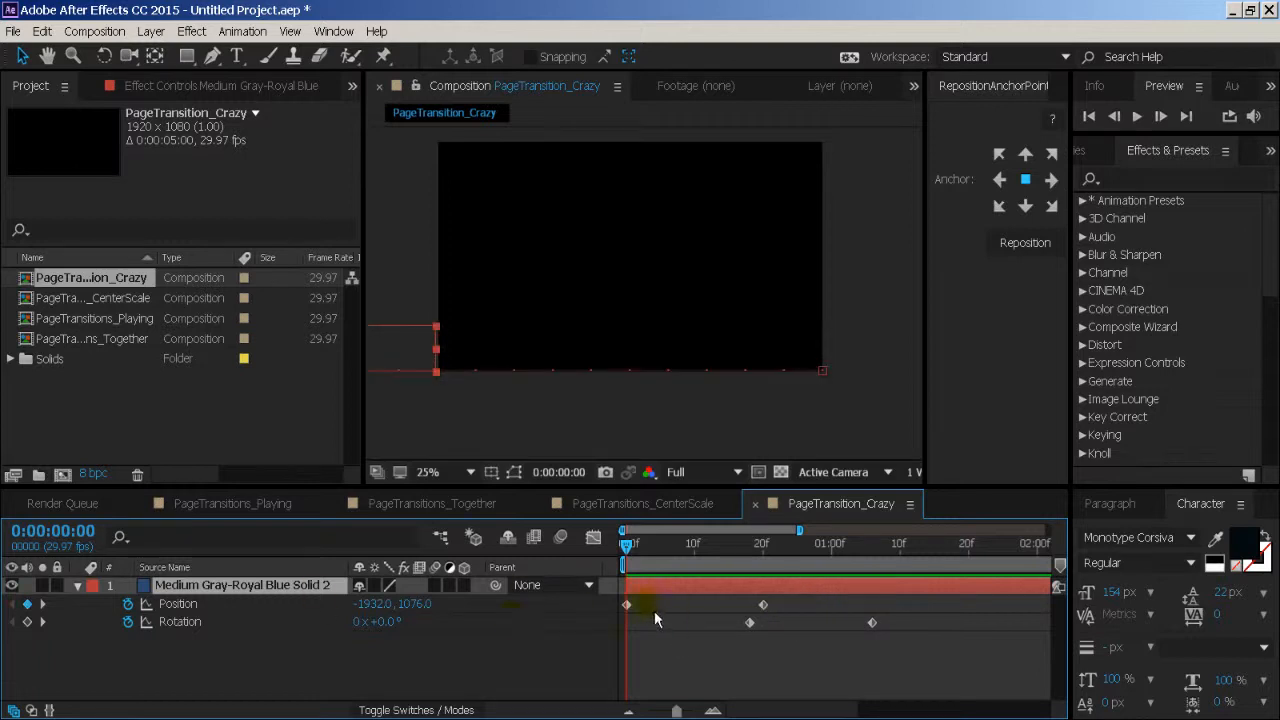
- Apply Easy Ease to both Position keyframes of the band
drag(810, 599, 629, 615)
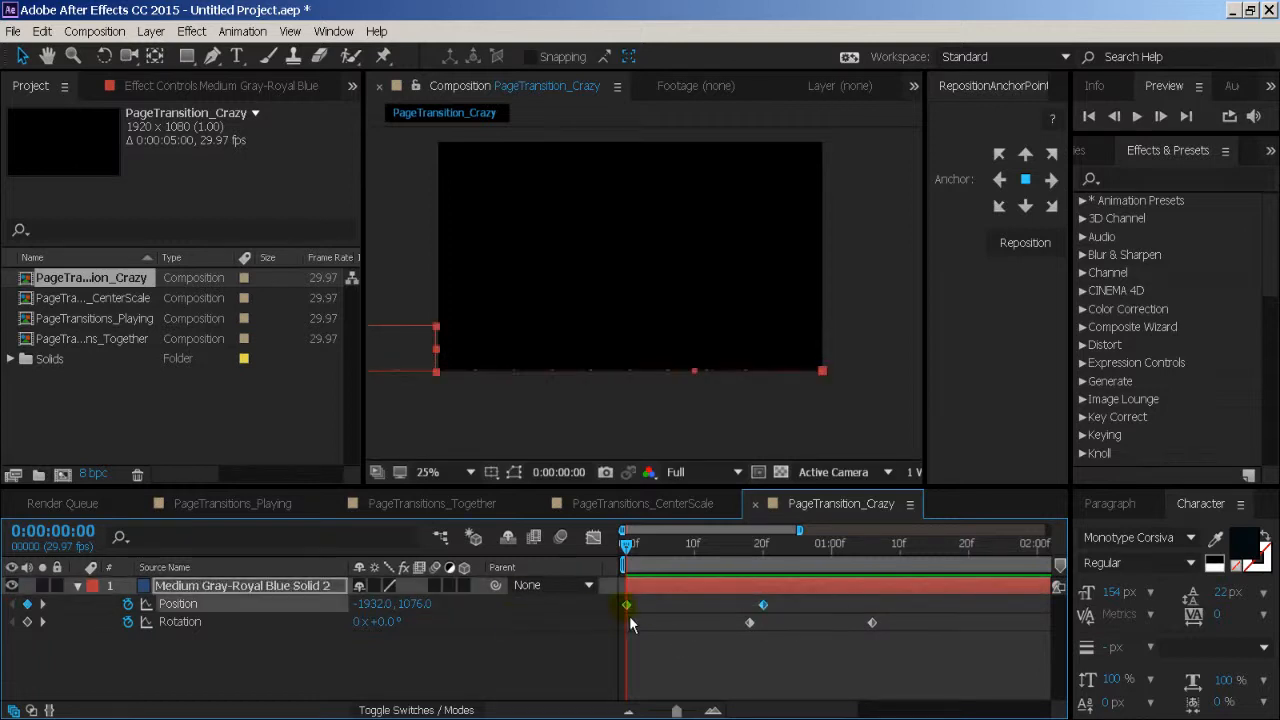
right_click(629, 614)
mouse_move(713, 596)
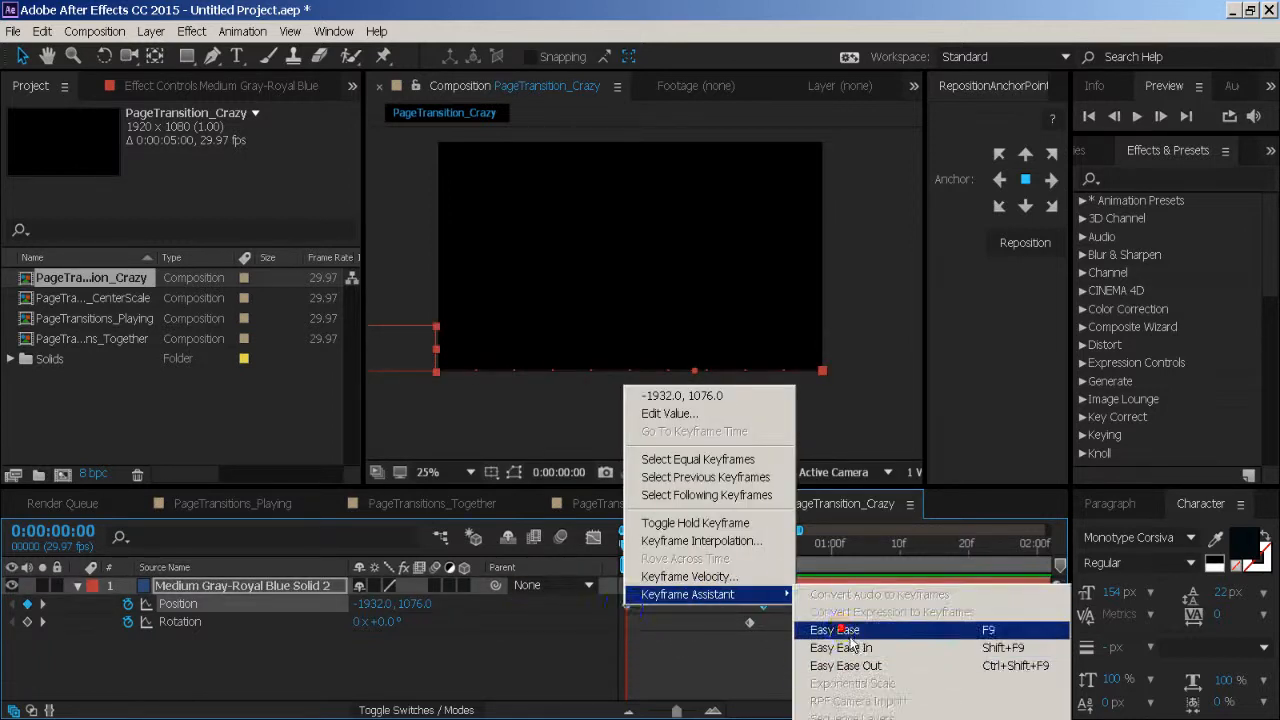
click(847, 634)
- Reshape the Position speed curve in the Graph Editor so it peaks right at the start and slows gradually toward frame 20, and preview the animation
key(shift+F3)
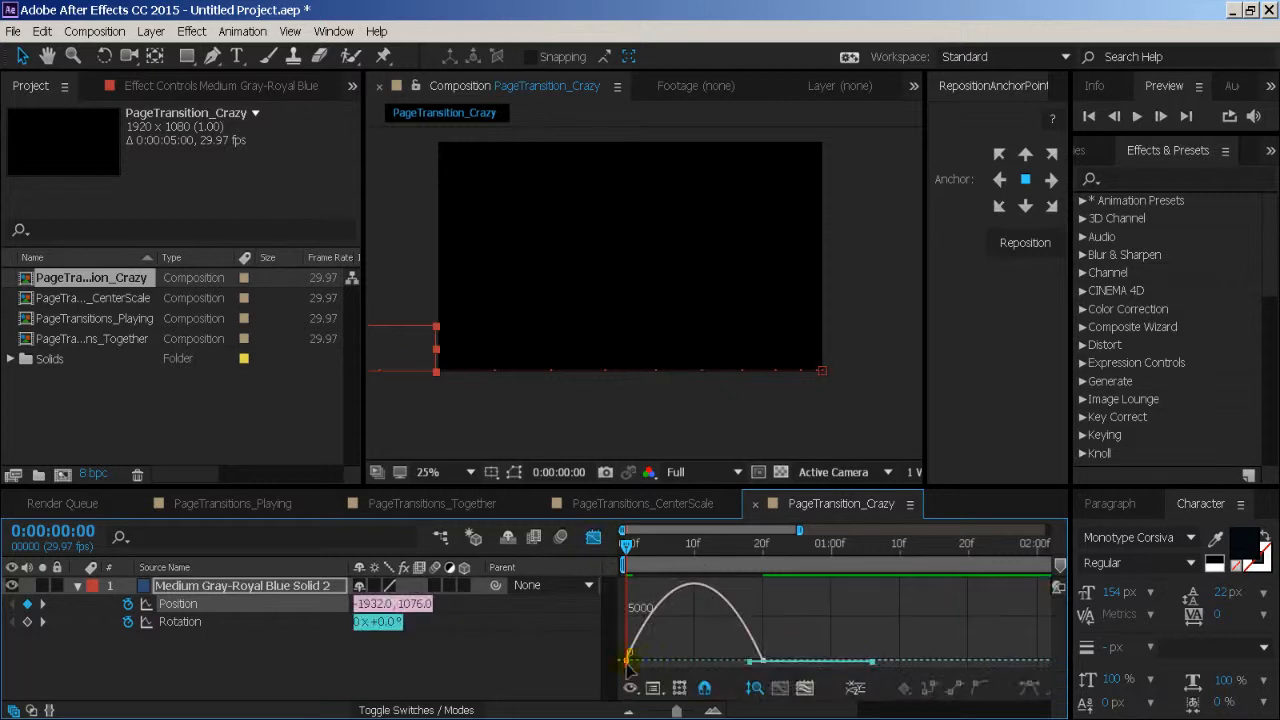
click(628, 662)
mouse_move(630, 662)
mouse_down()
mouse_move(700, 673)
mouse_move(640, 672)
mouse_up()
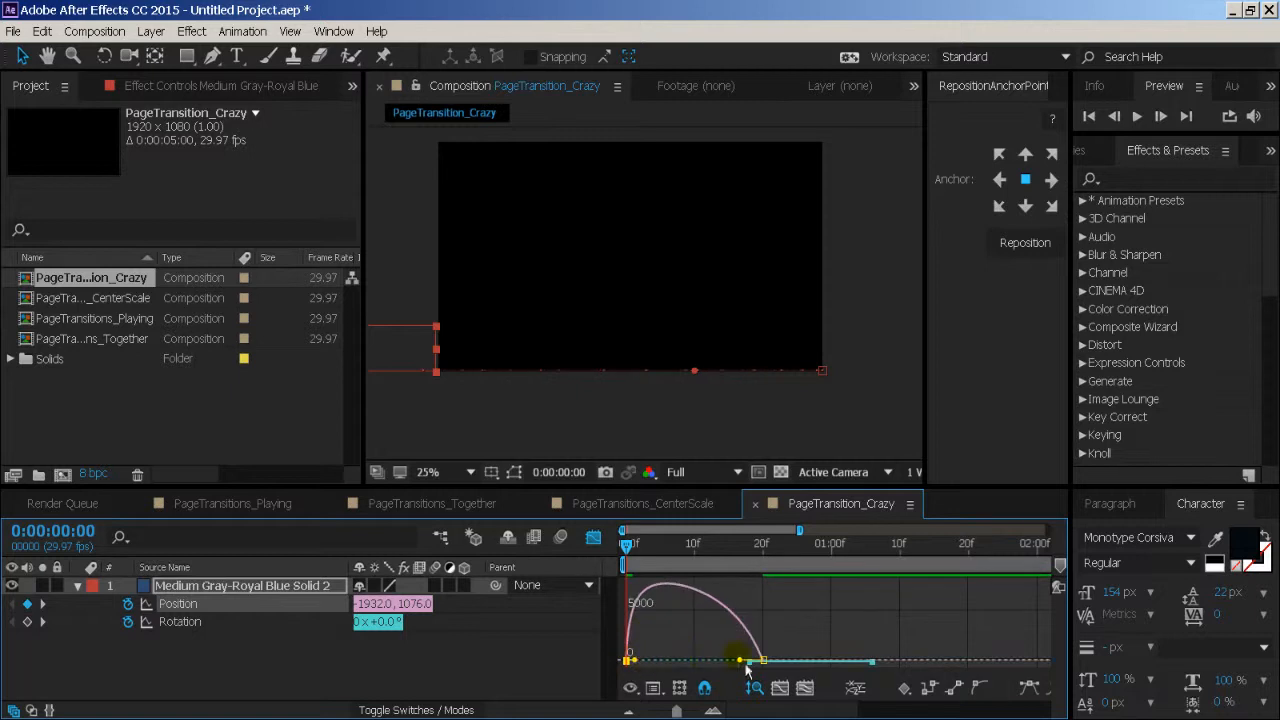
drag(740, 661, 643, 663)
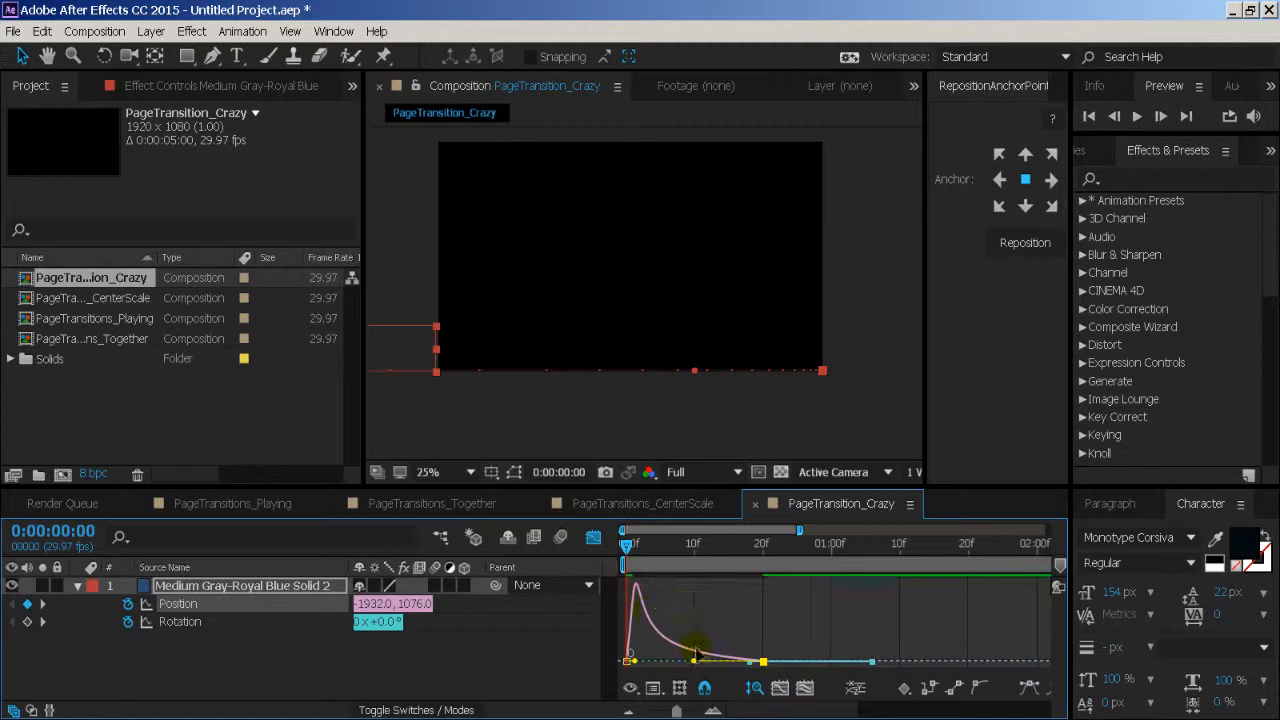
click(594, 540)
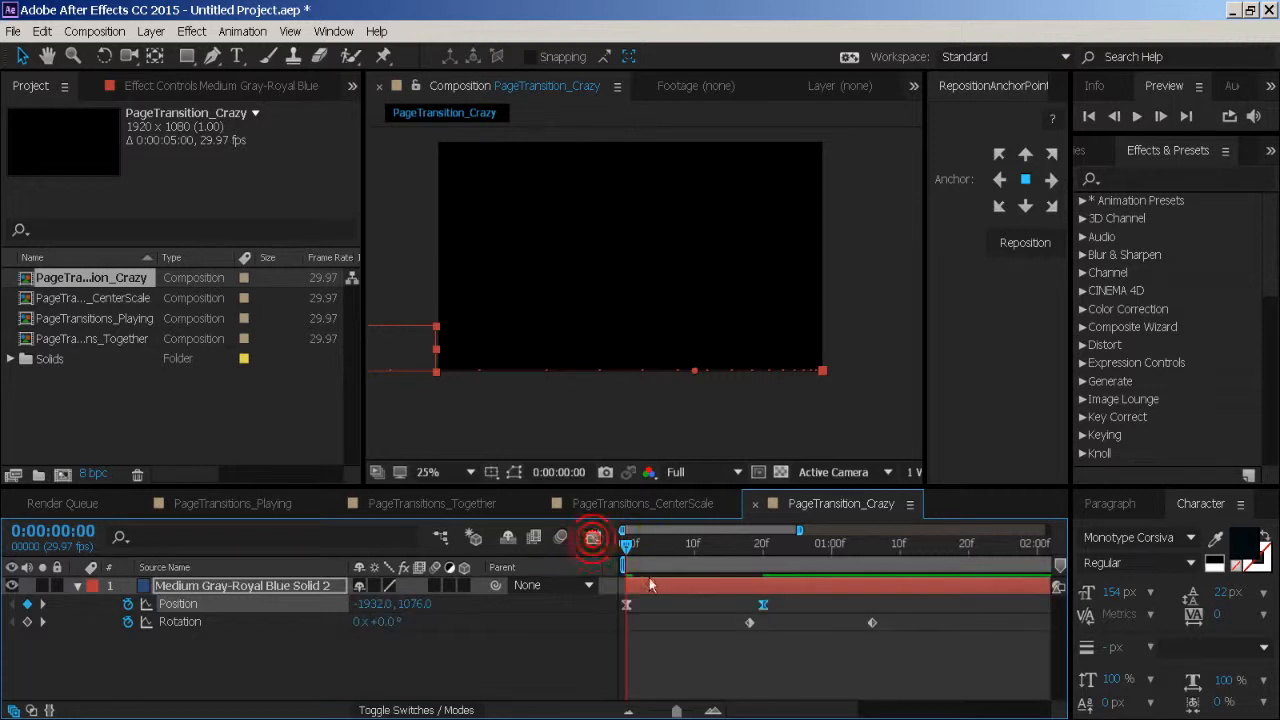
click(663, 612)
key(space)
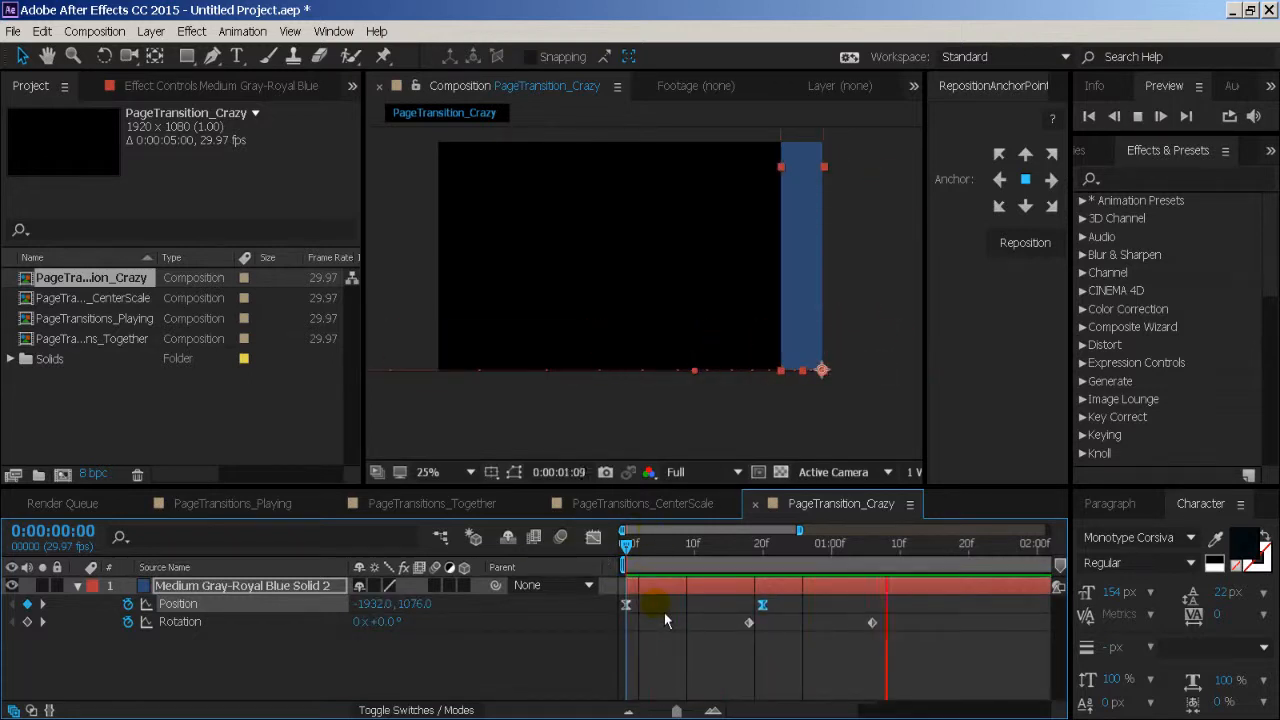
- Move the band's first Rotation keyframe to frame 10 and its -90° keyframe to frame 20
click(632, 545)
drag(646, 563, 714, 575)
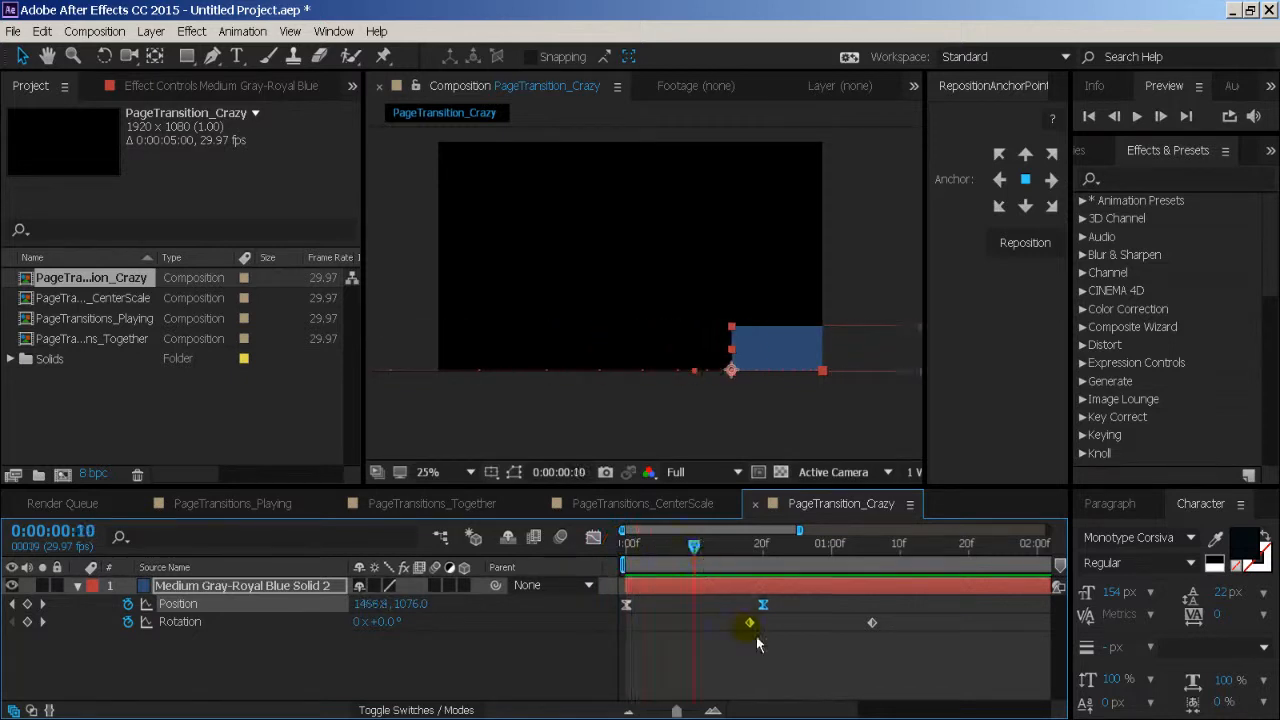
drag(752, 624, 704, 640)
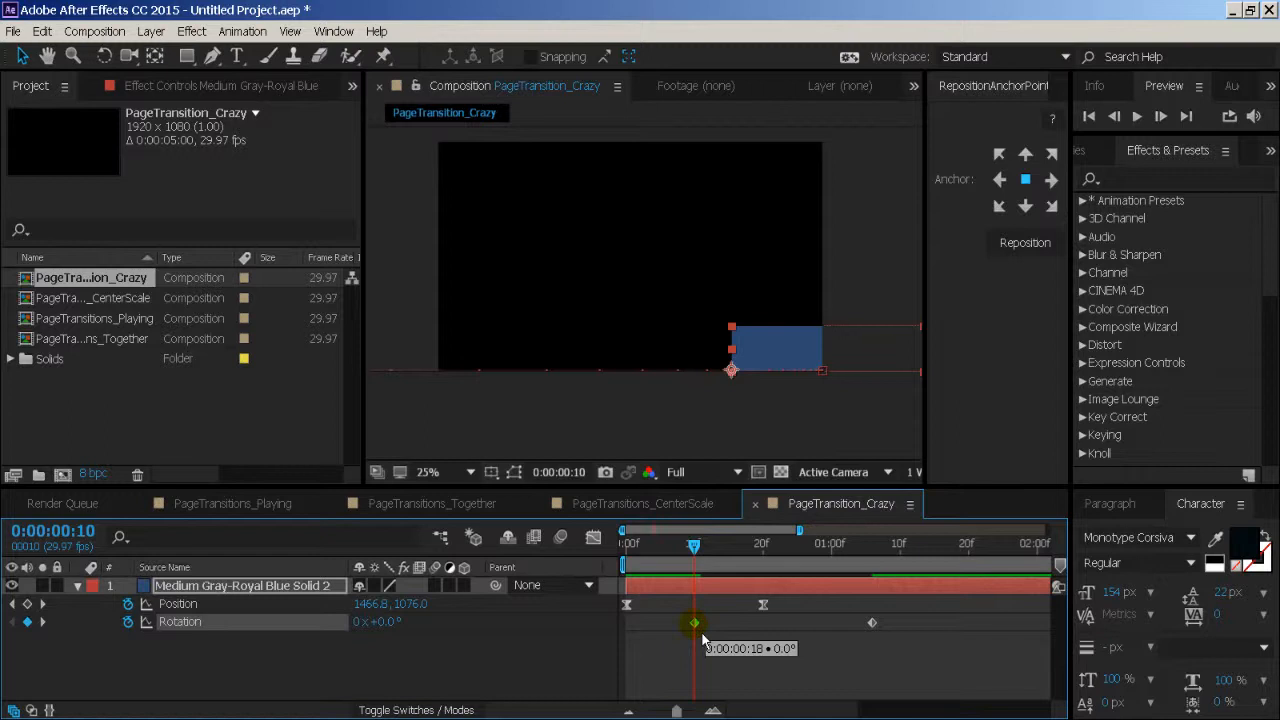
click(627, 604)
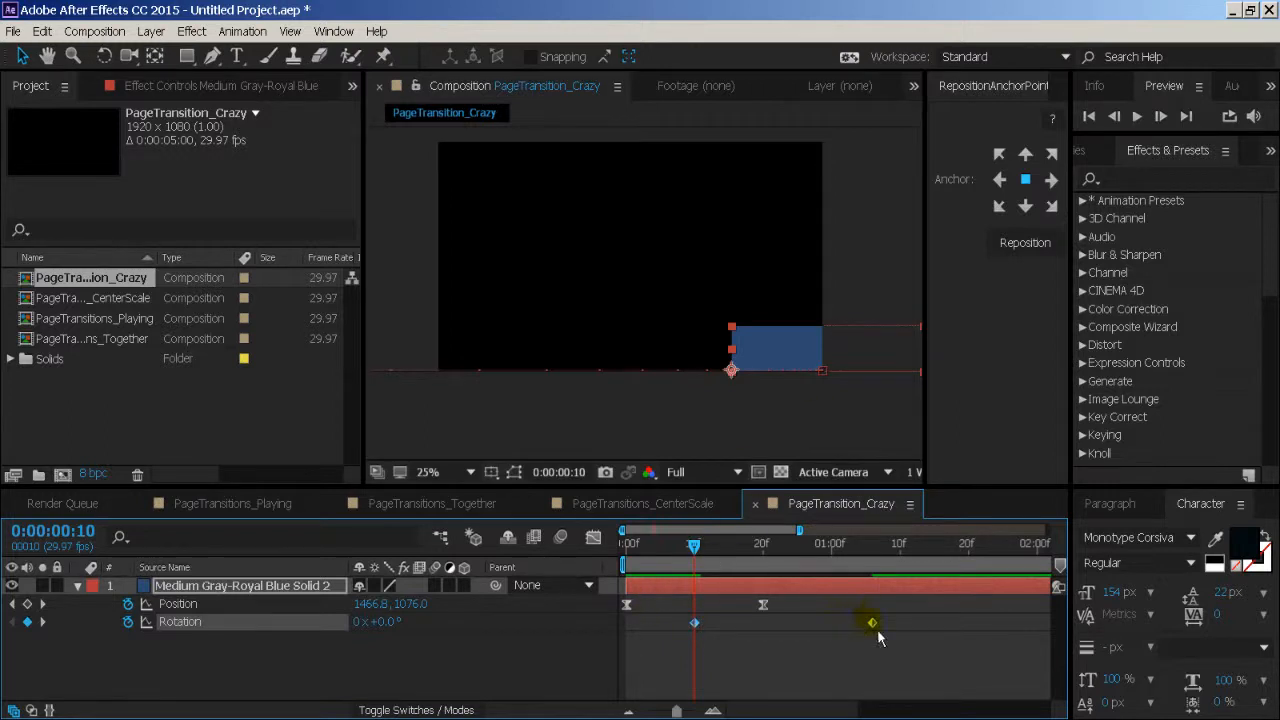
drag(871, 626, 774, 636)
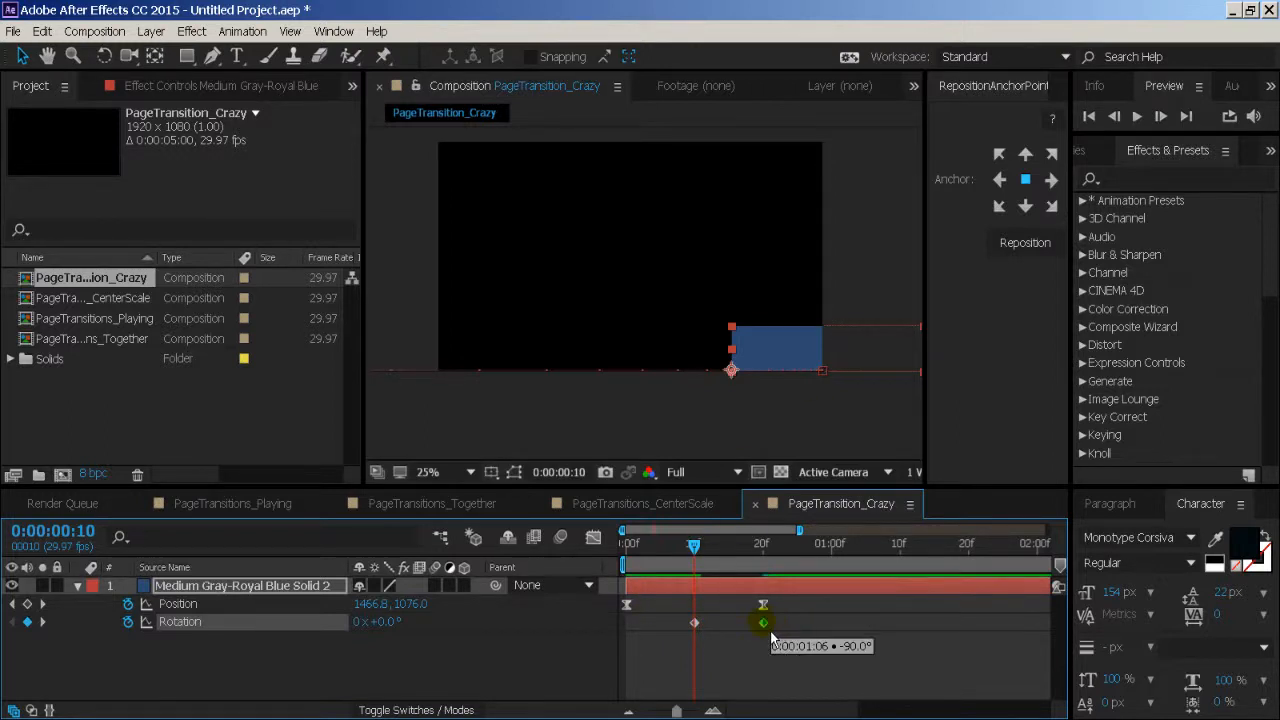
drag(697, 556, 773, 580)
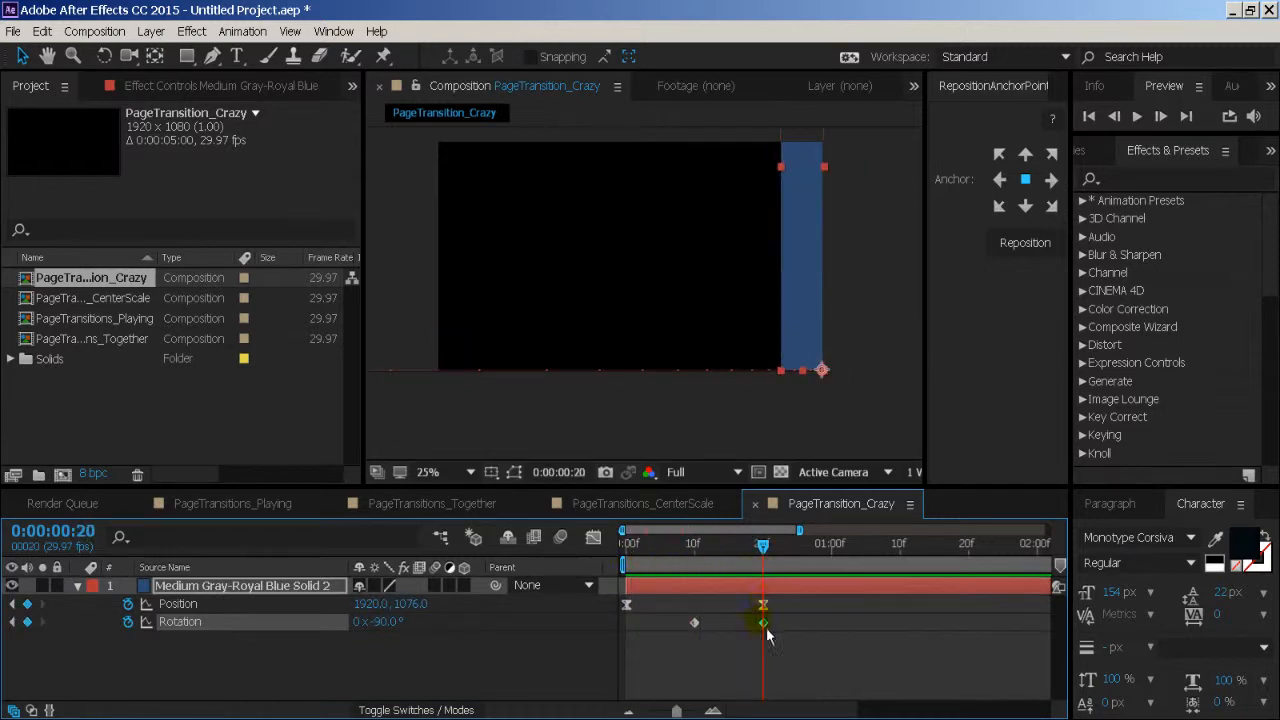
- Apply Easy Ease to both Rotation keyframes and open the Graph Editor
click(694, 622)
right_click(703, 630)
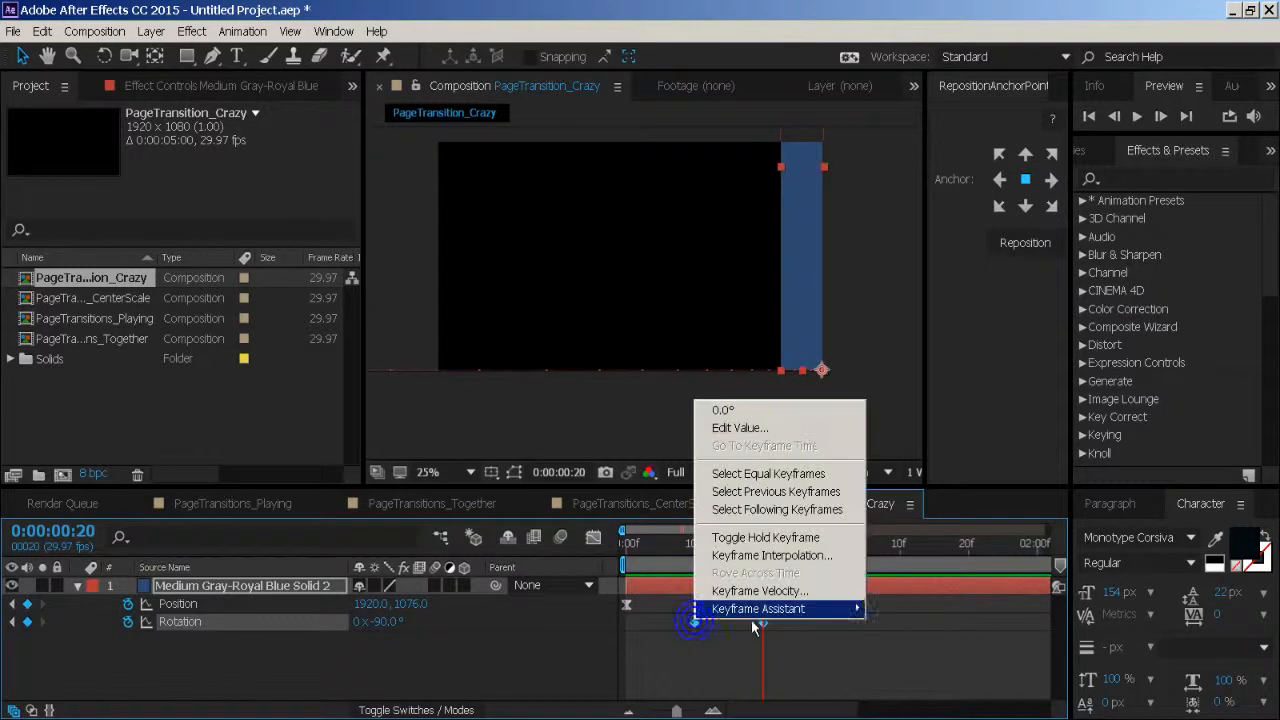
mouse_move(800, 609)
click(932, 645)
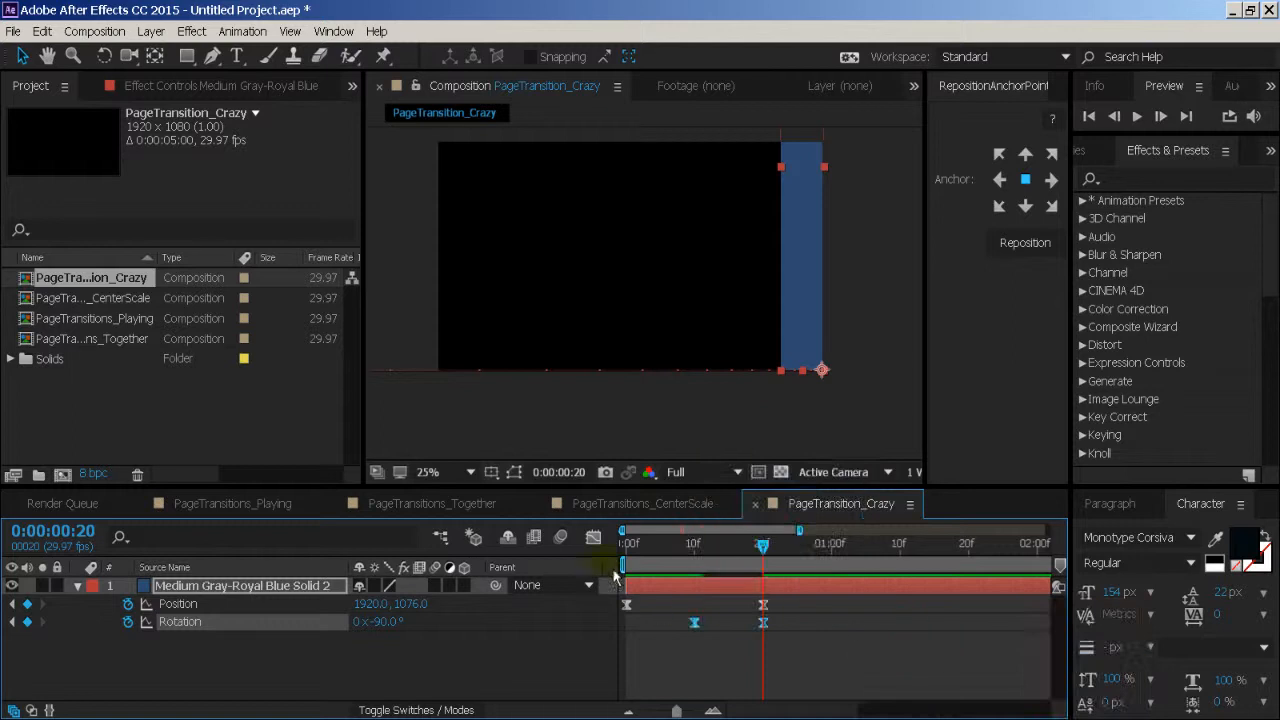
click(593, 538)
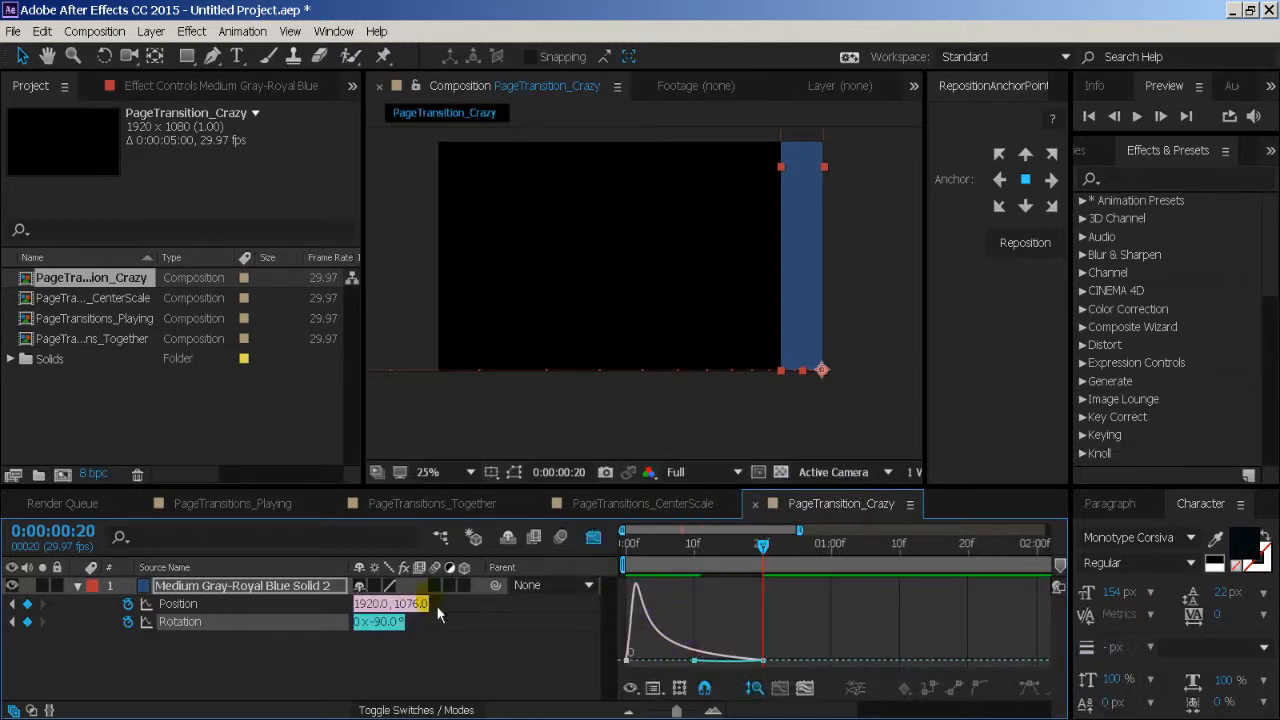
- Turn off Show Animated Properties so the Graph Editor shows only the selected Rotation curve
click(354, 656)
click(279, 625)
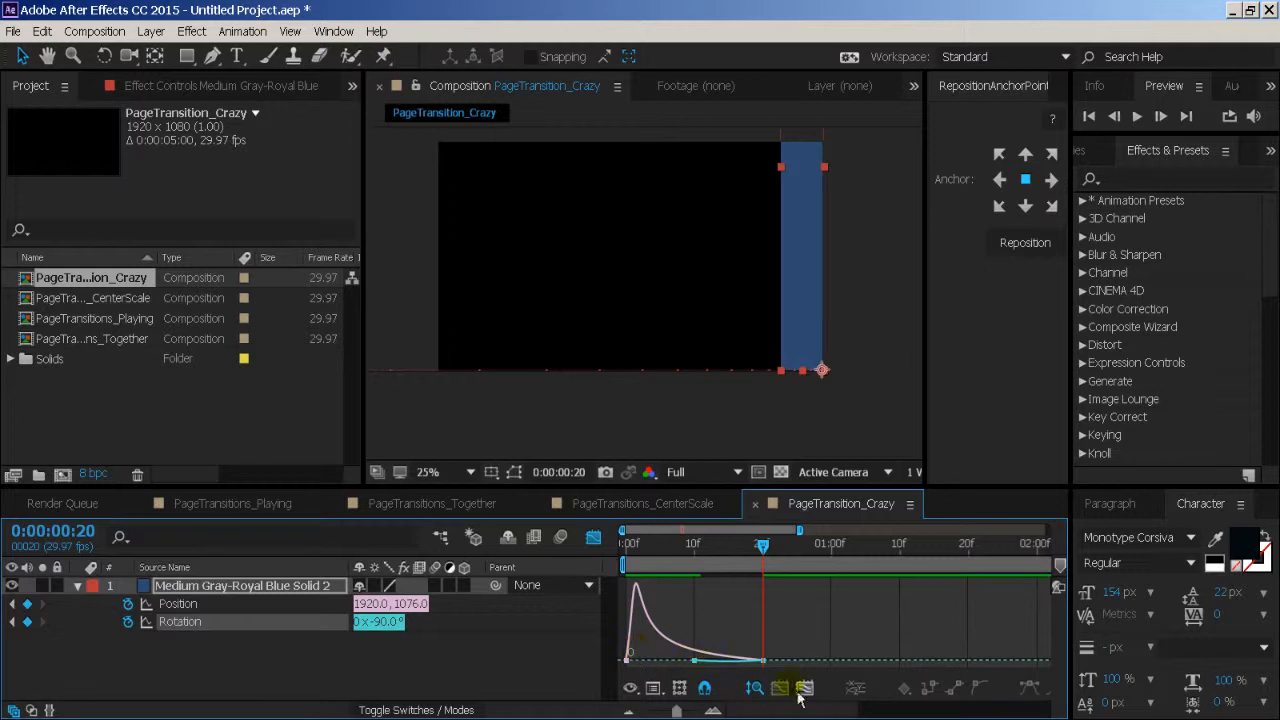
click(656, 689)
click(636, 690)
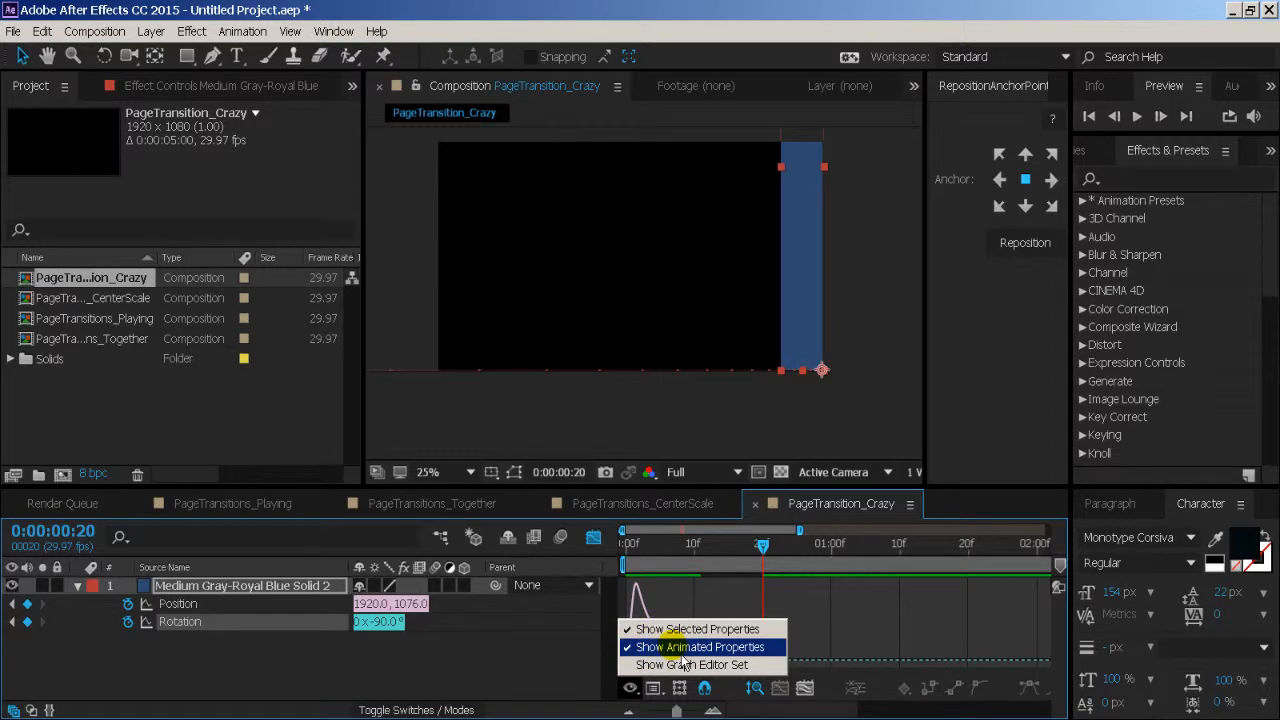
click(682, 664)
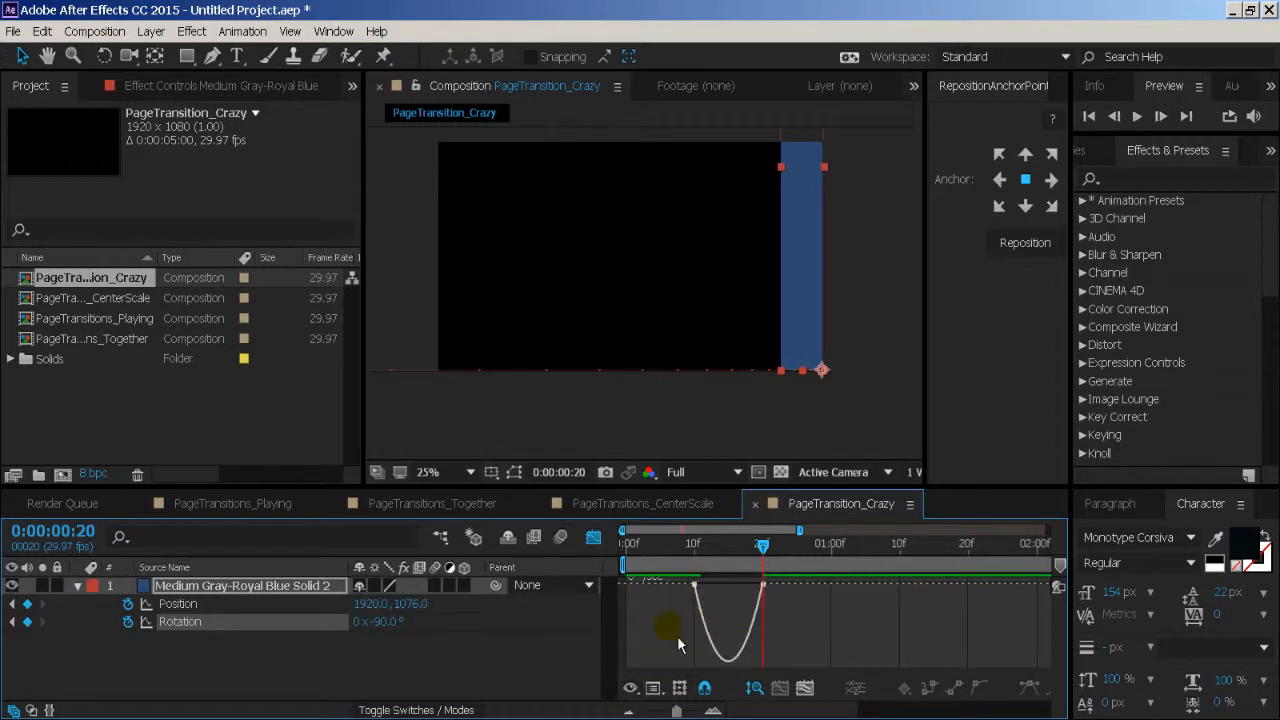
- Reshape the Rotation speed curve so it peaks right after frame 10 and slows gradually toward frame 20, and preview the animation
click(271, 630)
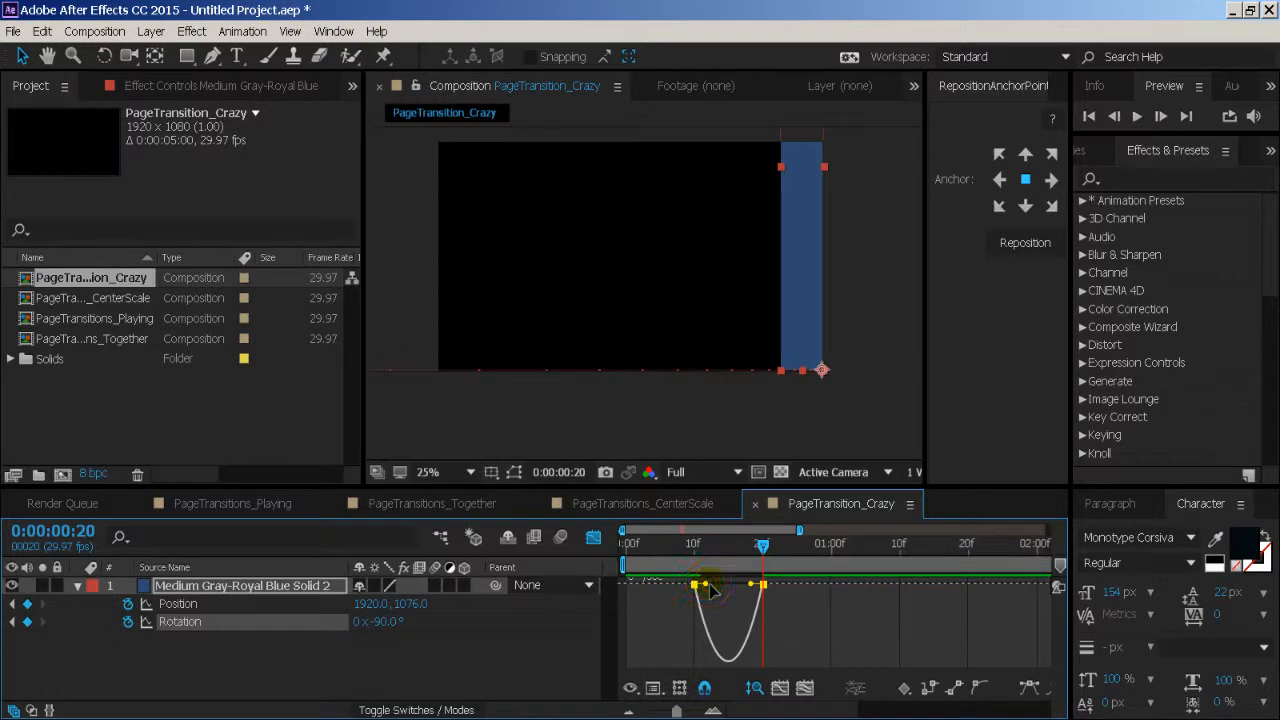
mouse_move(706, 585)
mouse_down()
mouse_move(695, 585)
mouse_move(740, 585)
mouse_move(729, 584)
mouse_up()
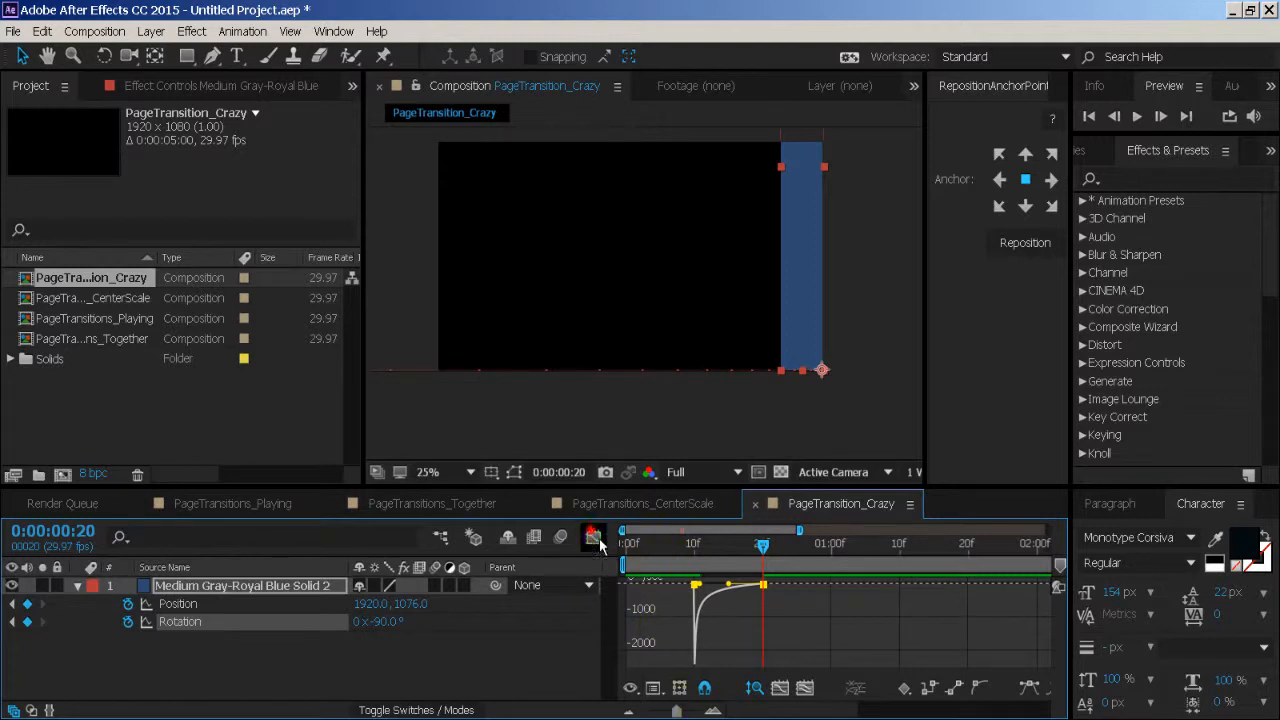
click(593, 537)
key(Home)
click(532, 635)
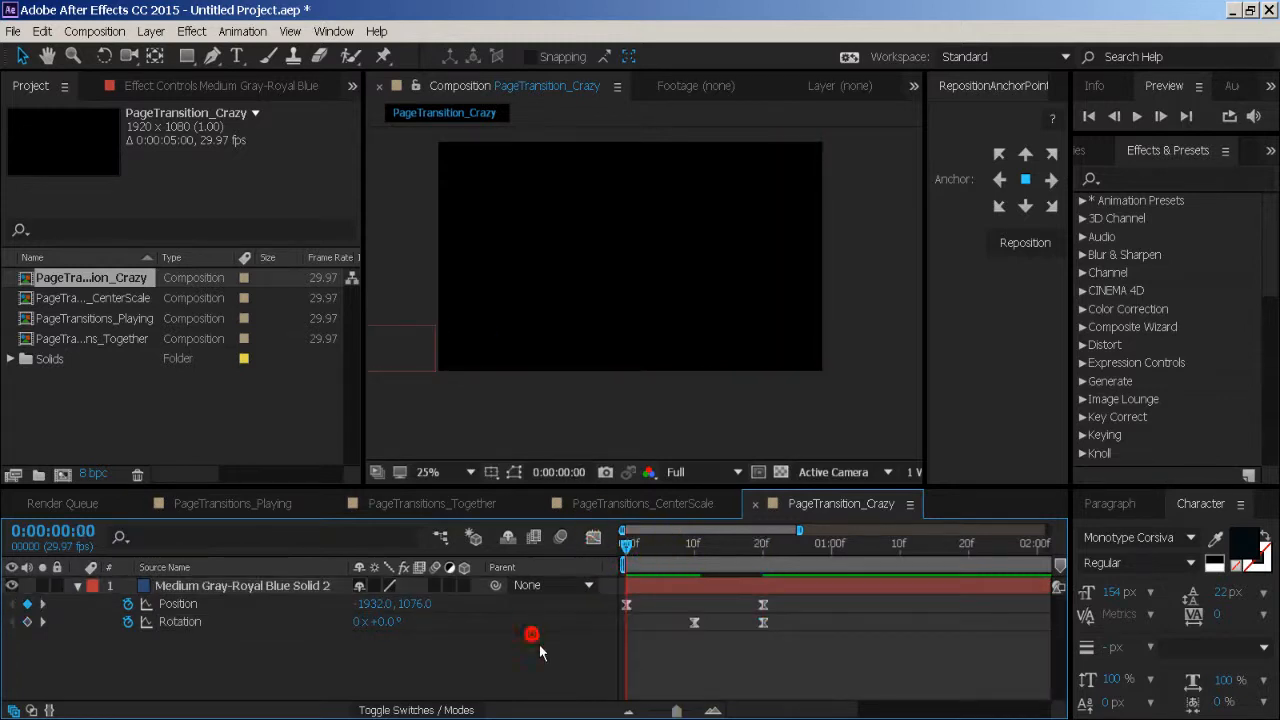
key(space)
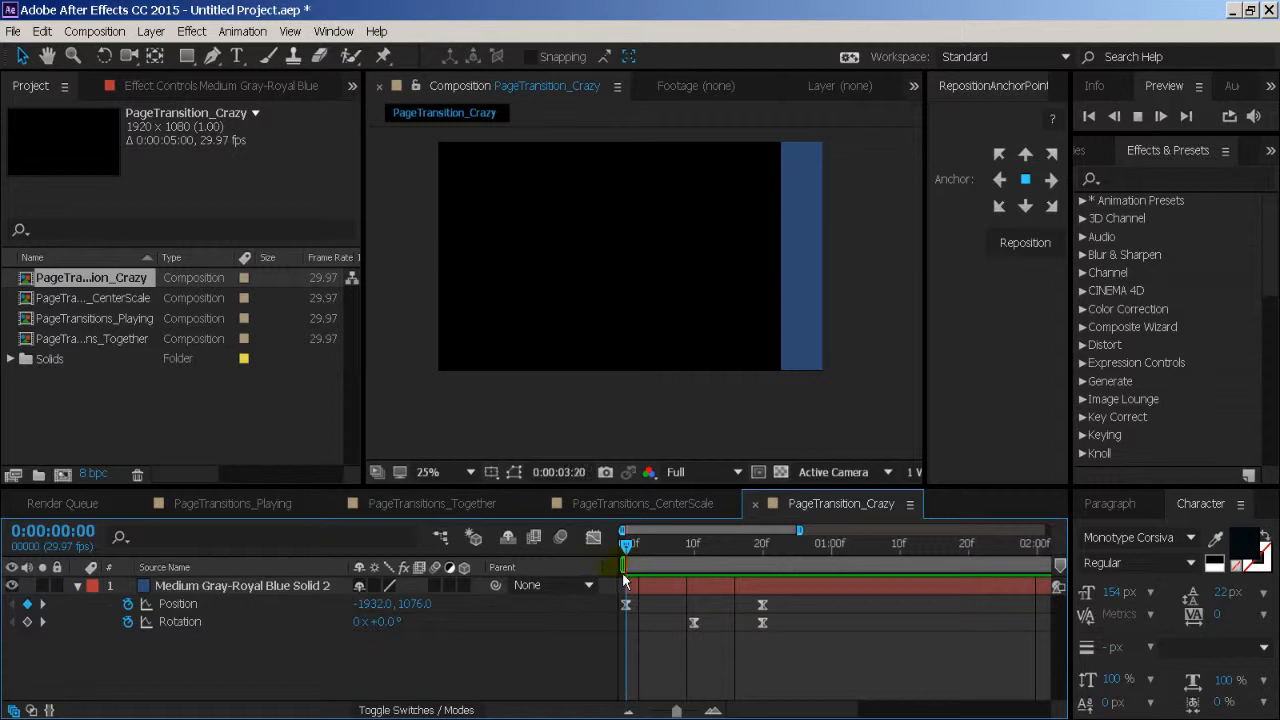
key(space)
- End the work area at 0:00:01:09 and preview the shortened range
drag(677, 711, 649, 711)
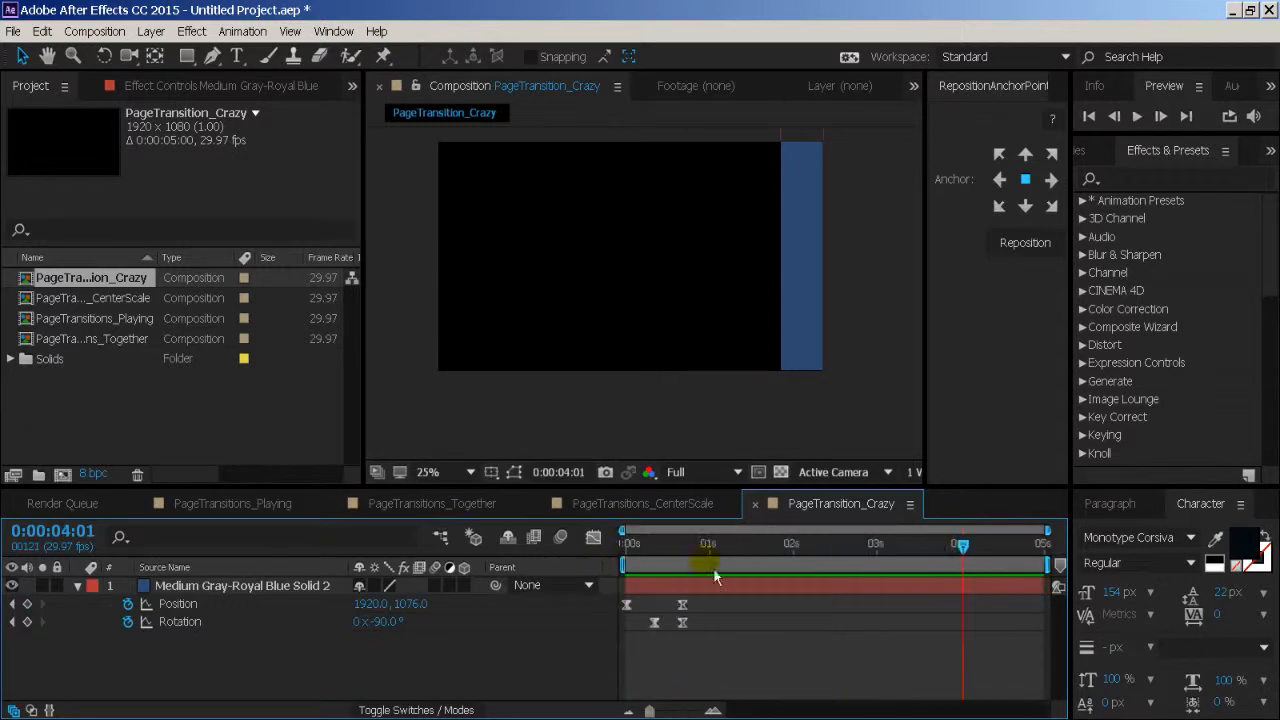
drag(726, 548, 743, 557)
key(n)
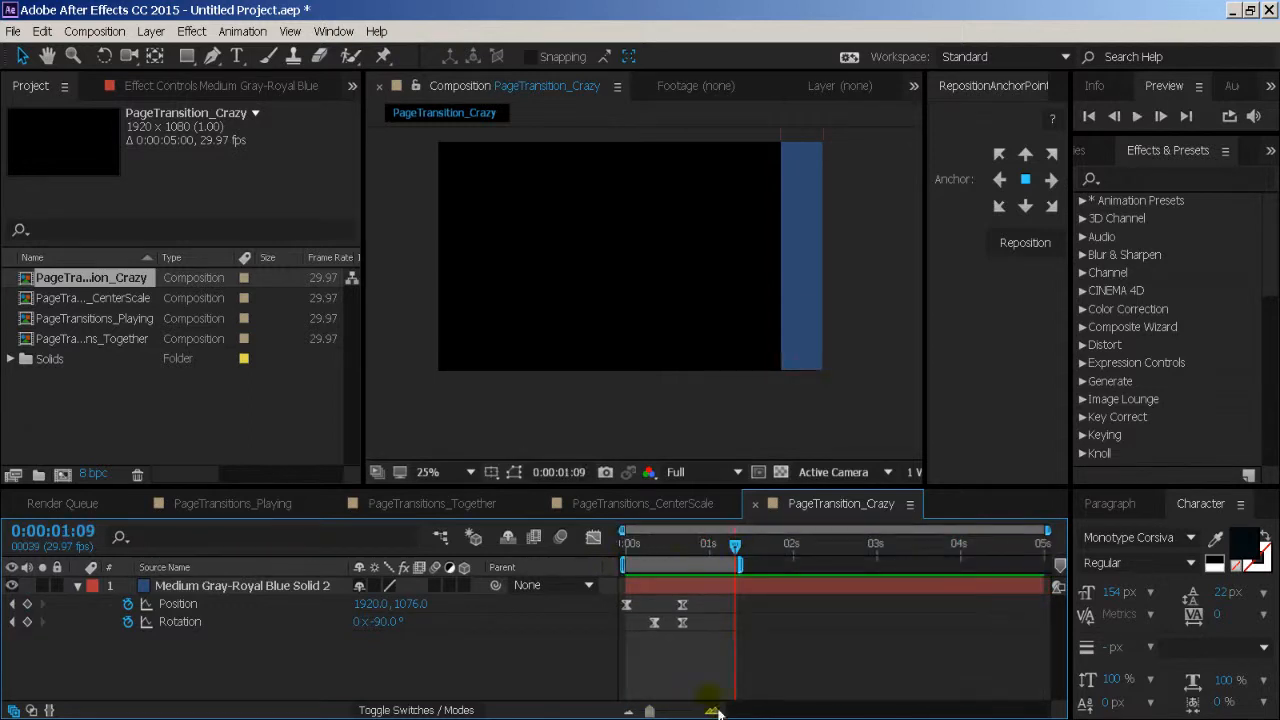
drag(649, 711, 666, 711)
drag(652, 546, 672, 606)
key(space)
click(643, 547)
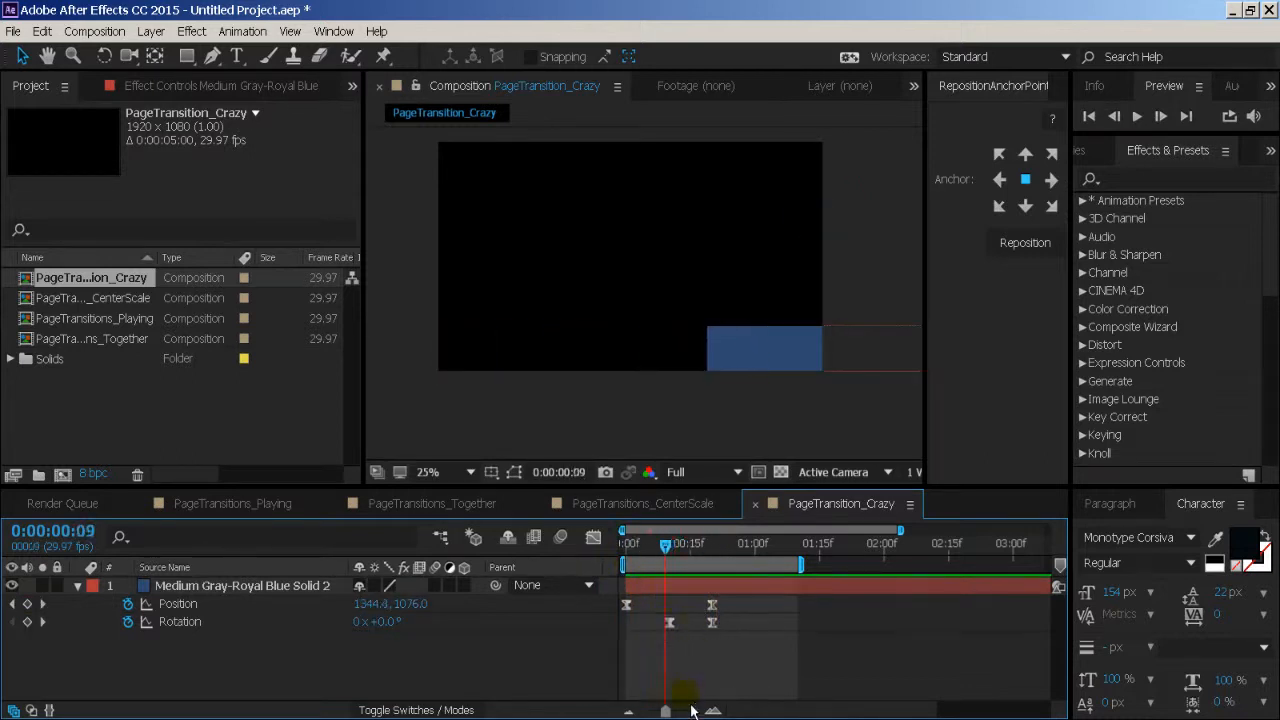
- Move the band's first Rotation keyframe to frame 9, with its -90° keyframe at frame 20
drag(691, 716, 740, 708)
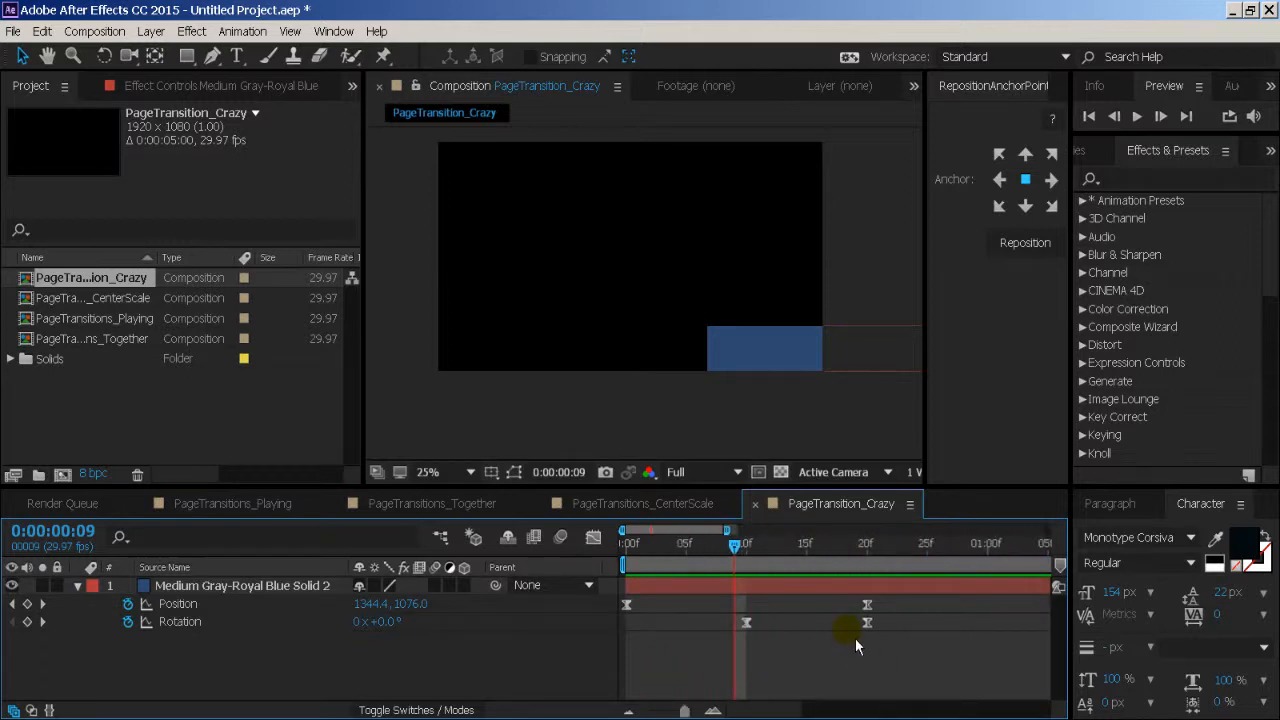
drag(867, 623, 856, 624)
drag(740, 547, 747, 585)
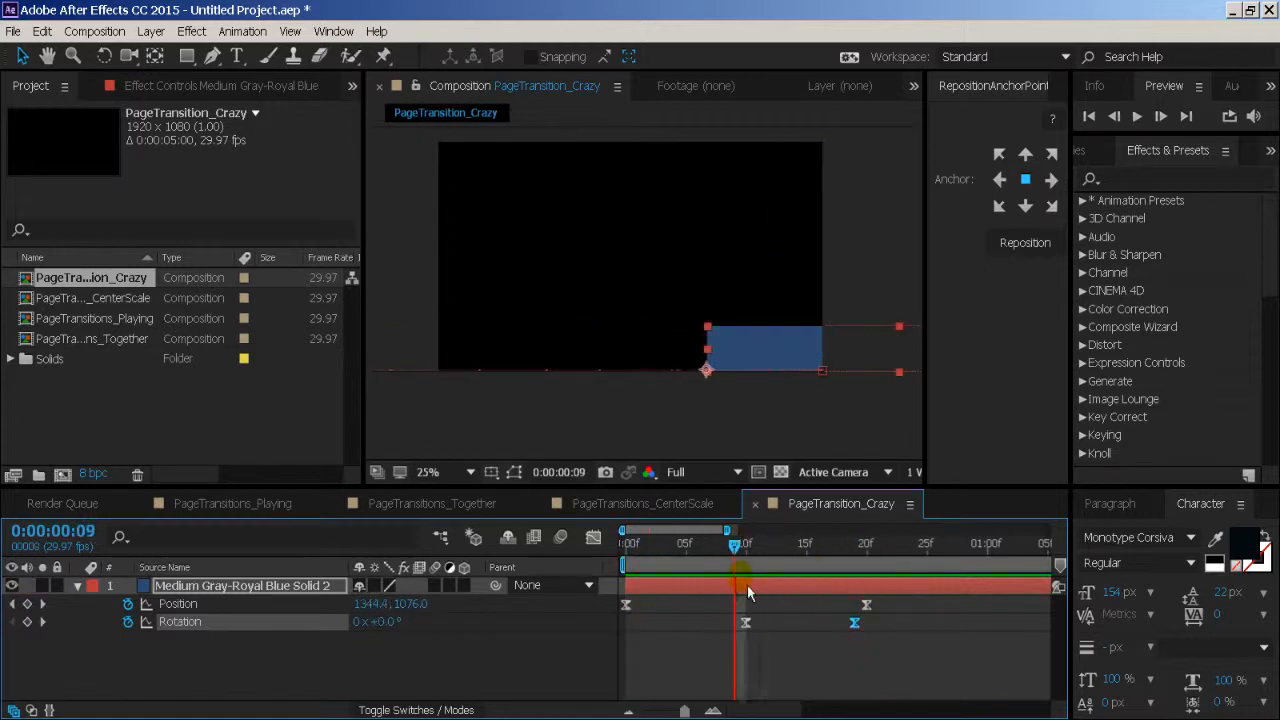
mouse_move(854, 622)
mouse_down()
mouse_move(864, 625)
mouse_move(847, 632)
mouse_up()
click(746, 623)
drag(669, 565, 872, 580)
click(867, 605)
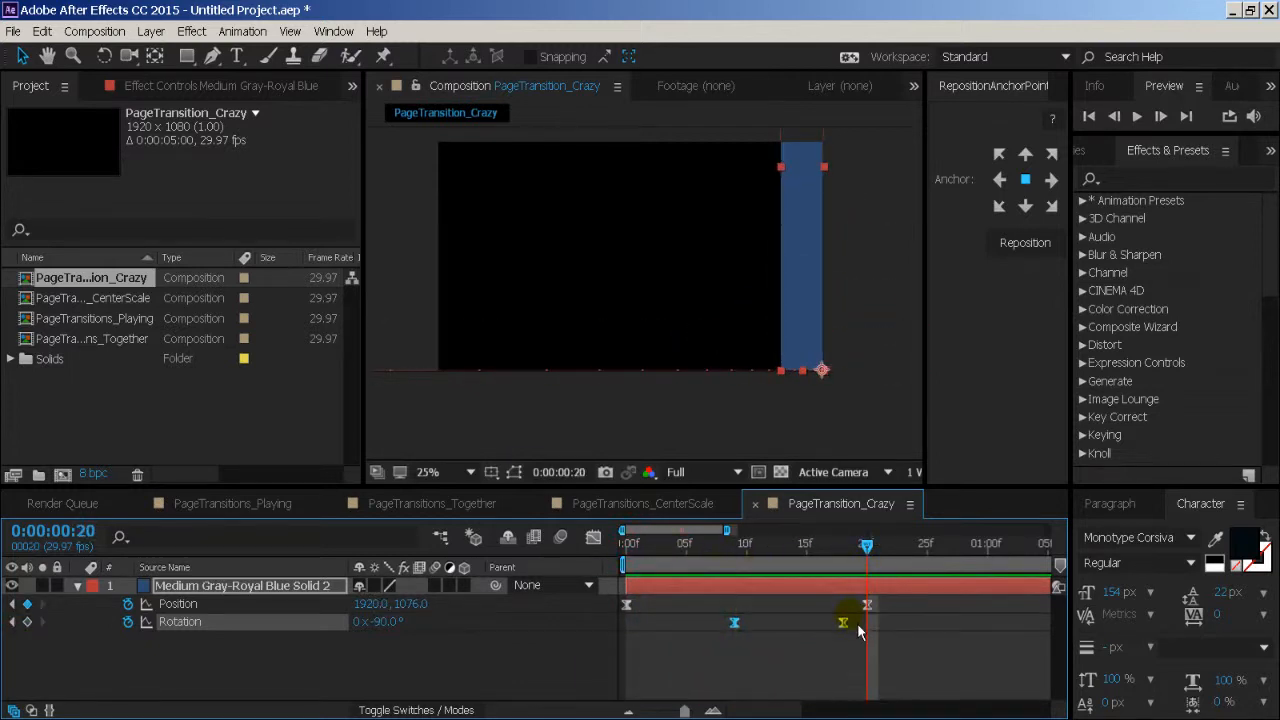
drag(843, 622, 855, 622)
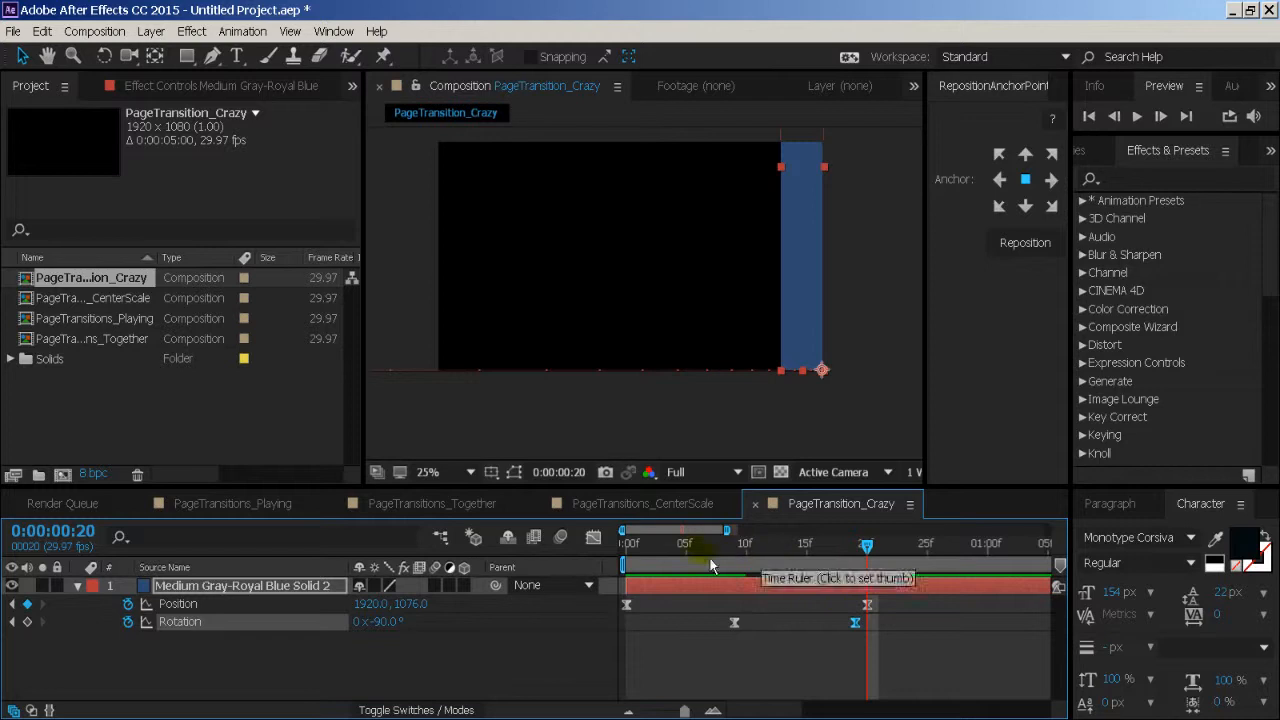
drag(710, 565, 868, 622)
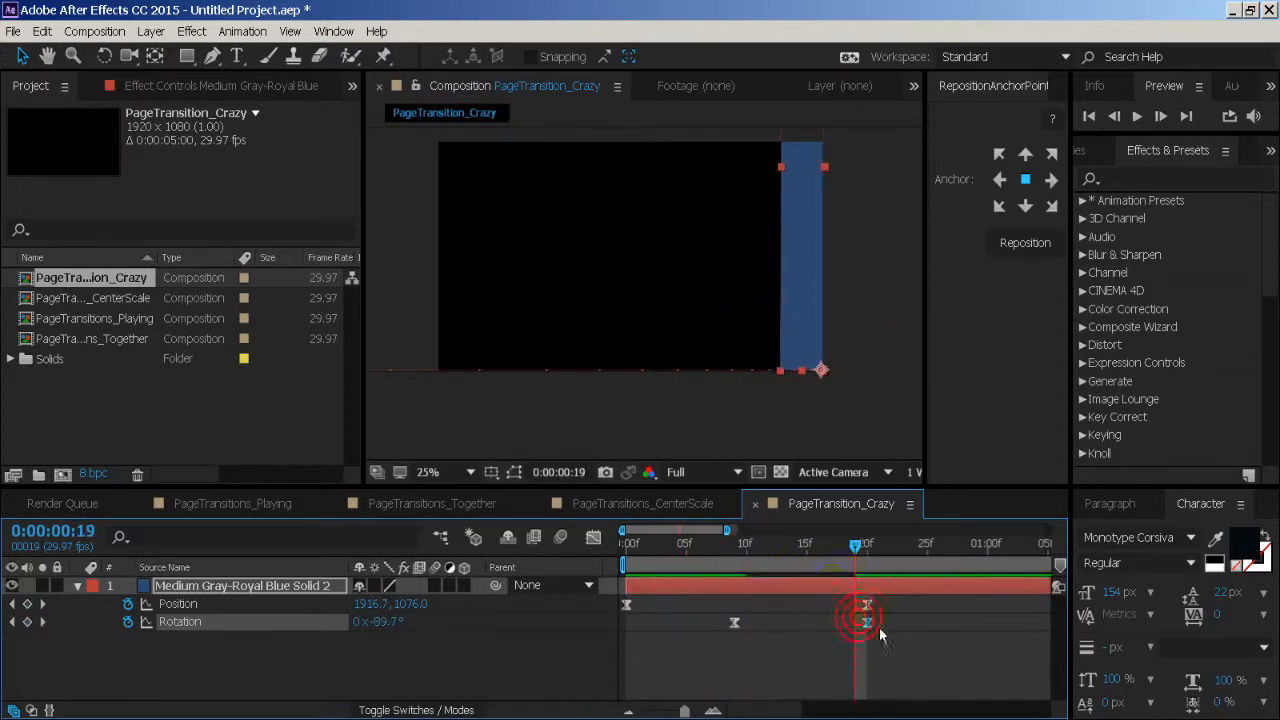
drag(823, 562, 624, 592)
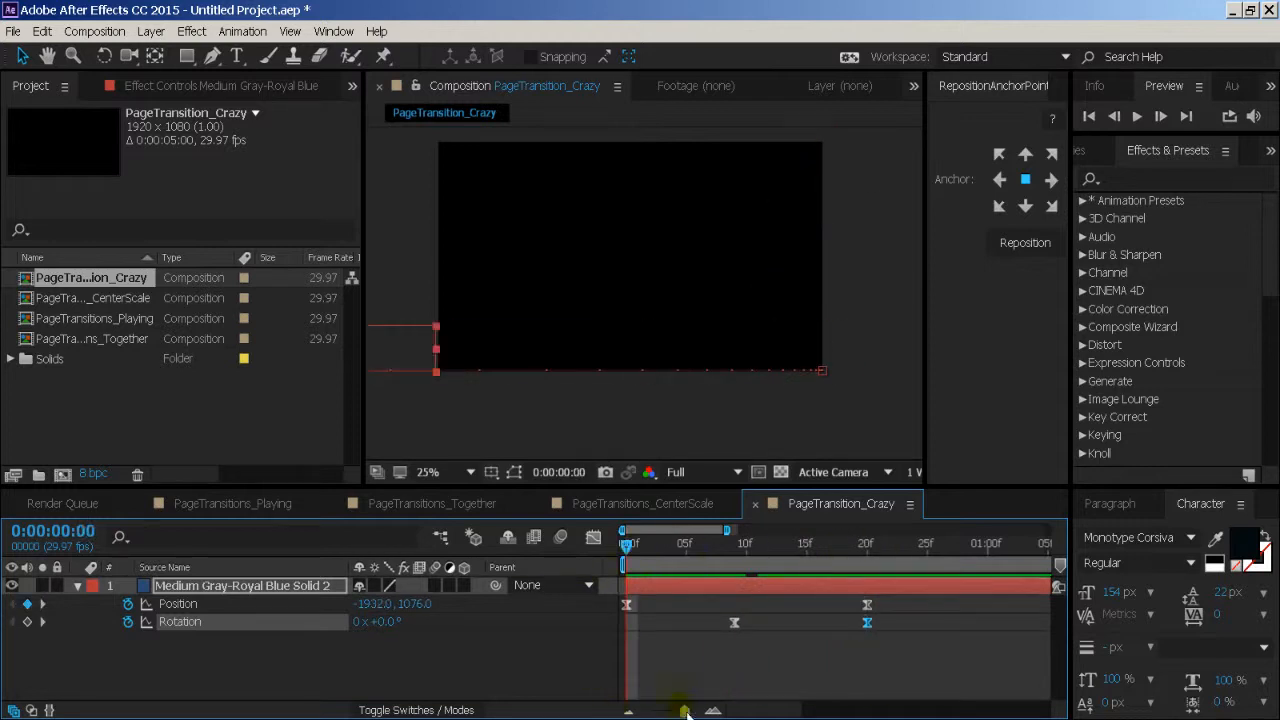
- Reveal the band's Scale alongside Position and Rotation, and add a Scale keyframe at frame 20
drag(685, 711, 650, 711)
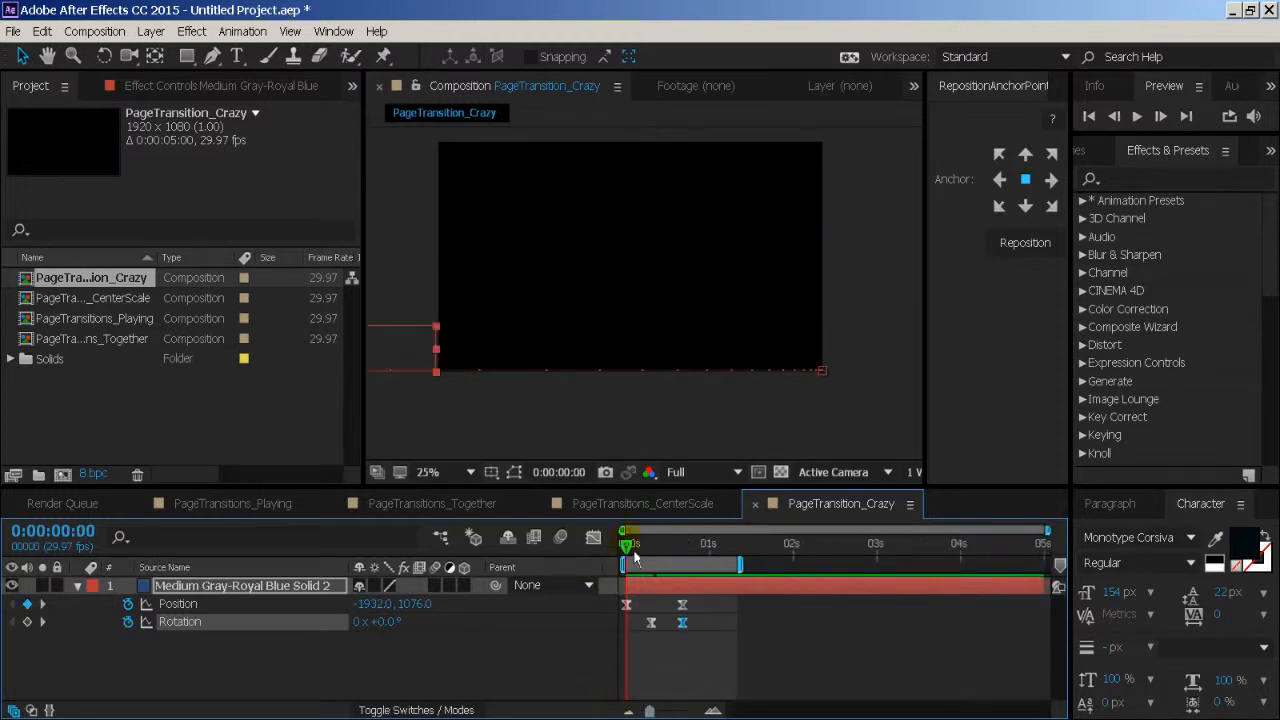
drag(634, 557, 688, 565)
click(331, 596)
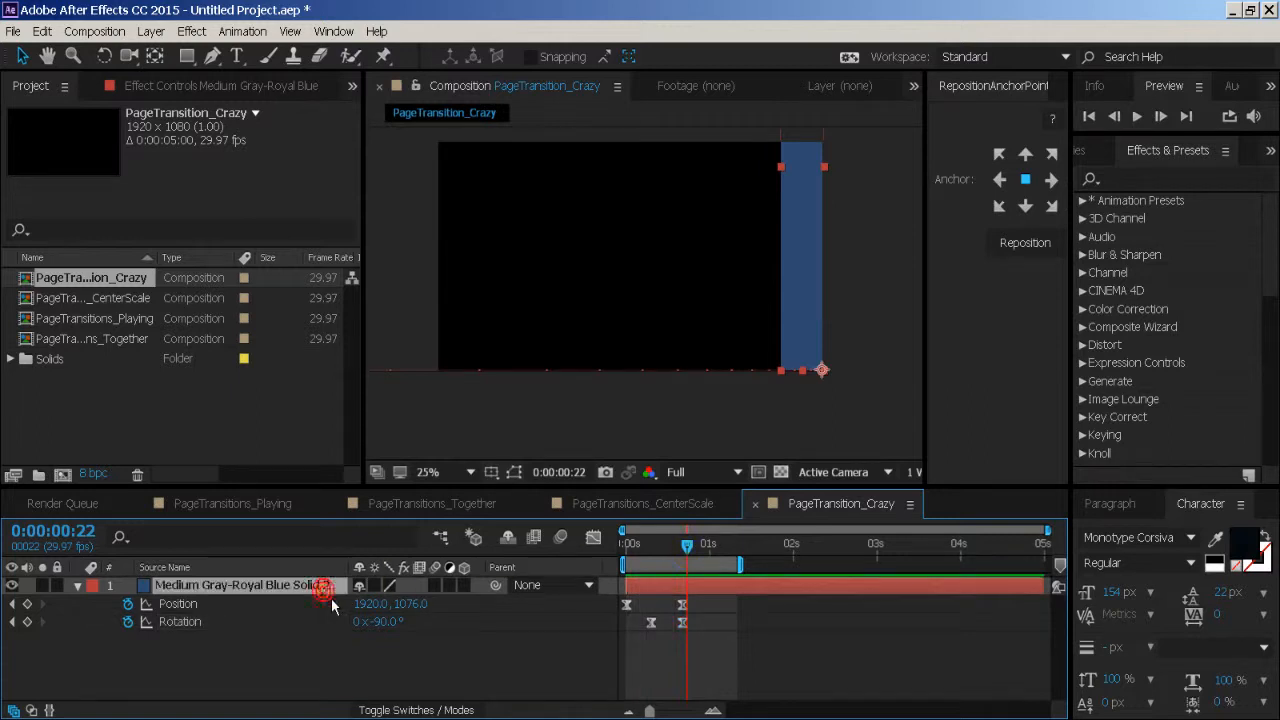
click(216, 606)
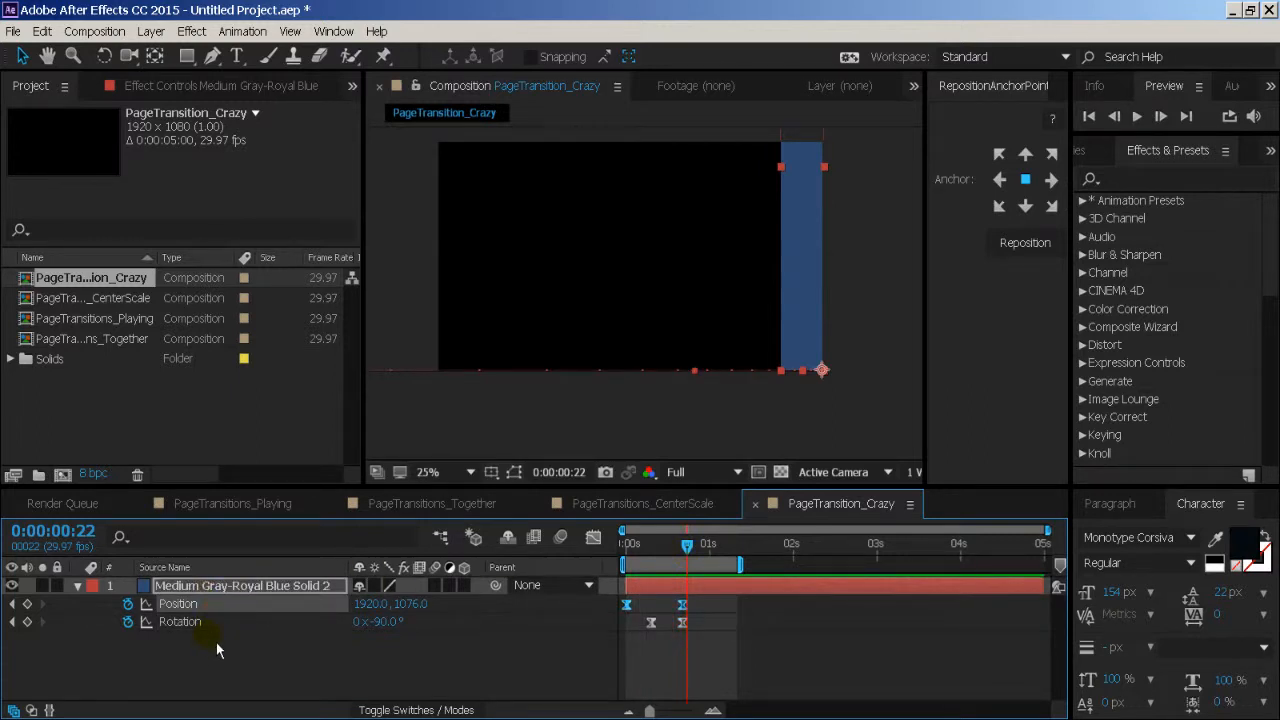
key(shift+s)
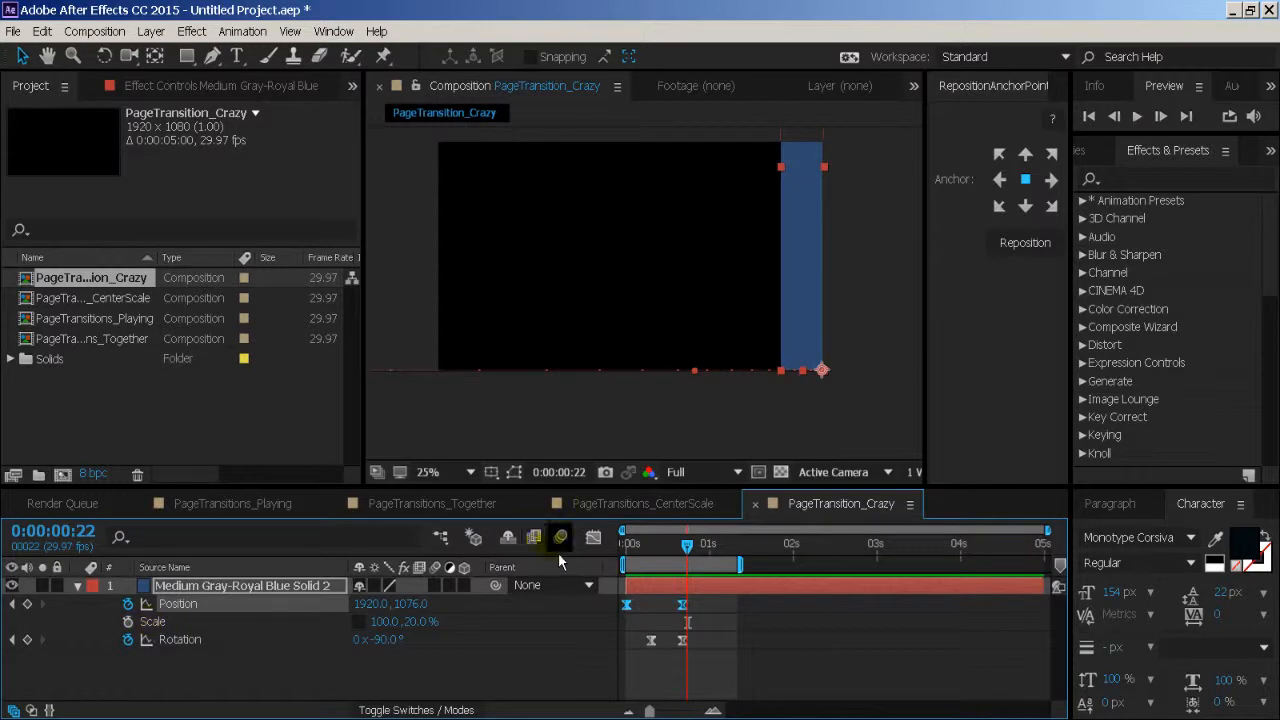
drag(689, 554, 690, 555)
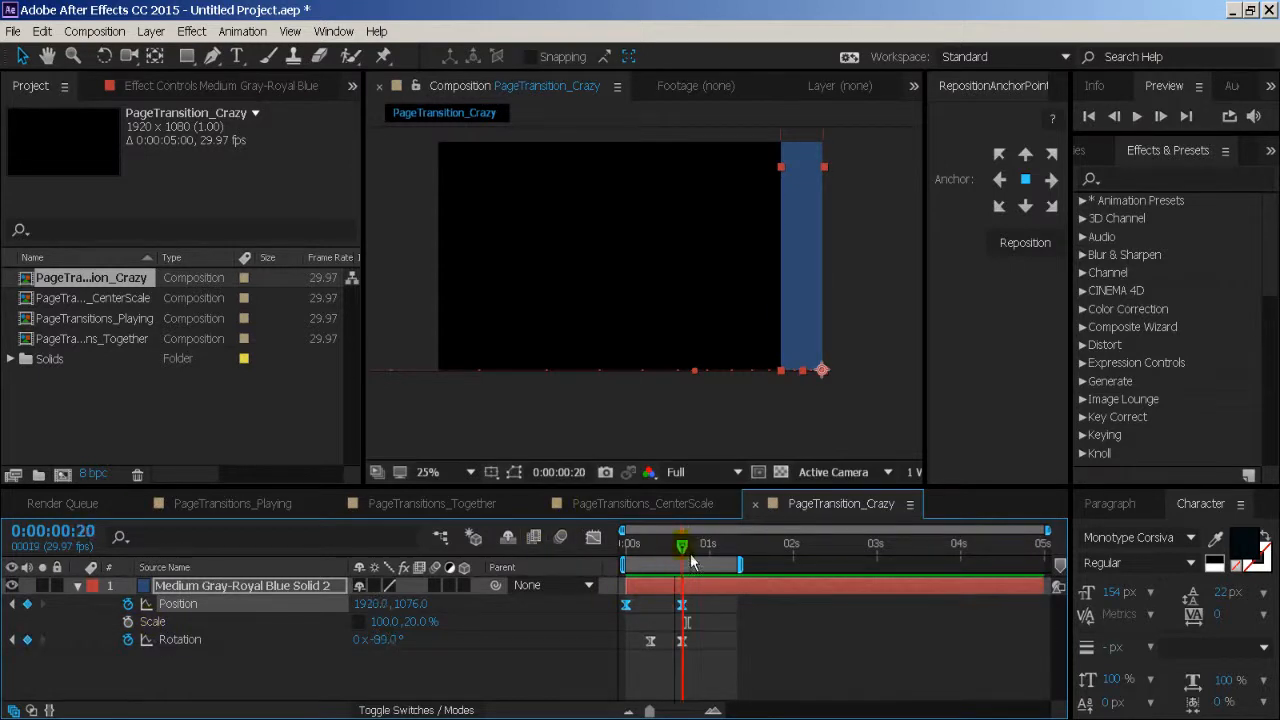
click(127, 621)
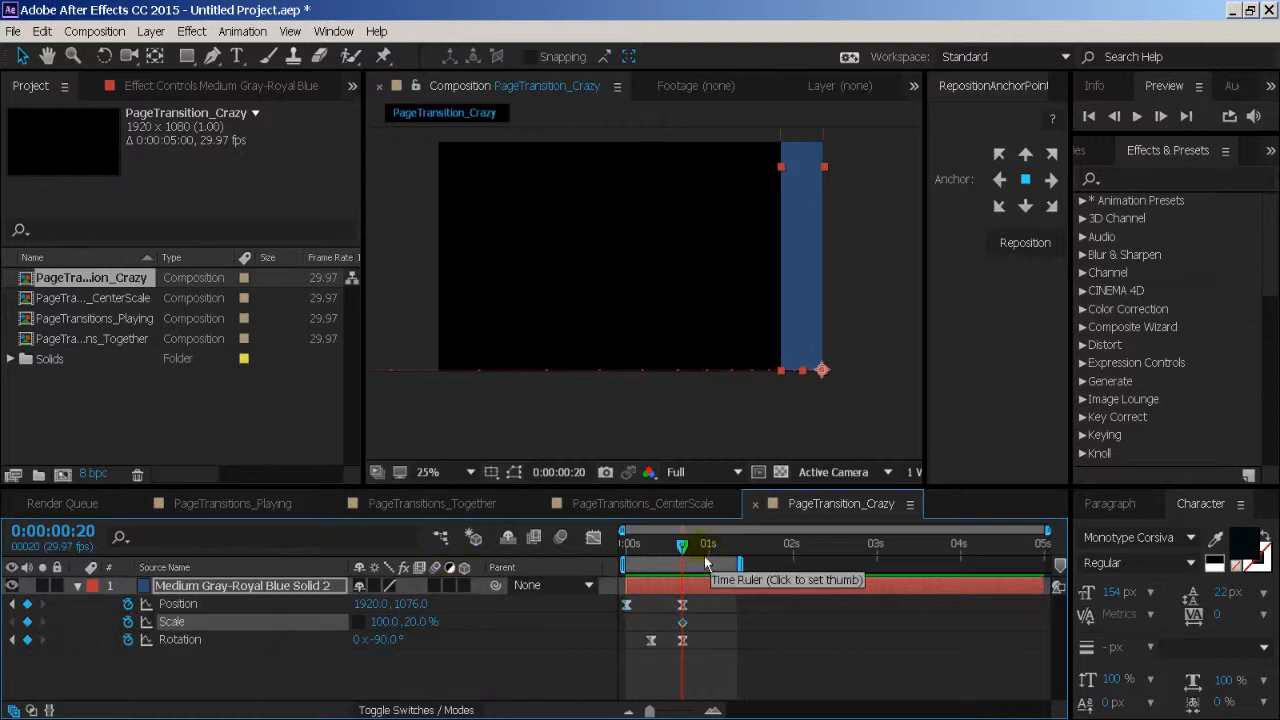
- At 0:00:01:07, set the band's vertical Scale to 186% to fill the frame, and preview the animation
drag(690, 545, 730, 563)
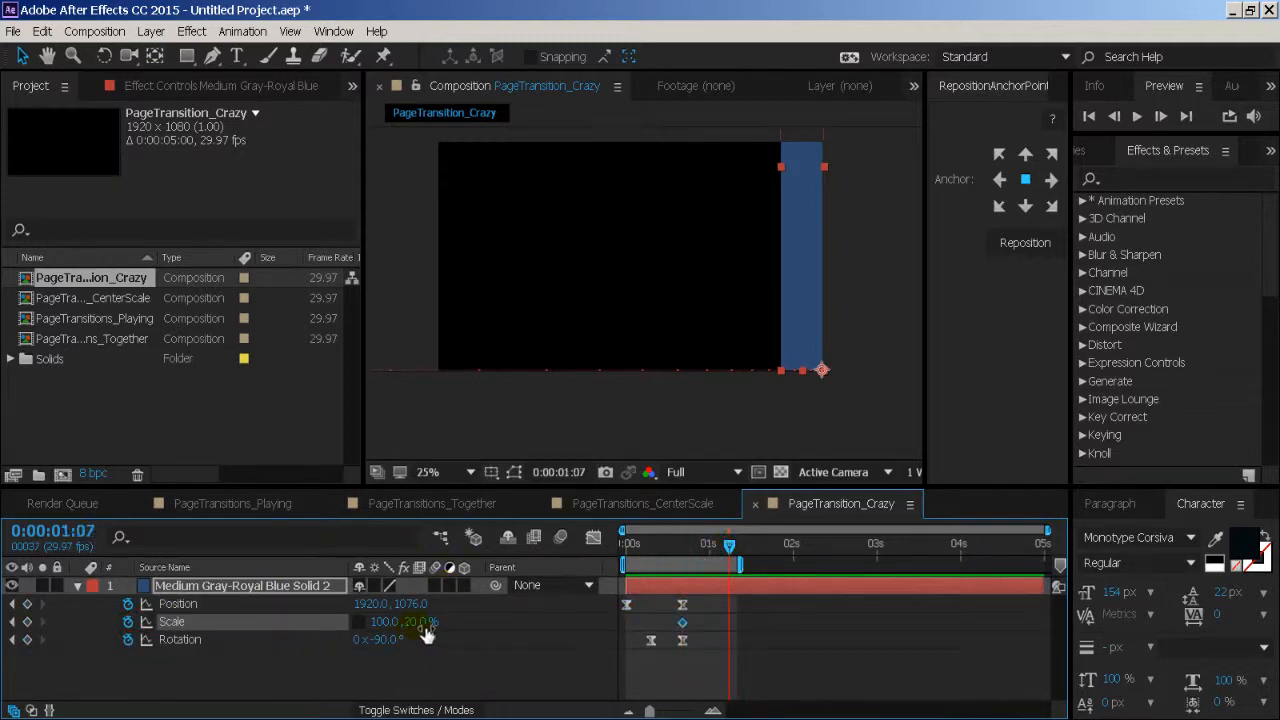
drag(425, 635, 590, 630)
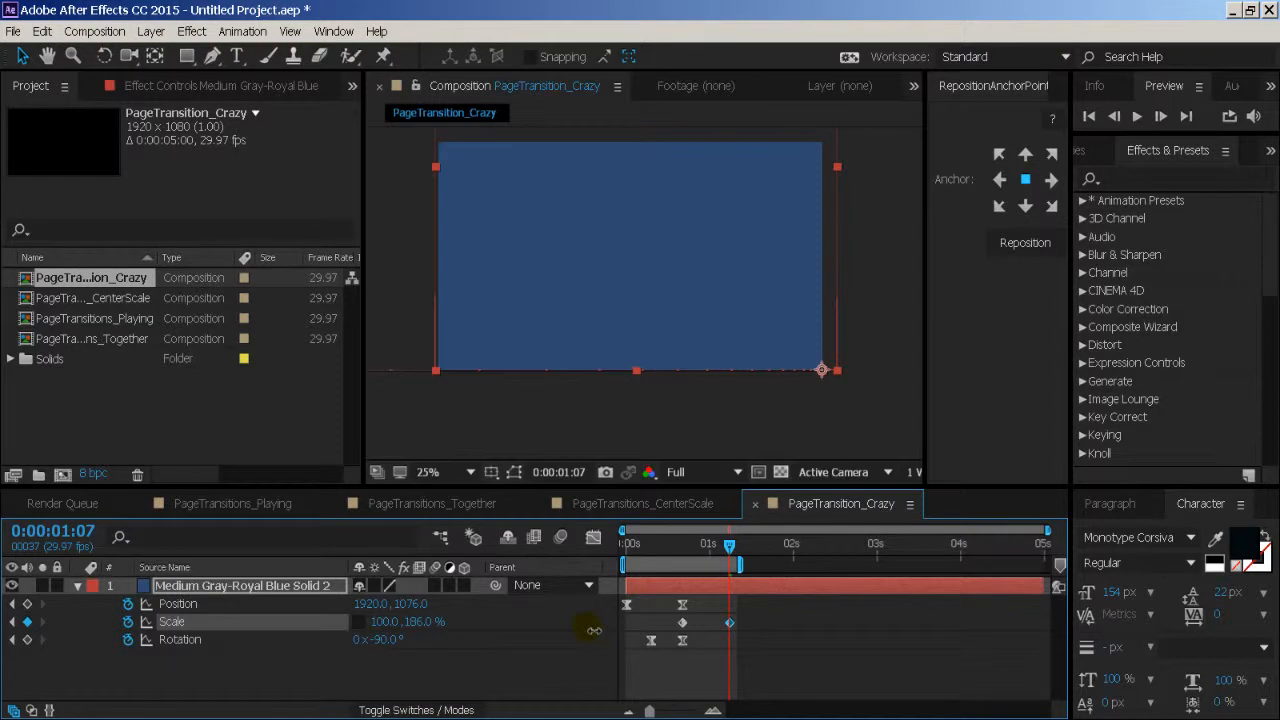
key(comma)
key(period)
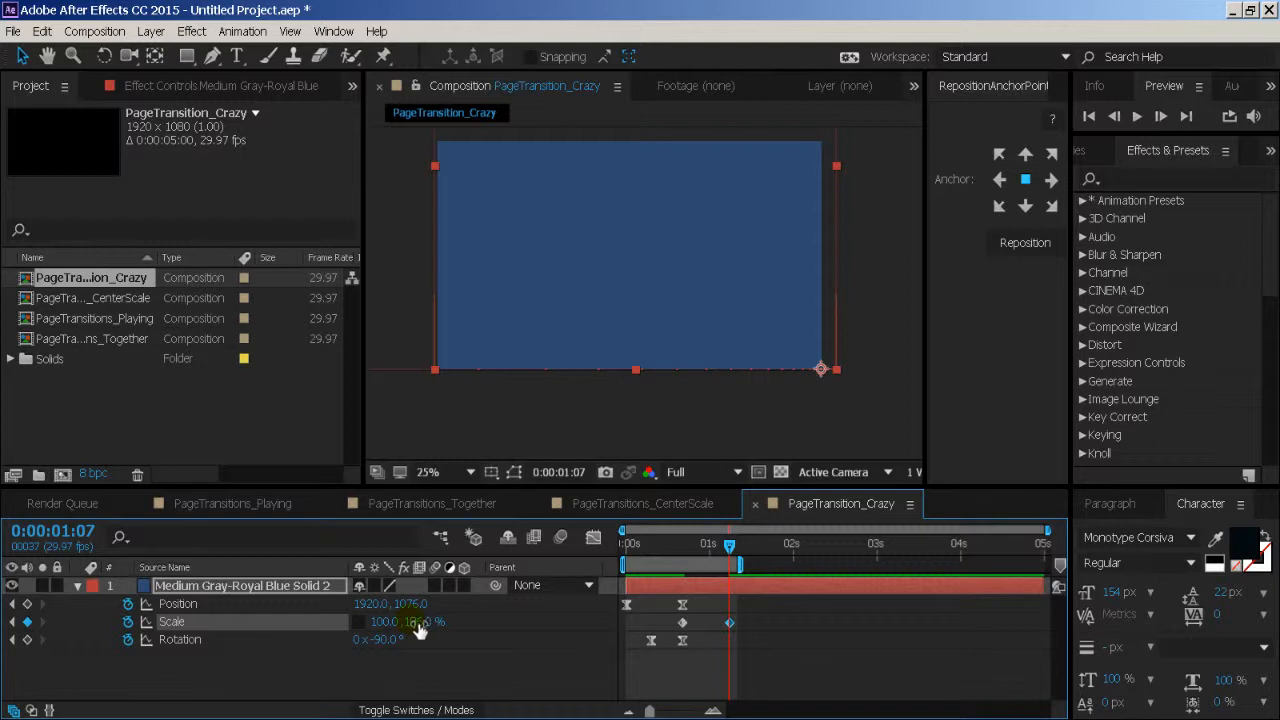
drag(664, 550, 553, 577)
click(533, 647)
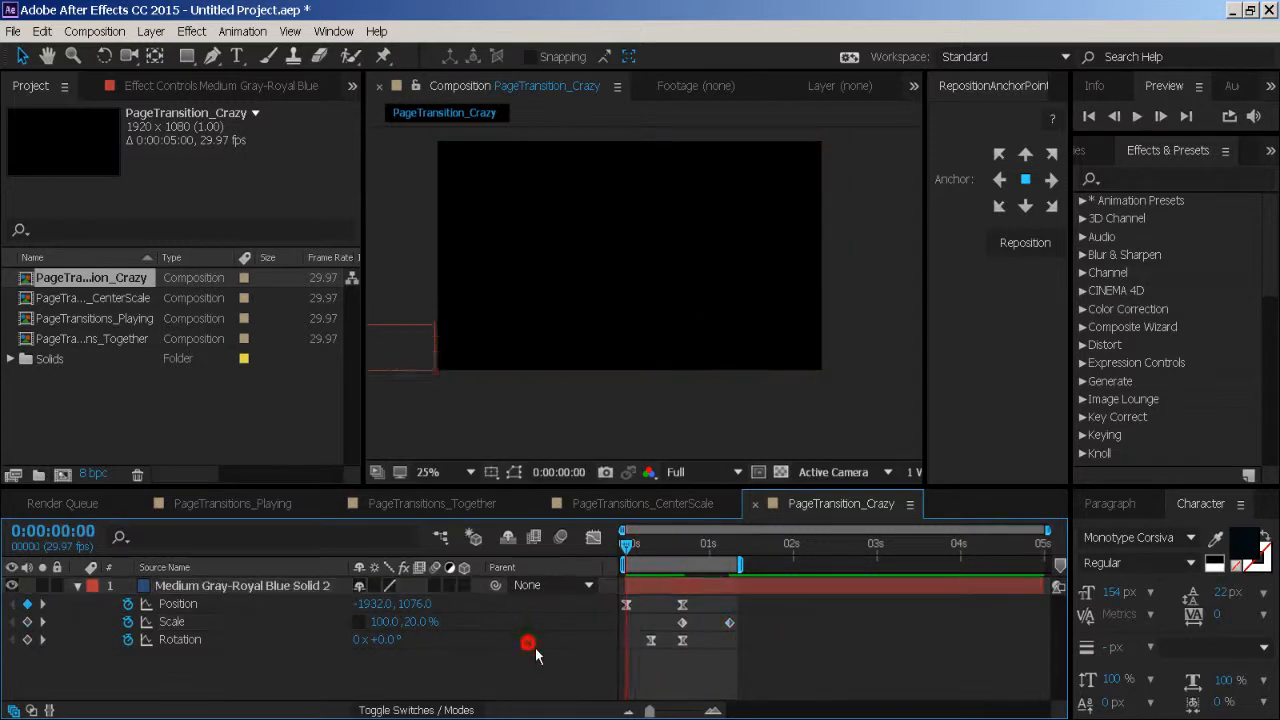
key(space)
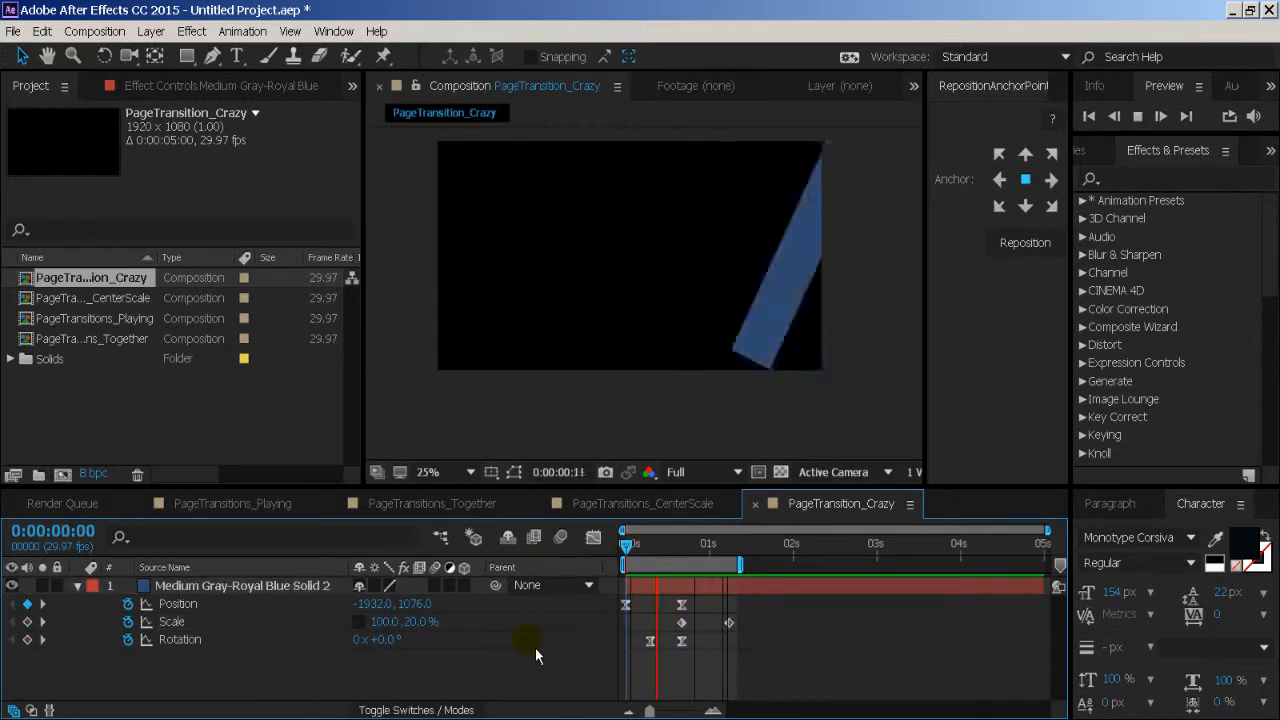
key(space)
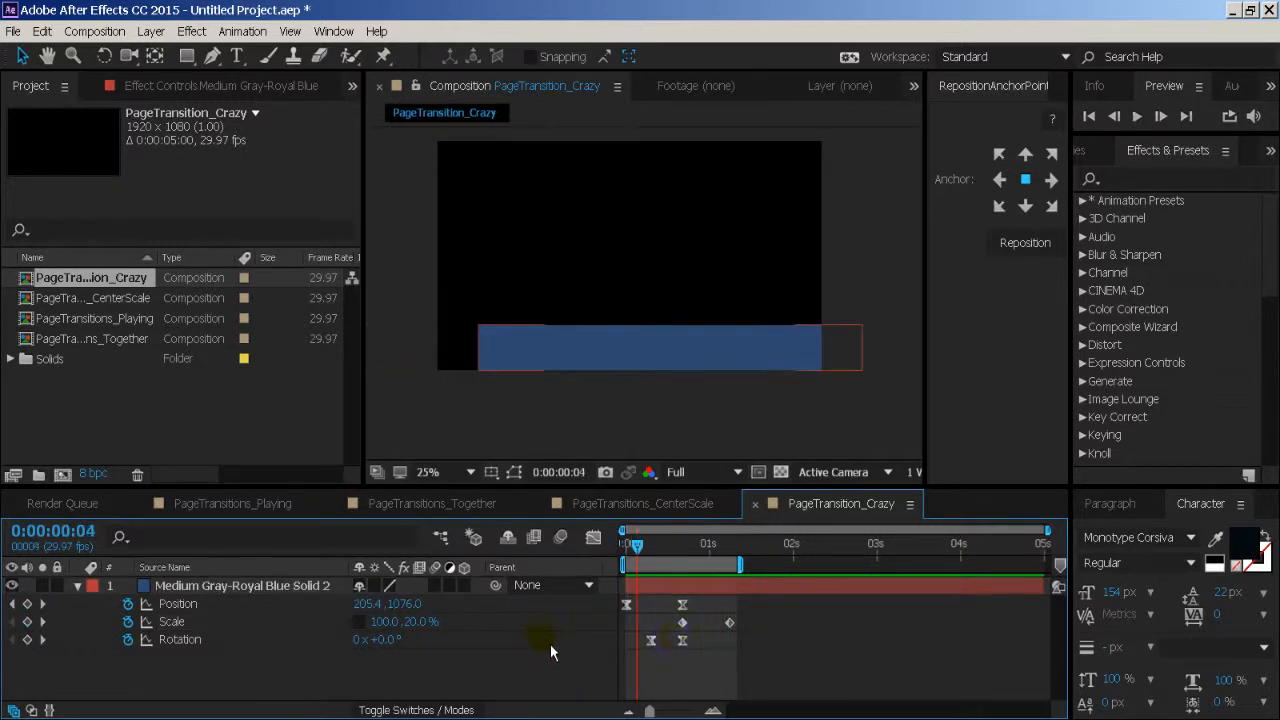
- Apply Easy Ease to both Scale keyframes of the band
click(682, 623)
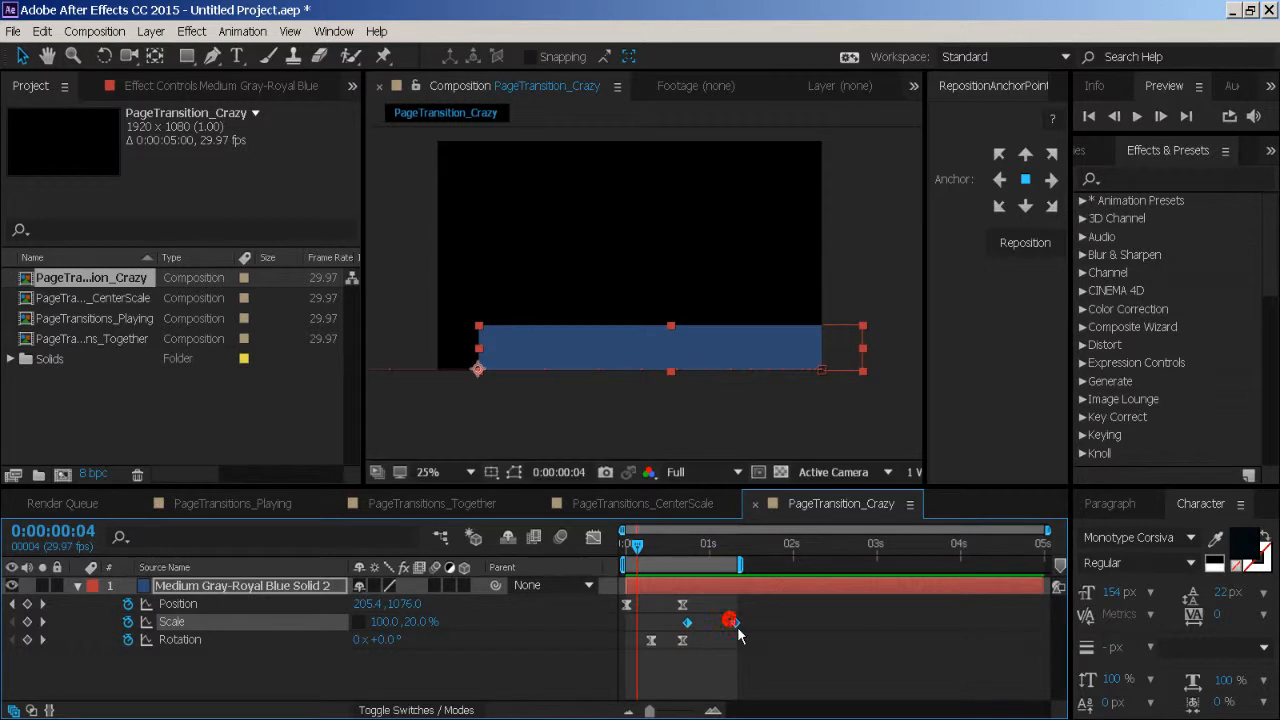
right_click(736, 630)
mouse_move(814, 603)
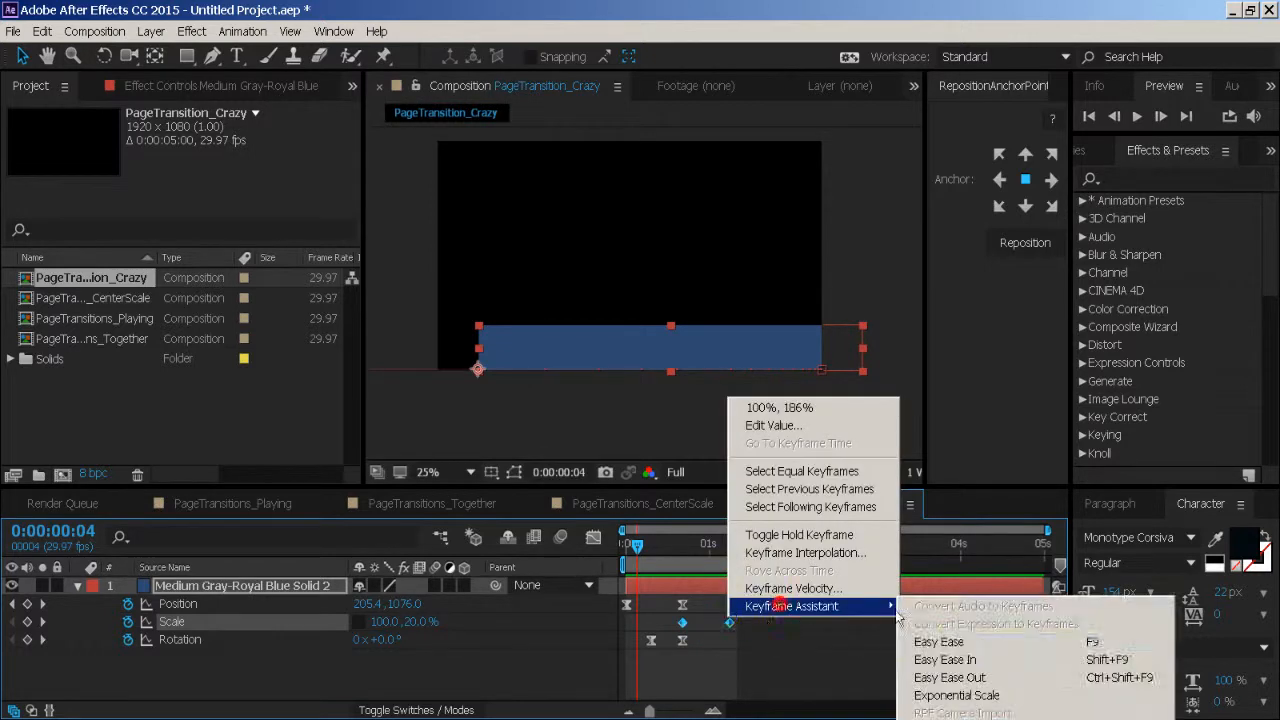
click(946, 641)
- Reshape the Scale speed curve in the Graph Editor so it builds slowly and peaks just before 0:00:01:07, and preview the animation
click(593, 538)
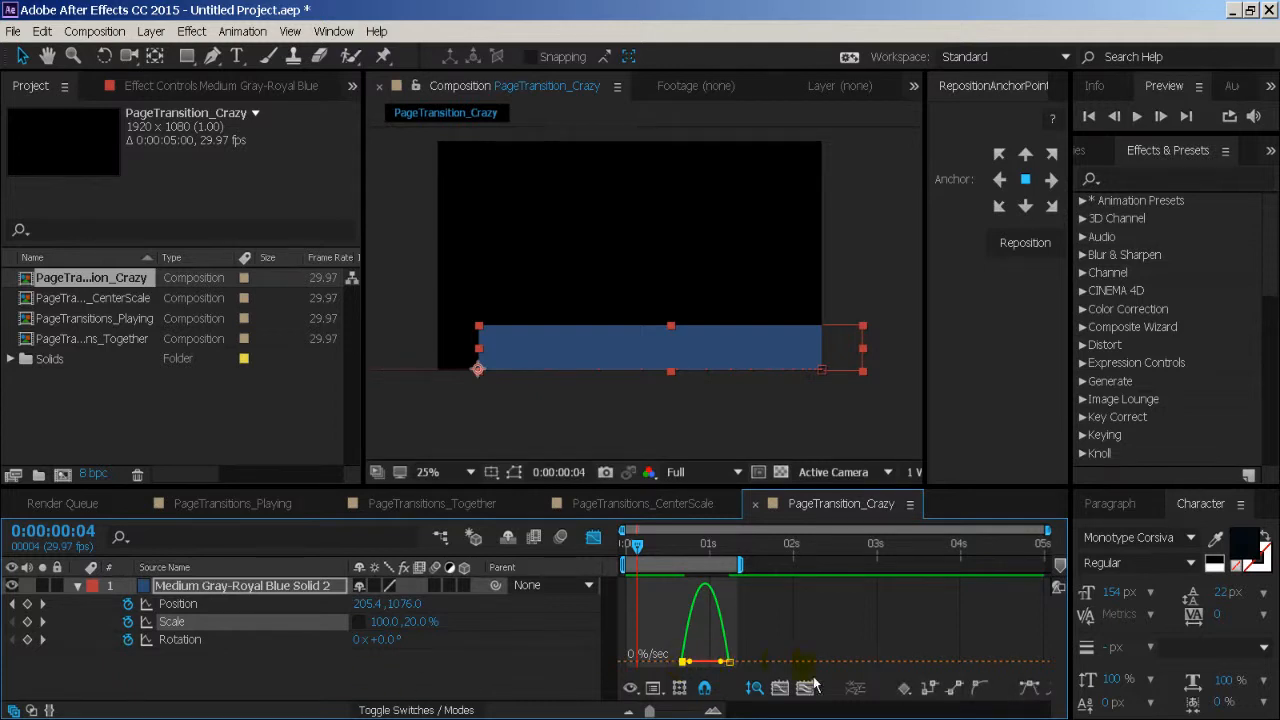
click(756, 687)
drag(696, 662, 856, 675)
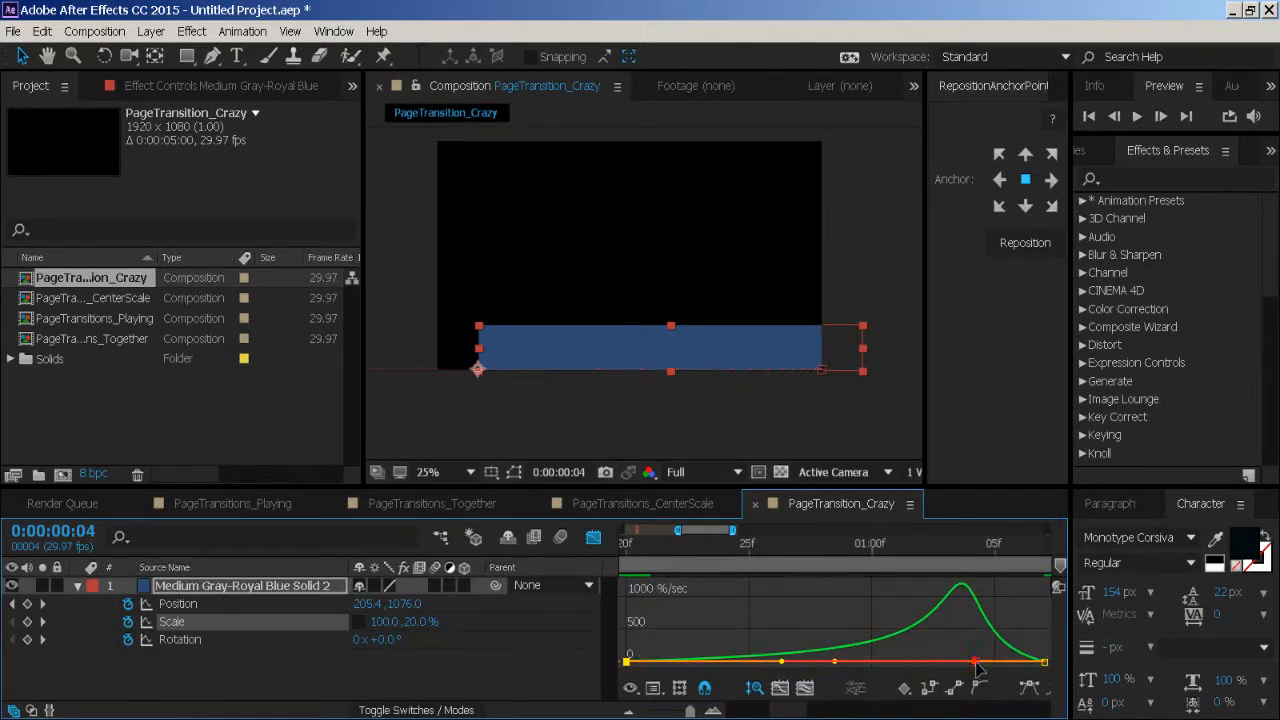
drag(976, 663, 1015, 677)
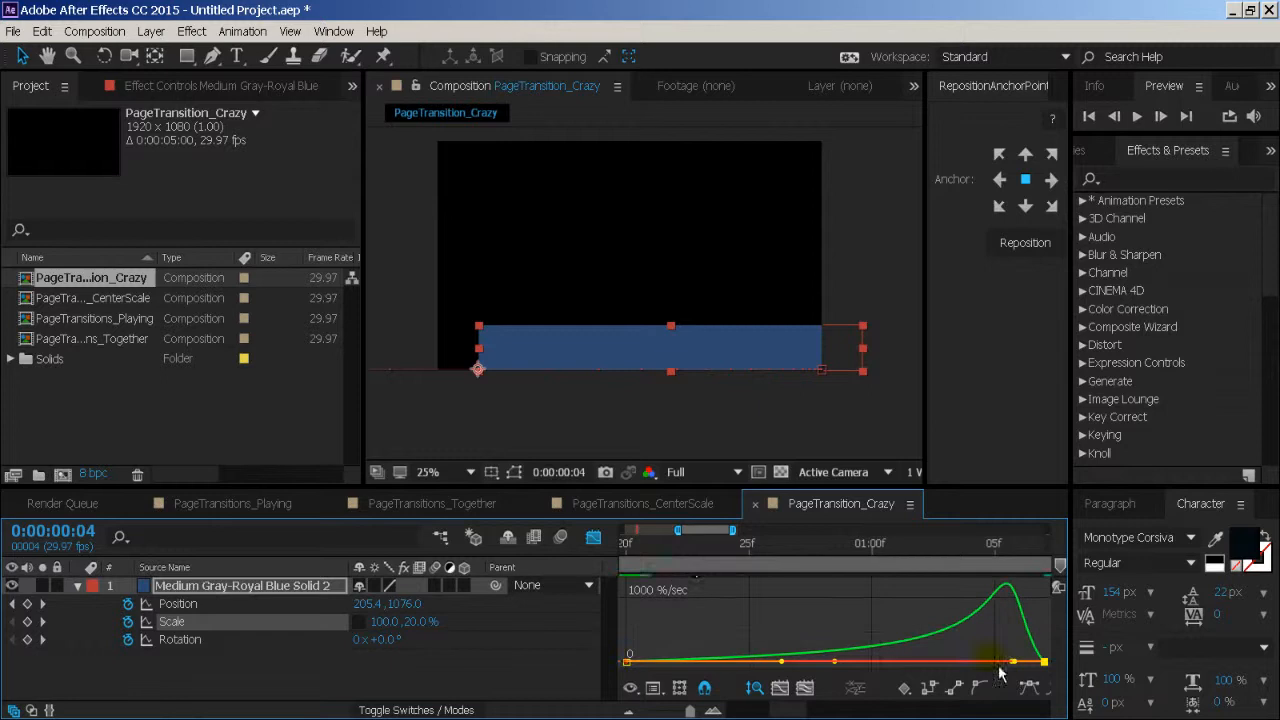
drag(673, 714, 661, 713)
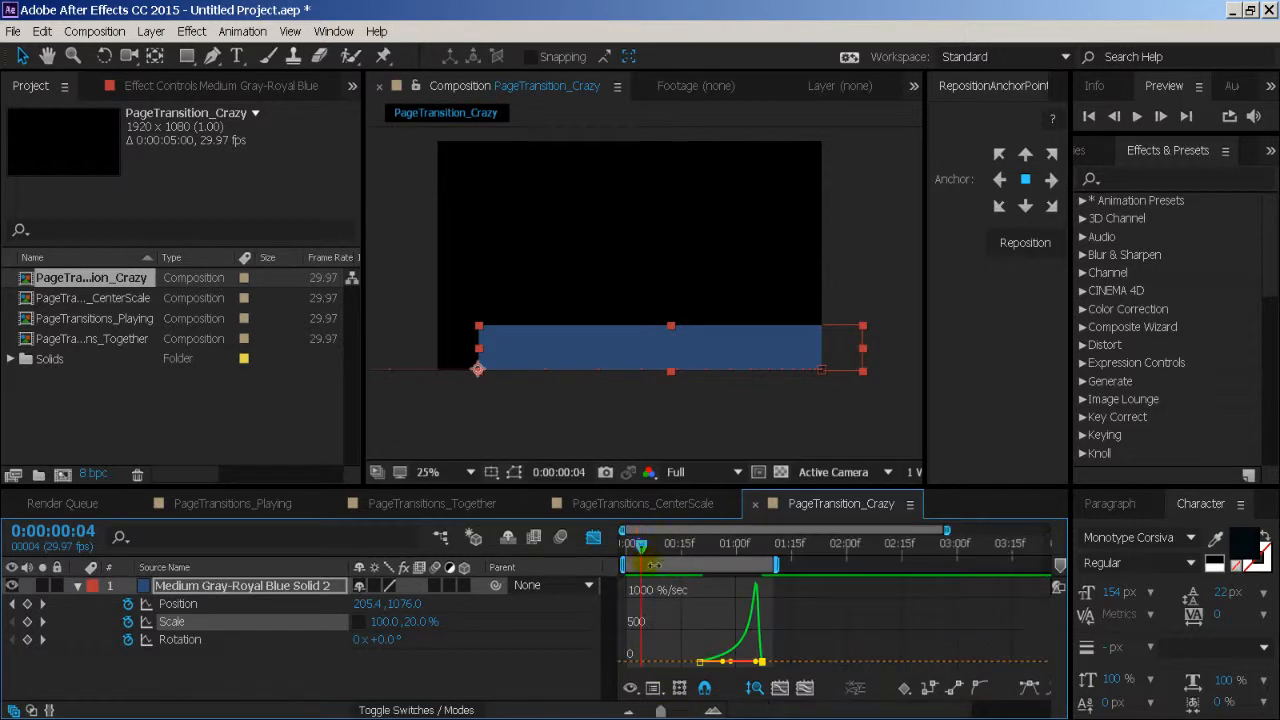
drag(652, 565, 628, 554)
key(space)
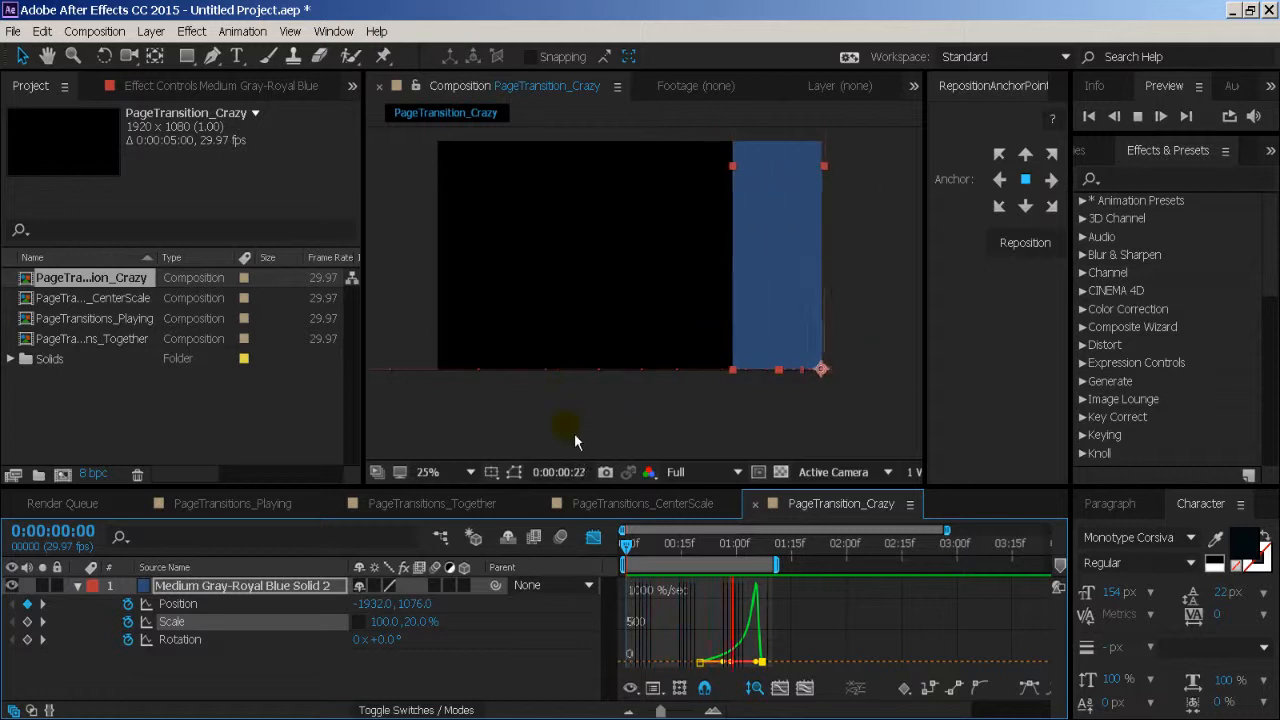
- Stop the preview, leave the Graph Editor and collapse the blue band layer's keyframed properties
key(space)
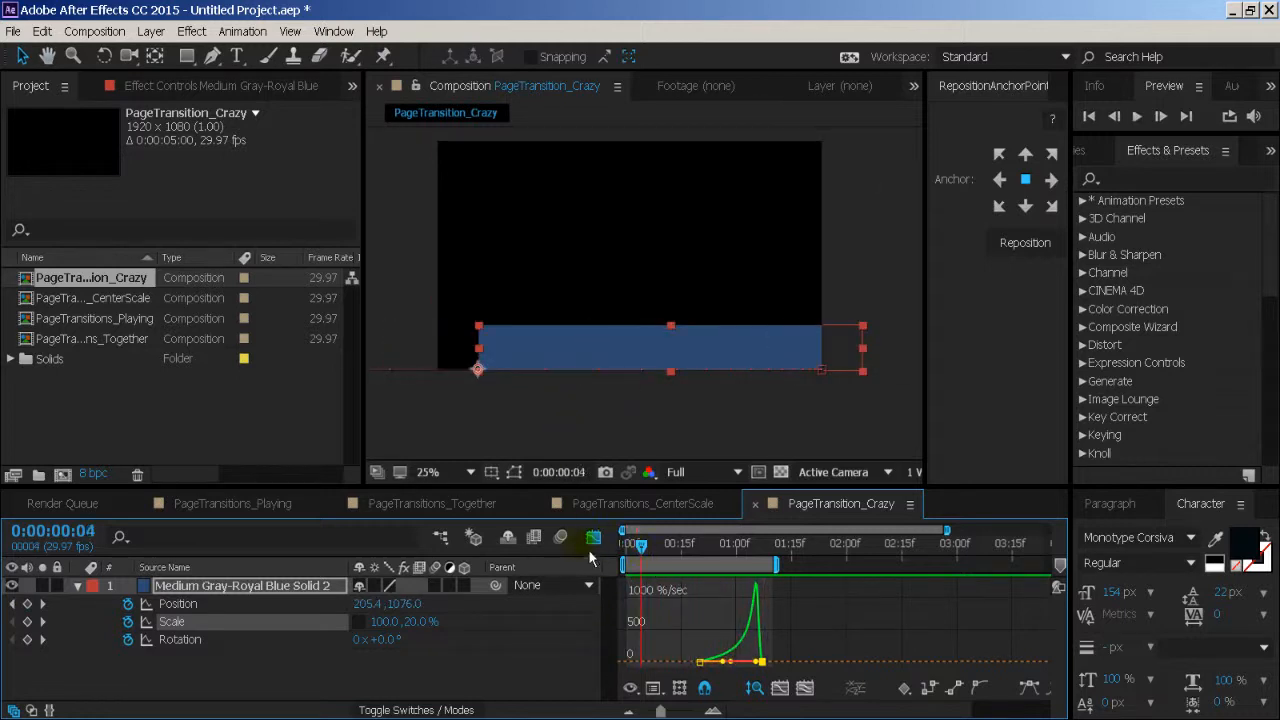
click(591, 540)
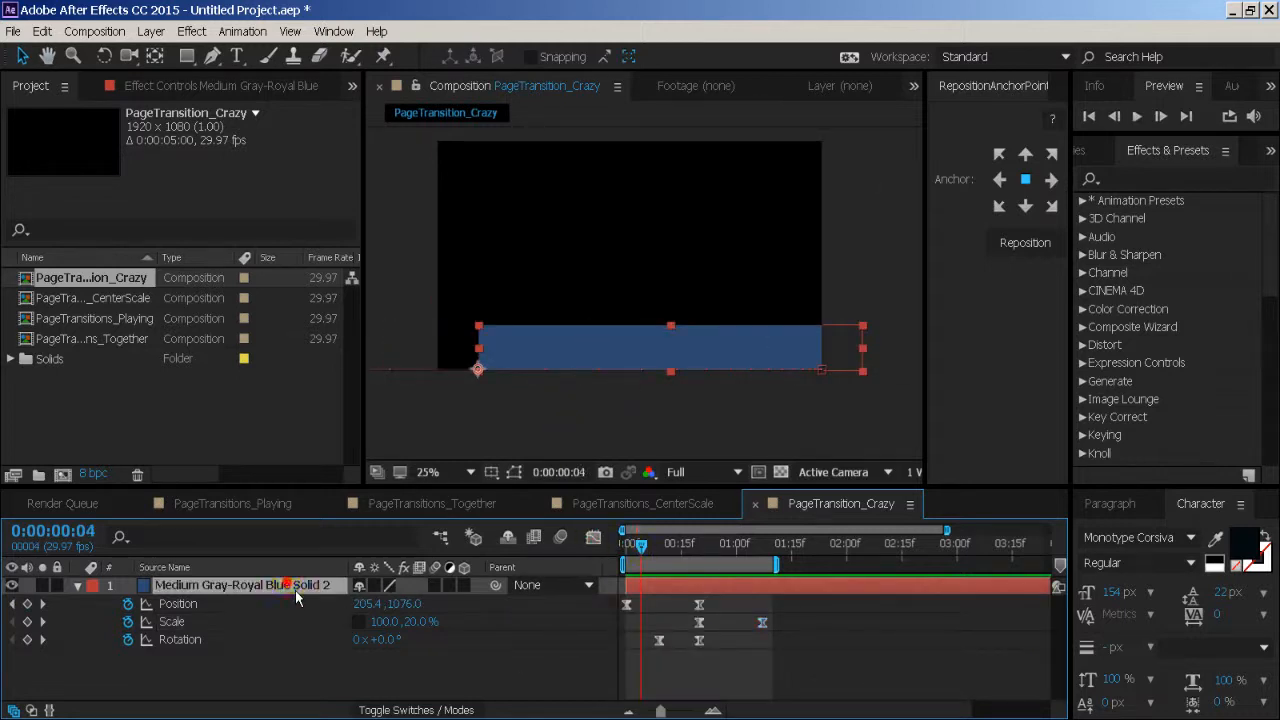
key(u)
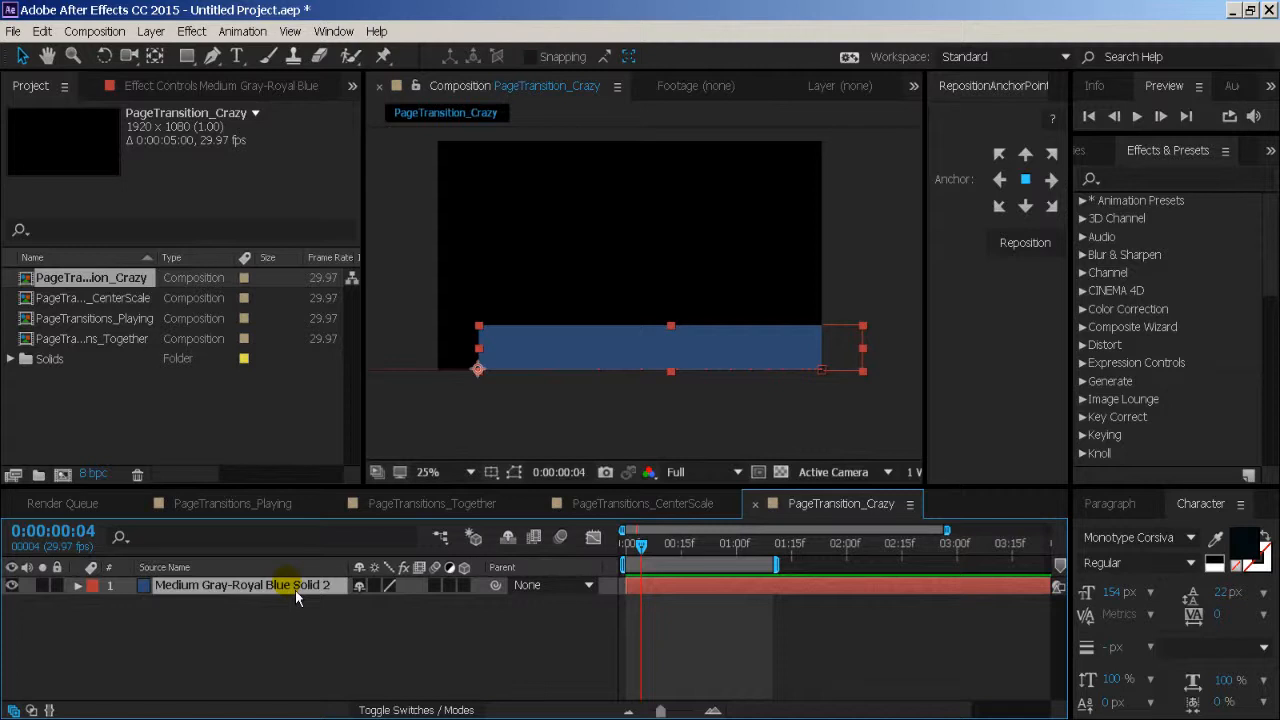
- Duplicate the blue band layer and recolour the copy as a new darker blue solid, #20344F
key(ctrl+d)
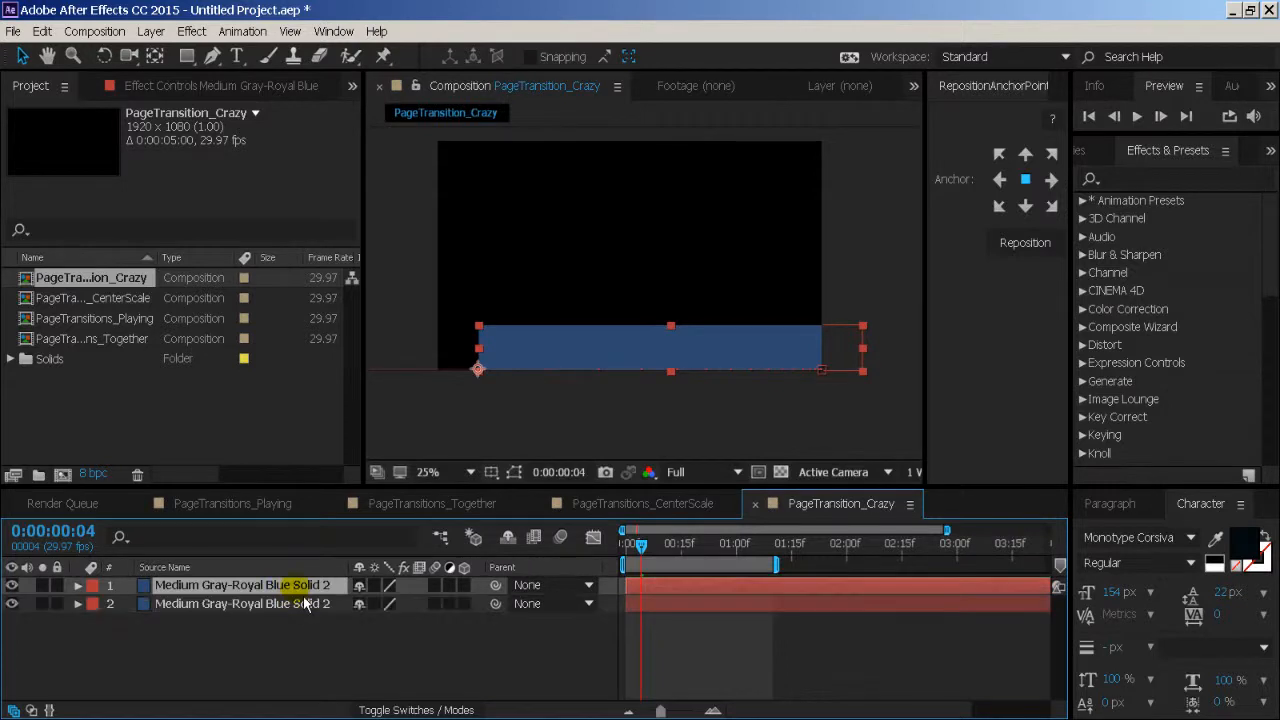
key(ctrl+y)
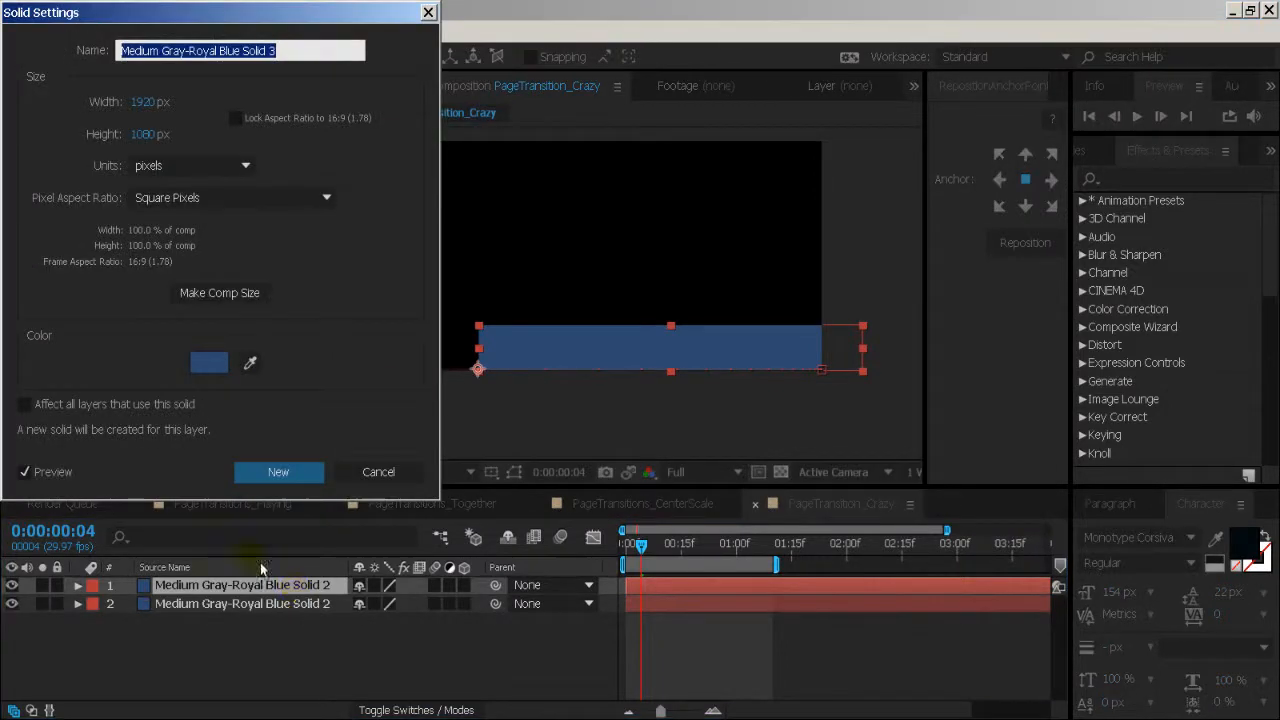
click(200, 364)
drag(307, 172, 289, 217)
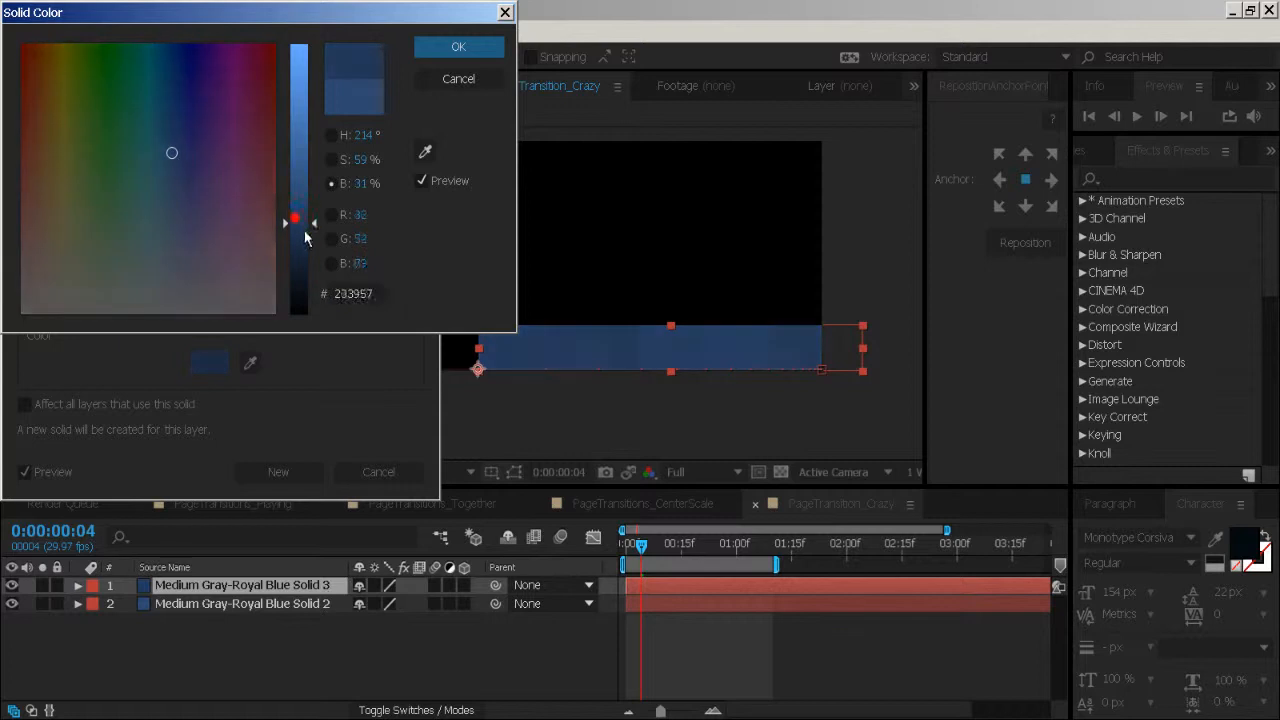
click(458, 79)
click(318, 476)
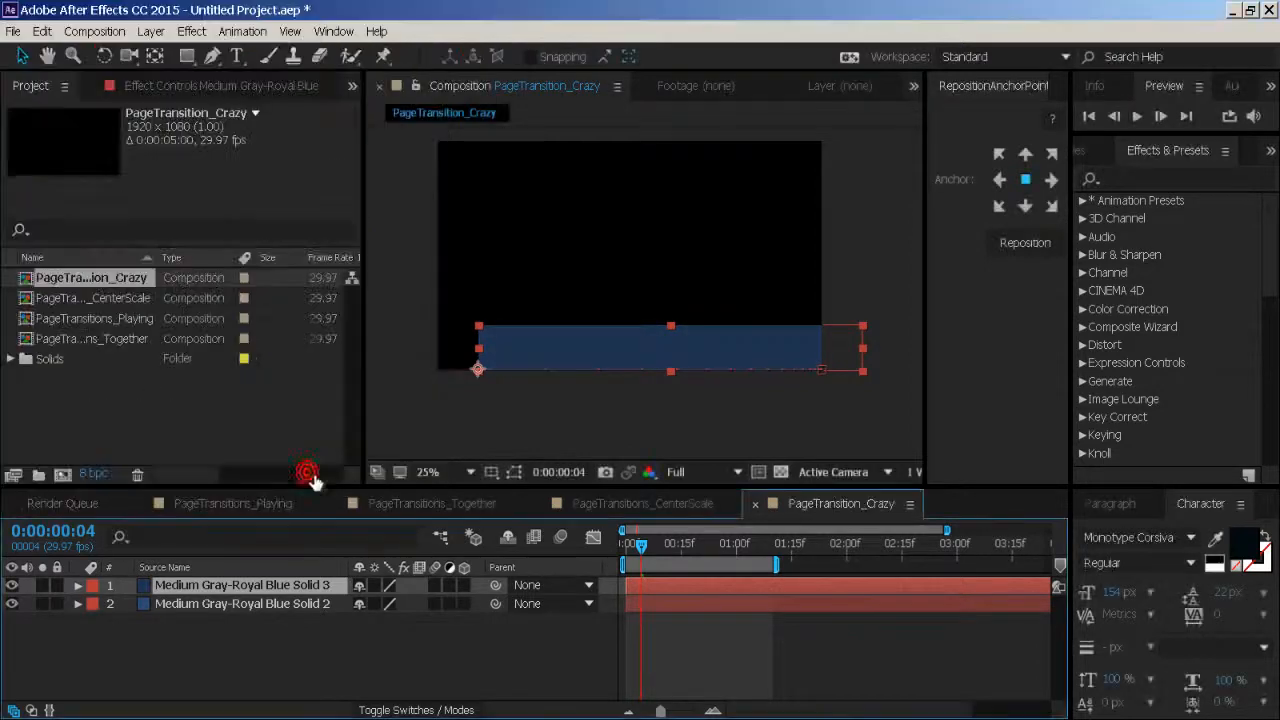
- Duplicate the darker blue layer and recolour the new copy as a brighter mid-blue solid
key(ctrl+d)
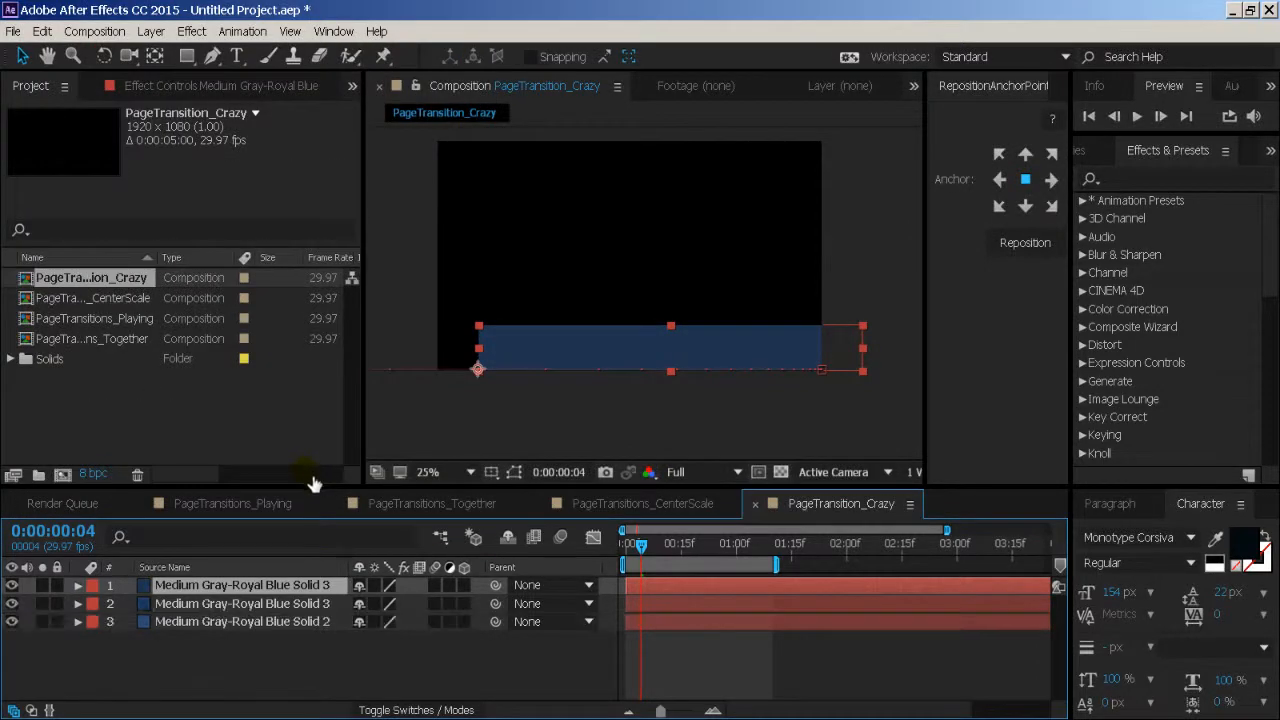
key(ctrl+y)
click(209, 363)
click(305, 131)
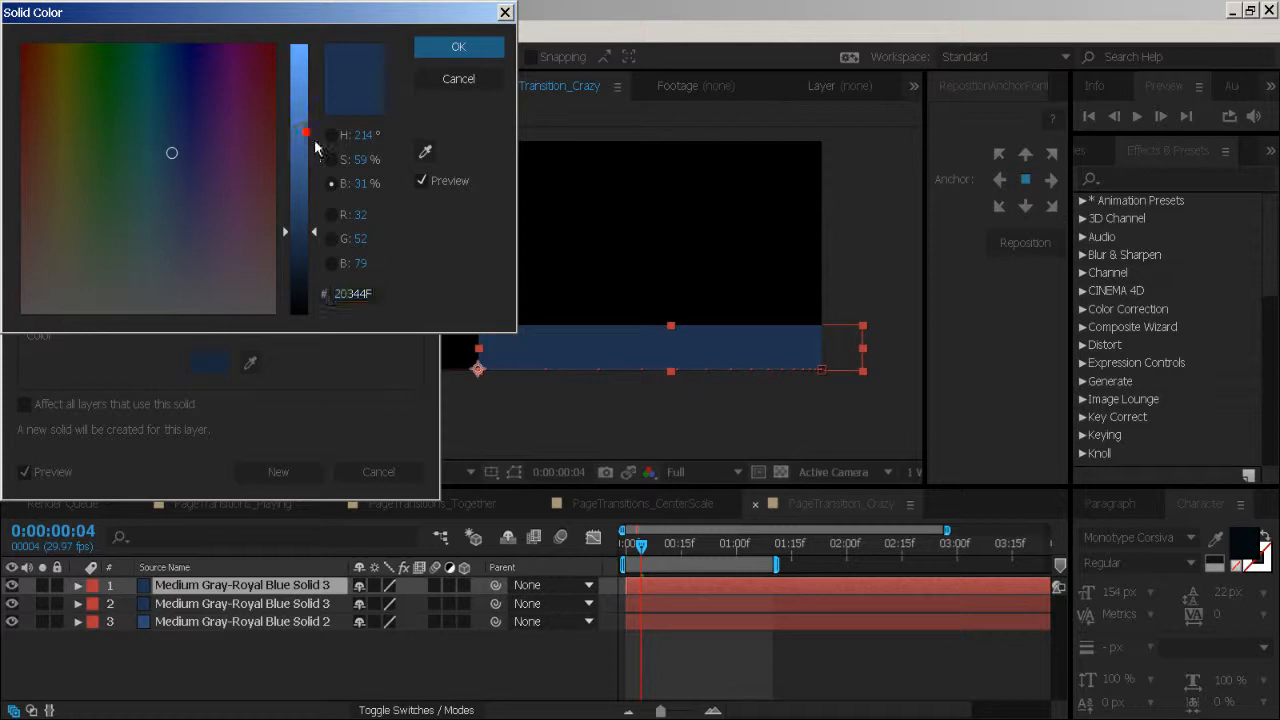
click(421, 40)
click(280, 472)
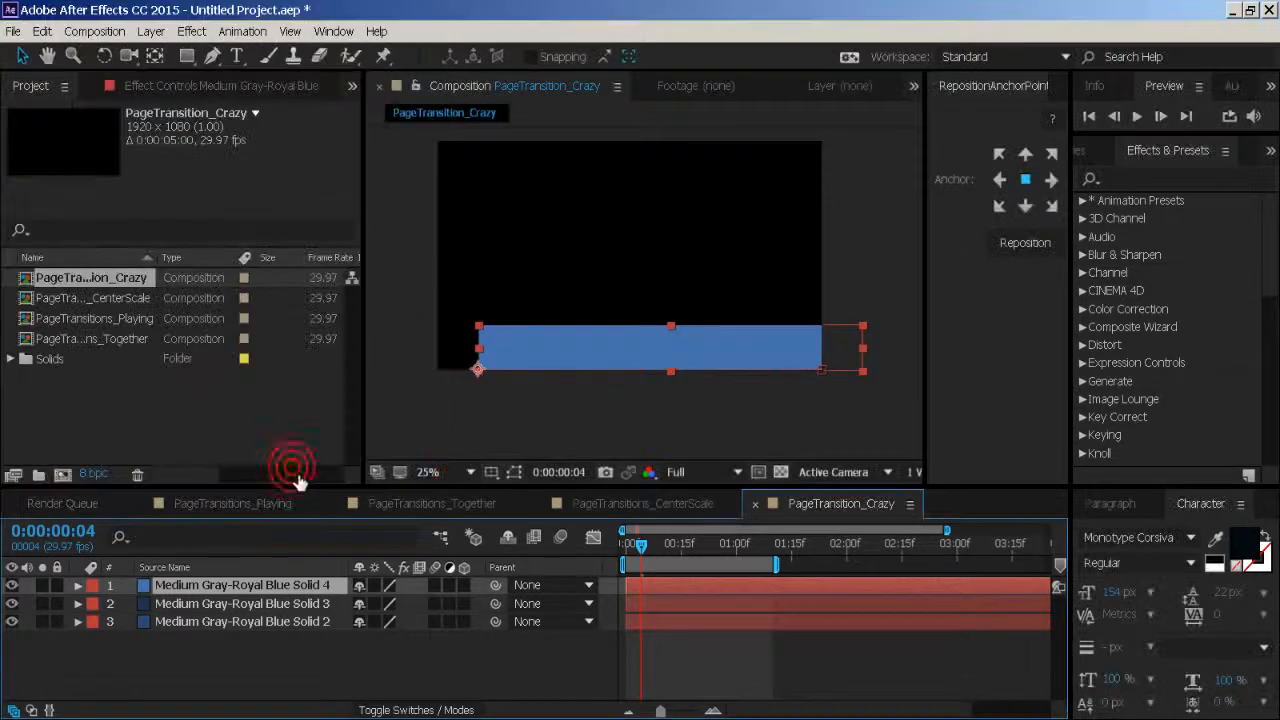
- Add another duplicate above the mid-blue layer and recolour it as a near-black navy solid, about #0D1621
key(ctrl+y)
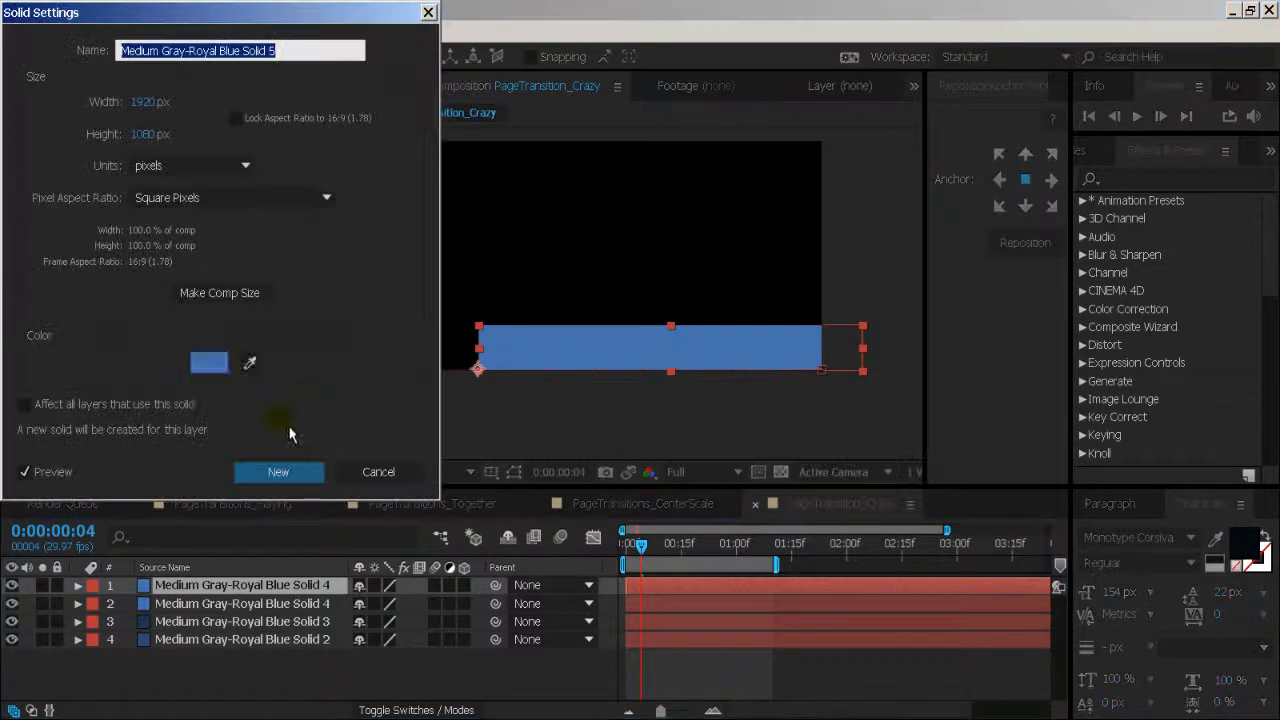
click(212, 363)
click(305, 282)
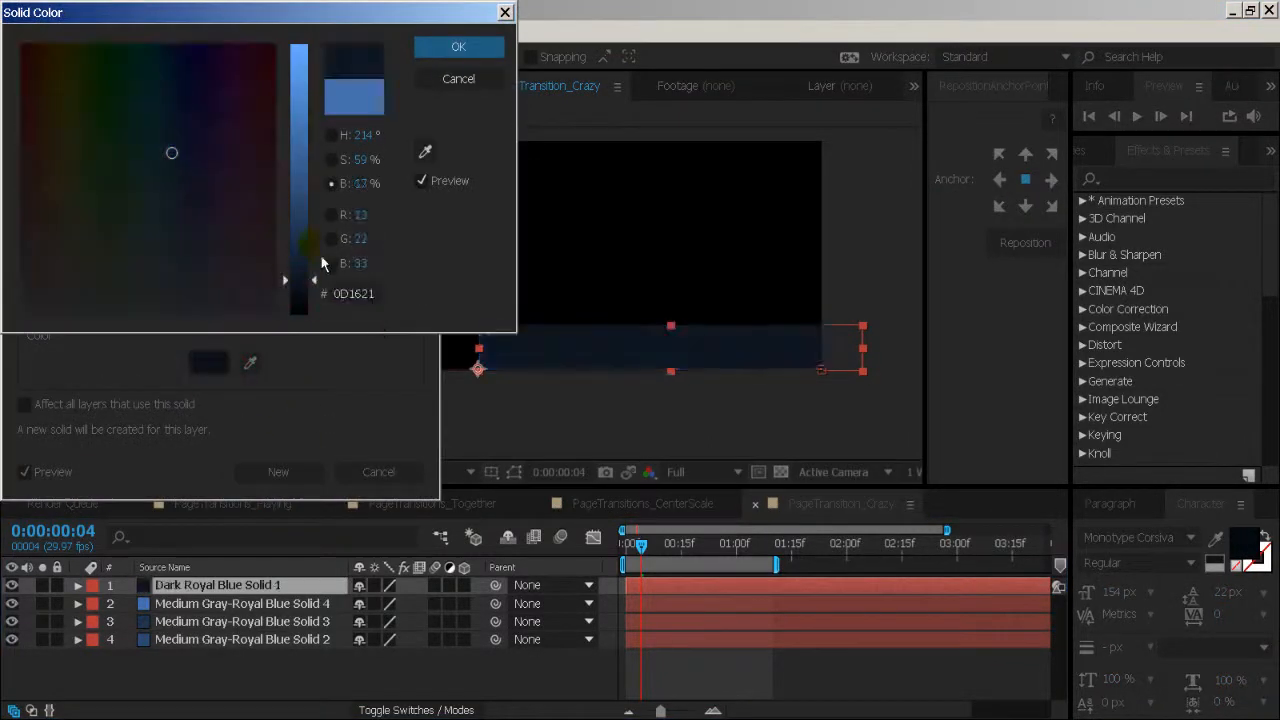
key(Return)
click(278, 472)
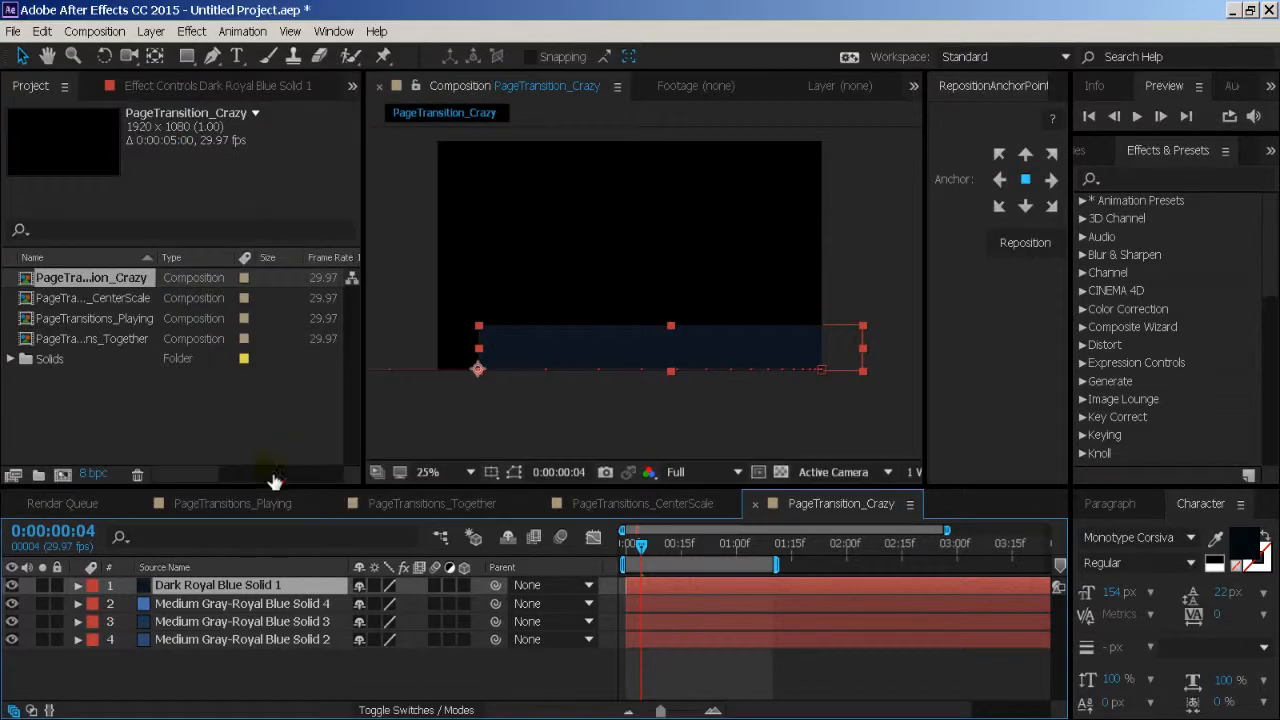
- Duplicate the near-black navy layer and recolour the copy as a bright light-blue solid, #629FF0
key(ctrl+d)
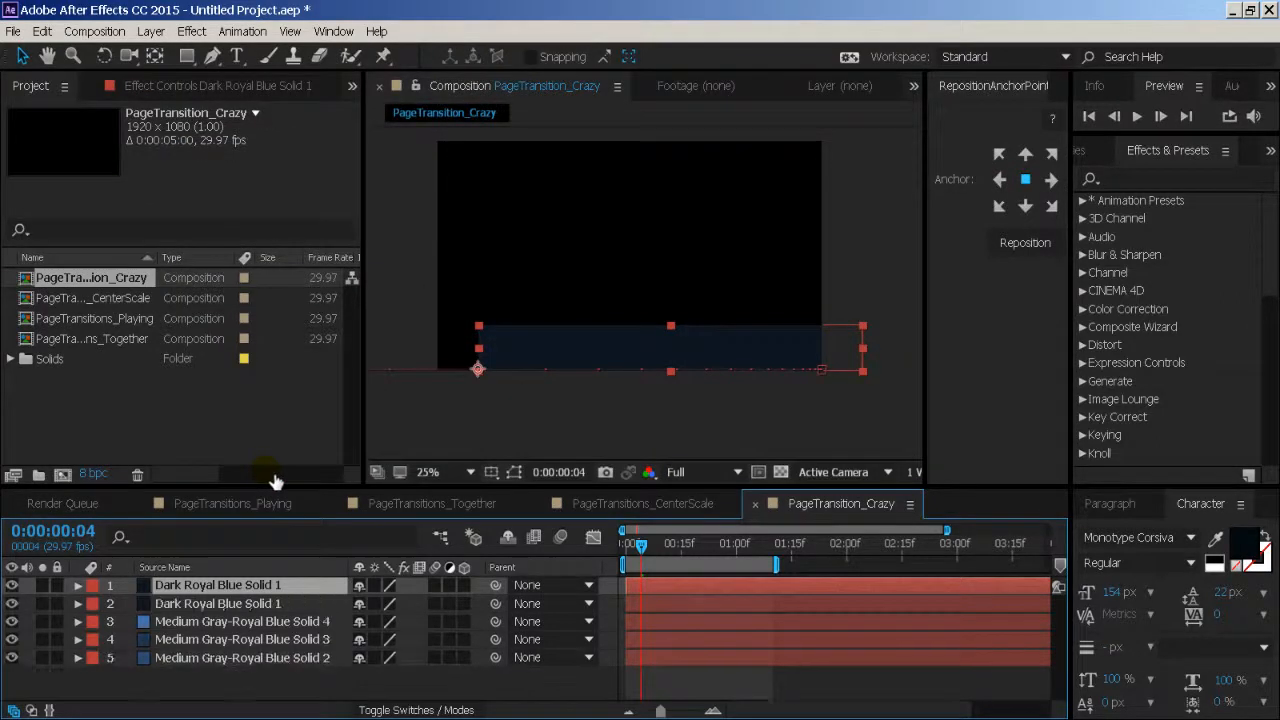
key(ctrl+shift+y)
click(226, 362)
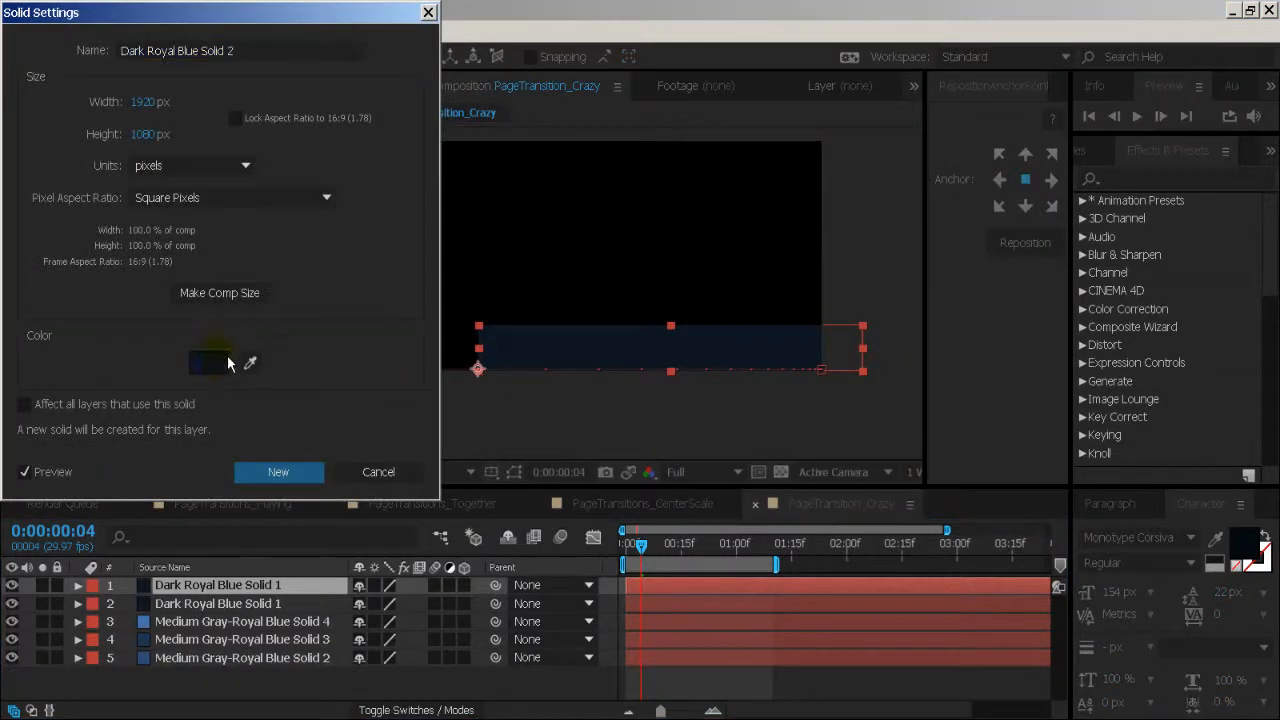
click(224, 362)
drag(308, 165, 302, 60)
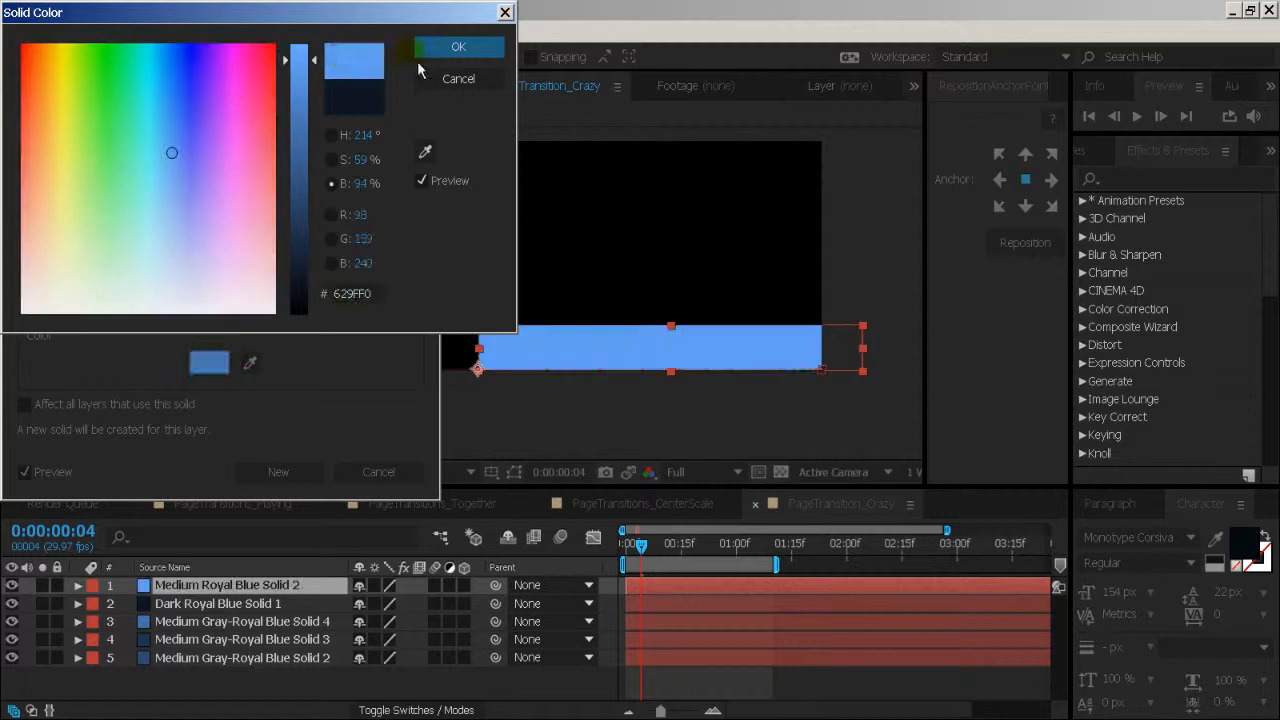
click(433, 46)
click(300, 469)
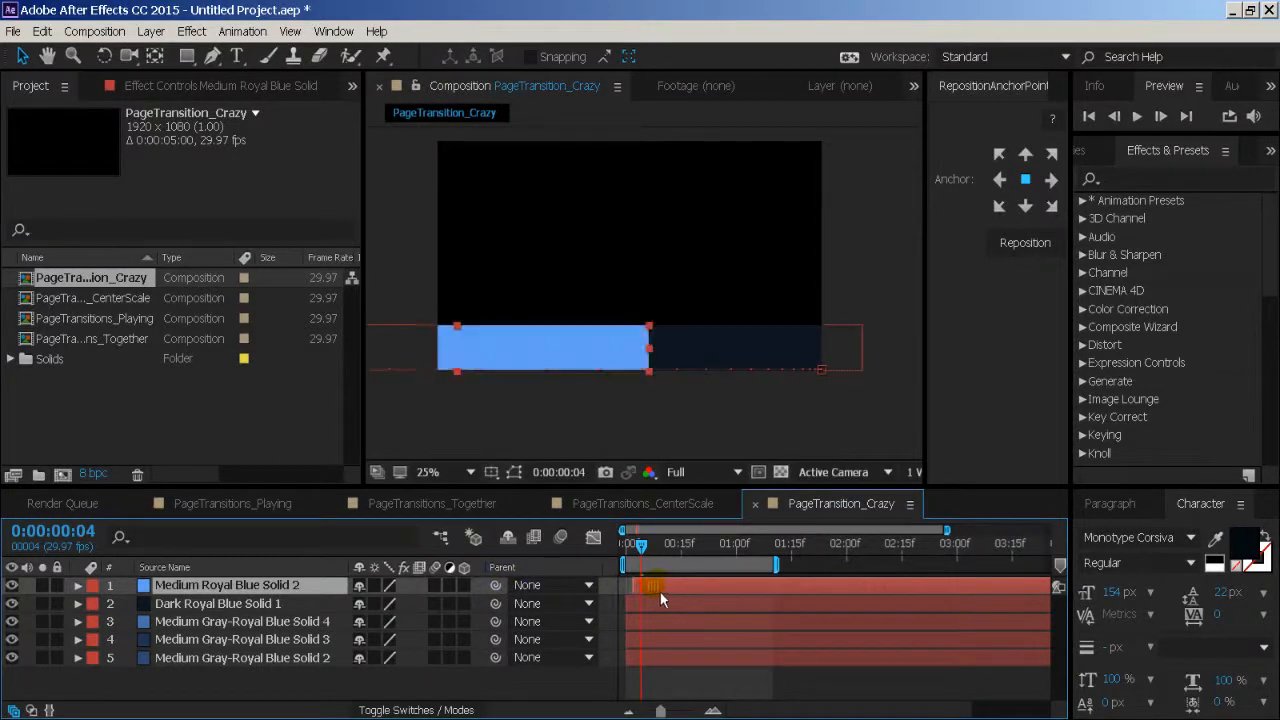
- Stagger the four duplicate layers two frames apart, starting them at frames 2, 4, 6 and 8 from the lowest to the topmost
drag(660, 710, 692, 710)
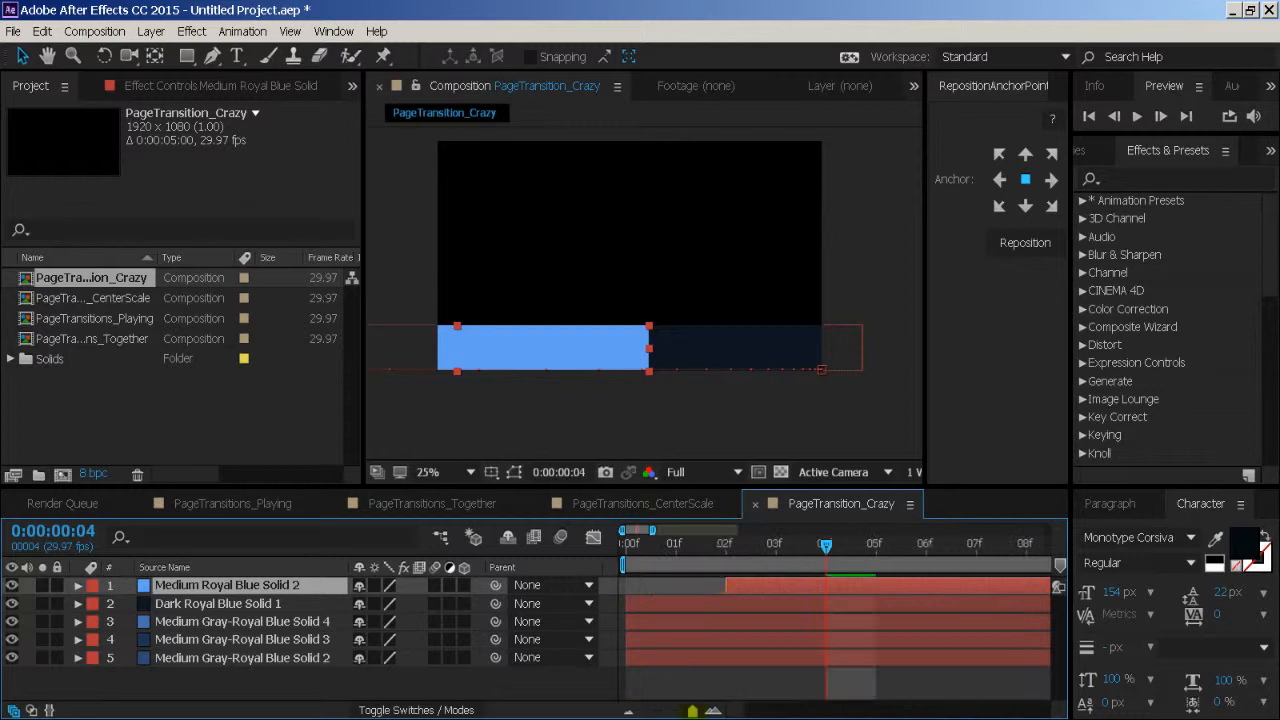
shift+click(693, 609)
drag(693, 609, 813, 648)
shift+click(719, 630)
shift+click(729, 645)
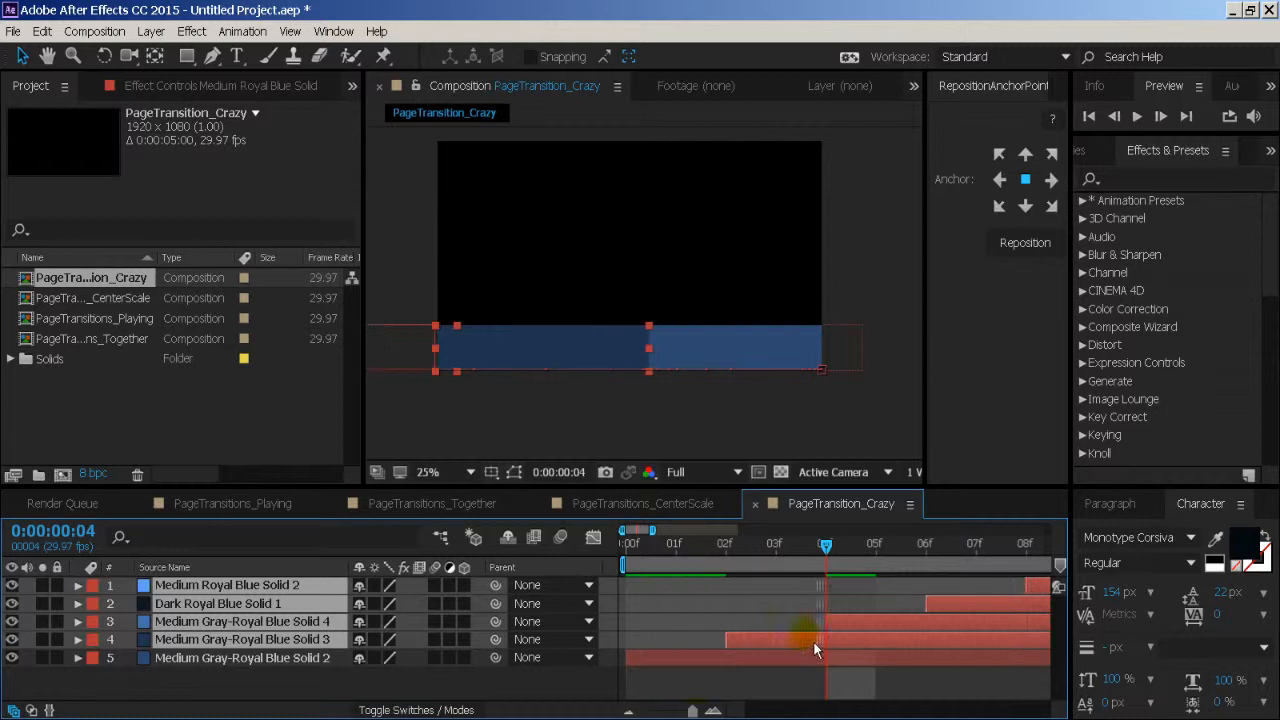
drag(695, 711, 650, 711)
click(558, 680)
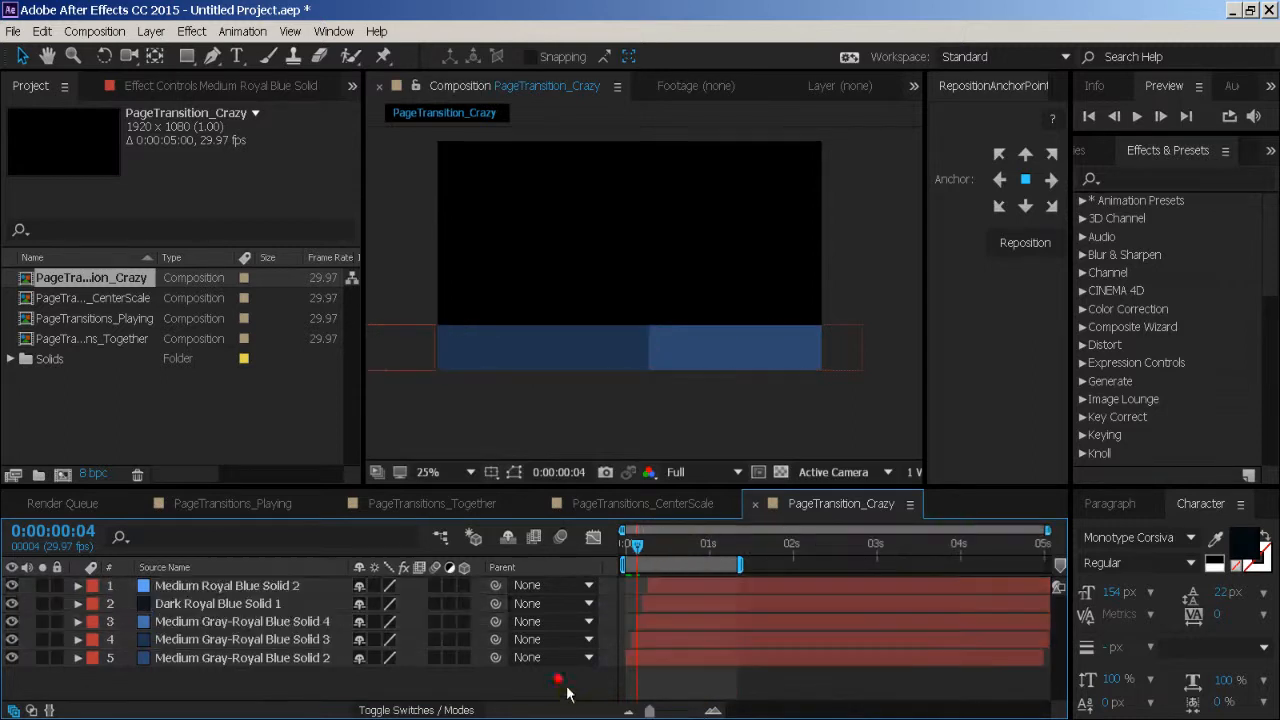
- Preview the staggered bands and extend the end of the work area to just before two seconds
drag(630, 550, 636, 551)
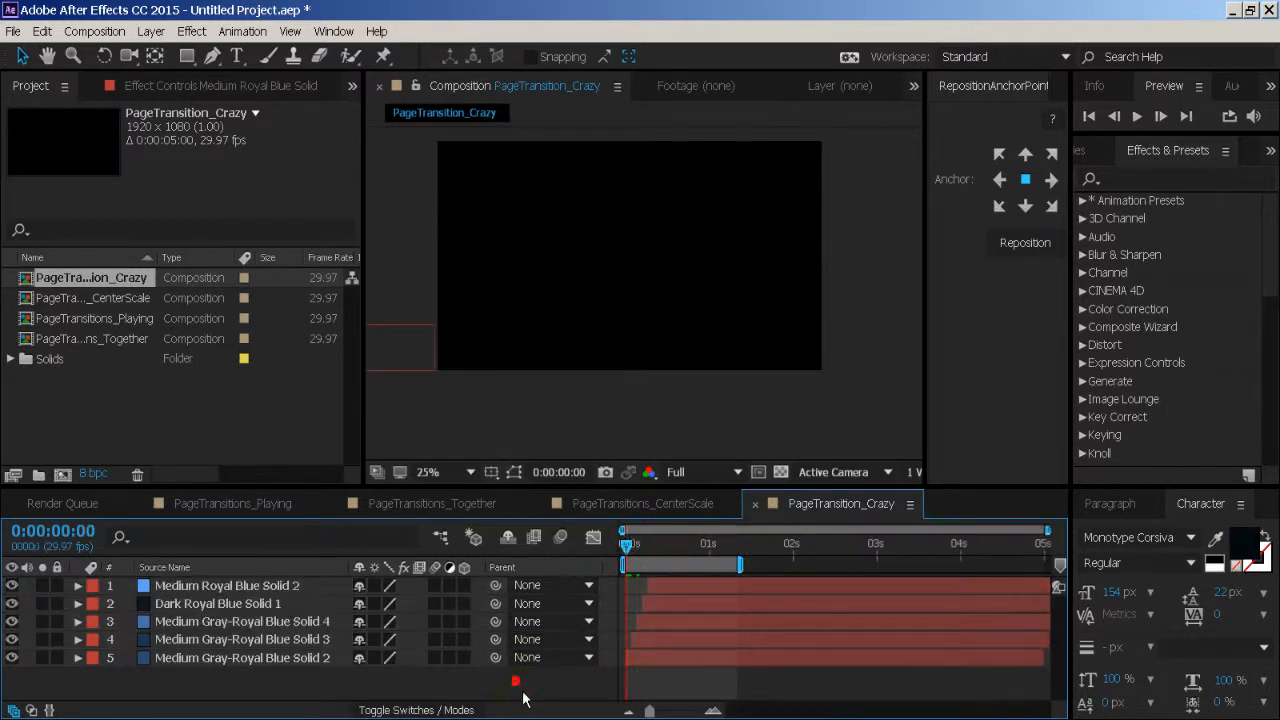
key(space)
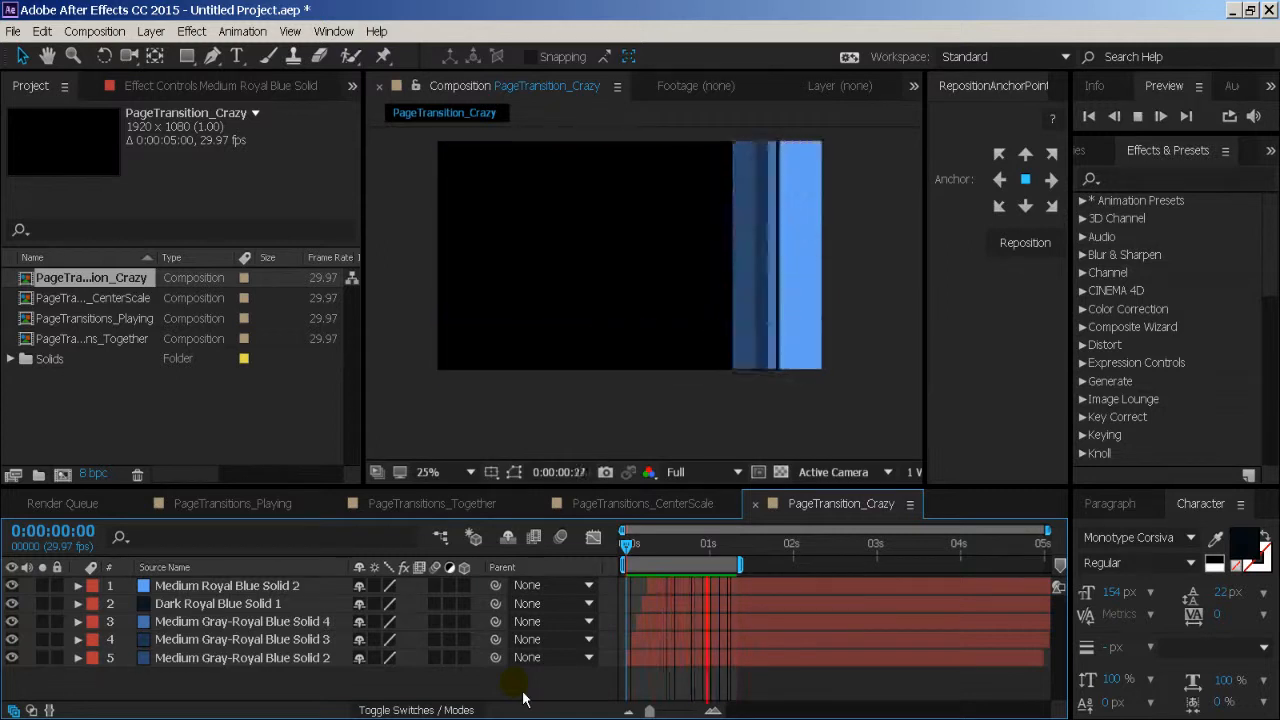
key(space)
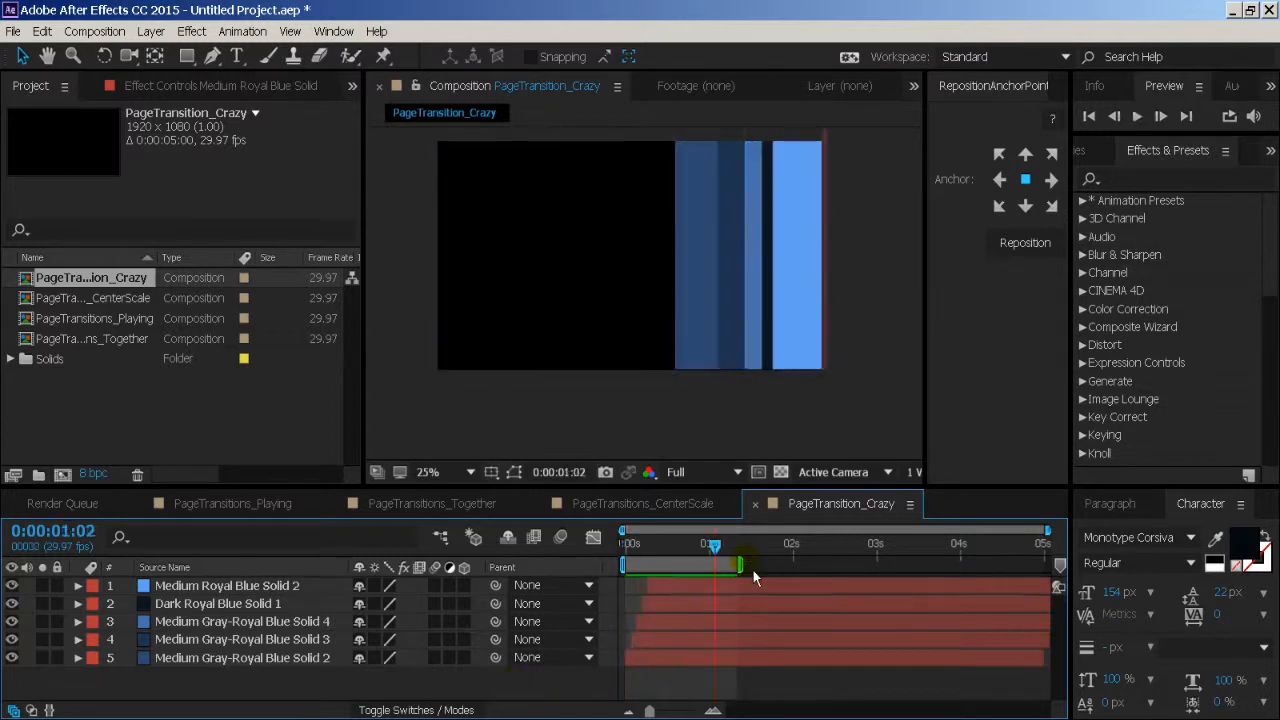
key(space)
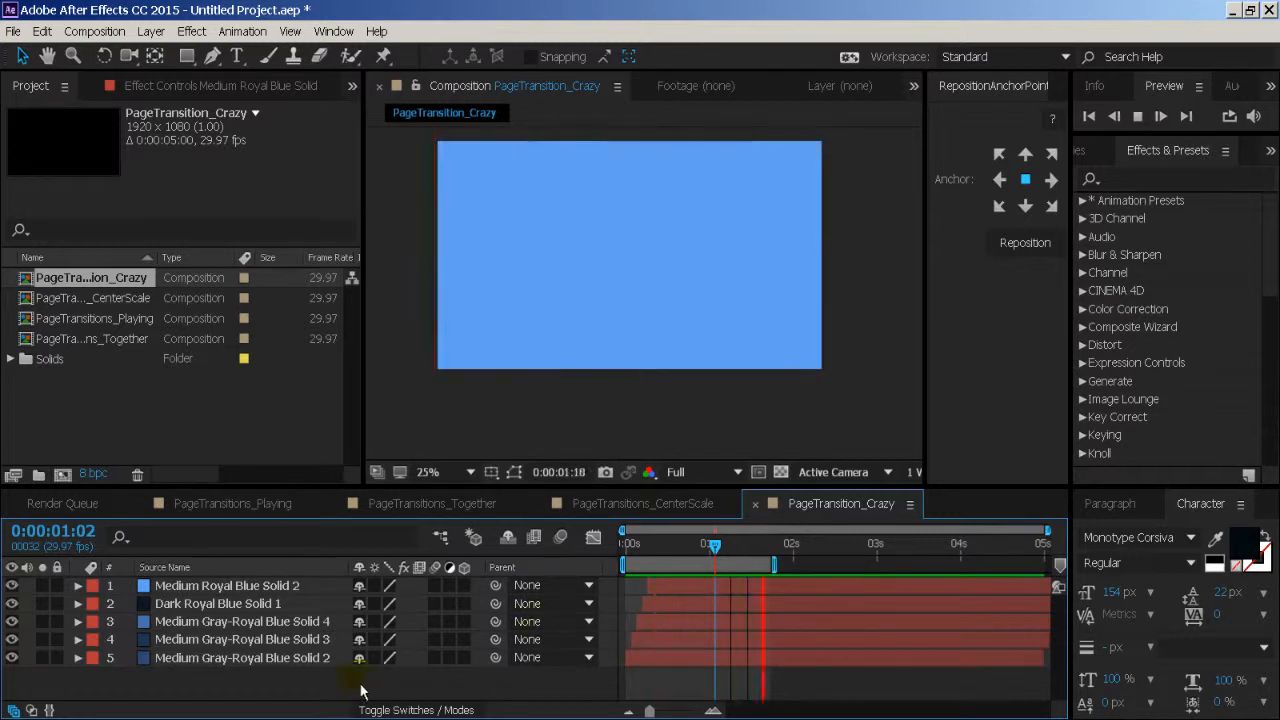
- Select all five layers, enlarge the timeline area to check their keyframes, and collapse the layers again
drag(345, 678, 268, 603)
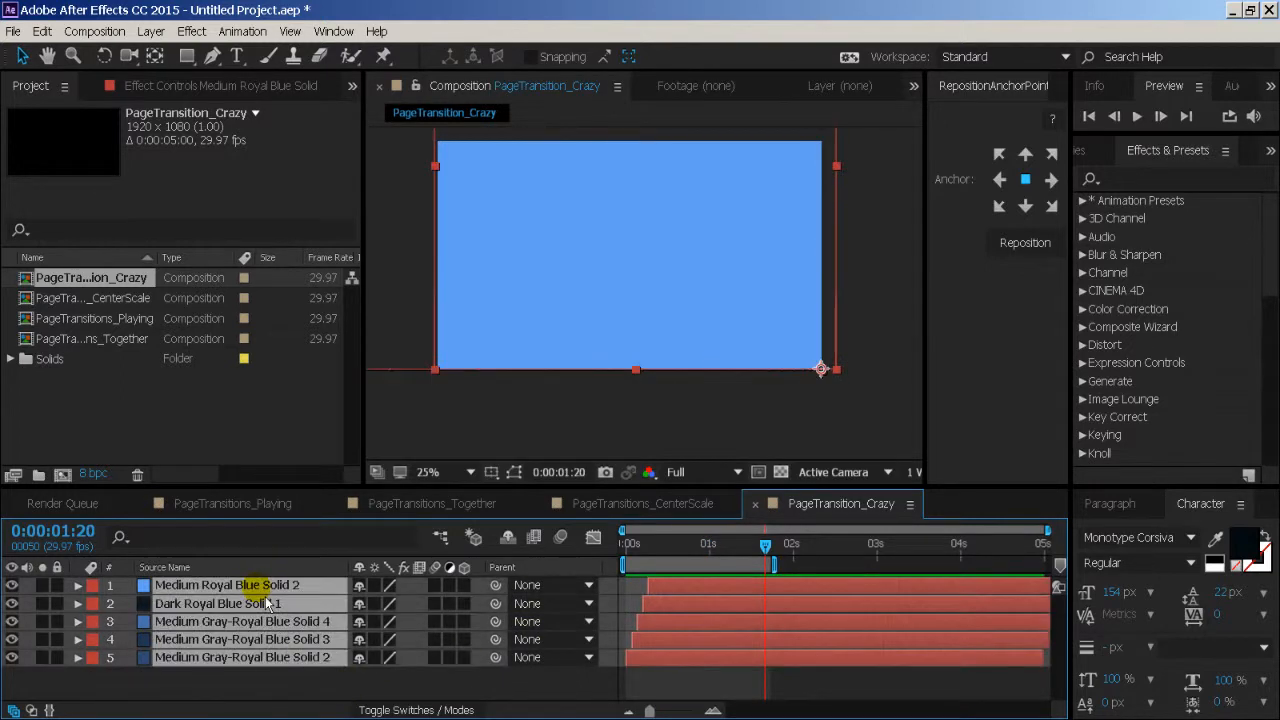
key(u)
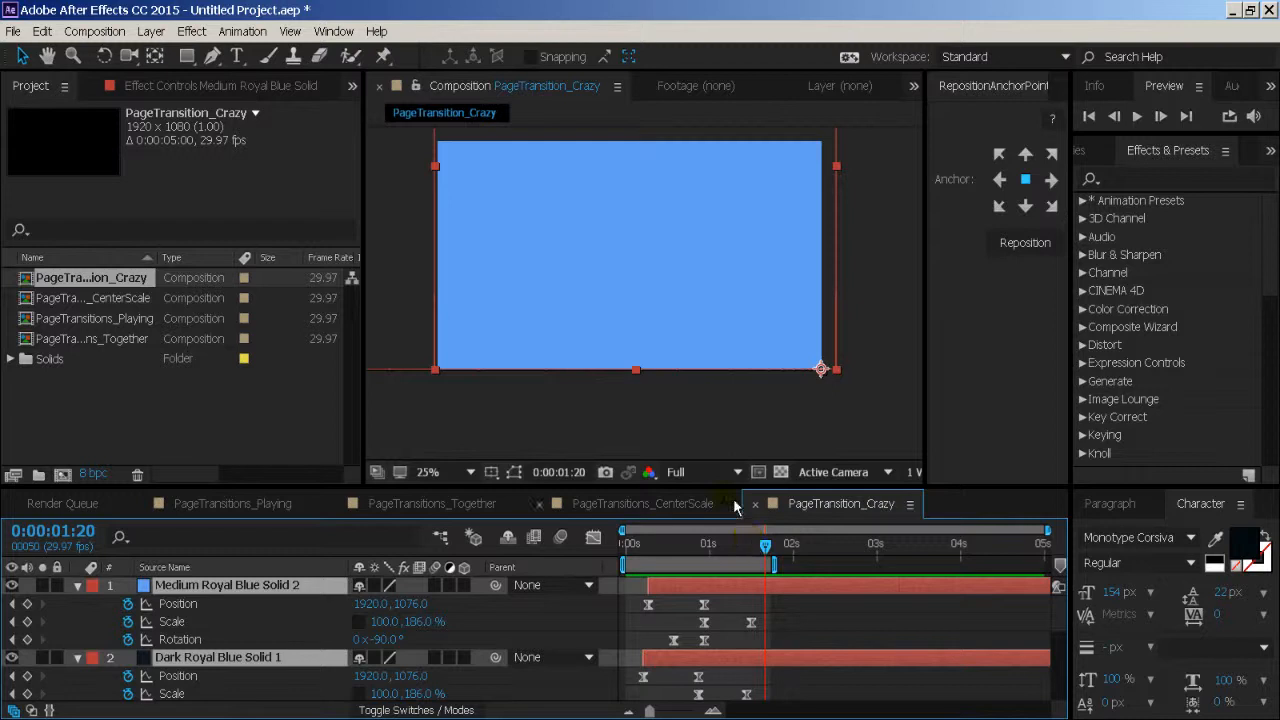
drag(735, 490, 724, 207)
key(u)
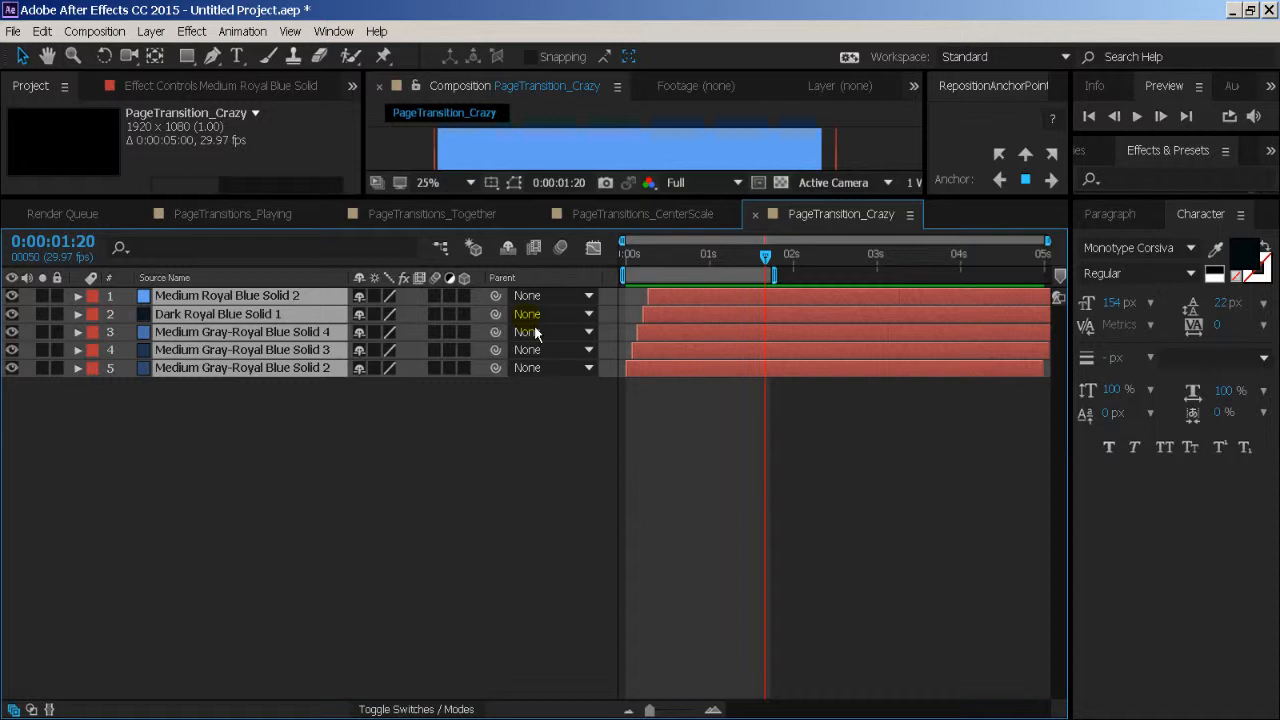
- Reveal Rotation on all five layers and move their ending Rotation keyframes later together, with the top layer's at 0:00:01:07
key(p)
drag(641, 502, 702, 424)
key(r)
key(ctrl+z)
drag(674, 489, 868, 314)
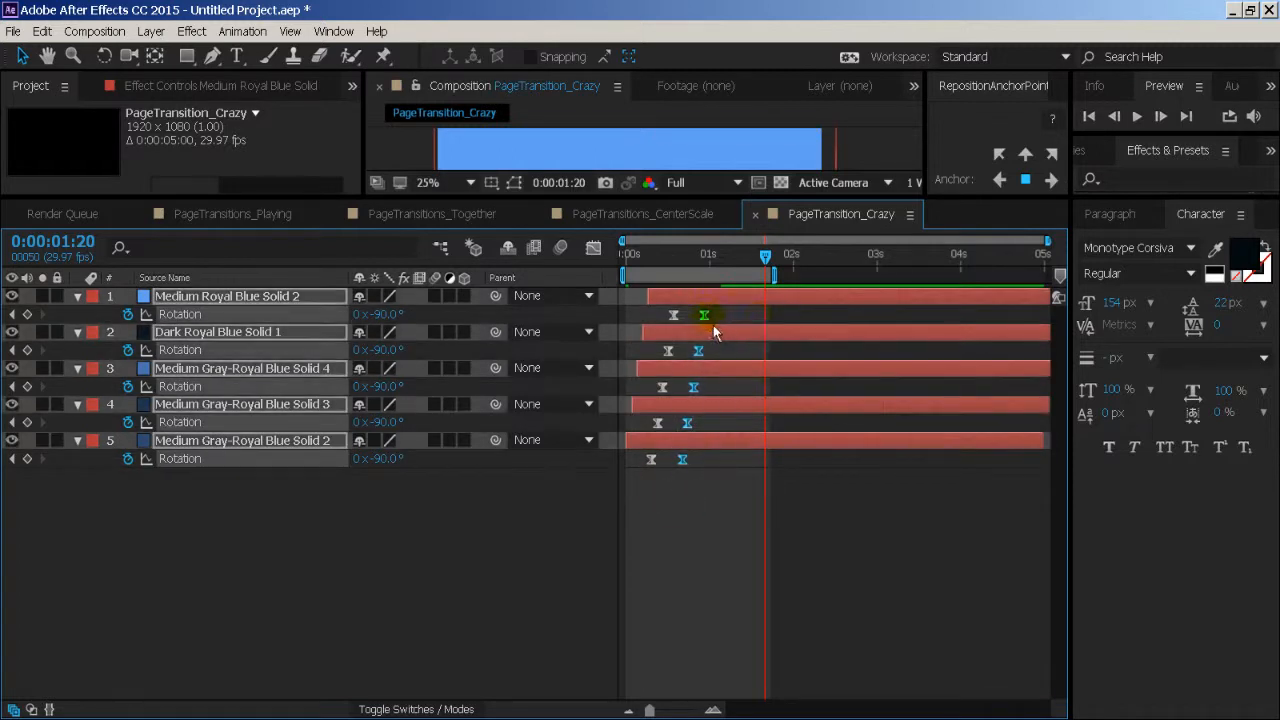
drag(713, 325, 738, 323)
- Shift all Scale keyframes of the five layers about 7 frames later, and move the ending ones about 5 frames further
key(s)
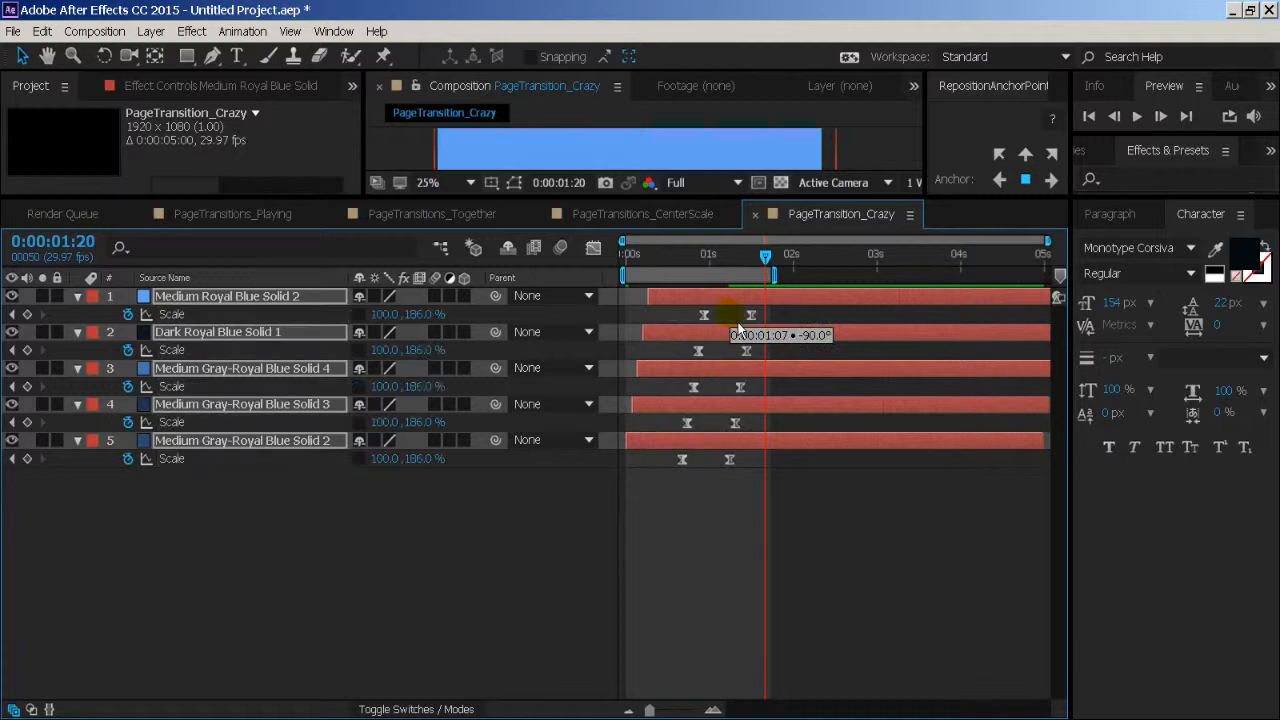
drag(656, 501, 785, 297)
click(708, 540)
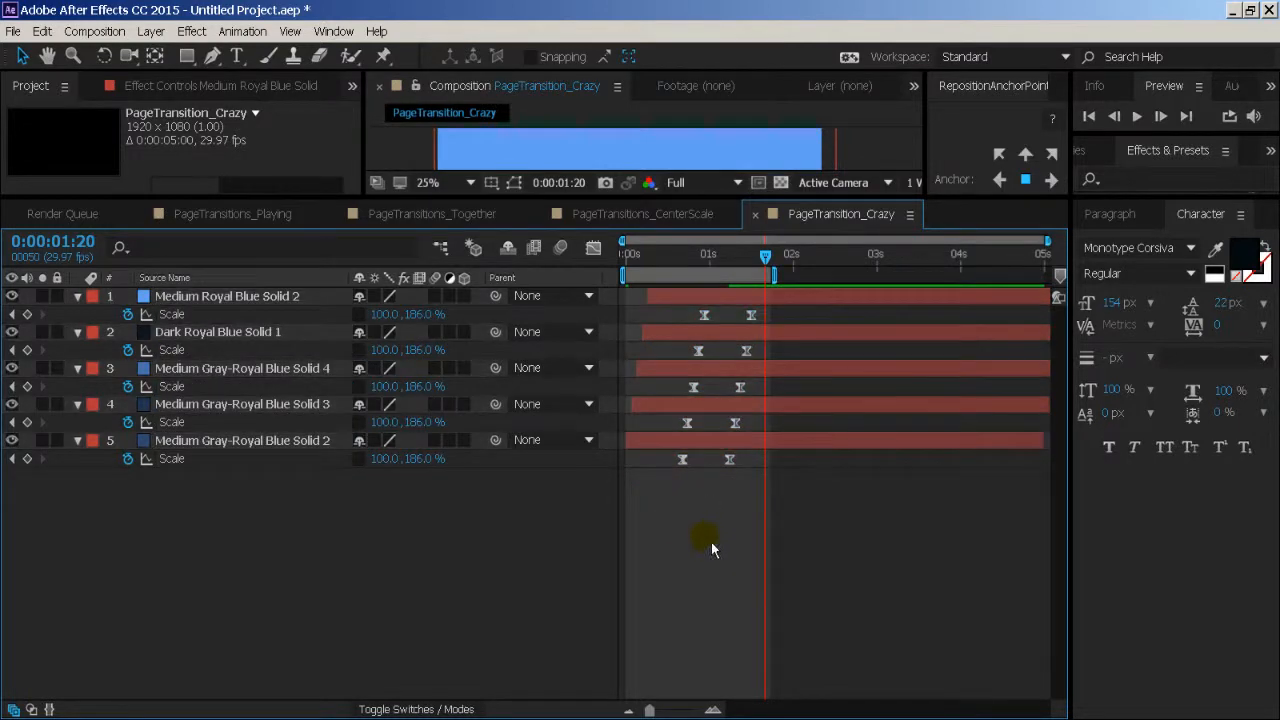
drag(696, 460, 782, 313)
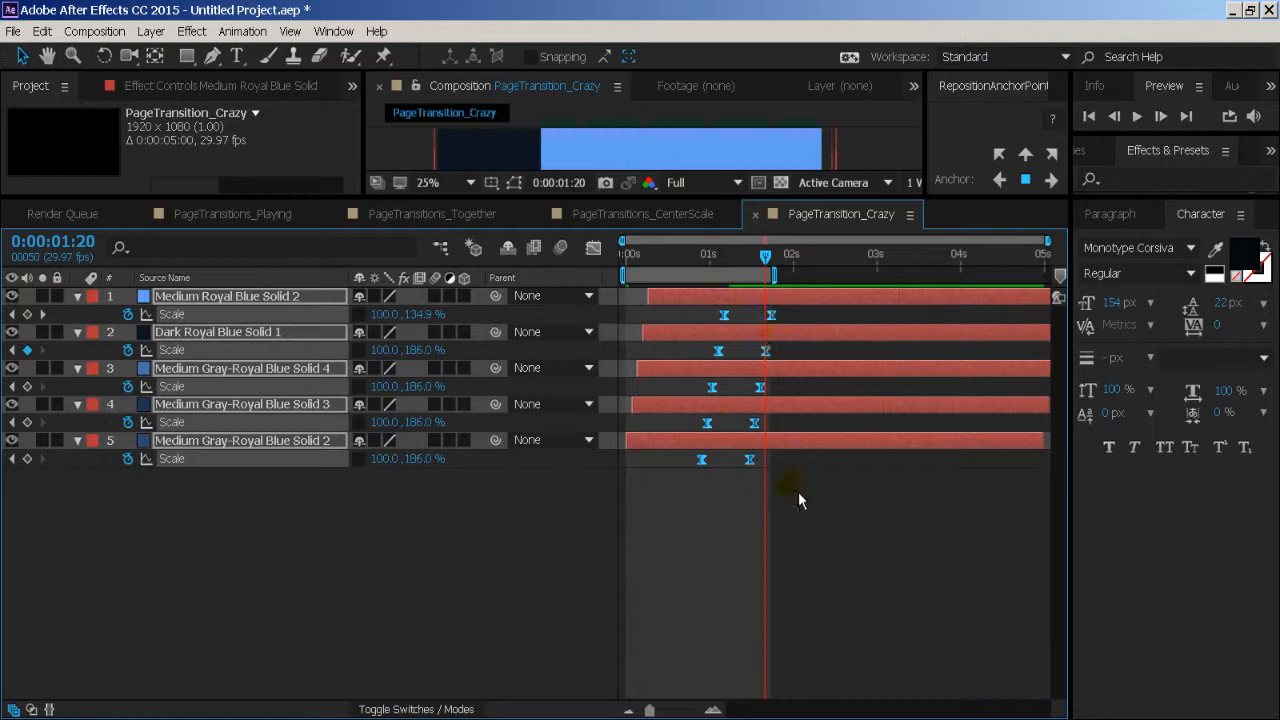
drag(798, 491, 796, 318)
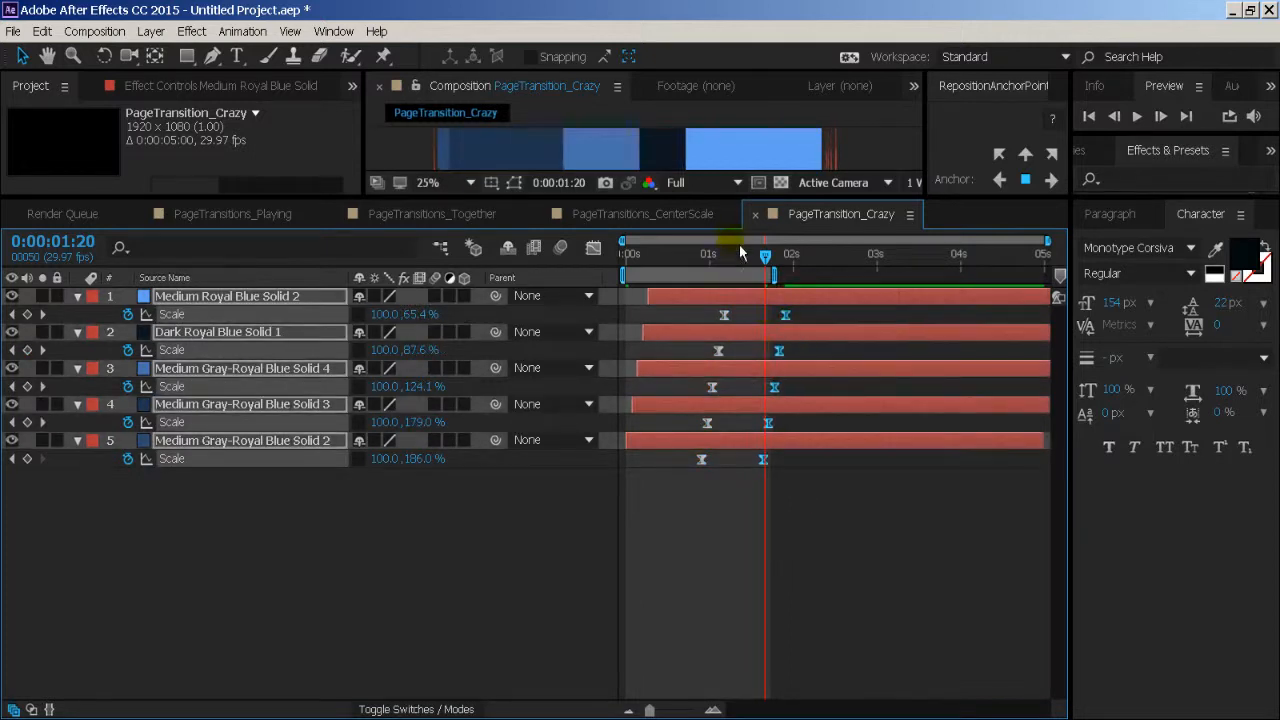
- Shrink the timeline area to enlarge the composition view, and preview the retimed transition from the first frame
drag(740, 204, 737, 423)
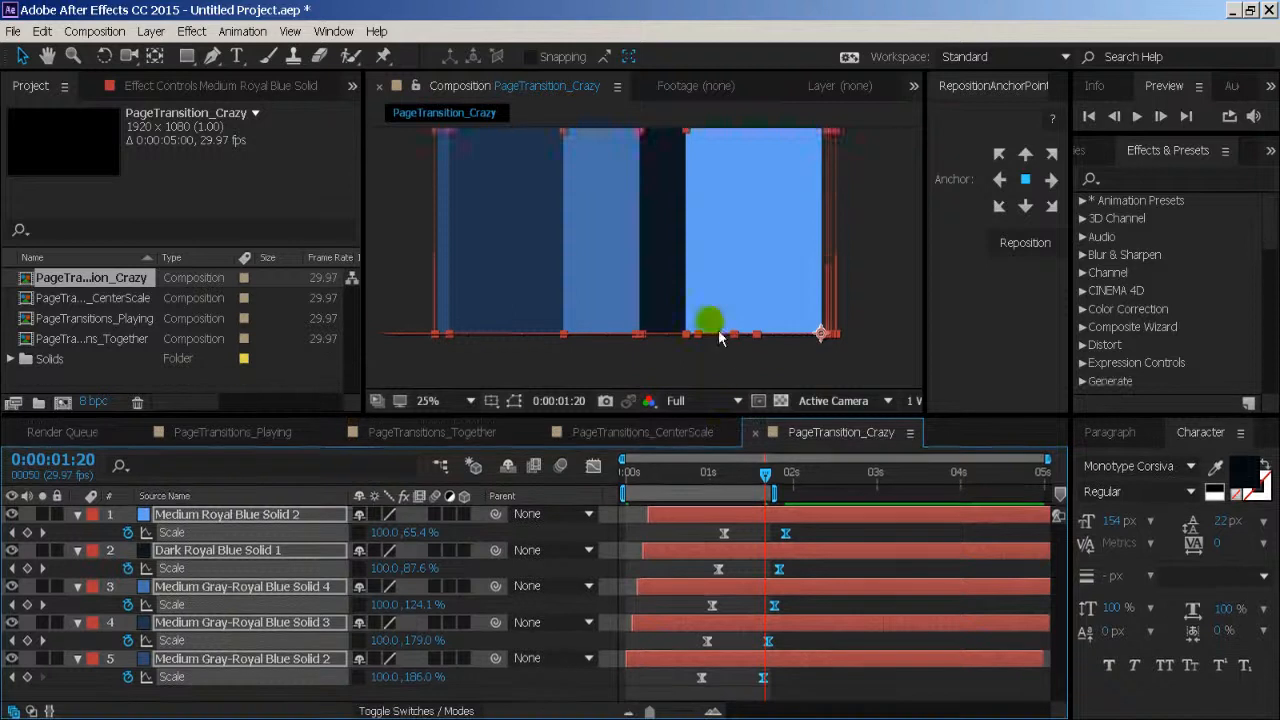
scroll(718, 330, down, 1)
drag(706, 490, 621, 490)
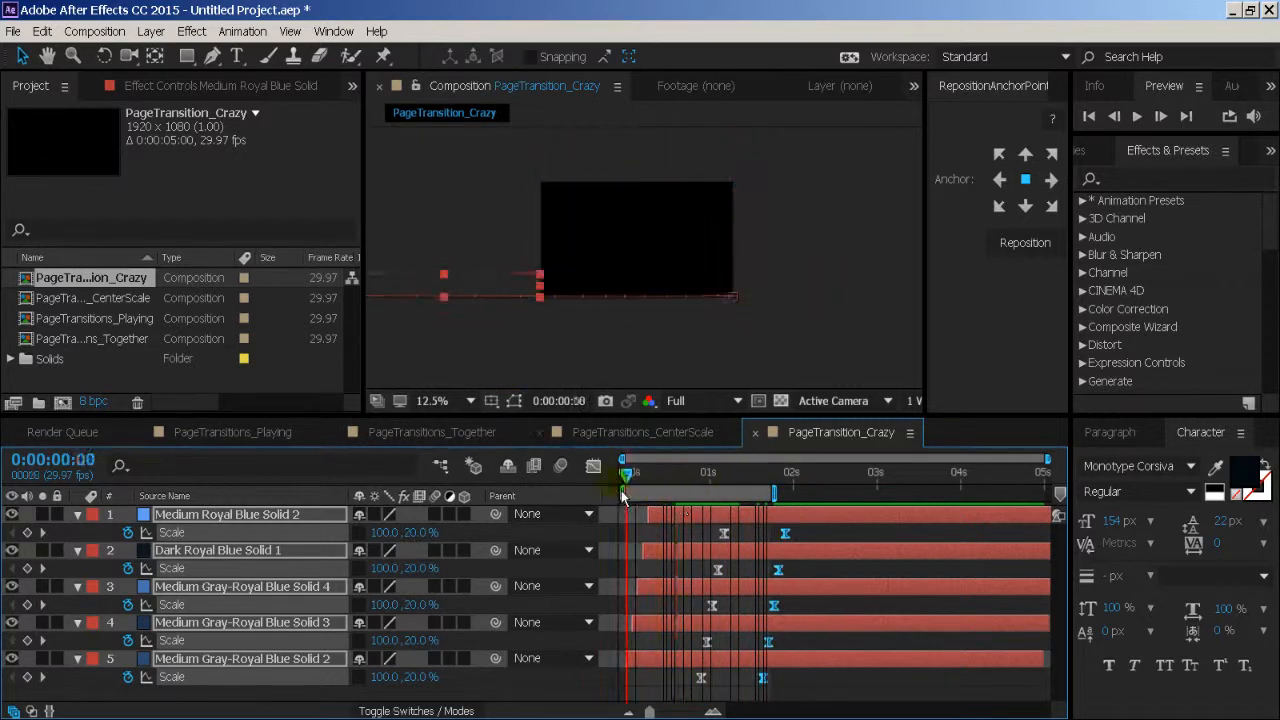
key(space)
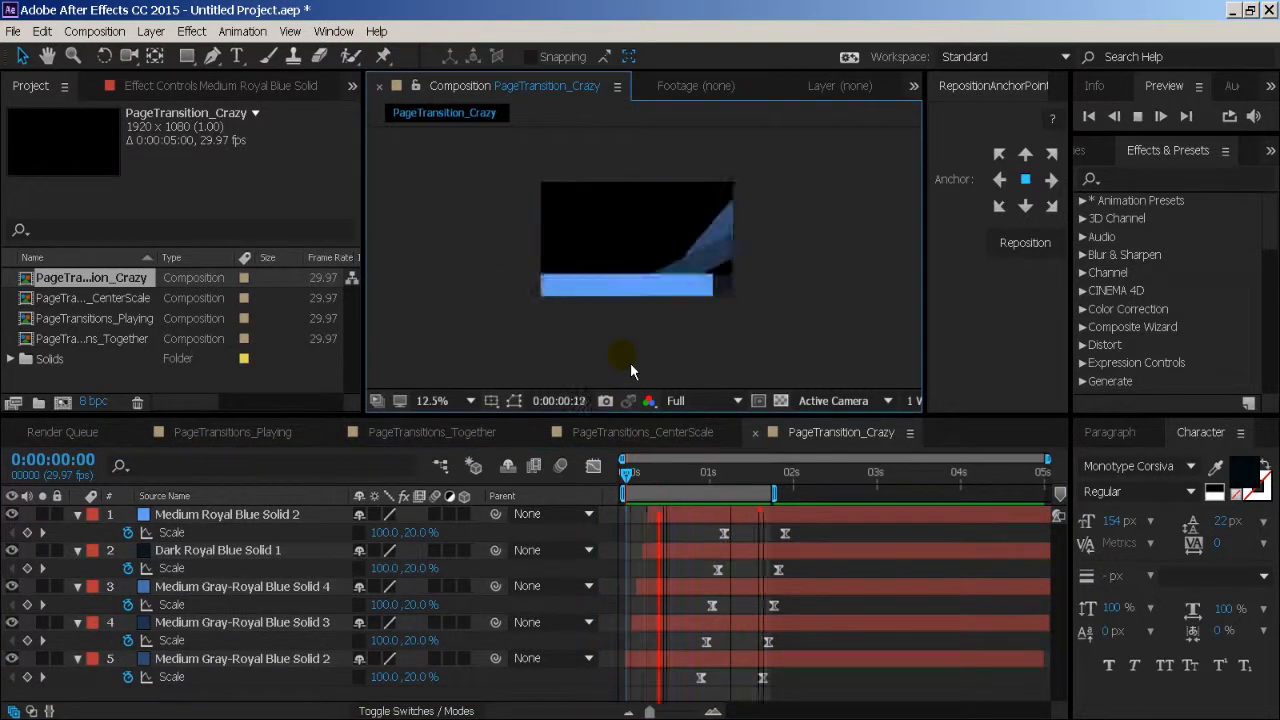
- Extend the end of the work area to just past 2 seconds, then preview and scrub through the whole transition
key(space)
click(779, 484)
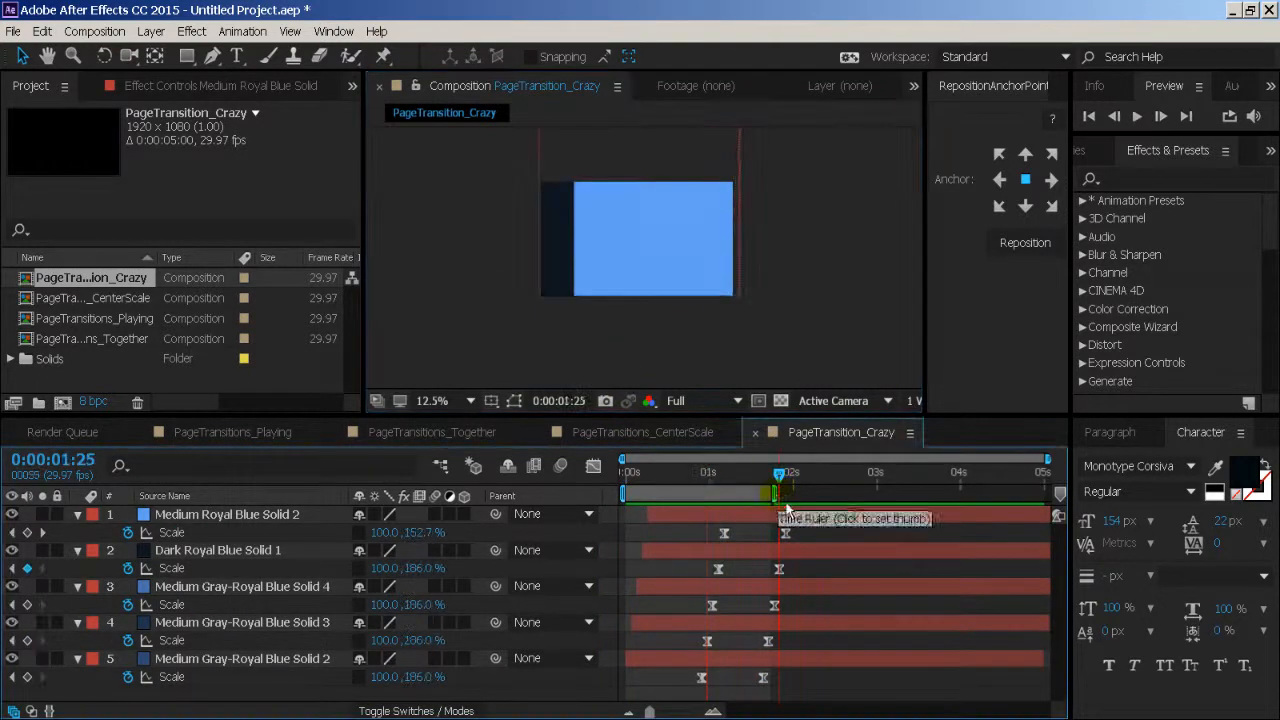
drag(775, 494, 810, 494)
key(space)
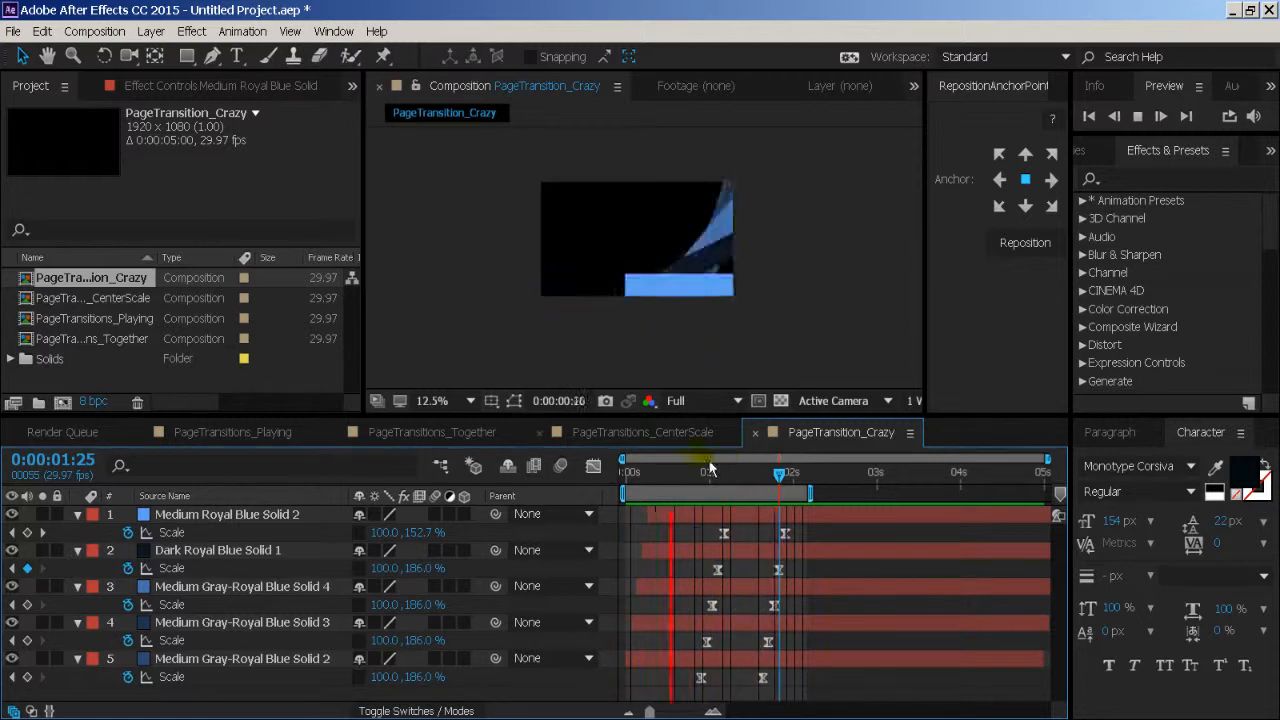
key(space)
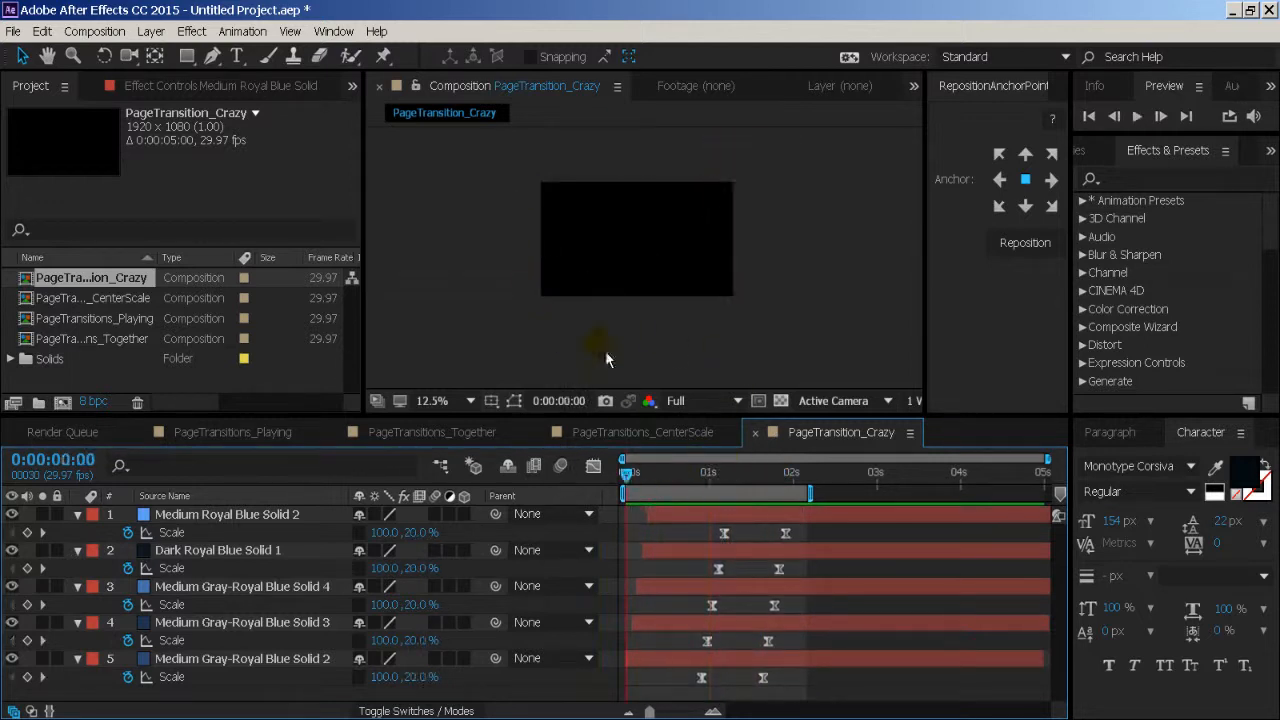
drag(637, 481, 806, 478)
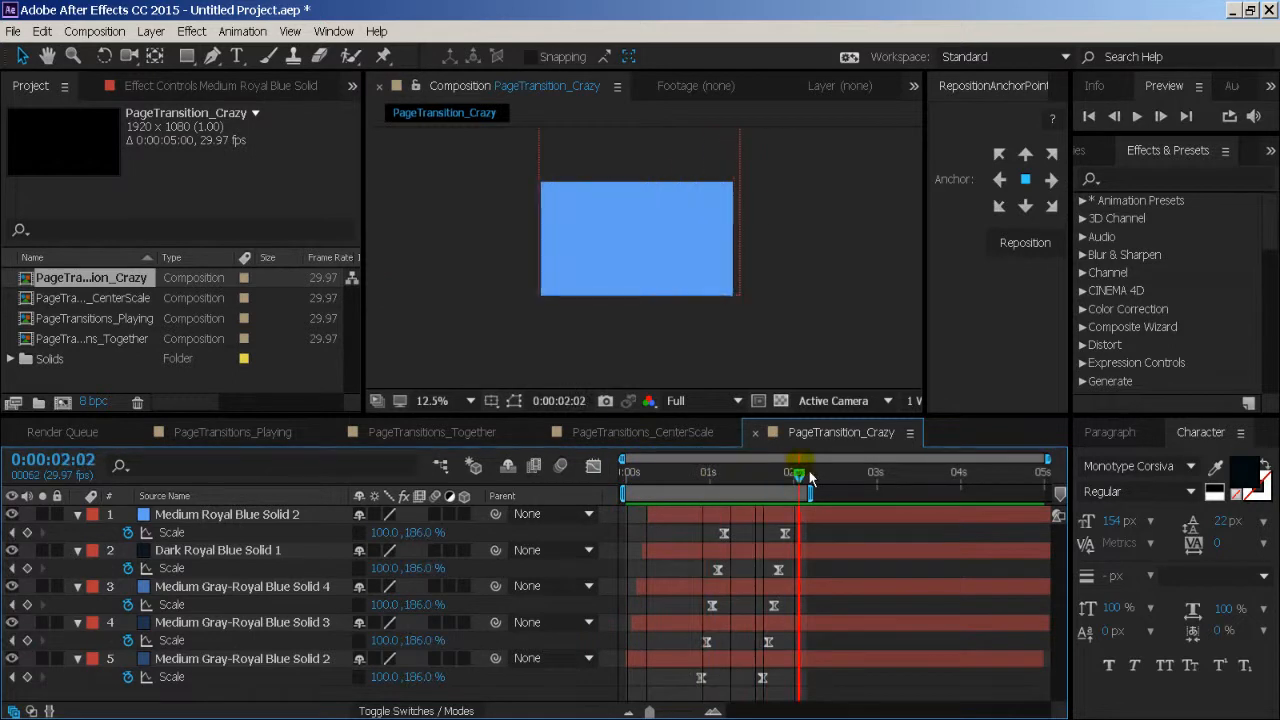
drag(787, 485, 552, 358)
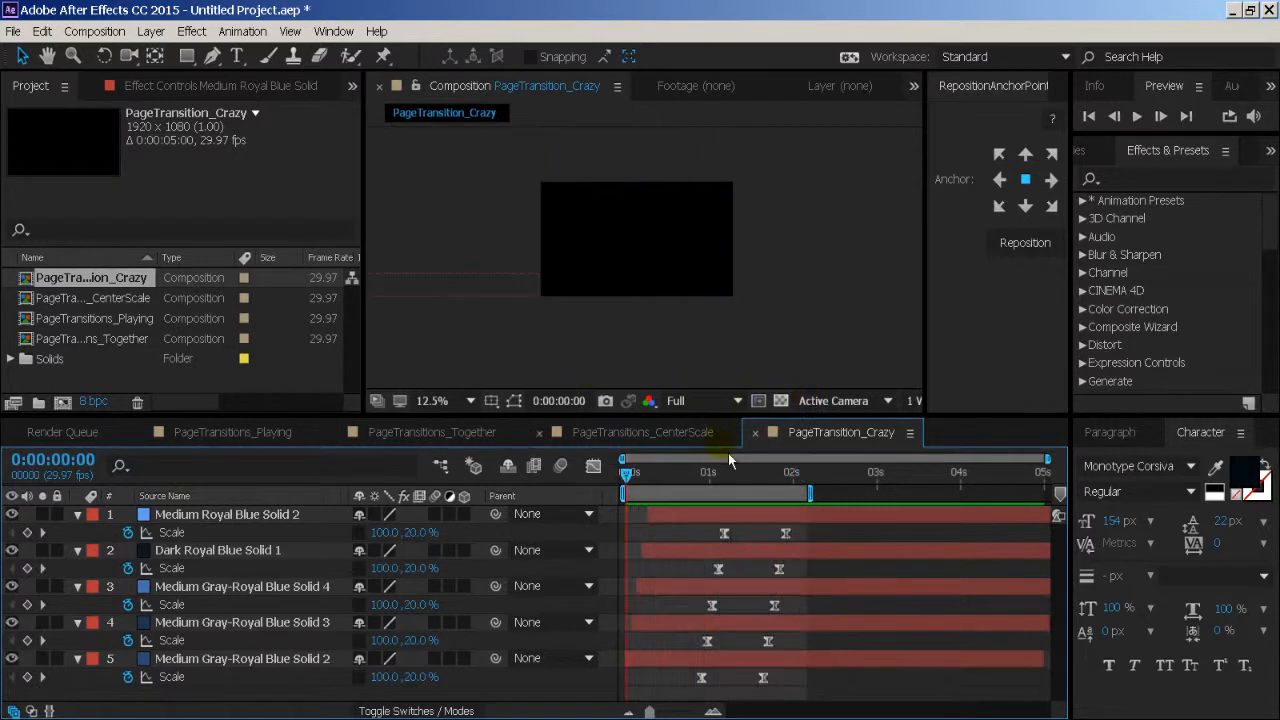
- Review the transitions in PageTransitions_CenterScale, PageTransitions_Together and PageTransitions_Playing by scrubbing, then return to PageTransition_Crazy
click(686, 445)
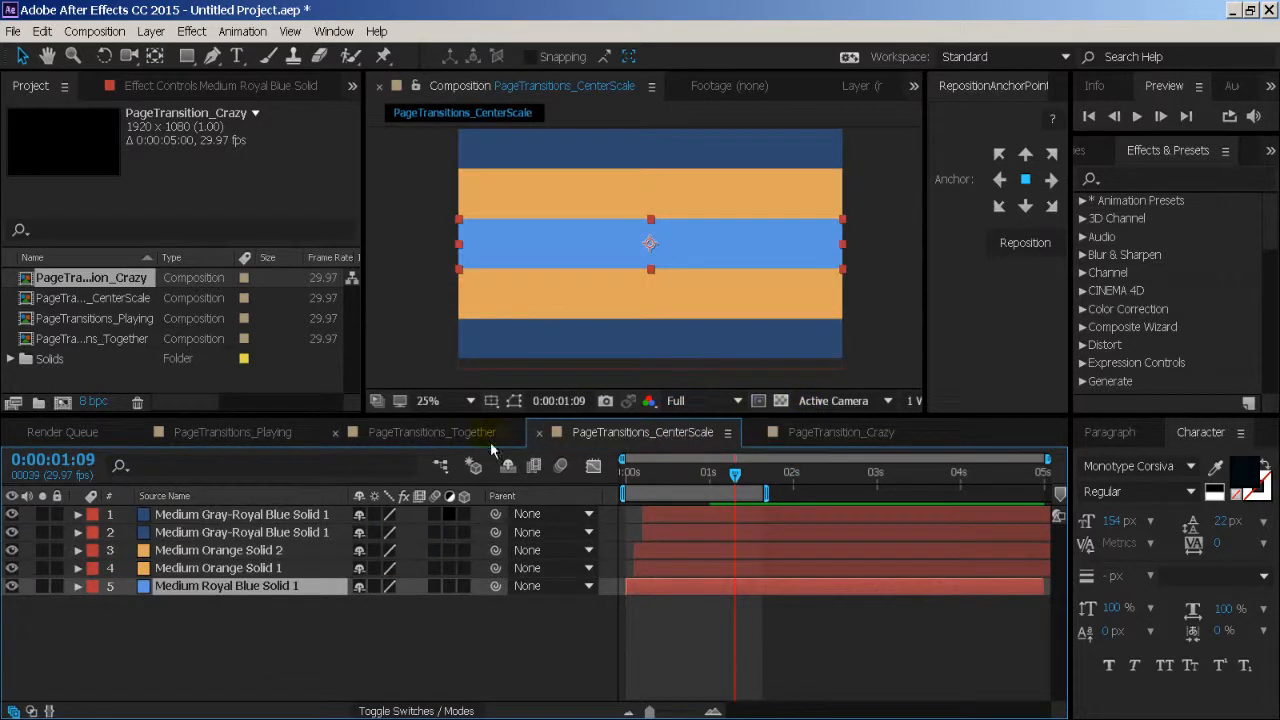
click(475, 432)
click(295, 434)
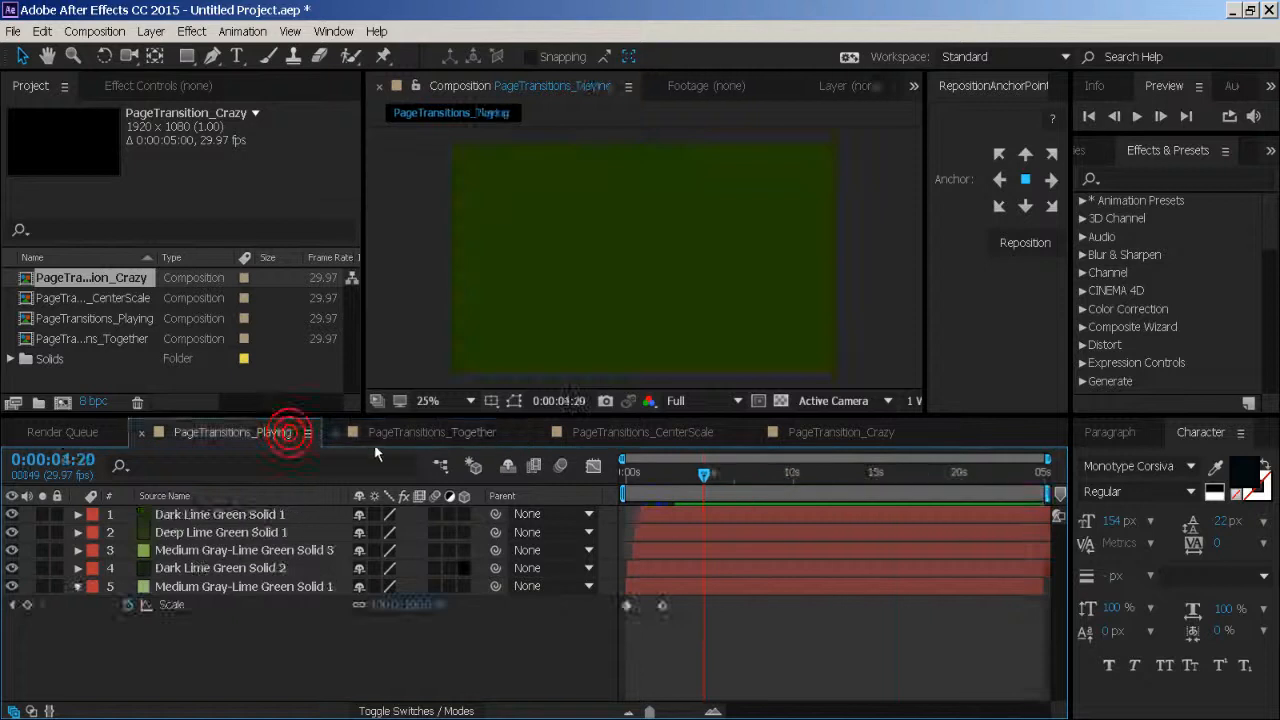
click(395, 436)
drag(676, 495, 625, 488)
click(608, 430)
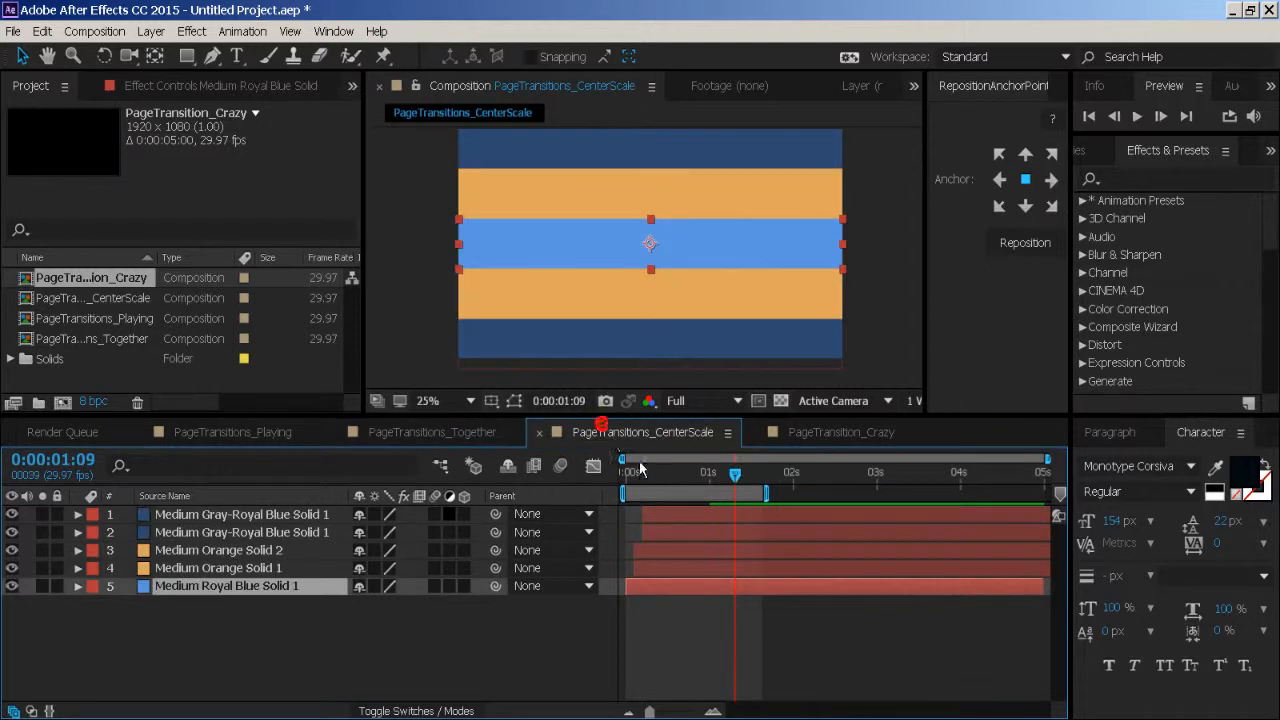
drag(729, 487, 791, 492)
click(826, 431)
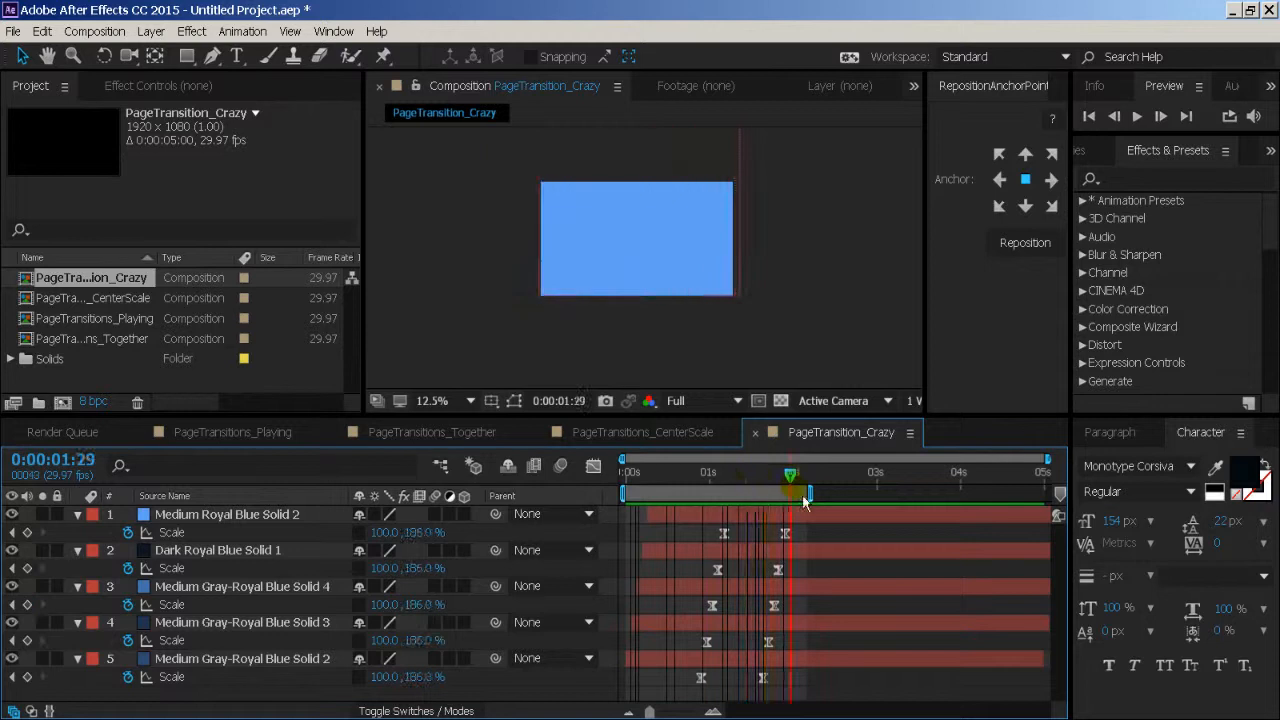
- Select all five layers in PageTransition_Crazy, scrub the transition to 0:00:02:04, and select all their Scale keyframes
click(328, 514)
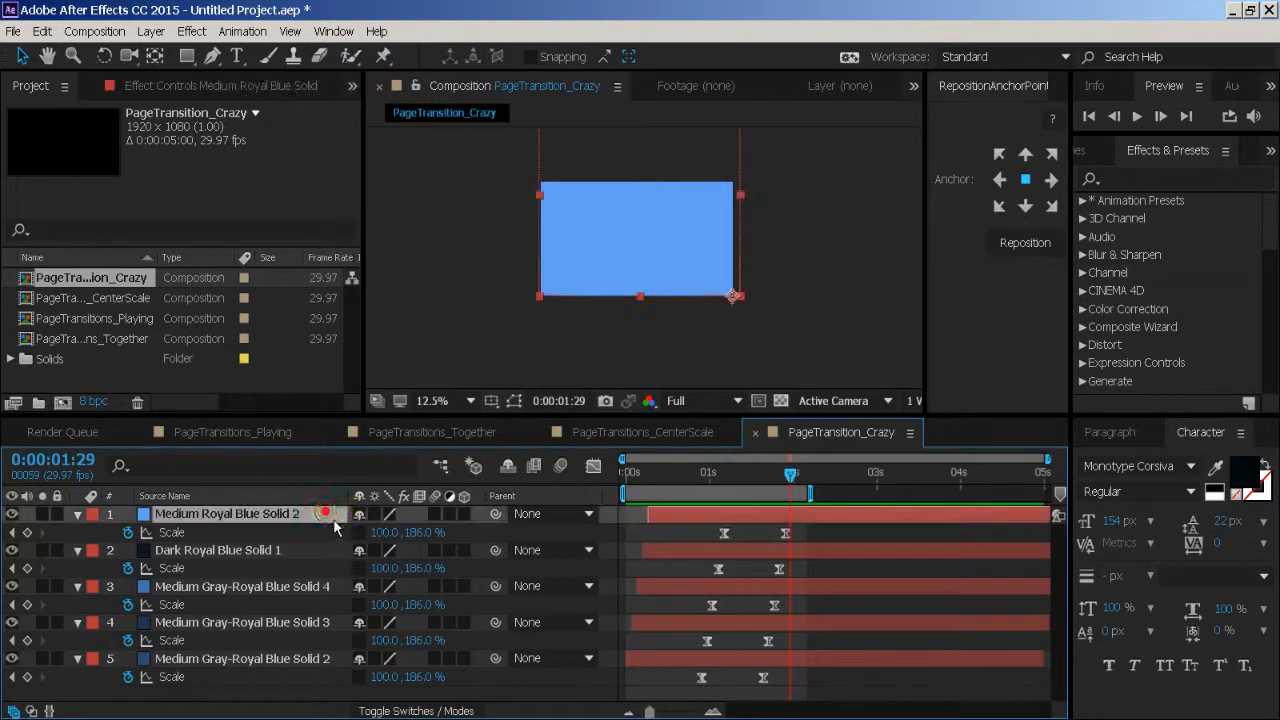
shift+click(298, 664)
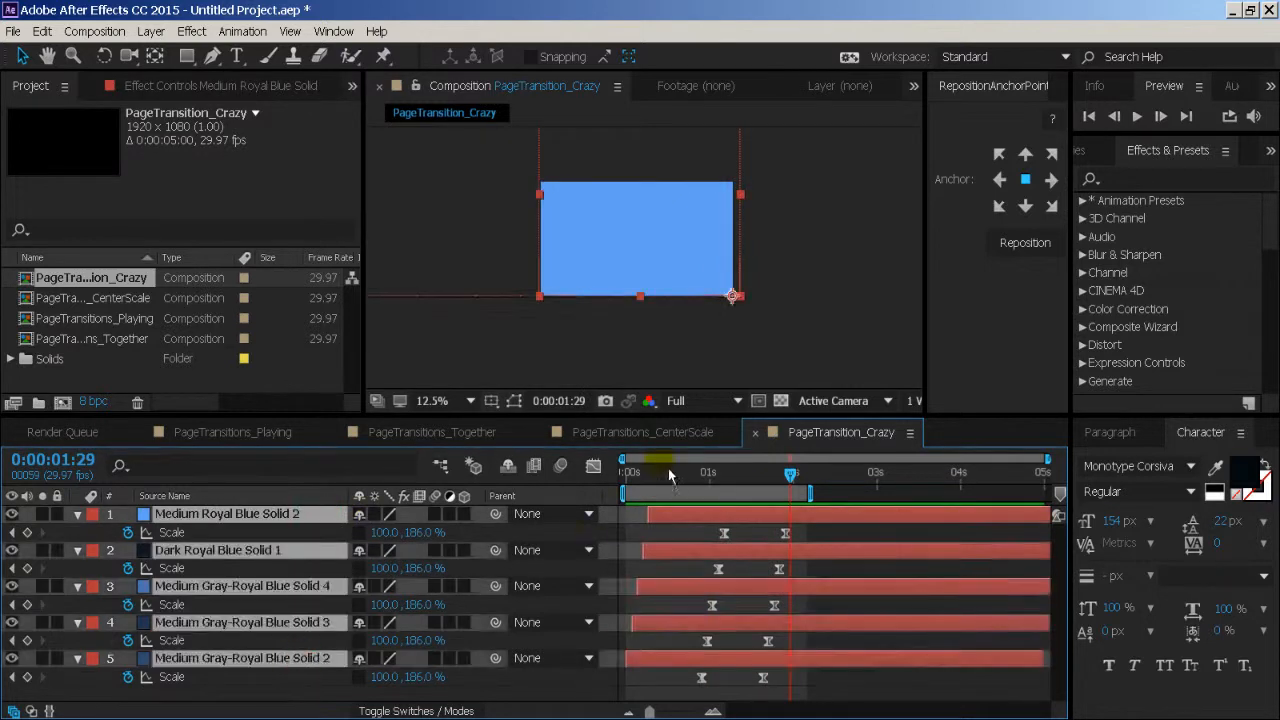
drag(670, 476, 810, 489)
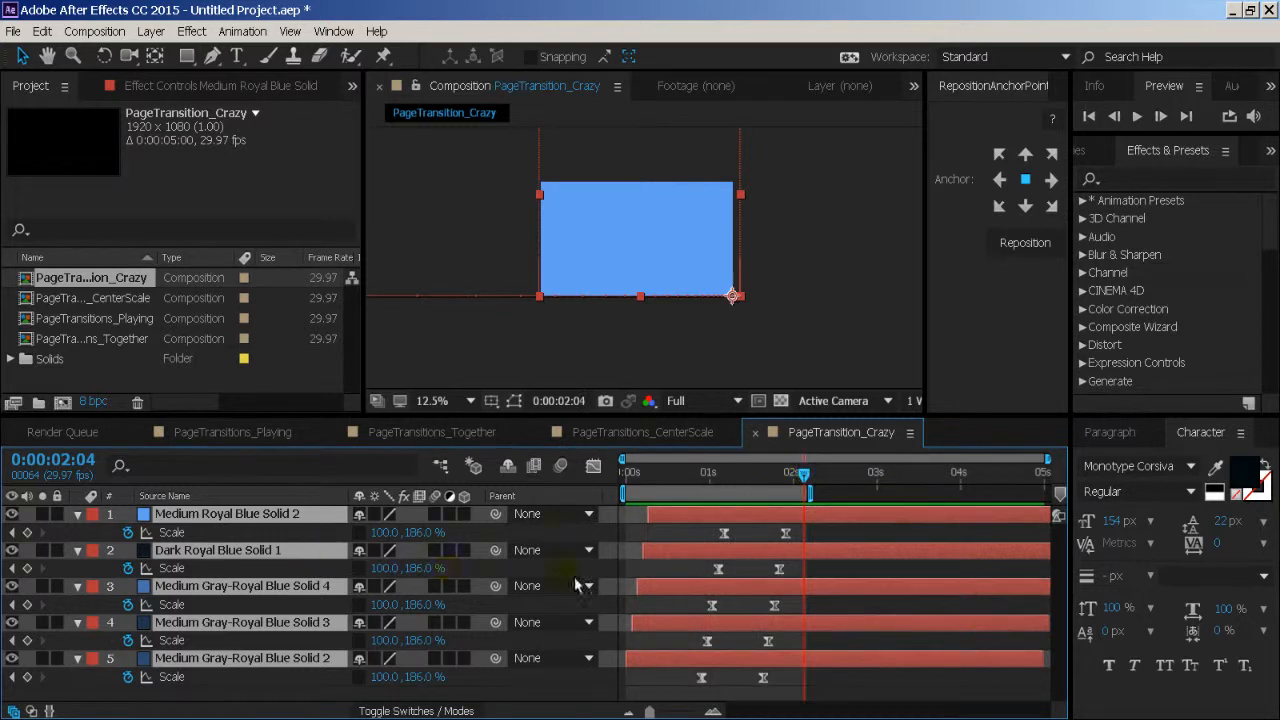
drag(813, 527, 690, 706)
- In PageTransitions_CenterScale, reveal the Scale keyframes of all five layers to check them, and collapse the layers again
click(700, 434)
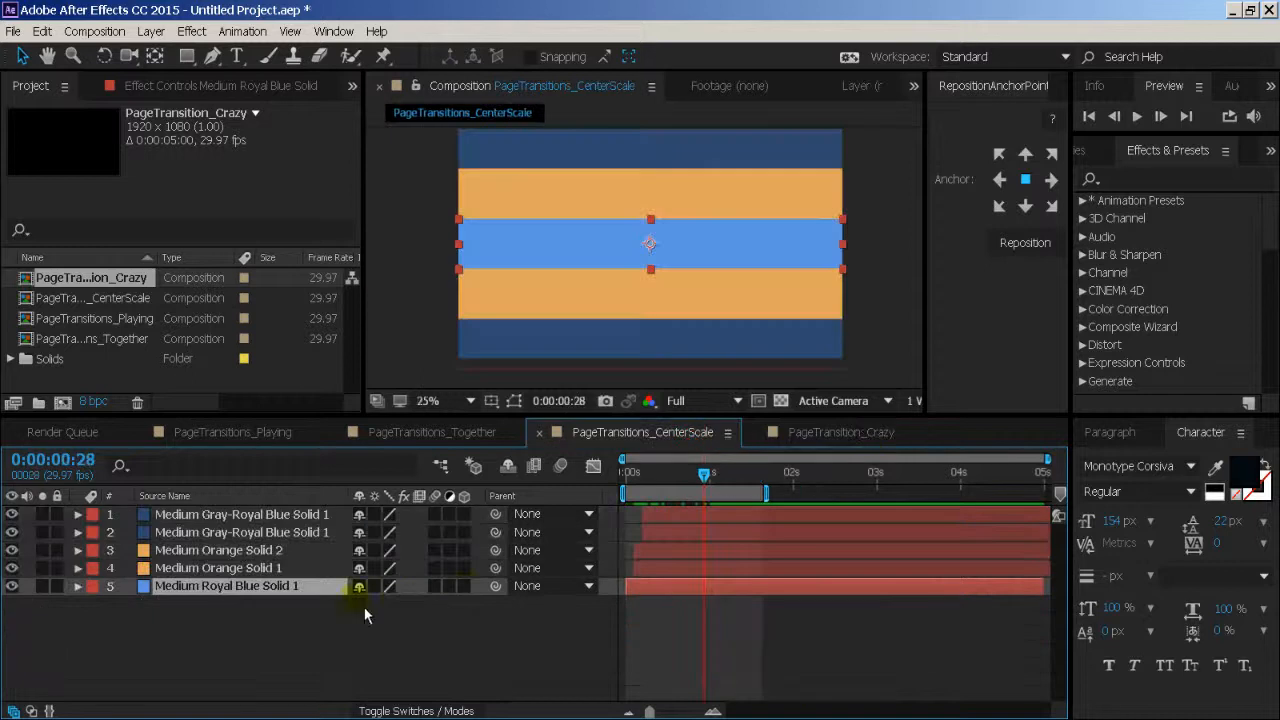
click(300, 625)
key(ctrl+a)
key(s)
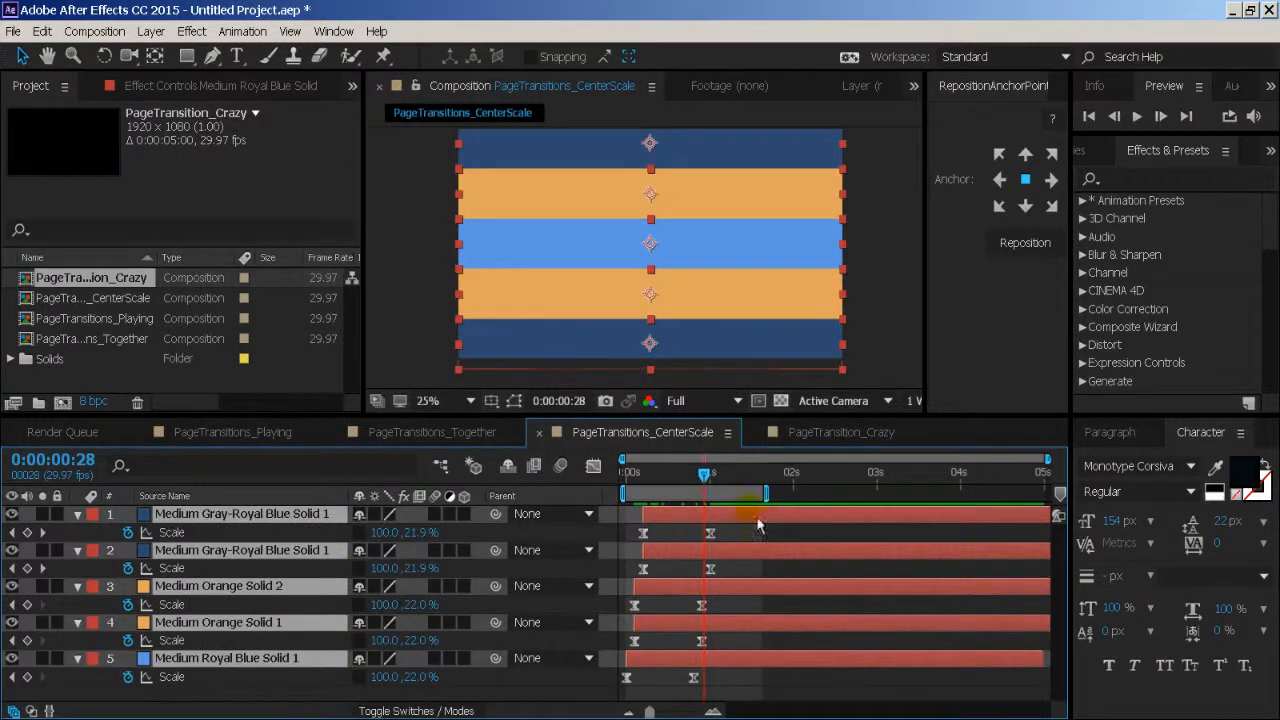
key(s)
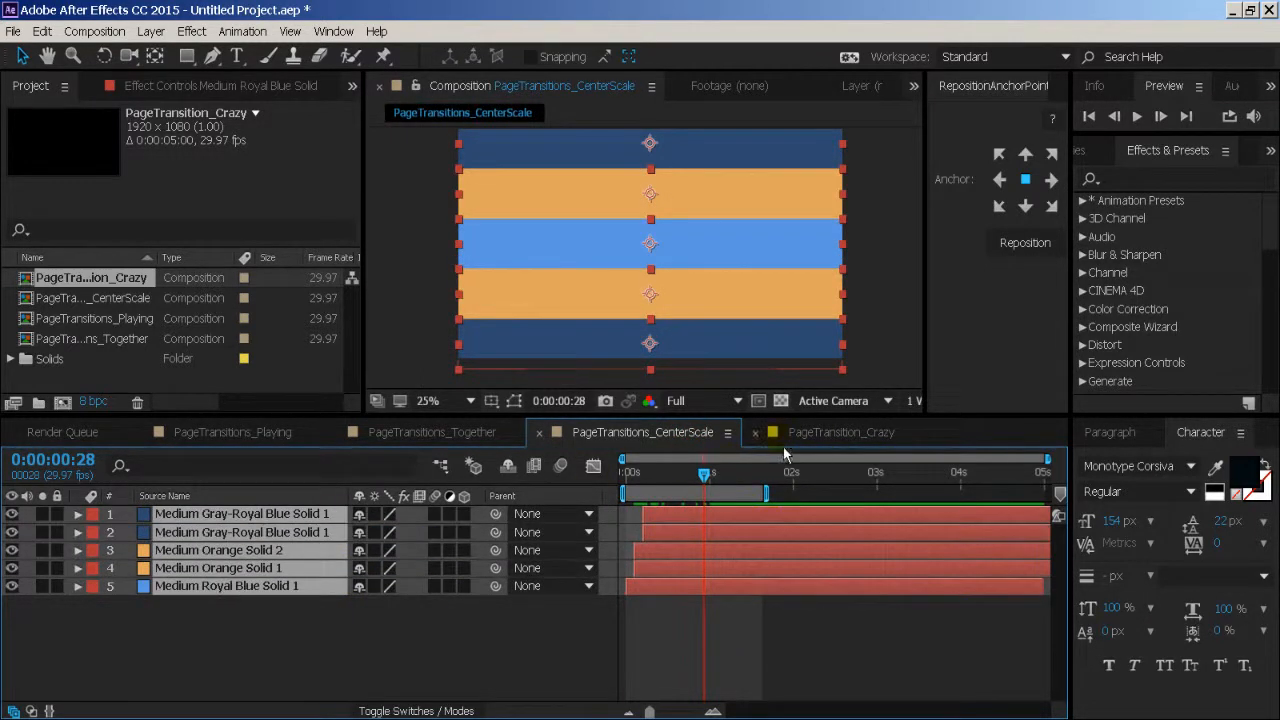
- Return to PageTransition_Crazy, examine the speed curves of the layers' Scale keyframes in the Graph Editor, and close it
click(829, 437)
click(594, 466)
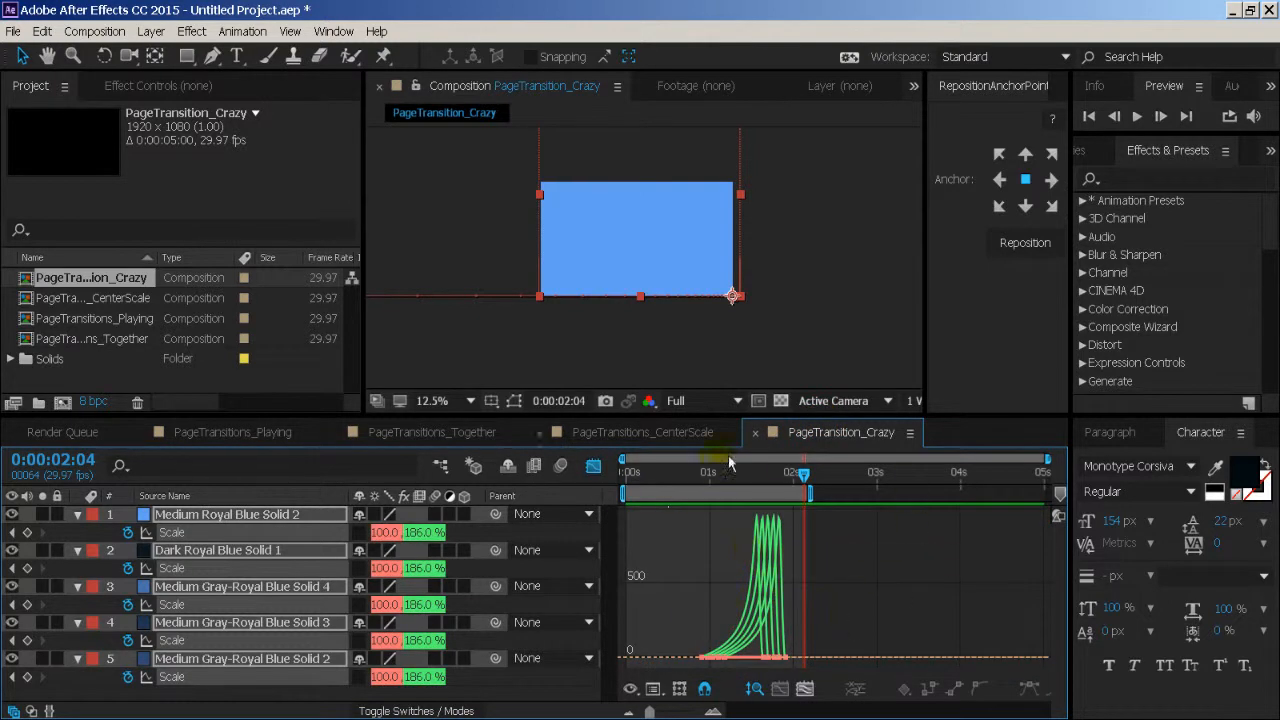
click(594, 466)
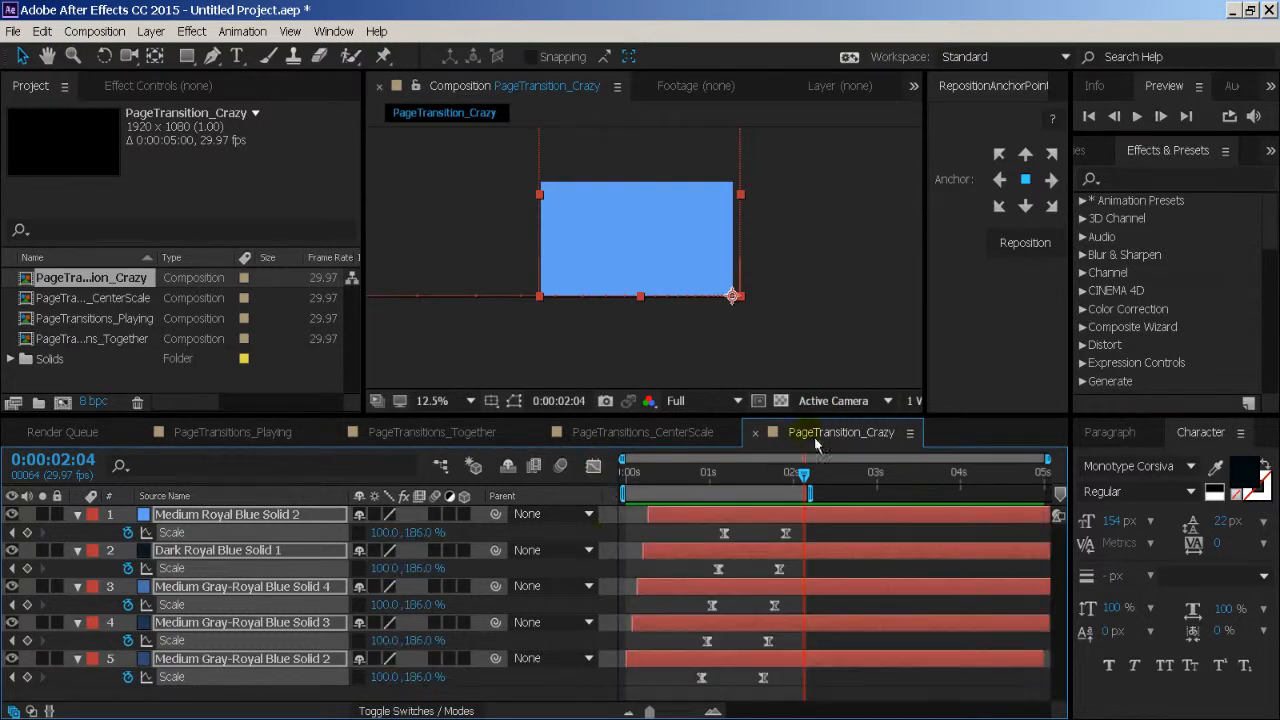
- Scrub through the transition in PageTransitions_Playing and preview the one in PageTransitions_Together
click(645, 432)
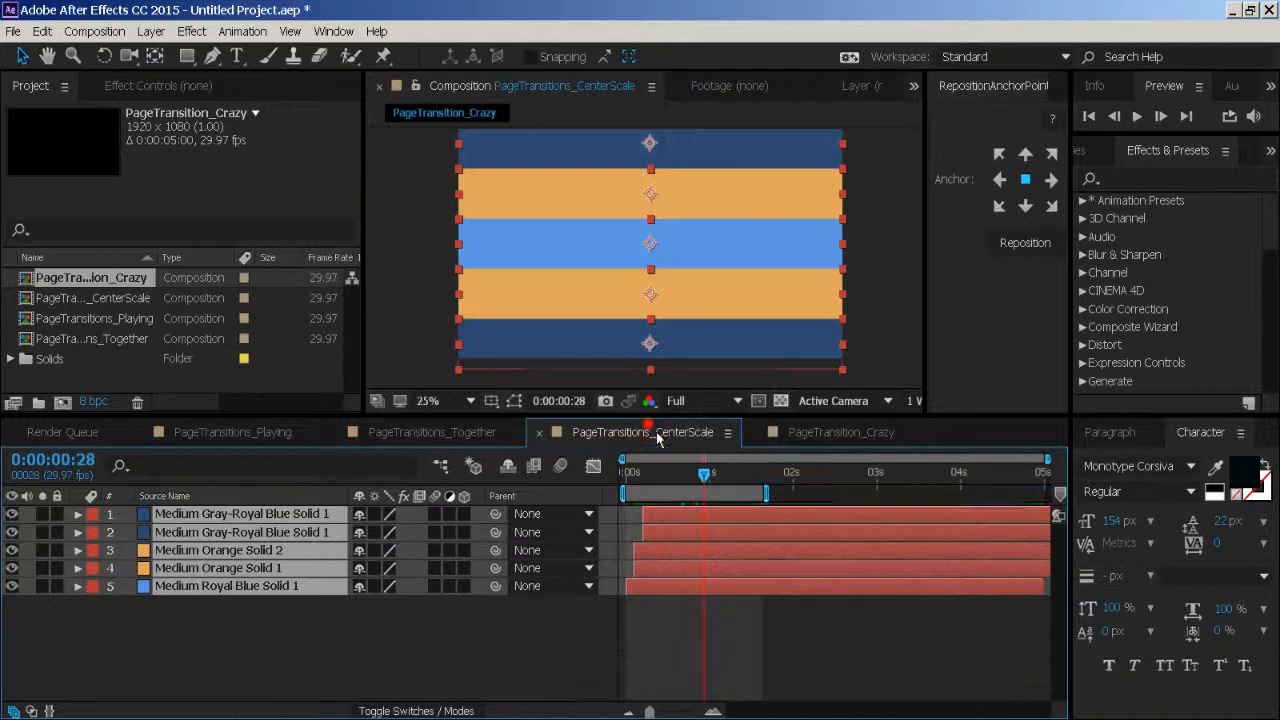
click(470, 432)
click(283, 432)
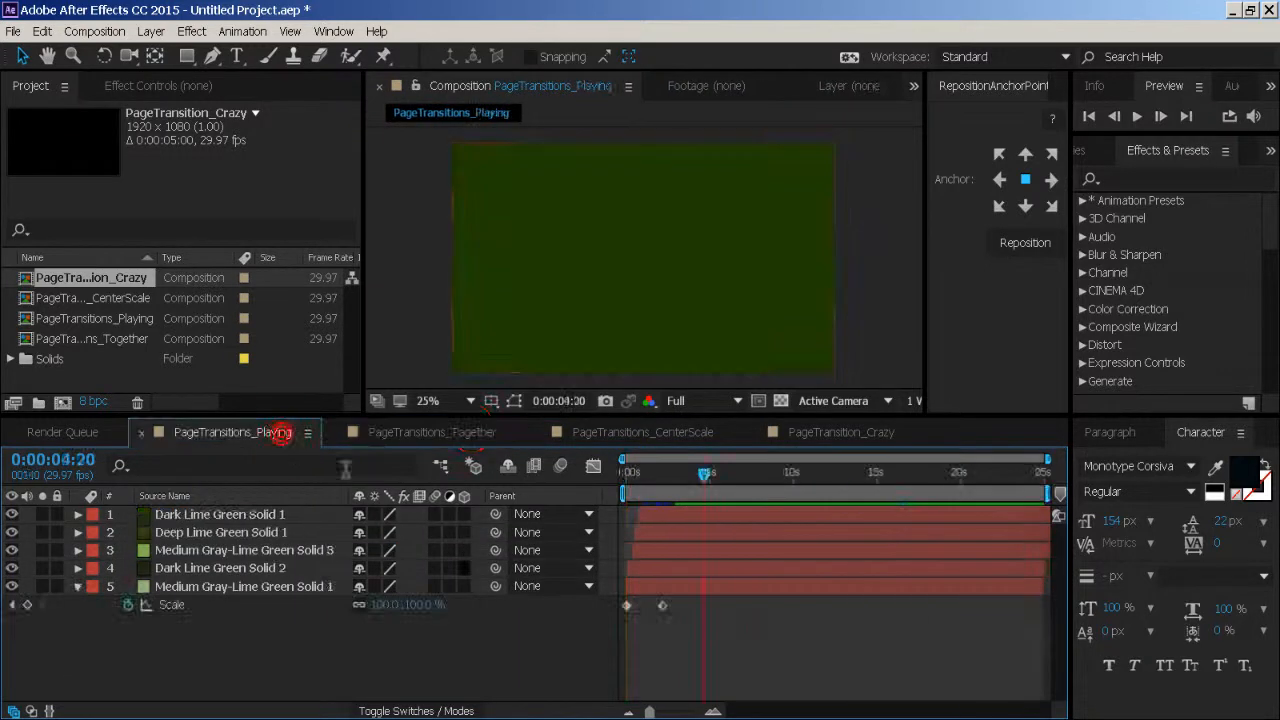
drag(651, 485, 706, 487)
click(476, 437)
key(space)
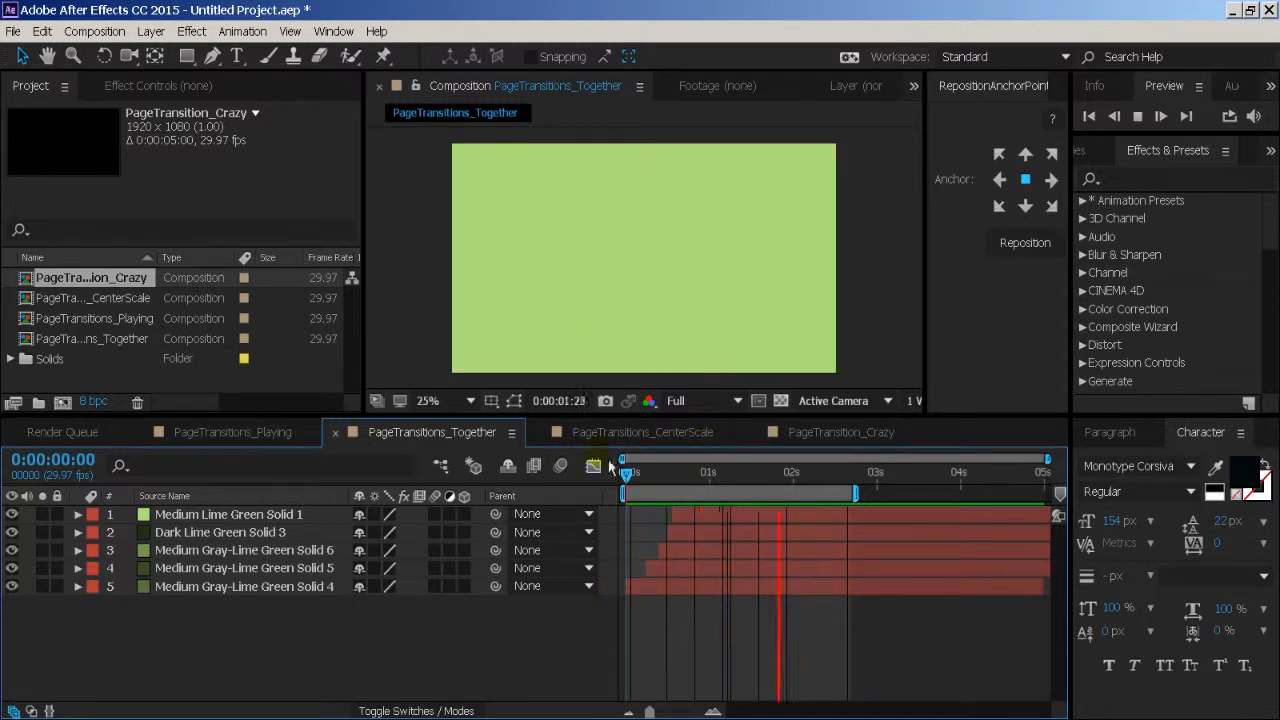
- Preview the transitions in PageTransitions_CenterScale and PageTransition_Crazy
click(618, 432)
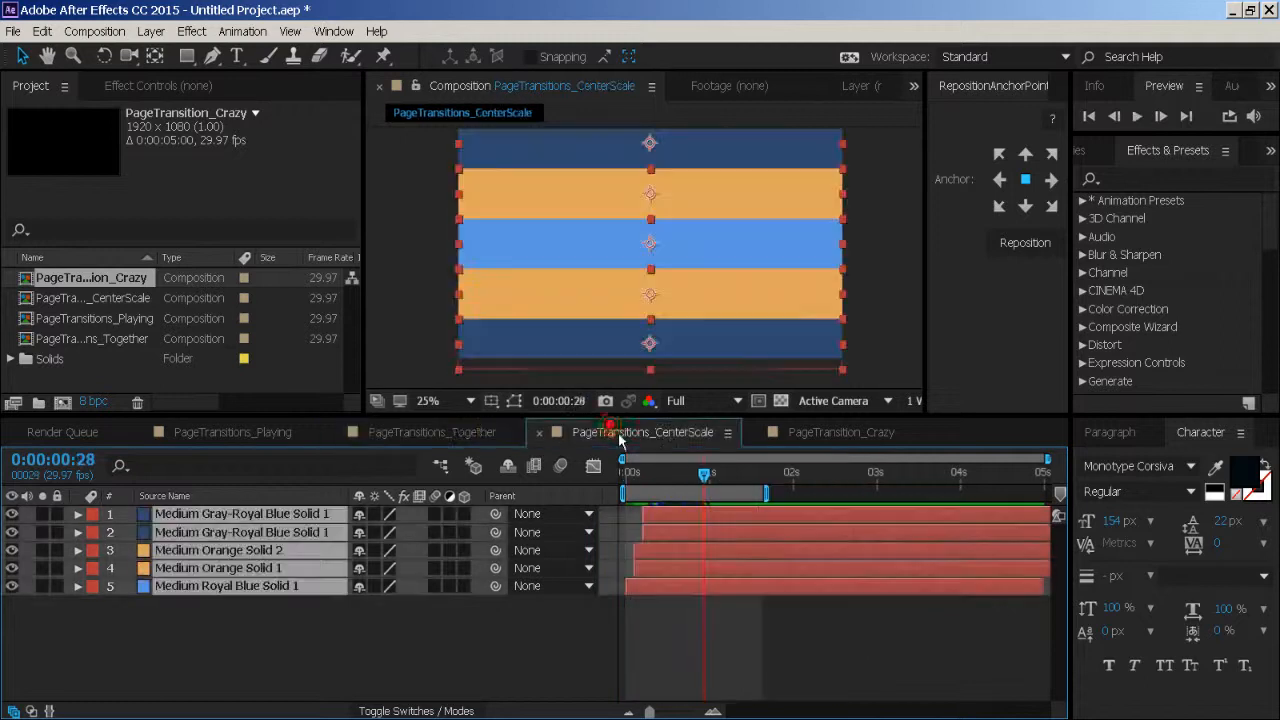
key(space)
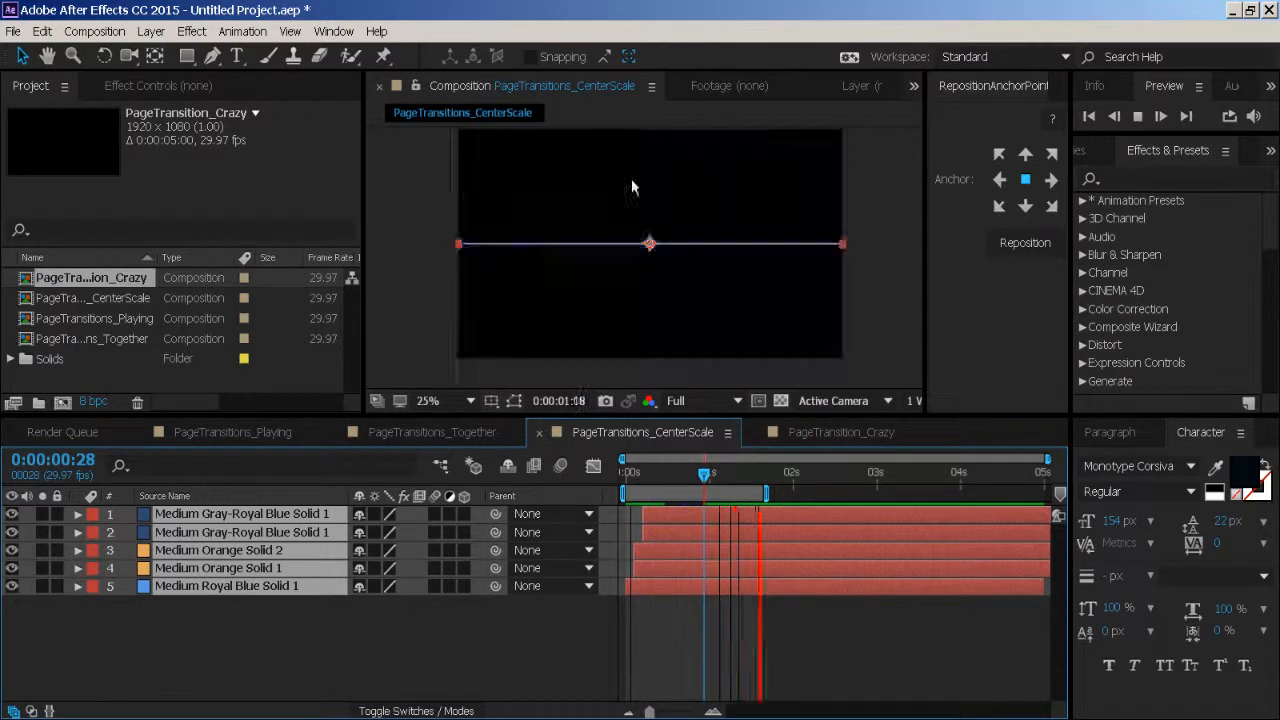
click(842, 438)
key(space)
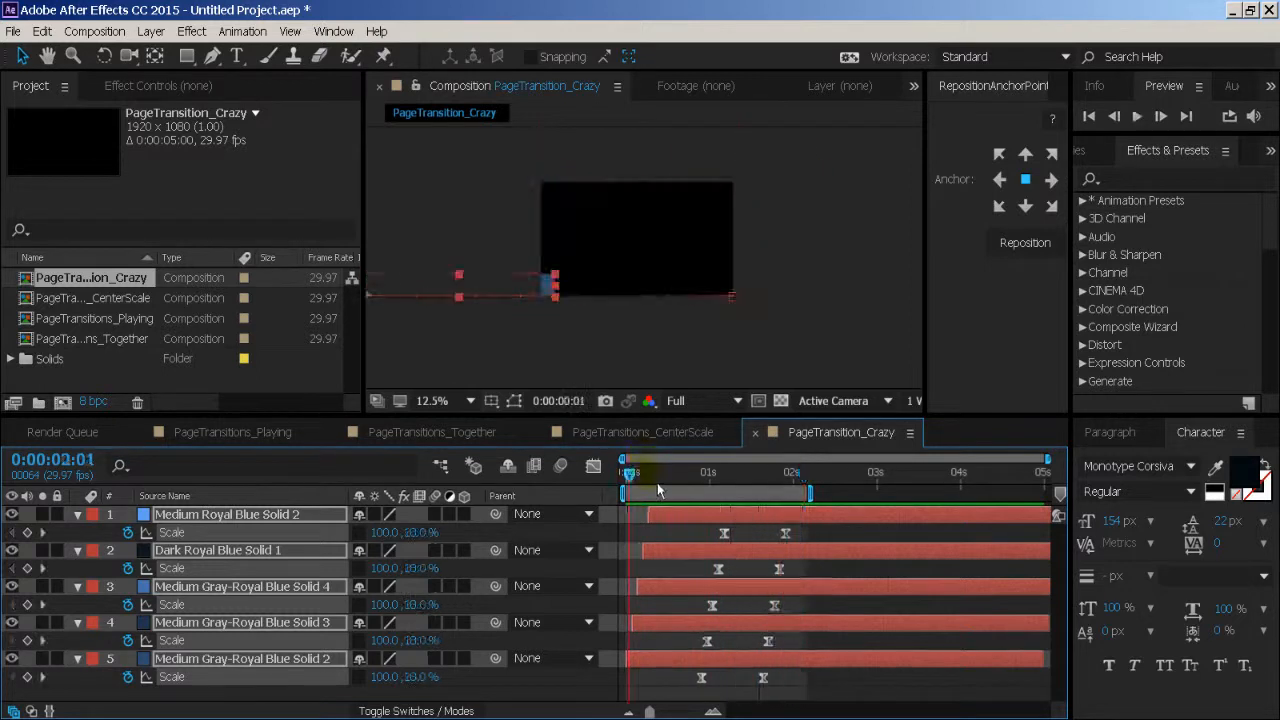
key(space)
- Collapse and deselect all five layers, and move the current time to 0:00:01:17, where all the coloured bands show
key(u)
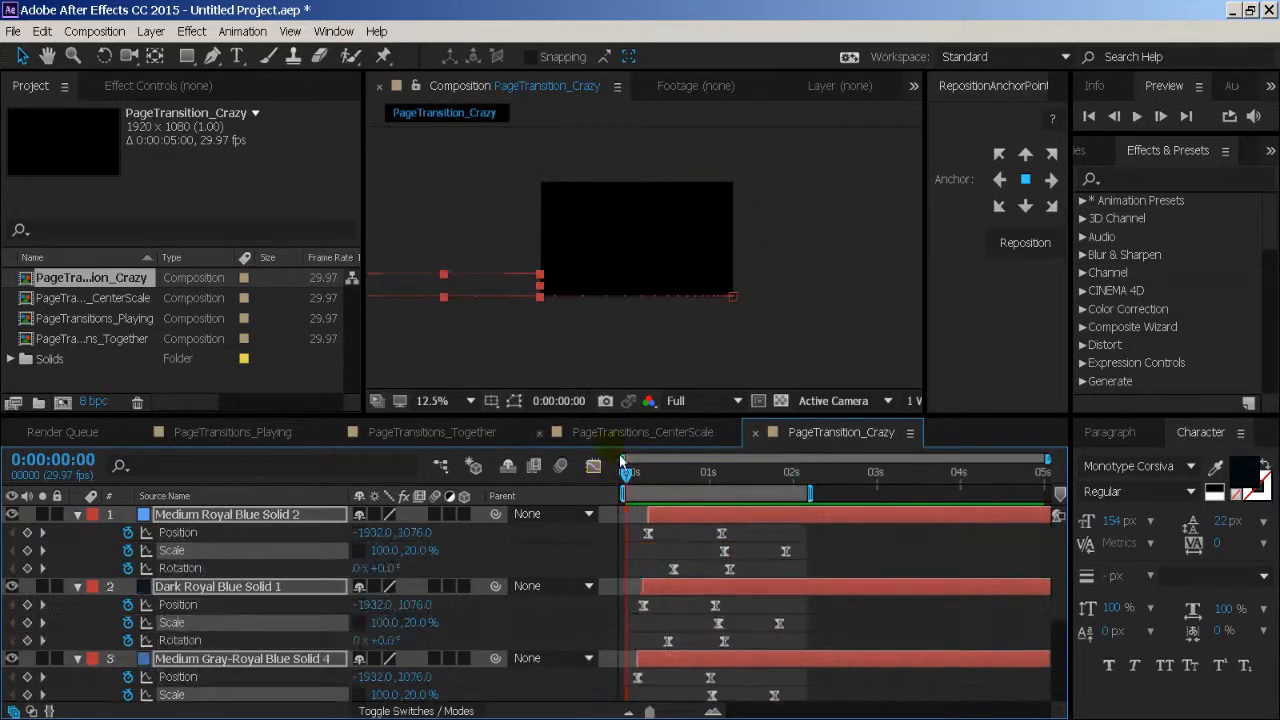
key(u)
click(605, 630)
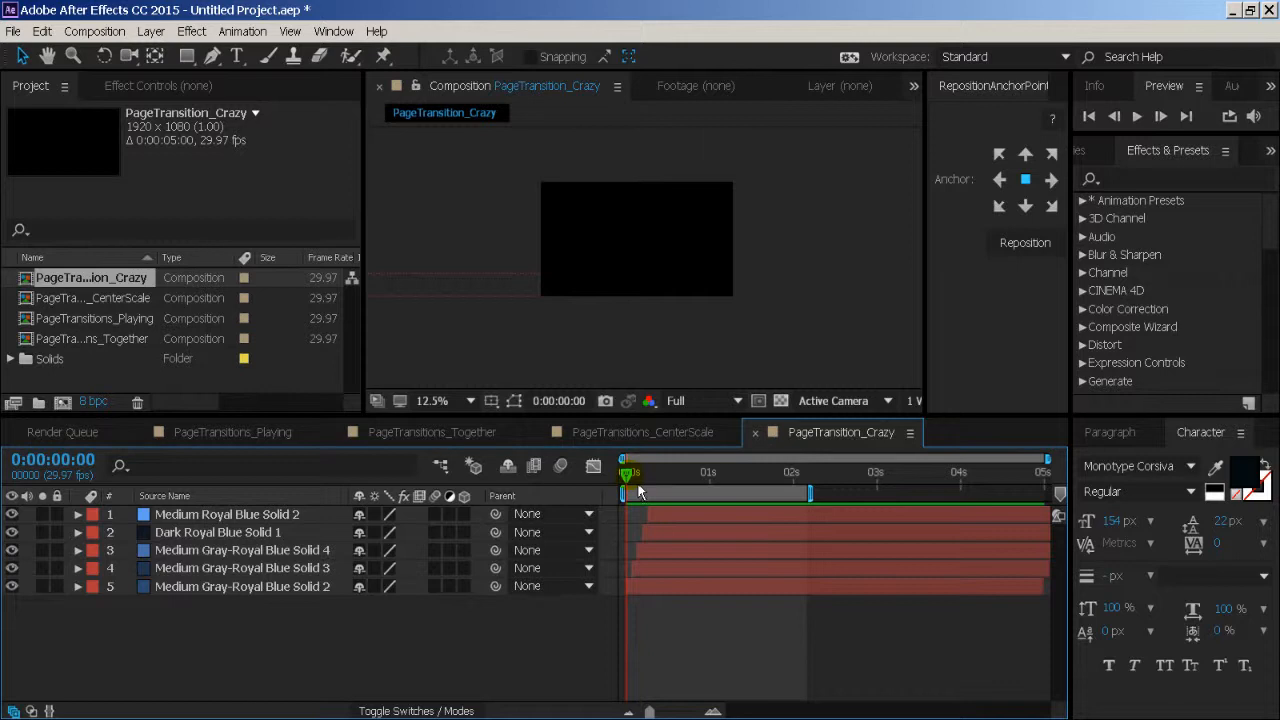
mouse_move(637, 482)
mouse_down()
mouse_move(782, 478)
mouse_move(768, 481)
mouse_up()
click(667, 248)
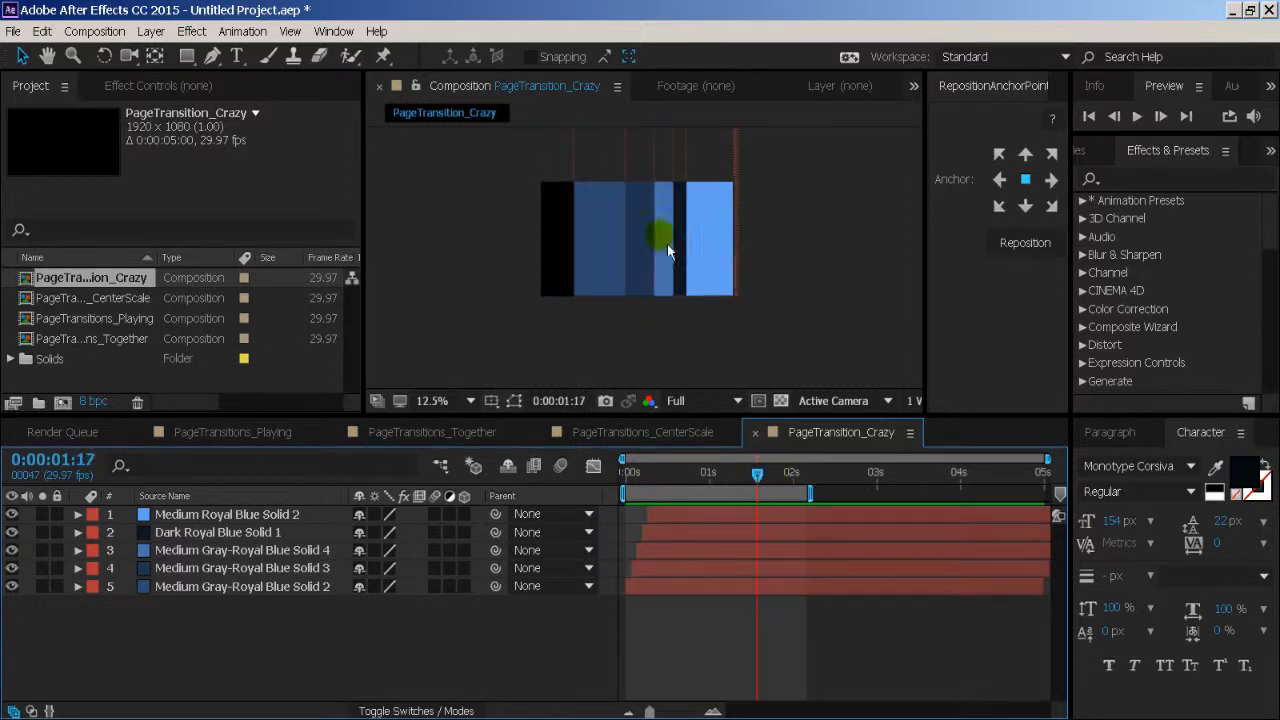
key(period)
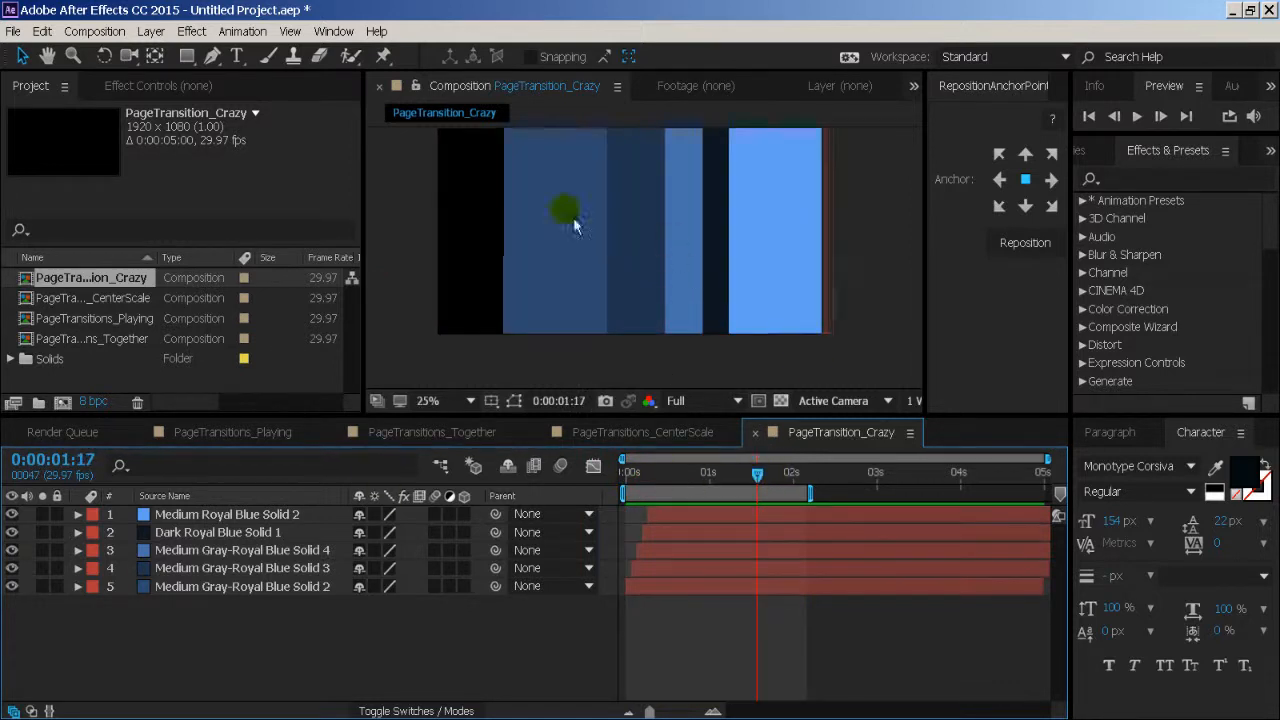
- Add a new adjustment layer above the five solid layers in PageTransition_Crazy
drag(250, 615, 253, 530)
click(265, 623)
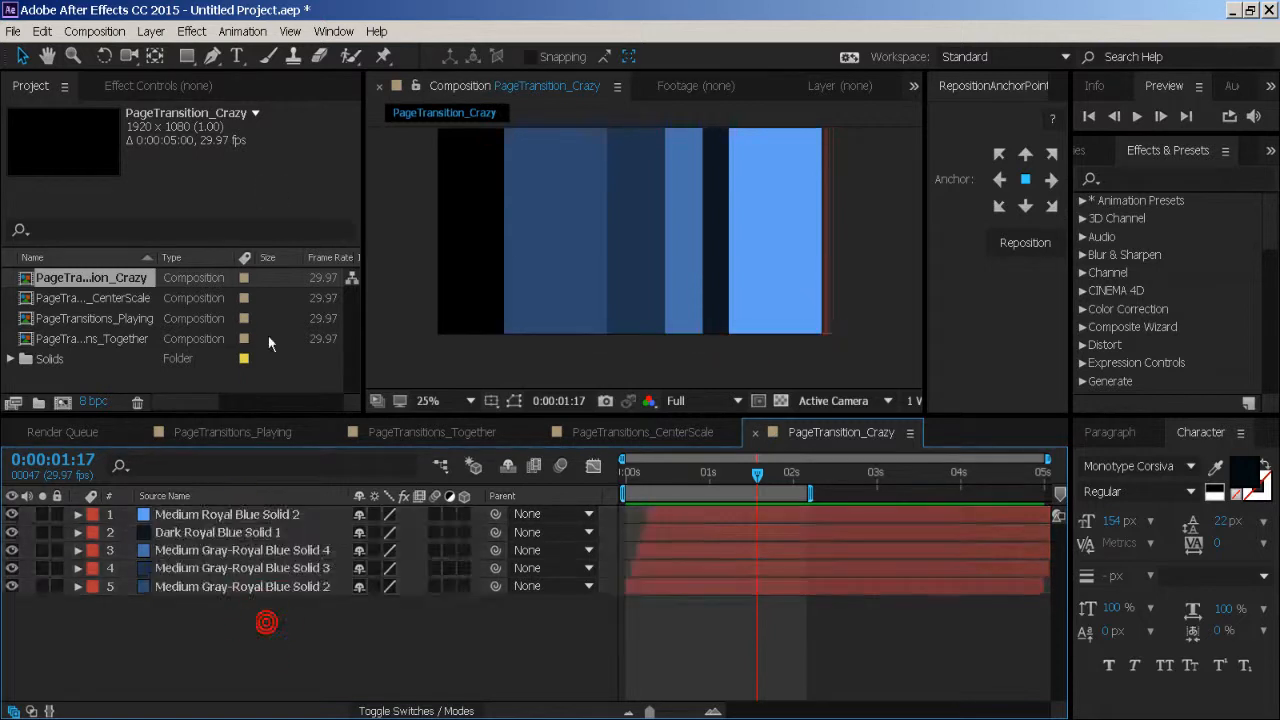
click(151, 31)
mouse_move(163, 52)
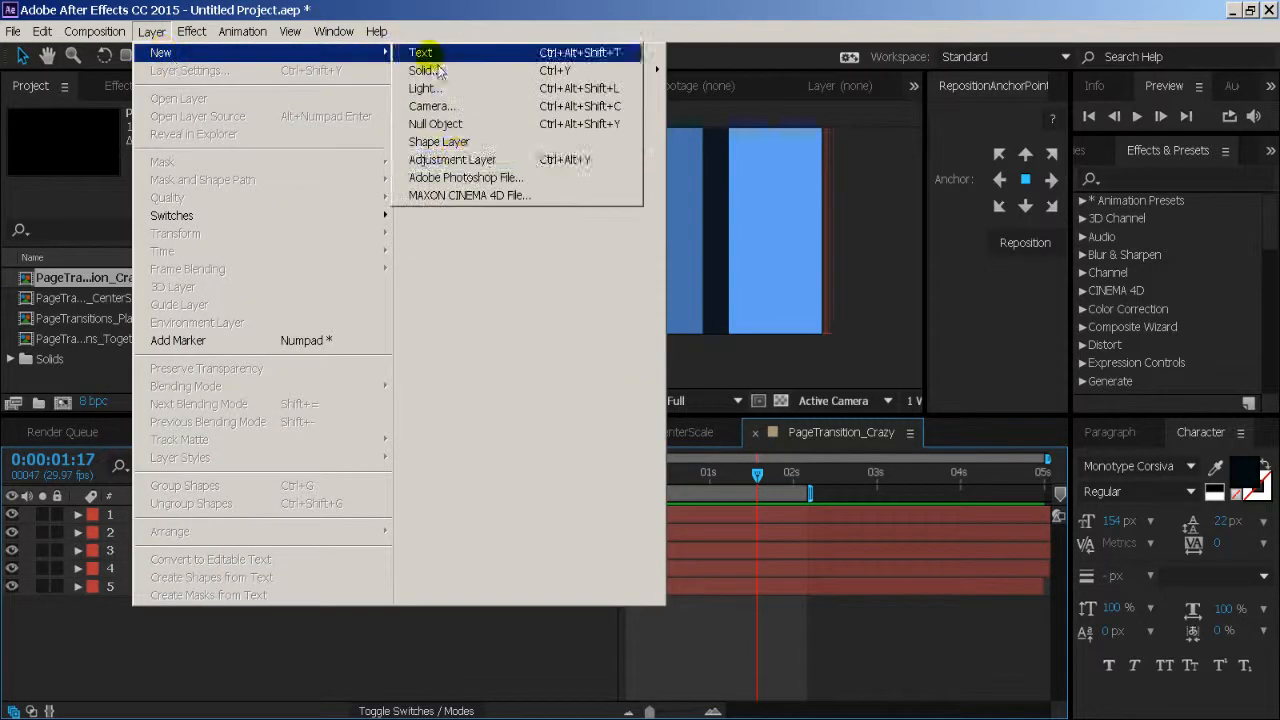
click(465, 162)
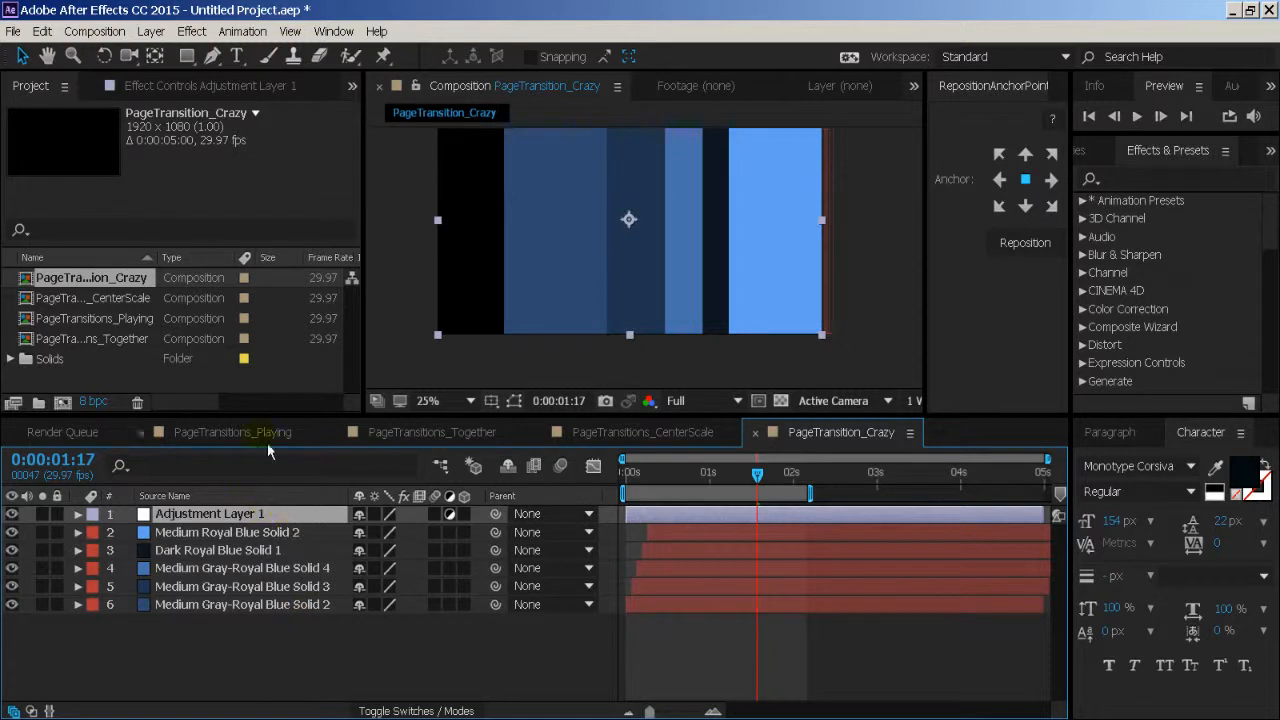
- Apply Hue/Saturation to the adjustment layer, with Master Hue at 244° and Master Saturation at -71
click(197, 33)
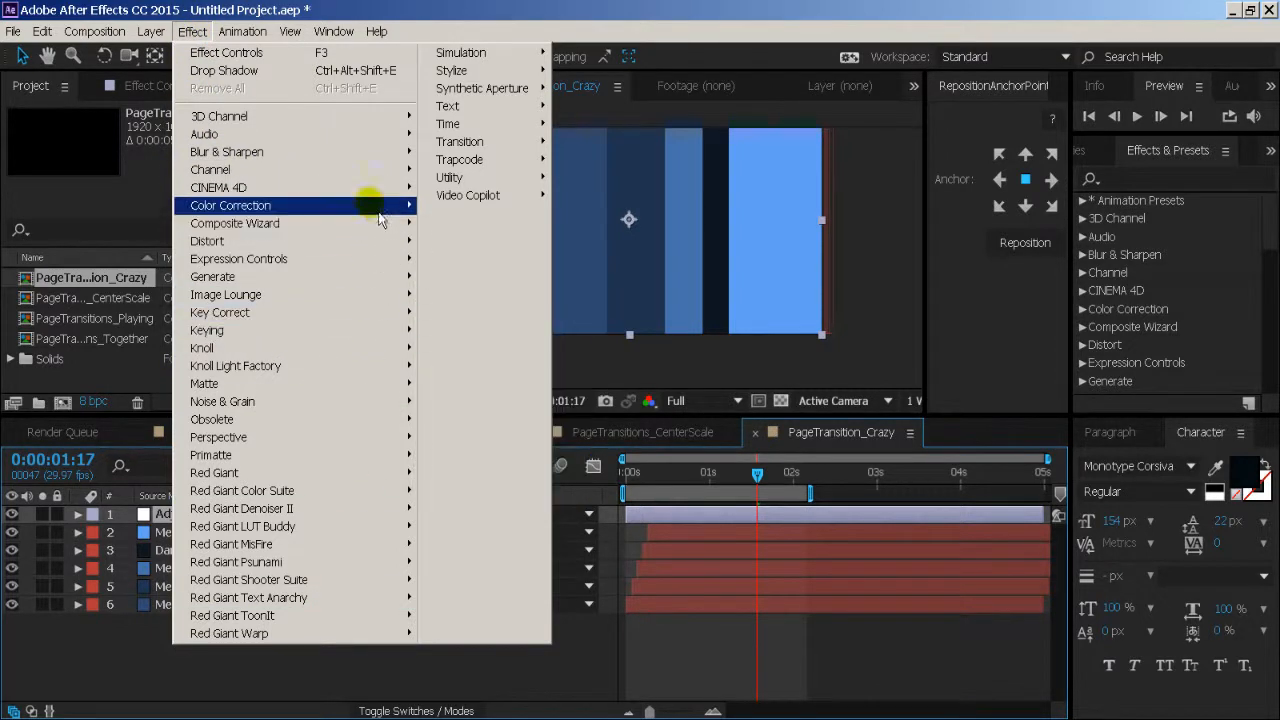
mouse_move(386, 212)
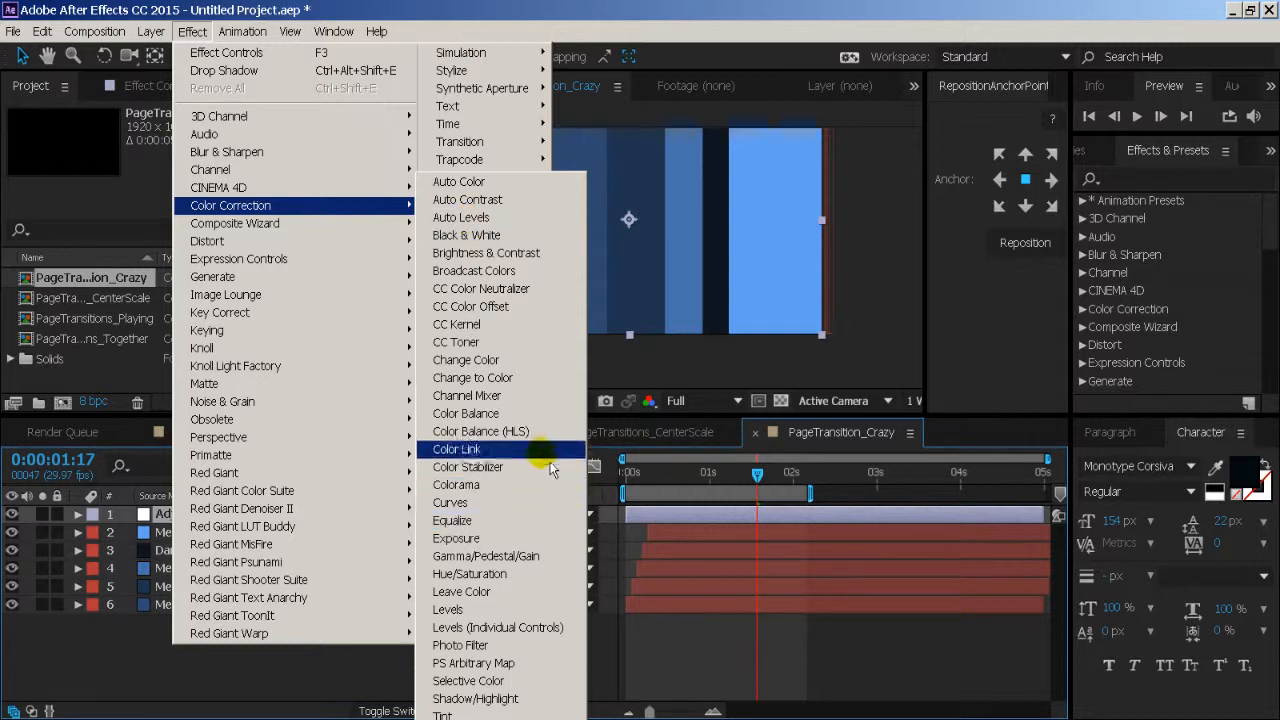
click(579, 576)
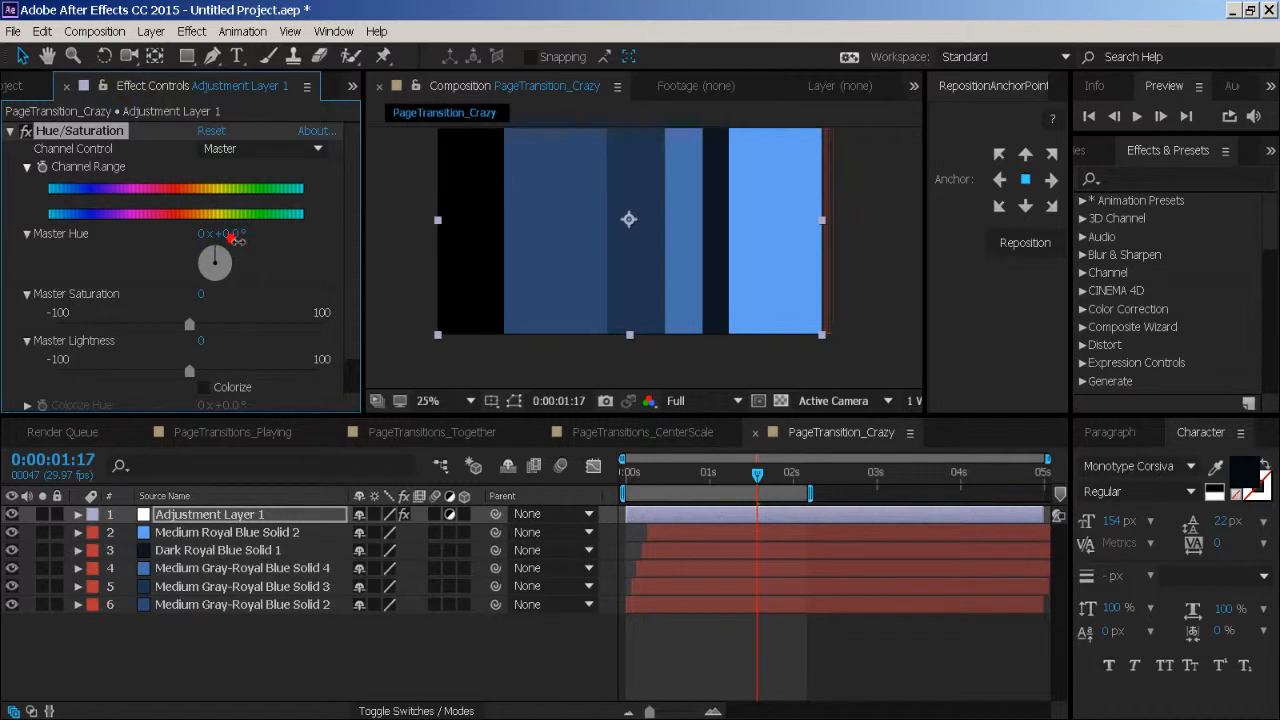
drag(247, 242, 425, 272)
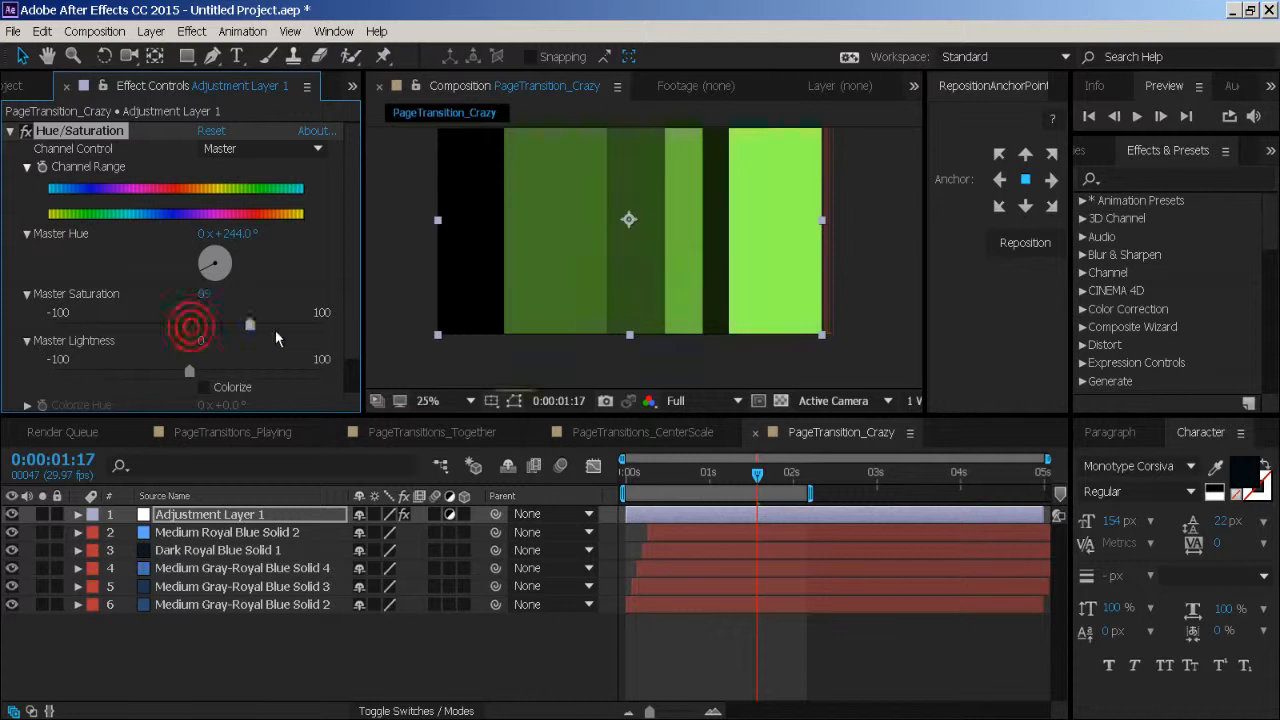
drag(277, 339, 104, 322)
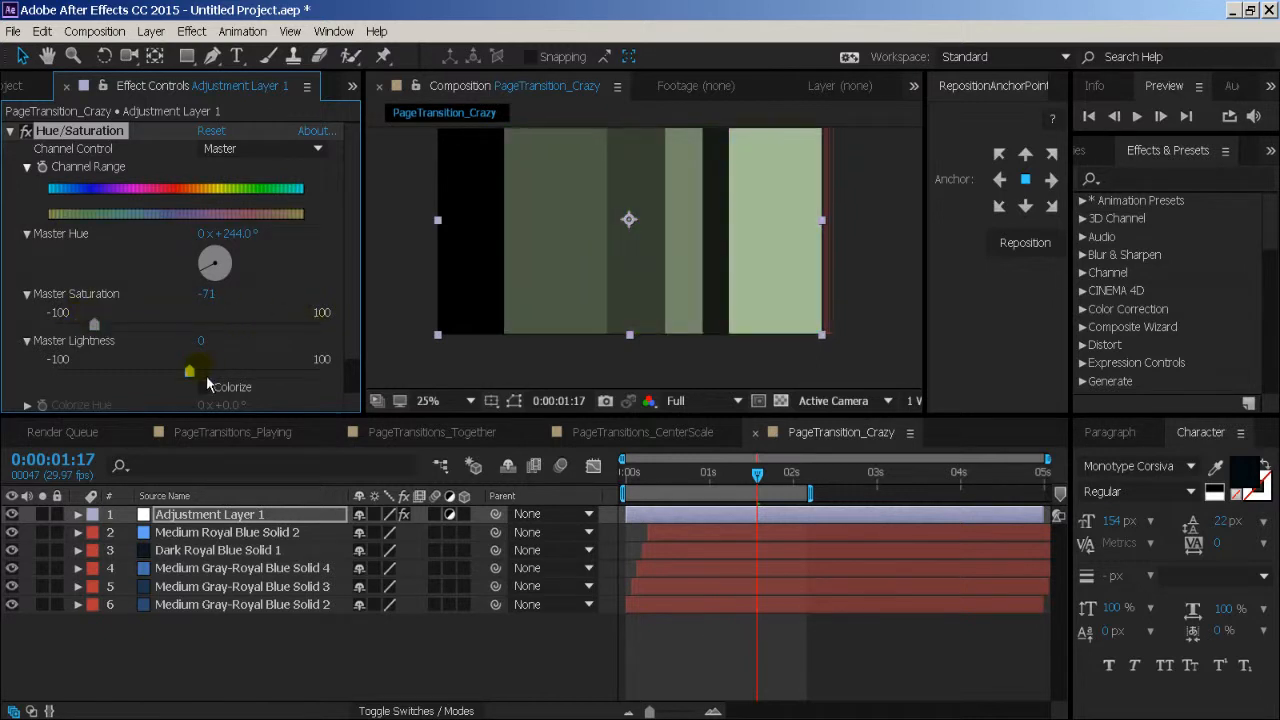
- Set Hue/Saturation's Master Lightness to 17 and Master Hue to 280°, and preview the recoloured transition from the start
mouse_move(189, 372)
mouse_down()
mouse_move(138, 378)
mouse_move(213, 372)
mouse_up()
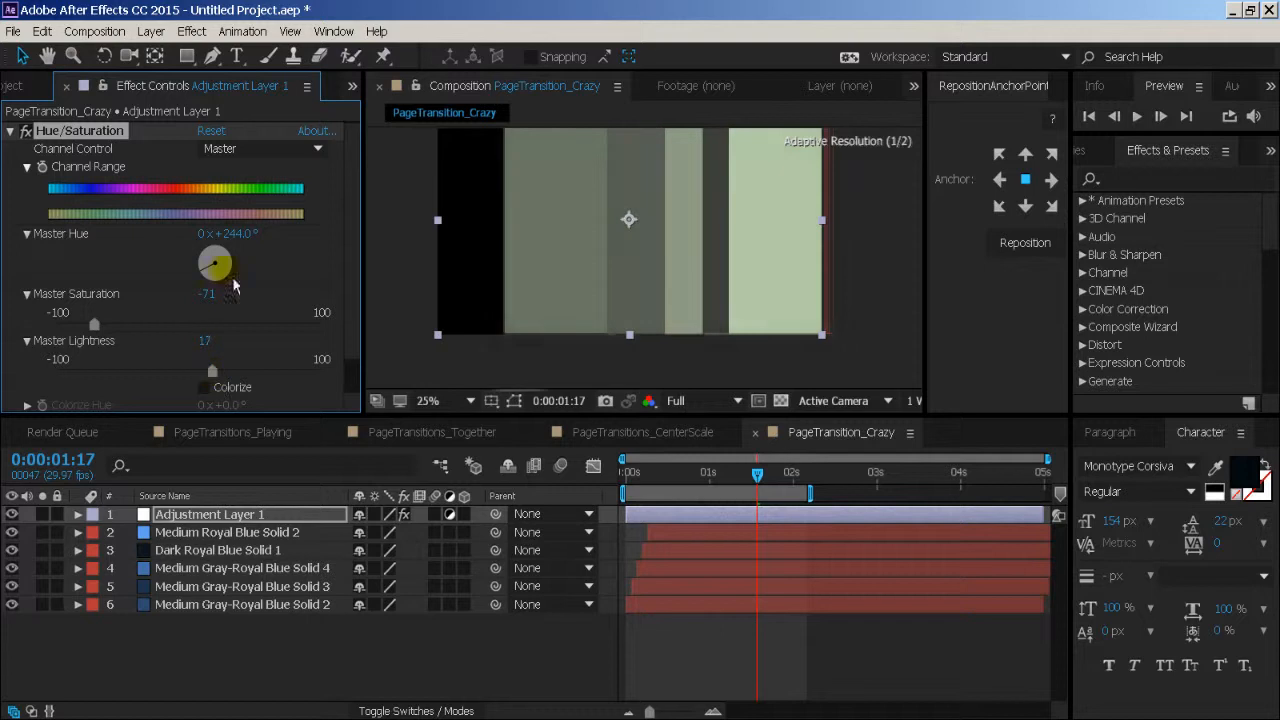
drag(228, 233, 273, 244)
drag(657, 488, 625, 488)
click(464, 660)
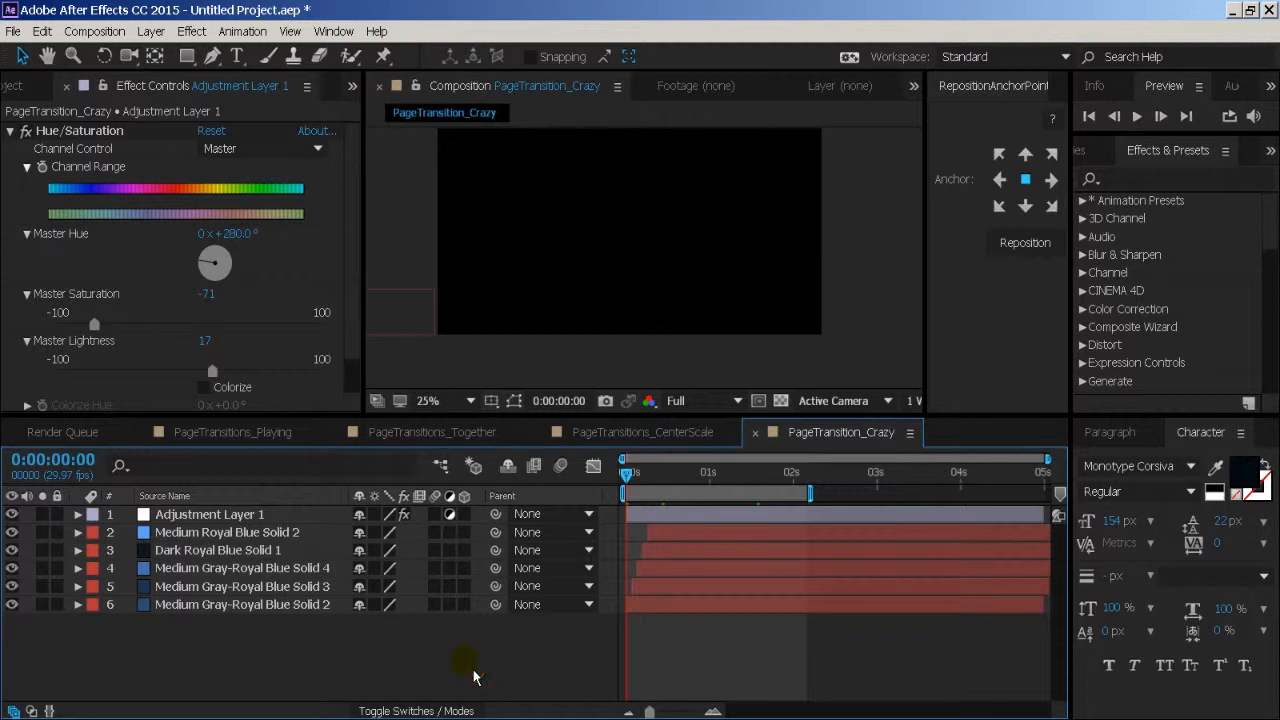
key(space)
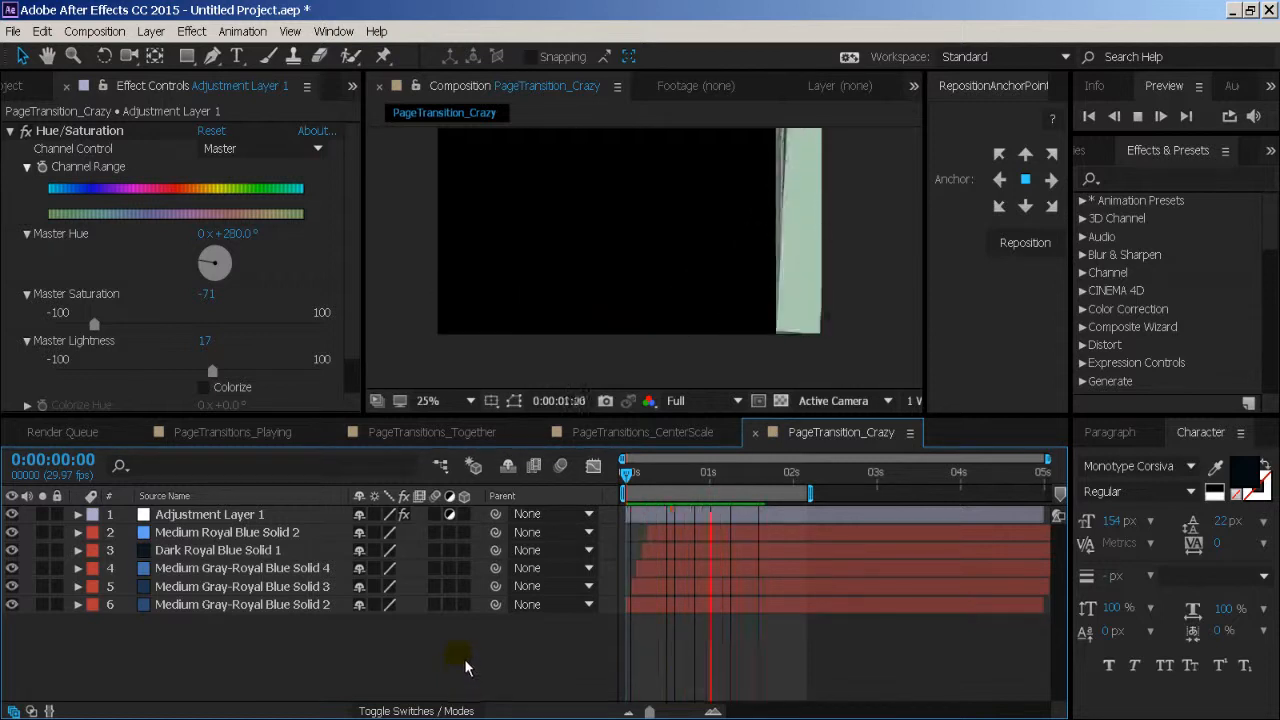
key(space)
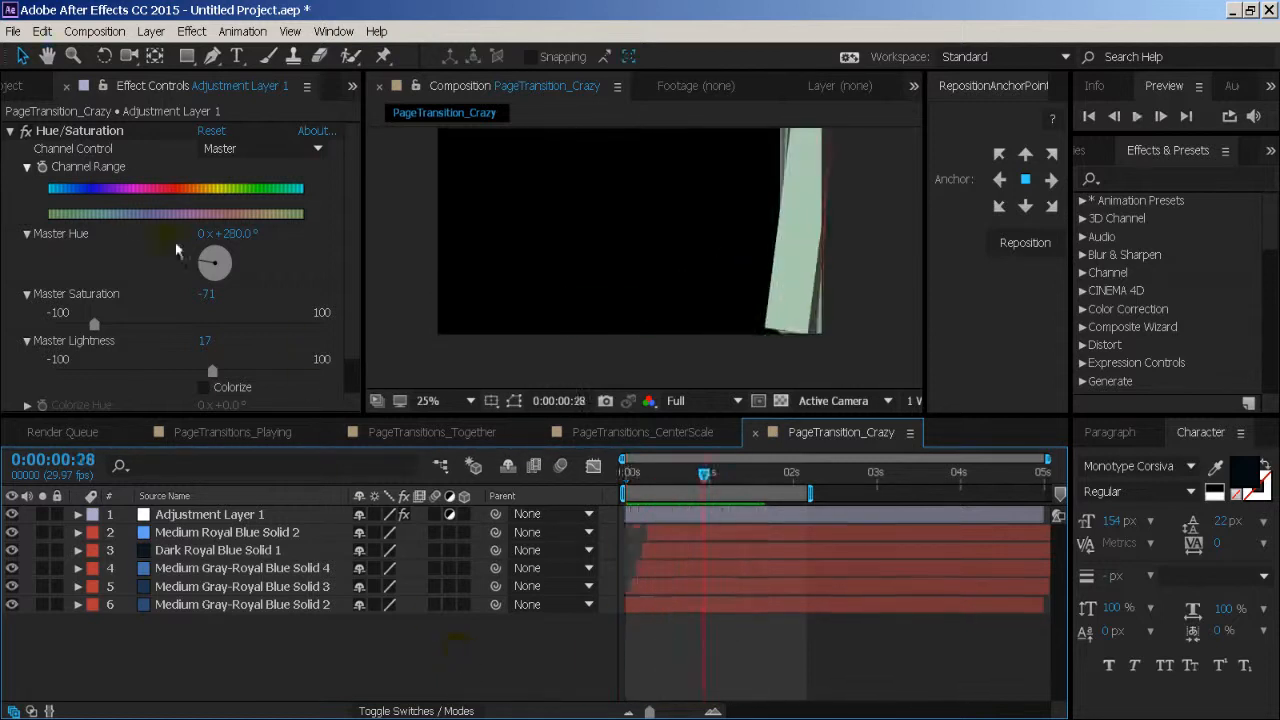
- Replace Hue/Saturation on the adjustment layer with Colorama, and move the current time to 0:00:01:18, where all the bands show
click(108, 138)
key(Delete)
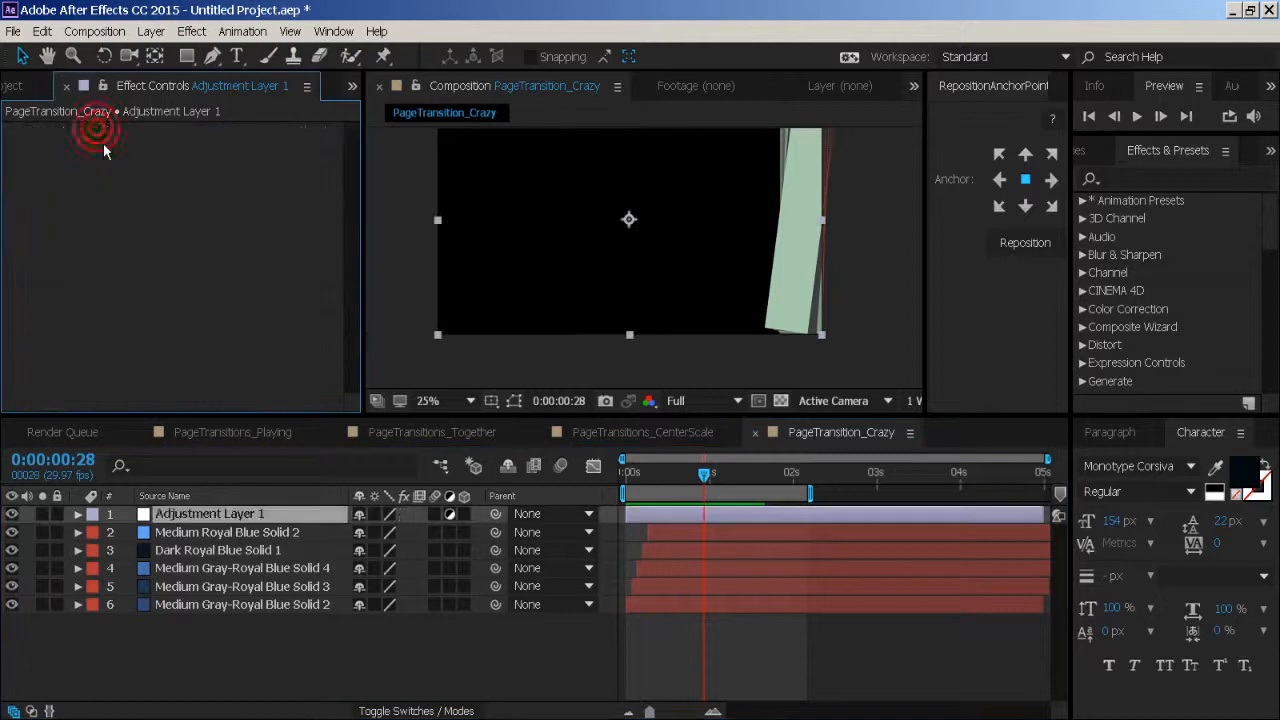
click(150, 31)
mouse_move(192, 31)
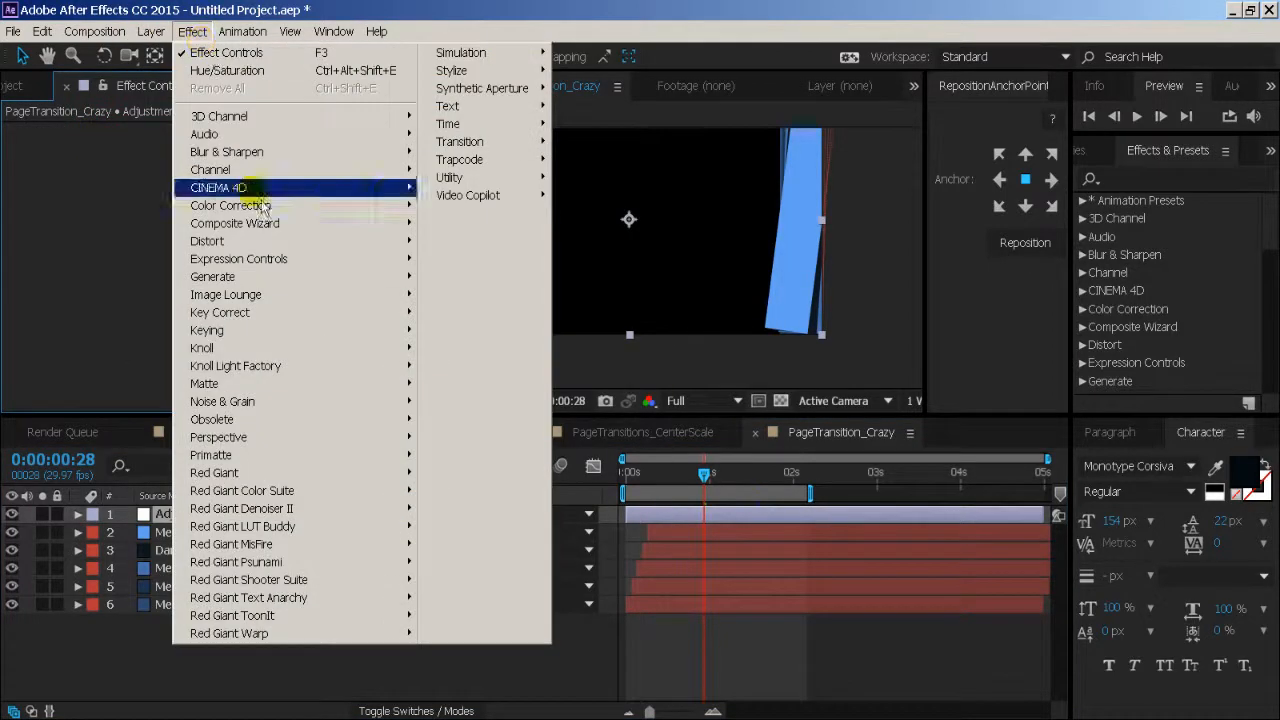
mouse_move(350, 222)
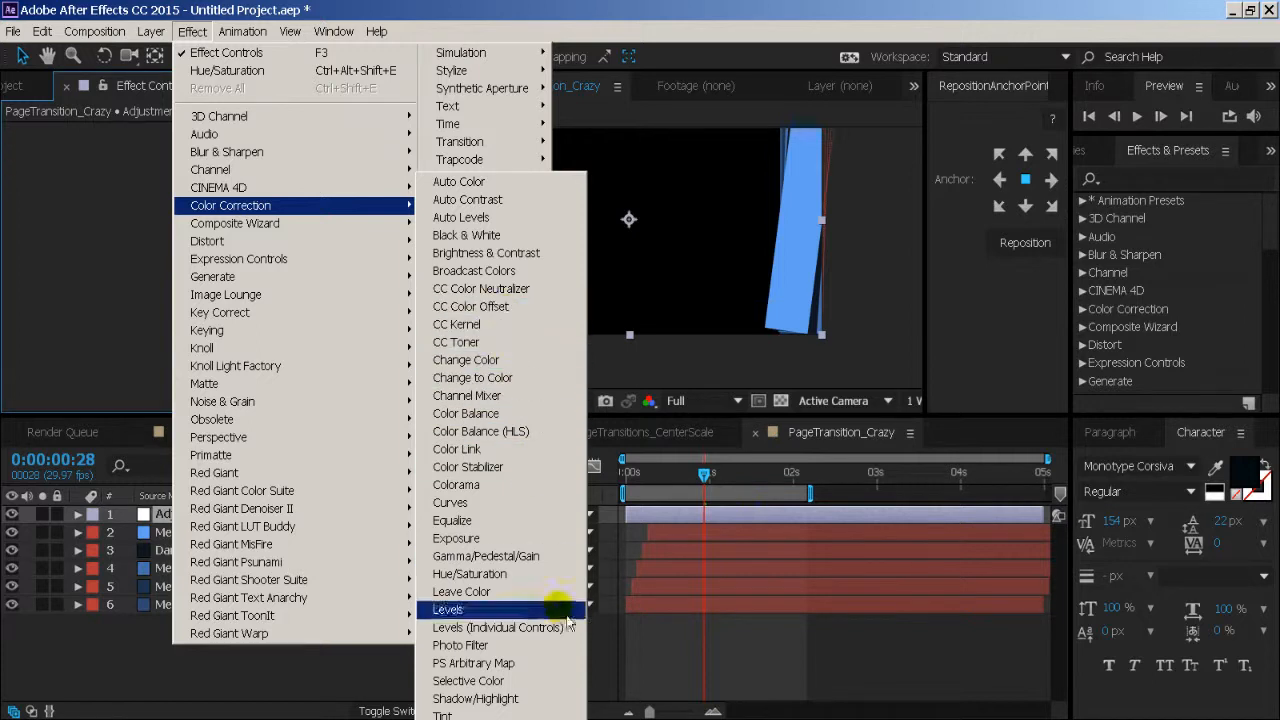
click(548, 497)
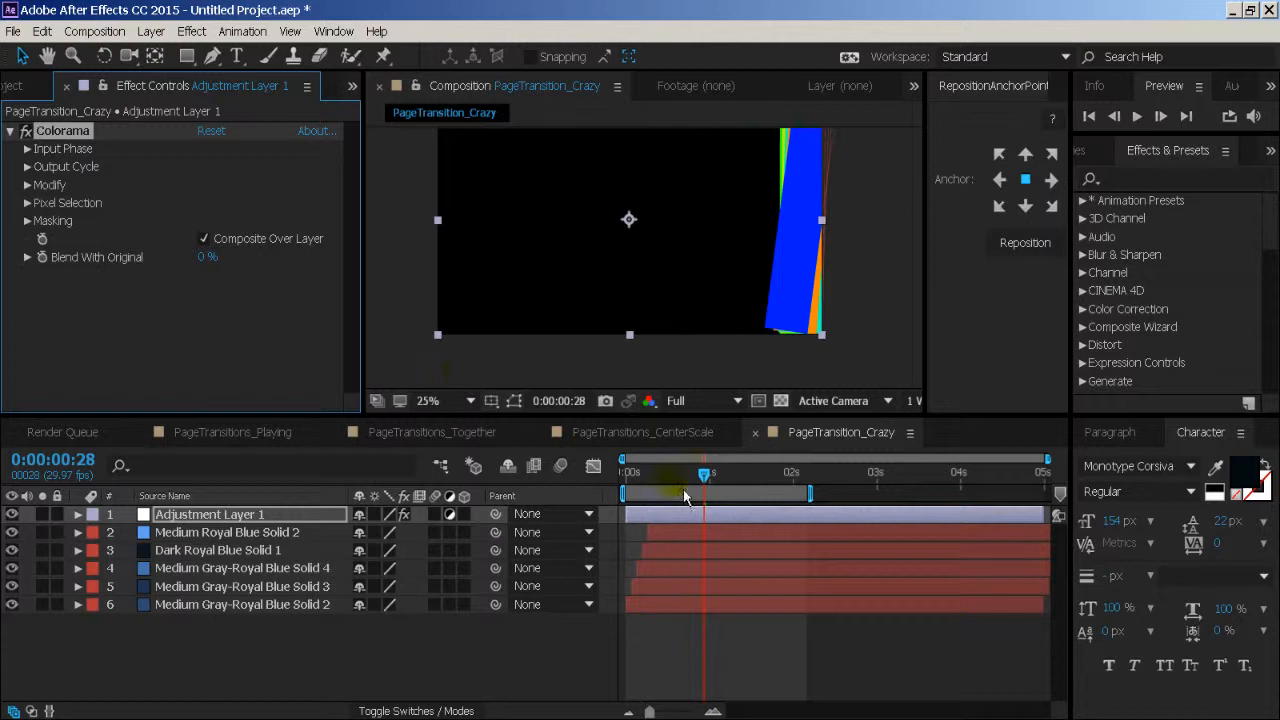
drag(683, 489, 760, 489)
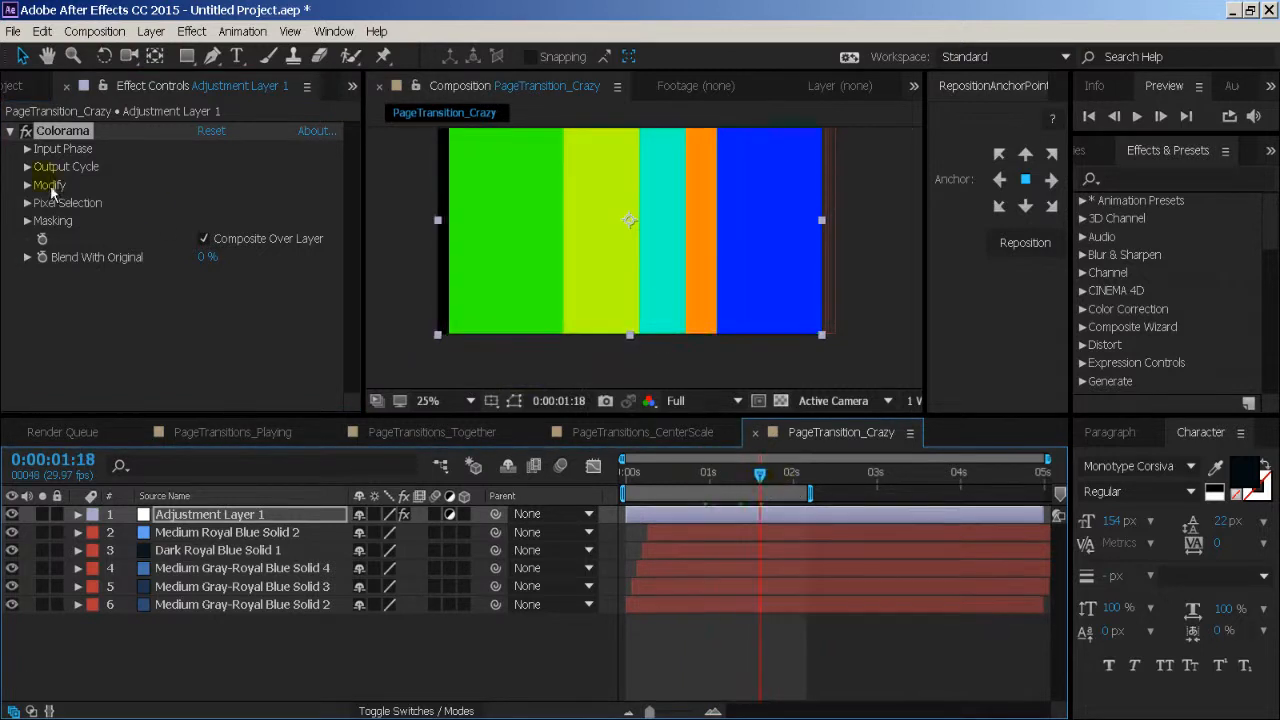
- Try Blue, Lightness and Saturation as the source of Colorama's input phase, and return it to Intensity
click(27, 149)
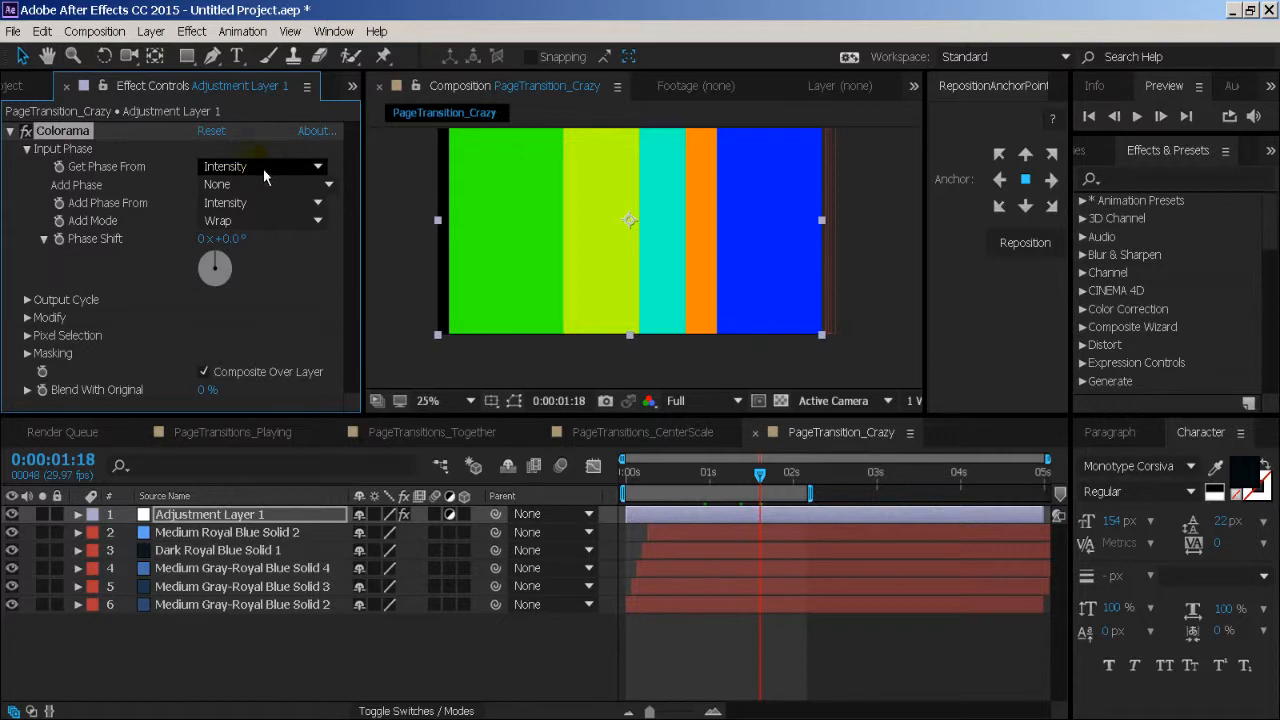
click(263, 168)
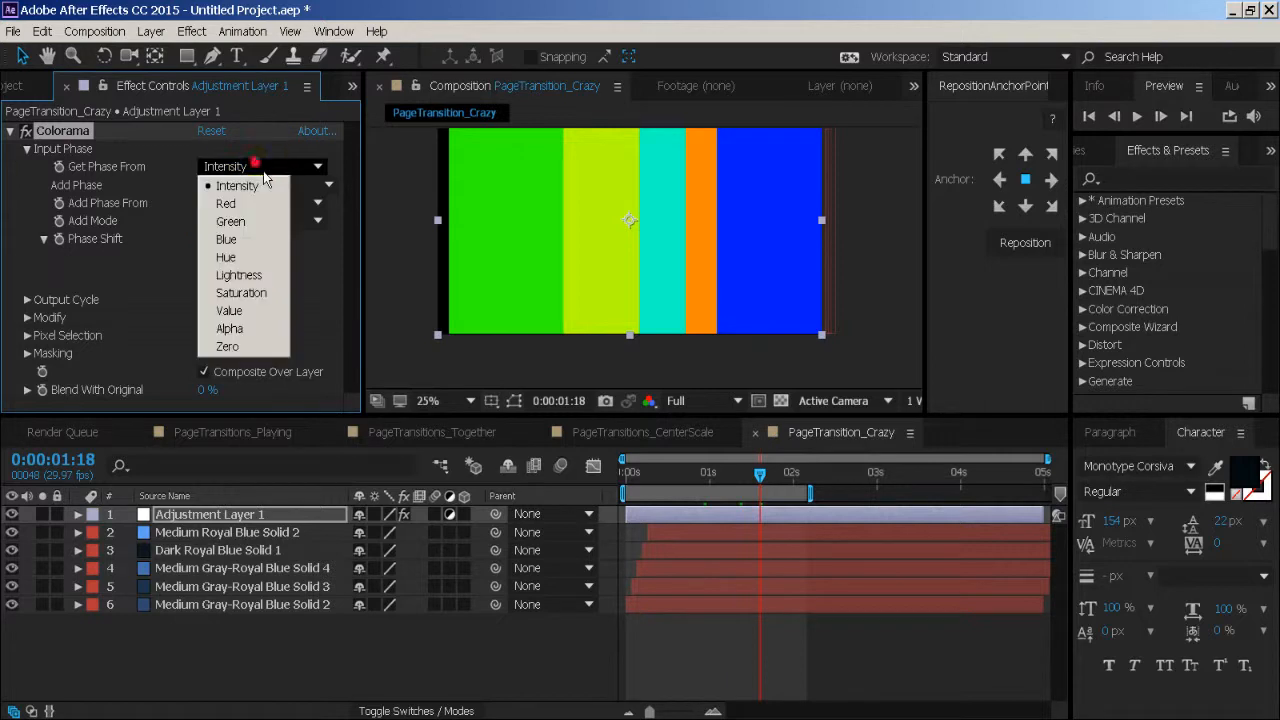
click(254, 241)
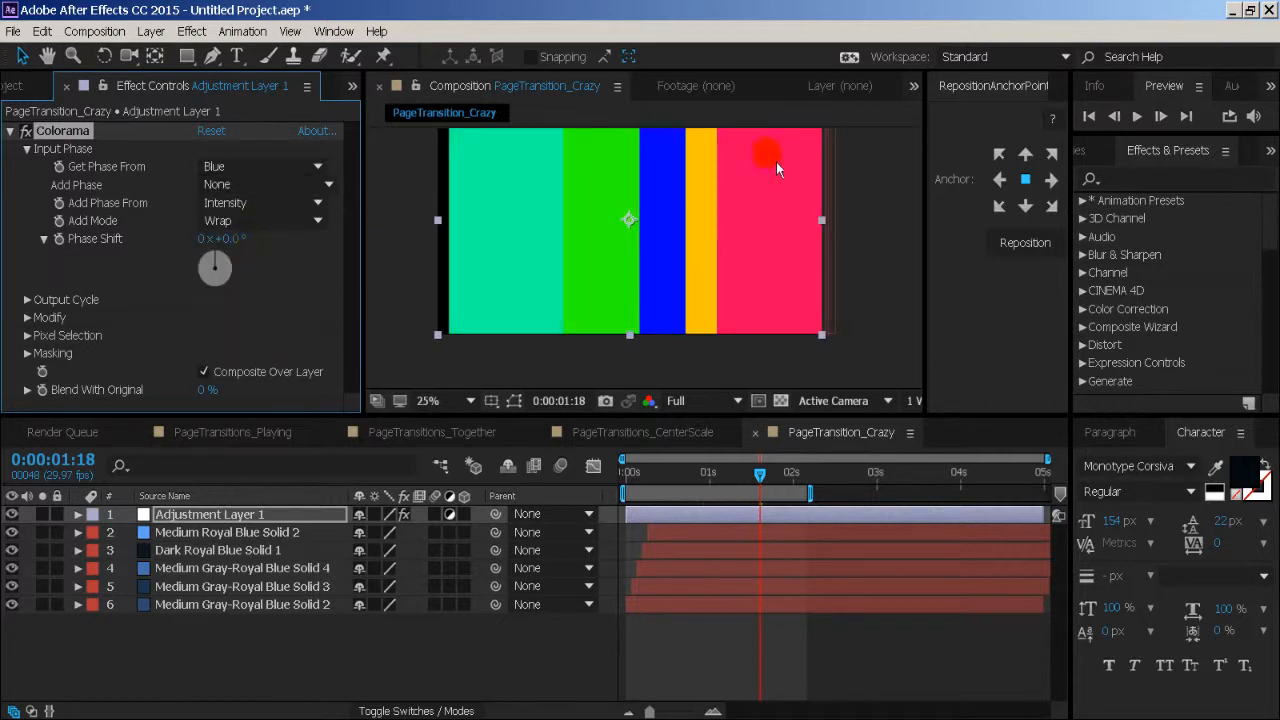
click(267, 164)
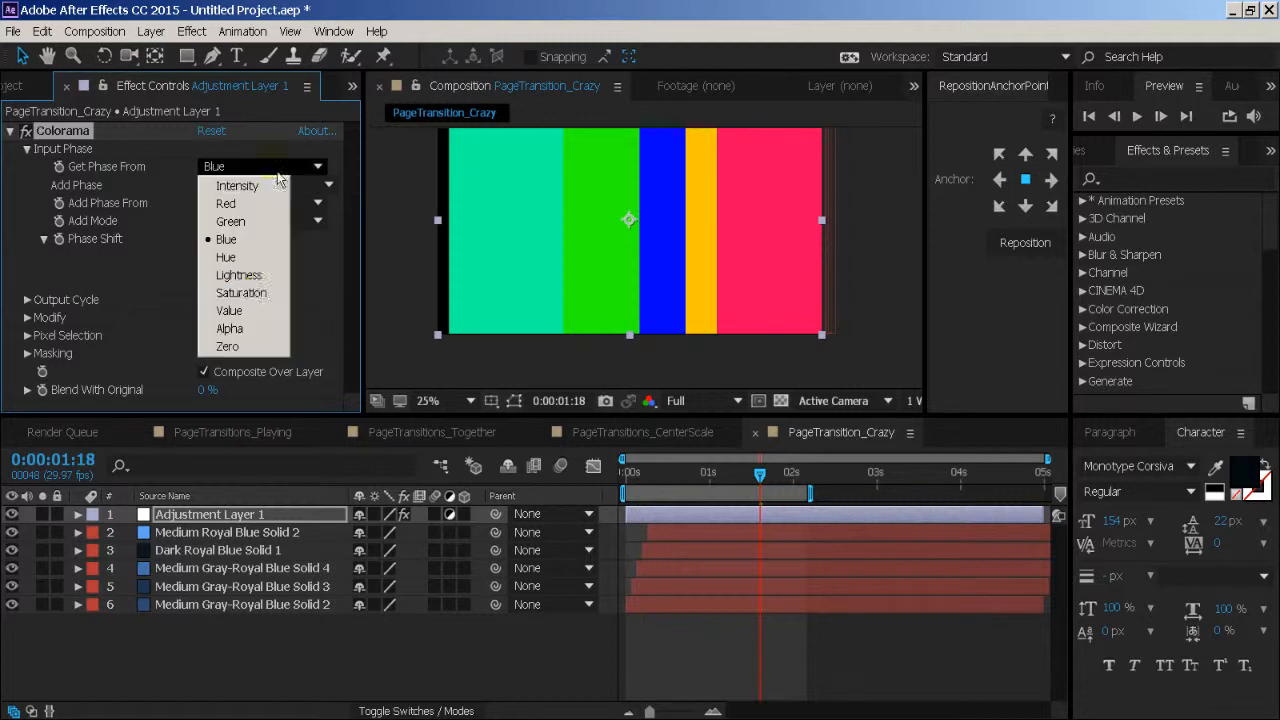
click(258, 276)
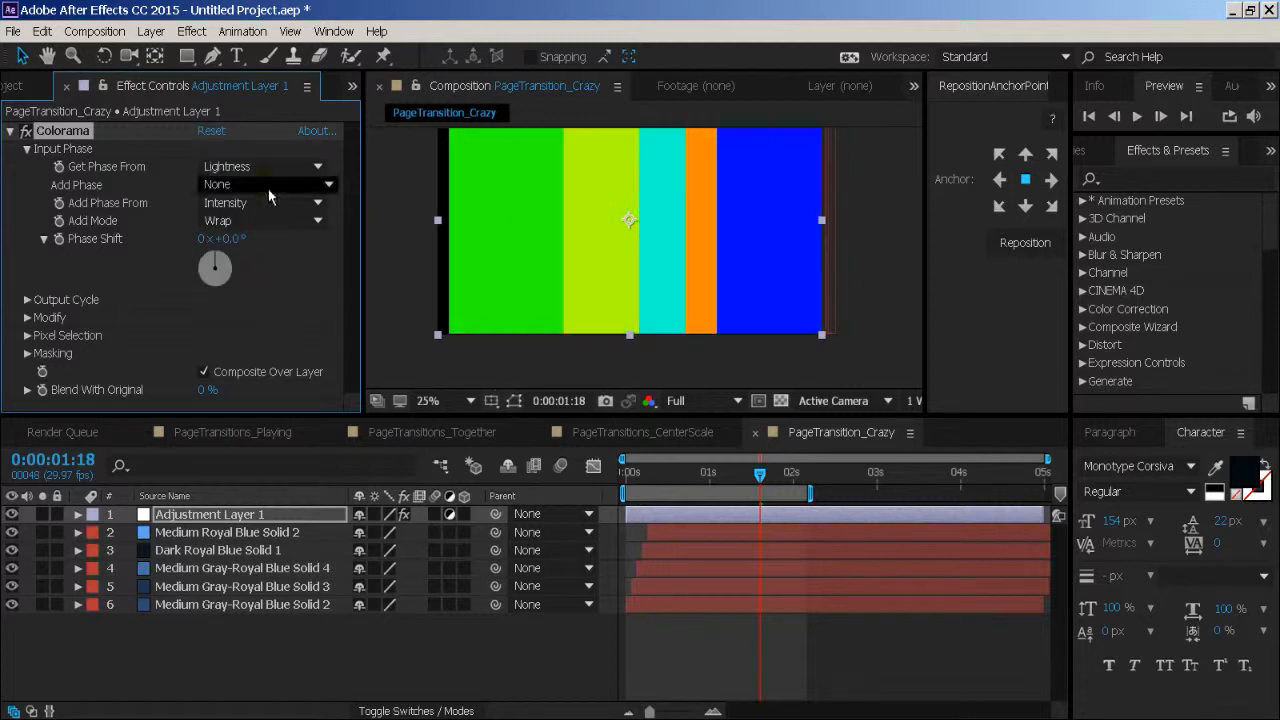
click(256, 165)
click(260, 293)
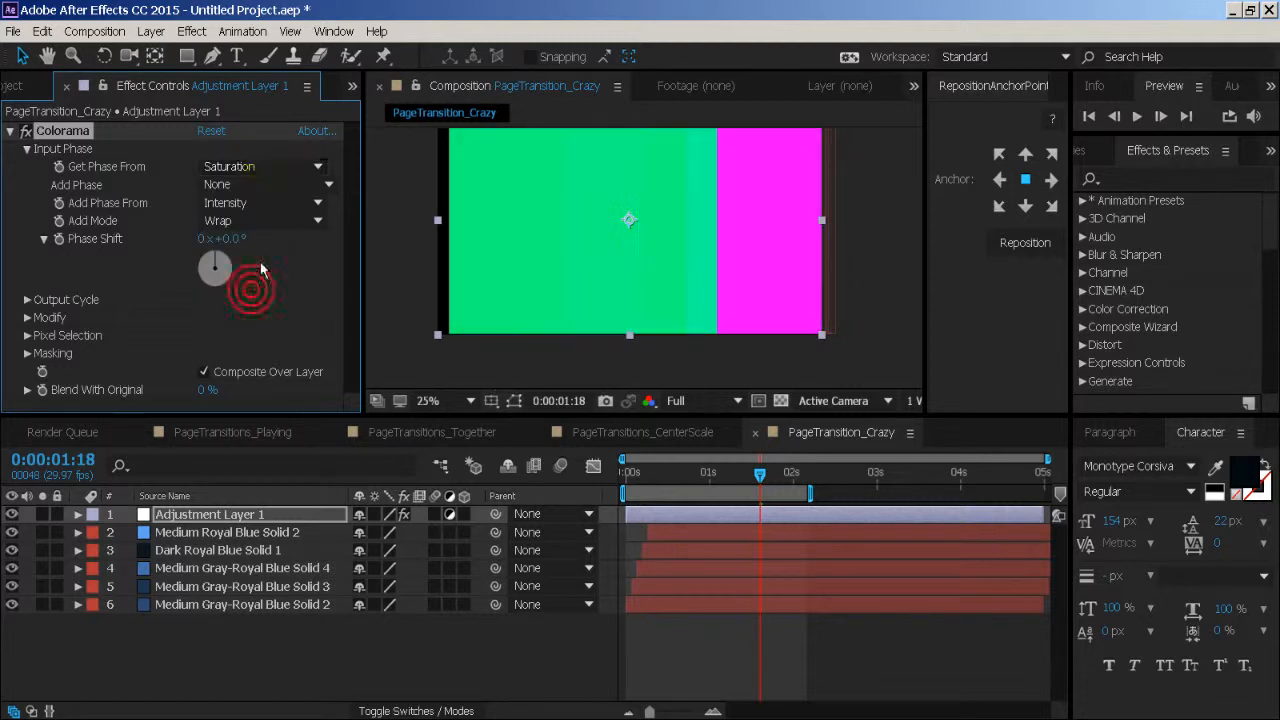
click(262, 166)
click(250, 184)
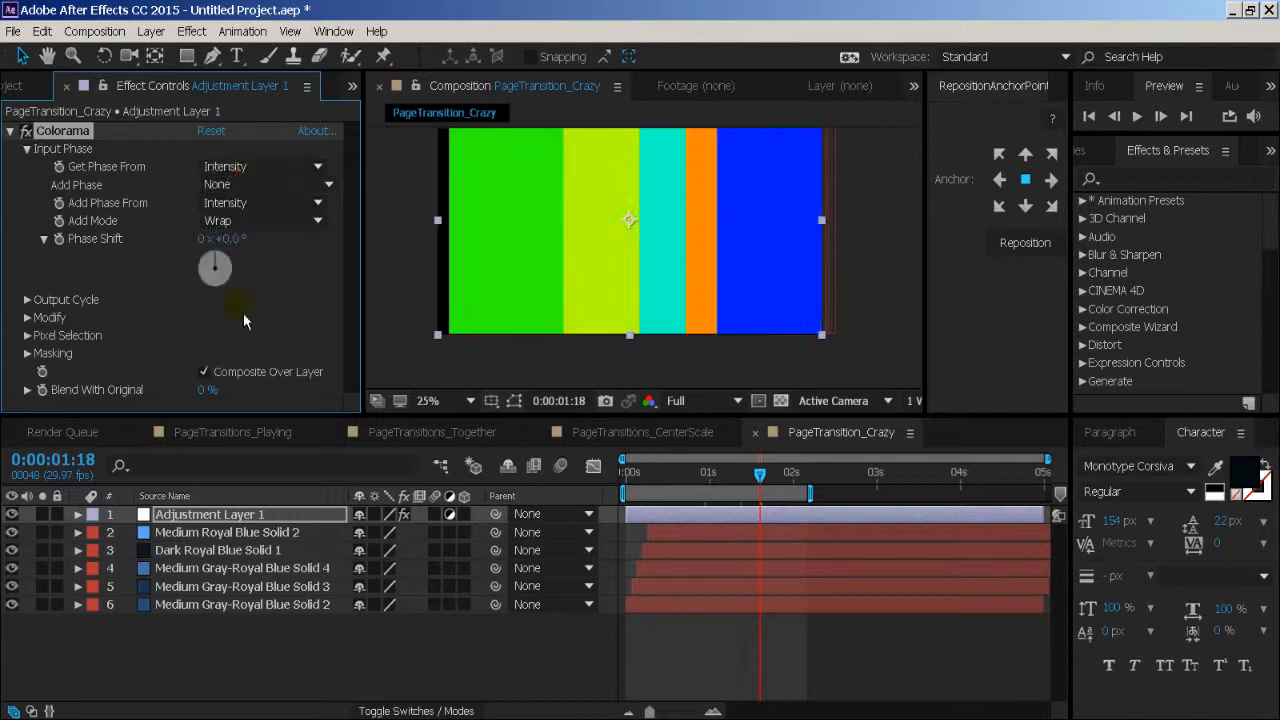
- Try the Carribean, Clay, Copper and Deep Ocean preset palettes for Colorama's Output Cycle, and choose Golden 1
click(29, 302)
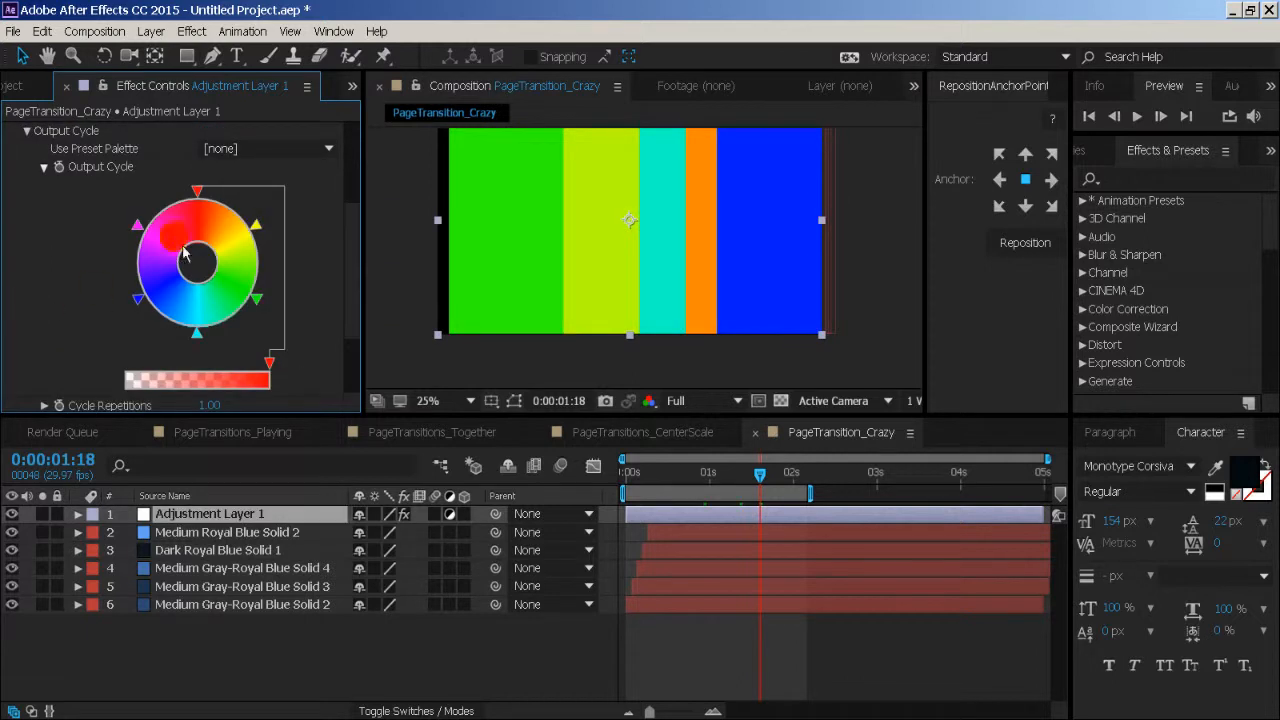
click(199, 191)
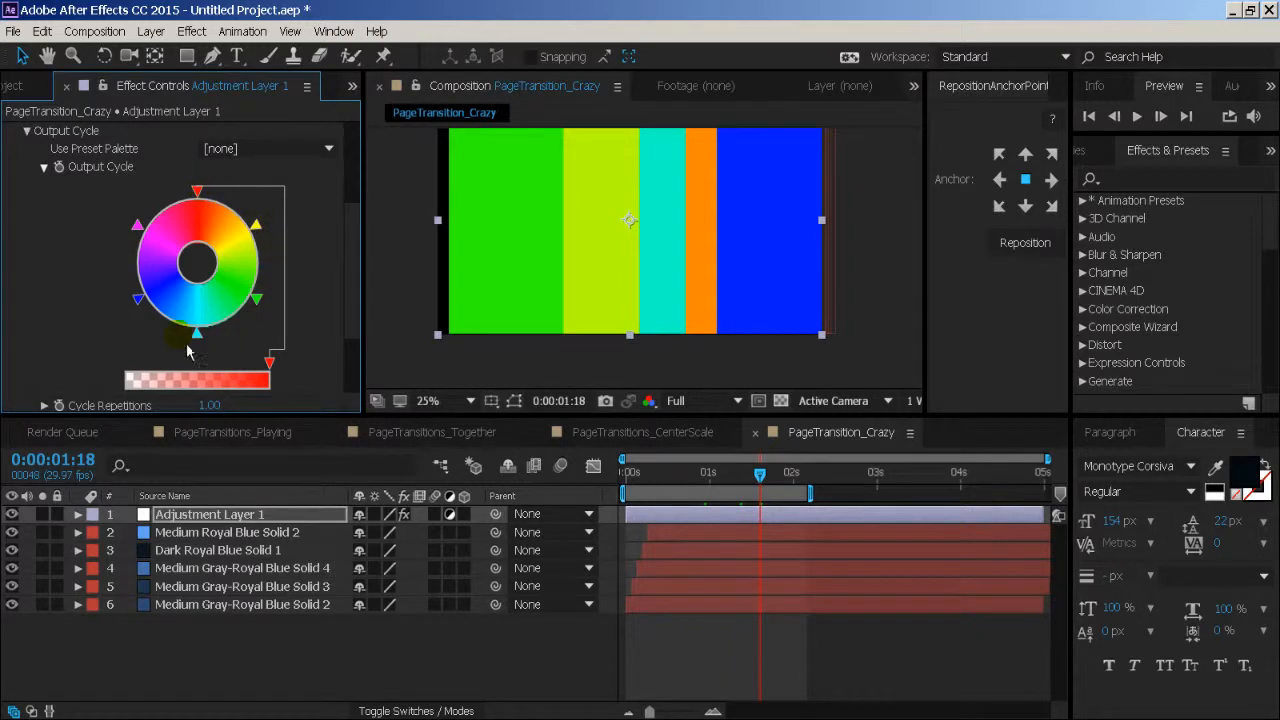
click(285, 148)
click(307, 372)
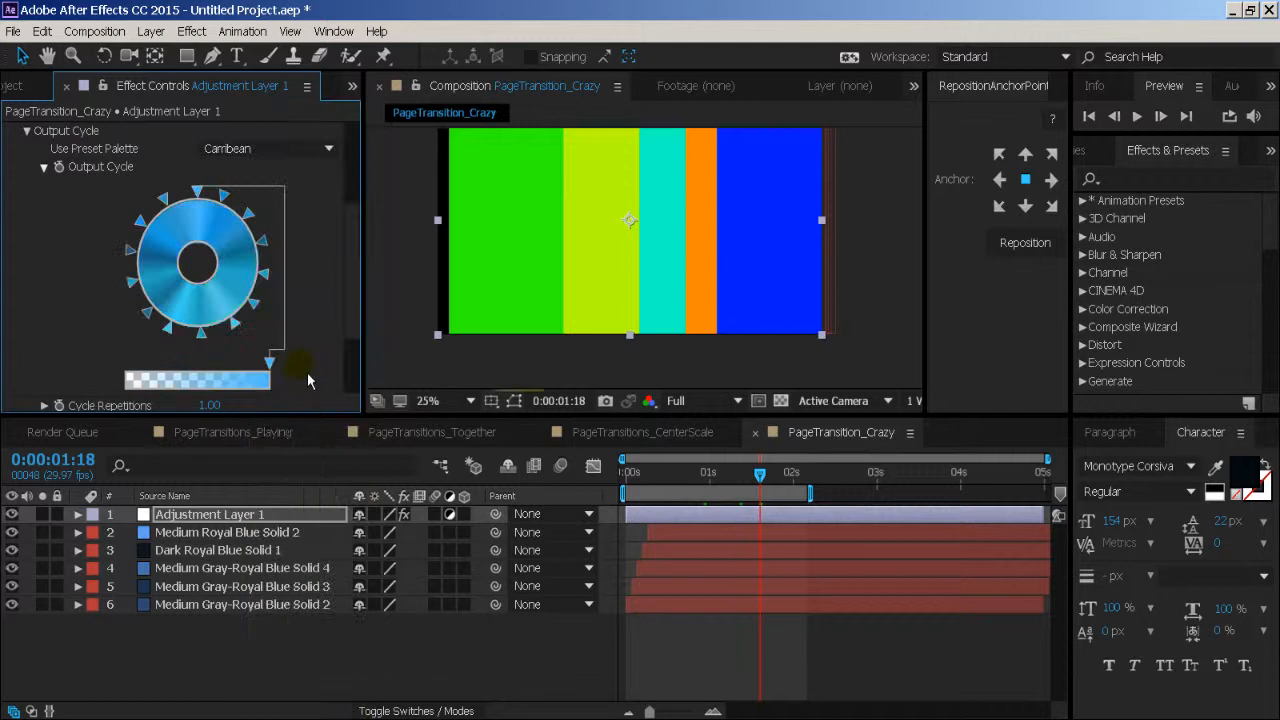
click(285, 148)
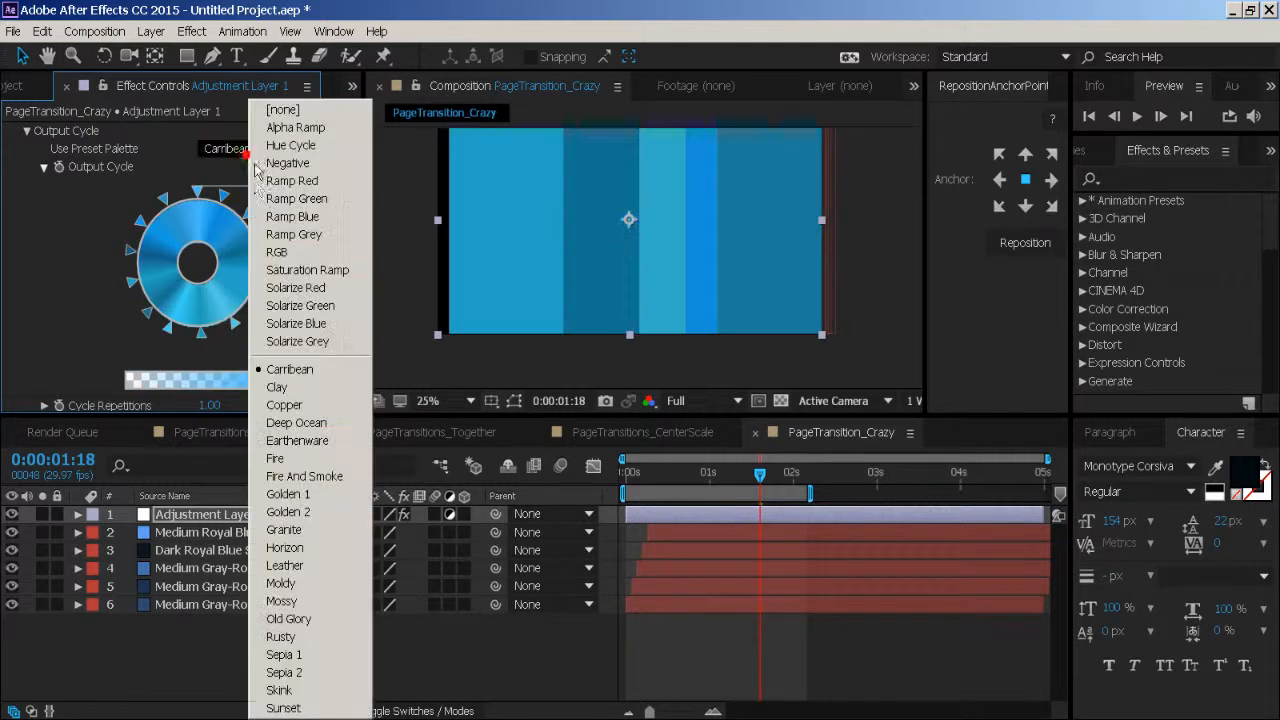
click(345, 392)
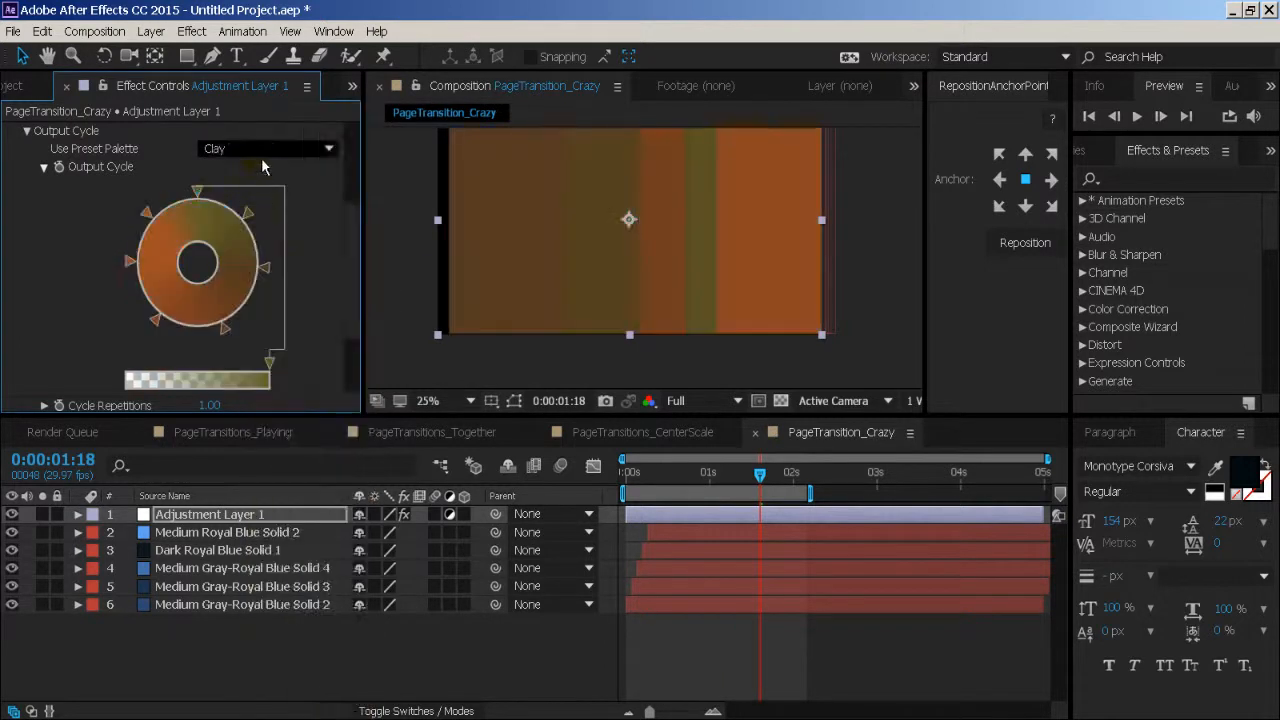
click(285, 148)
click(320, 404)
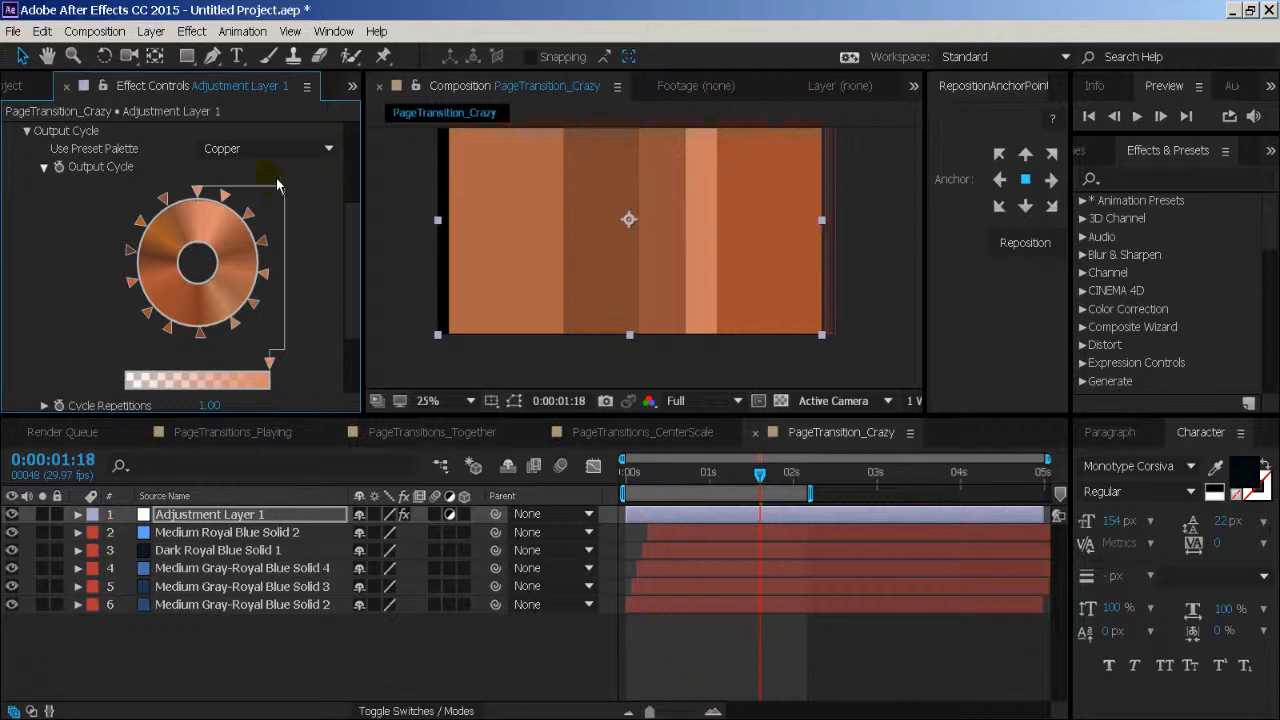
click(265, 150)
click(293, 421)
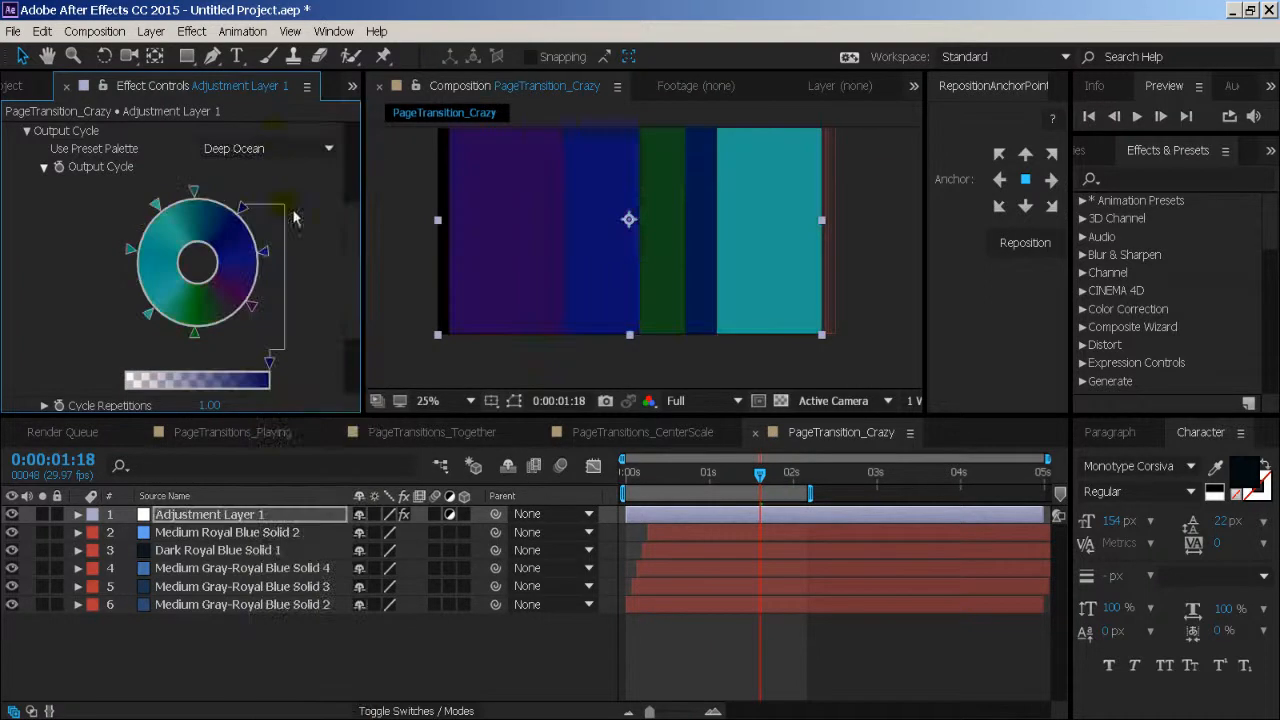
click(281, 152)
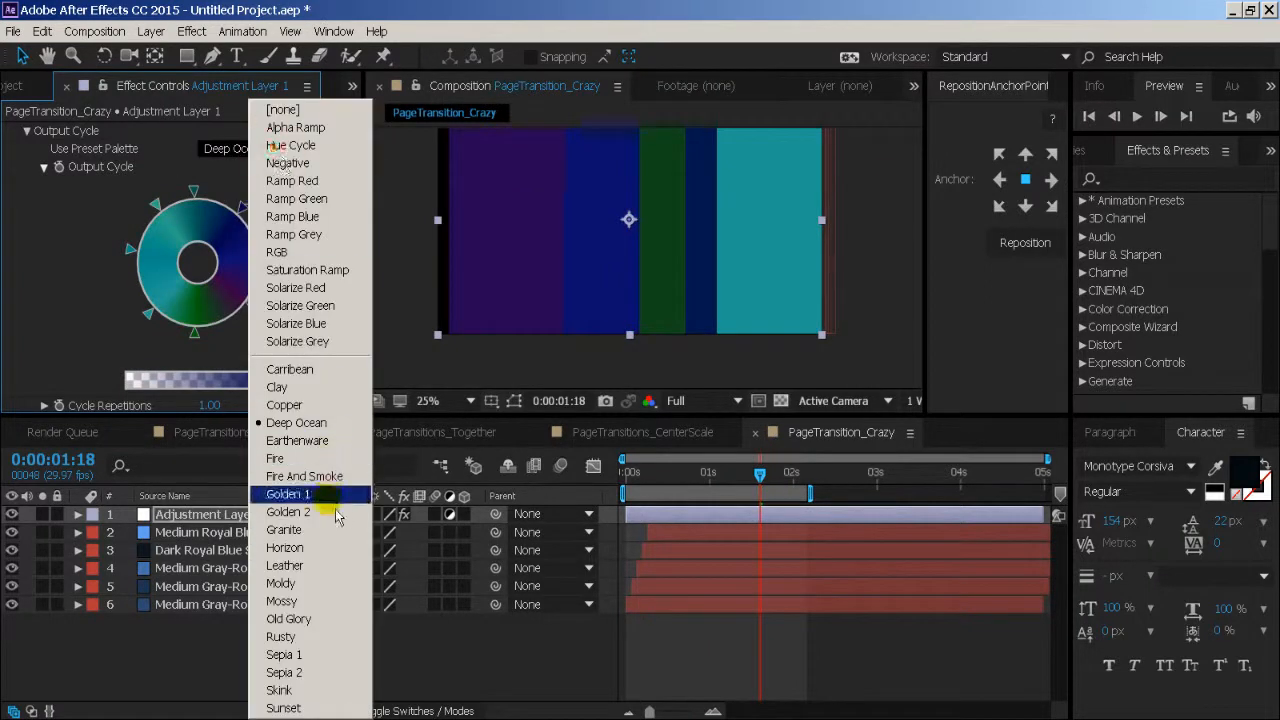
click(330, 492)
- Preview the golden transition from the start, and return the current time to 0:00:01:18
drag(711, 474, 626, 472)
click(555, 690)
key(space)
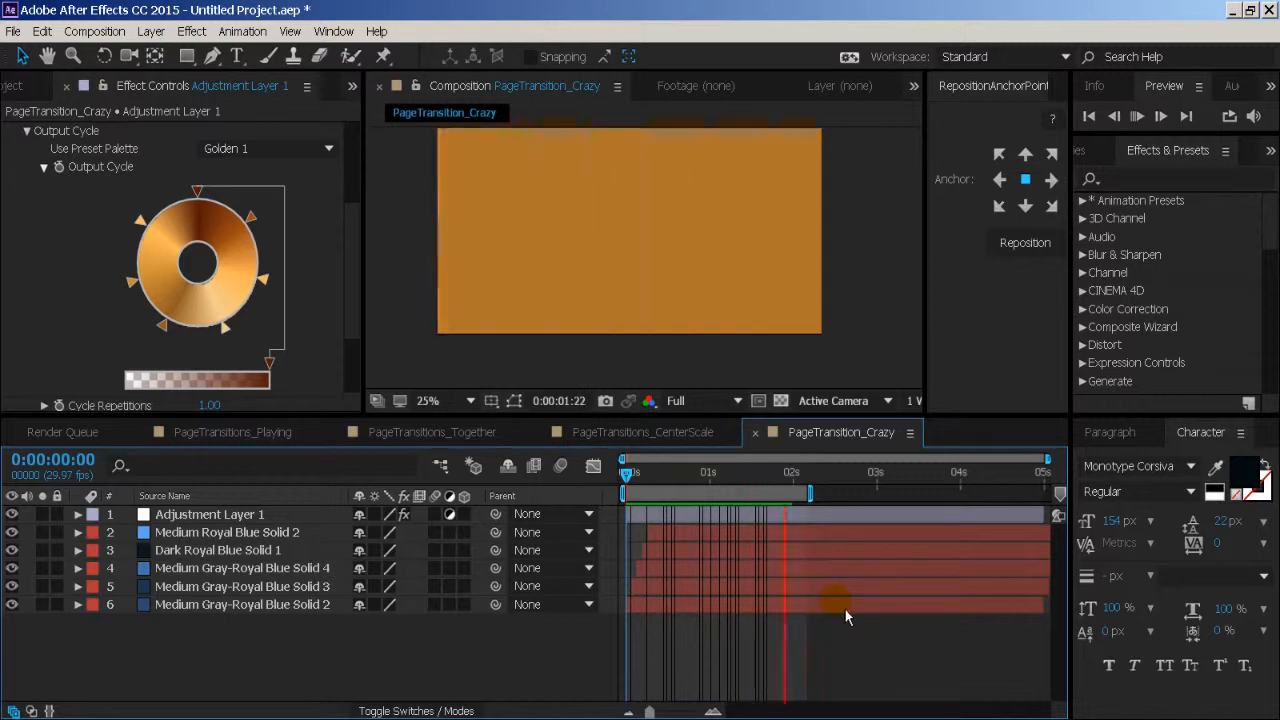
key(space)
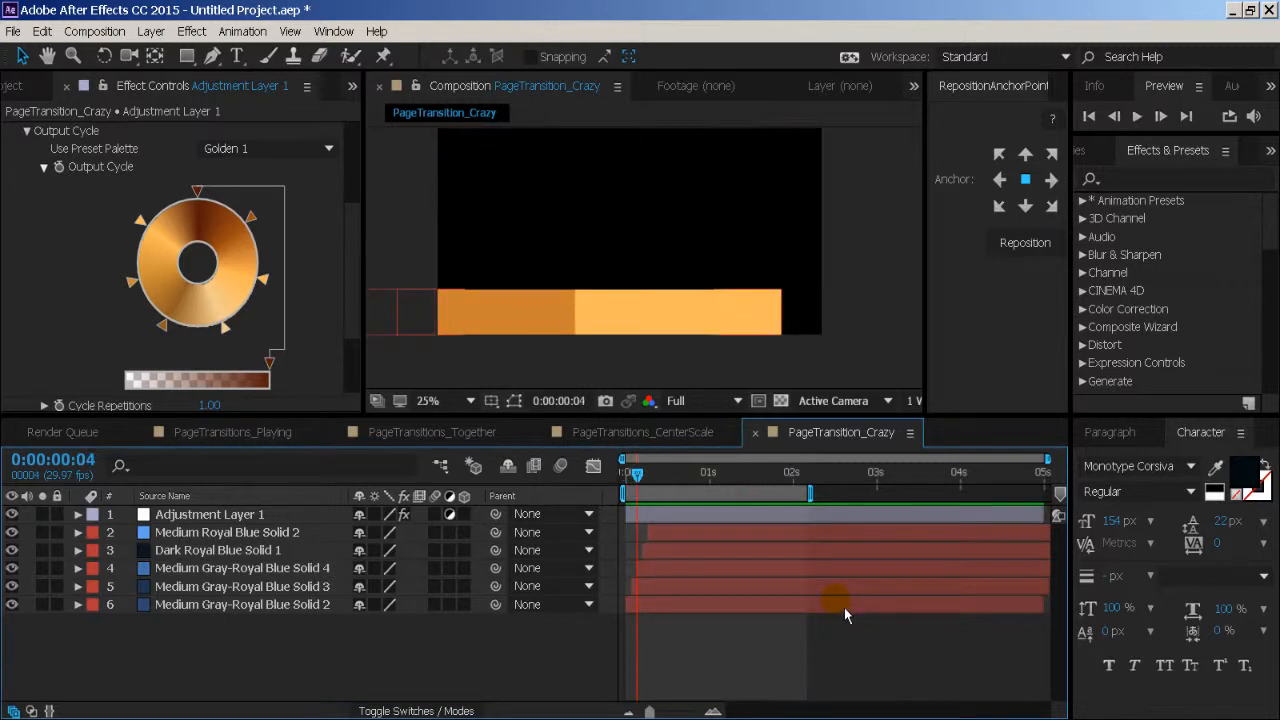
key(space)
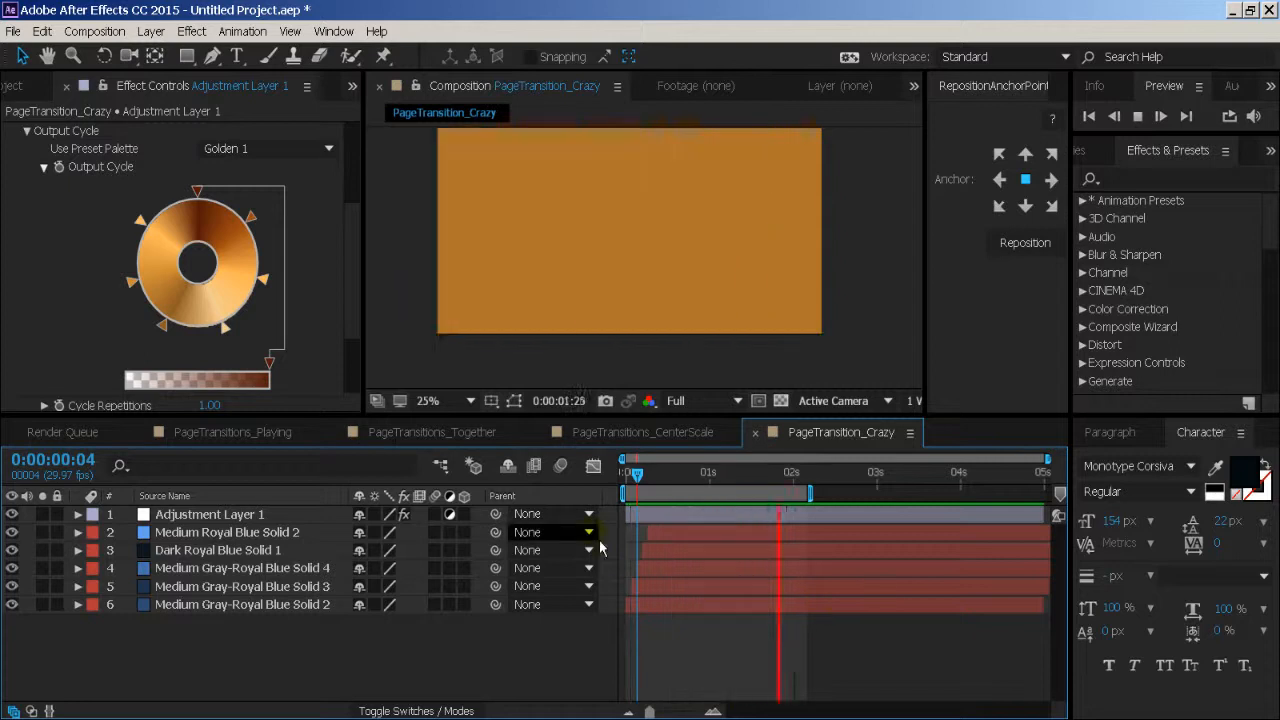
key(space)
drag(653, 487, 768, 477)
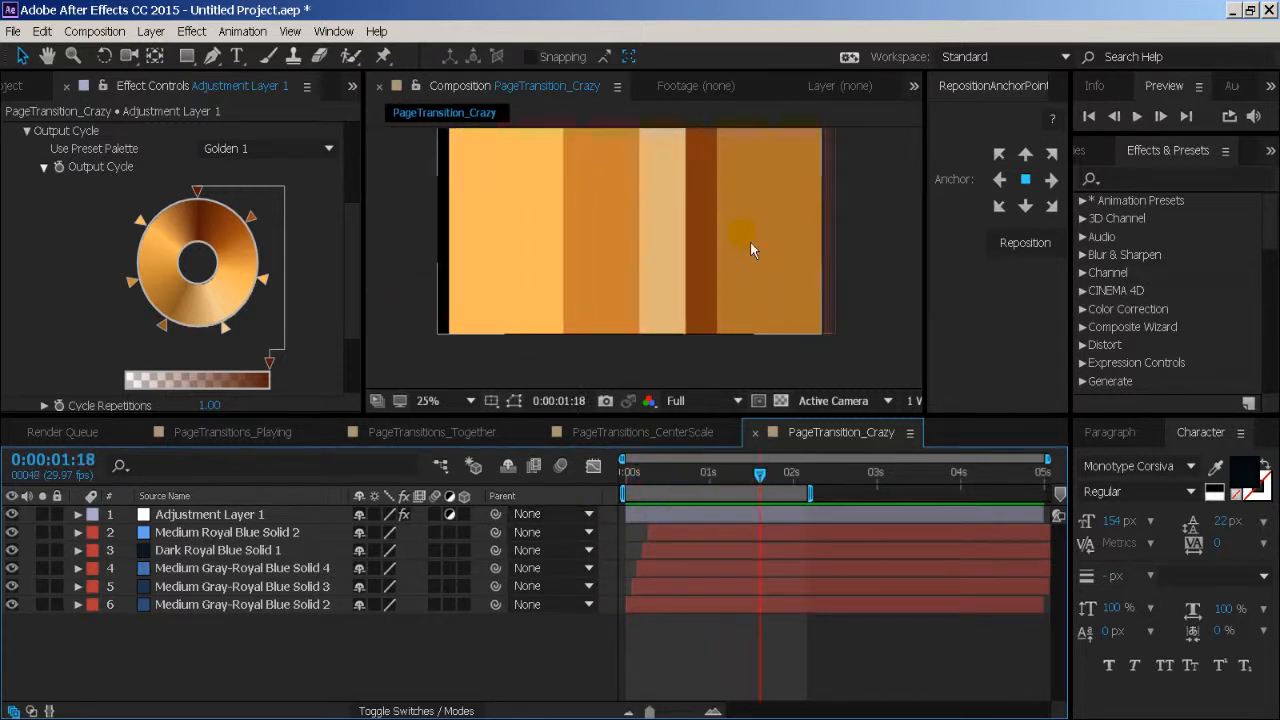
click(186, 572)
click(150, 31)
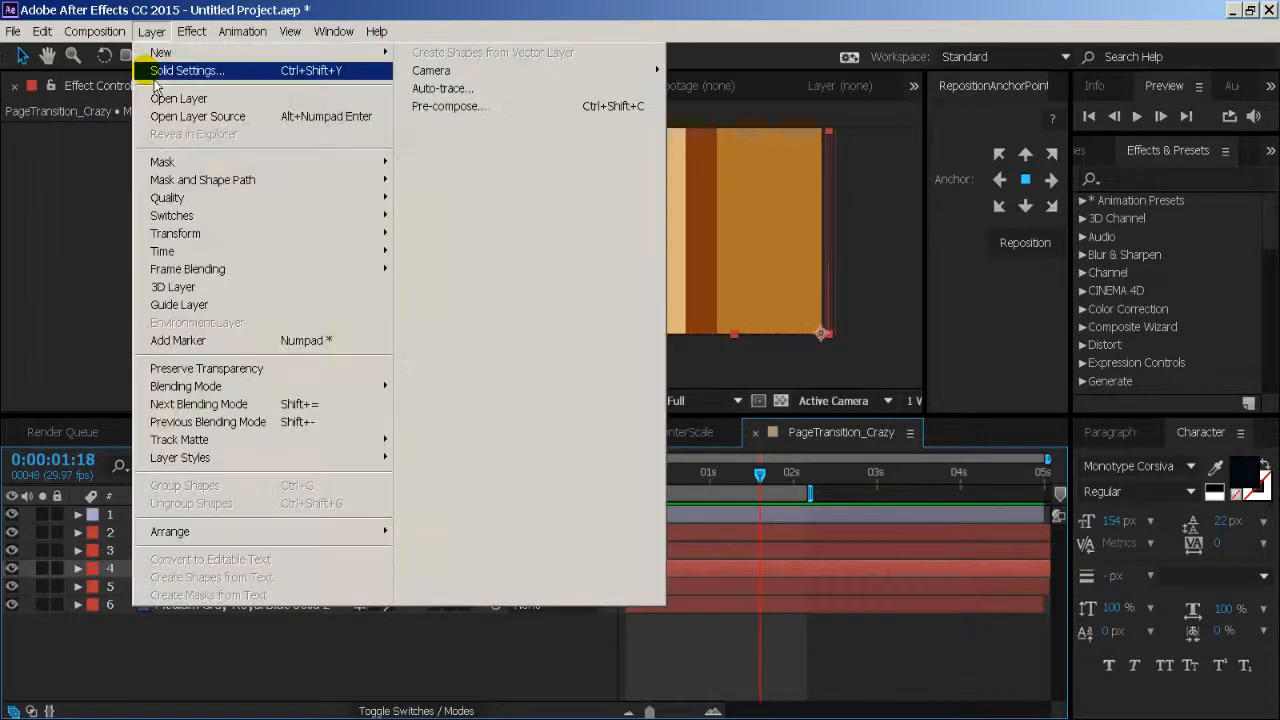
click(115, 414)
drag(366, 648, 268, 688)
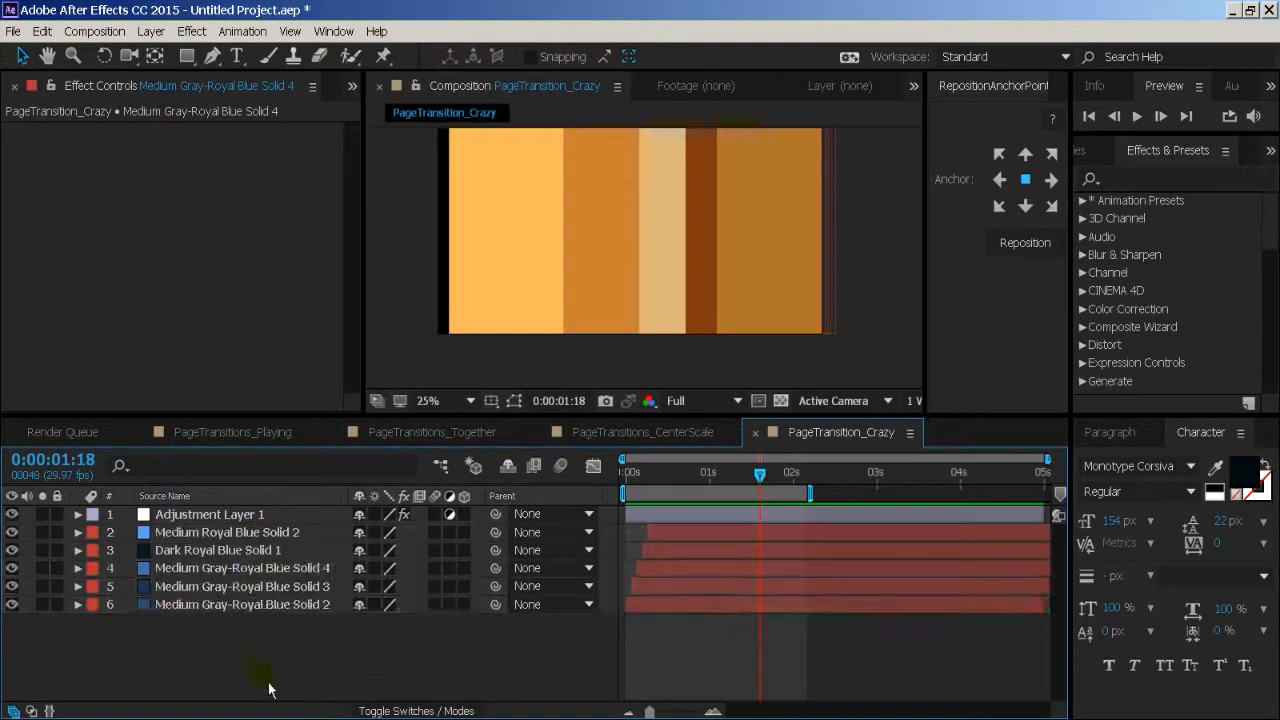
- Replace Colorama on the adjustment layer with a Gaussian Blur, and set its Blurriness to 98.5
click(242, 513)
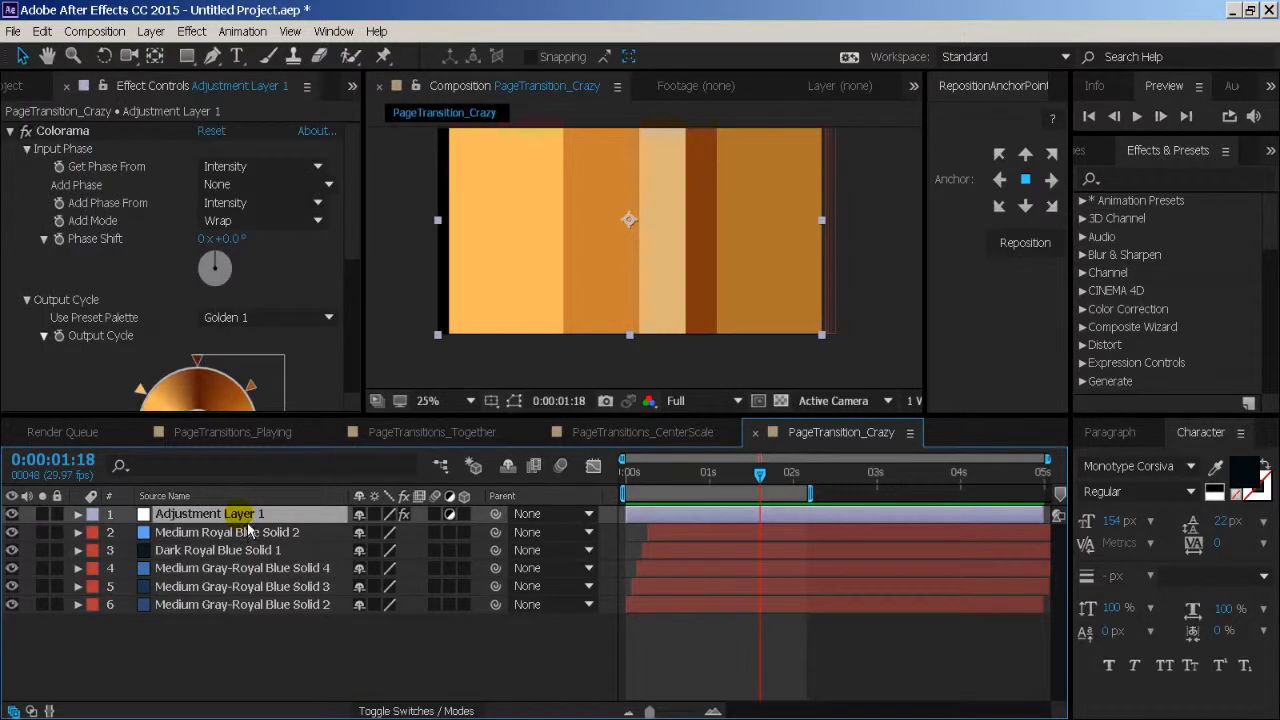
click(62, 131)
key(Delete)
click(192, 31)
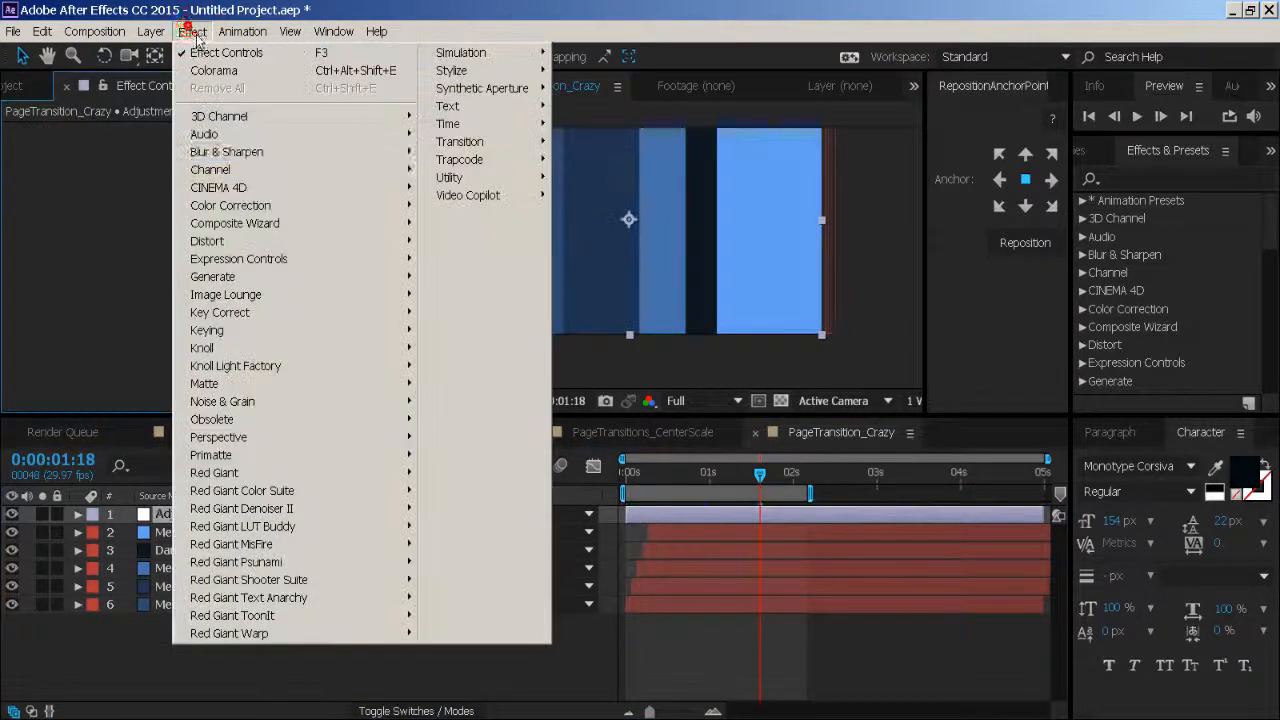
mouse_move(360, 152)
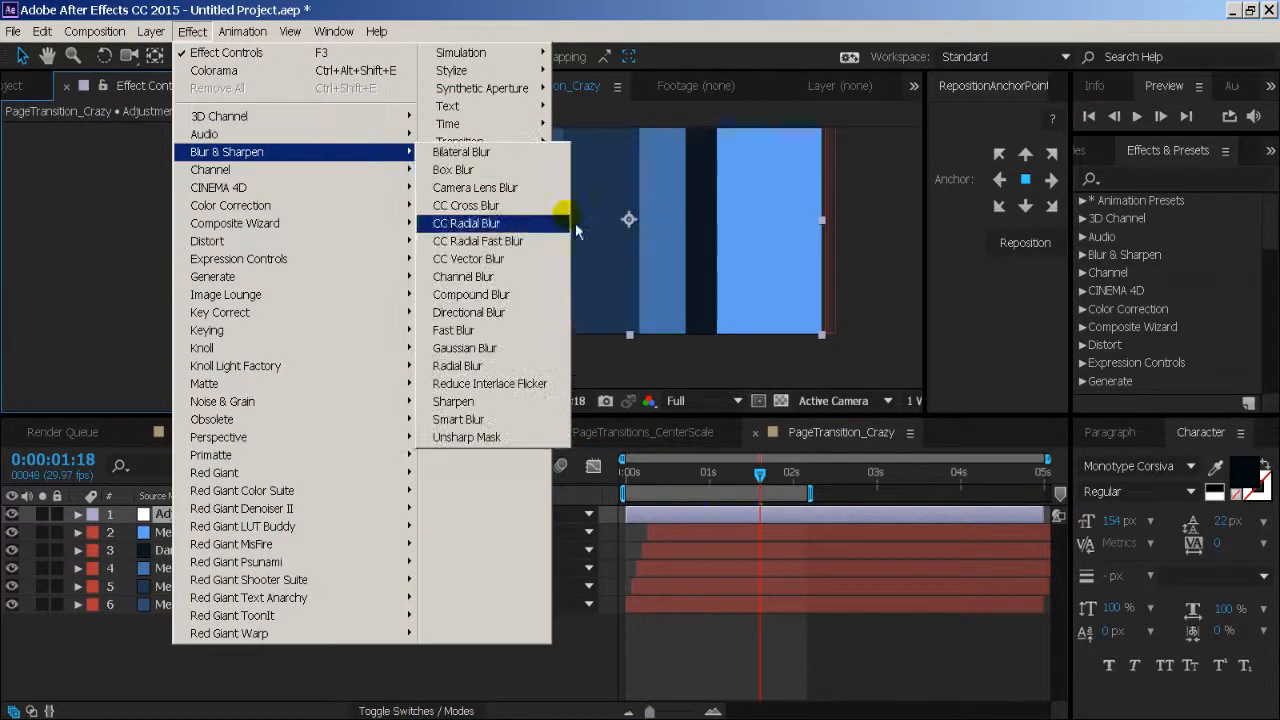
click(530, 358)
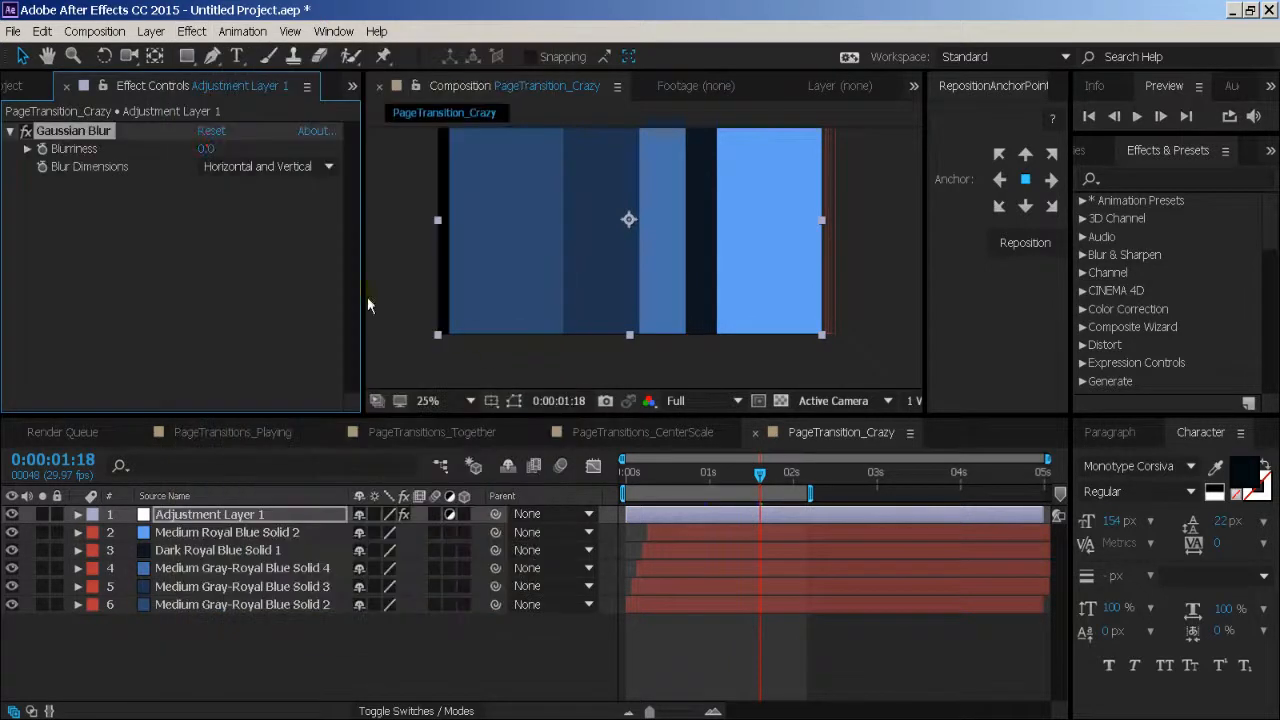
drag(772, 145, 969, 131)
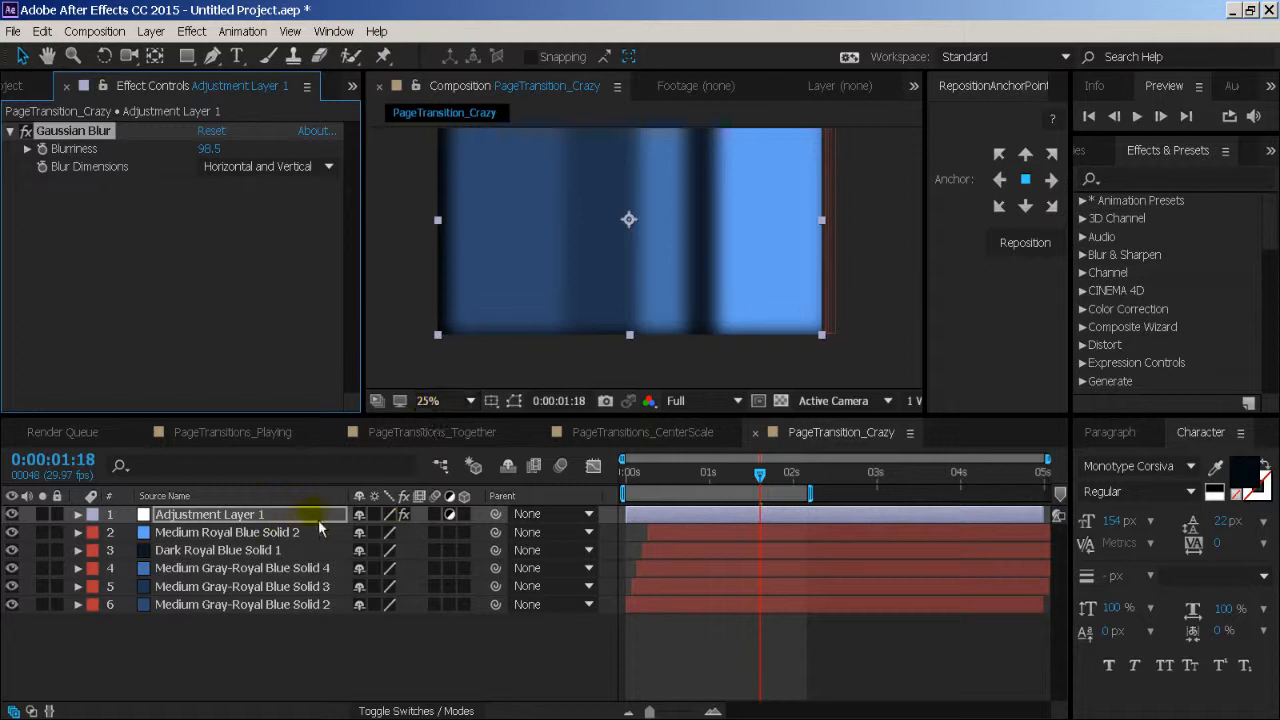
- Preview the blurred transition, and set the adjustment layer's Gaussian Blur Blurriness to 264.4
key(space)
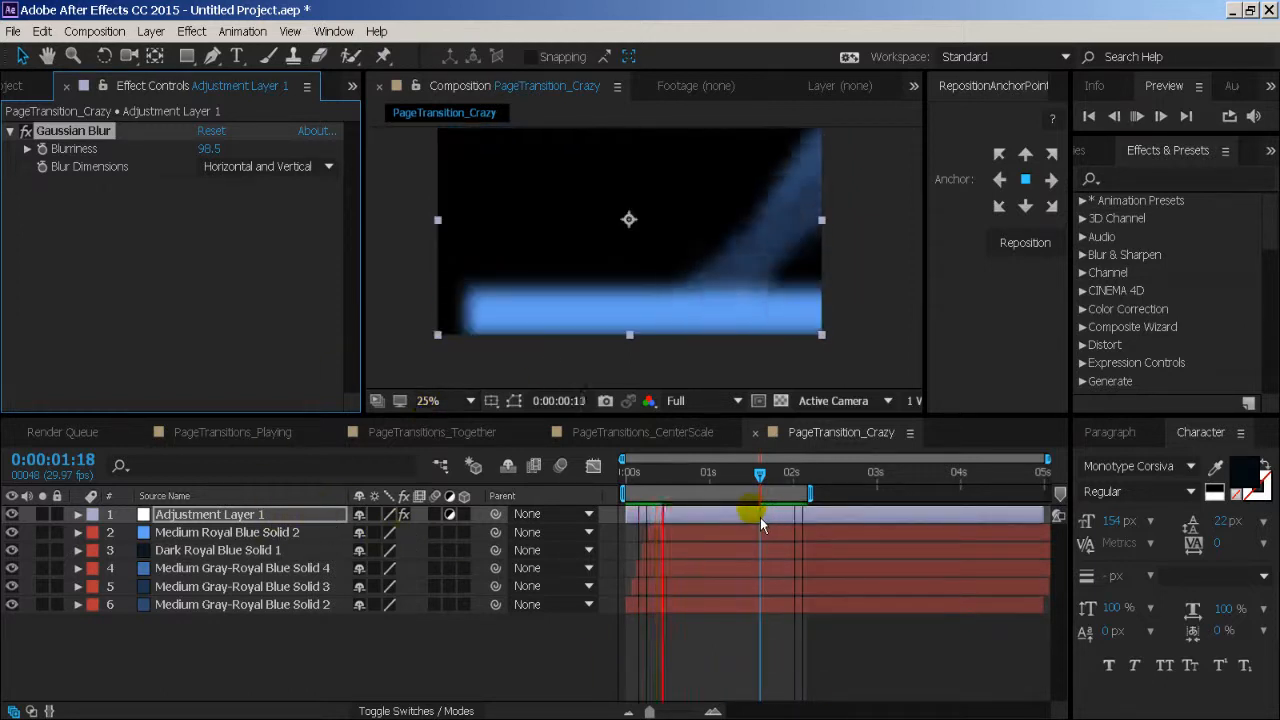
drag(210, 149, 1102, 148)
drag(218, 149, 922, 107)
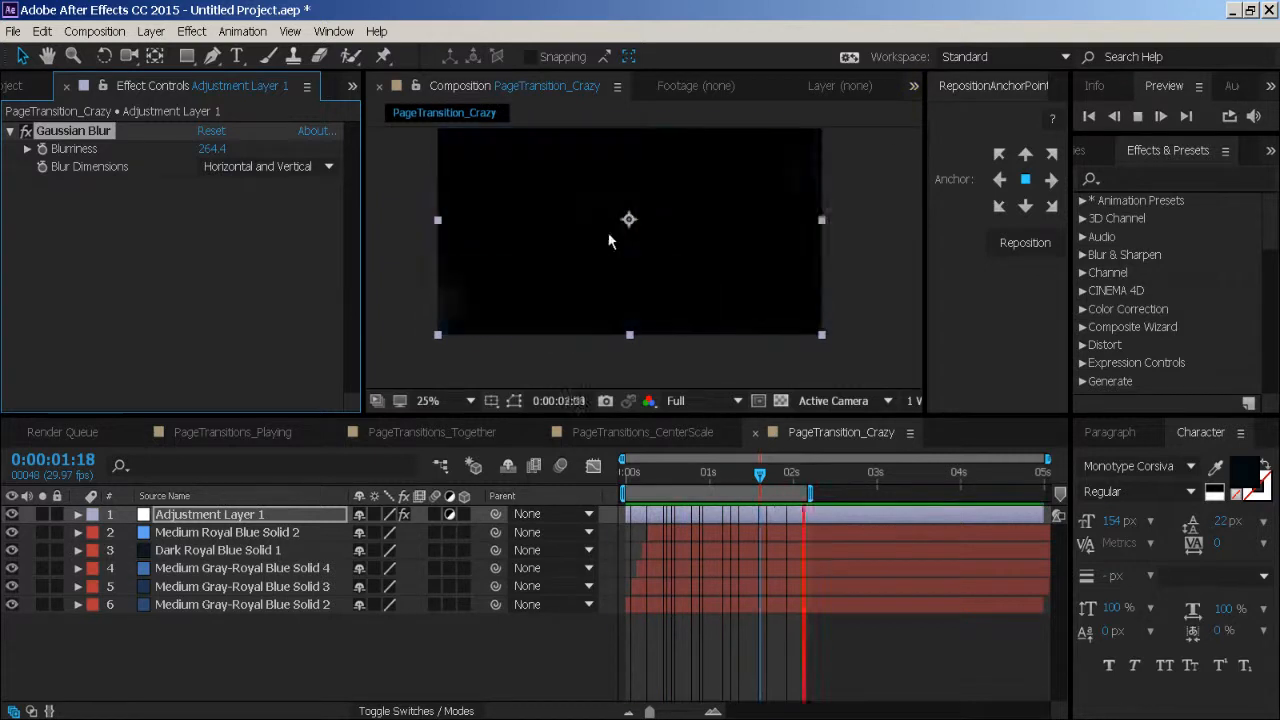
click(460, 272)
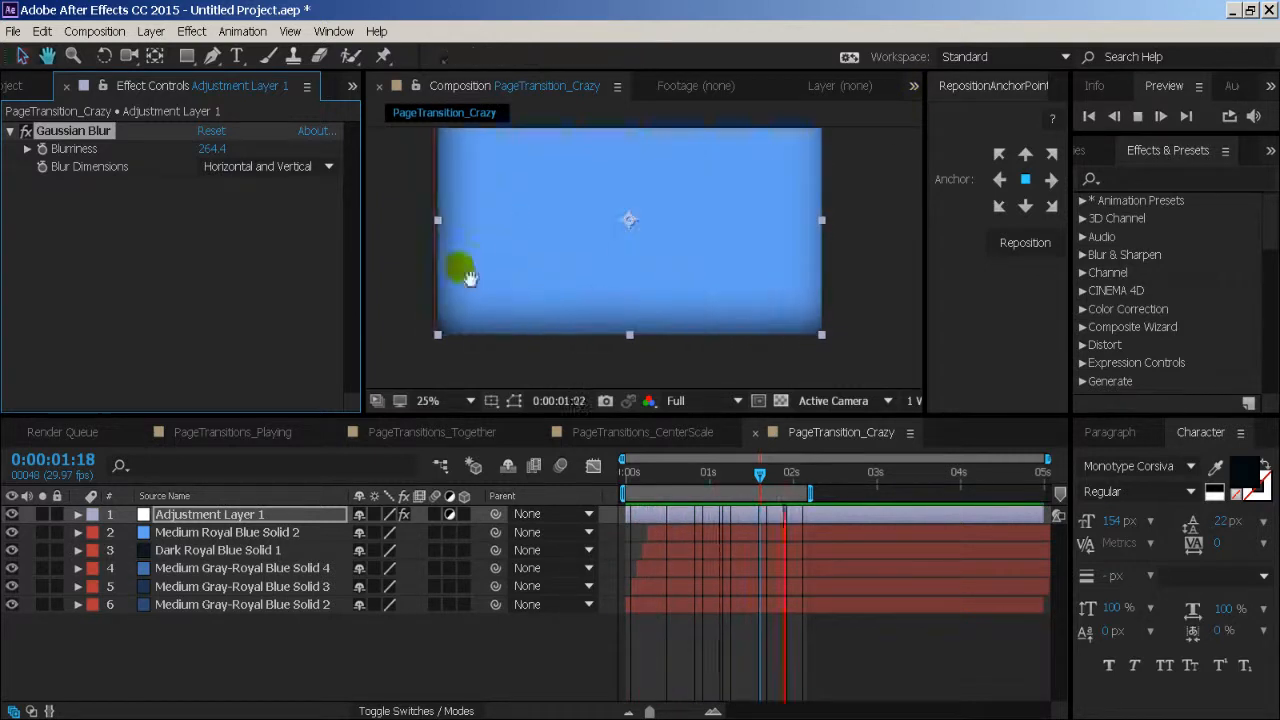
scroll(570, 267, down, 1)
drag(570, 267, 566, 301)
scroll(563, 293, up, 1)
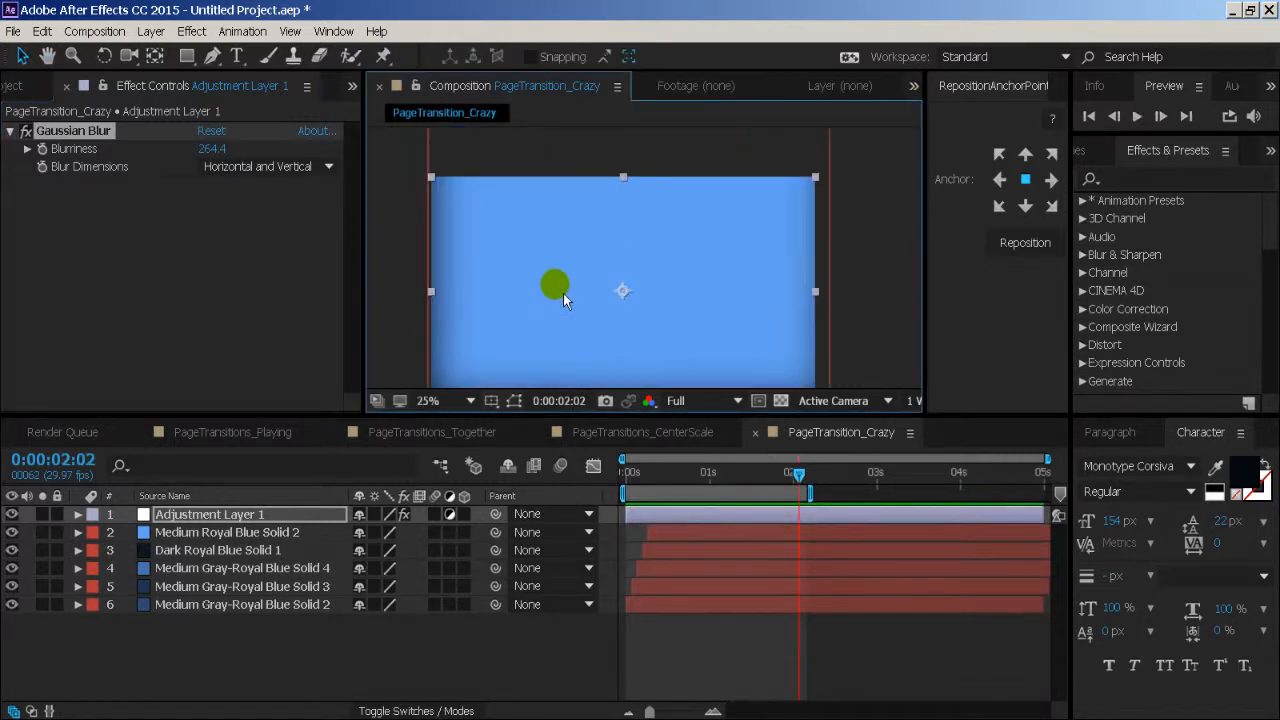
- Delete the adjustment layer from PageTransition_Crazy, and save the project as PageTransitionWork in the PageTransitions folder
click(251, 517)
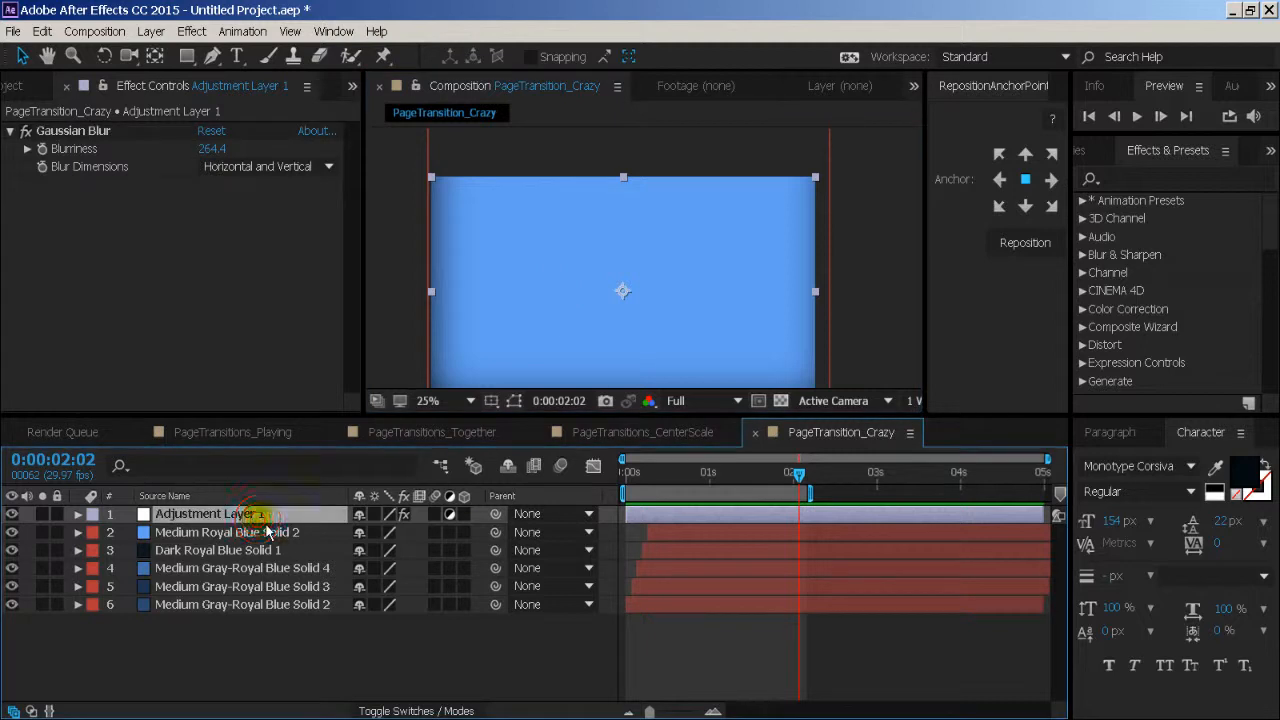
key(Delete)
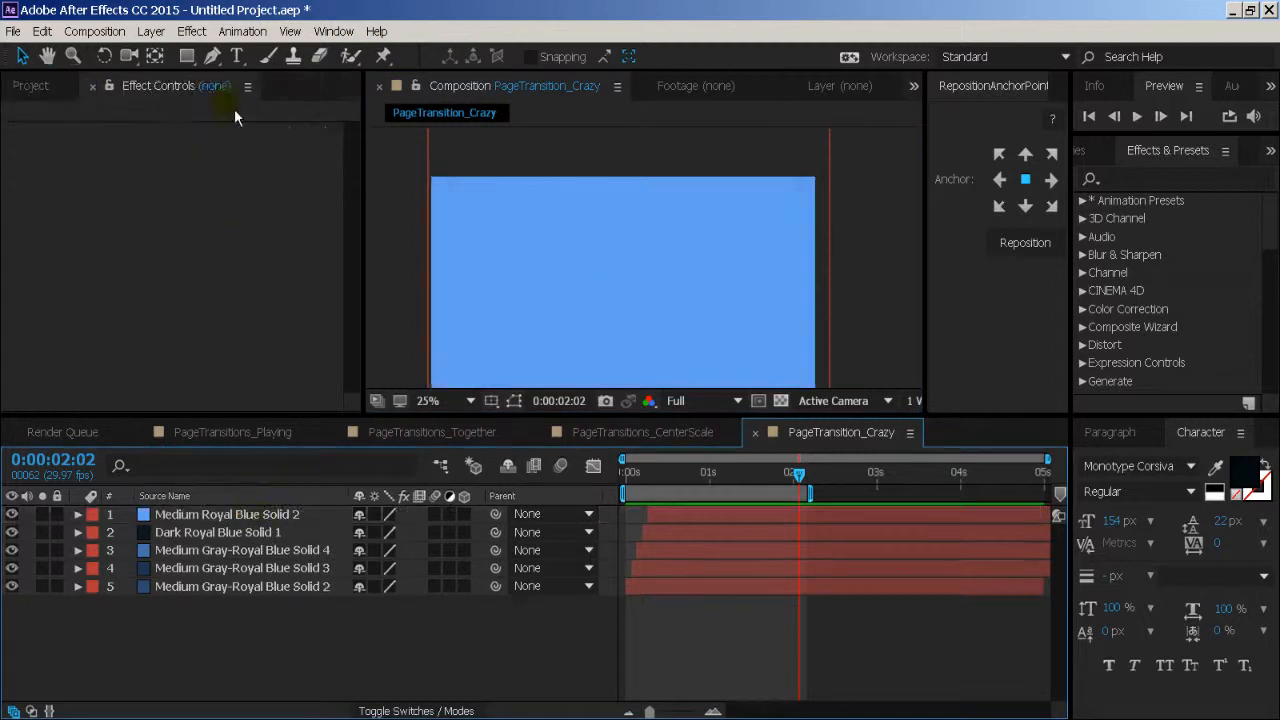
click(14, 31)
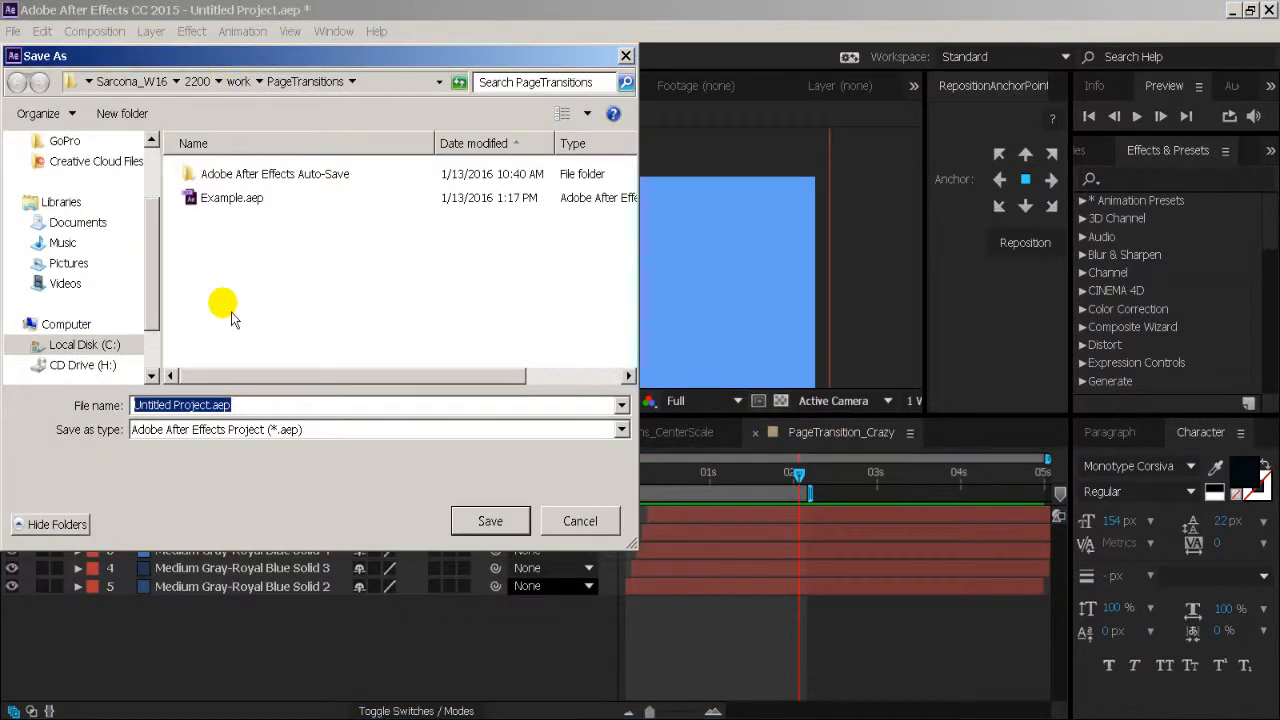
text(PageTransitionWork)
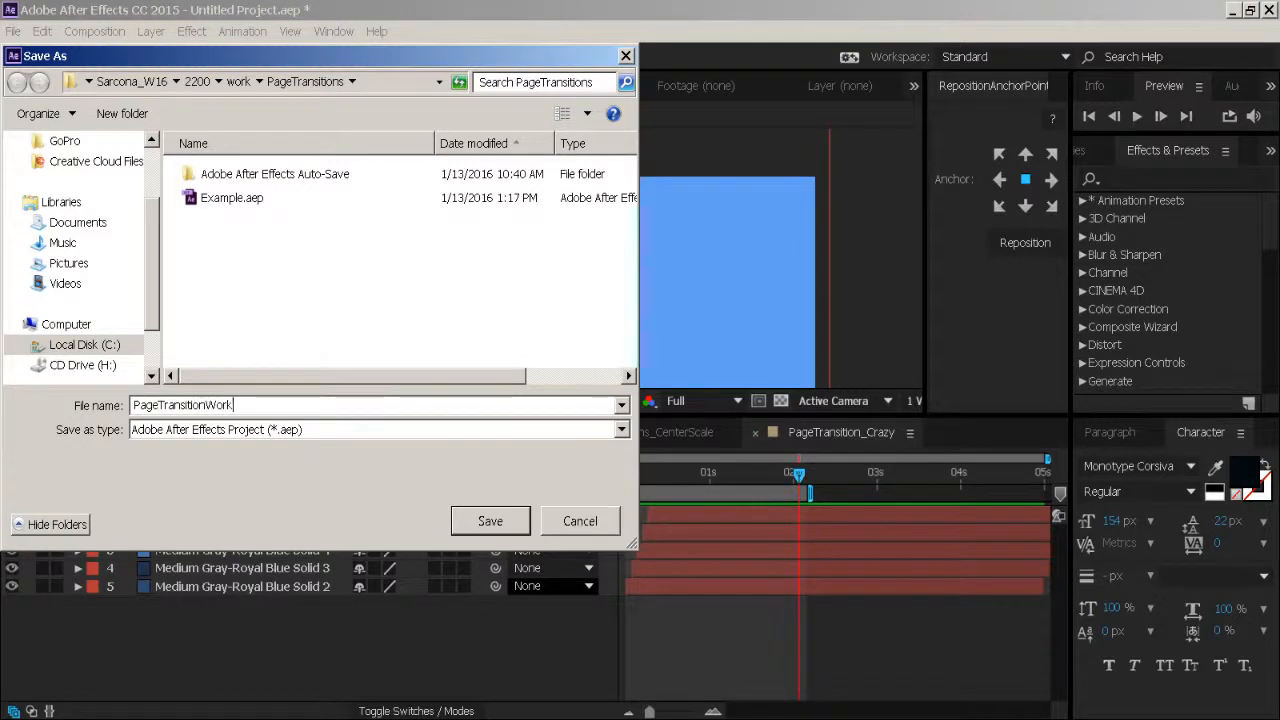
key(Return)
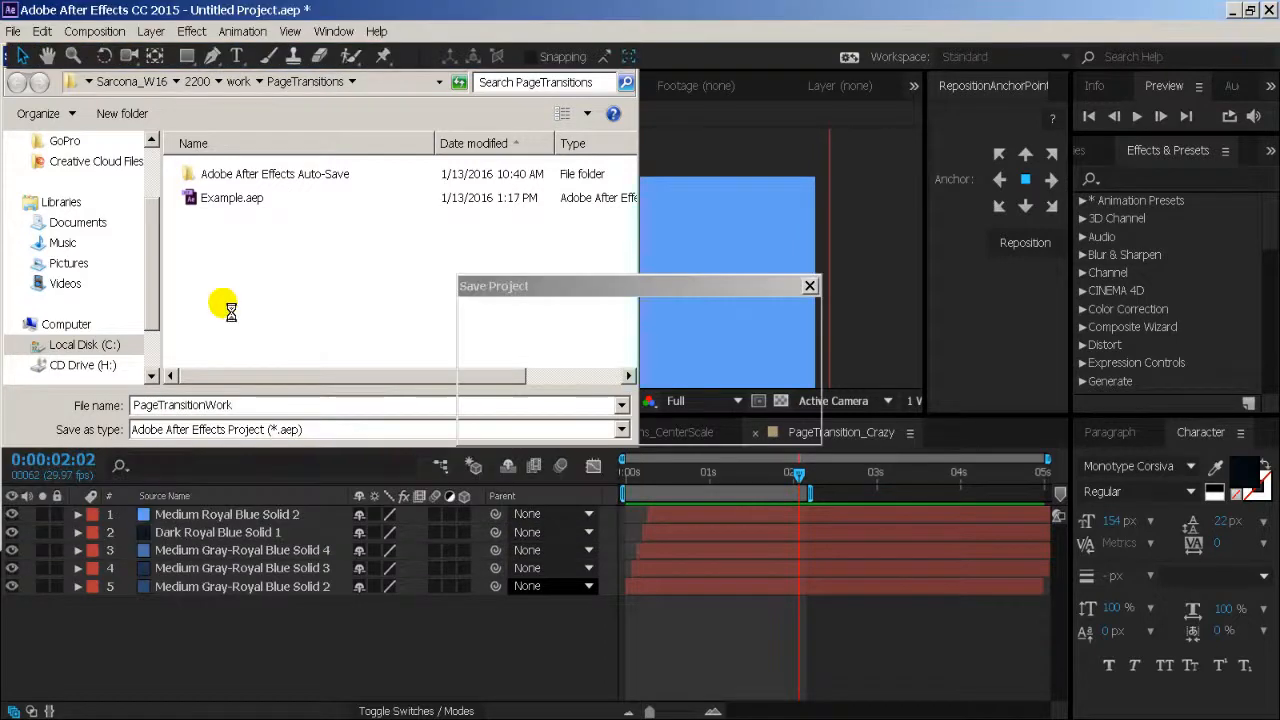
- Open the Example.aep project from the PageTransitions folder, and preview Comp 1 from its first frame
key(ctrl+o)
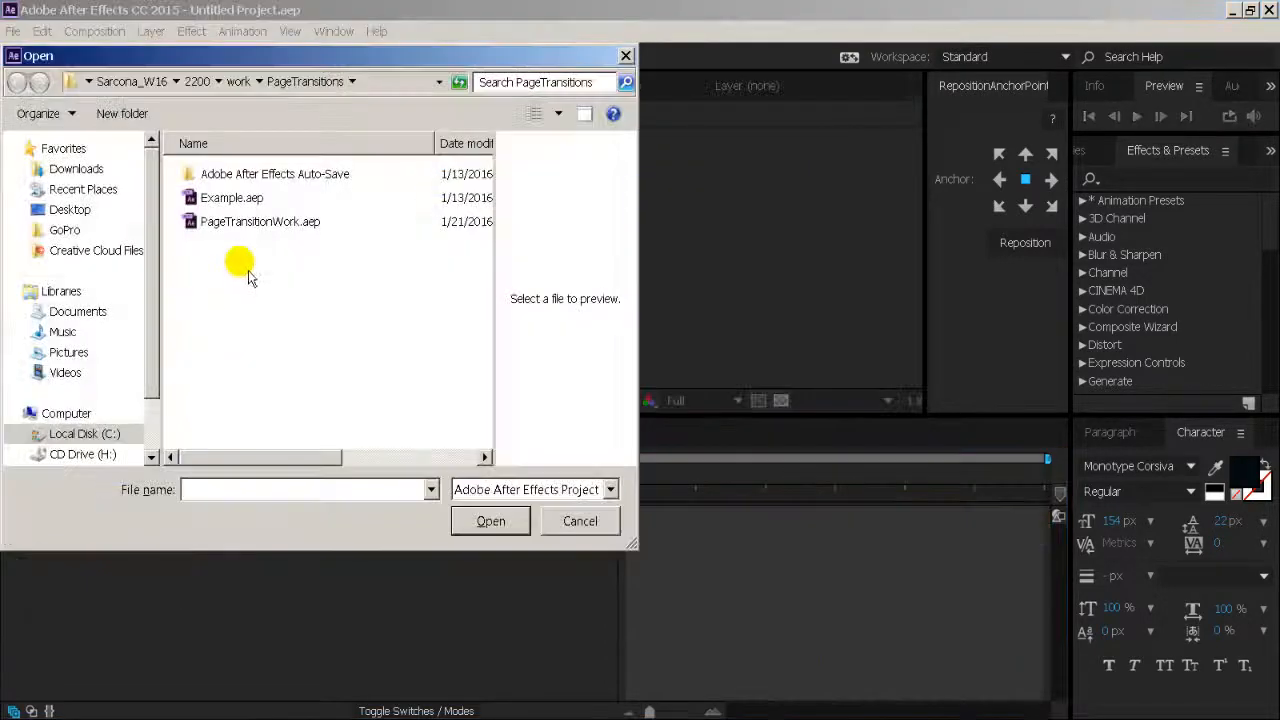
double_click(245, 198)
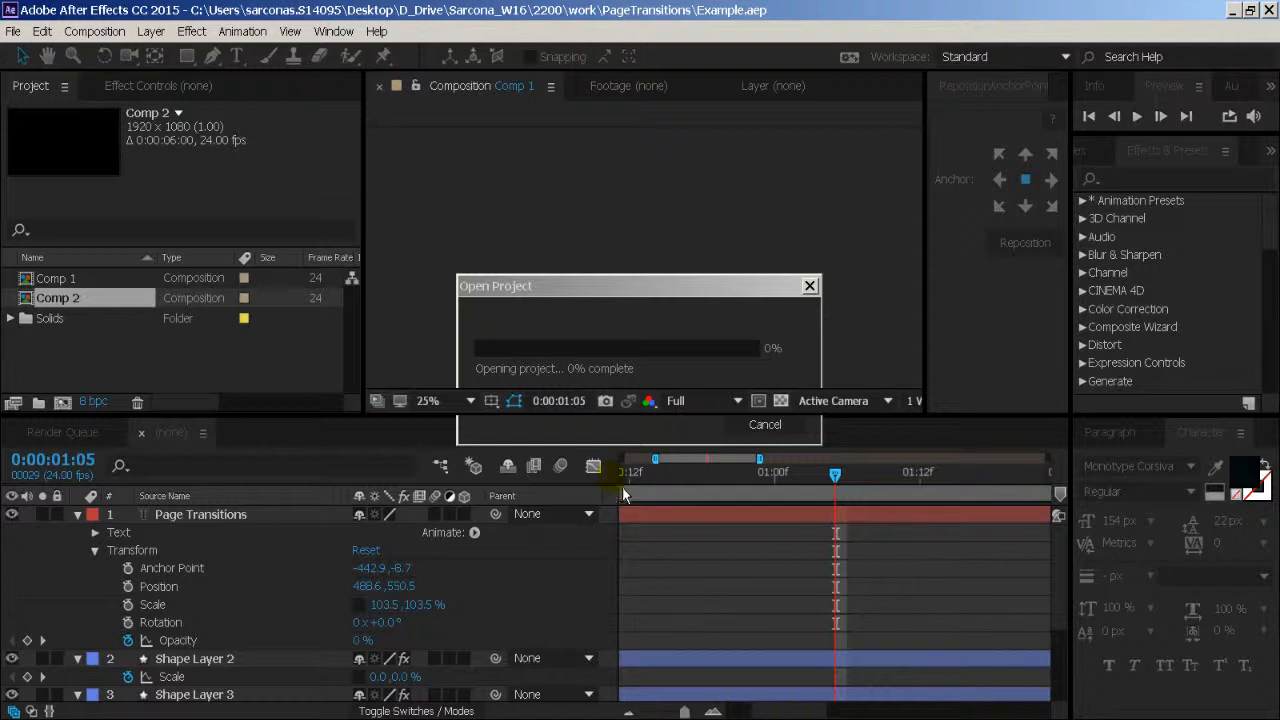
drag(669, 484, 575, 494)
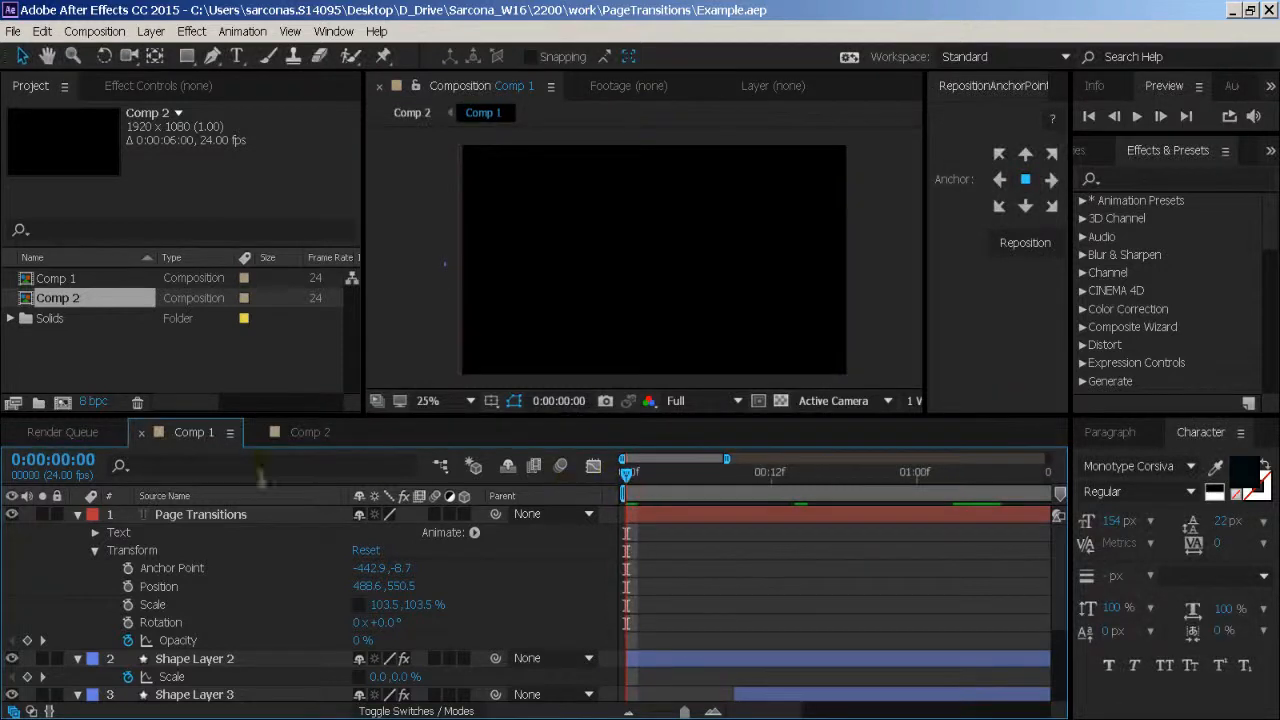
key(space)
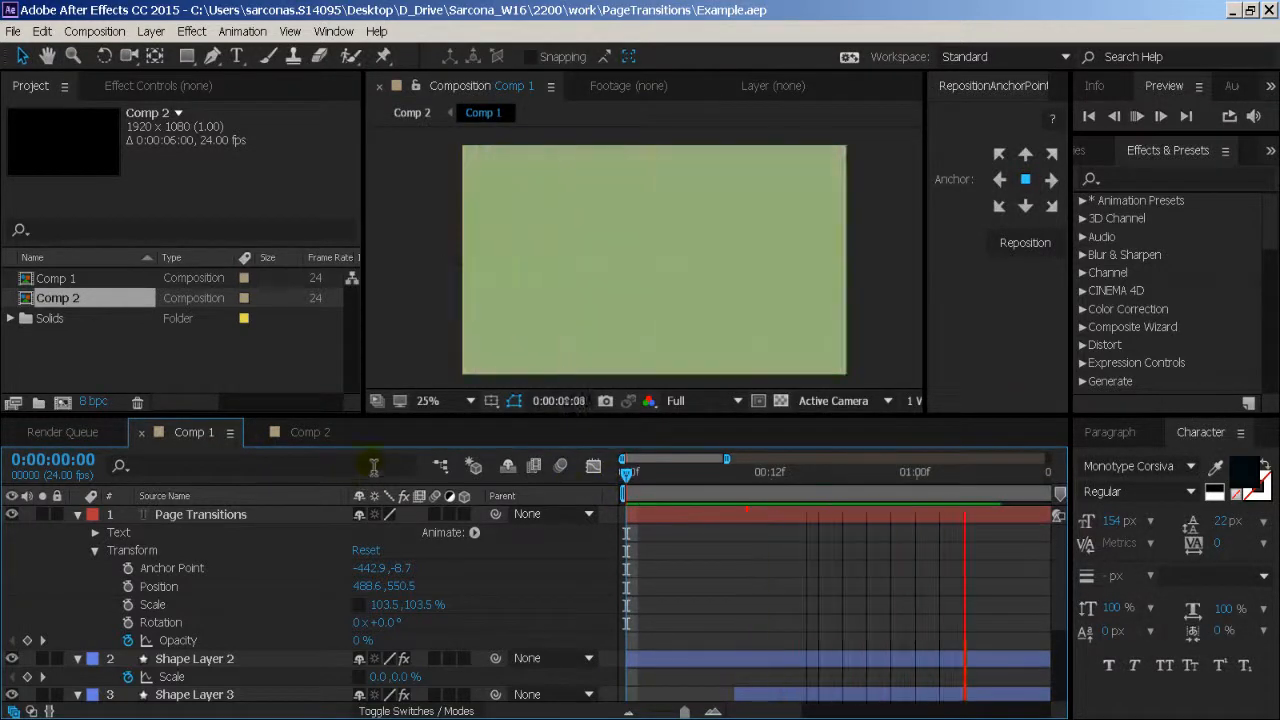
- Show Comp 1's full duration in the timeline, and preview its animation from 0:00:00:03
click(310, 432)
click(195, 432)
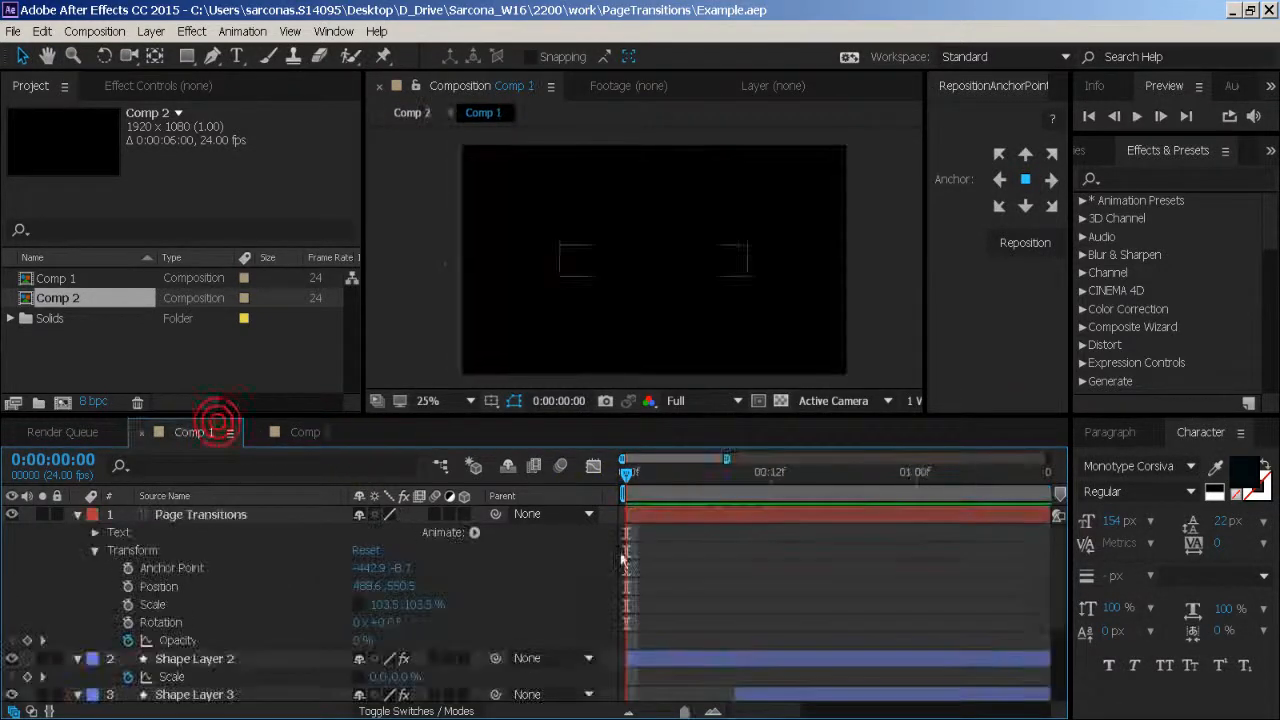
click(667, 476)
drag(683, 712, 650, 712)
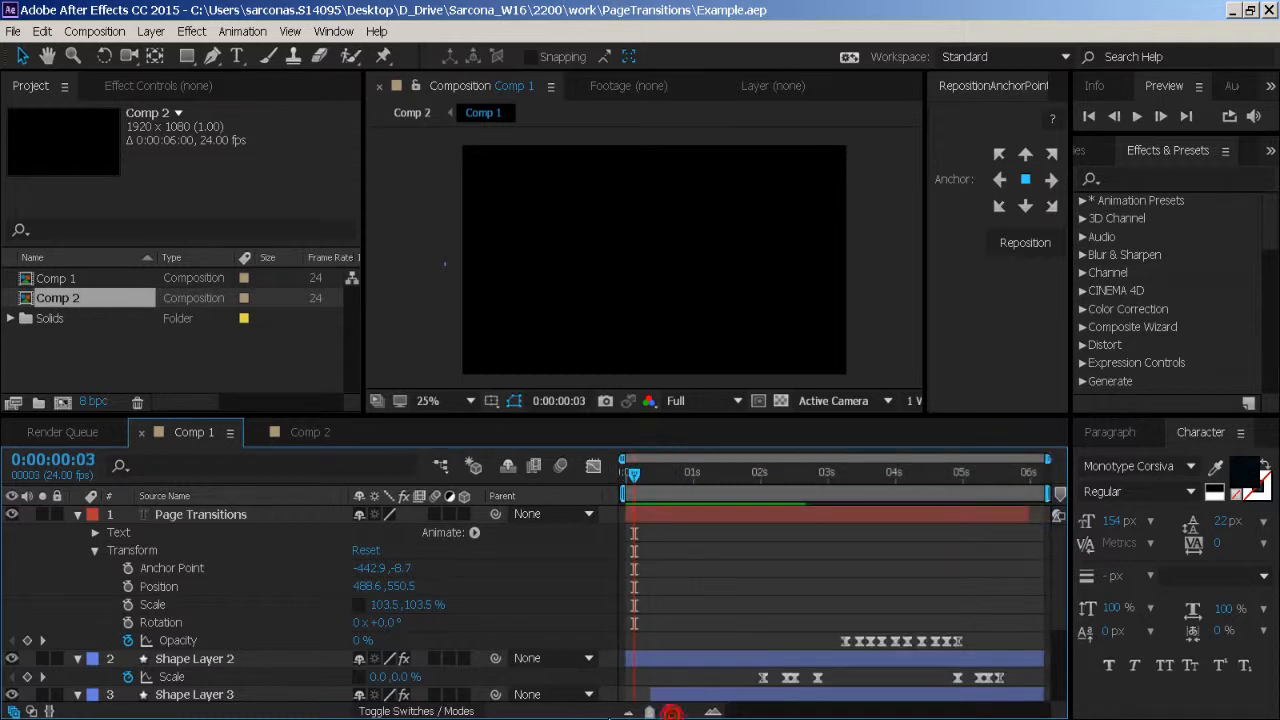
key(space)
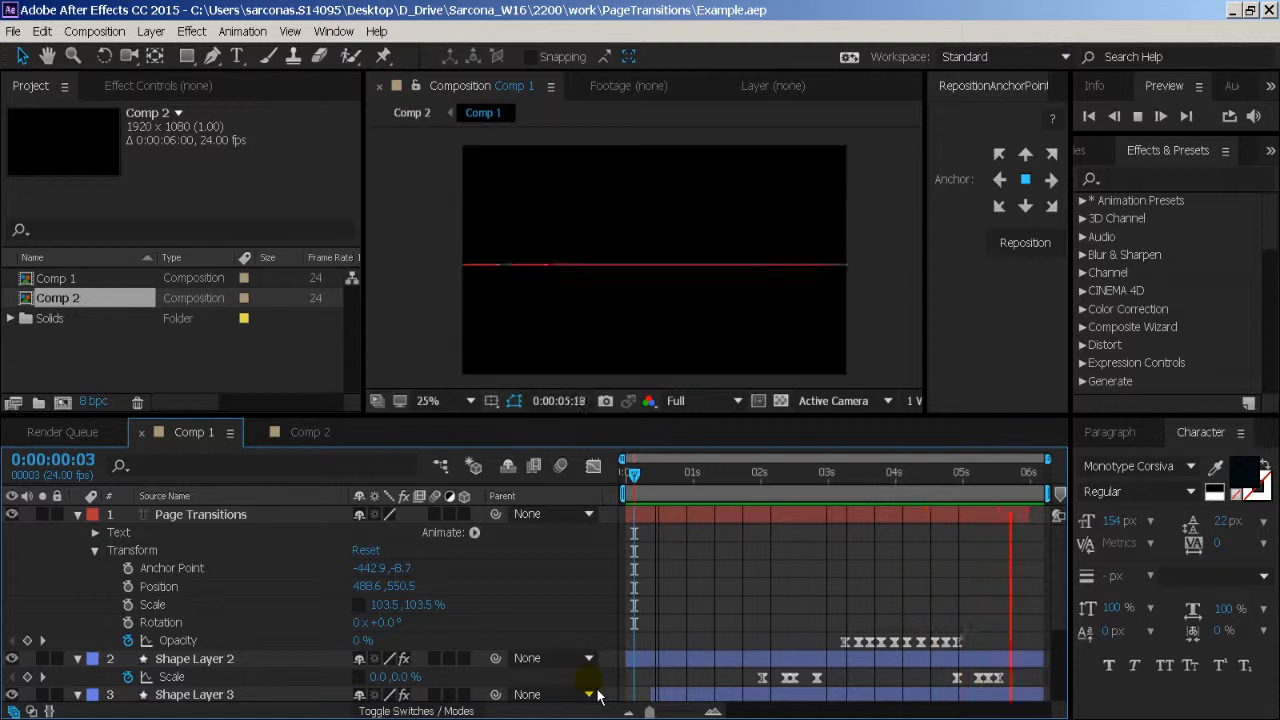
key(space)
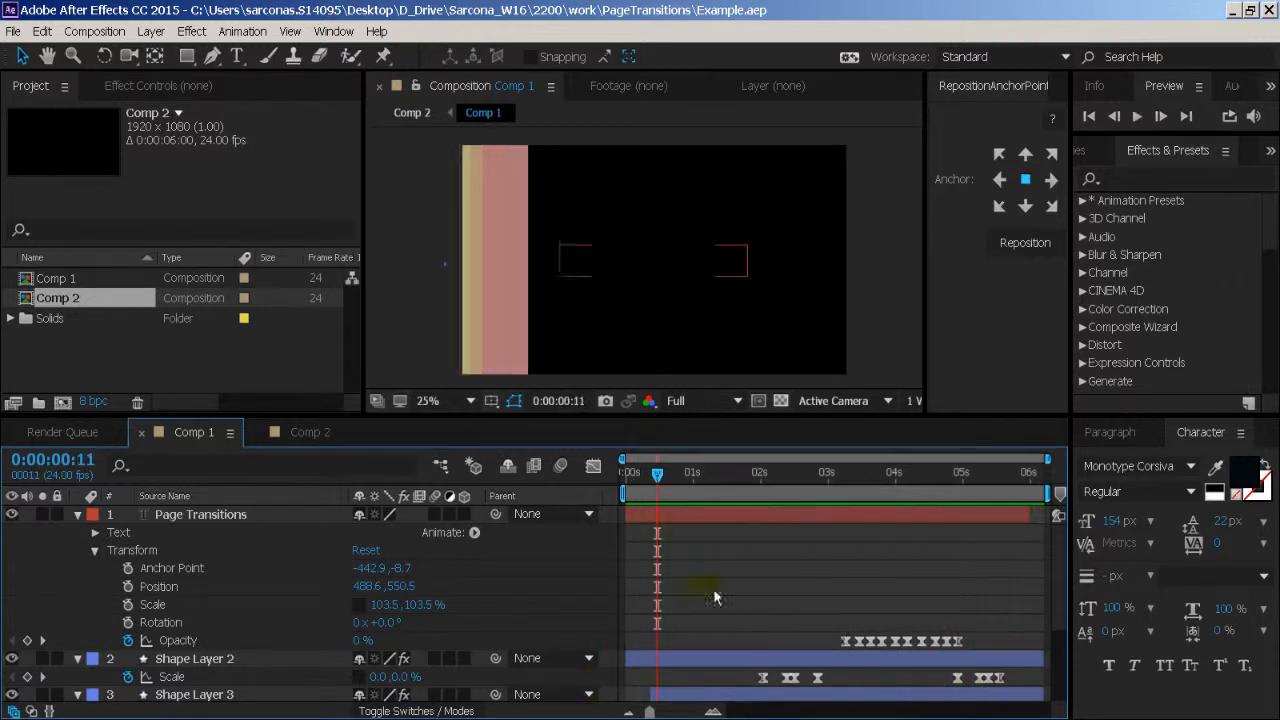
- Preview all of Comp 1 from the start, and go to 0:00:04:05 to examine the title and the shape layers' keyframes
key(Home)
key(space)
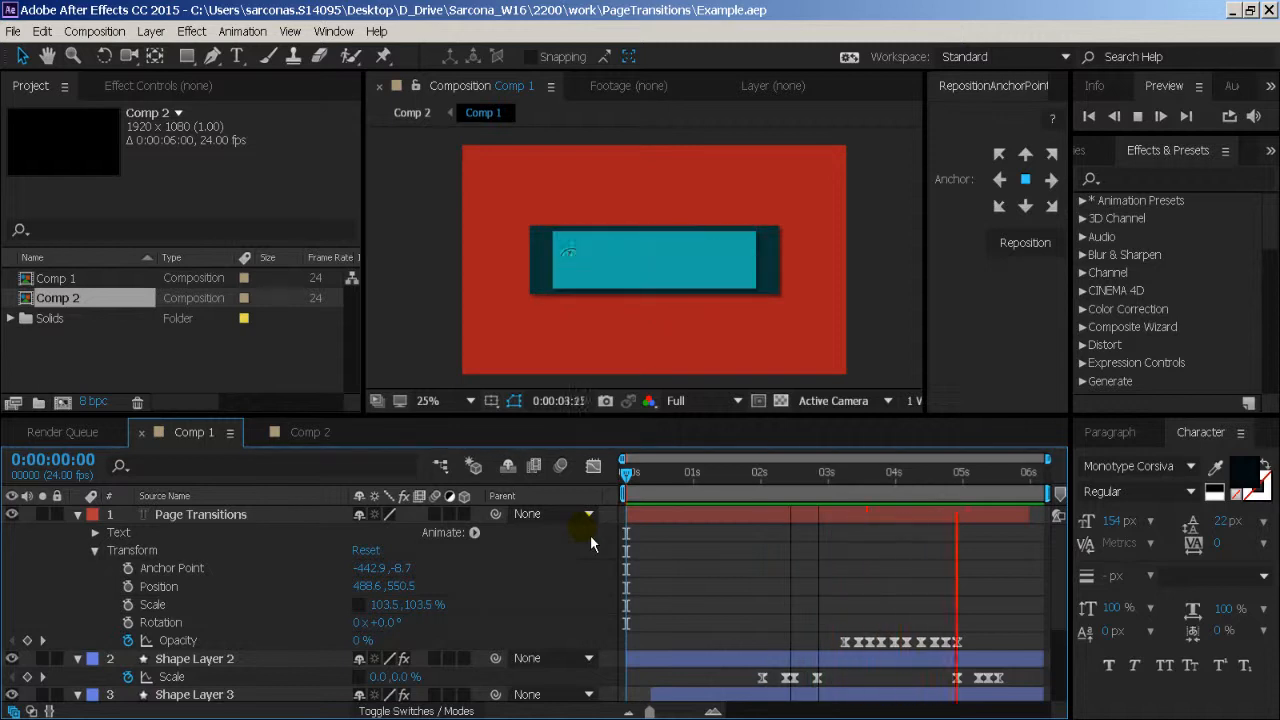
key(space)
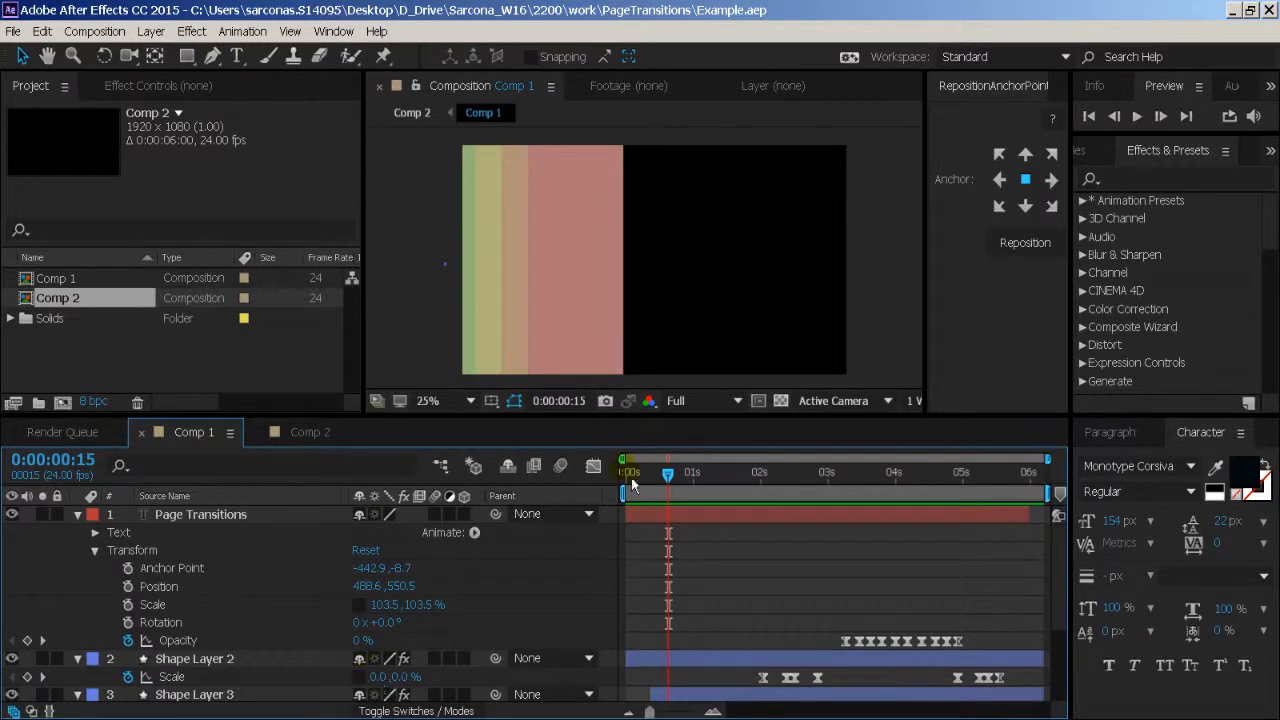
drag(667, 491, 918, 490)
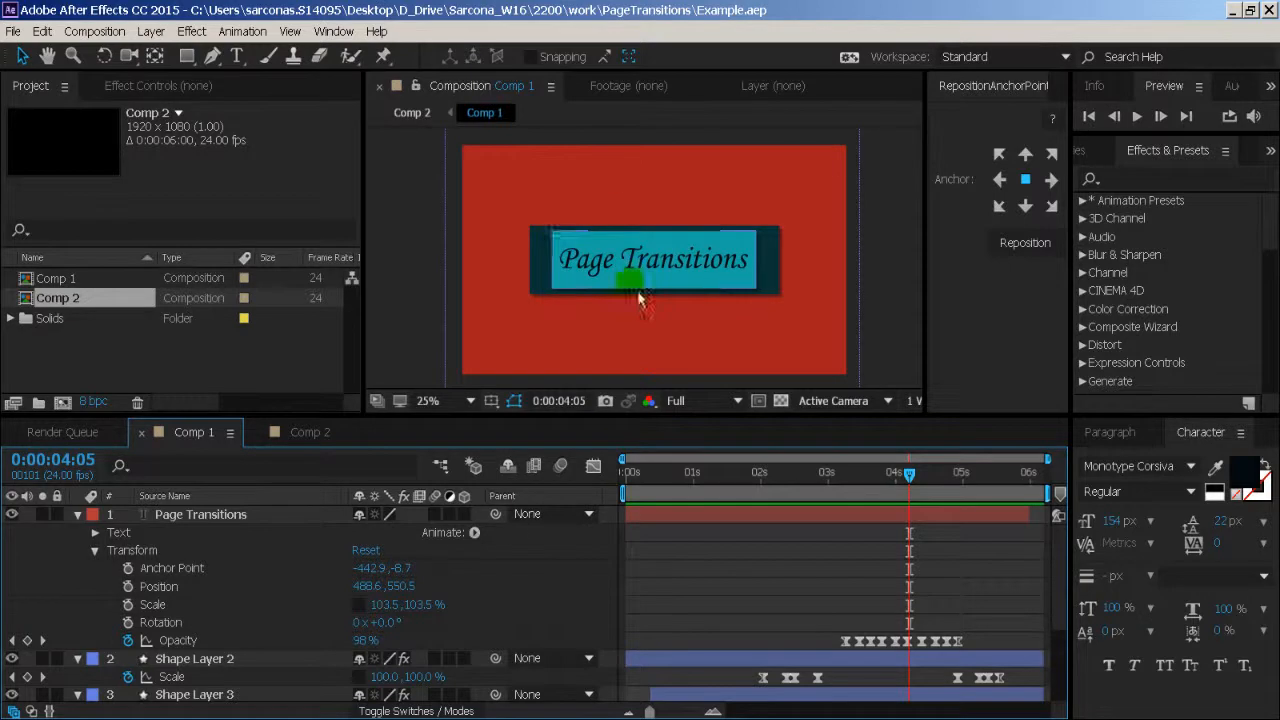
scroll(876, 634, down, 3)
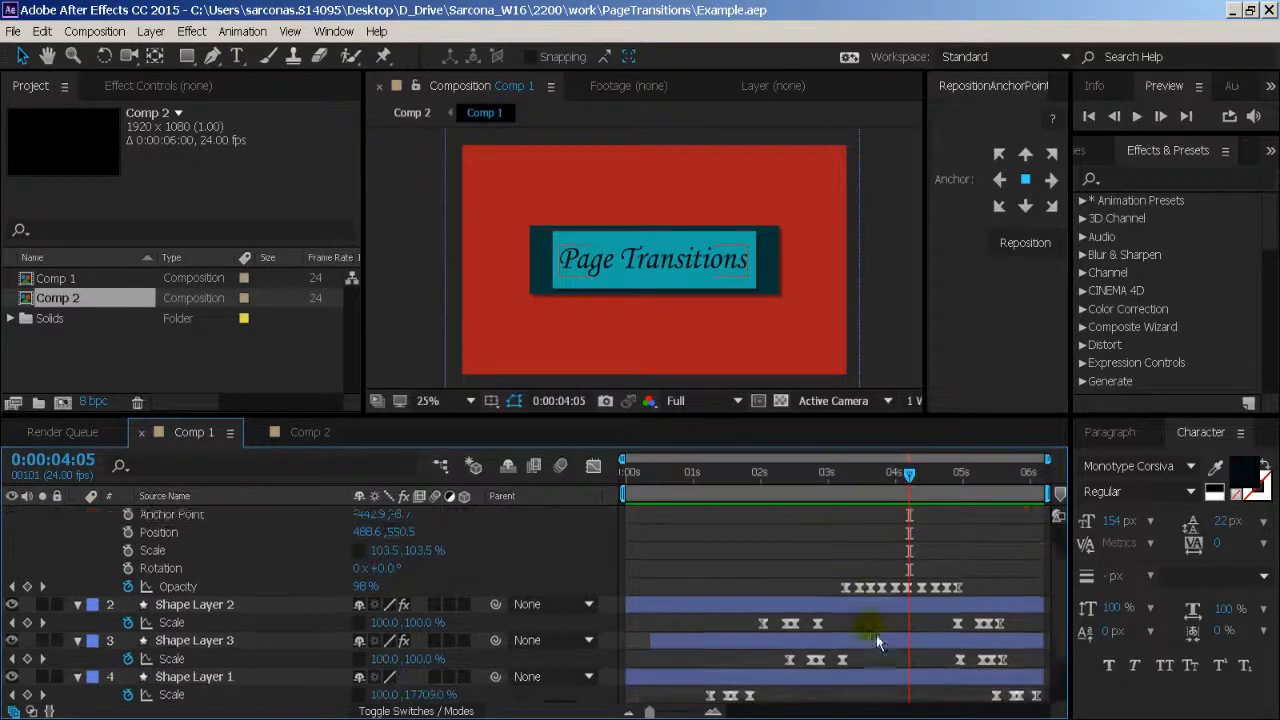